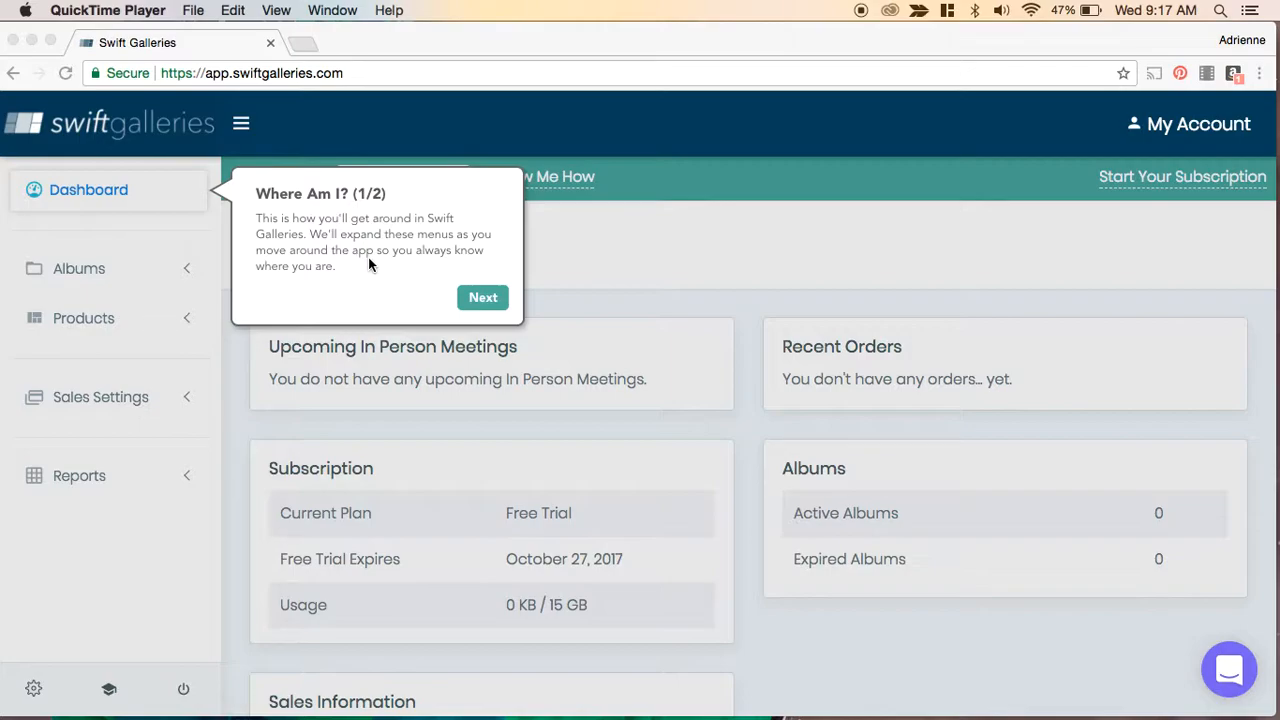
- Step through and close the two-part welcome tour on the dashboard
click(477, 304)
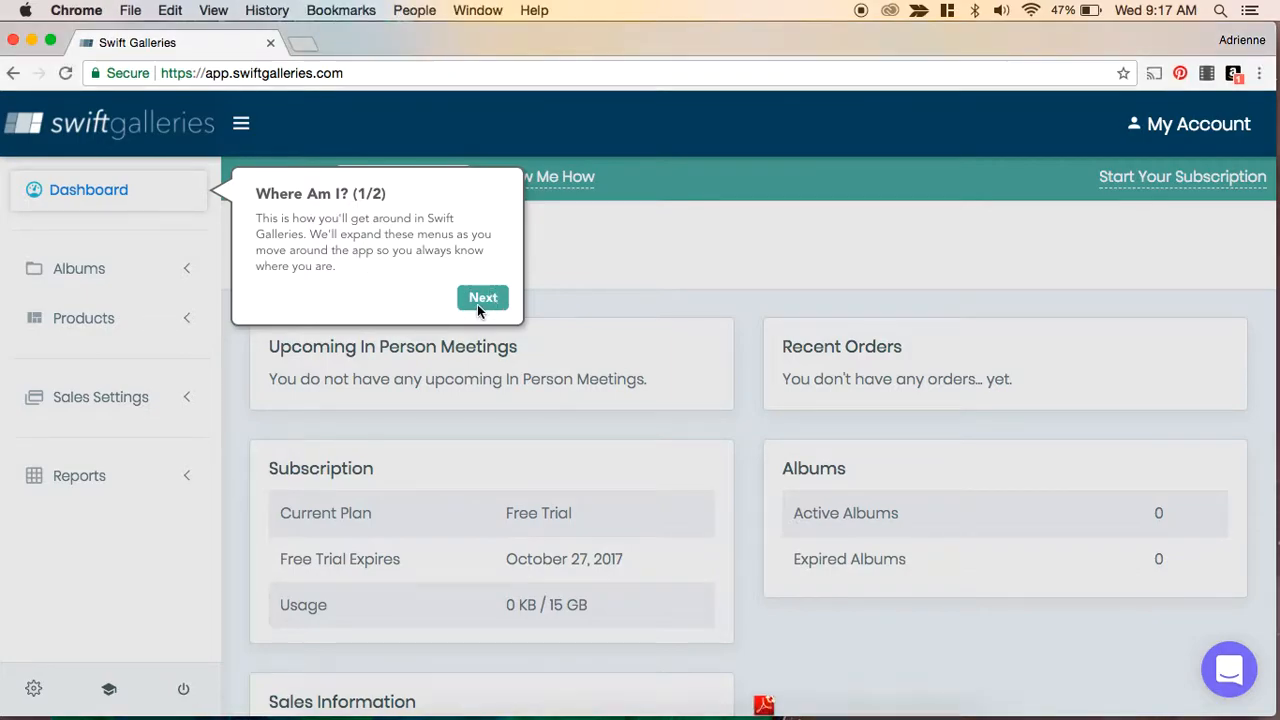
click(477, 304)
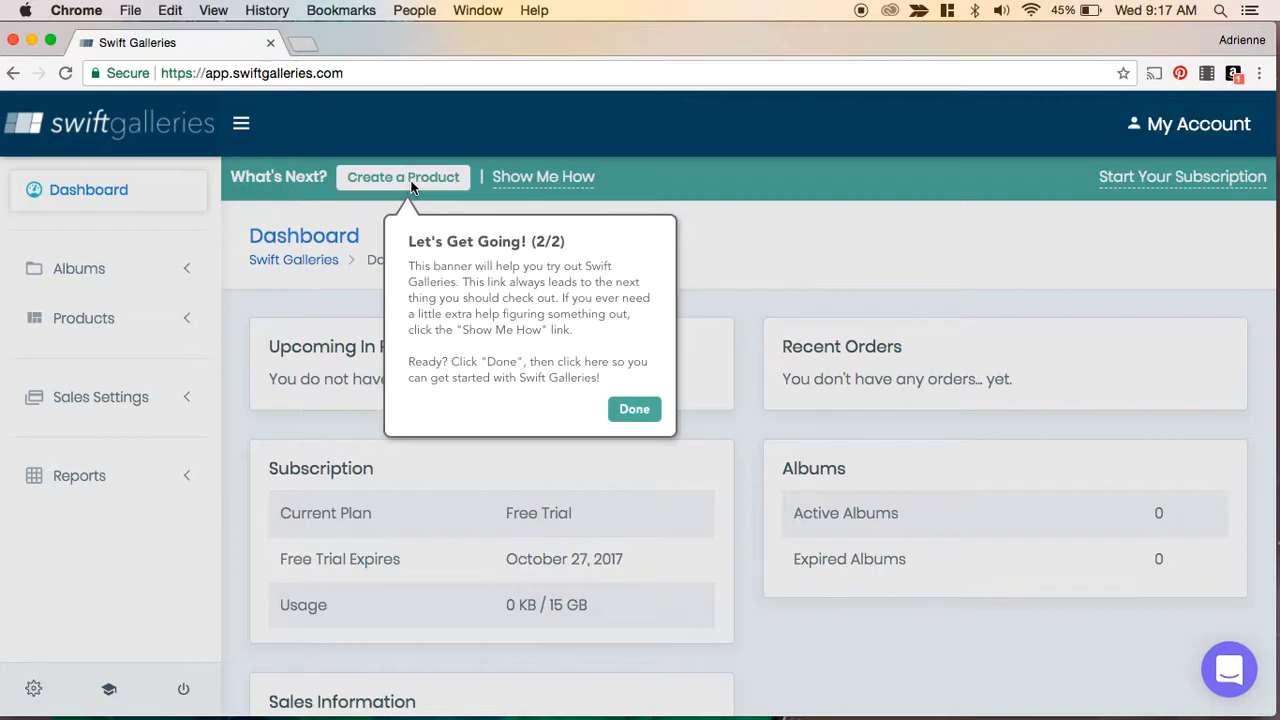
click(636, 411)
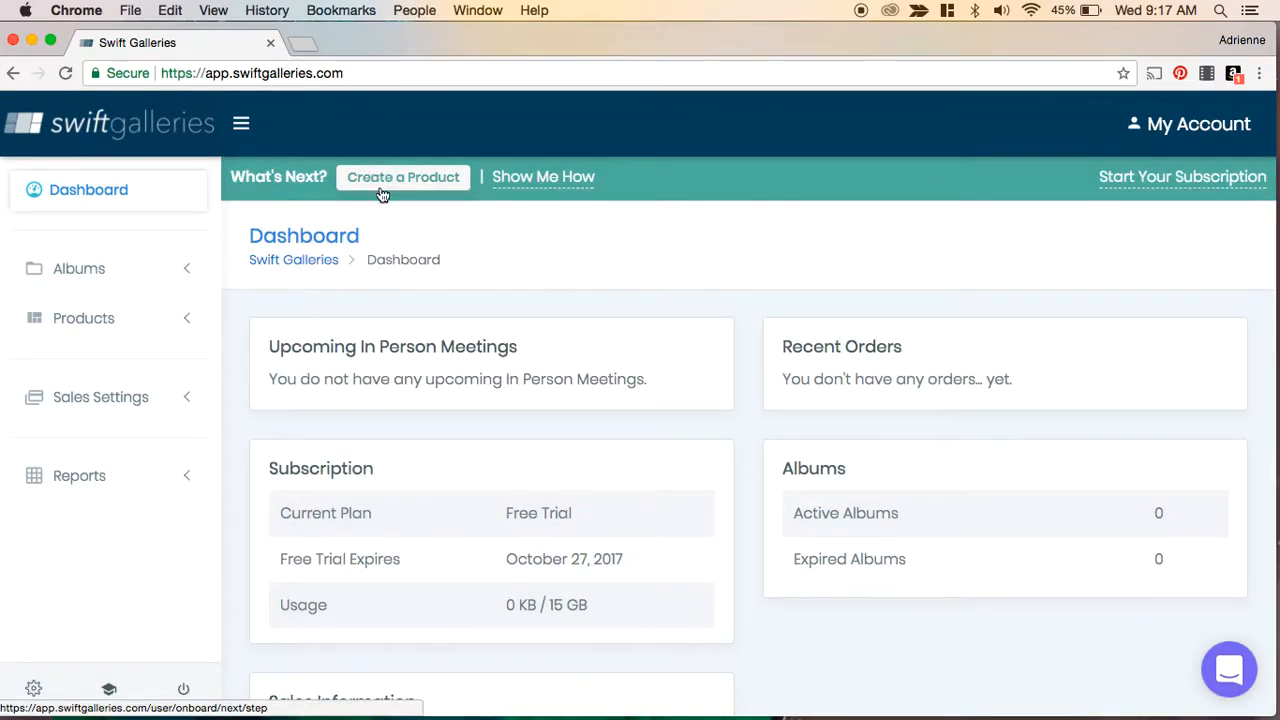
- Open Manage Products from the Products section and dismiss the product-creation tip
click(78, 328)
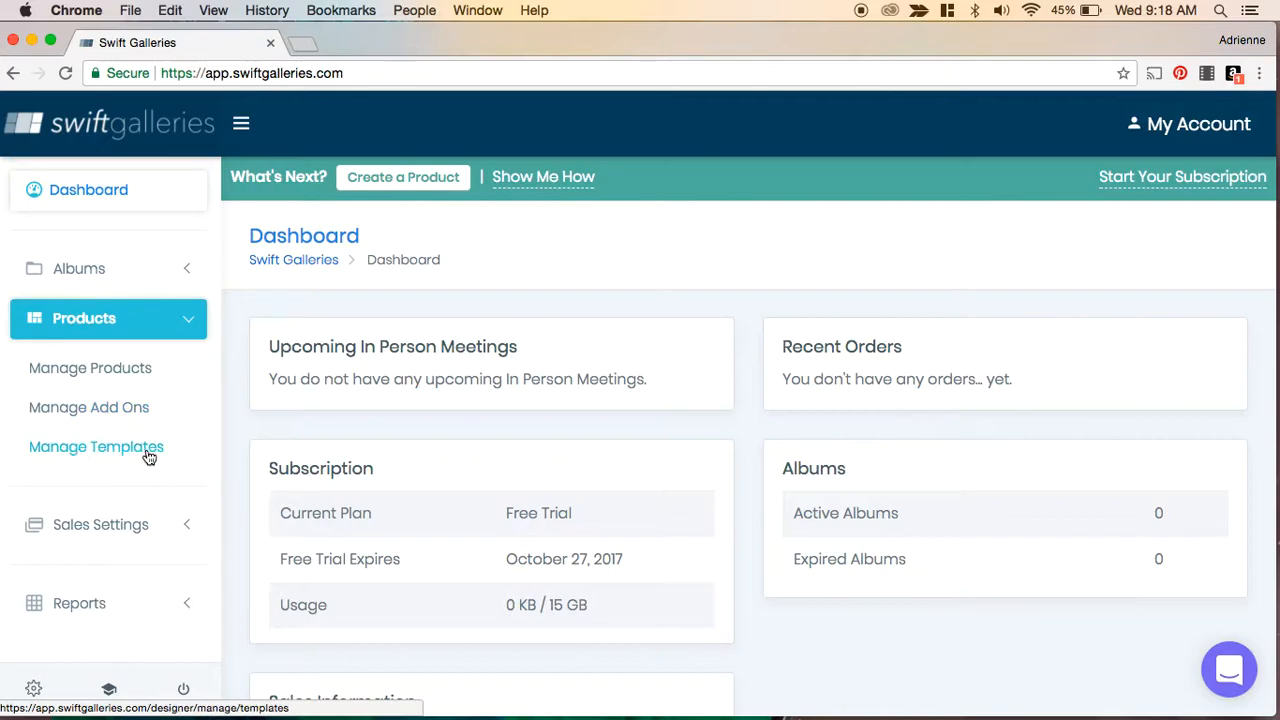
click(118, 370)
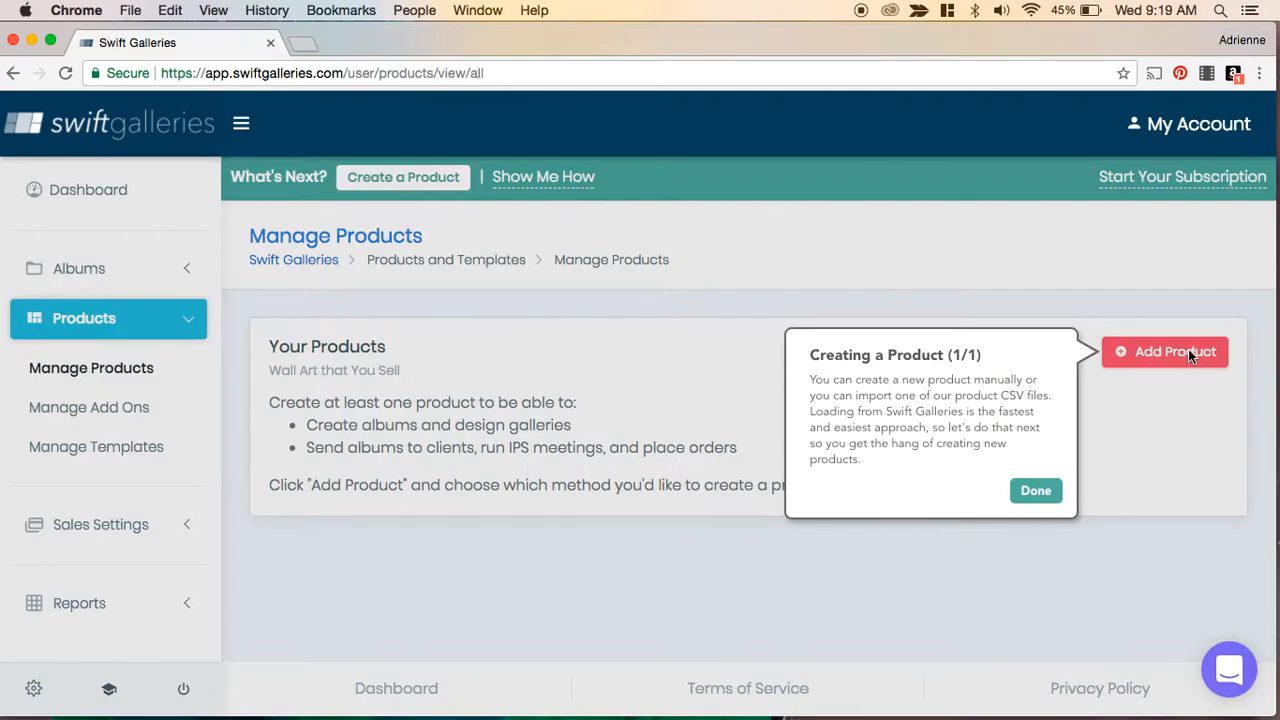
click(1034, 490)
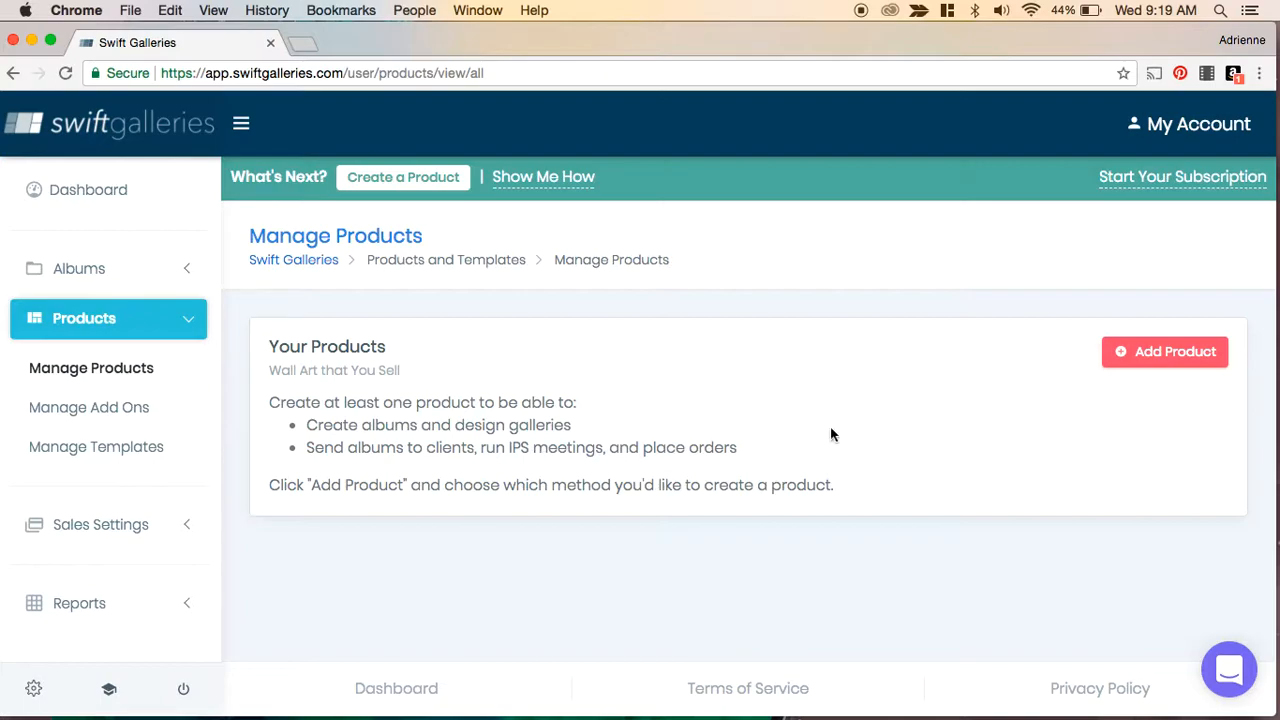
- Start adding a product by loading from Swift Galleries and browse the first two pages of the catalog
click(1150, 355)
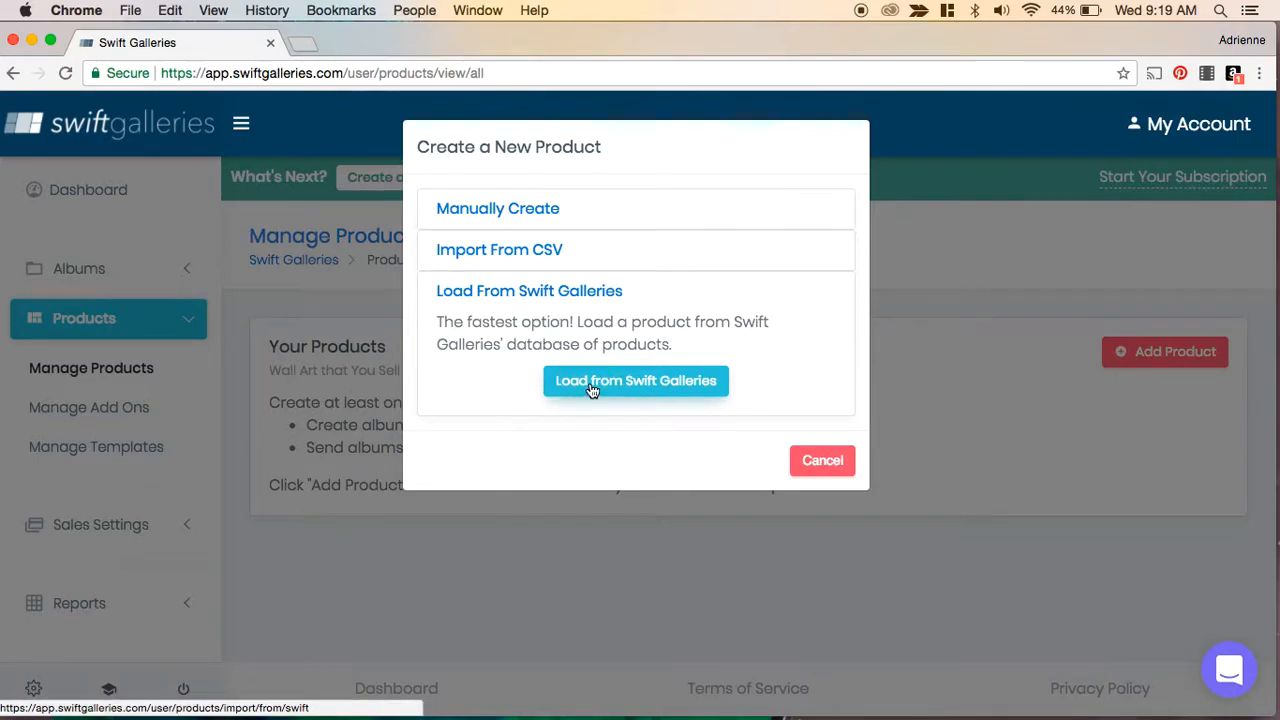
click(592, 385)
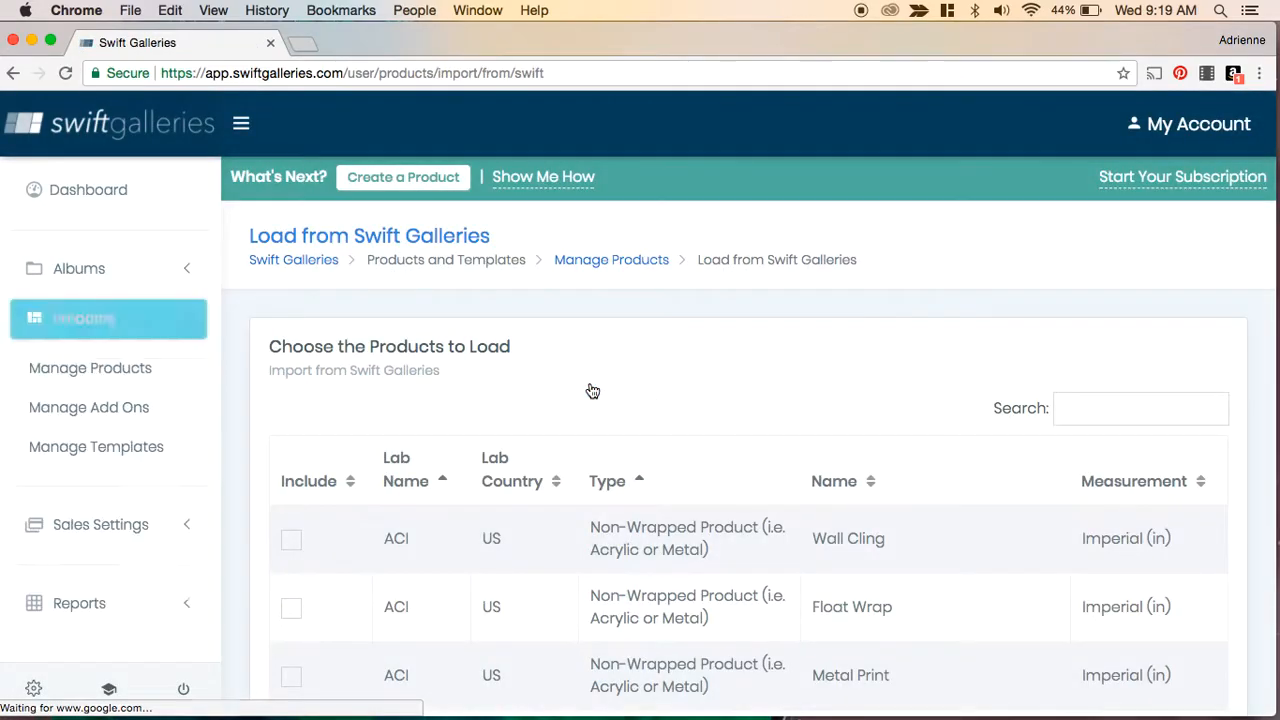
scroll(1163, 335, down, 1)
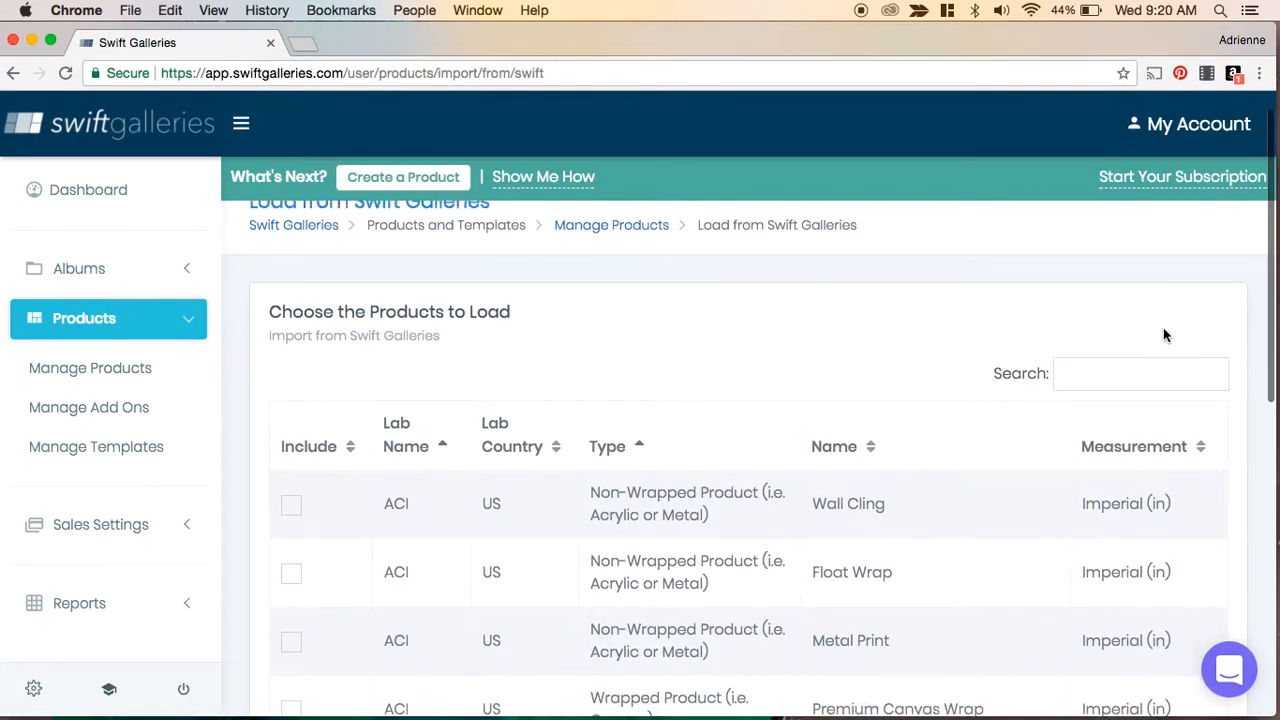
scroll(1163, 335, down, 10)
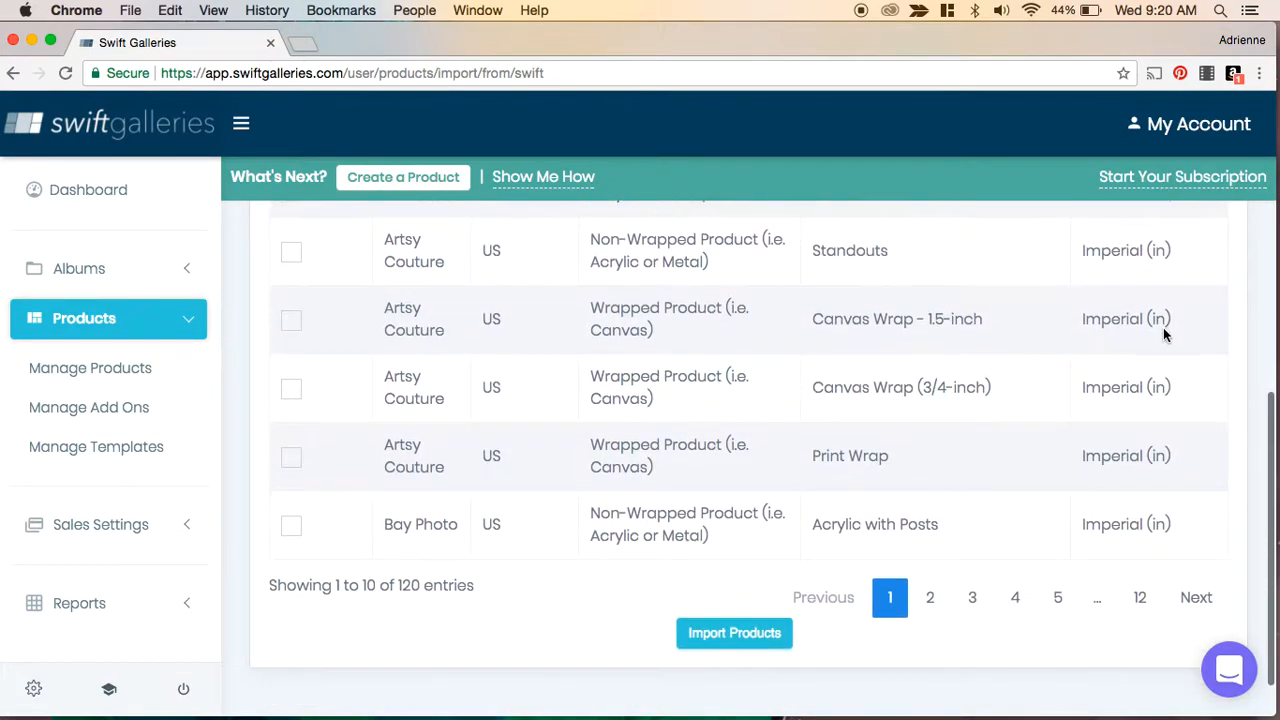
scroll(1163, 327, down, 1)
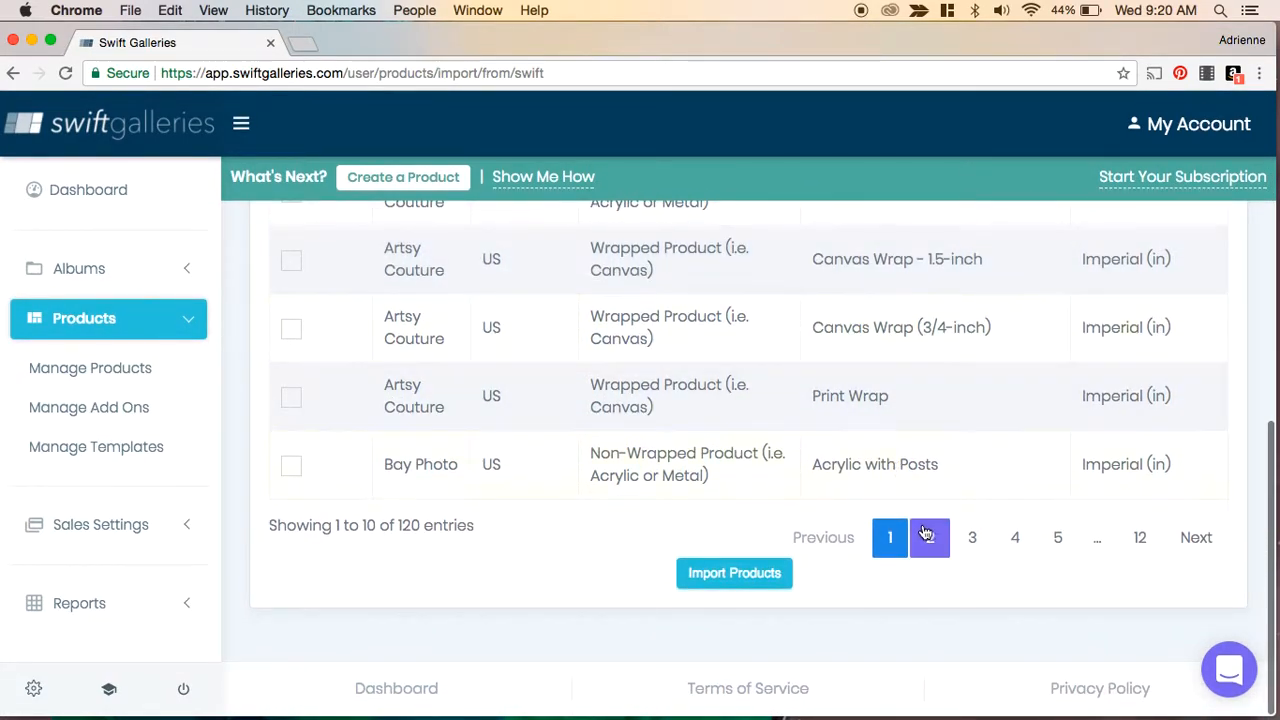
click(926, 535)
scroll(963, 389, up, 10)
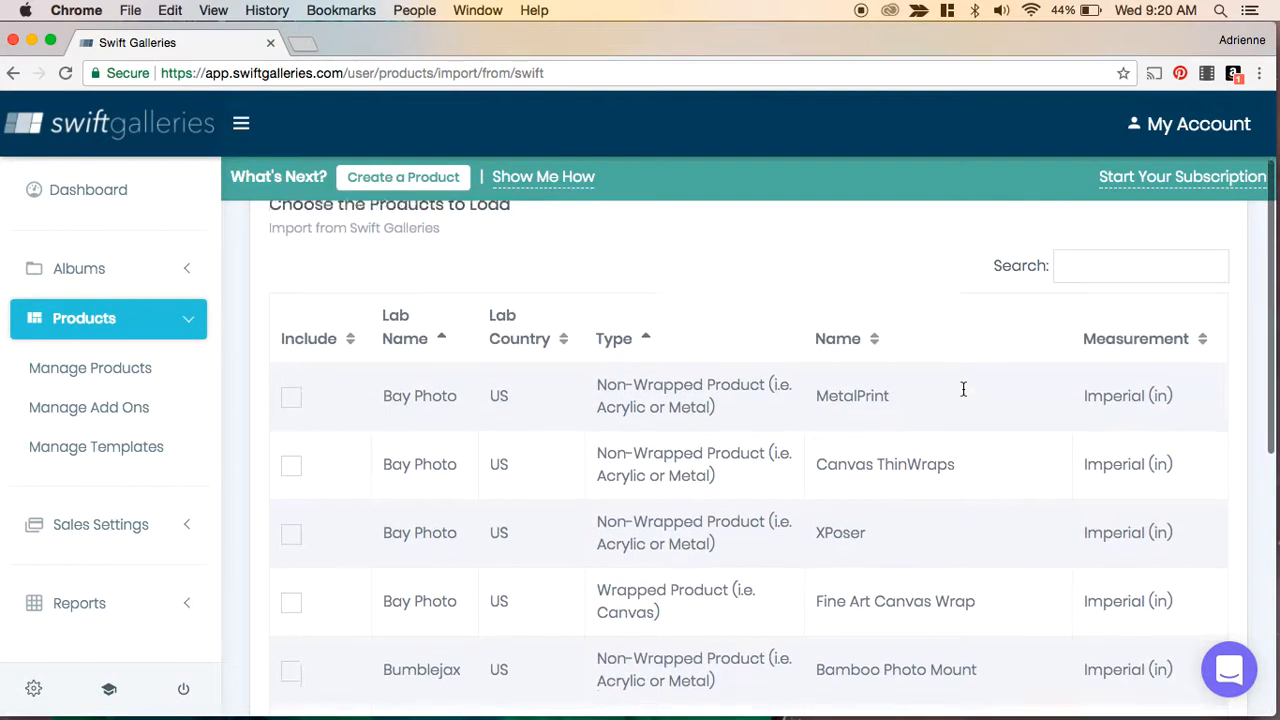
scroll(963, 389, down, 5)
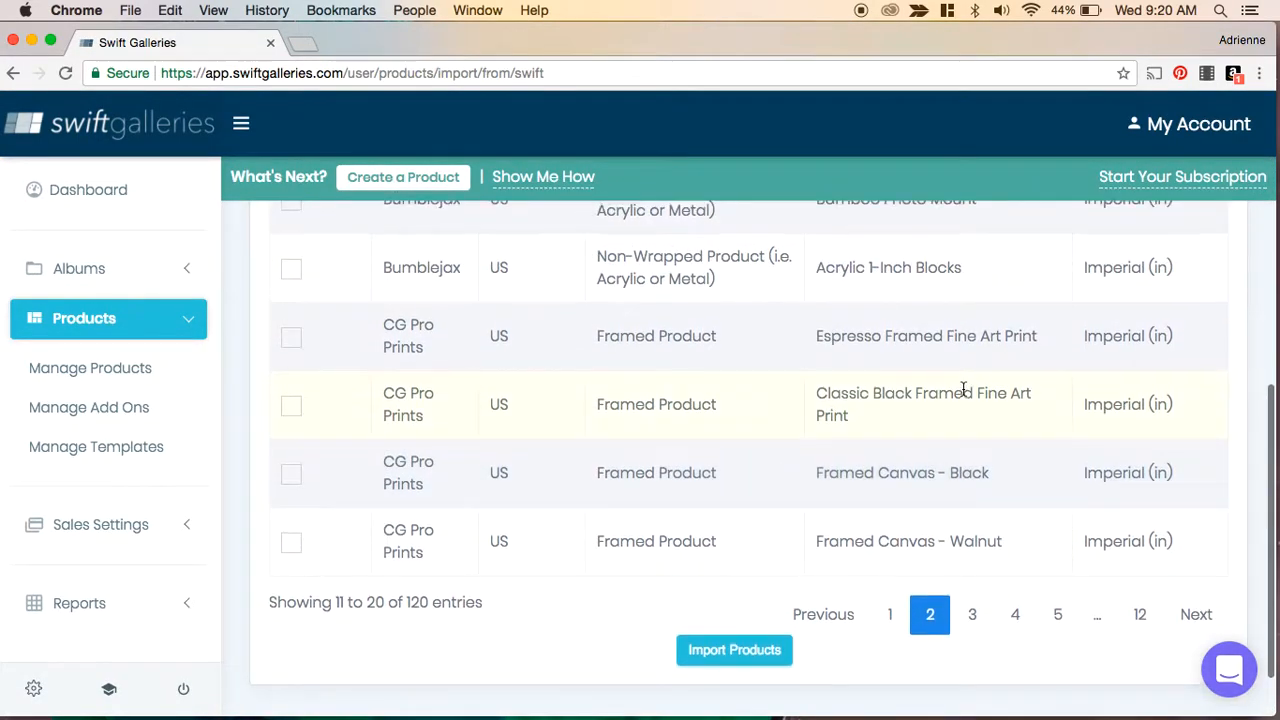
scroll(963, 420, up, 3)
scroll(974, 500, down, 2)
scroll(974, 506, up, 9)
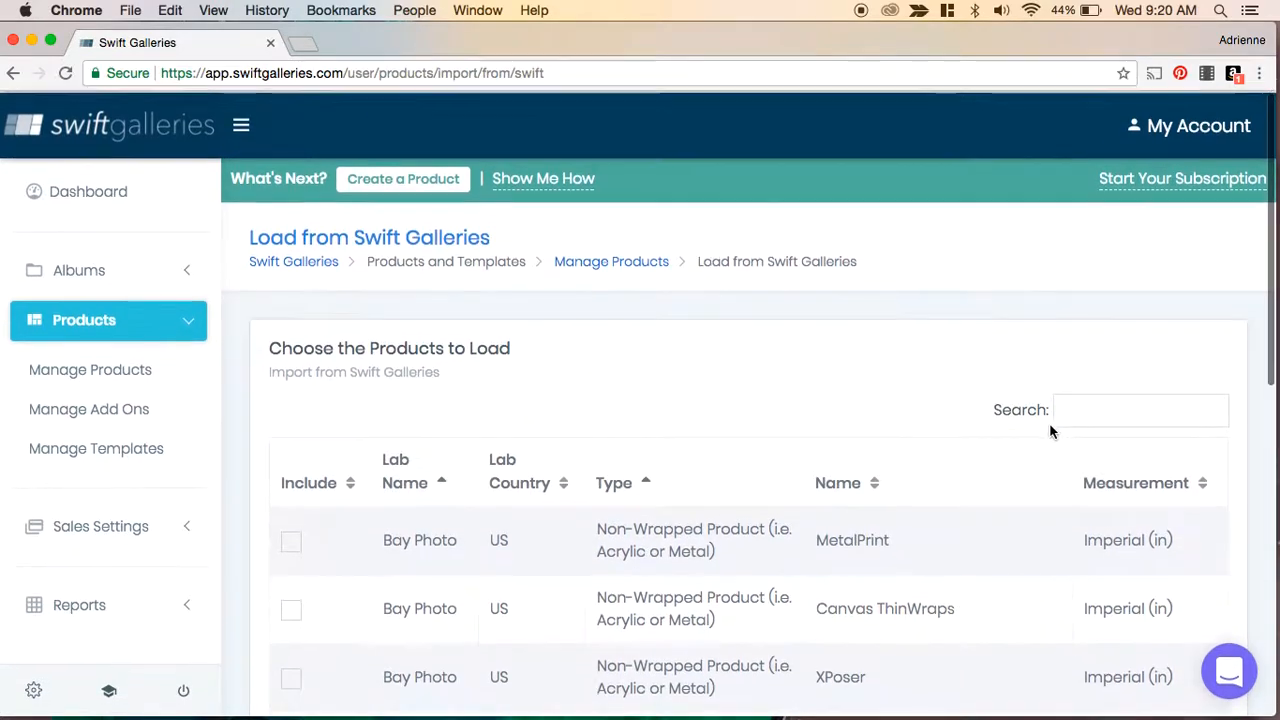
- Search the catalog for prodpi, then replace the search with framed and browse the matches
click(1088, 409)
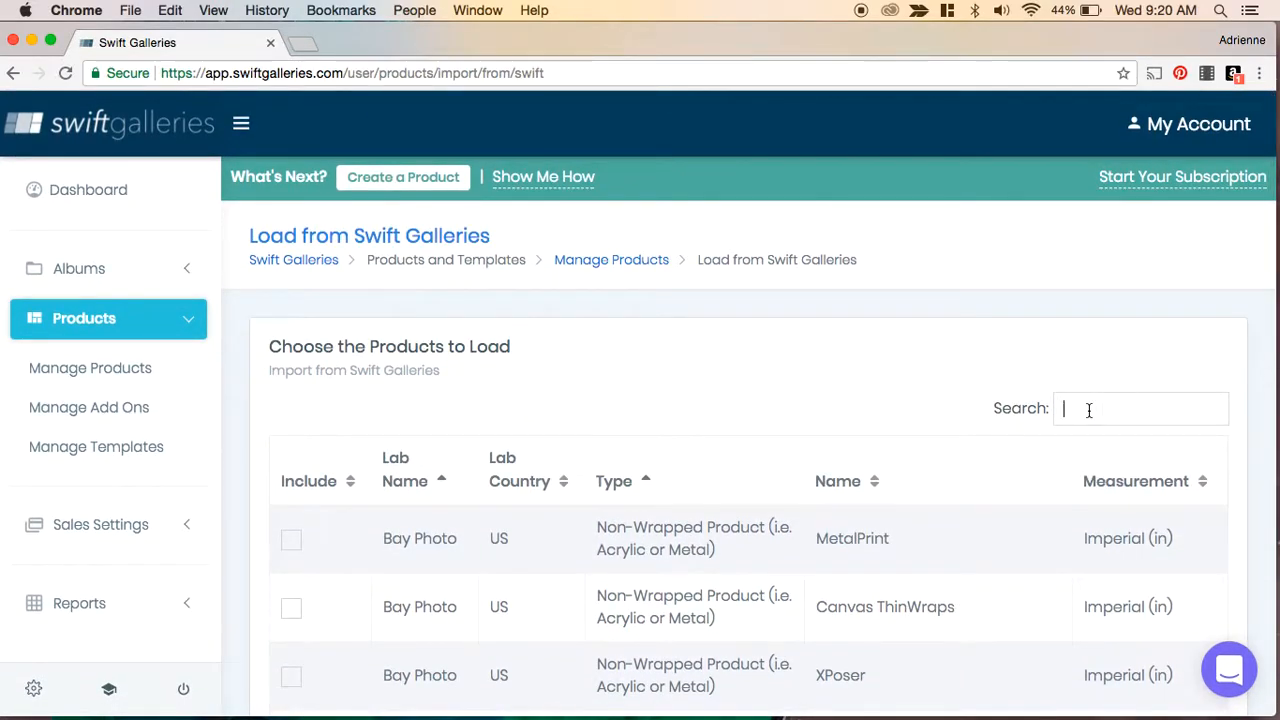
text(prodpi)
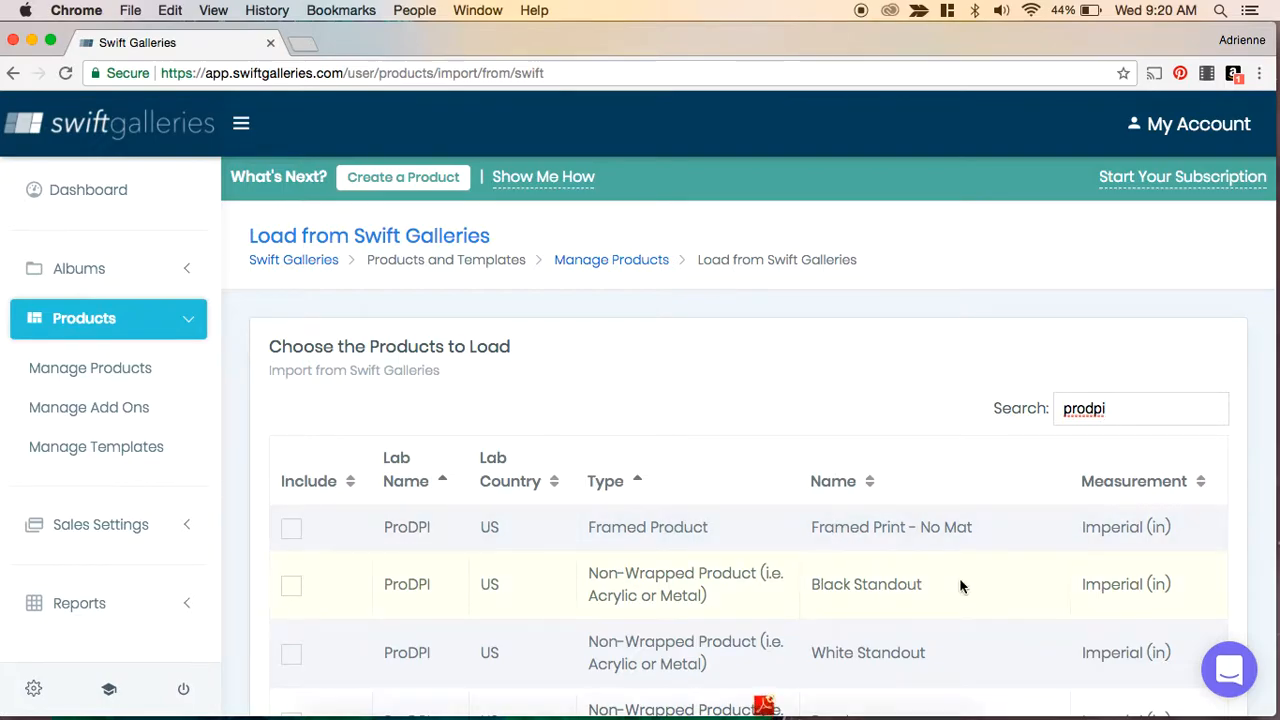
drag(1110, 414, 1009, 402)
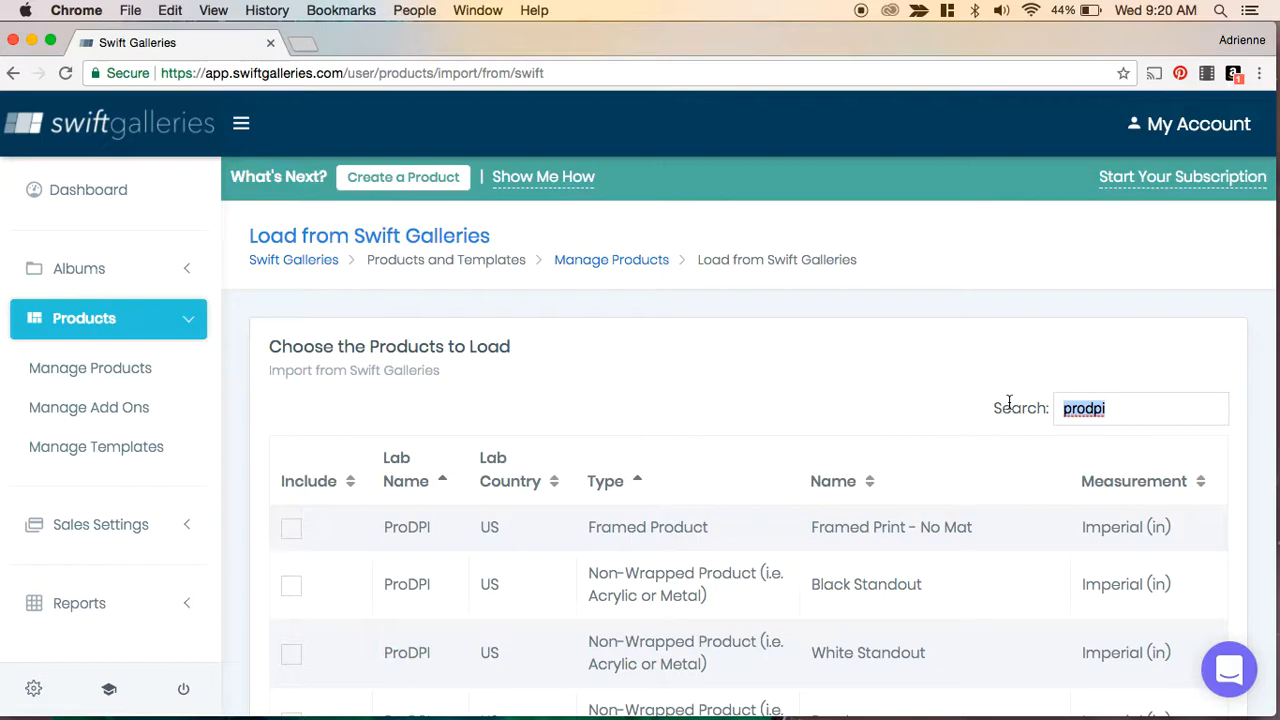
text(framed)
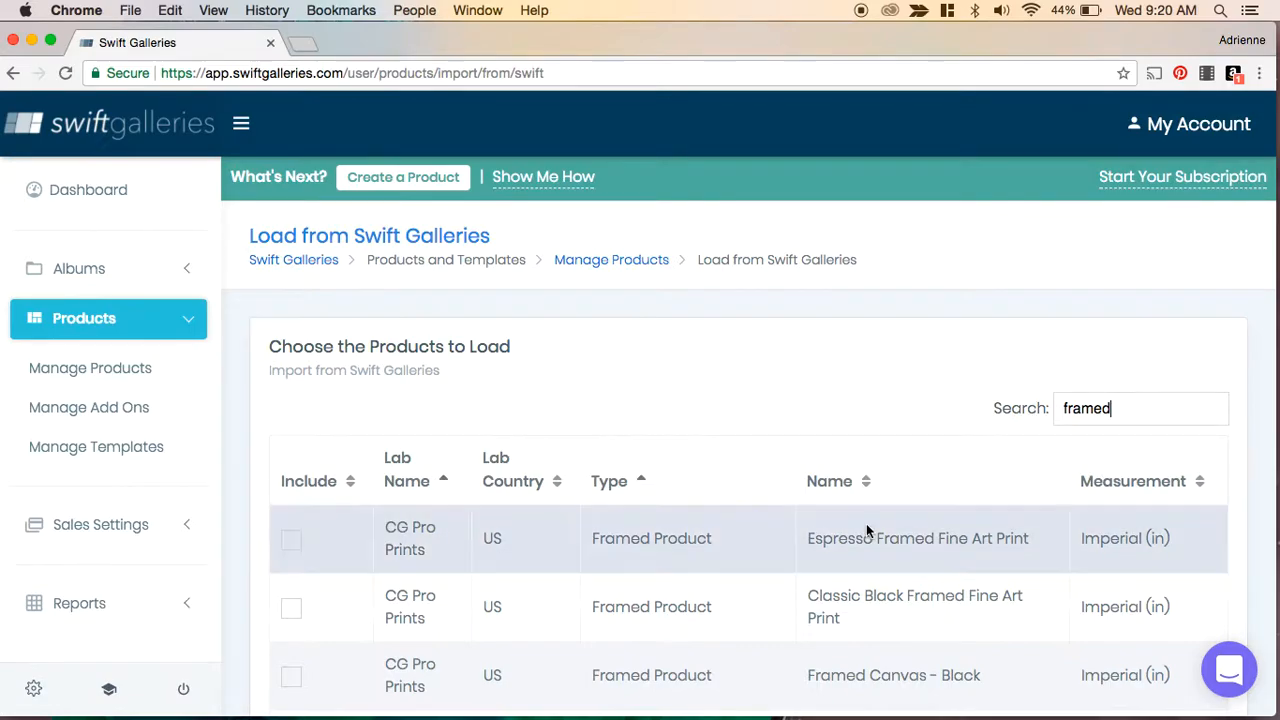
scroll(866, 523, down, 3)
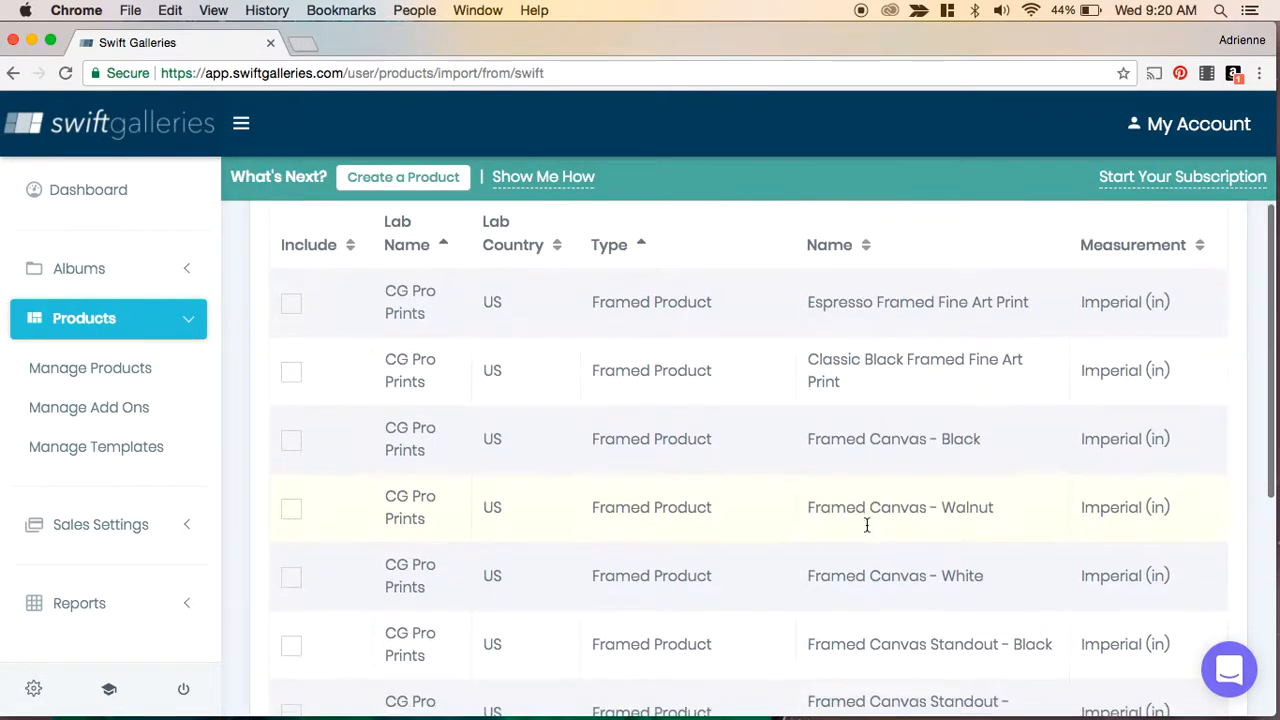
scroll(866, 523, down, 6)
scroll(866, 530, up, 5)
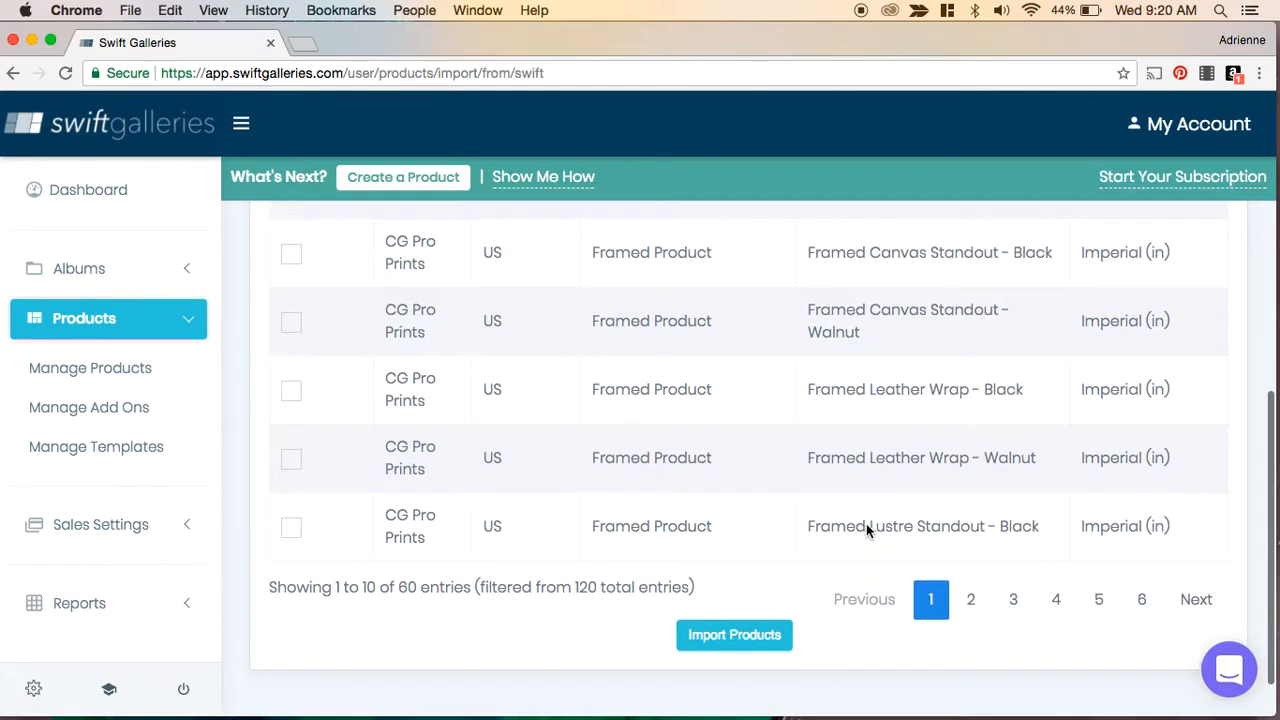
scroll(866, 525, up, 1)
scroll(866, 525, up, 1)
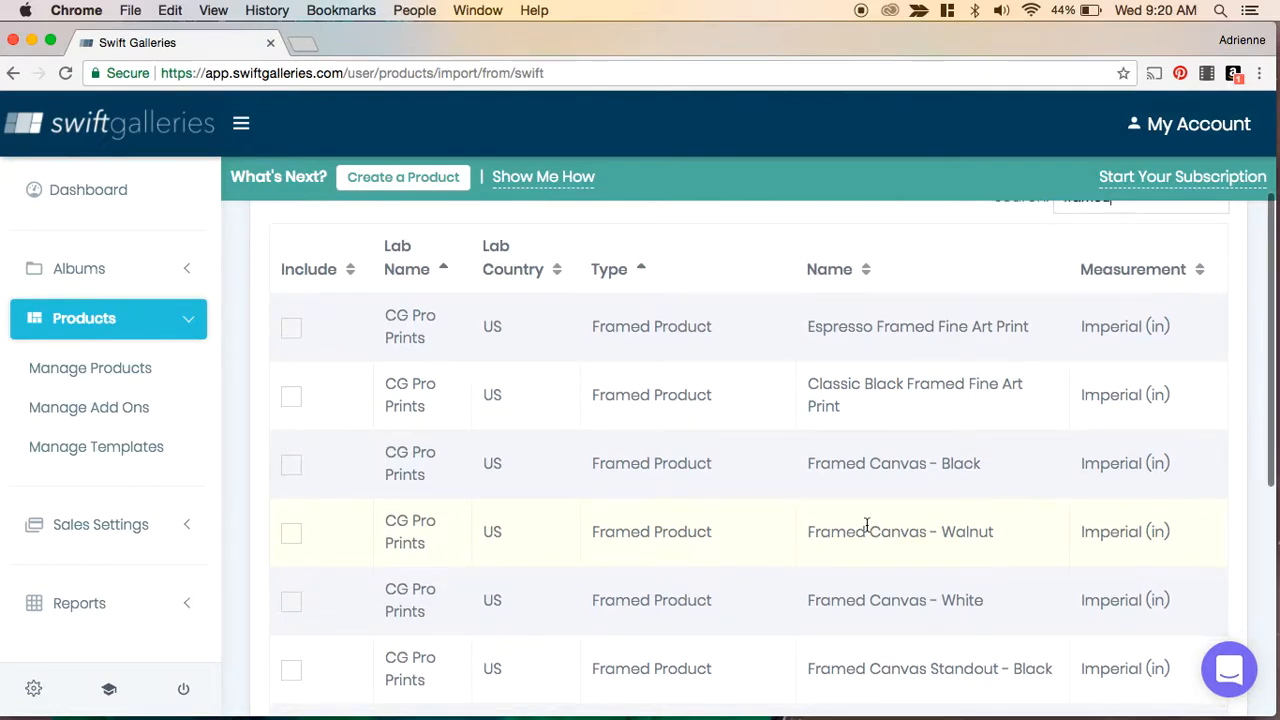
- Select the Espresso Framed Fine Art Print and Classic Black Framed Fine Art Print products for import
click(291, 335)
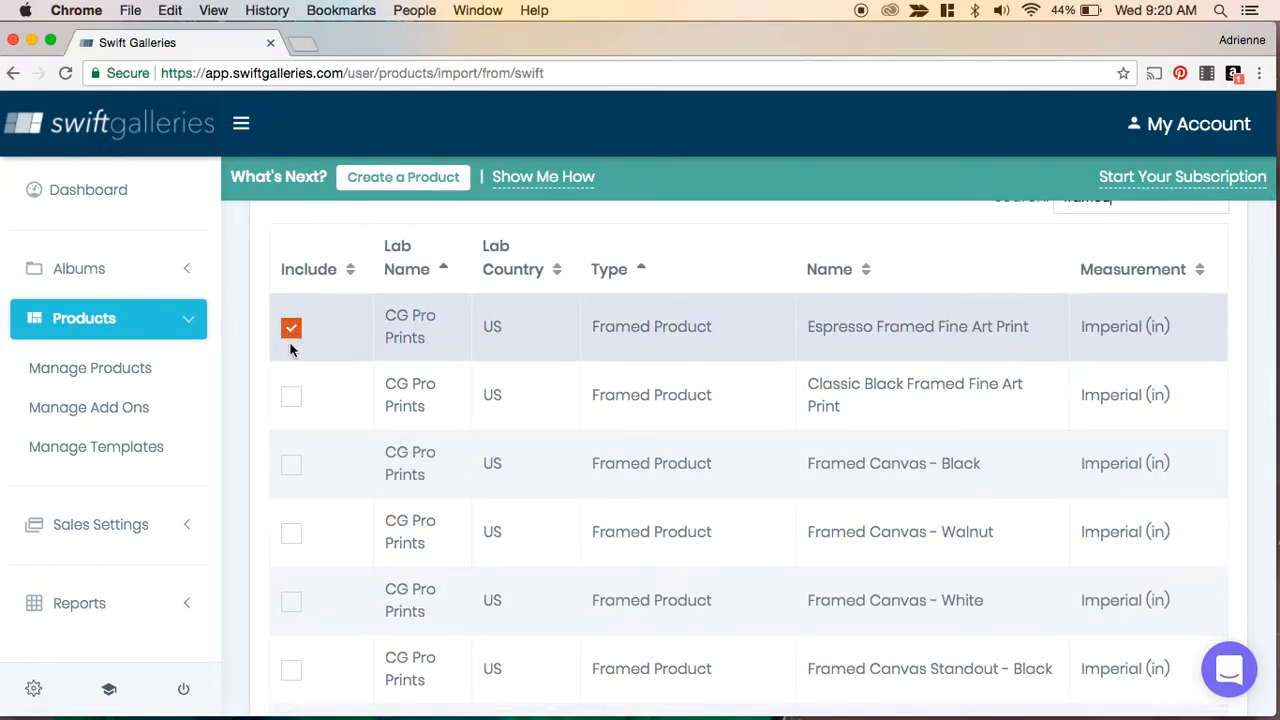
click(291, 400)
scroll(626, 410, down, 5)
scroll(627, 412, down, 5)
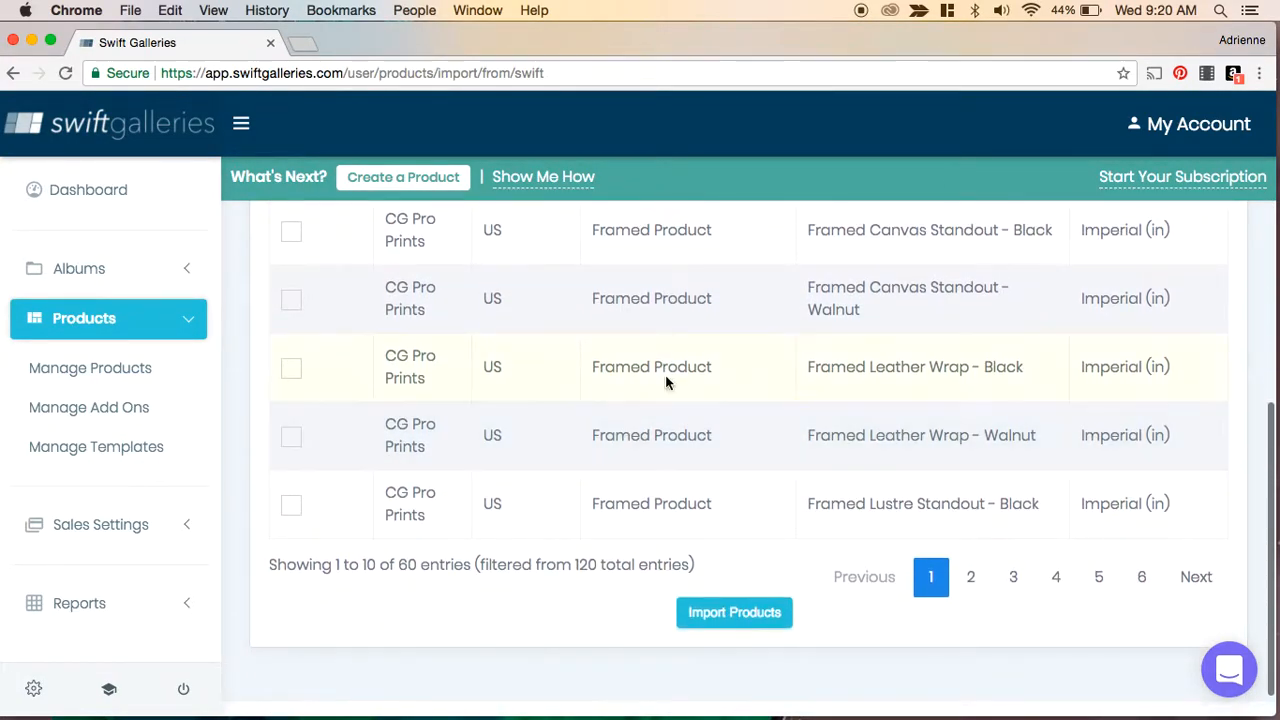
- Browse the framed search results, including the second page of matches
scroll(787, 421, down, 1)
scroll(787, 428, up, 6)
scroll(787, 428, up, 7)
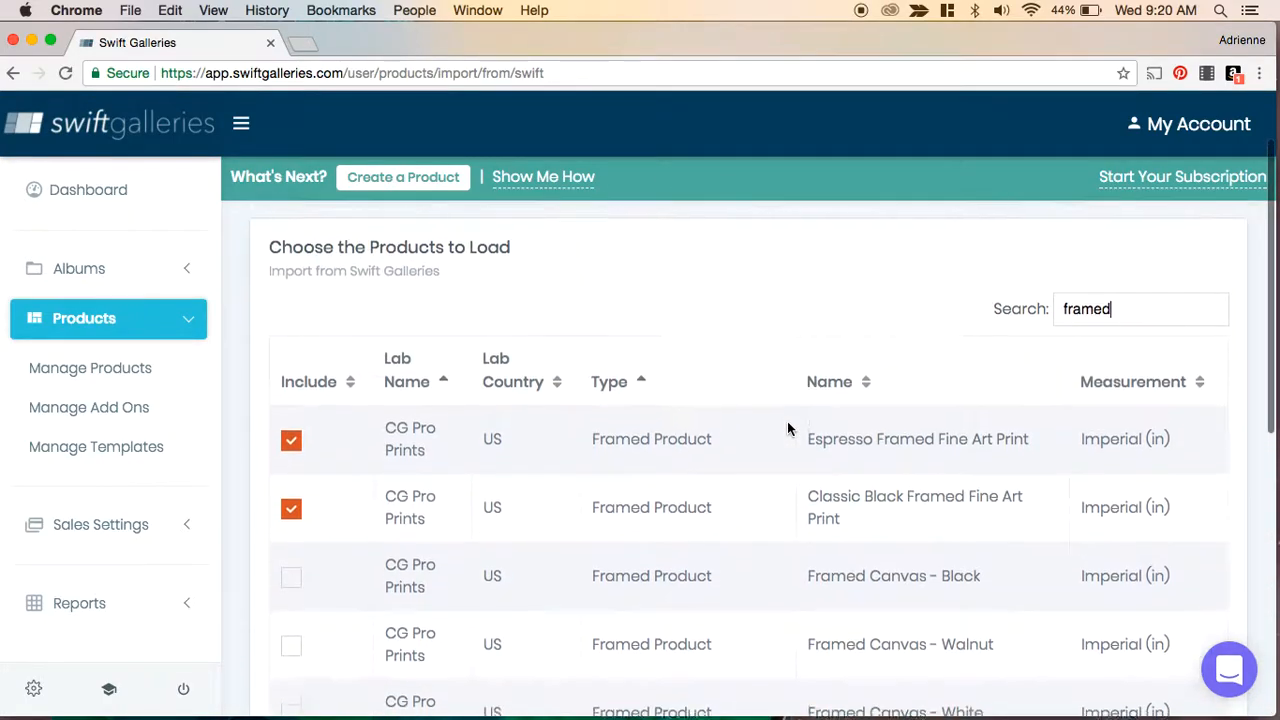
scroll(787, 428, down, 7)
scroll(787, 421, down, 3)
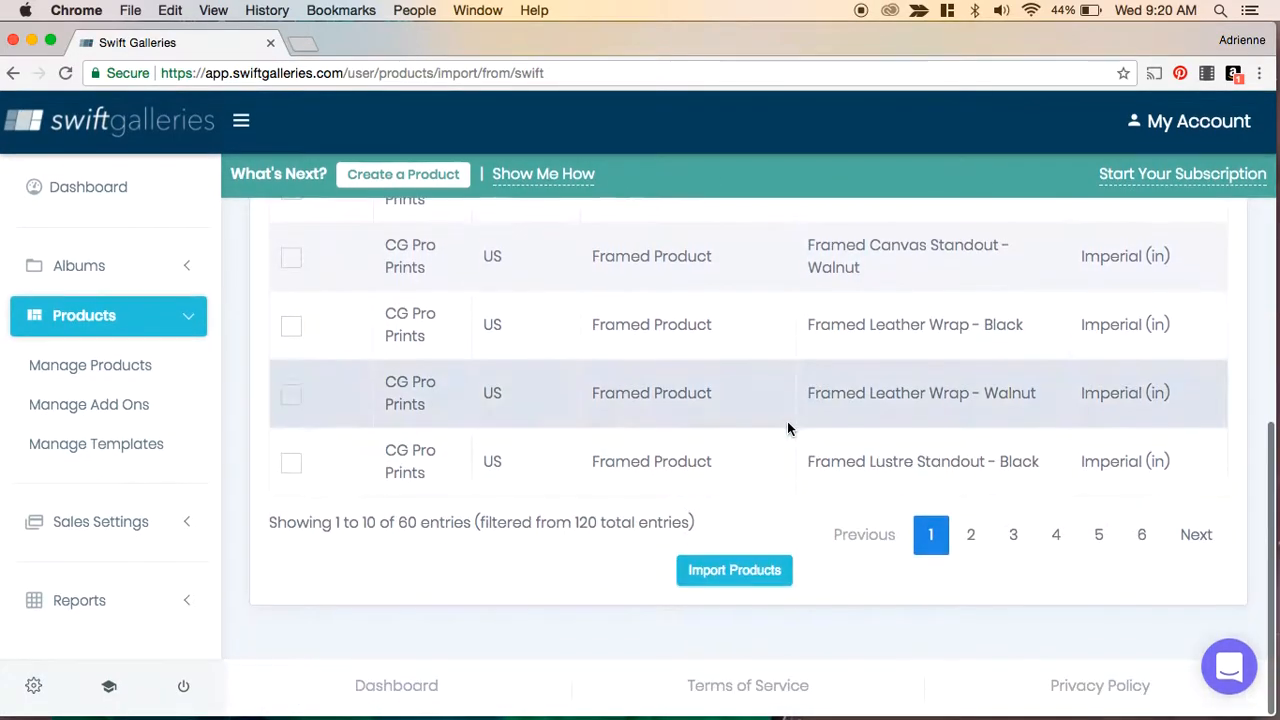
click(971, 537)
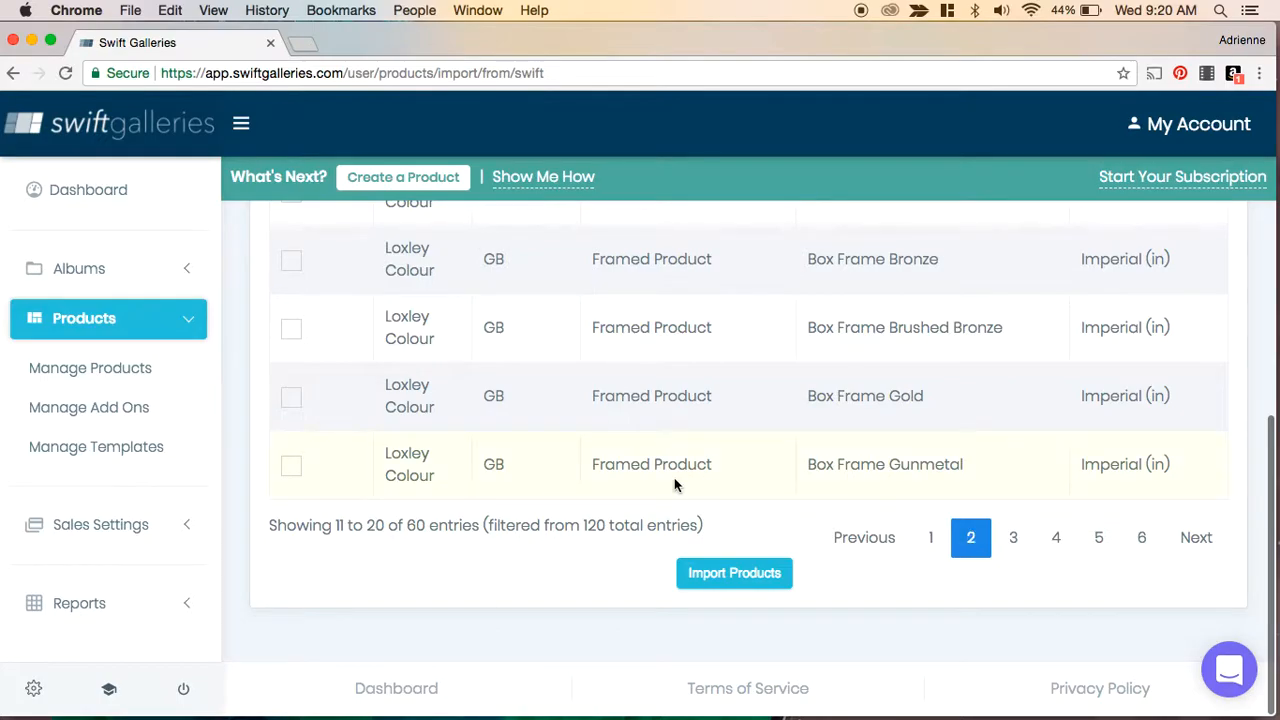
scroll(675, 485, up, 7)
- Change the search to cg and browse both pages of CG Pro Prints products
click(1120, 307)
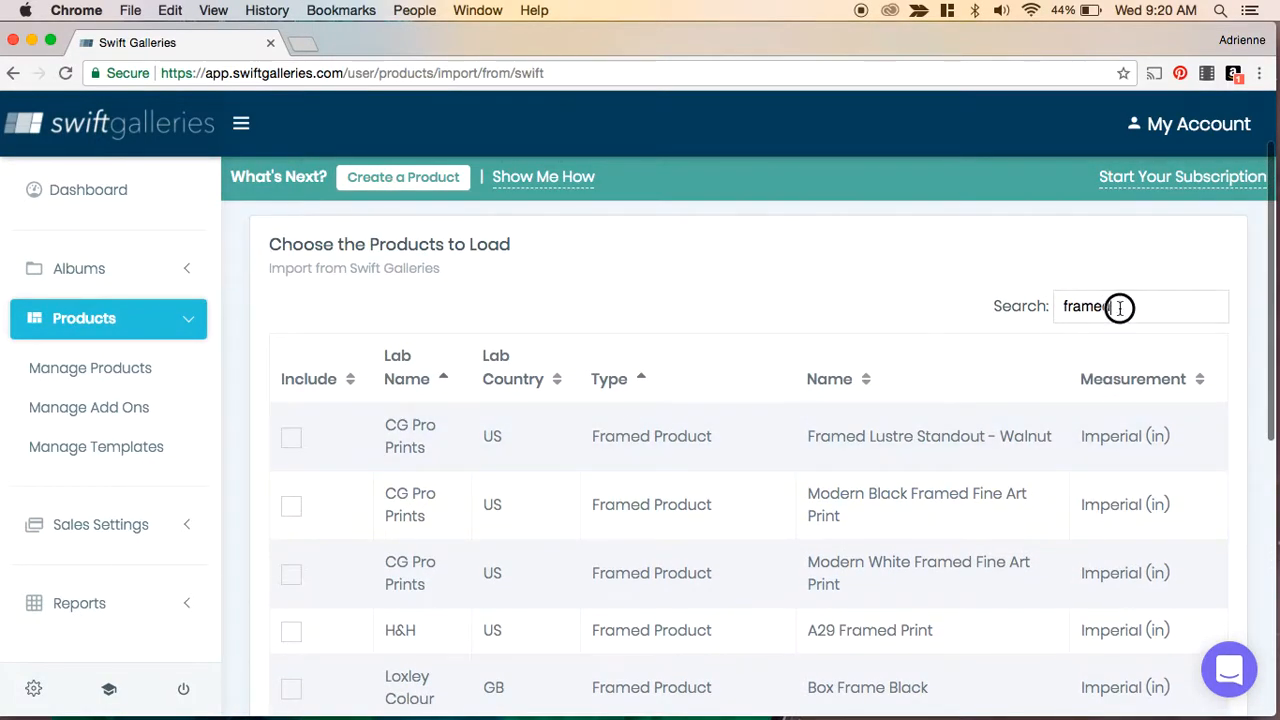
text(cgpro)
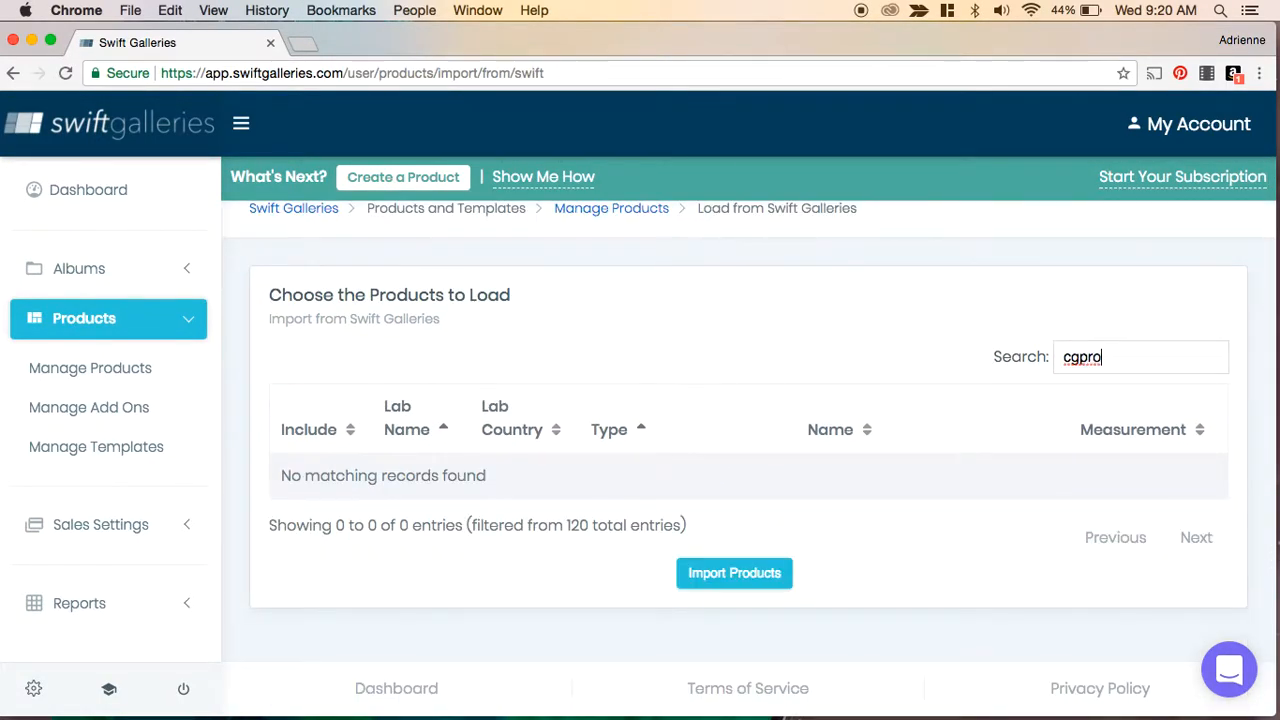
key(BackSpace)
key(BackSpace)
scroll(913, 293, down, 5)
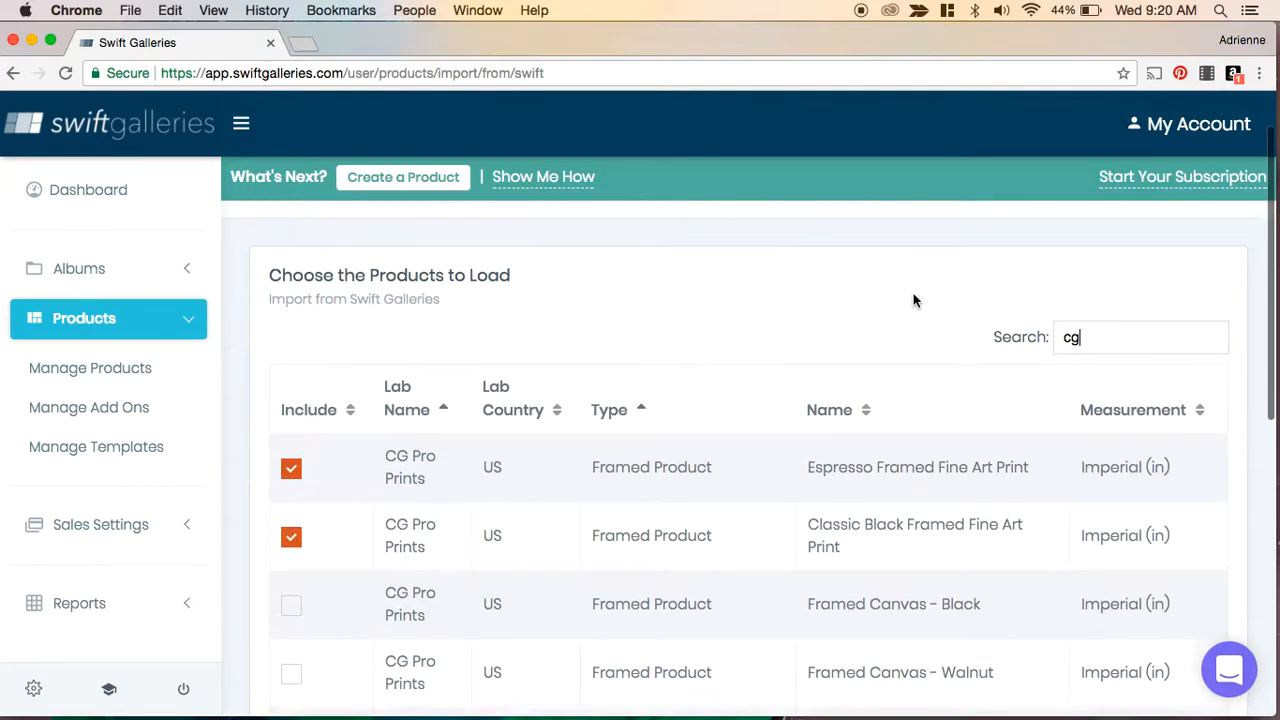
scroll(913, 293, down, 5)
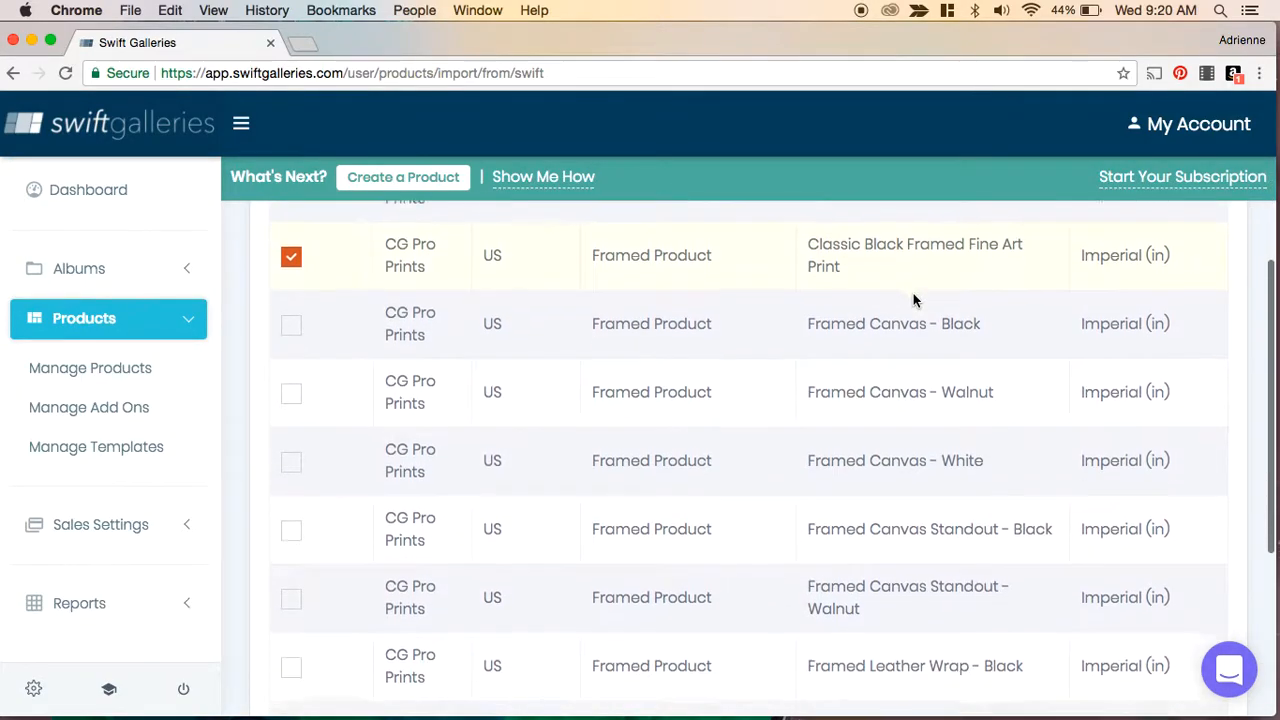
scroll(913, 293, down, 2)
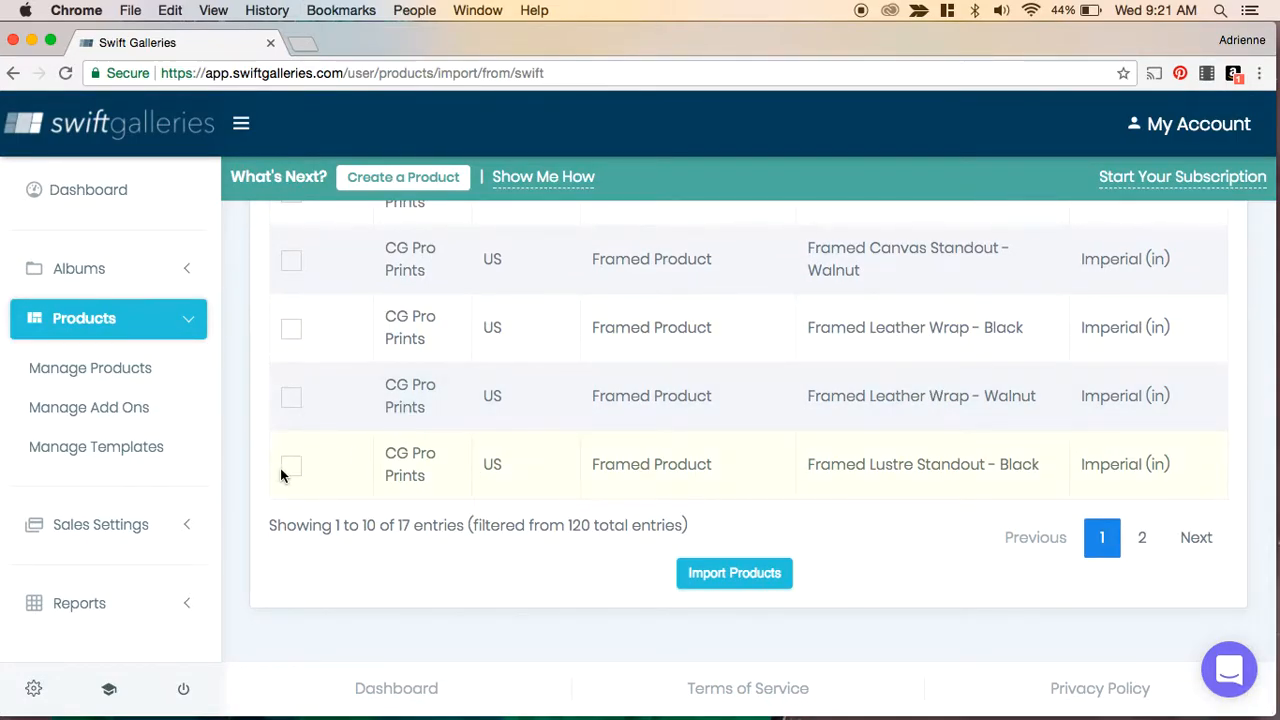
click(1141, 537)
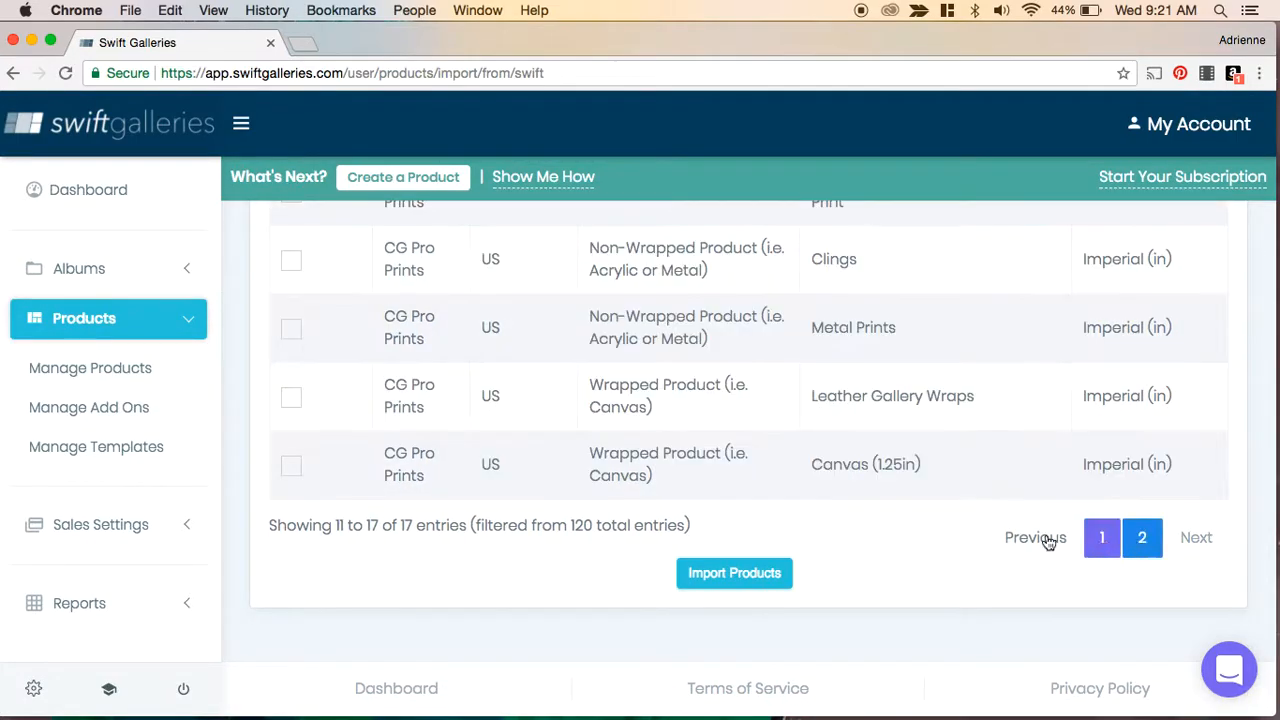
scroll(663, 484, up, 3)
scroll(663, 479, up, 5)
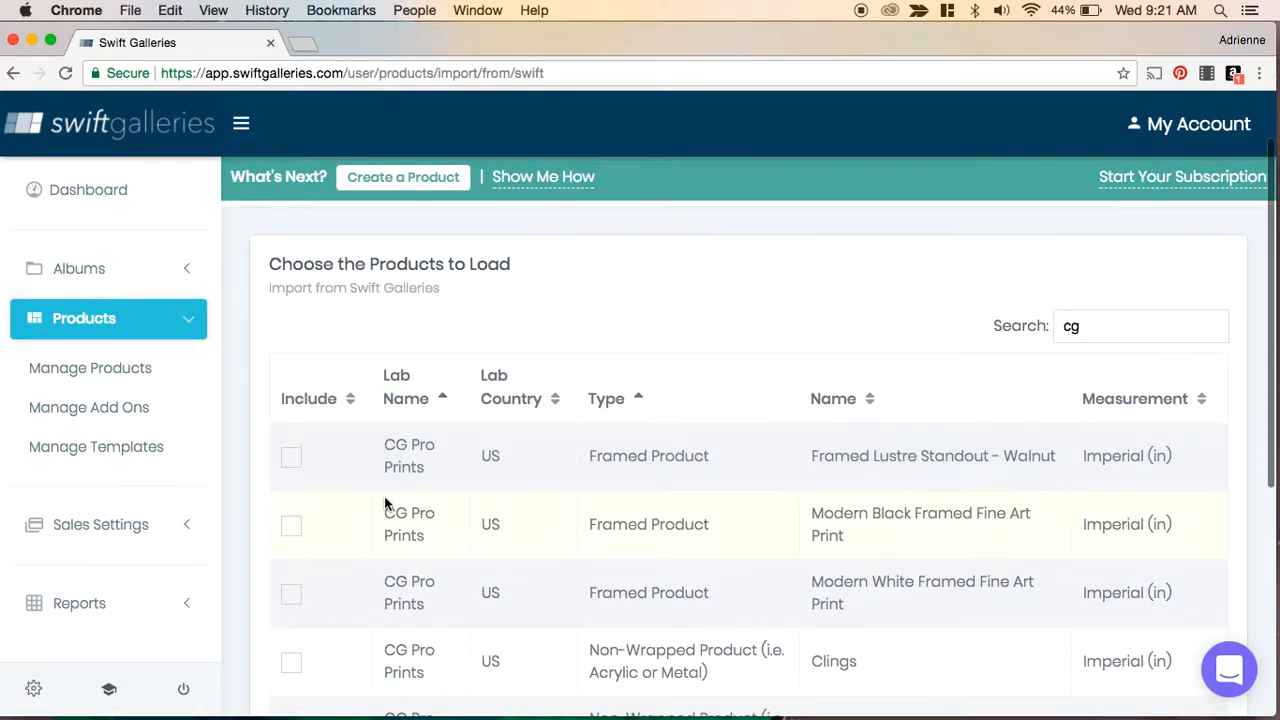
- Select Modern Black and Modern White Framed Fine Art Print, then import the chosen products
click(291, 525)
click(290, 595)
scroll(726, 480, down, 5)
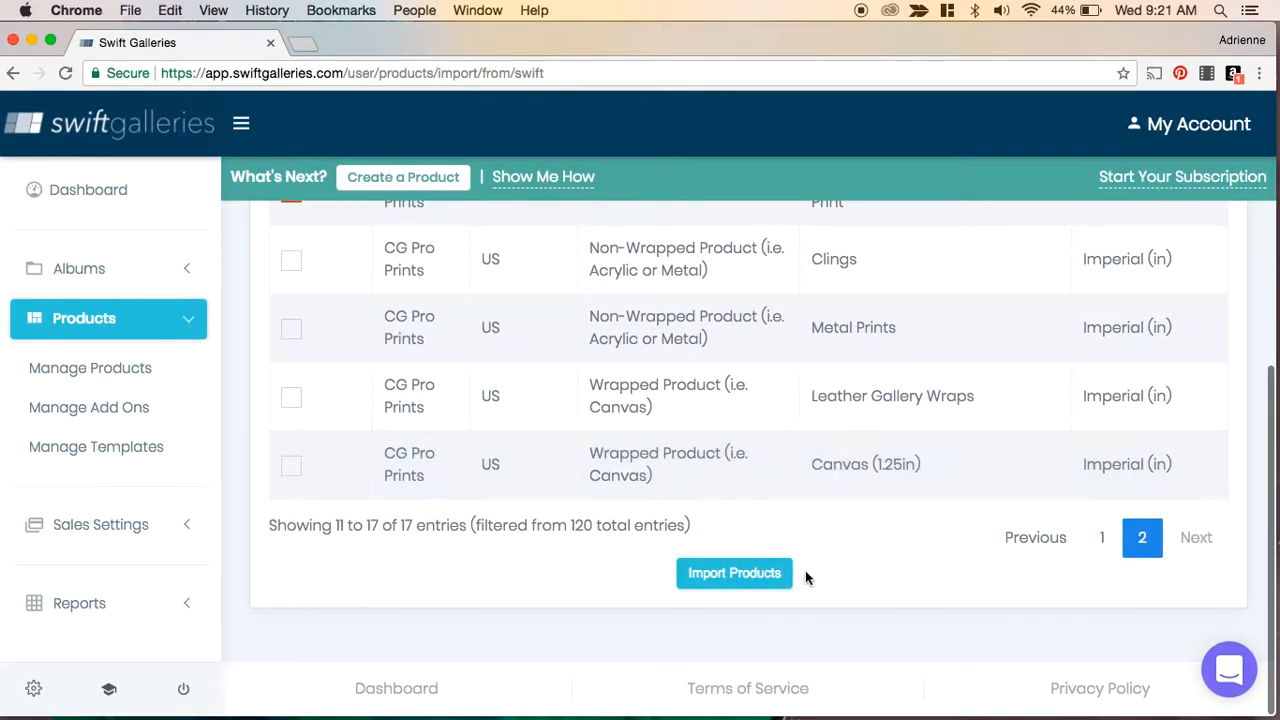
click(744, 574)
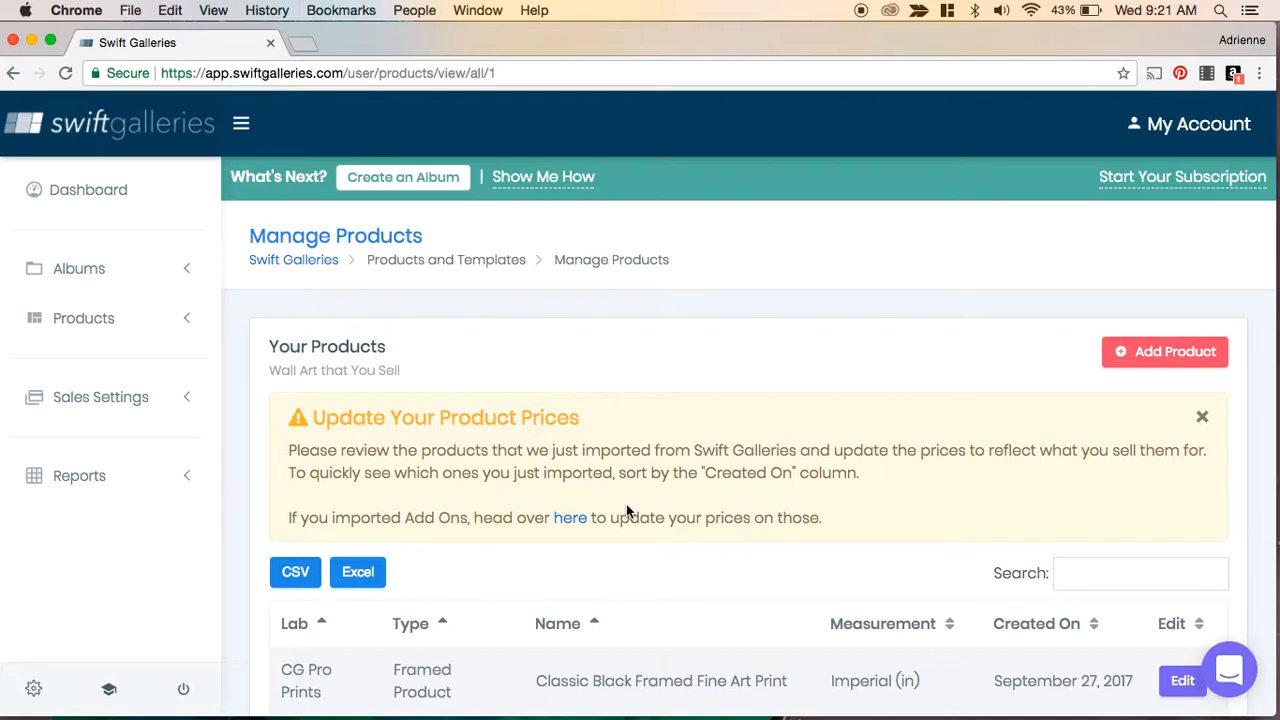
- Open the imported Classic Black Framed Fine Art Print product for editing from the products list
scroll(627, 510, down, 3)
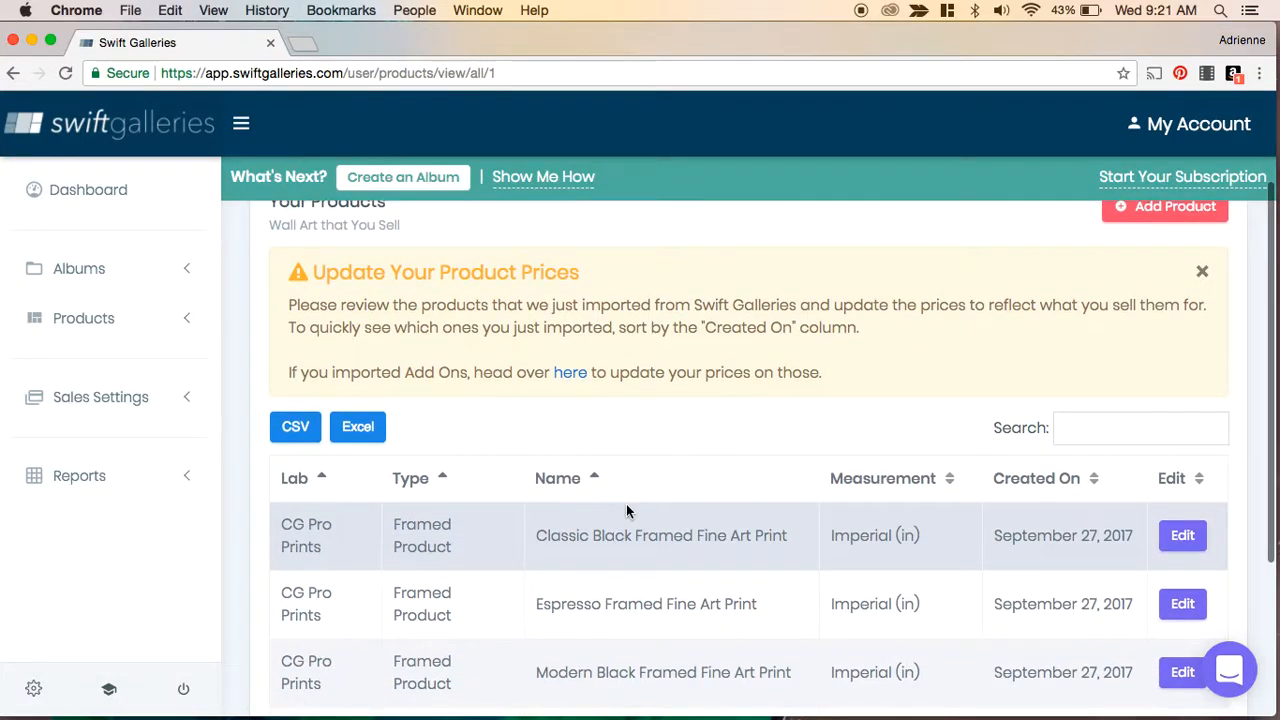
scroll(626, 504, down, 4)
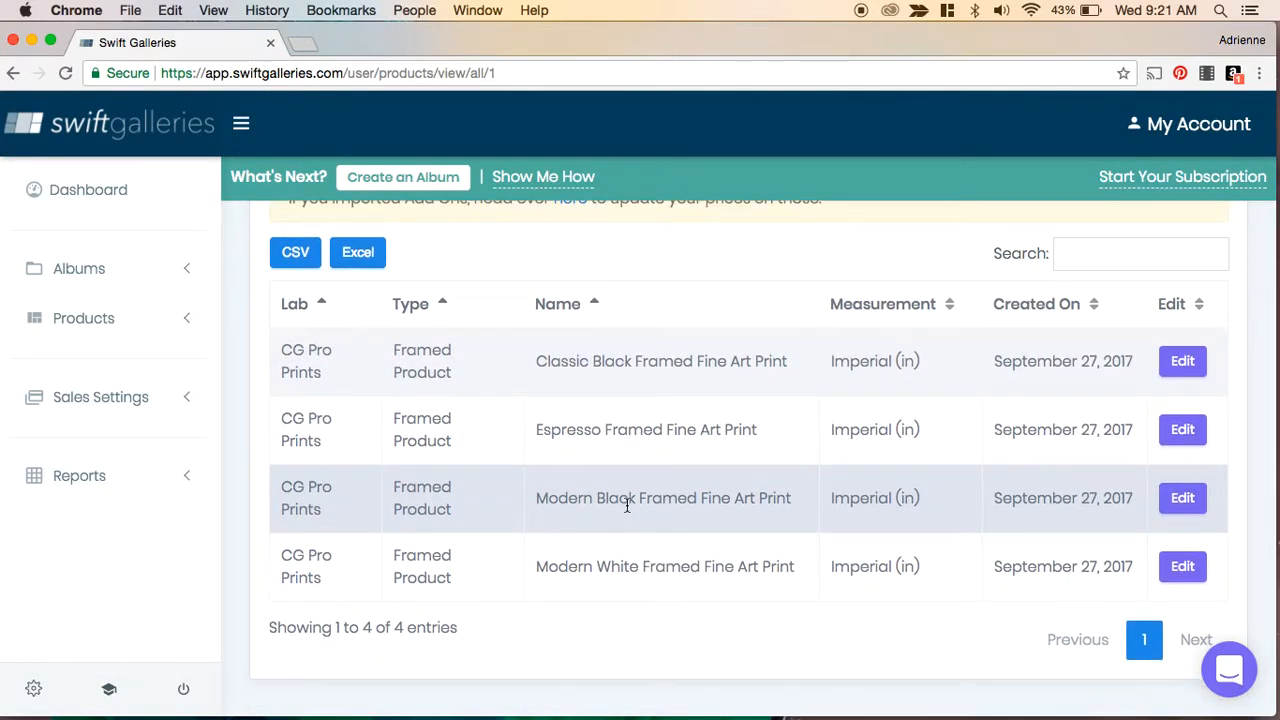
scroll(627, 505, up, 3)
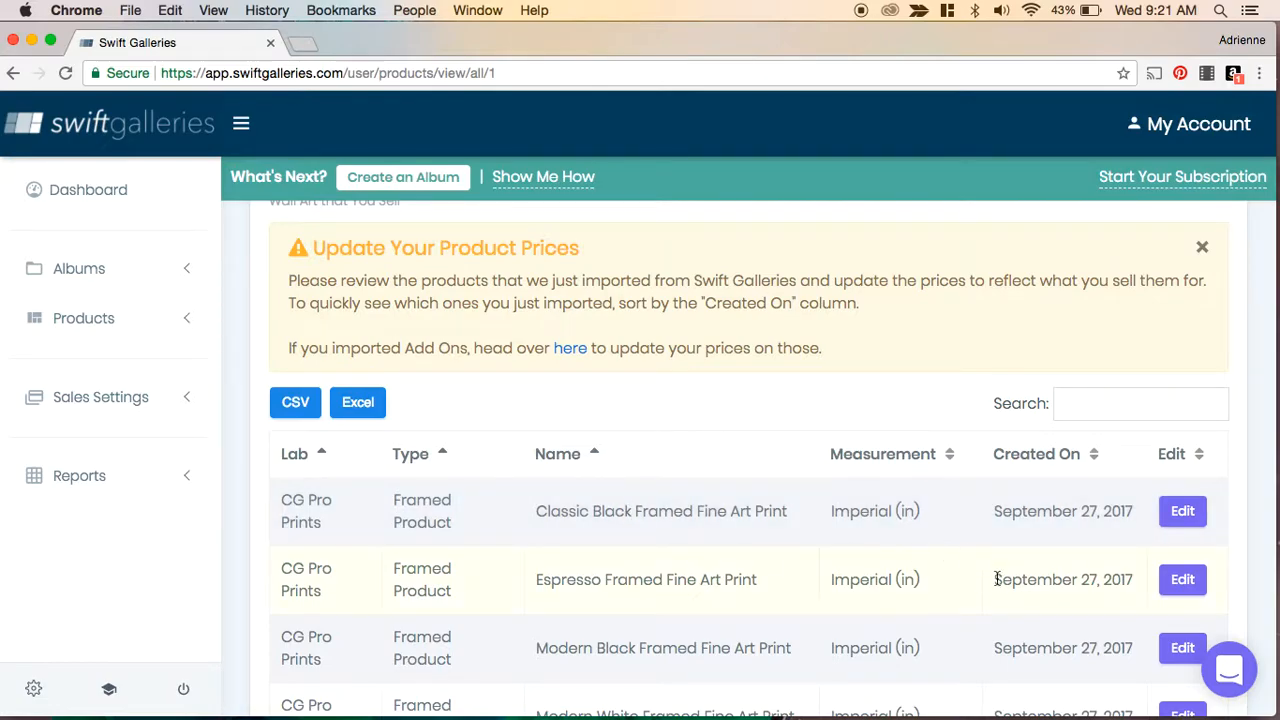
scroll(999, 582, down, 3)
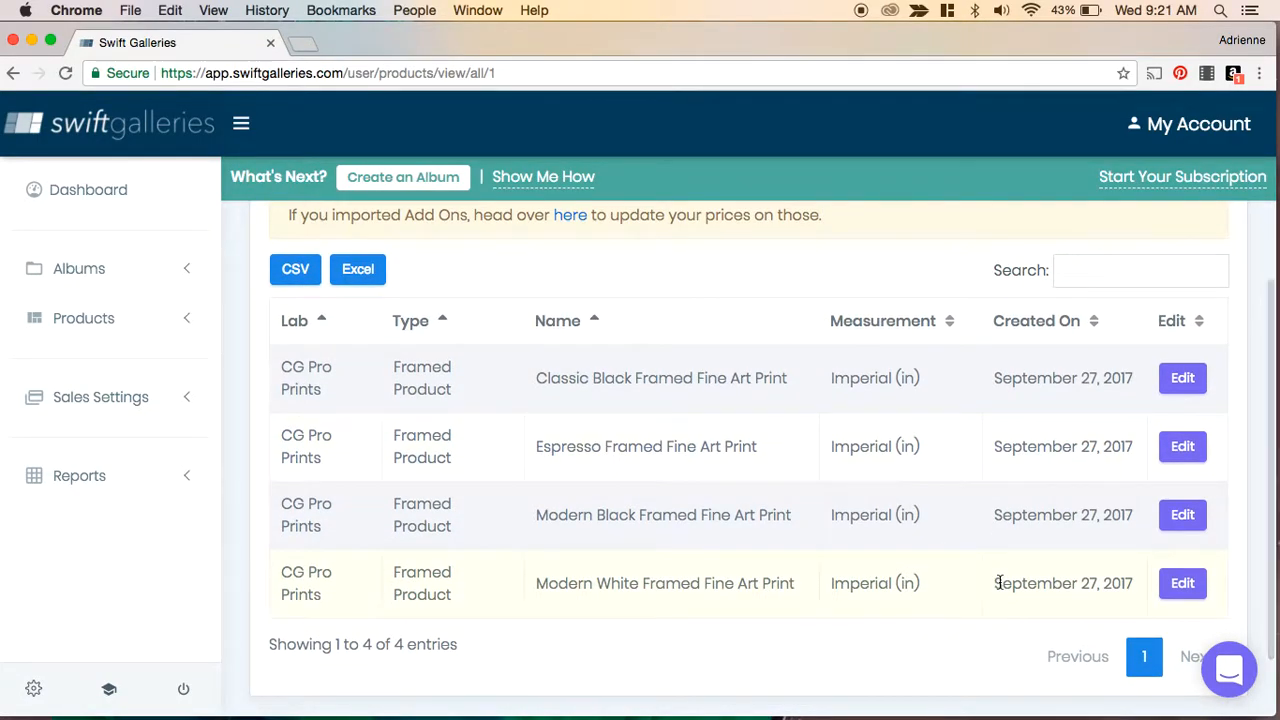
scroll(999, 582, up, 5)
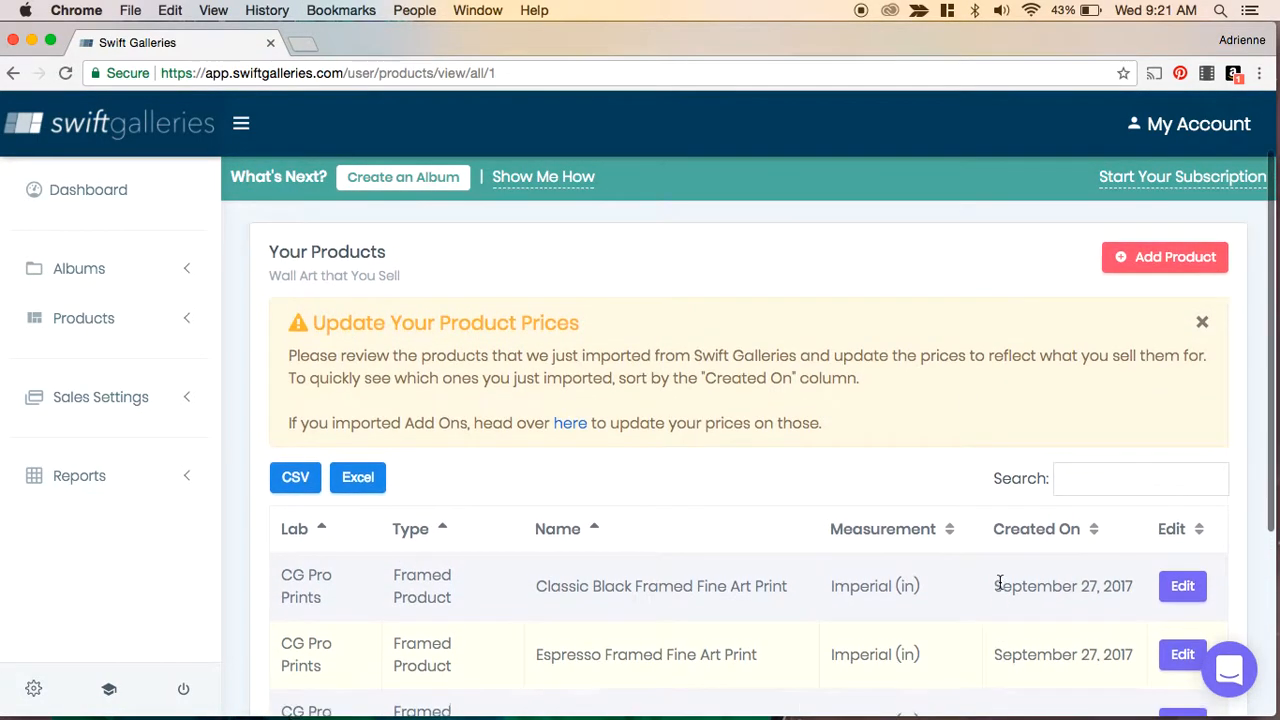
click(1184, 587)
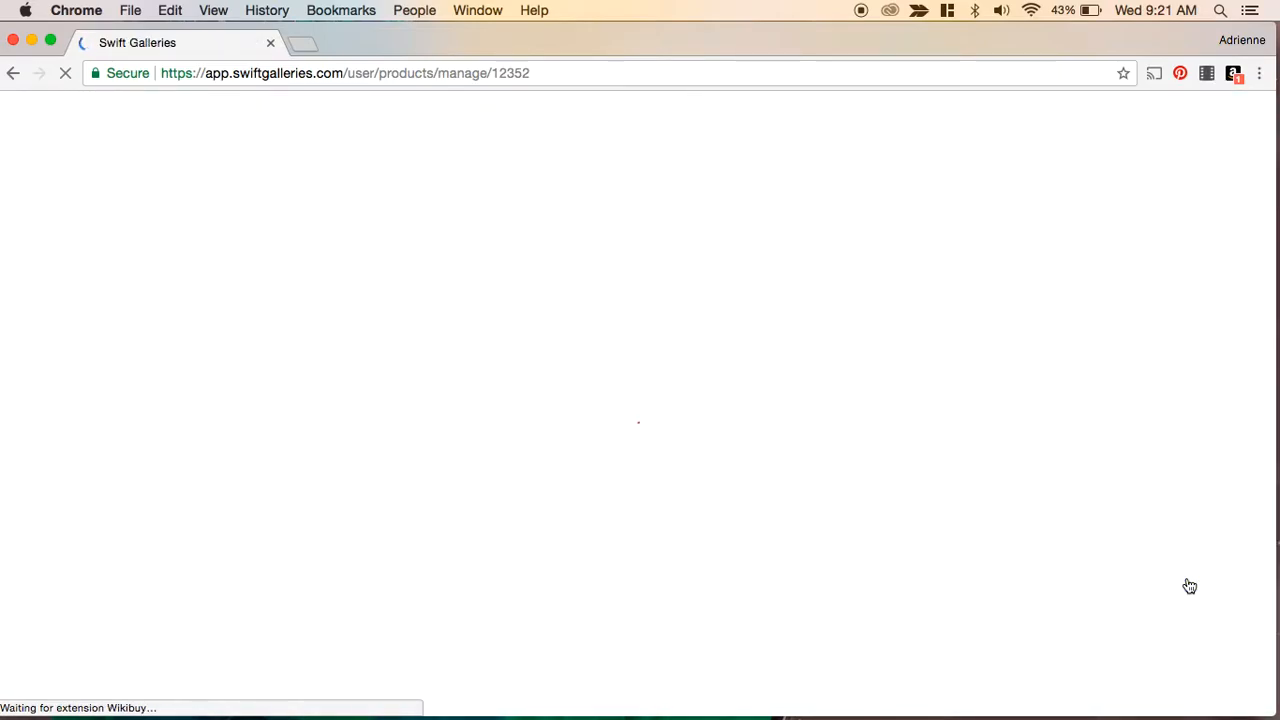
- Review the Classic Black product's name, description, lab details and frame and mat settings
scroll(905, 370, down, 3)
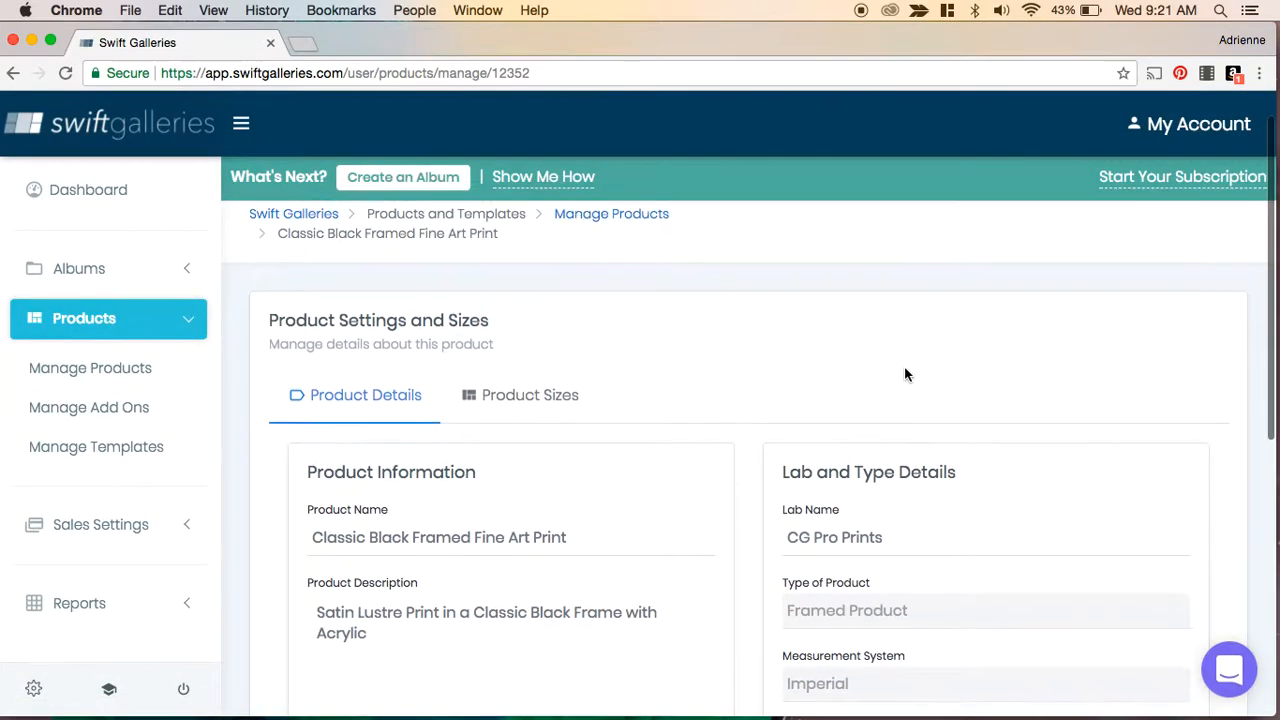
scroll(905, 374, down, 1)
scroll(905, 374, up, 2)
scroll(905, 374, down, 2)
scroll(1006, 385, down, 1)
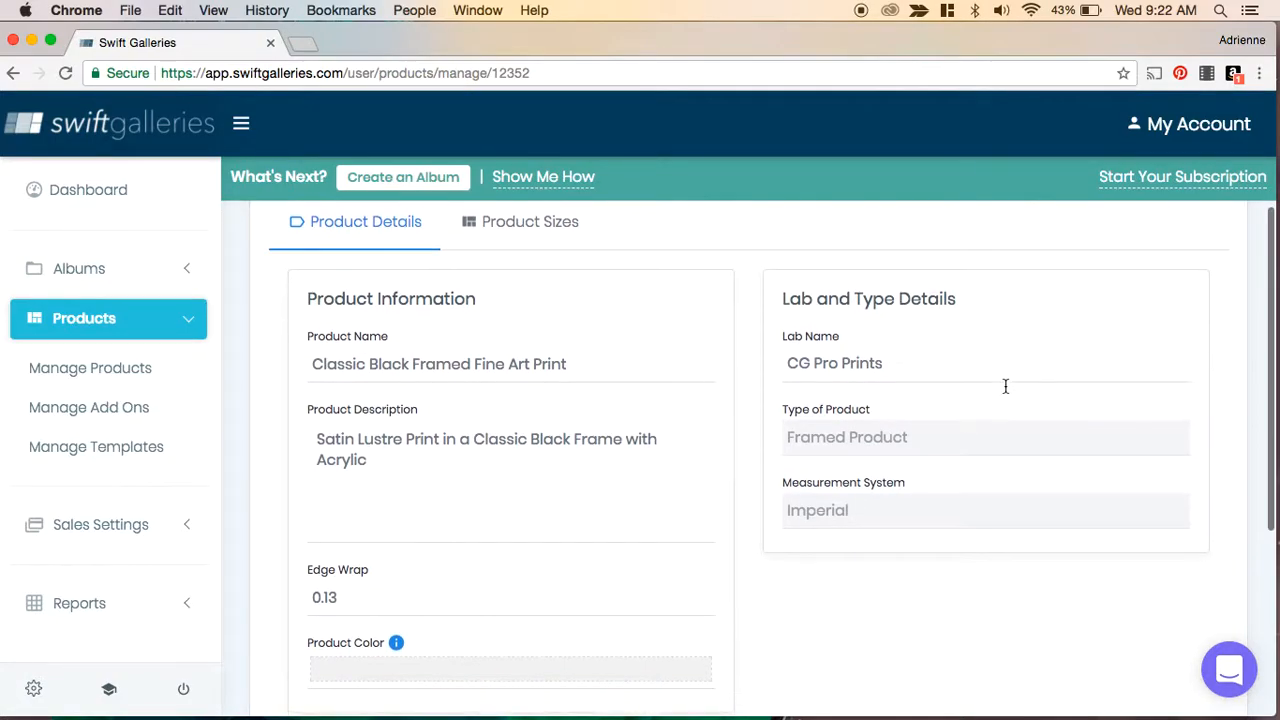
scroll(1006, 392, down, 5)
scroll(1006, 392, up, 5)
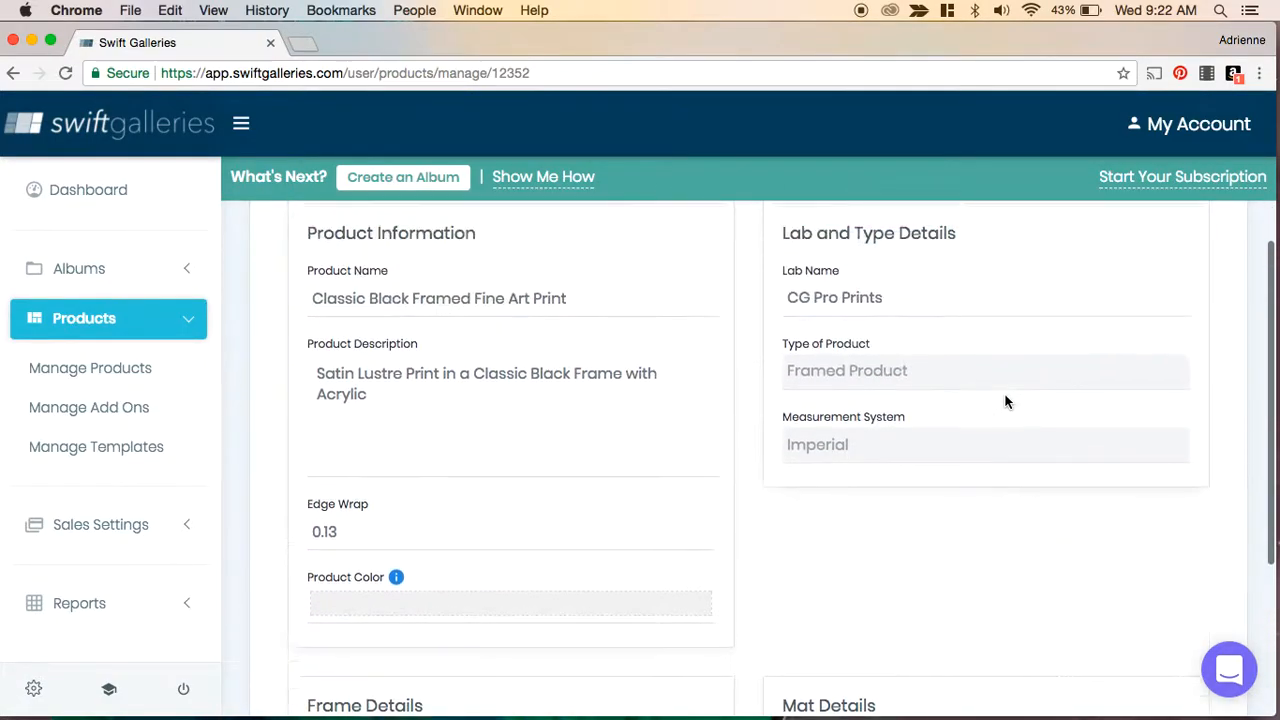
scroll(1006, 401, up, 3)
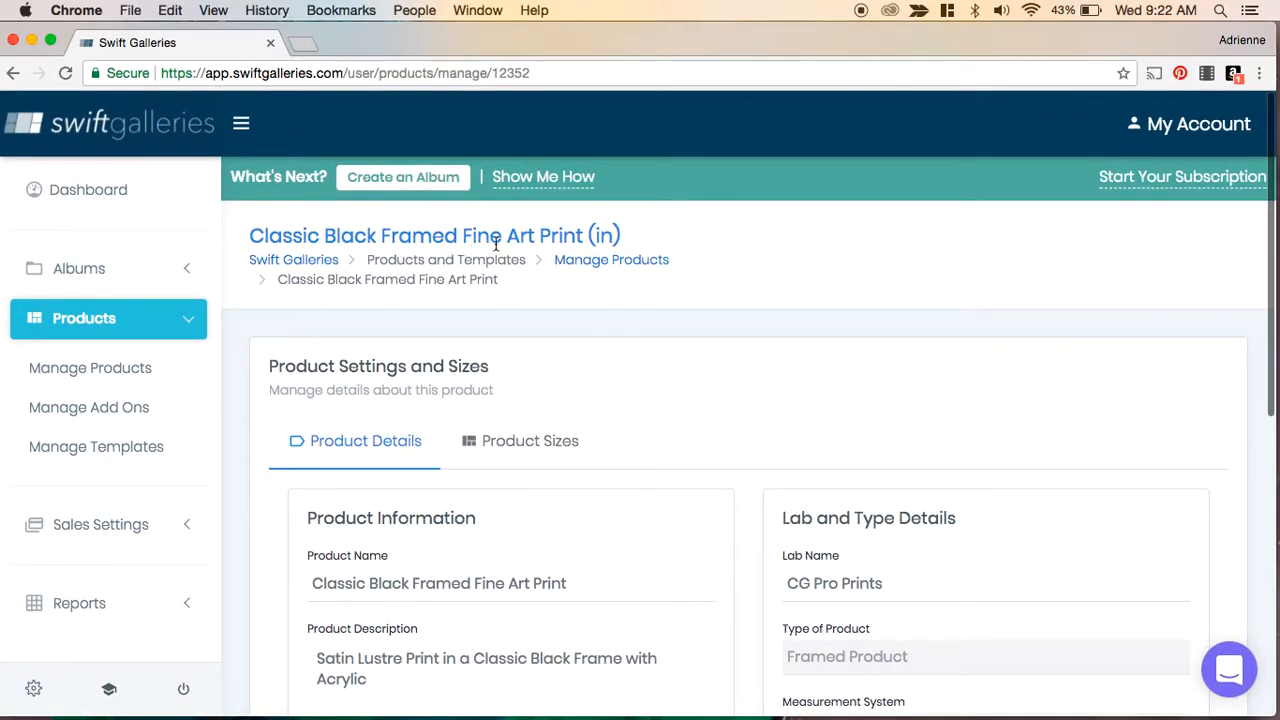
scroll(737, 403, down, 2)
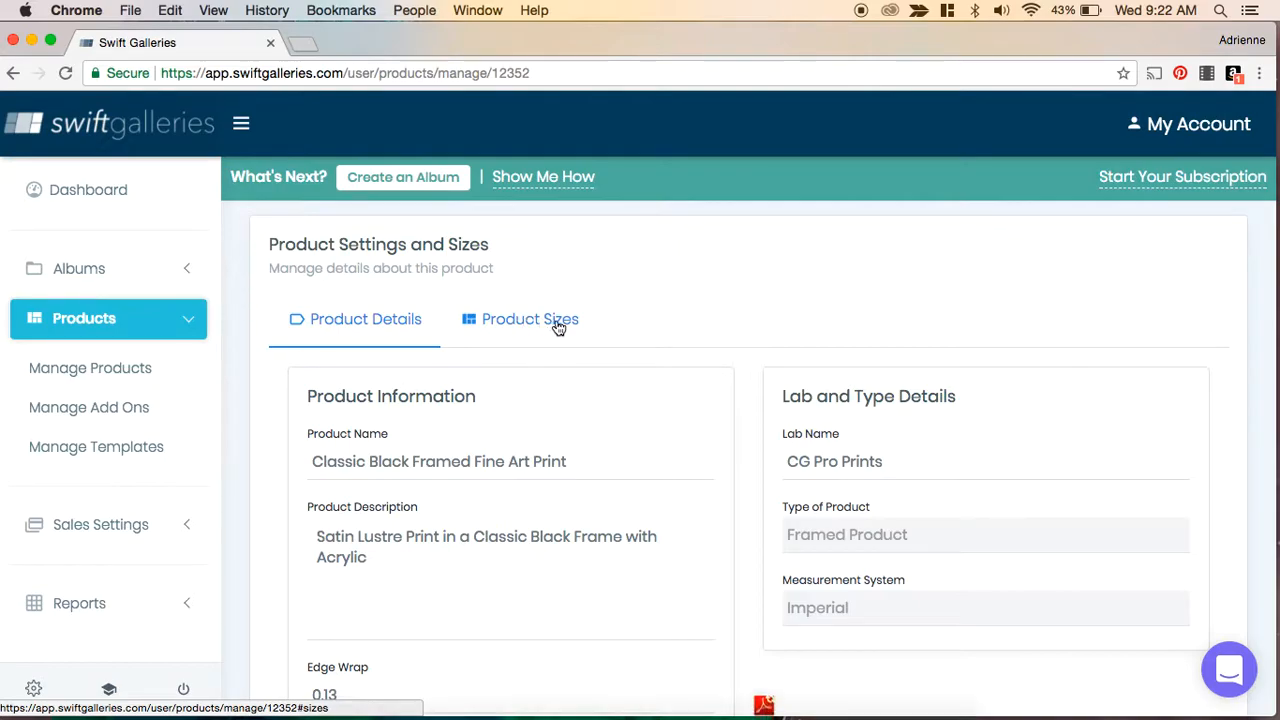
scroll(636, 522, down, 3)
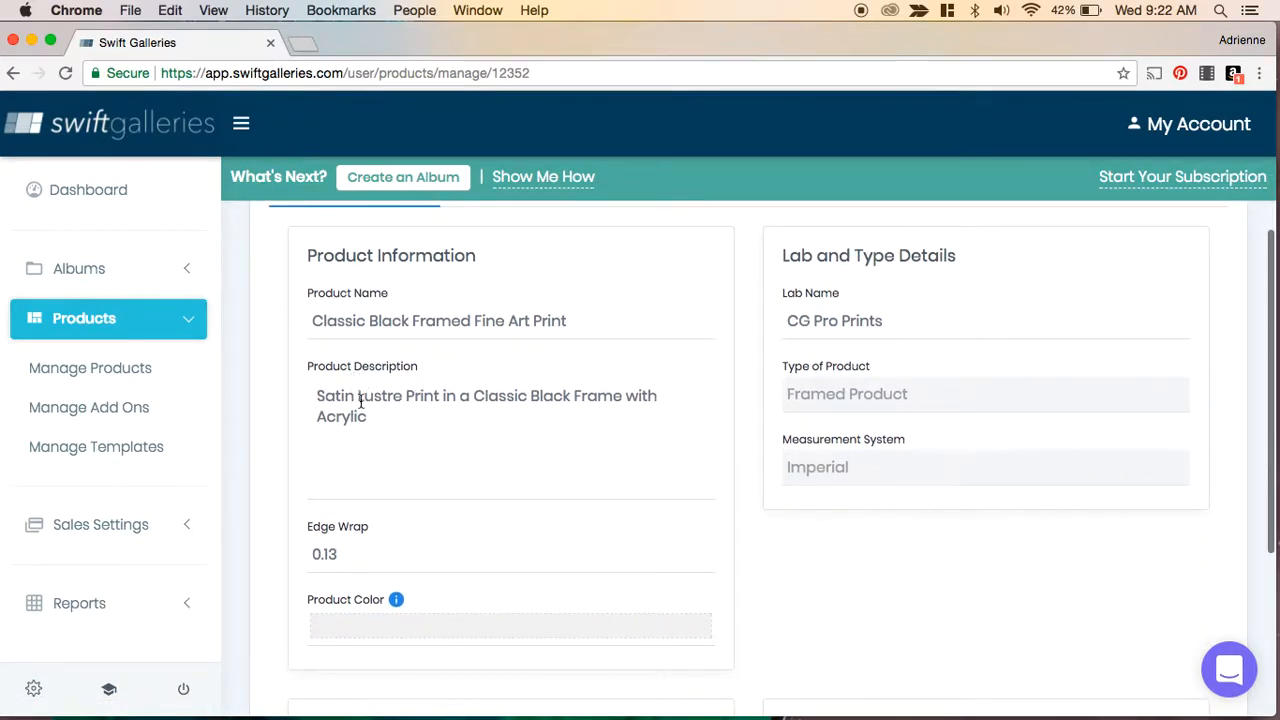
click(355, 414)
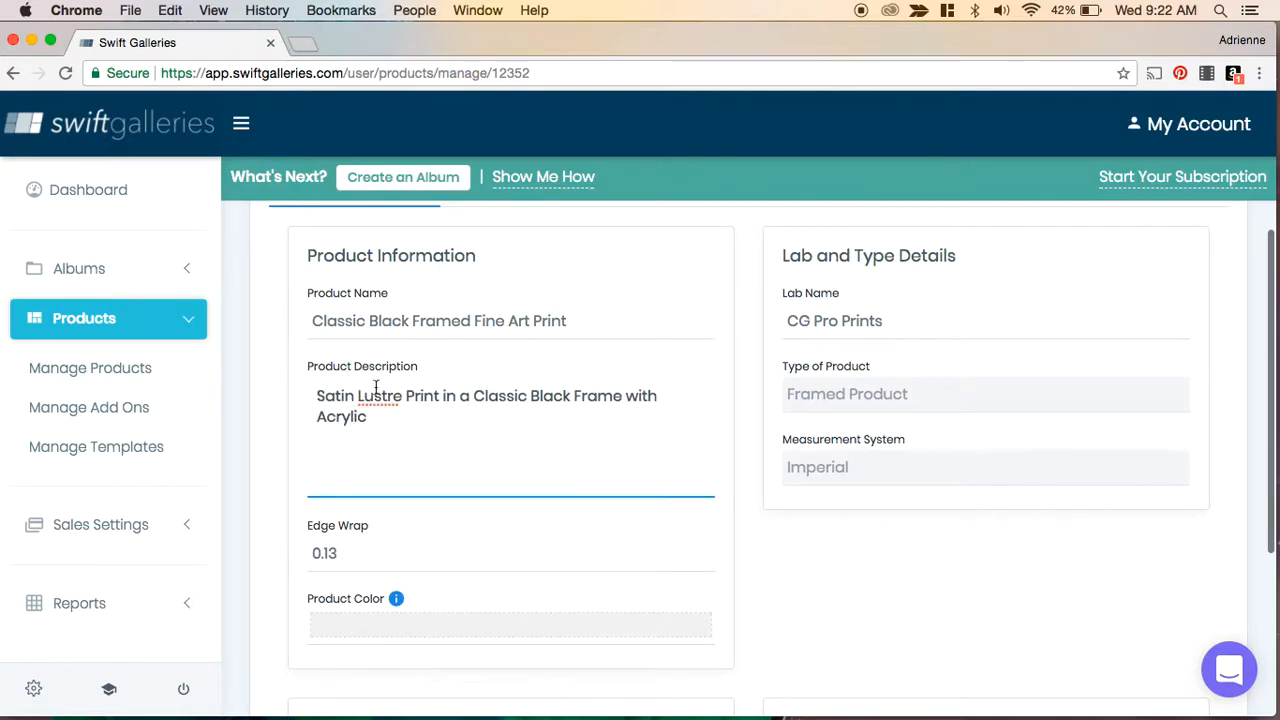
click(443, 326)
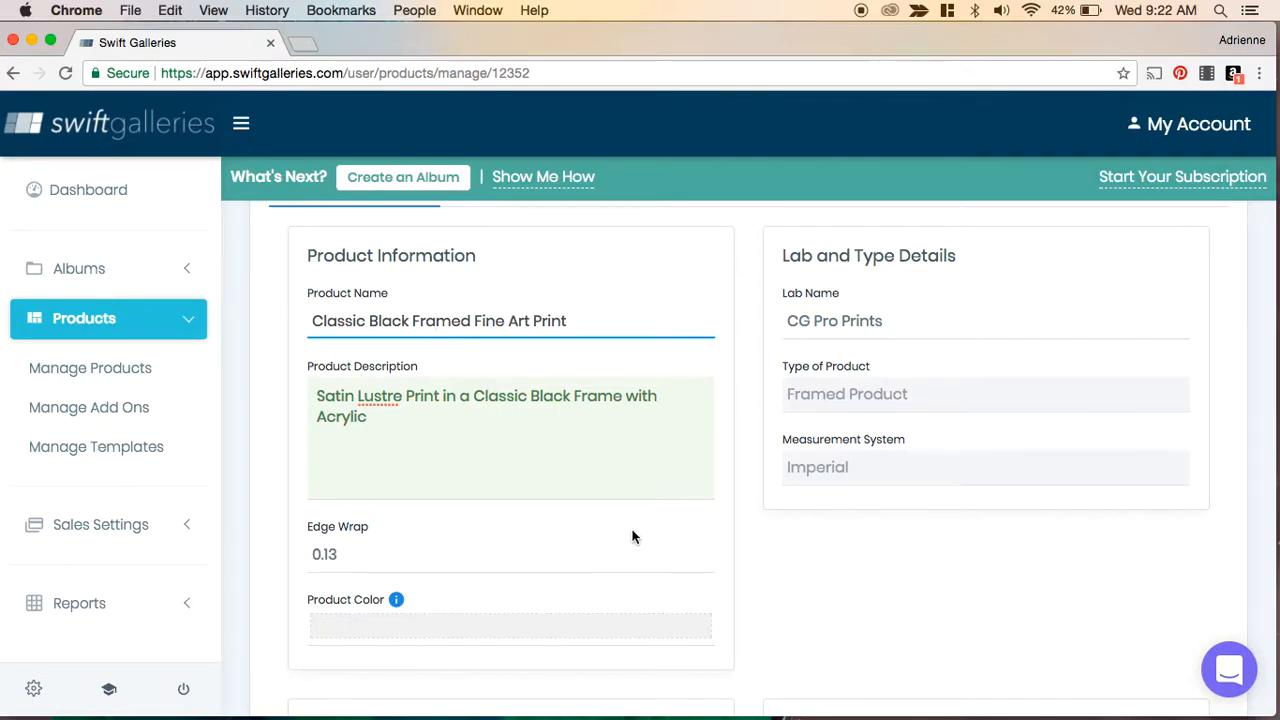
scroll(780, 528, down, 3)
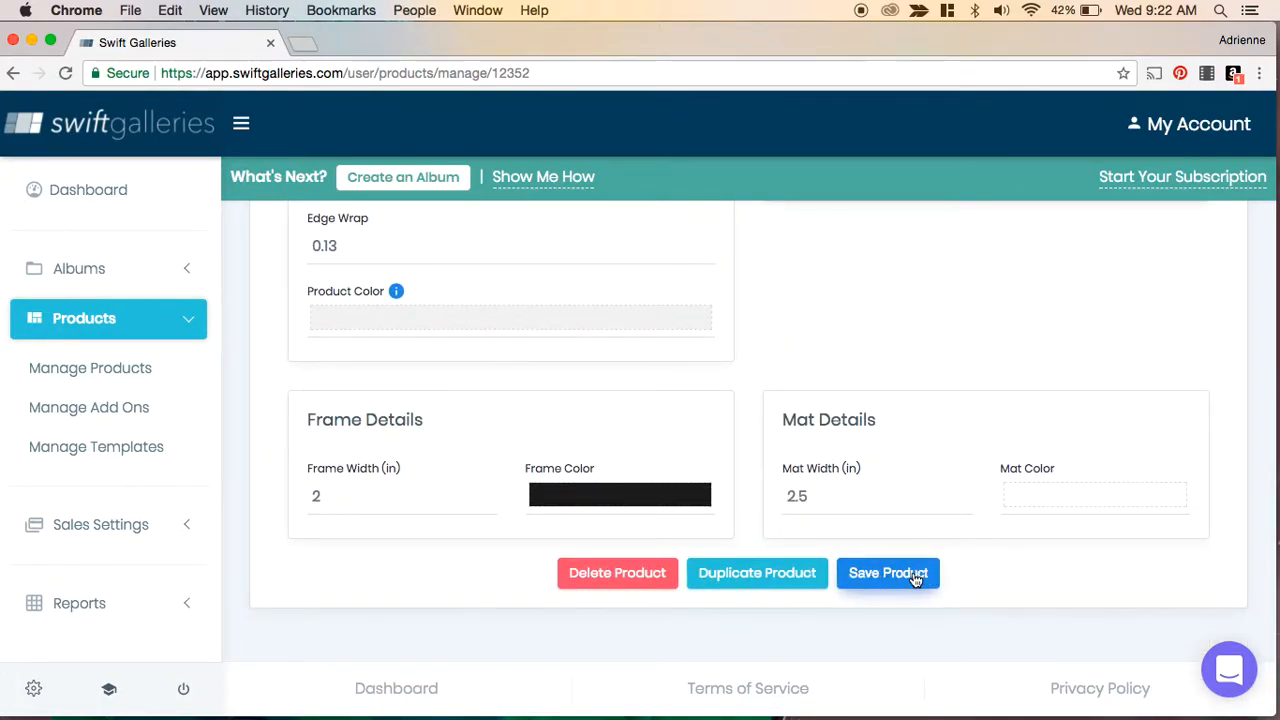
scroll(912, 405, up, 5)
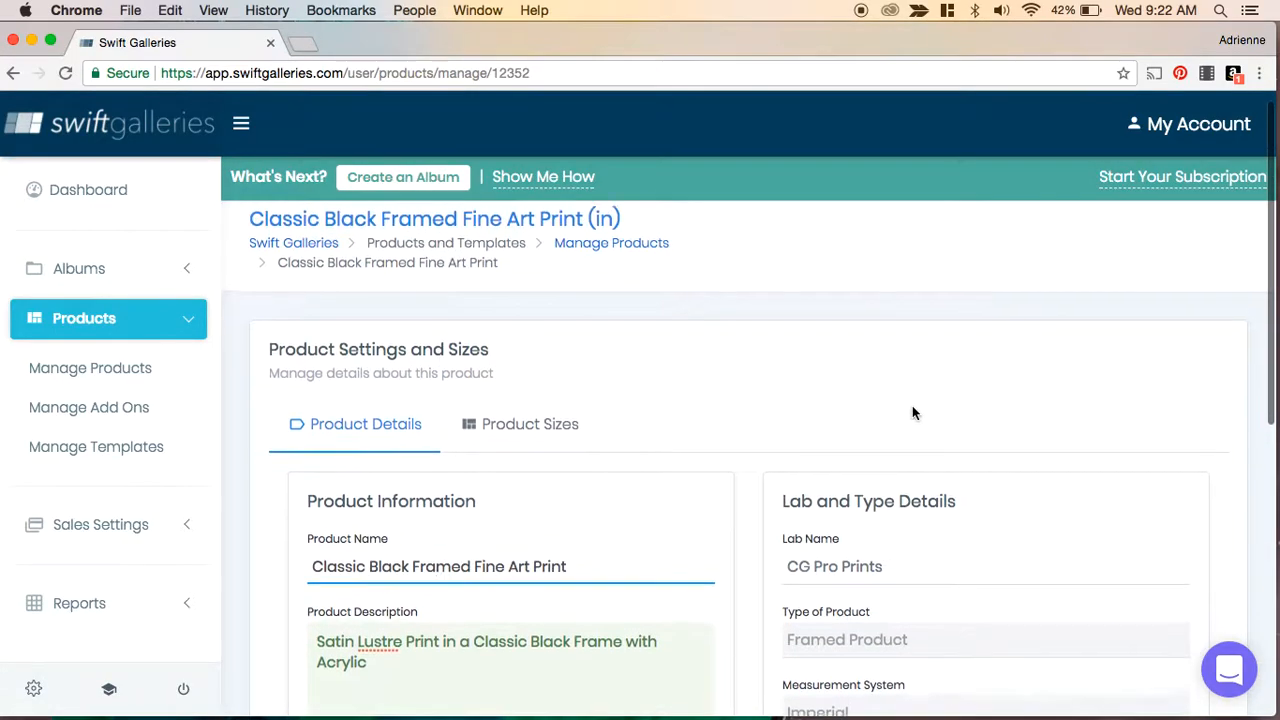
scroll(912, 408, down, 3)
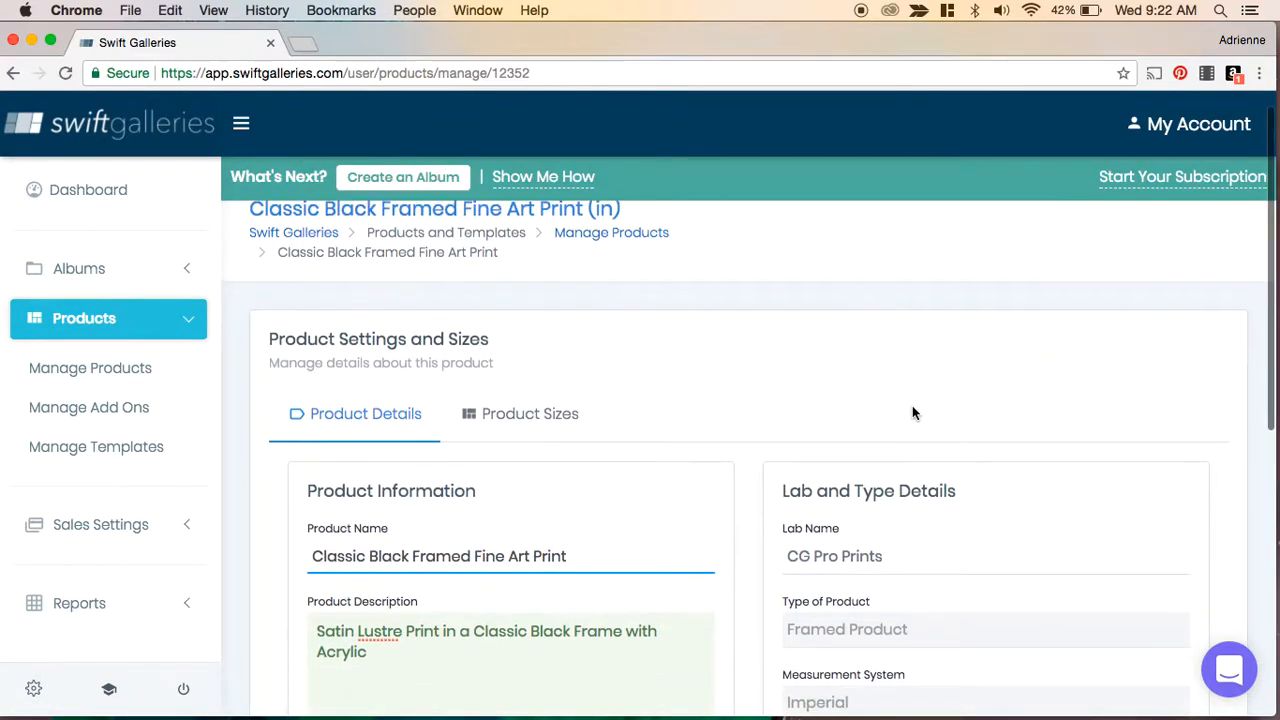
scroll(912, 413, down, 3)
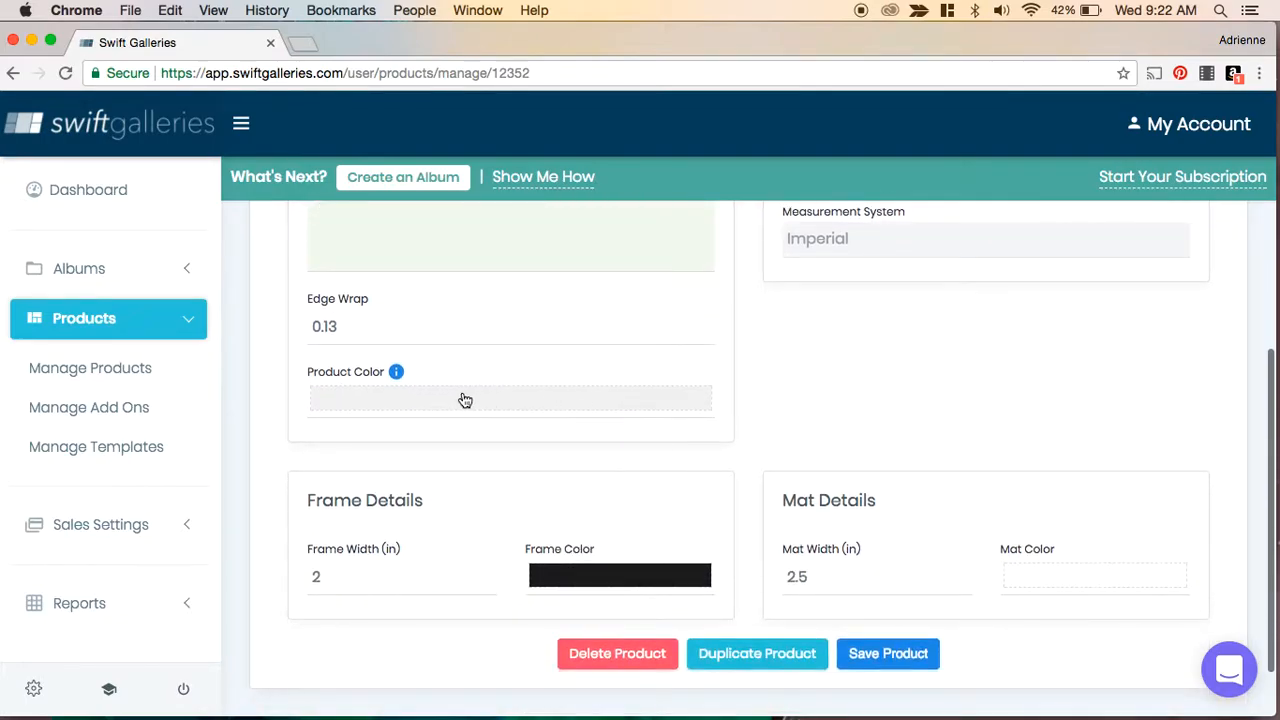
- Set the product color to white (#ffffff)
mouse_move(395, 375)
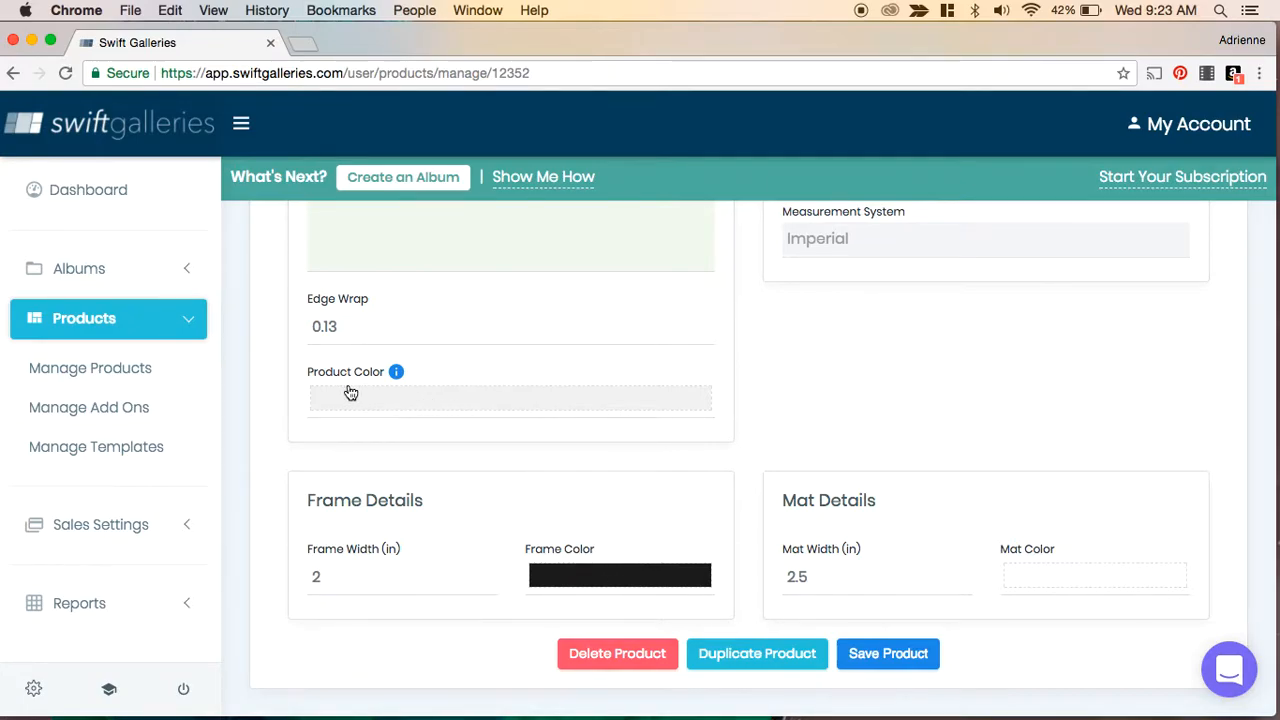
click(409, 407)
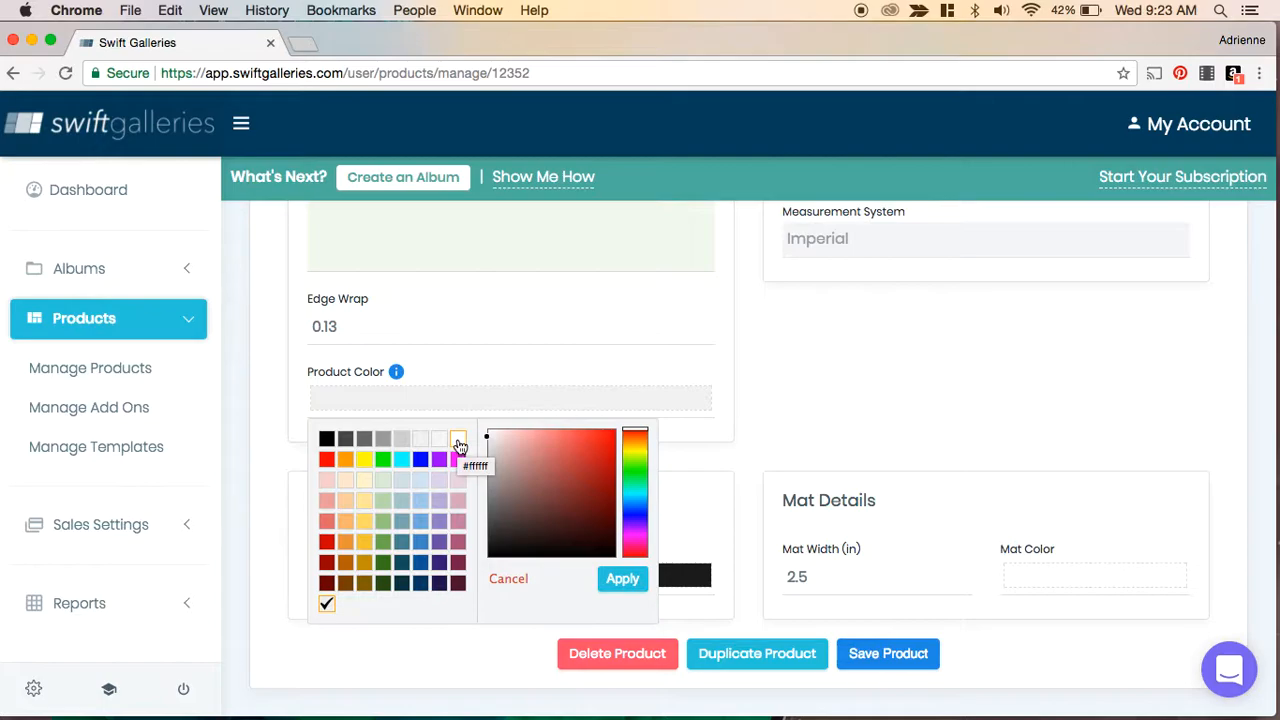
click(458, 441)
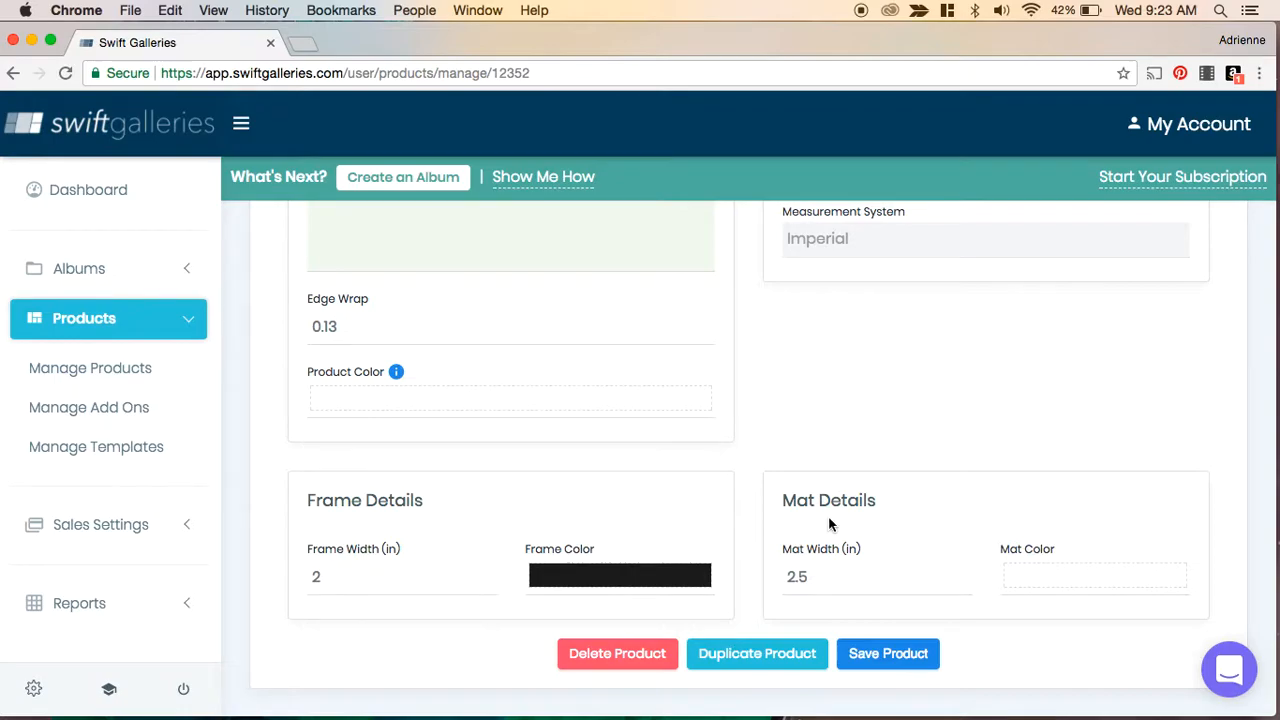
- Open the product sizes and set all prices to 3 times the cost
scroll(828, 526, up, 10)
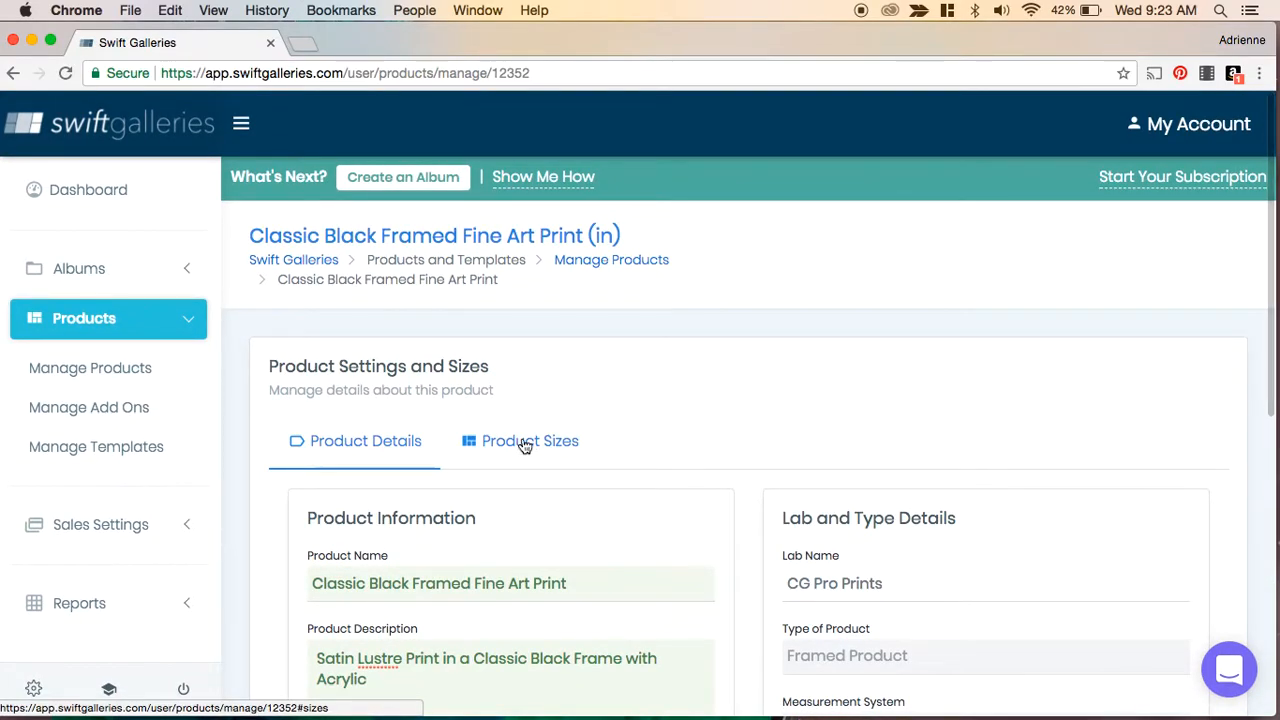
click(524, 446)
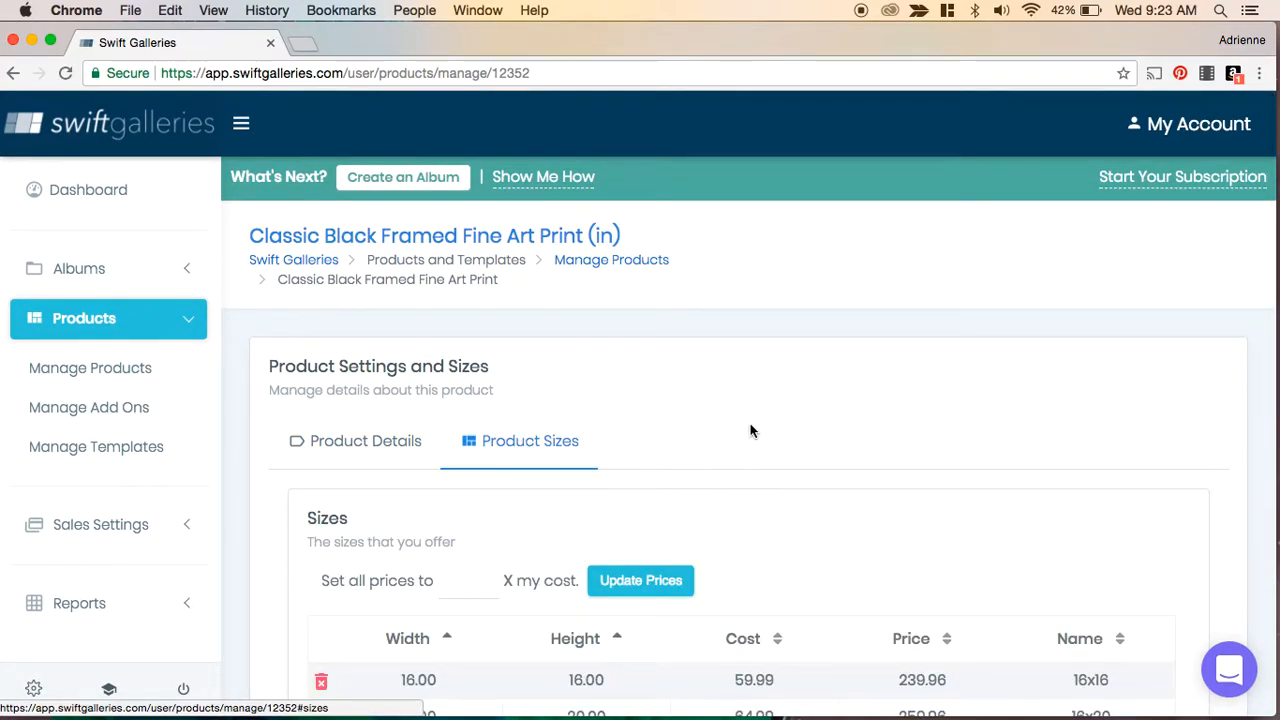
scroll(1206, 506, down, 5)
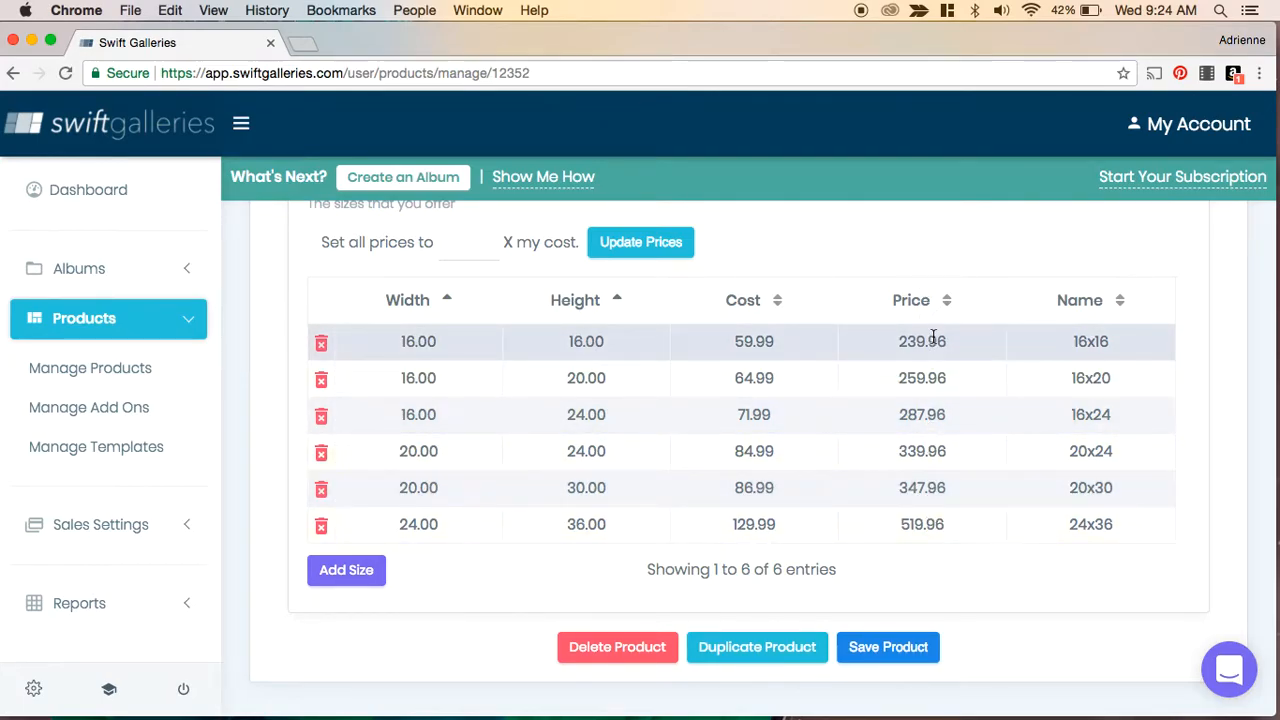
scroll(926, 367, up, 1)
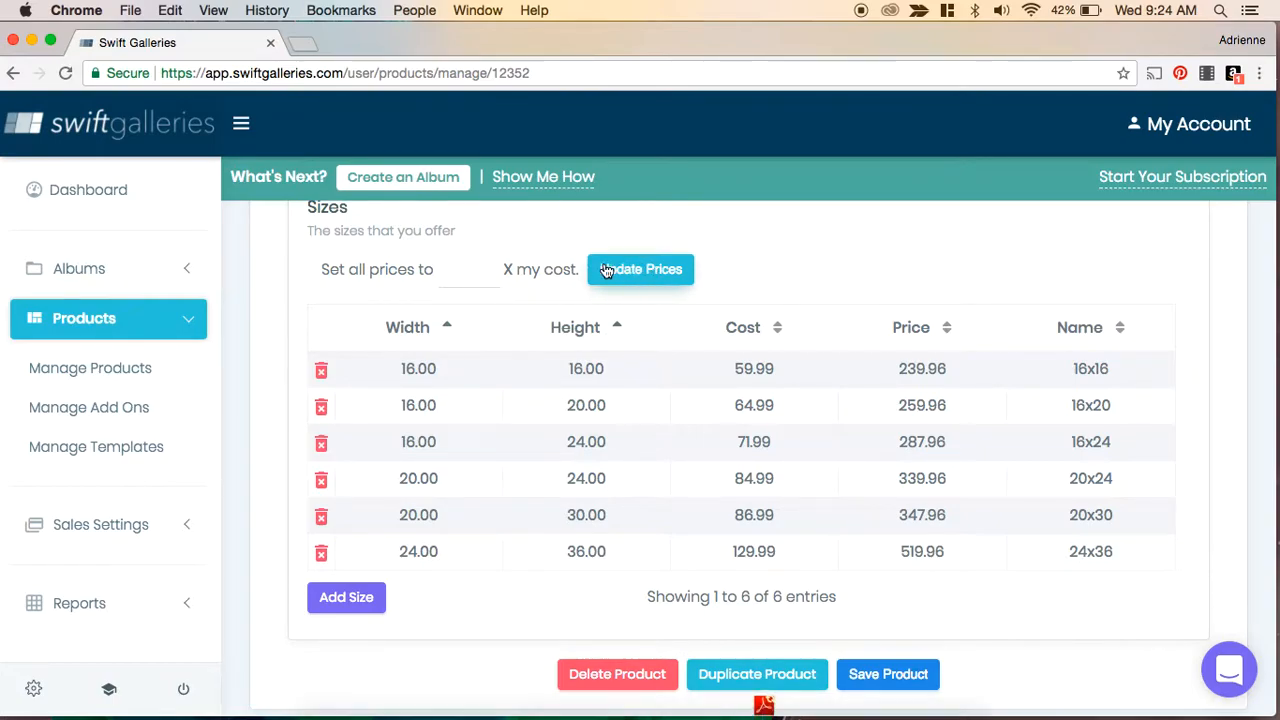
click(464, 272)
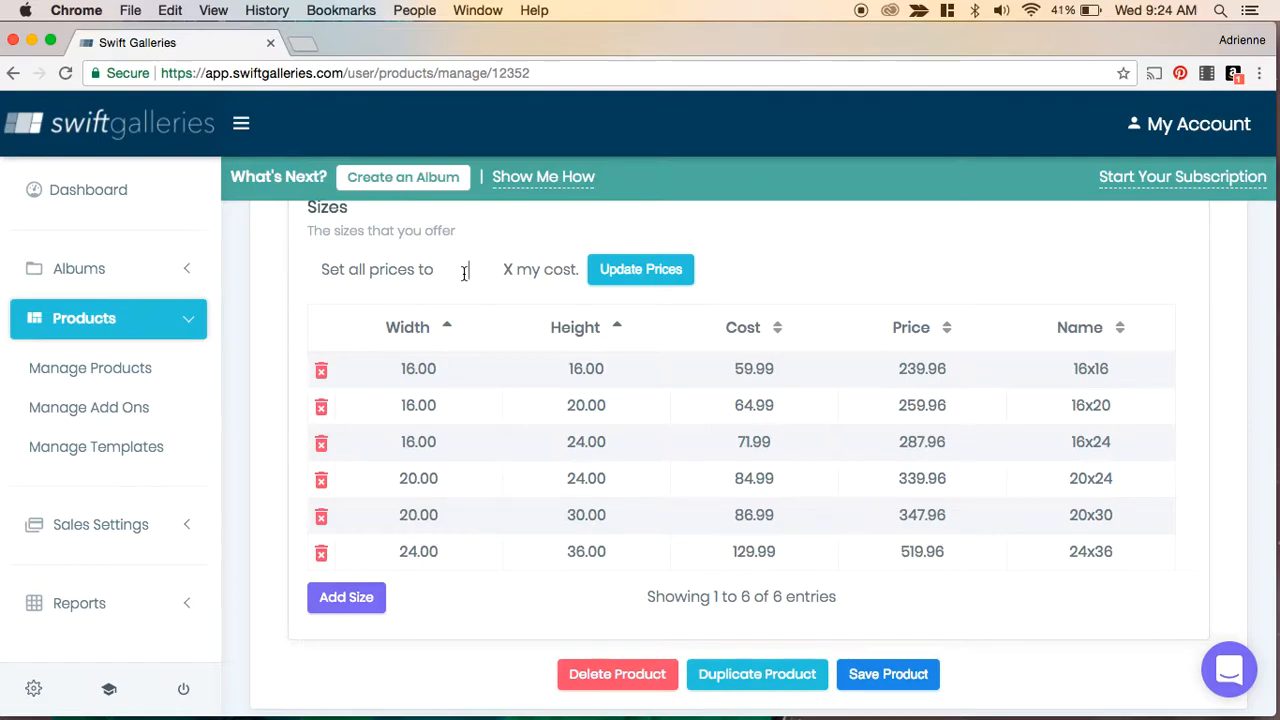
text(3)
click(619, 270)
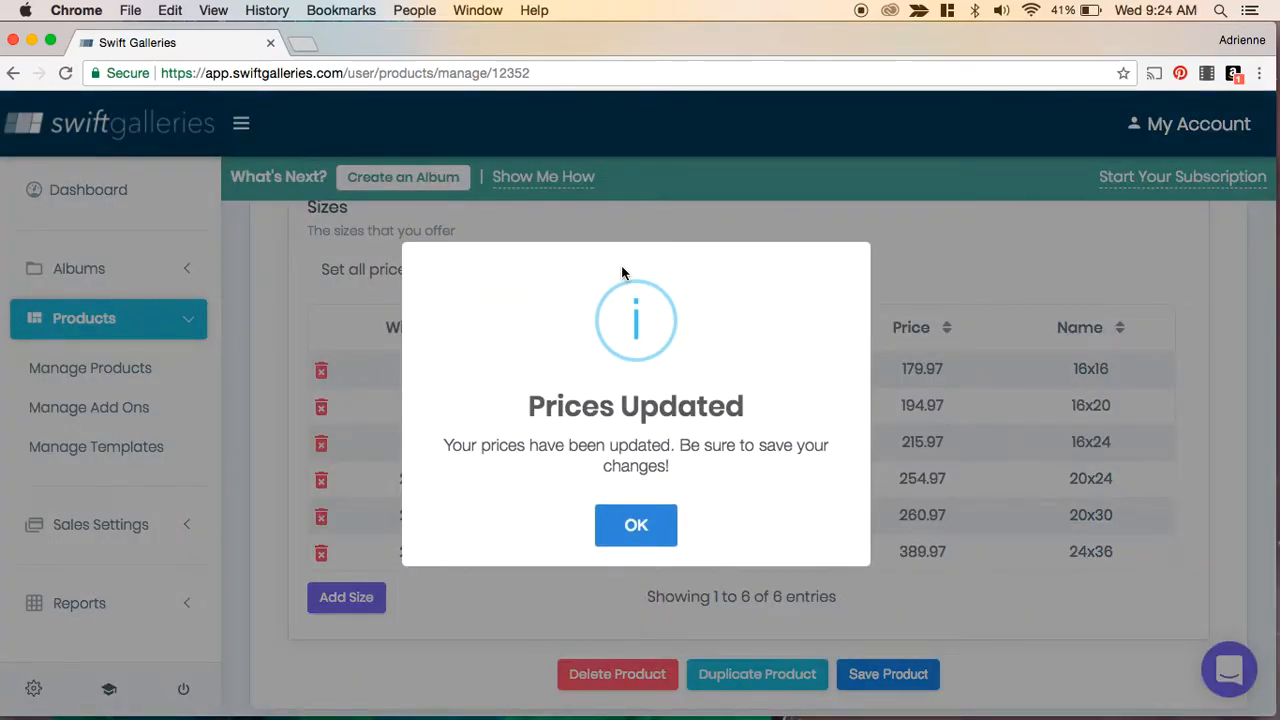
click(643, 518)
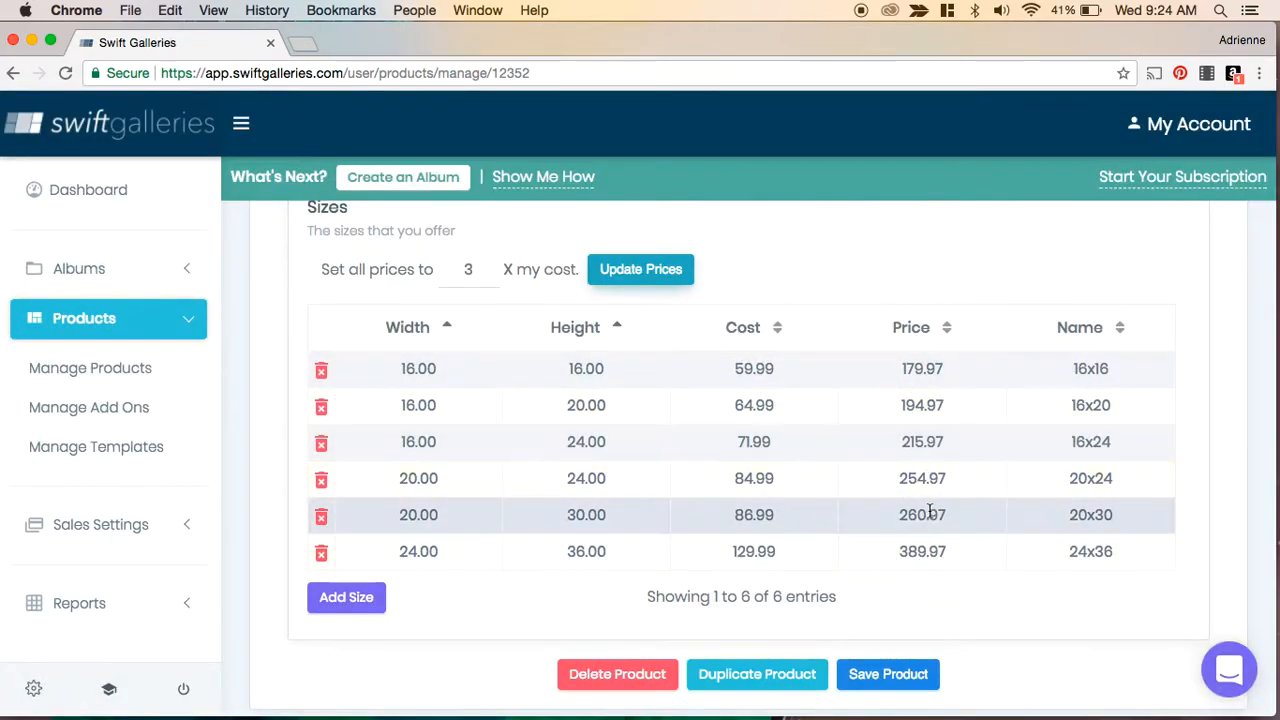
- Set the 16x24 size's price to 220.00
double_click(923, 443)
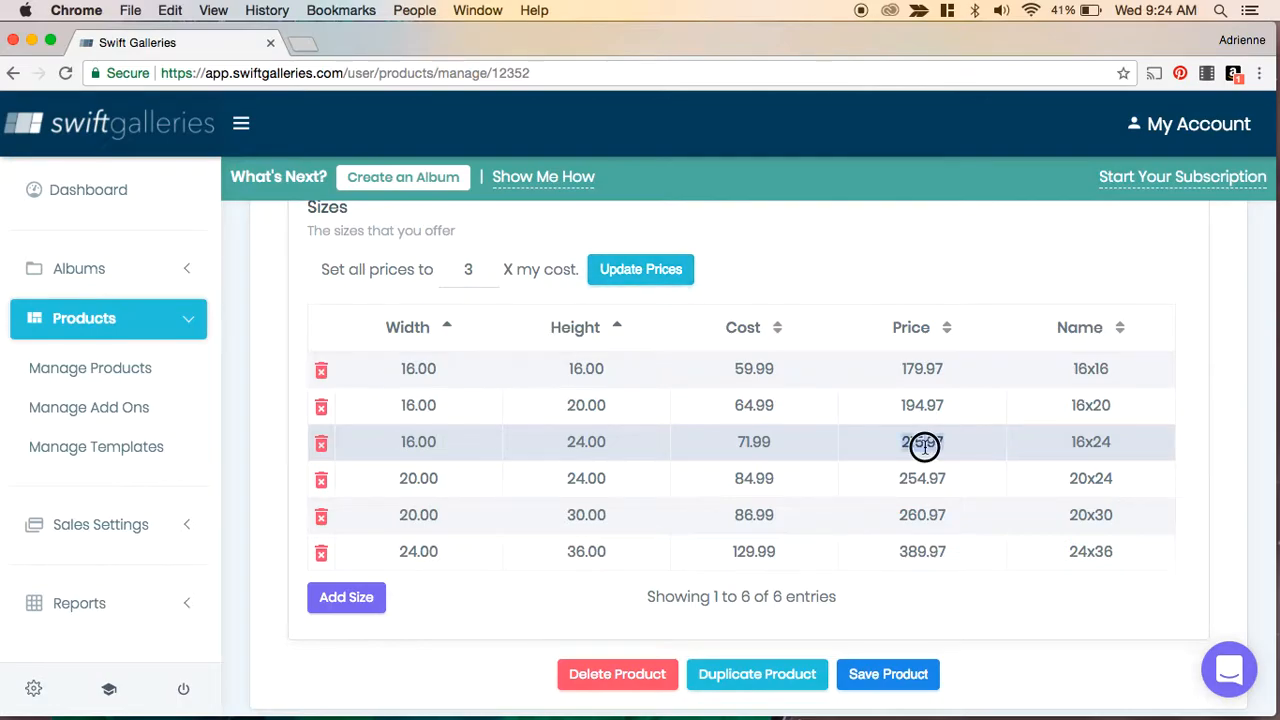
text(22)
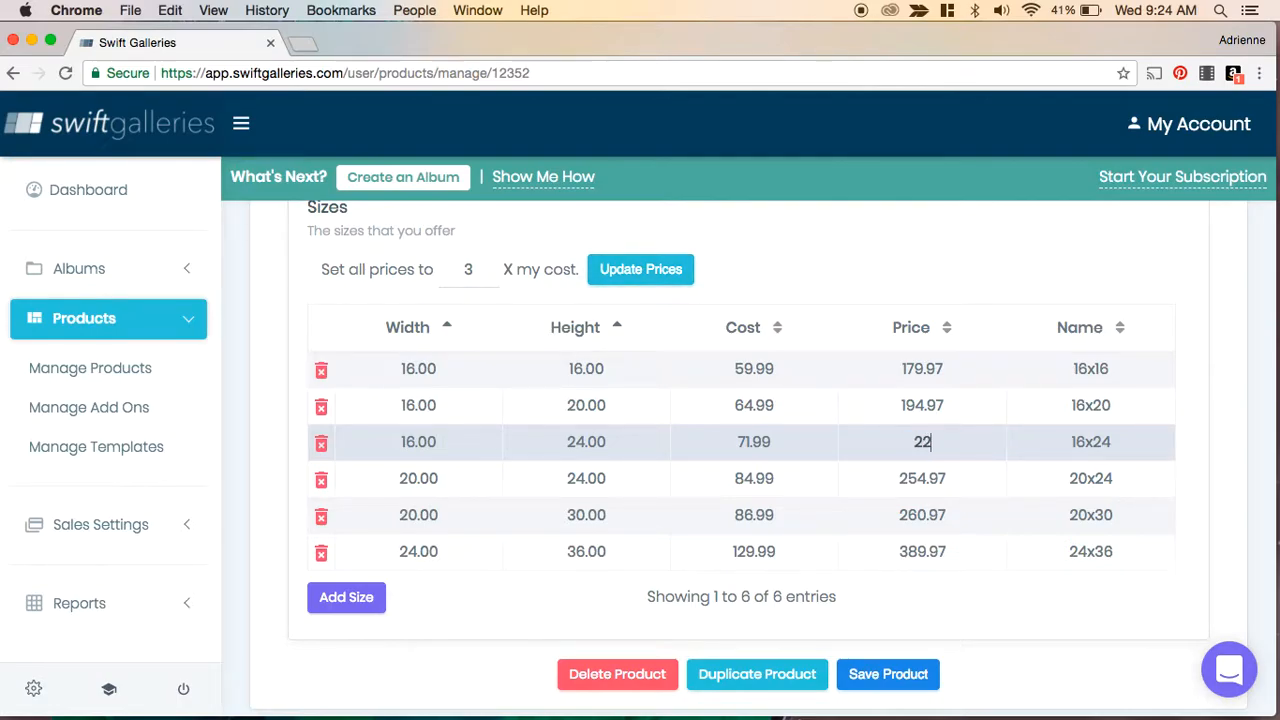
text(0.00)
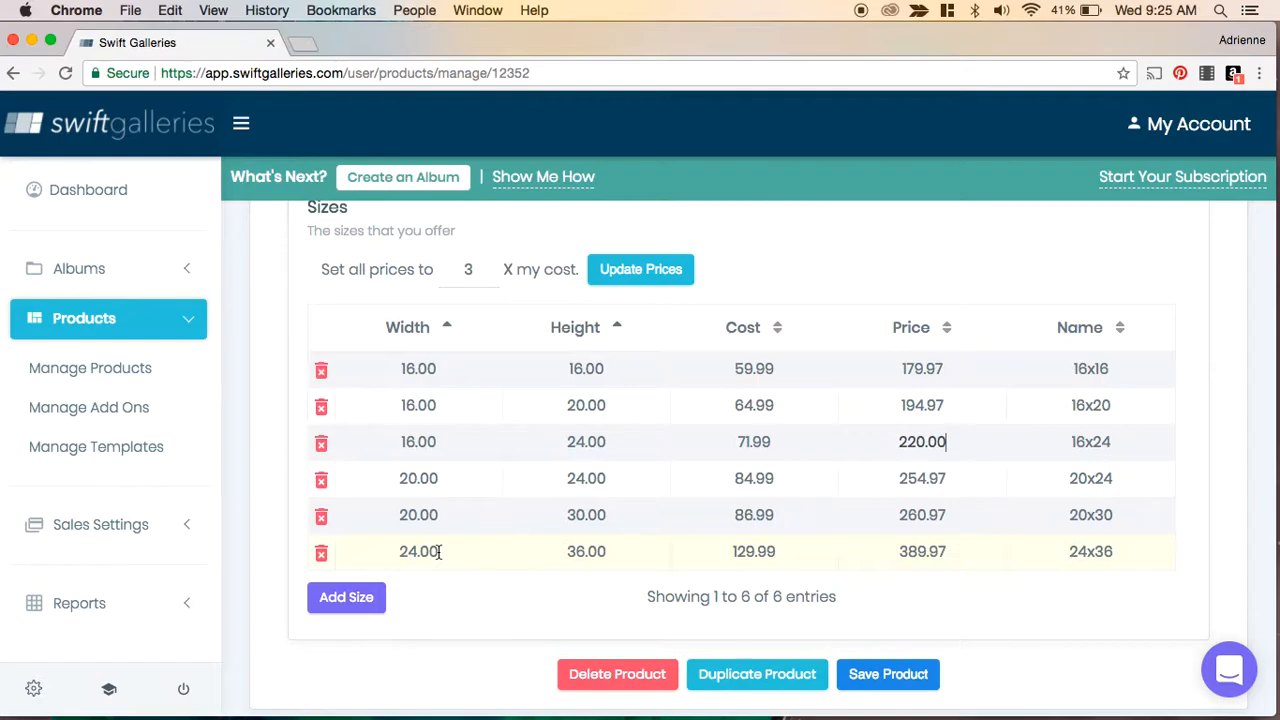
- Save the product changes, discarding an accidentally added empty size row
click(349, 602)
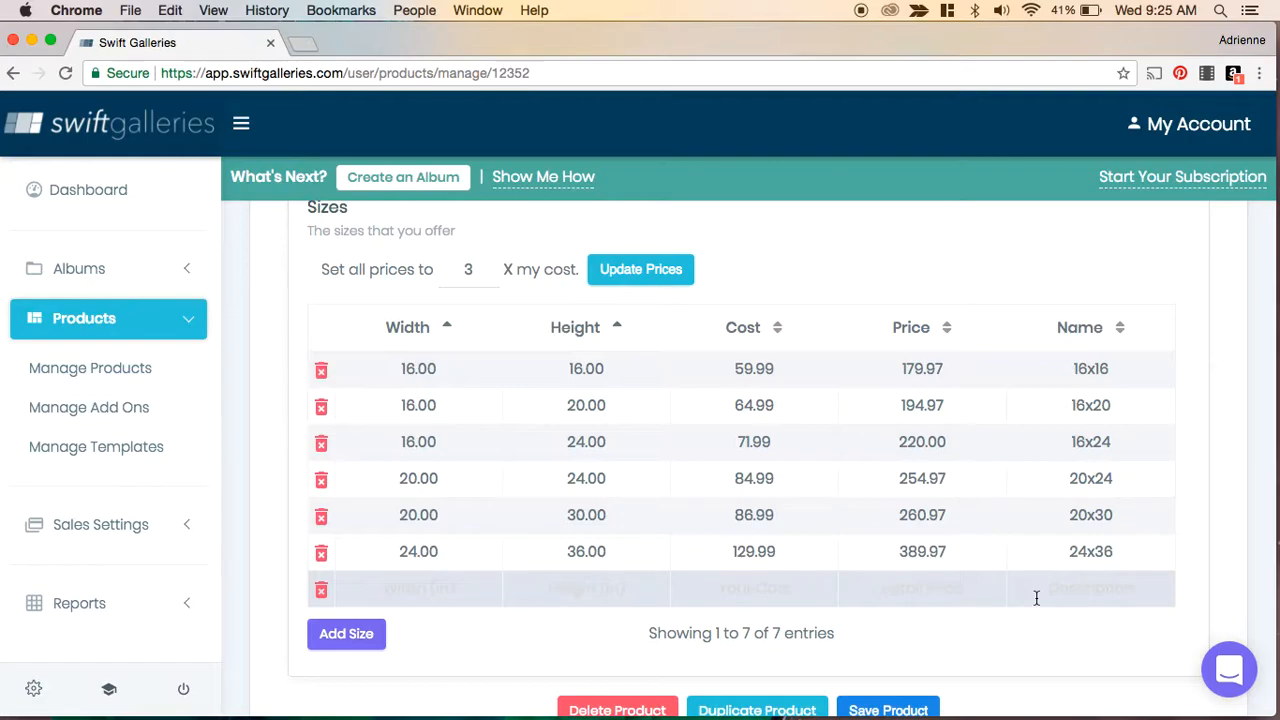
click(321, 590)
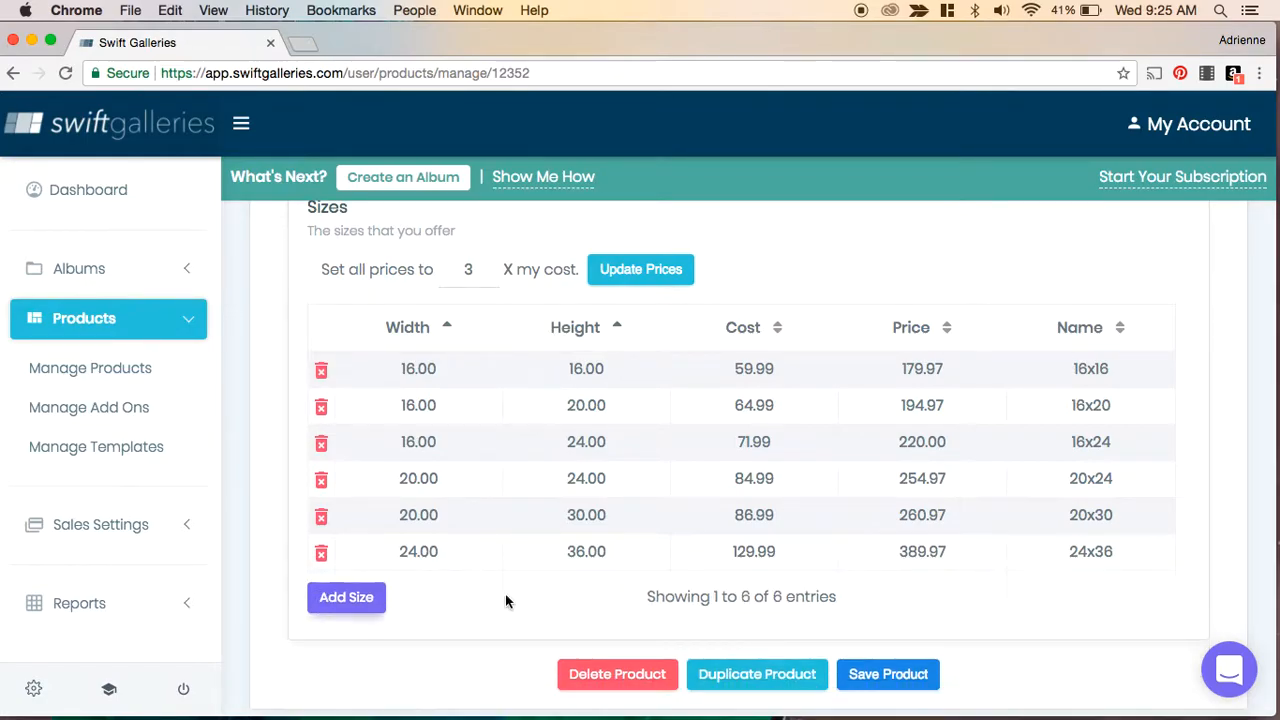
scroll(983, 580, down, 2)
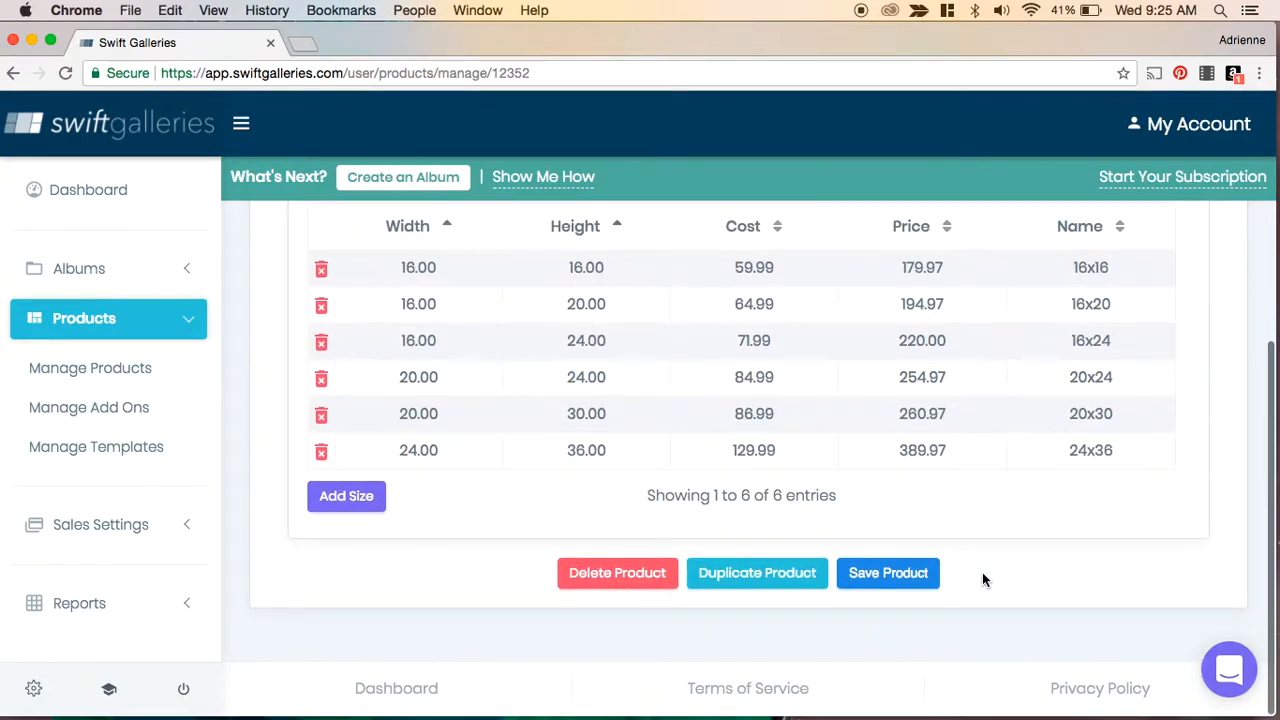
click(881, 580)
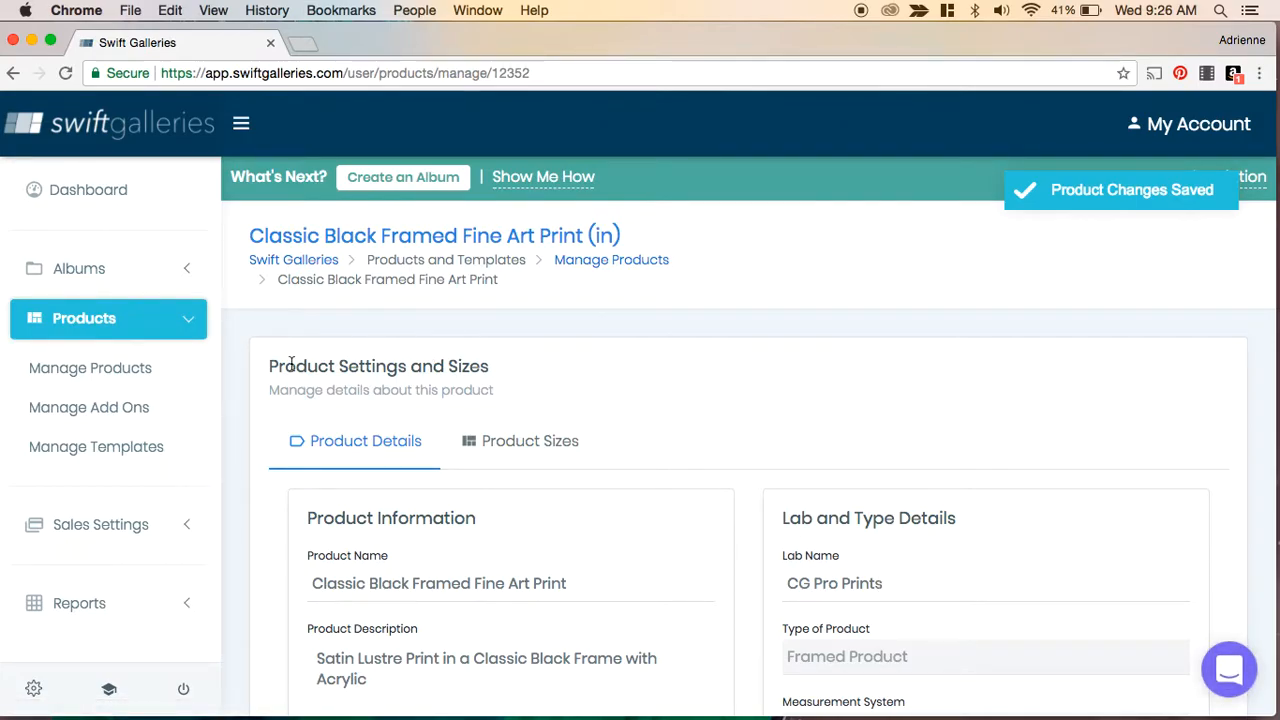
- Open the Modern White Framed Fine Art Print product from the products list for editing
click(120, 370)
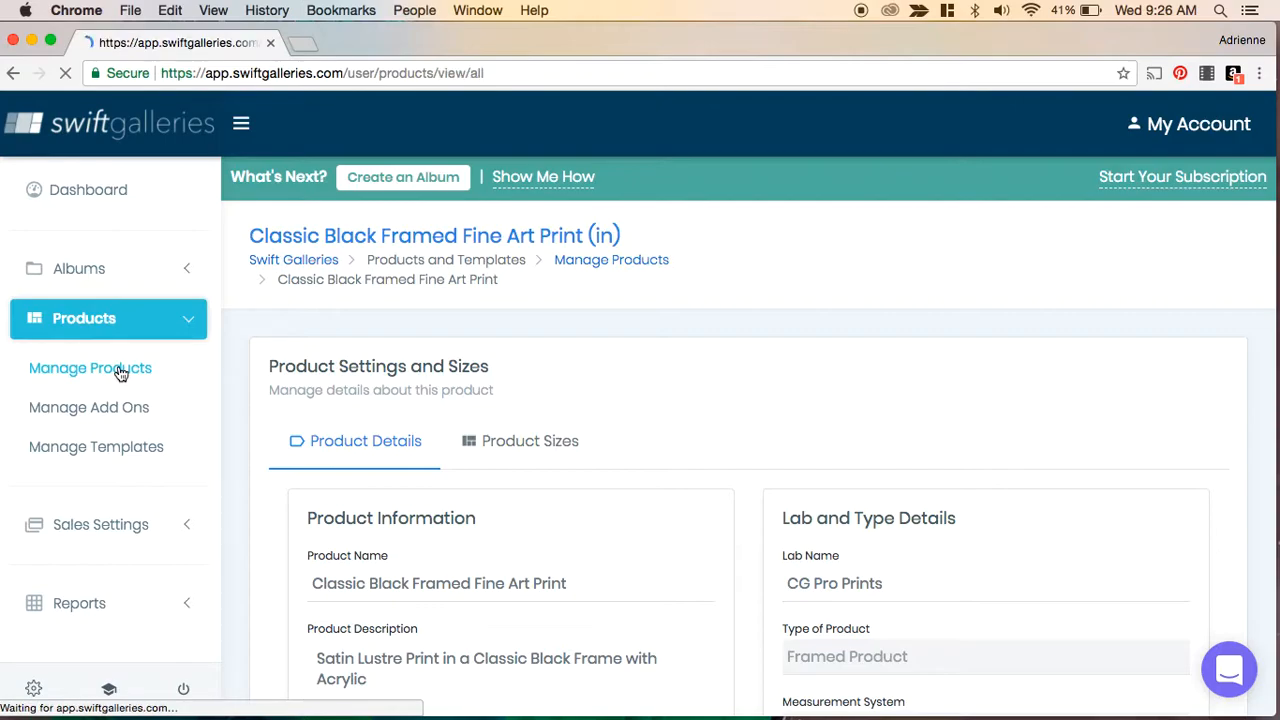
scroll(540, 378, down, 3)
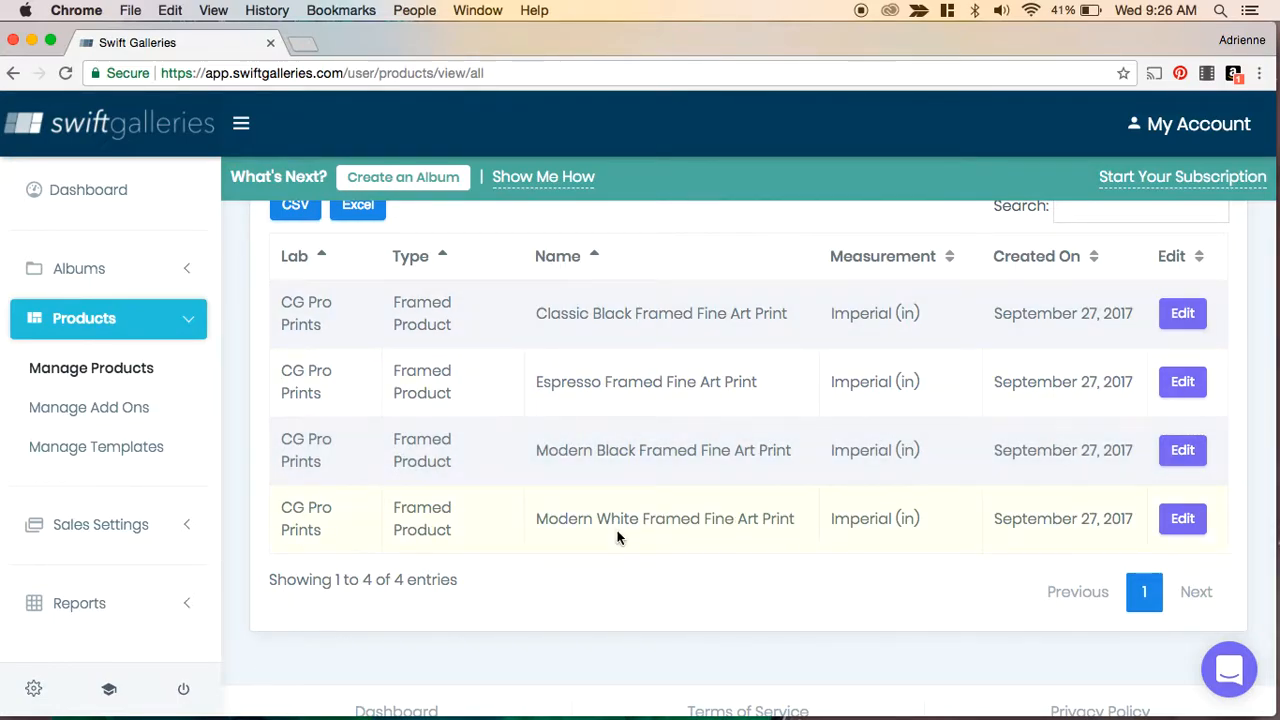
click(1182, 519)
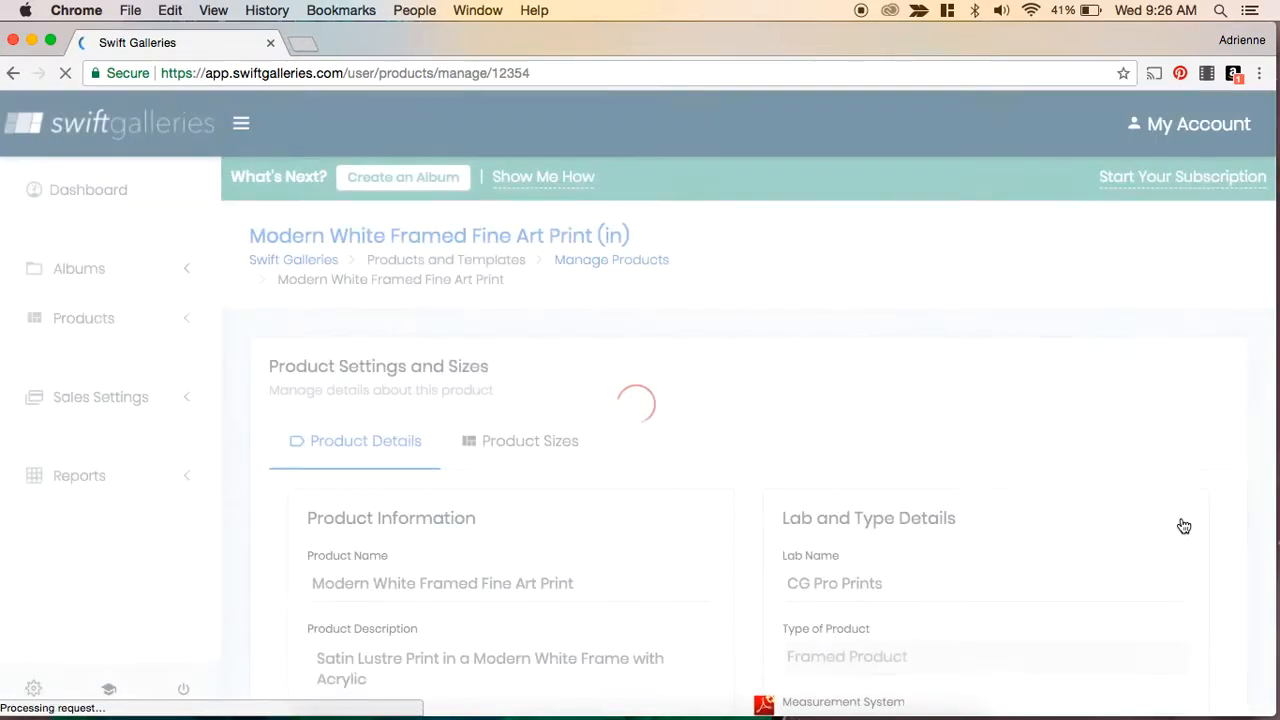
- Set the product color to white using the color picker swatch
scroll(719, 412, down, 3)
scroll(719, 410, down, 3)
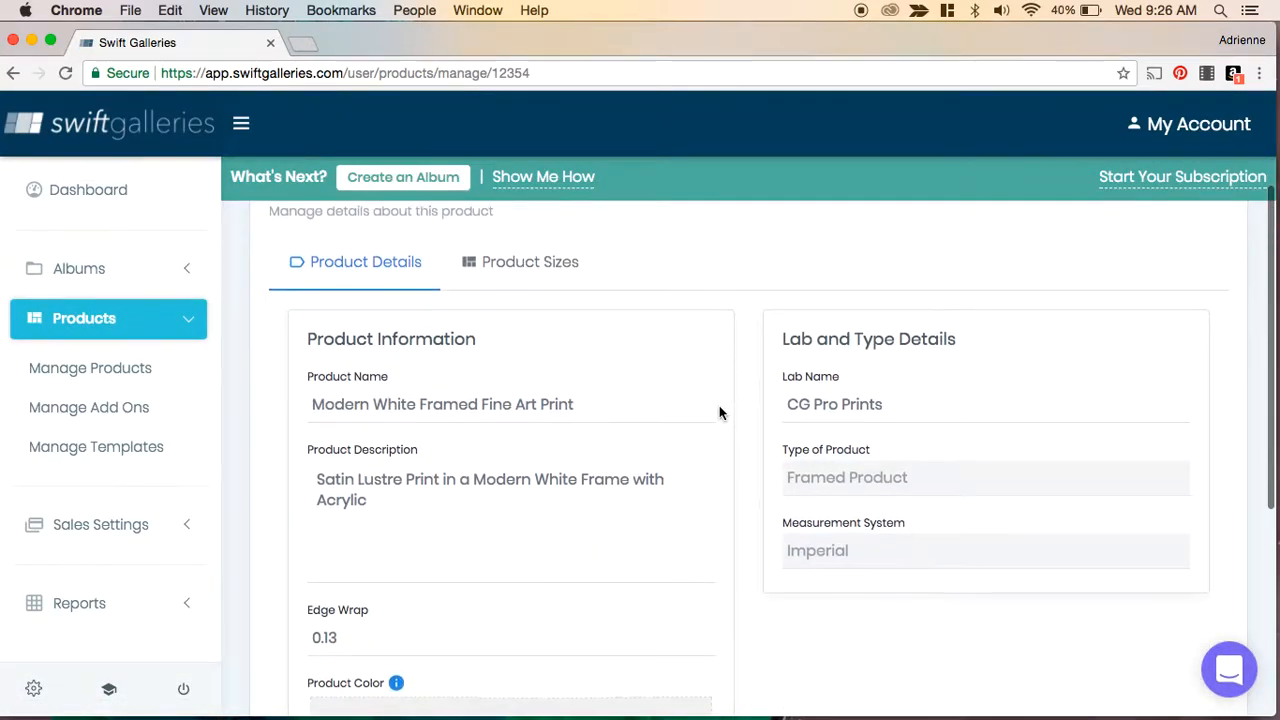
scroll(719, 412, down, 5)
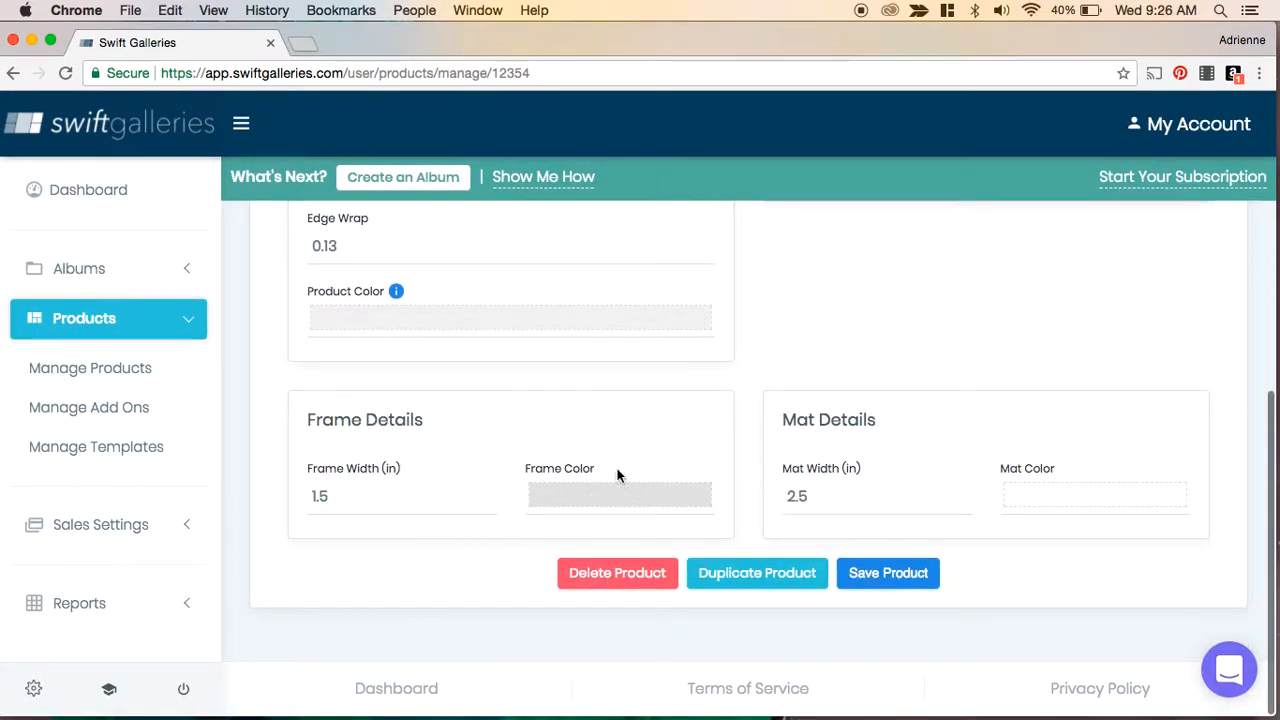
click(415, 326)
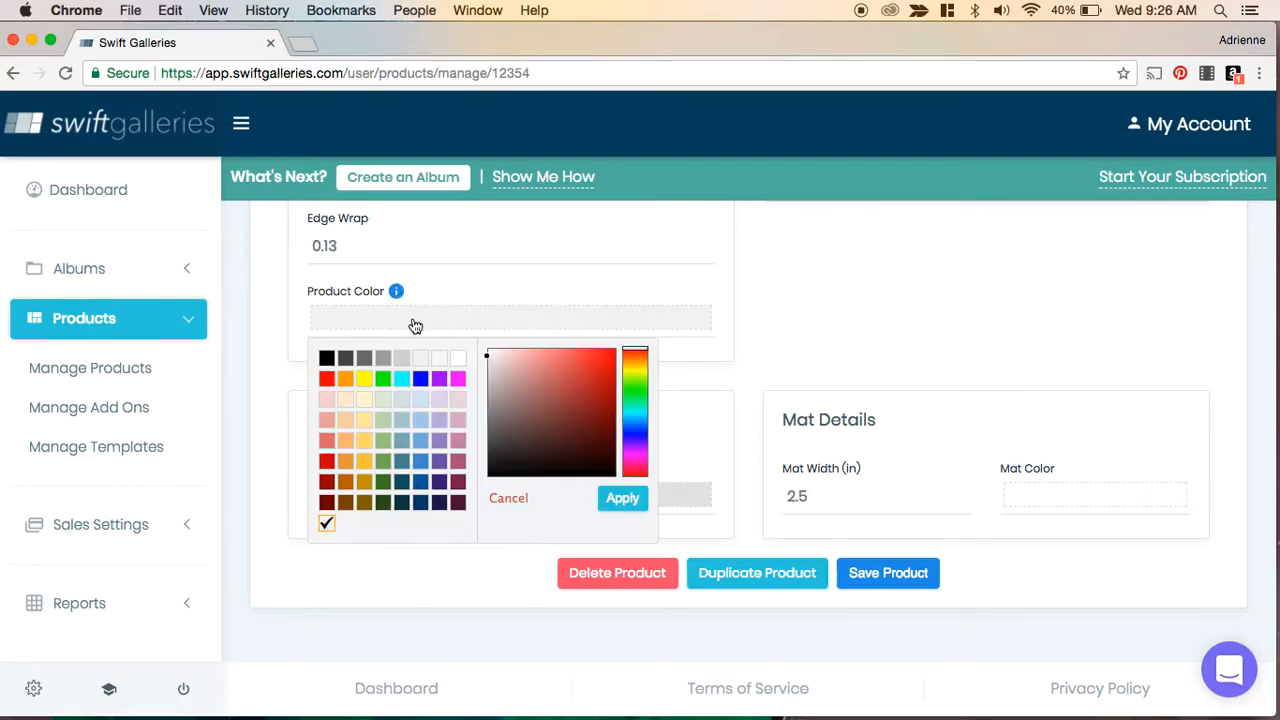
click(458, 360)
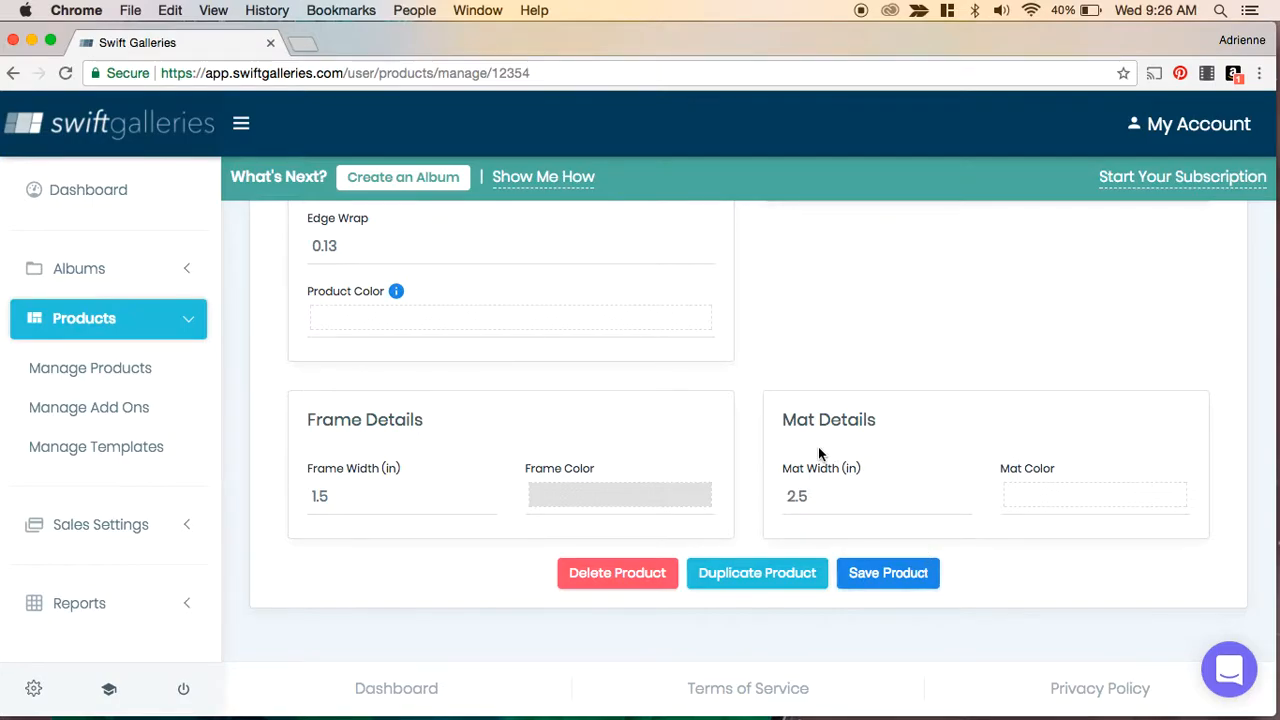
- Examine the product's details and sizes tabs
scroll(818, 488, up, 3)
scroll(817, 487, up, 1)
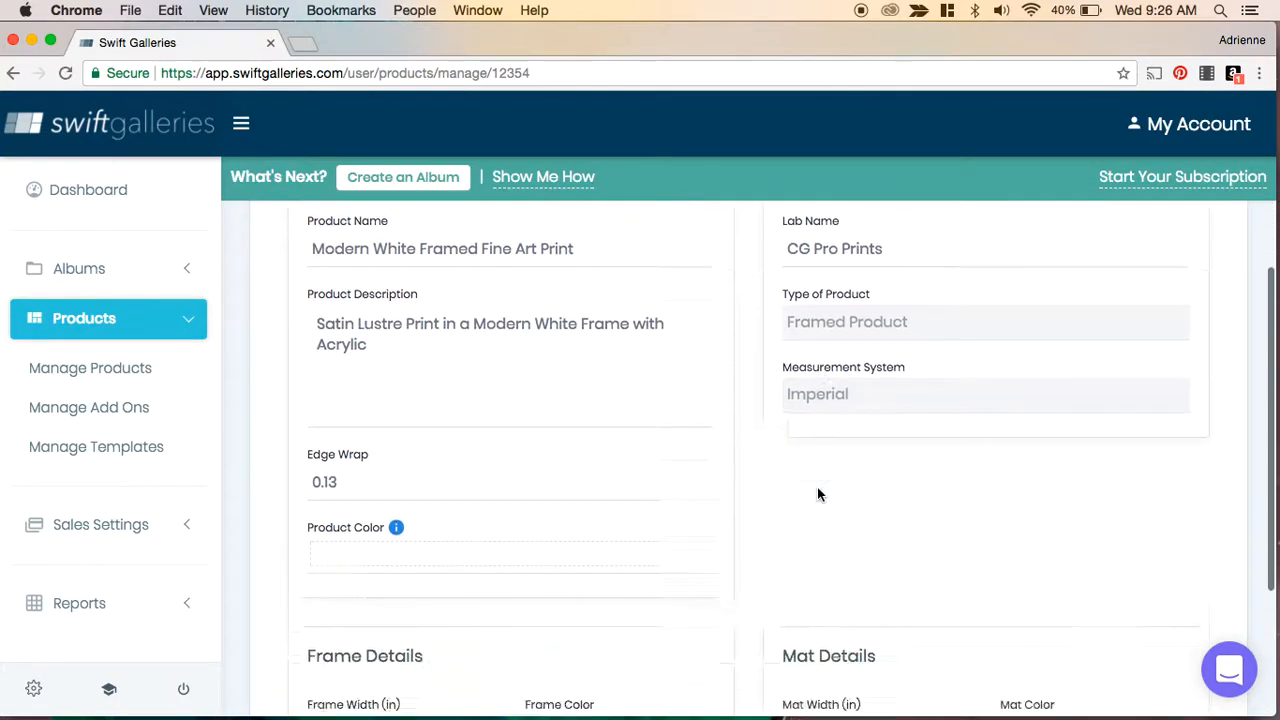
scroll(818, 492, down, 5)
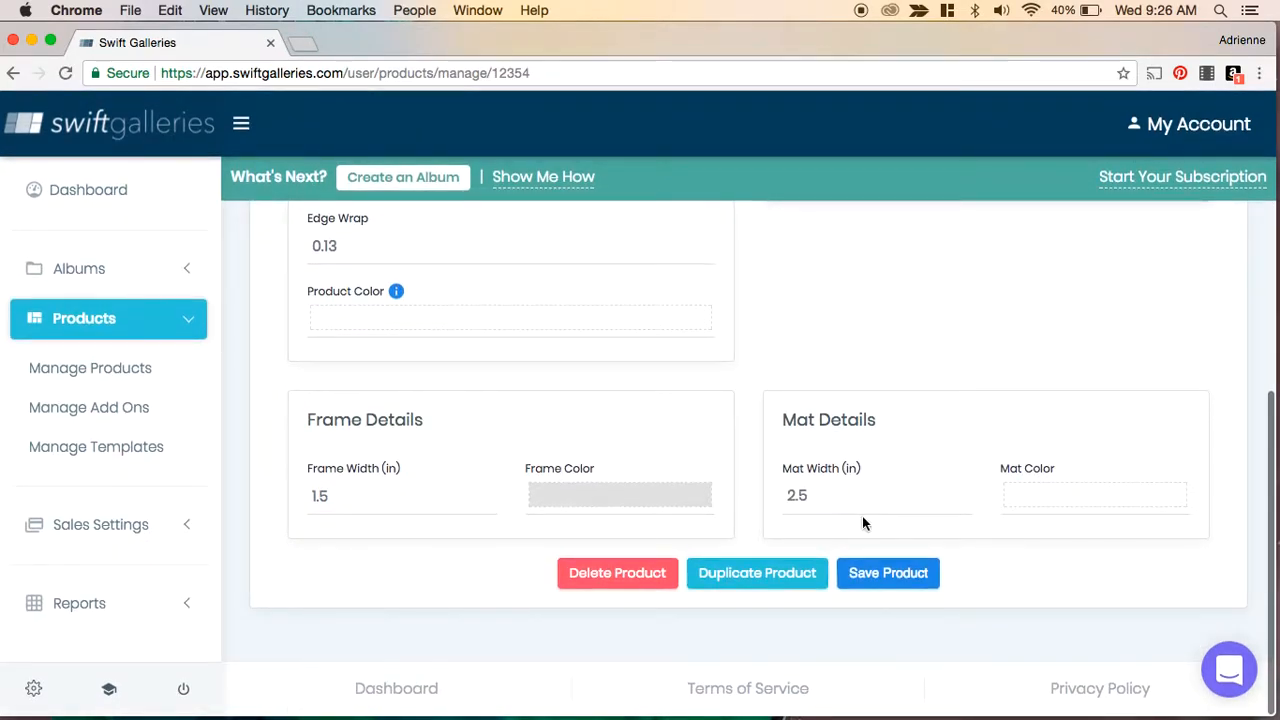
scroll(857, 451, up, 10)
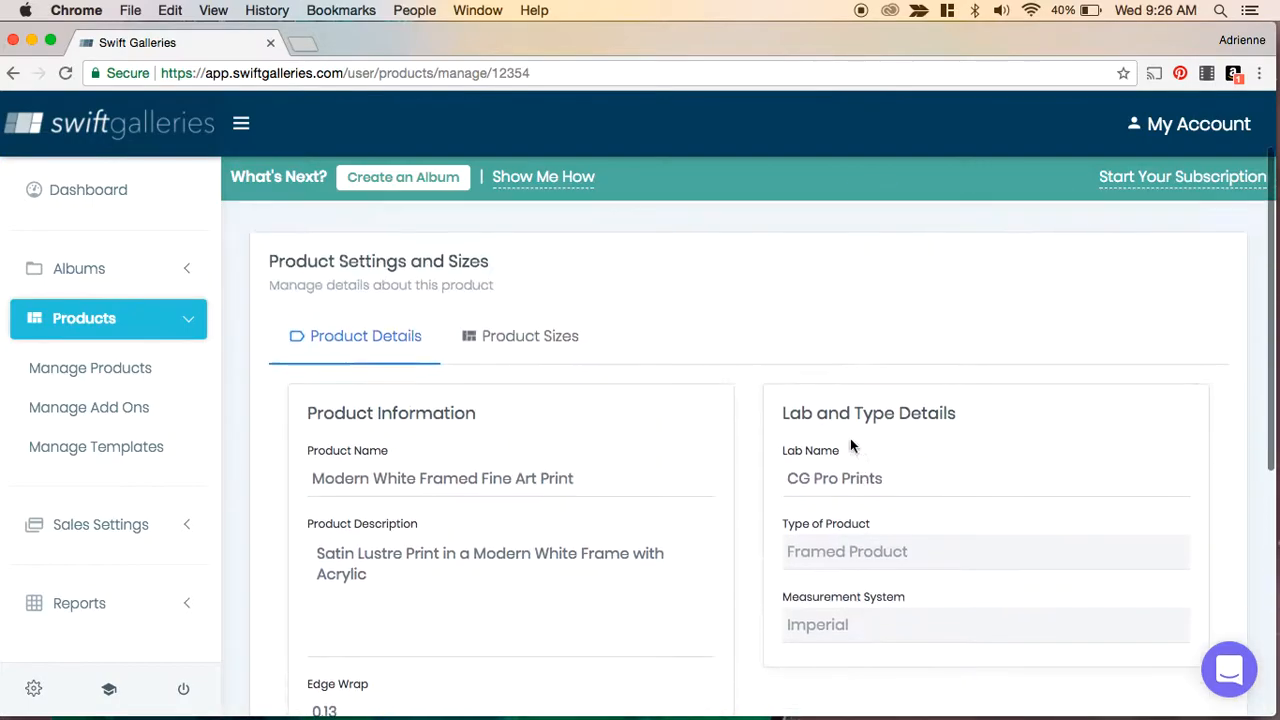
click(529, 337)
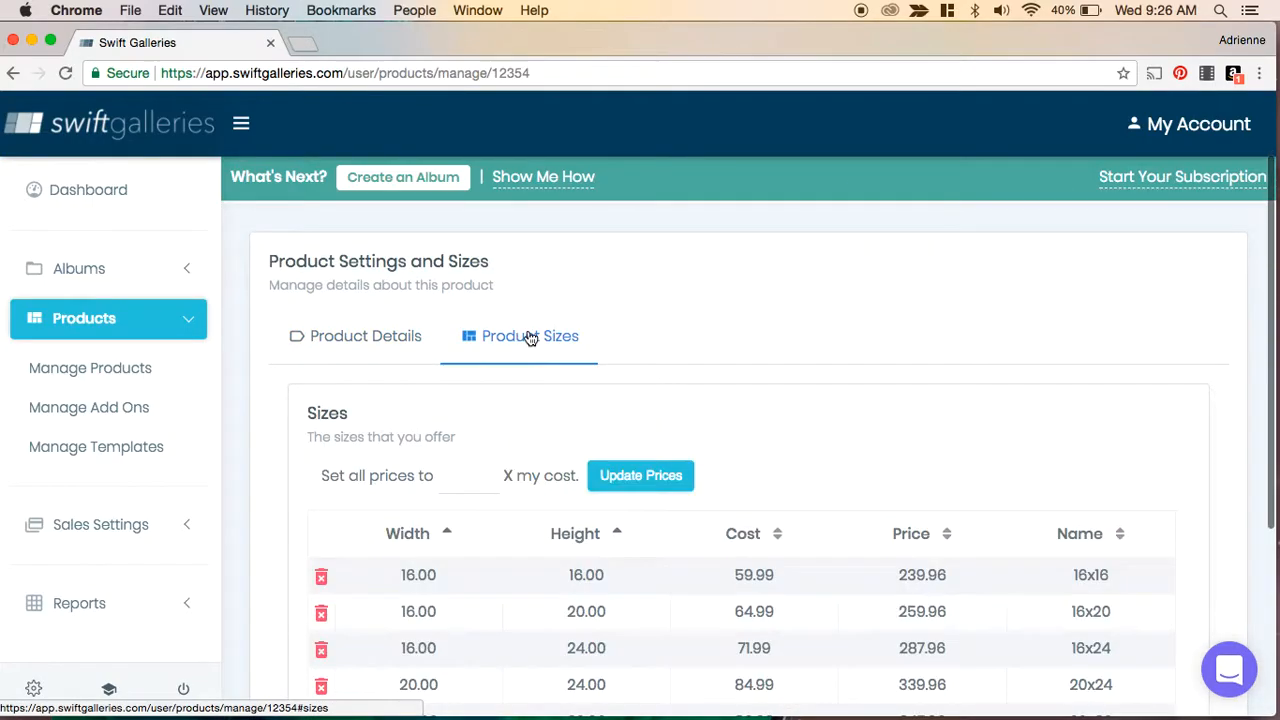
click(352, 345)
scroll(731, 433, down, 1)
scroll(731, 433, down, 5)
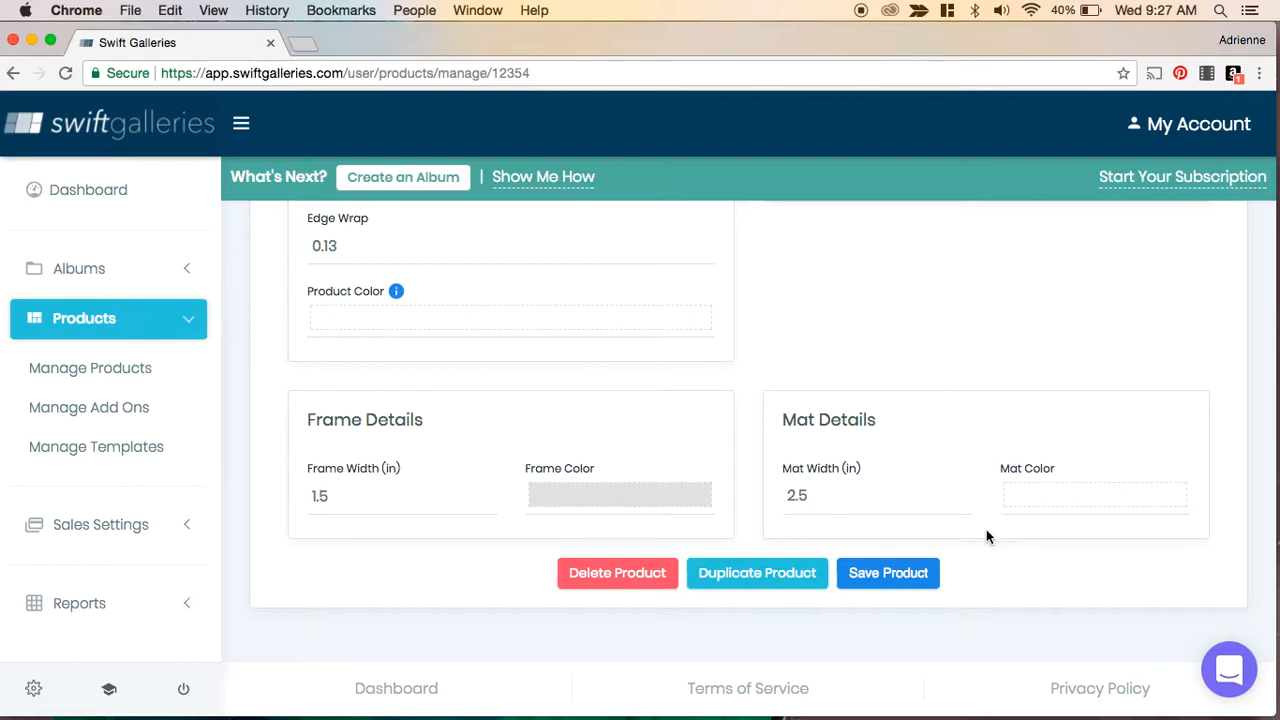
scroll(986, 537, up, 10)
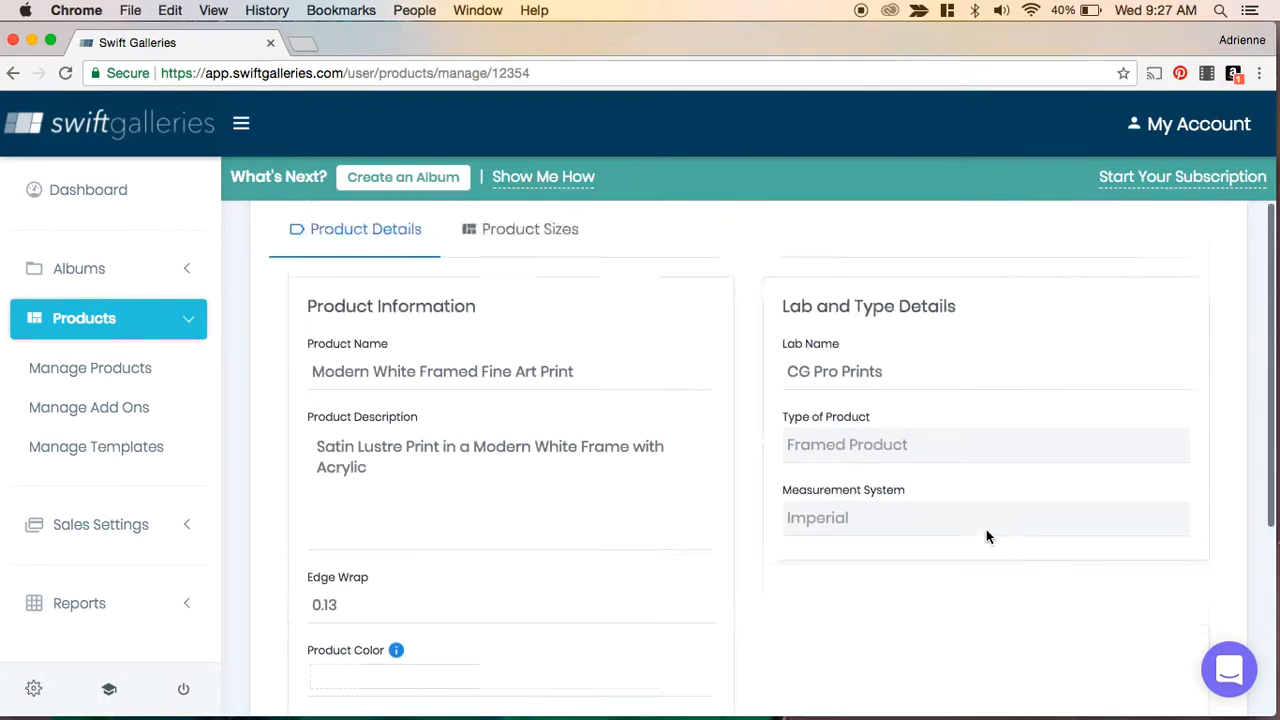
scroll(986, 537, down, 10)
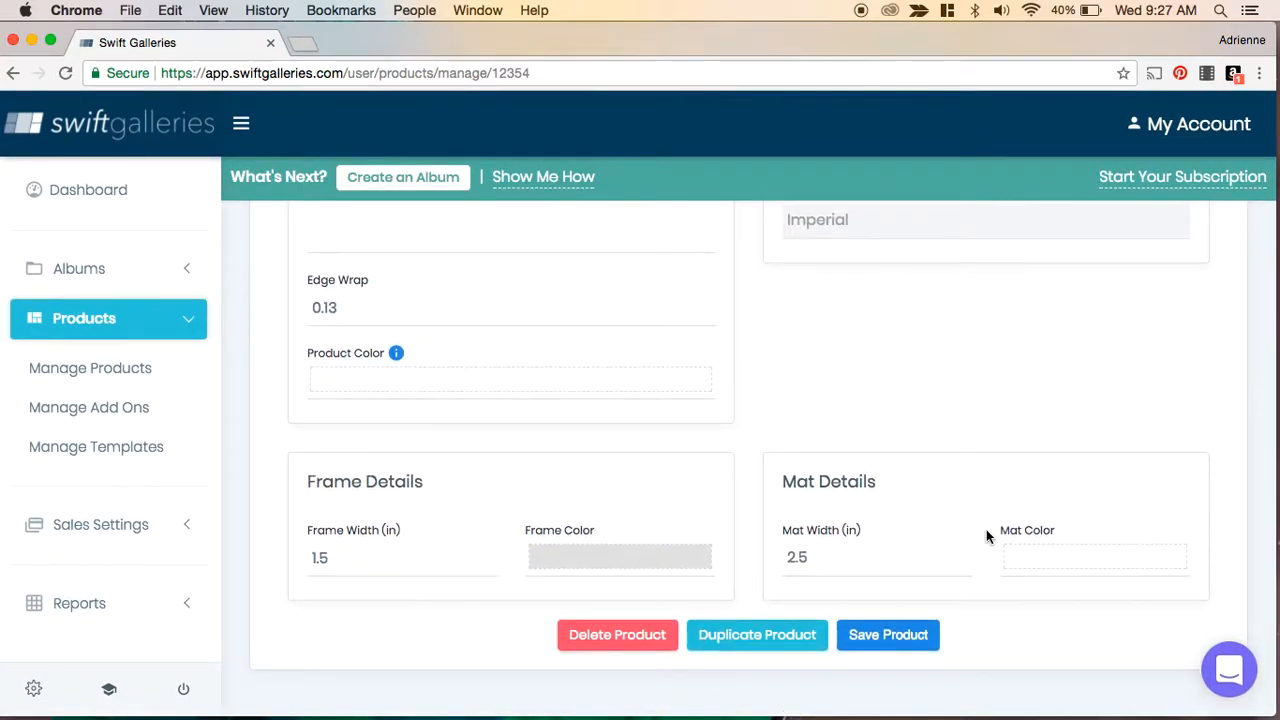
scroll(986, 537, up, 2)
scroll(986, 537, up, 4)
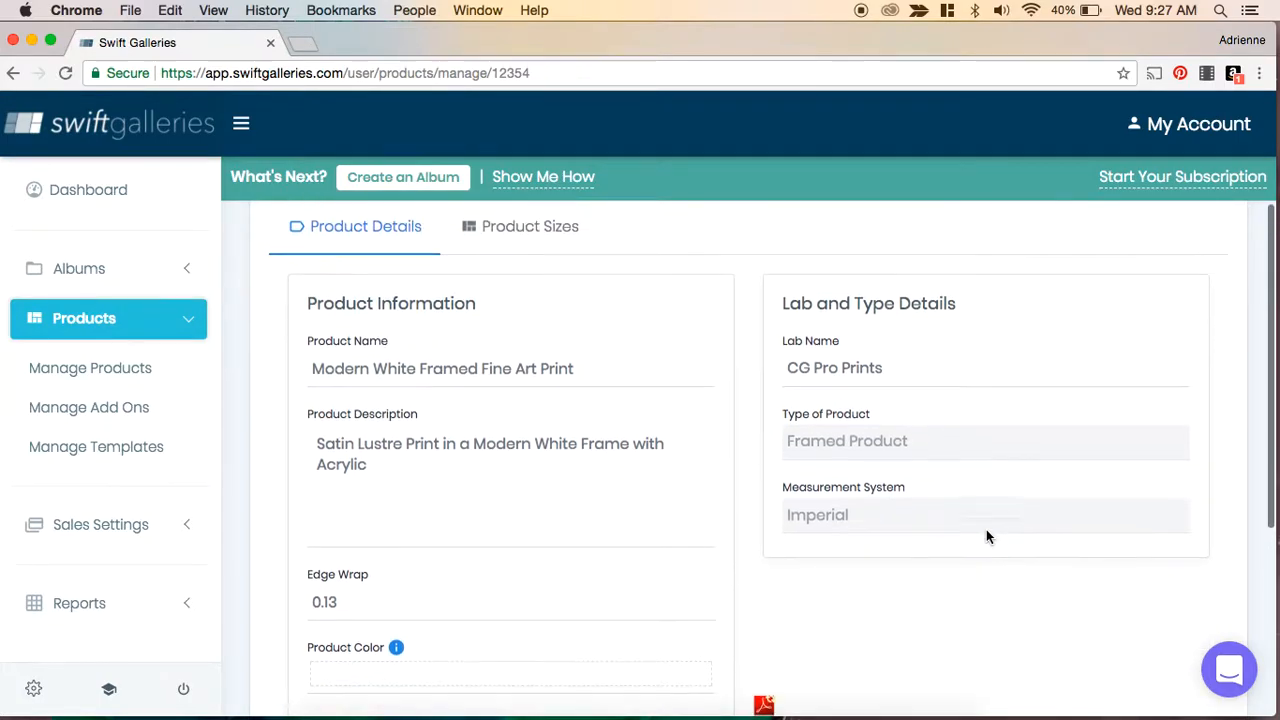
- Save the Modern White Framed Fine Art Print product changes
click(531, 297)
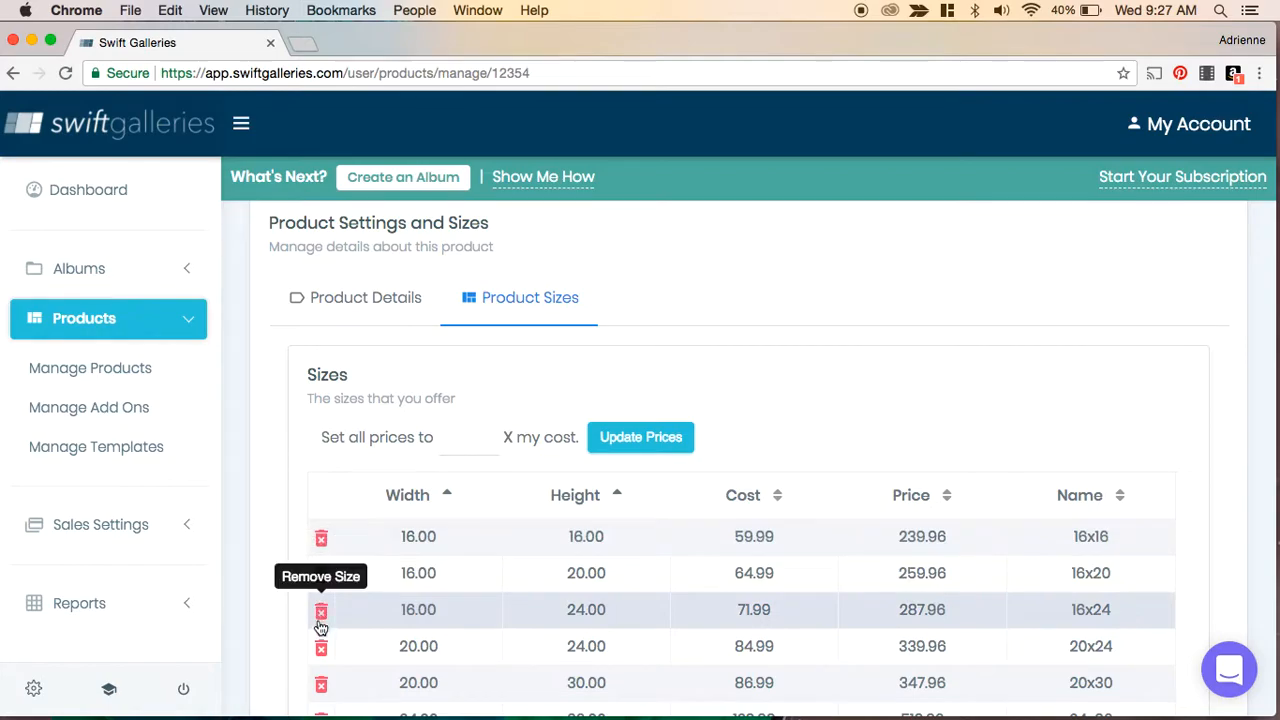
scroll(655, 385, down, 5)
click(873, 573)
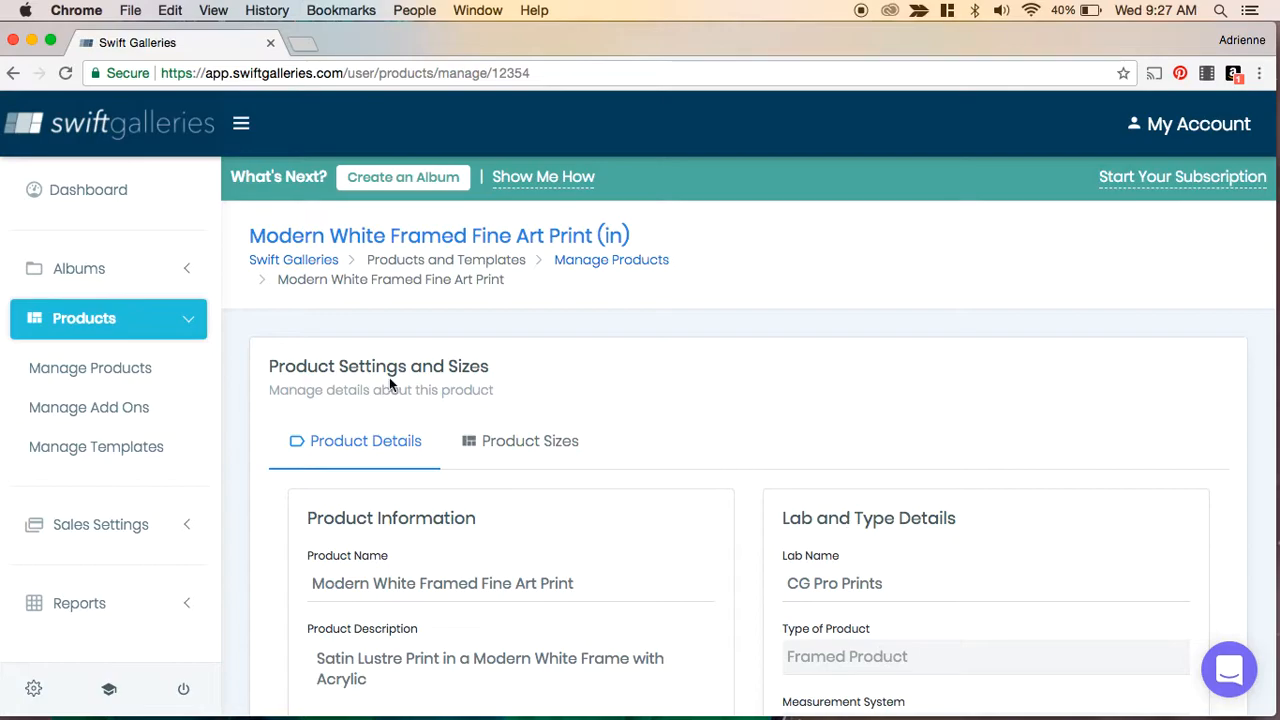
- Return to Manage Products and start creating a new product manually
click(92, 370)
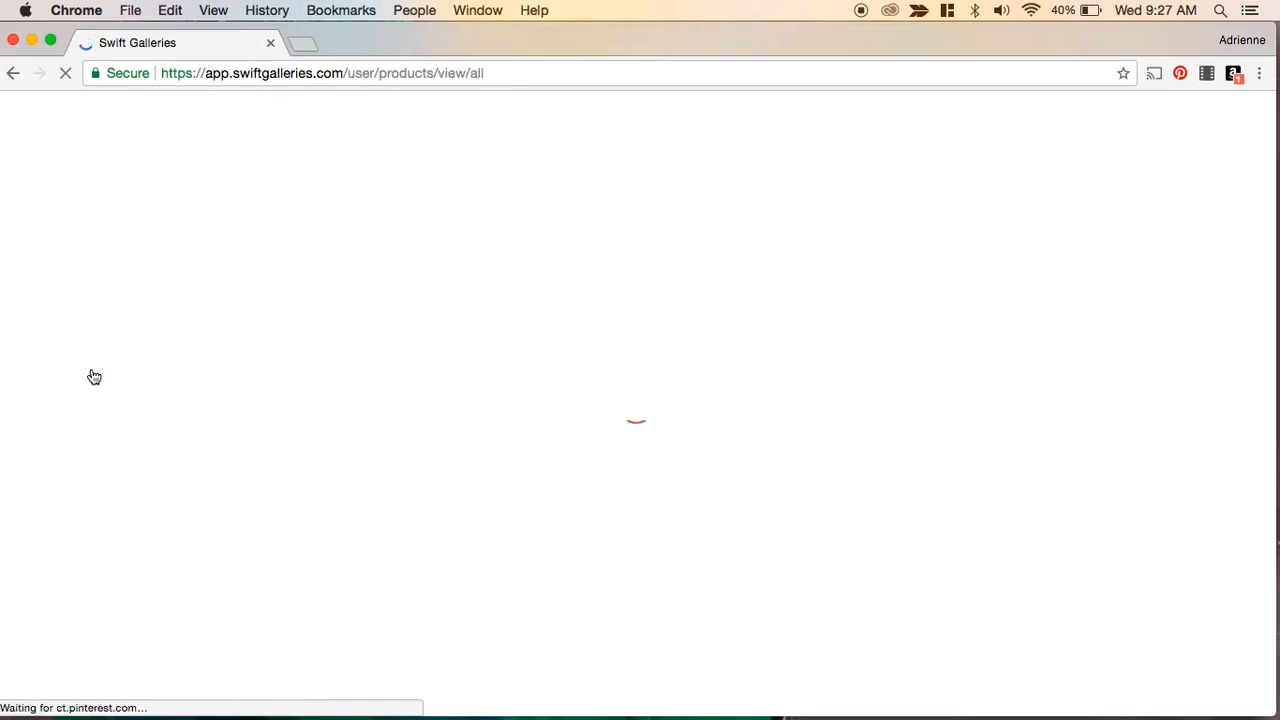
click(1150, 352)
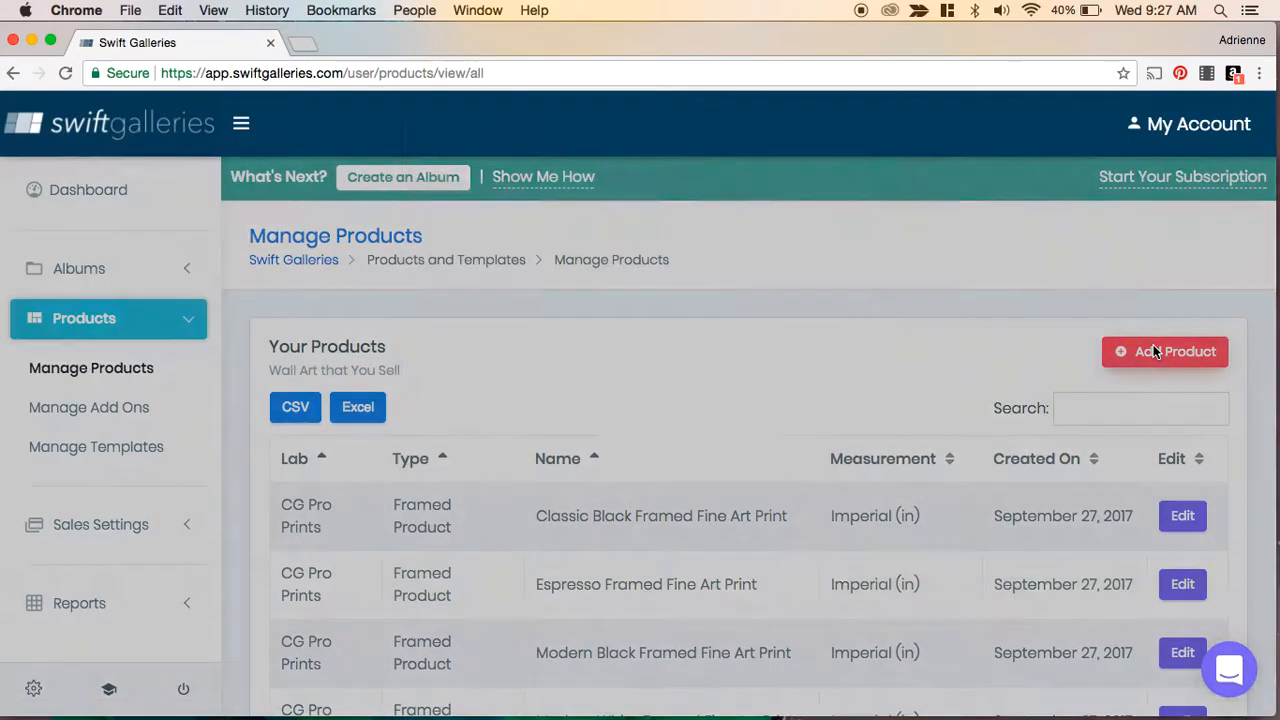
click(524, 210)
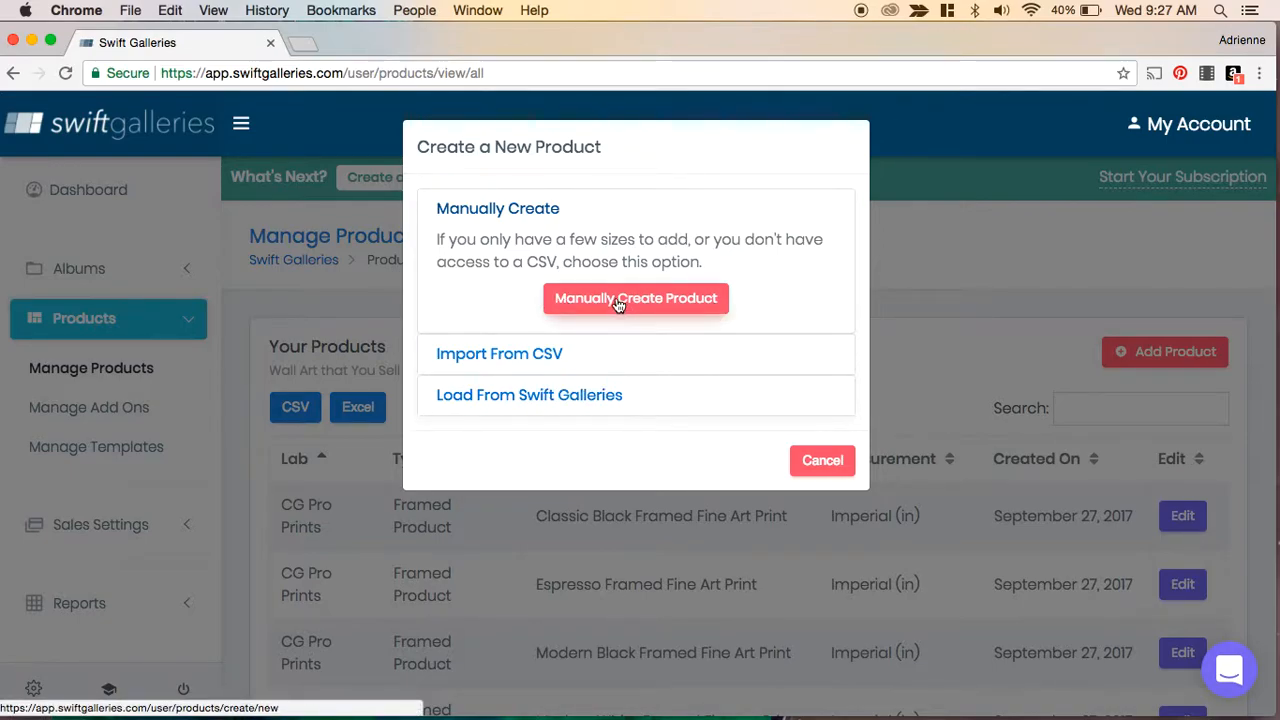
click(619, 302)
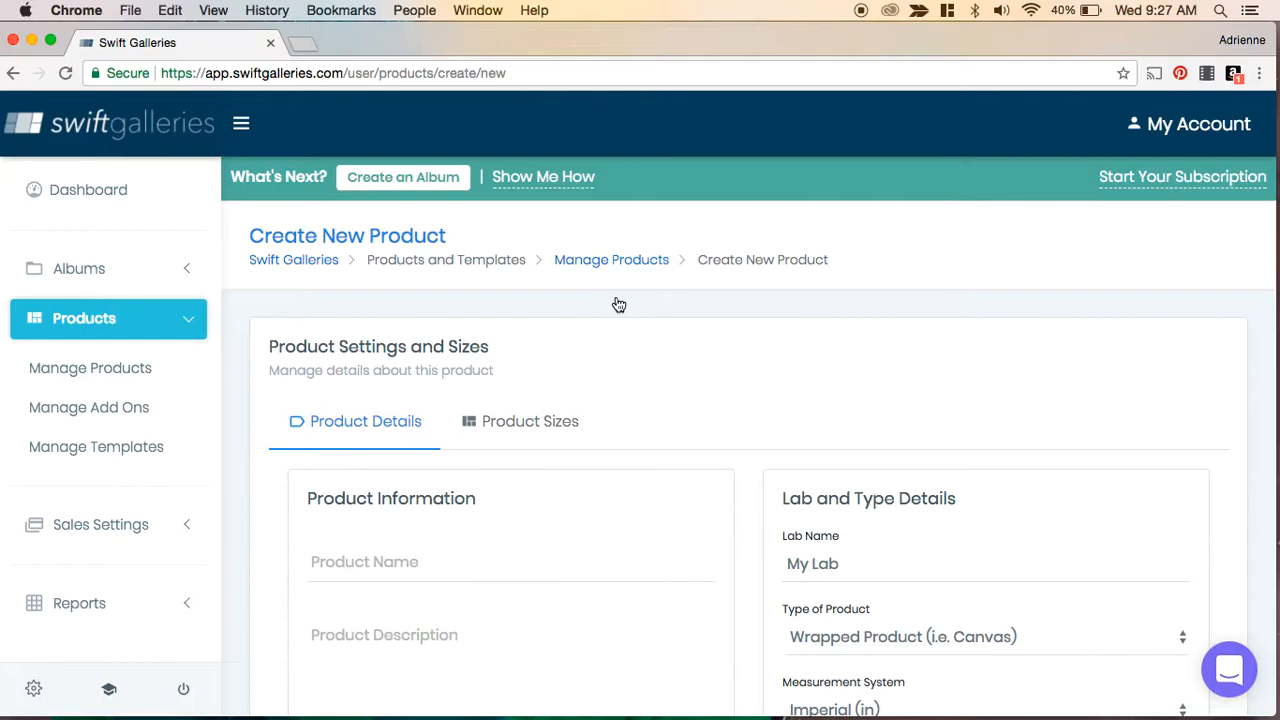
- Name the new product Wrapped Canvas
scroll(737, 497, down, 2)
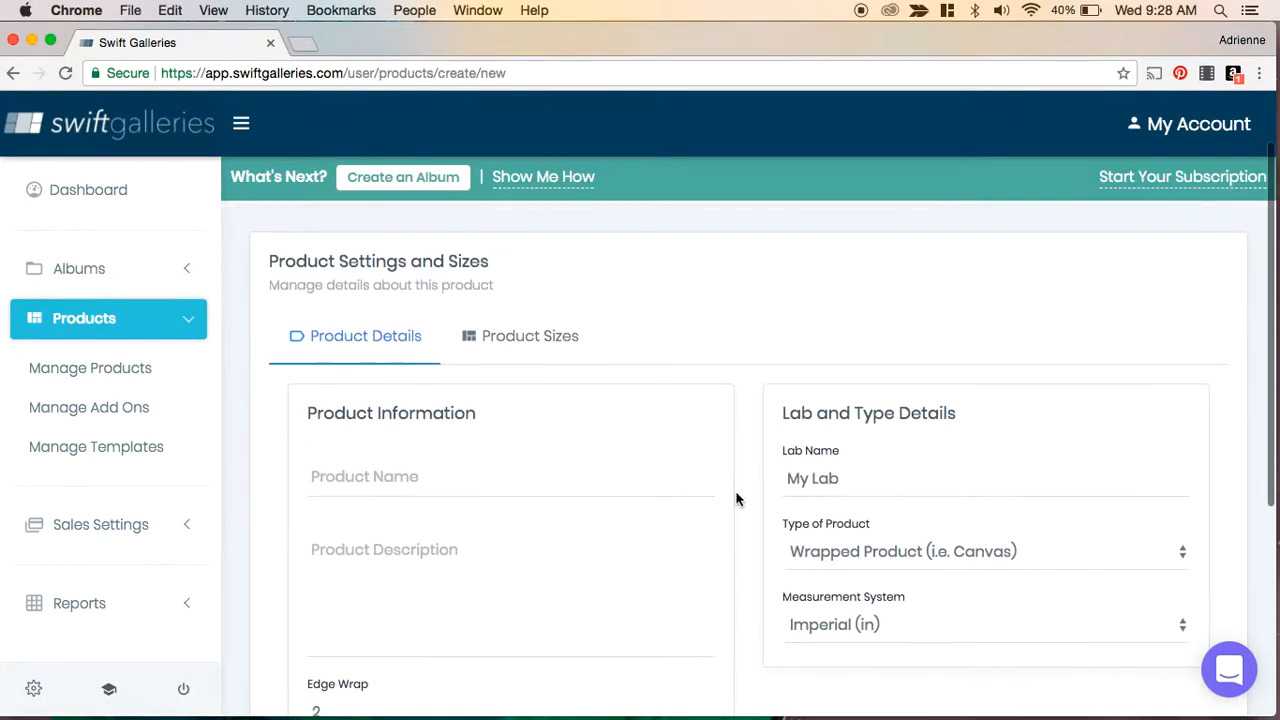
click(430, 469)
text(W)
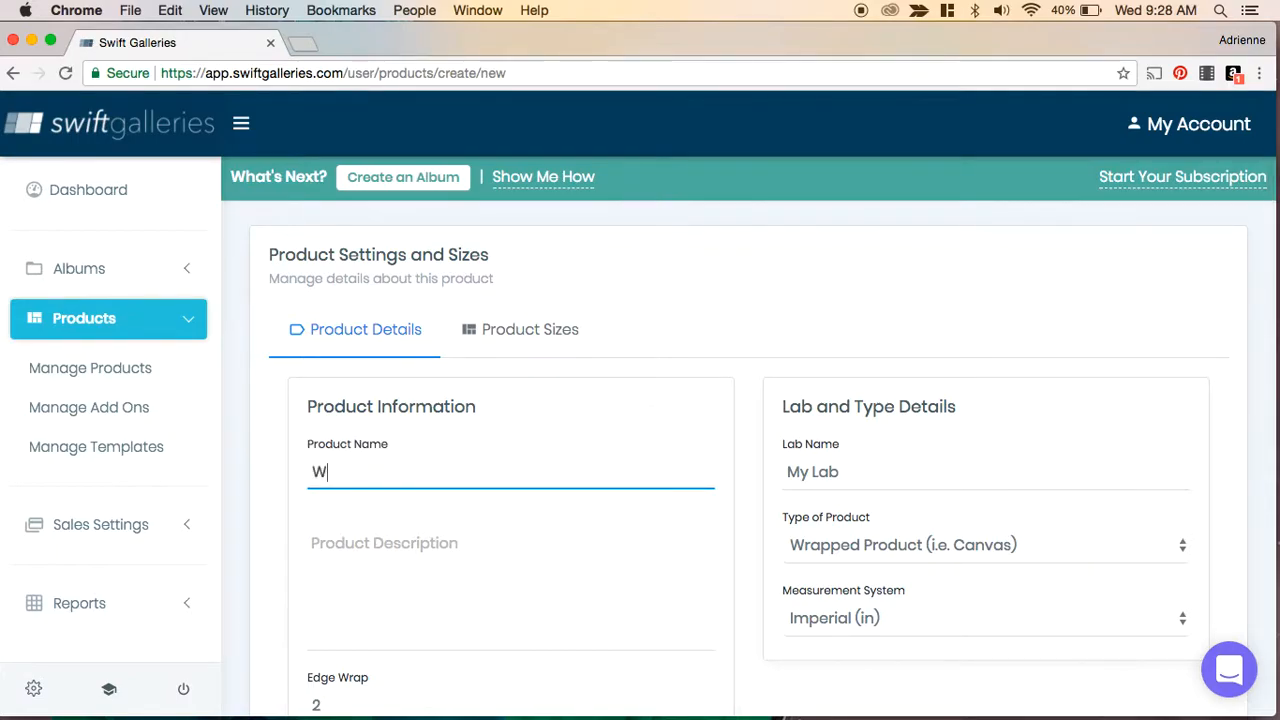
text(rapped Canvas)
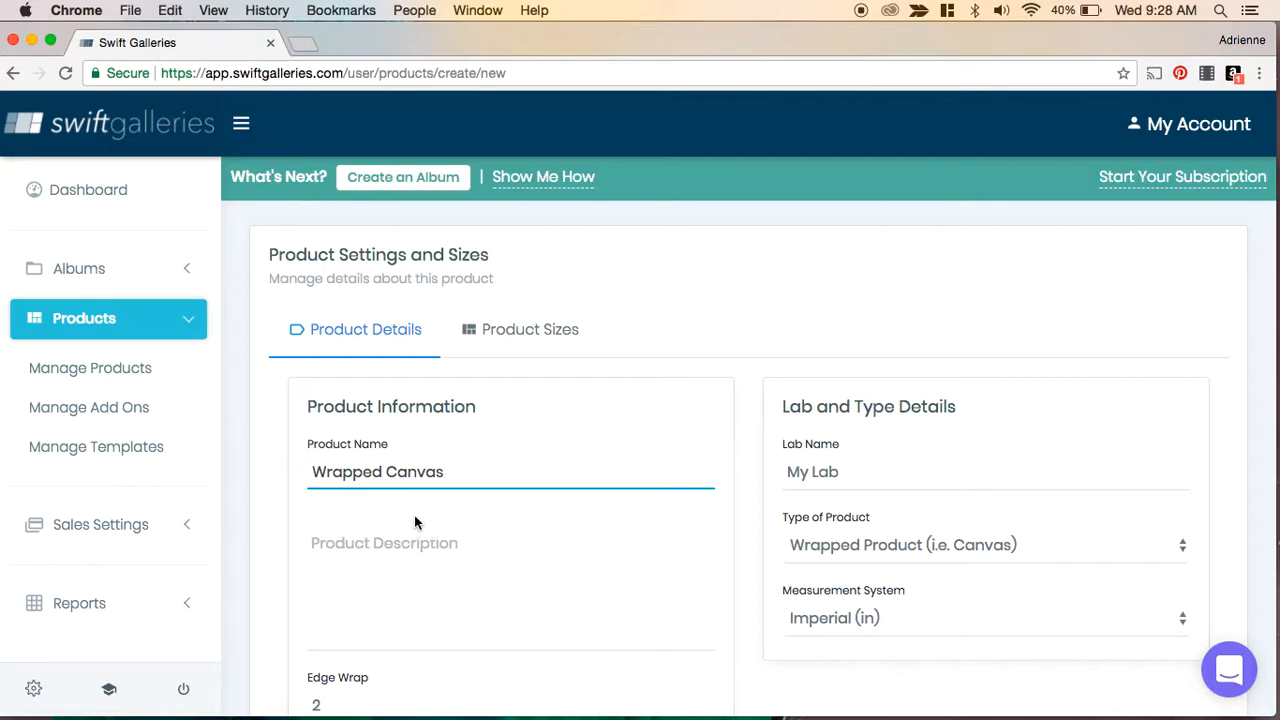
- Enter the description "Wrapped canvases are a fantastic choice for many interior design styles. The wrapped sides are a great option for unframed products."
click(376, 548)
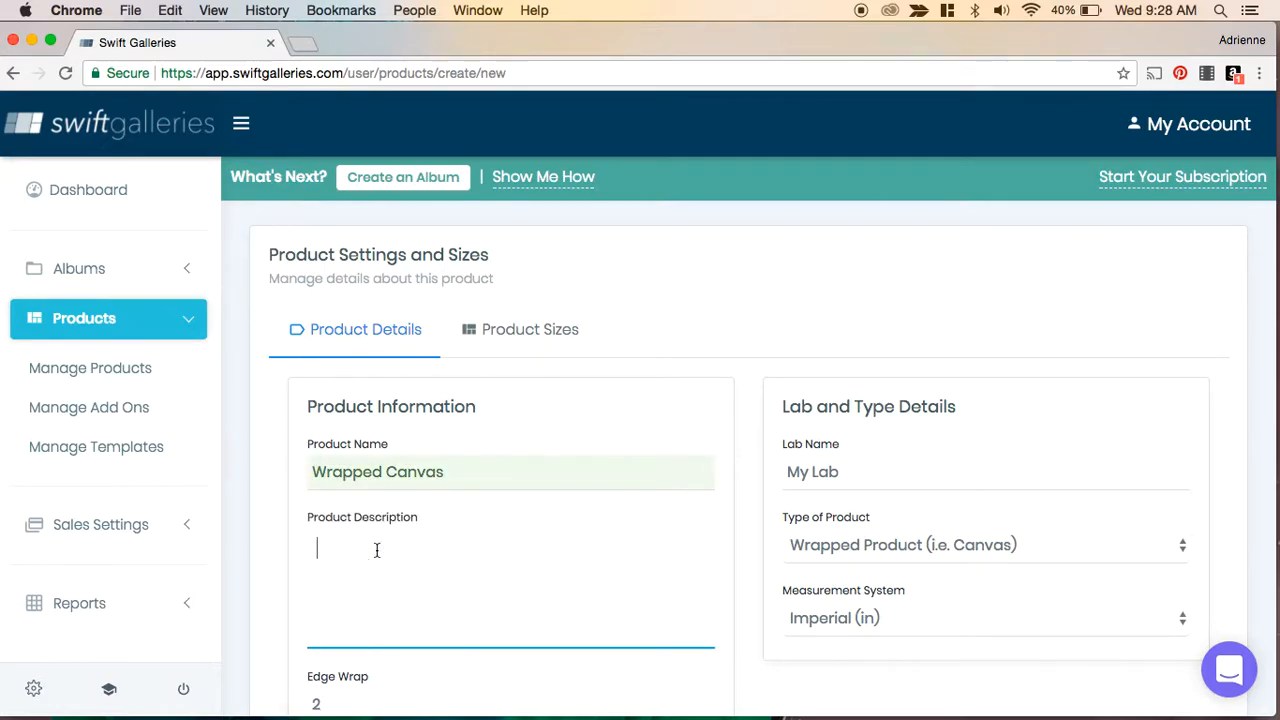
scroll(376, 550, down, 3)
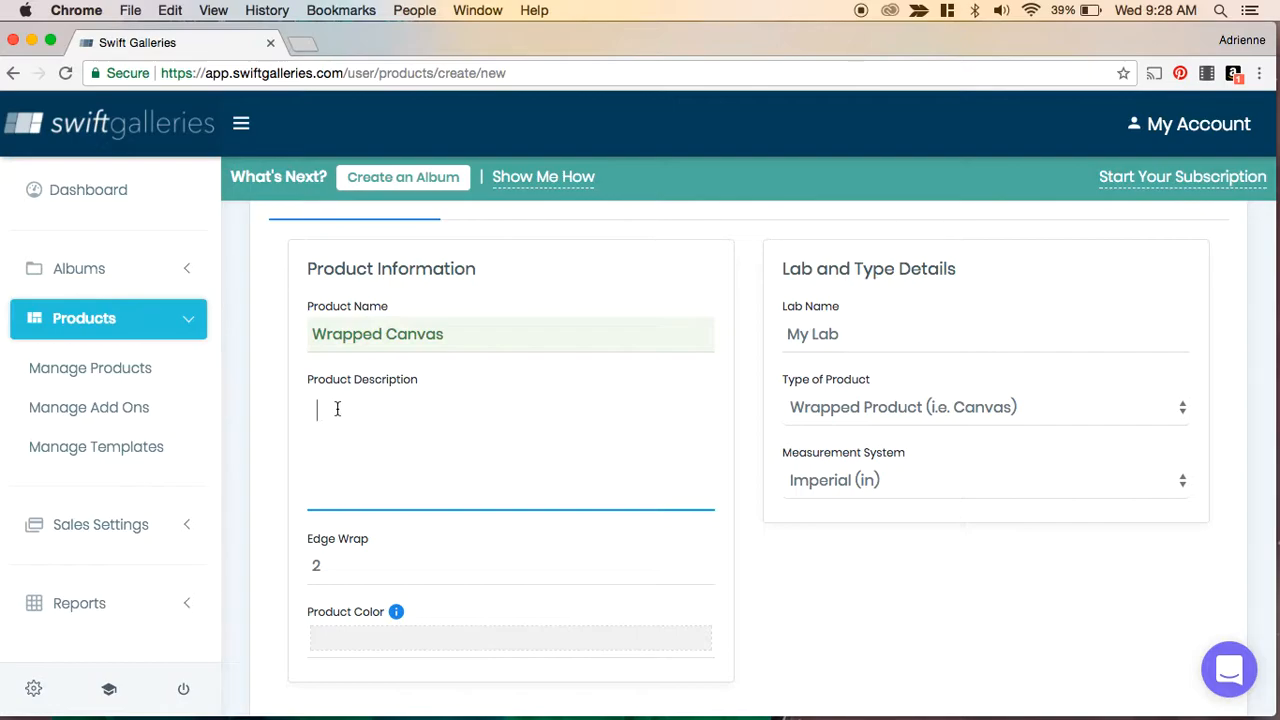
text(Wrapped canvases are a)
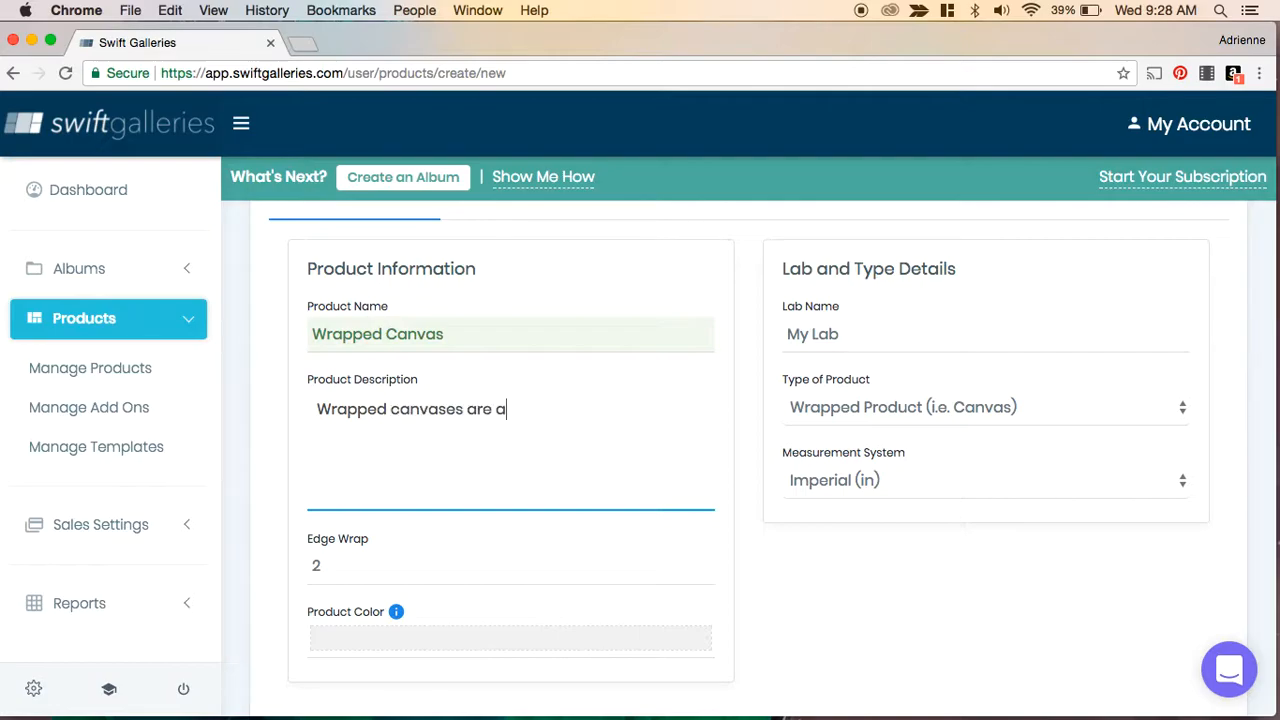
text( fantas)
key(BackSpace)
key(BackSpace)
text(tastic choic)
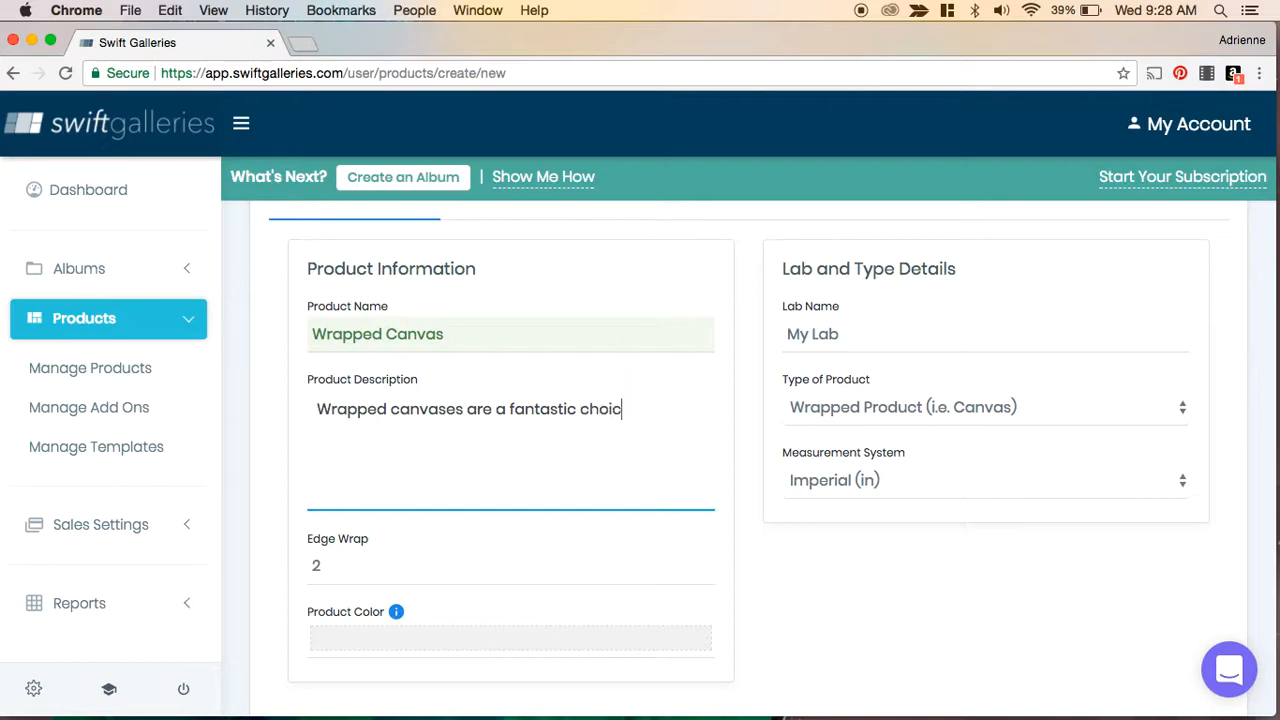
text(e for many interior de)
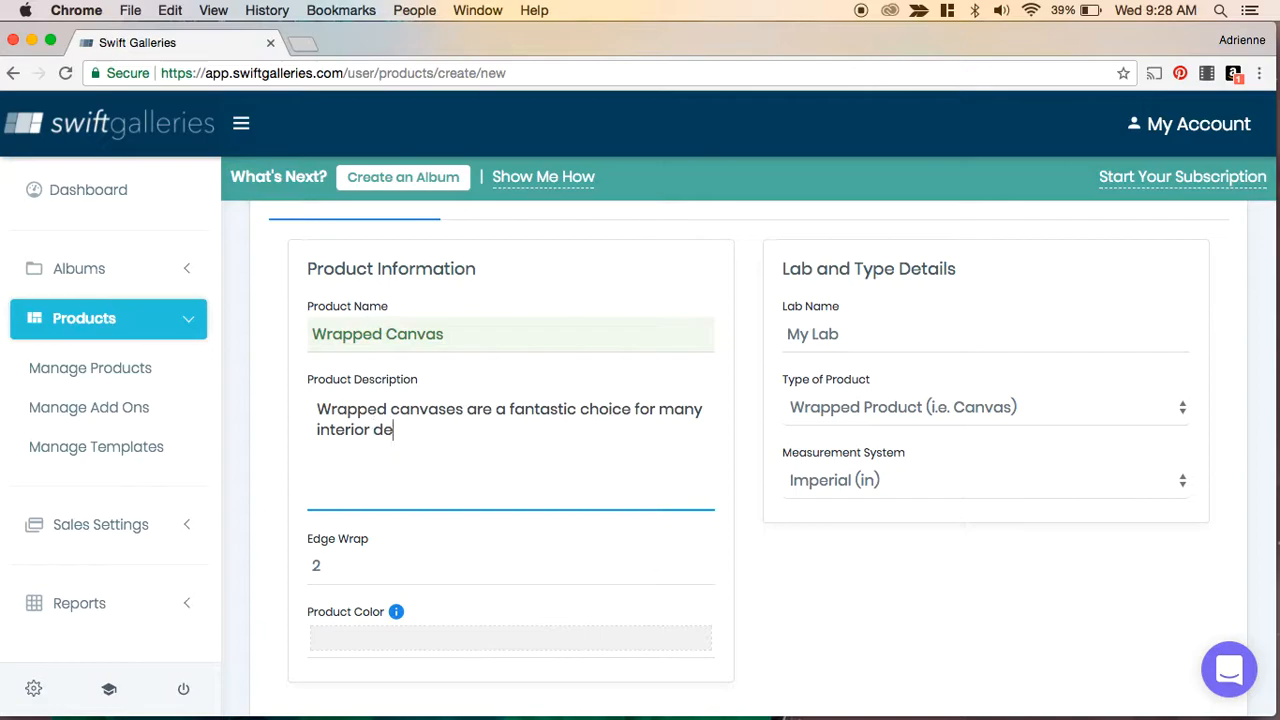
text(sign styles. The)
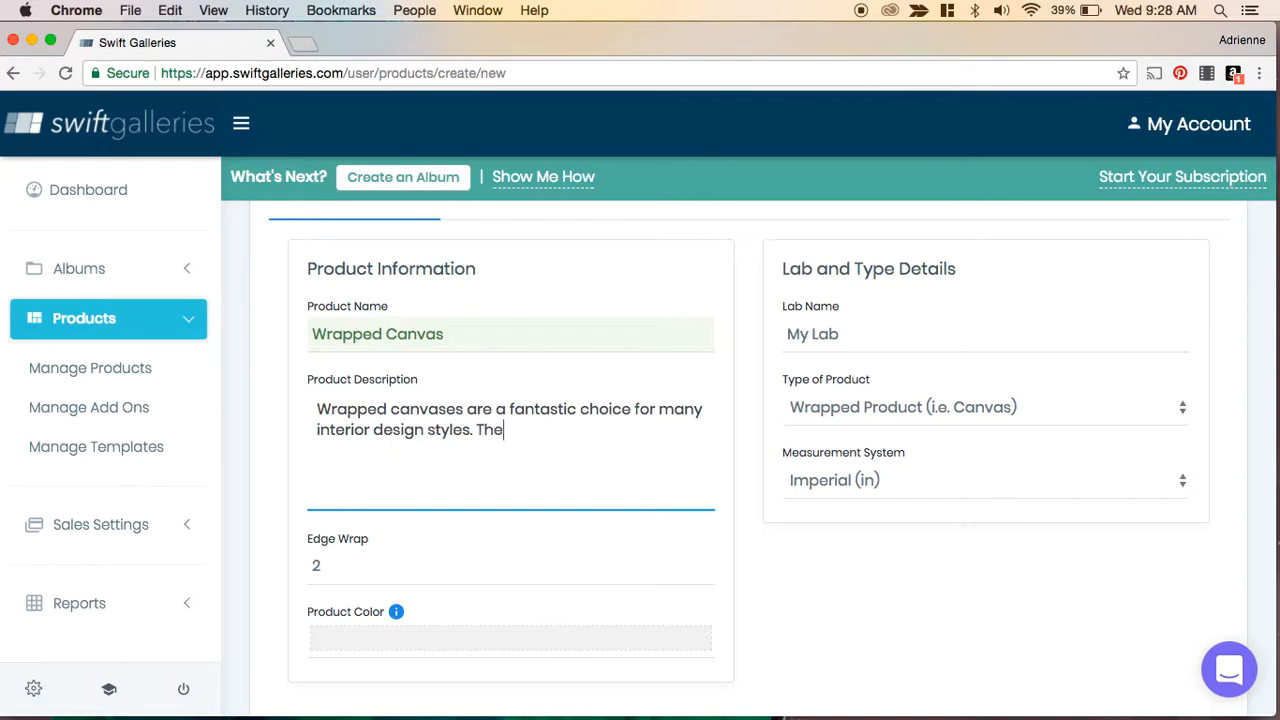
text( wrapped sides)
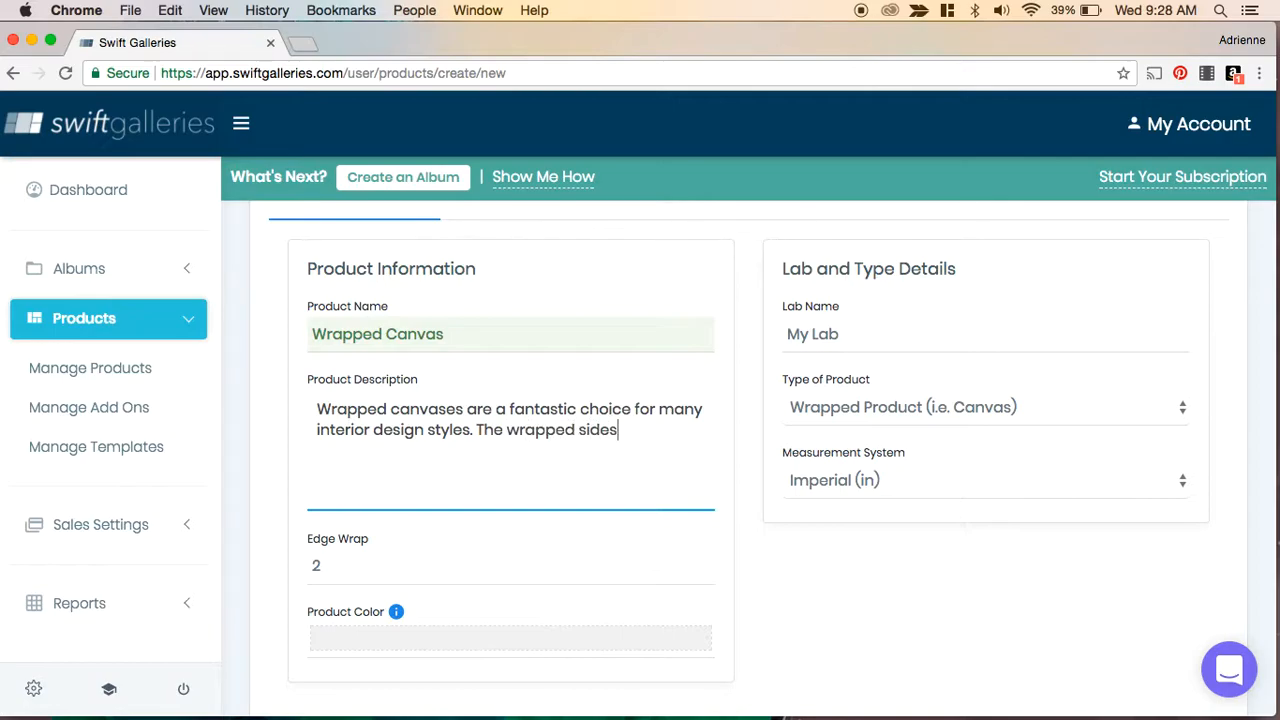
text( are a great option )
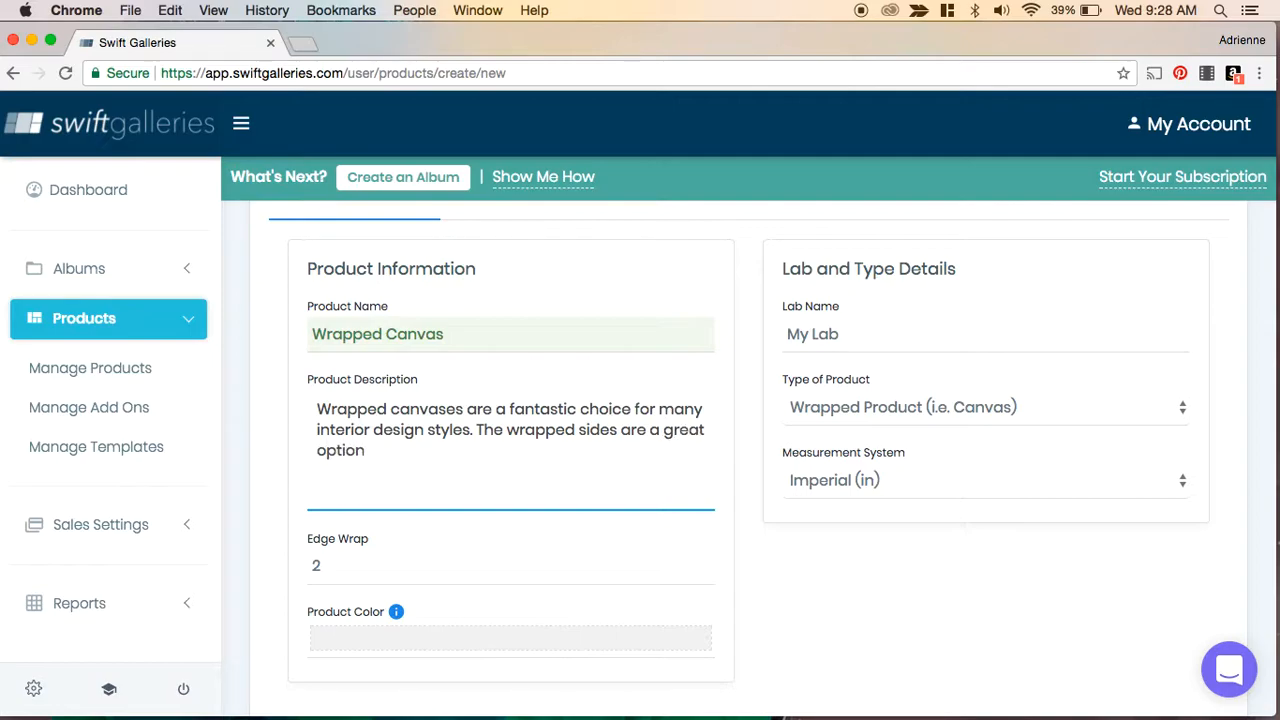
text(for unframed products.)
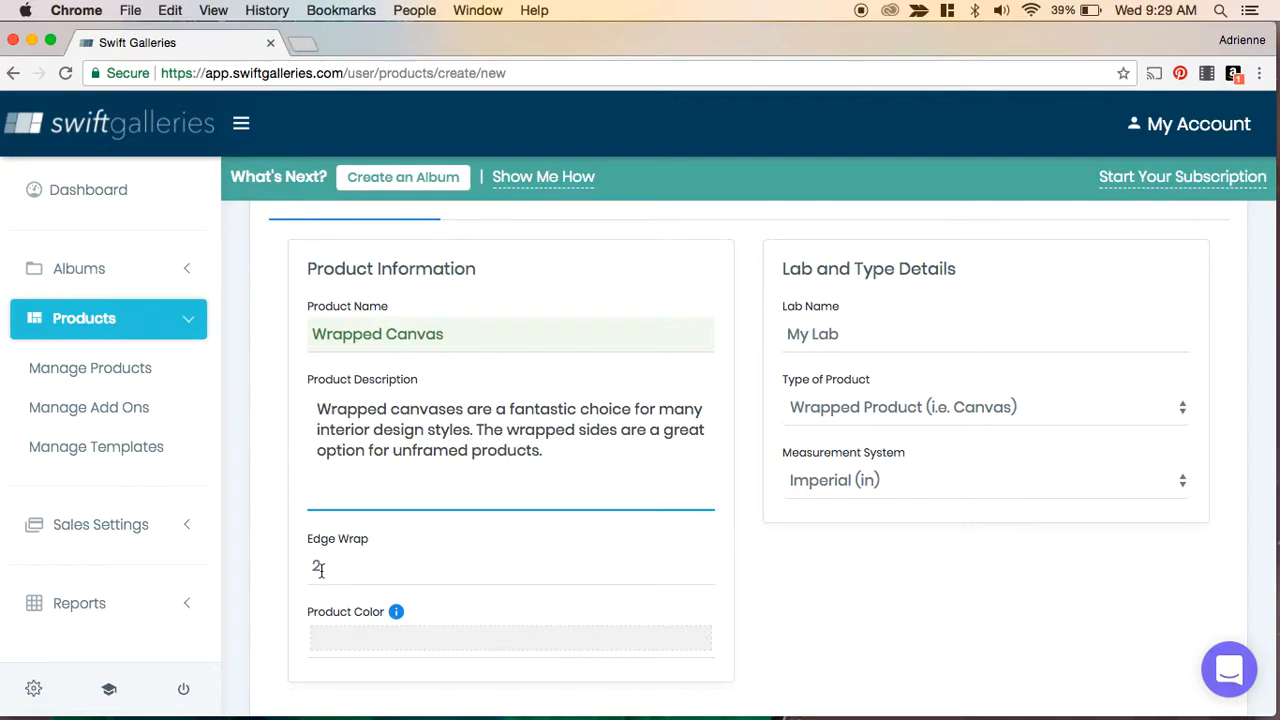
scroll(478, 547, down, 2)
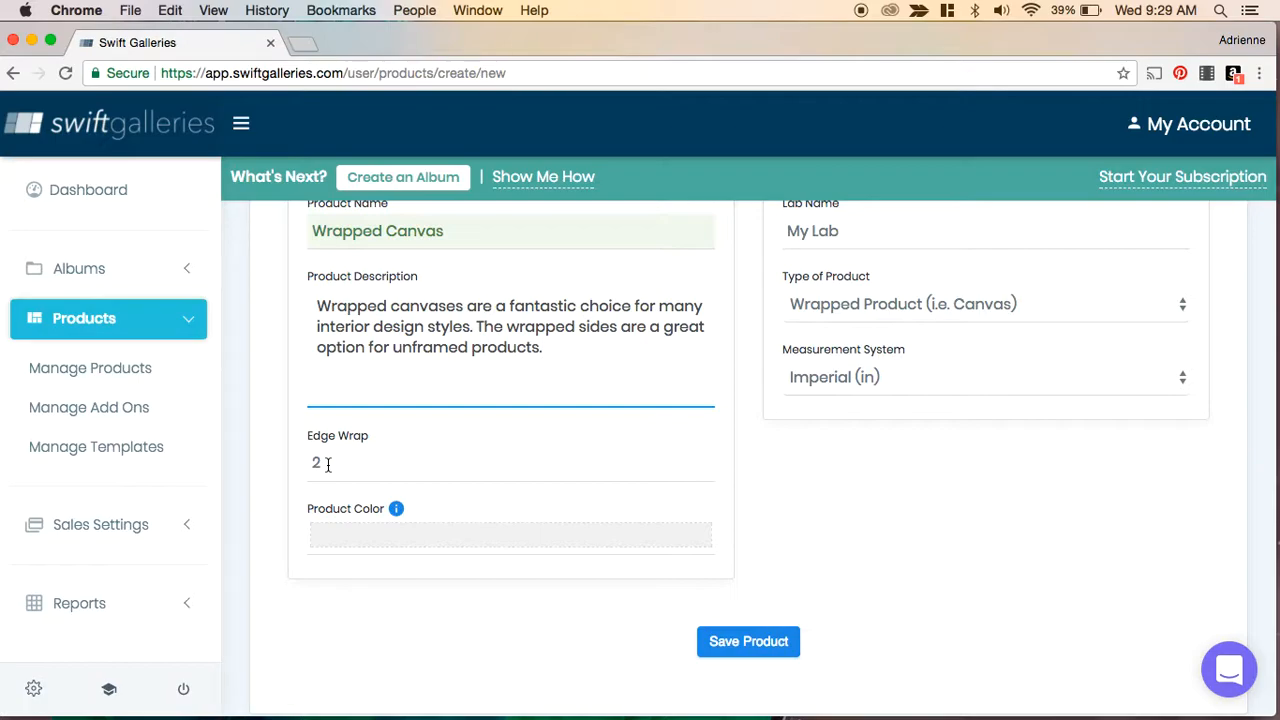
scroll(393, 447, up, 3)
scroll(393, 447, down, 2)
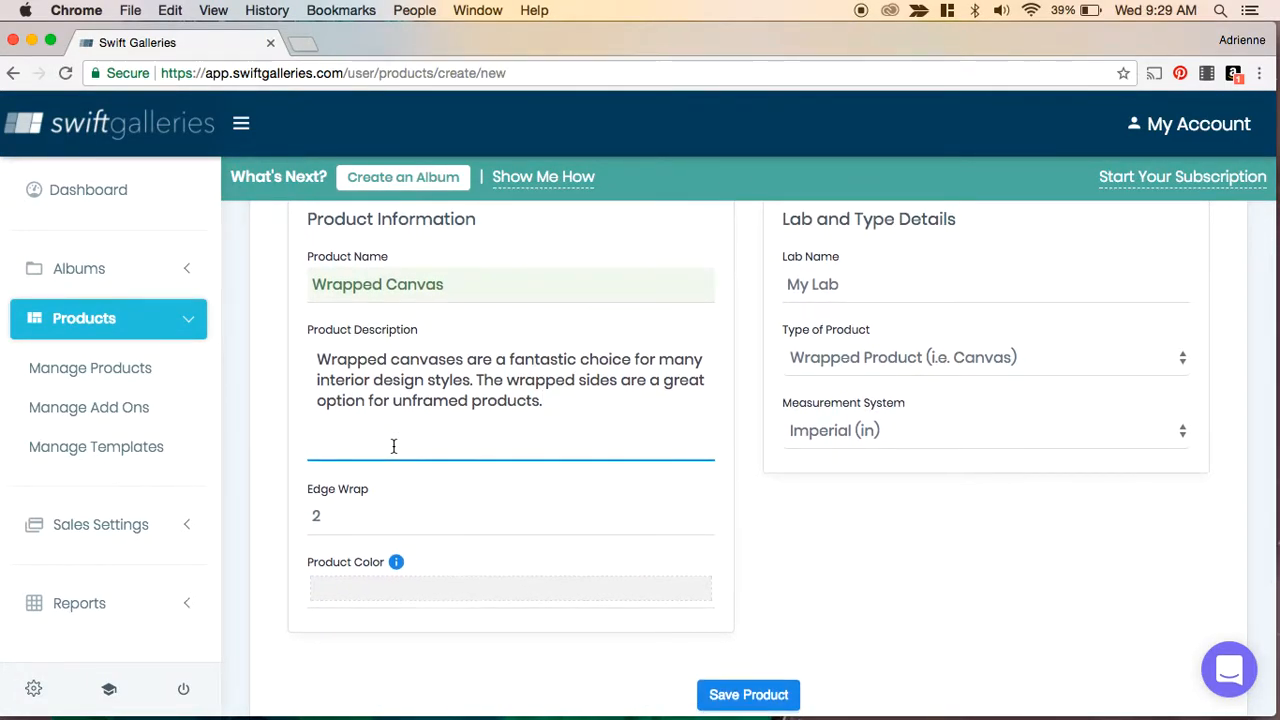
- Set the product colour to a light pink swatch
scroll(393, 447, down, 1)
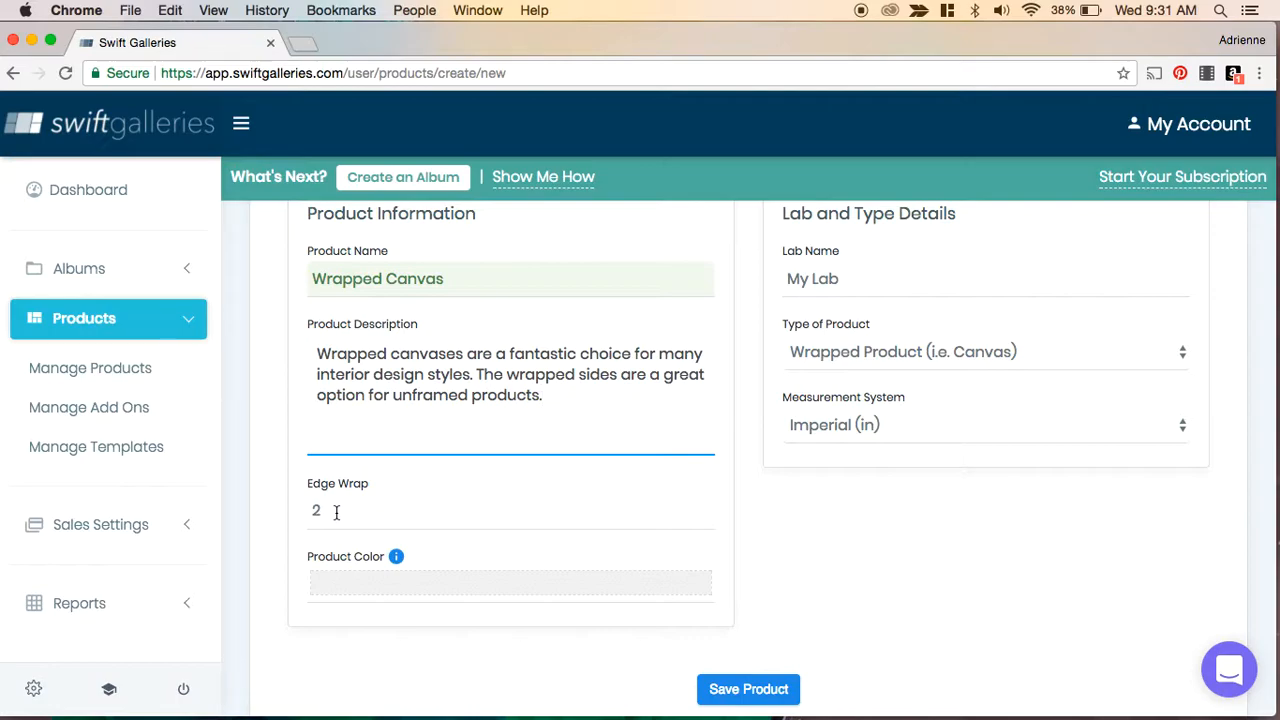
click(406, 590)
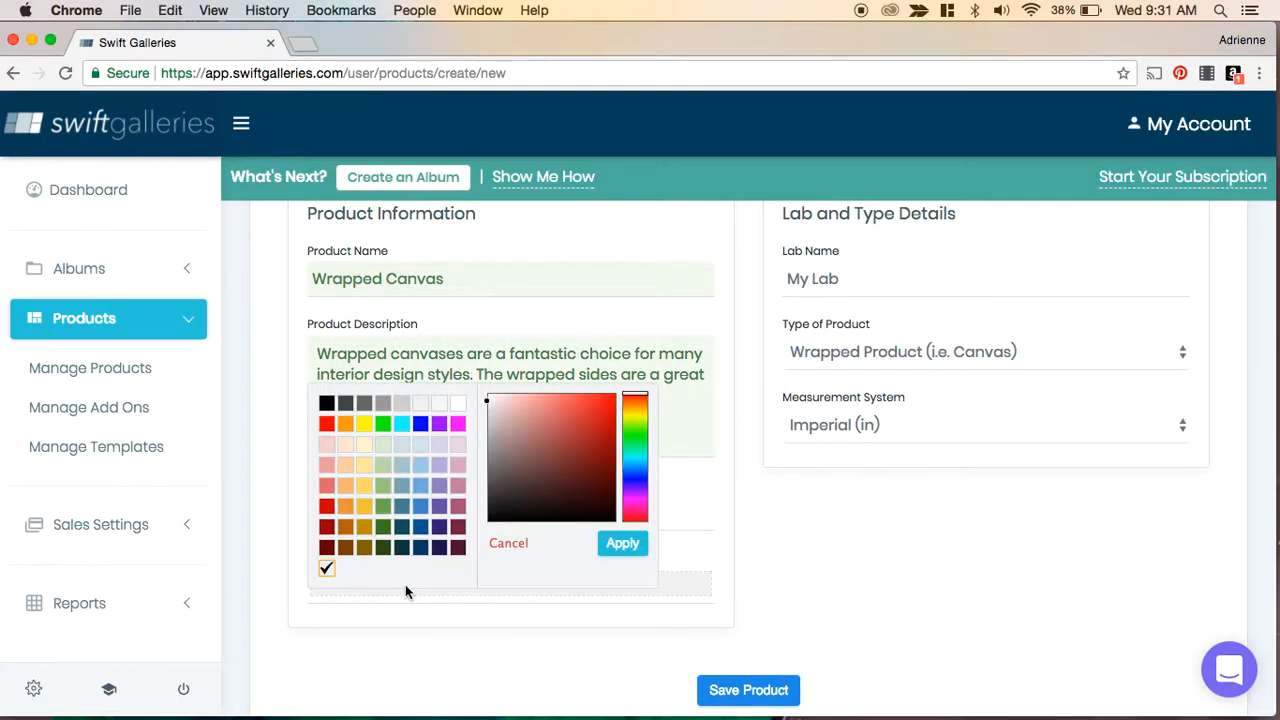
click(458, 443)
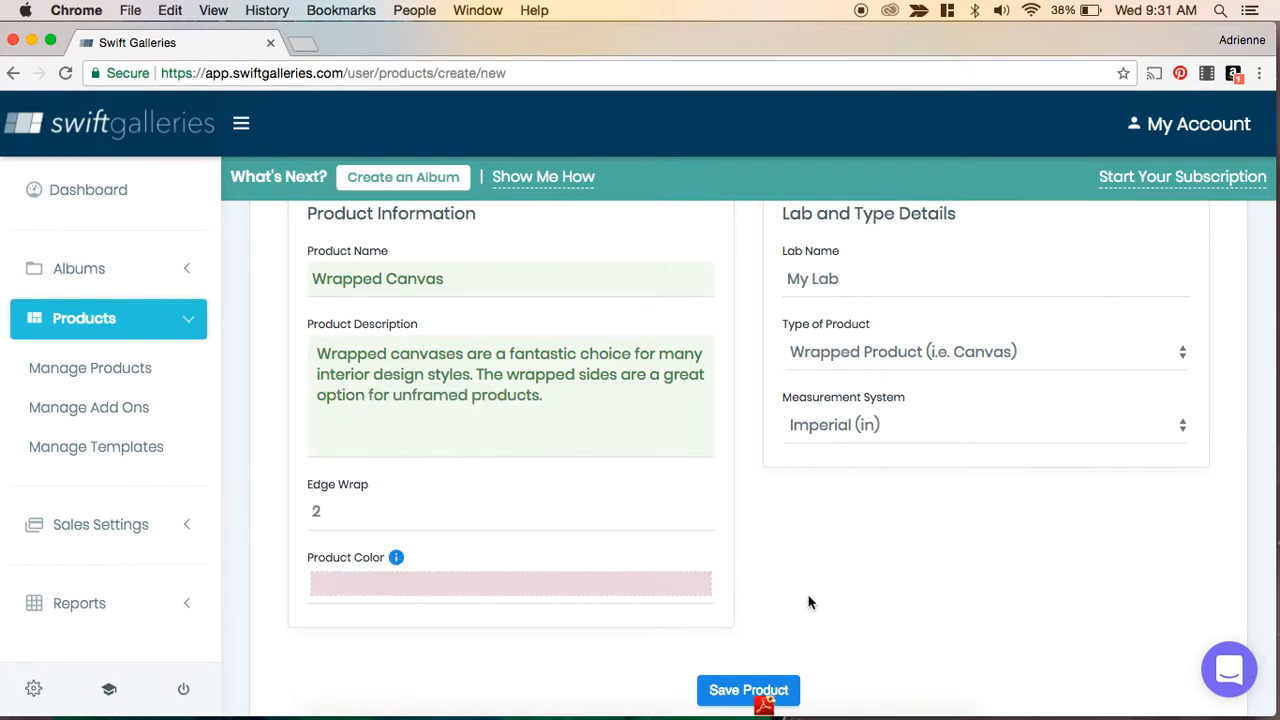
- Check the lab name, product type and measurement system options for the new product
scroll(810, 602, up, 3)
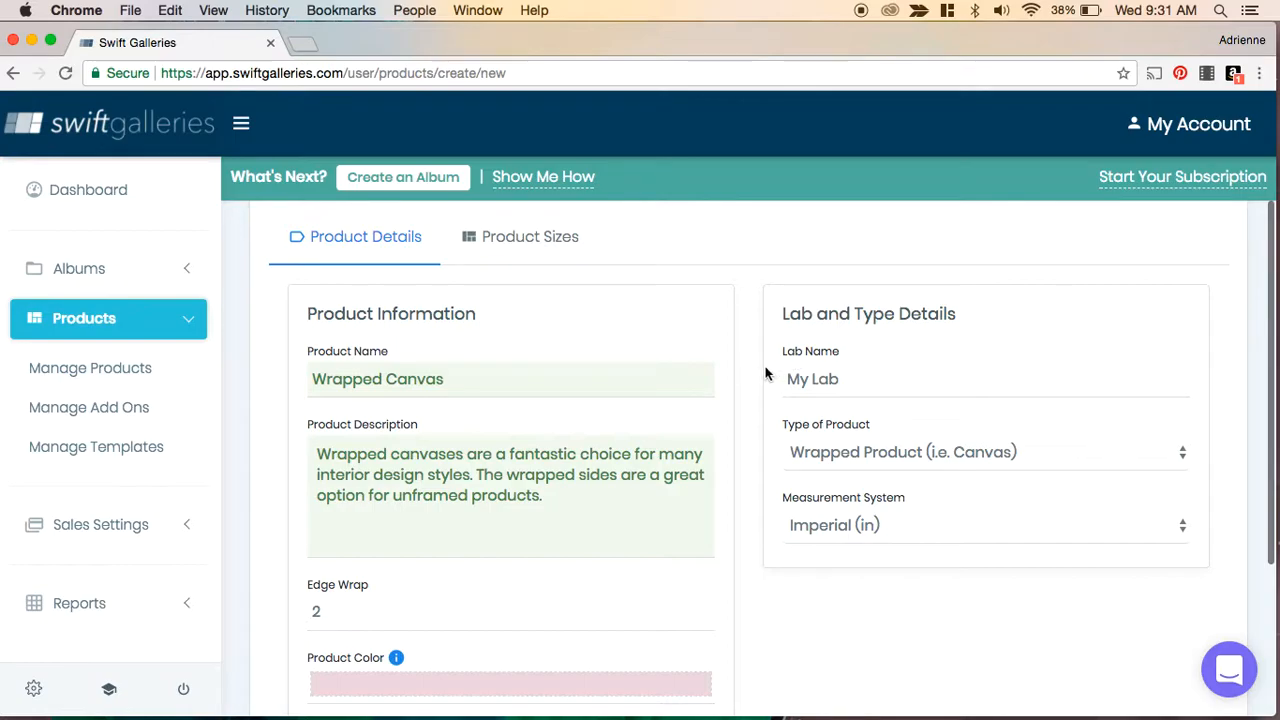
click(828, 385)
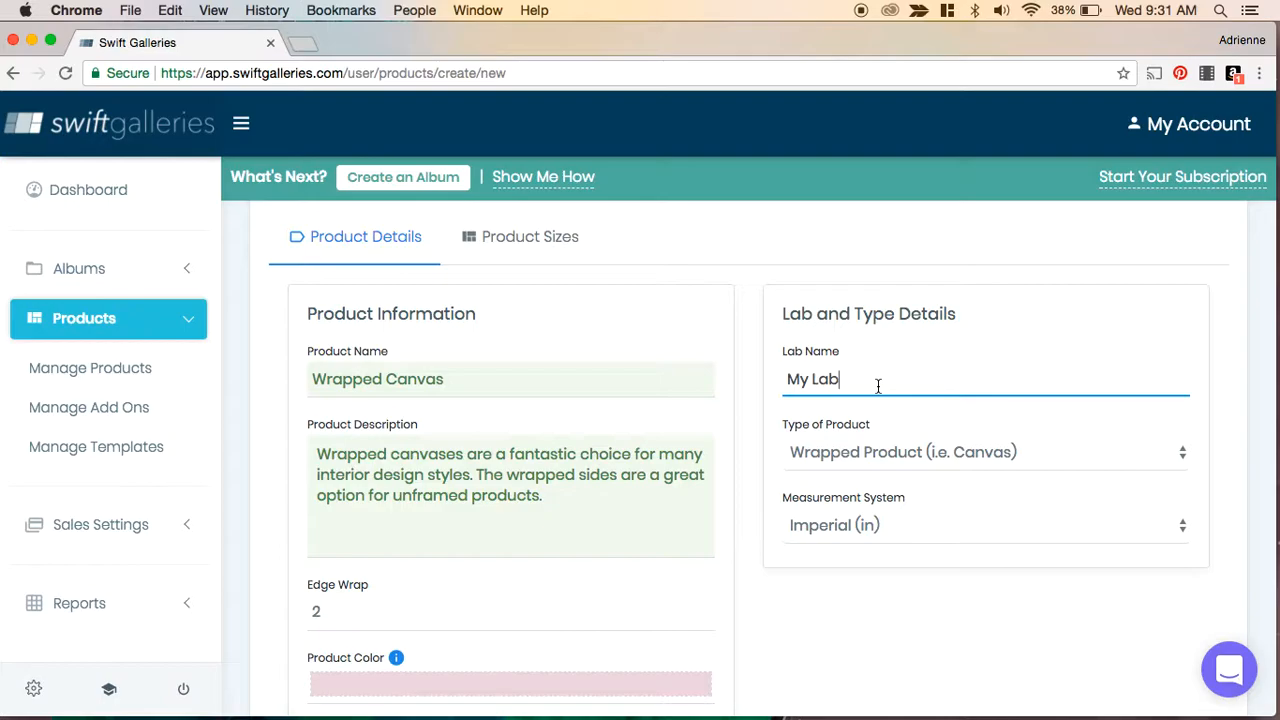
click(1172, 457)
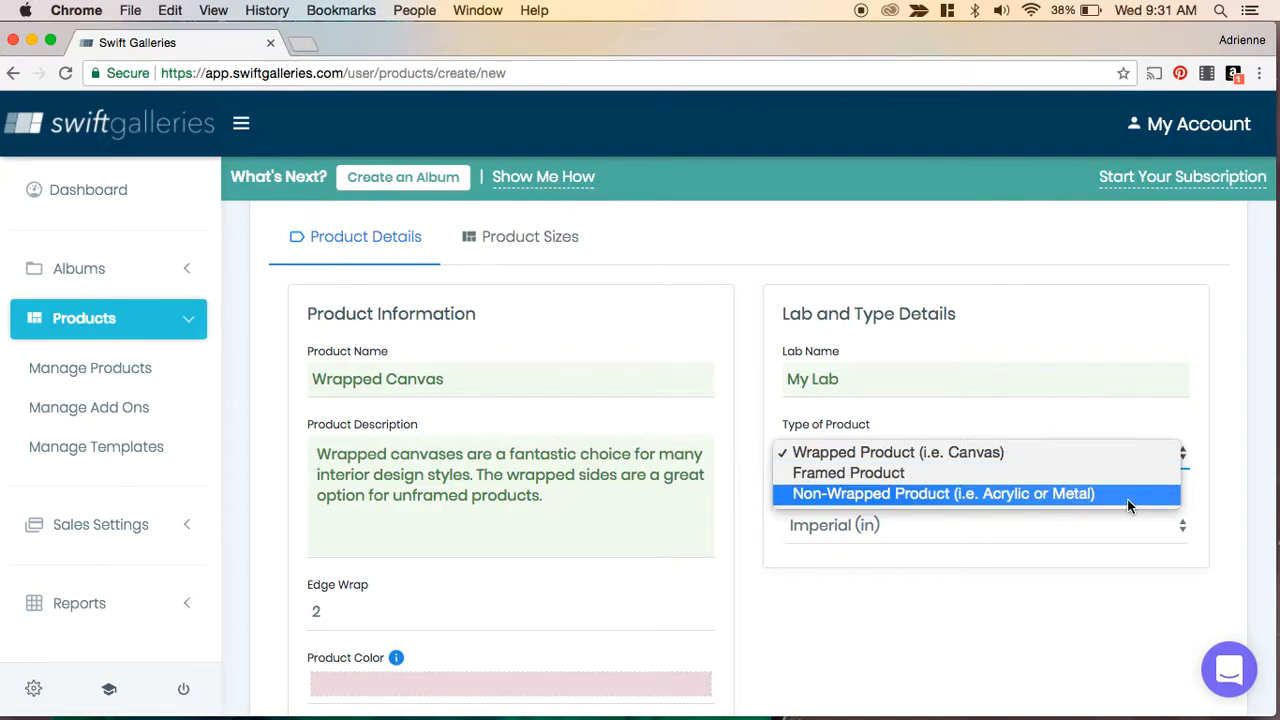
click(1063, 457)
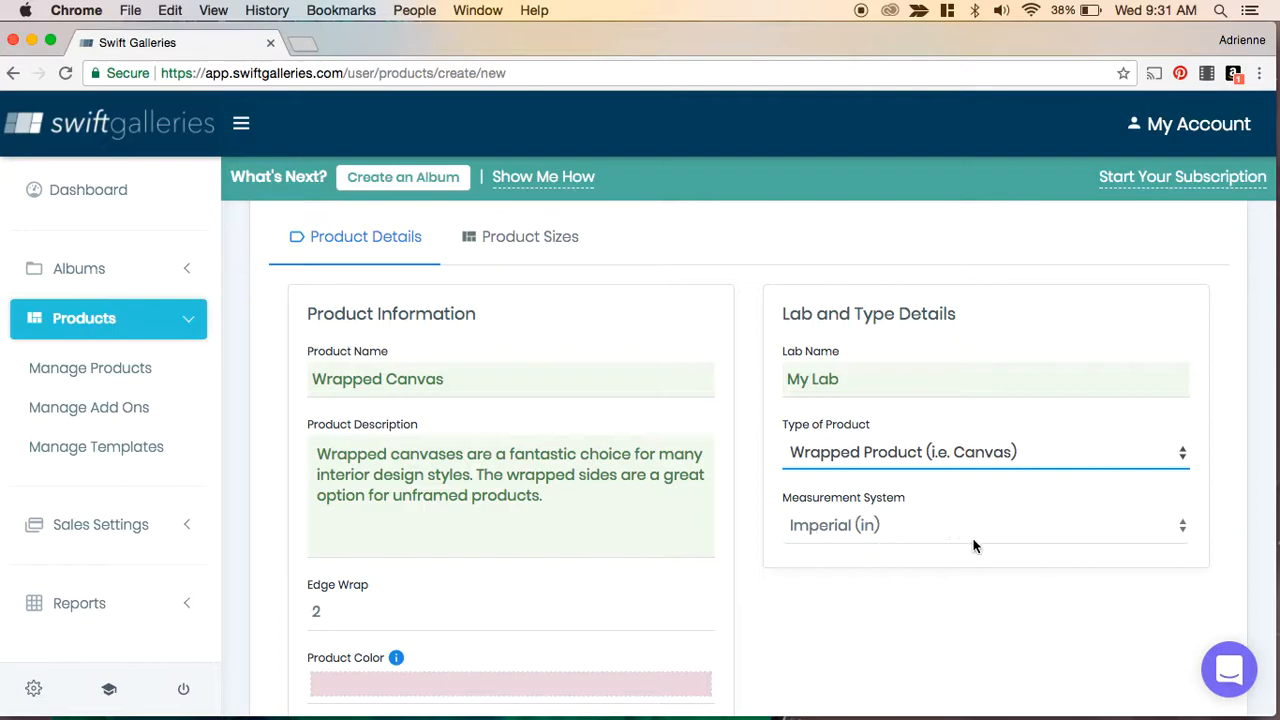
click(1183, 525)
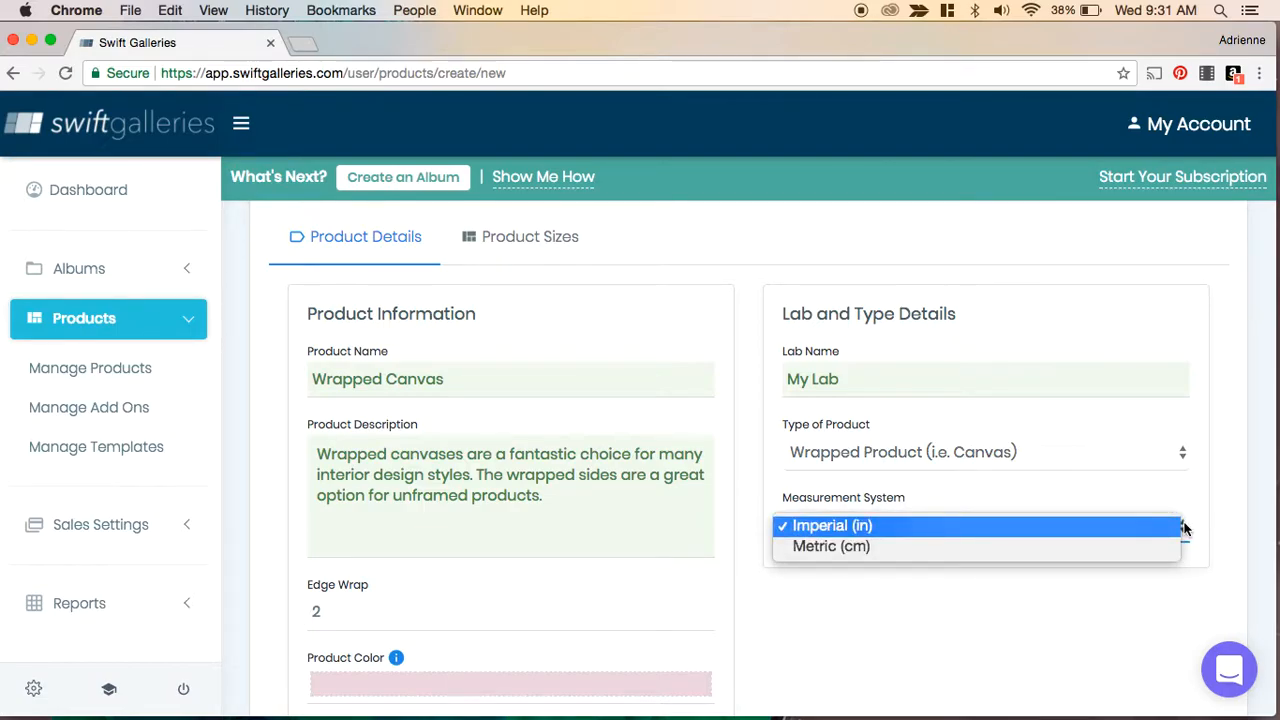
click(1180, 526)
scroll(857, 534, down, 5)
scroll(857, 534, up, 5)
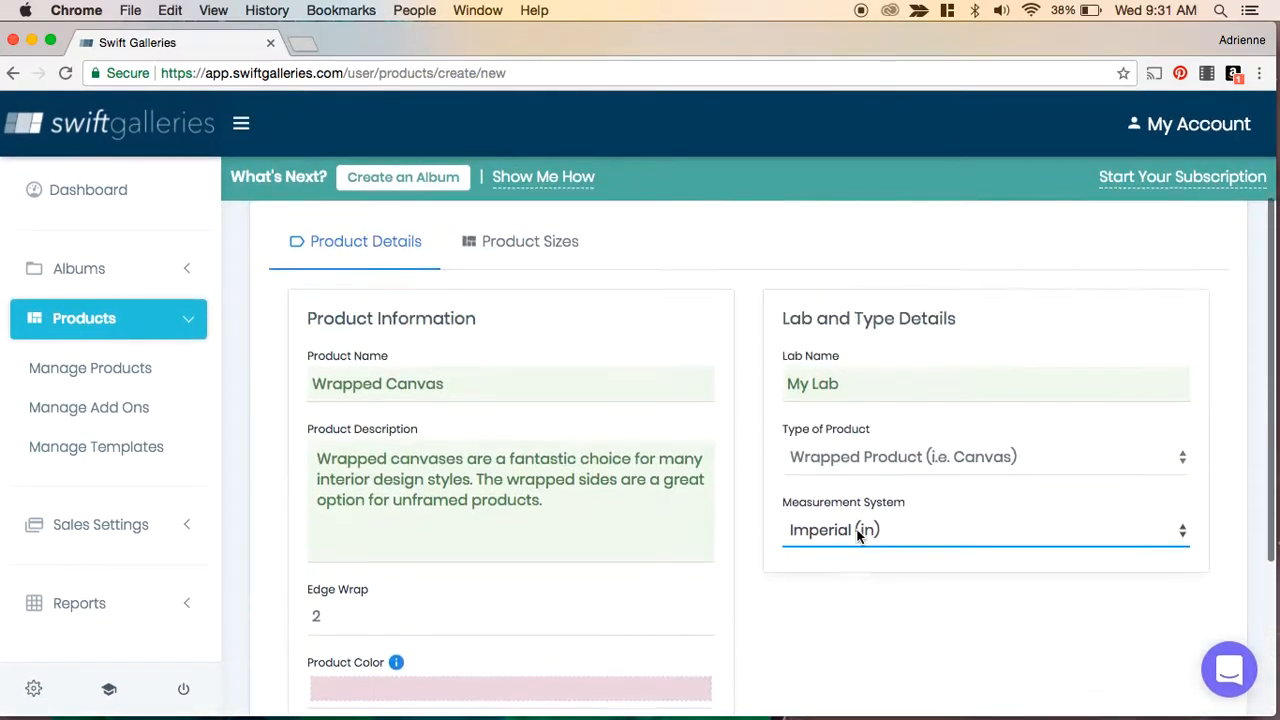
scroll(857, 537, up, 3)
- Open the product sizes and enter costs of 5, 7, 9, 11 and 13 for the first five sizes
click(497, 422)
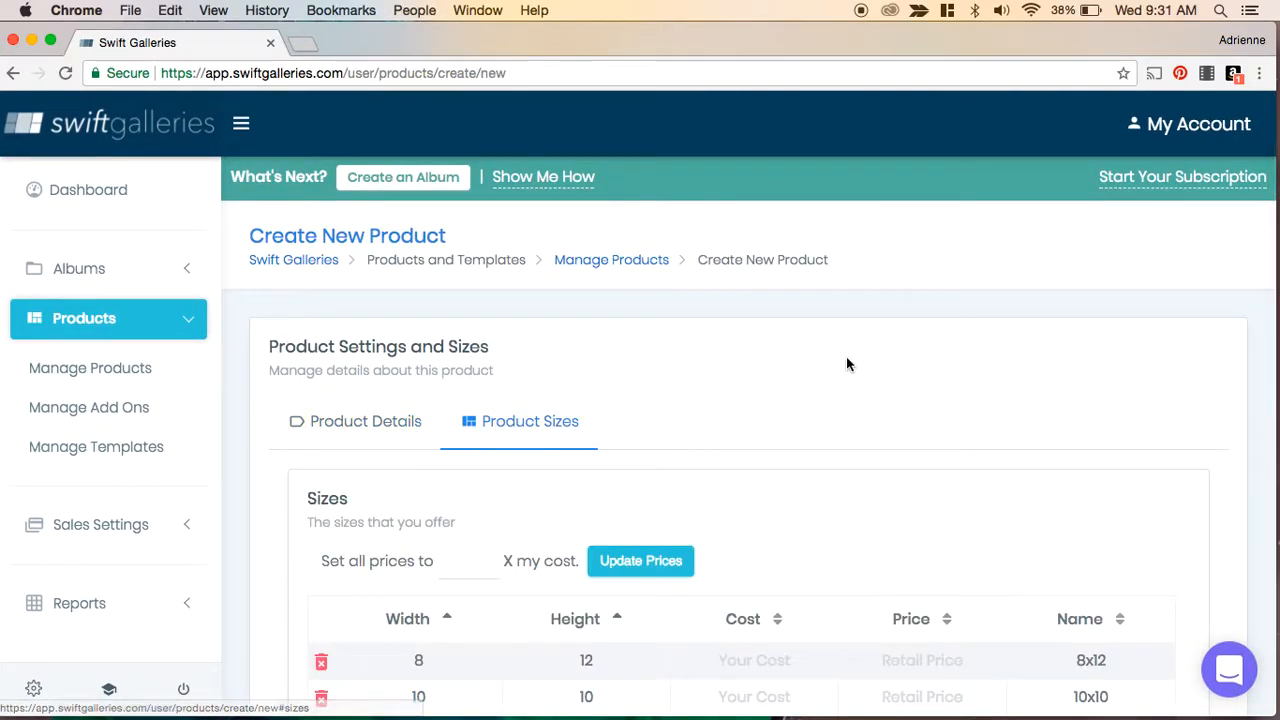
scroll(1149, 425, down, 5)
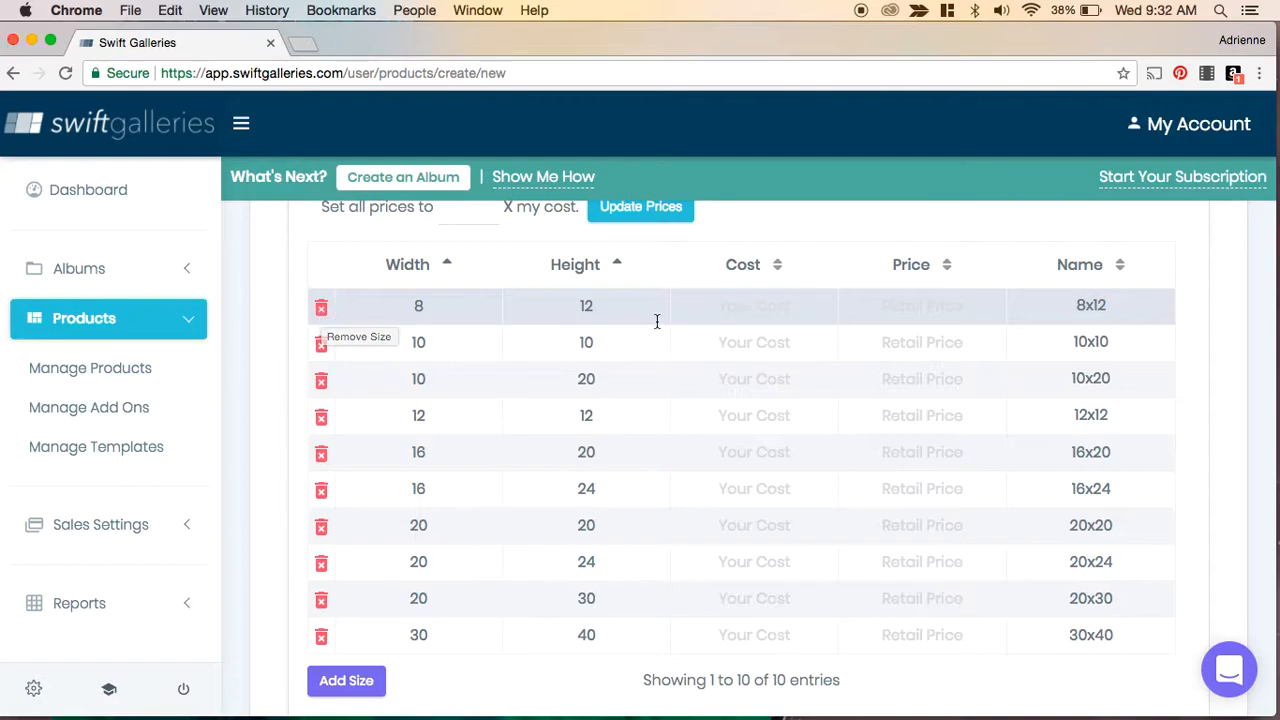
click(766, 310)
text(5)
click(759, 345)
text(7)
click(757, 386)
text(9)
click(756, 430)
text(11)
click(755, 450)
text(1)
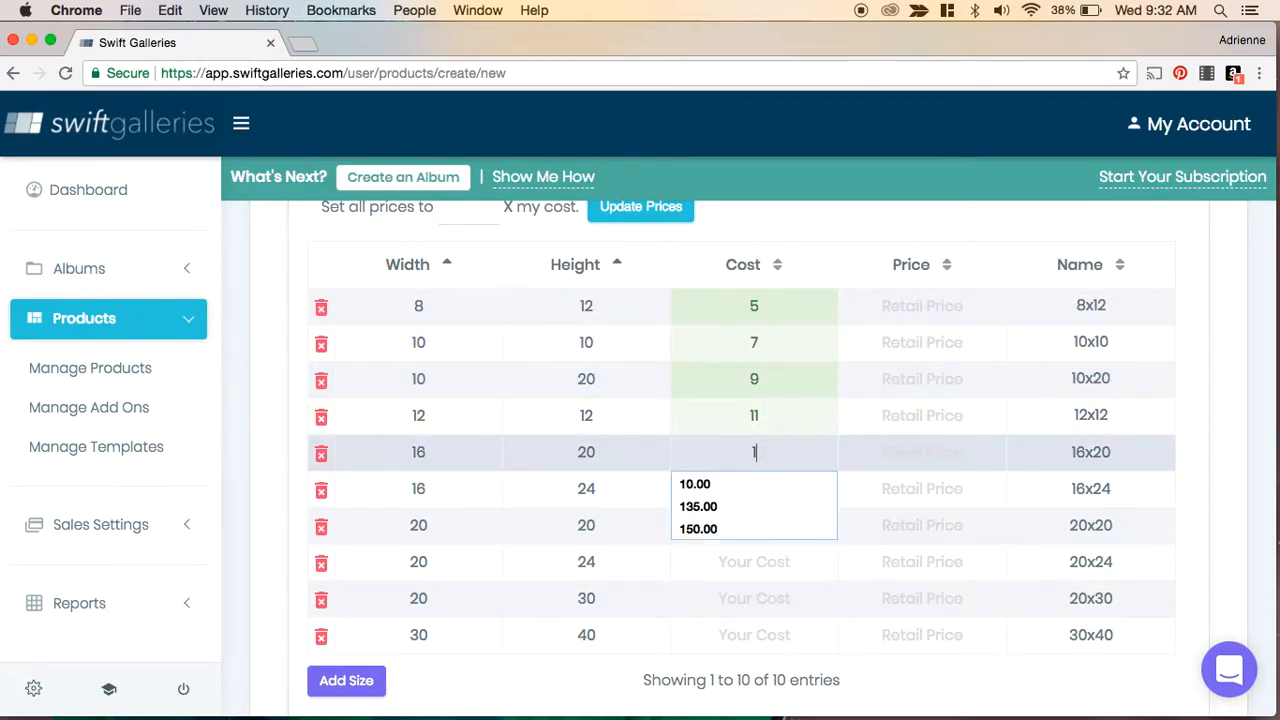
text(3)
- Enter costs of 15, 17, 19, 21 and 23 for the remaining five sizes
click(752, 490)
text(15)
click(754, 525)
text(17)
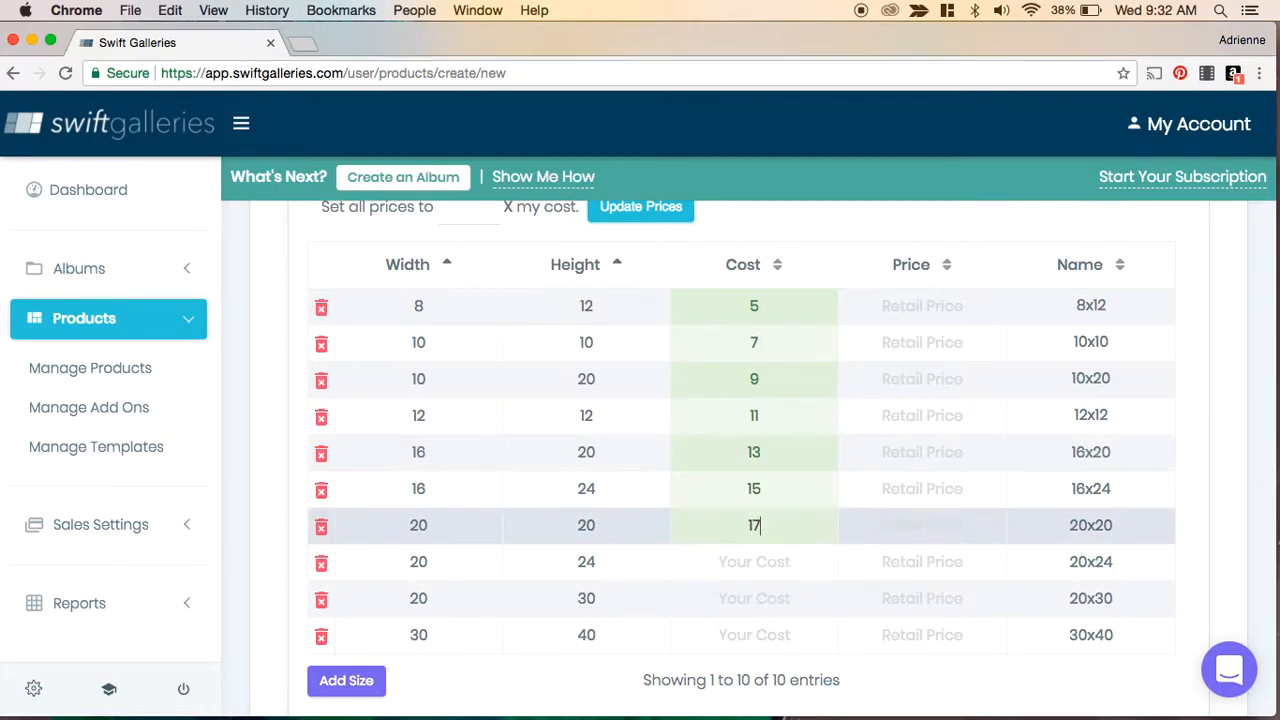
click(751, 563)
text(19)
click(747, 605)
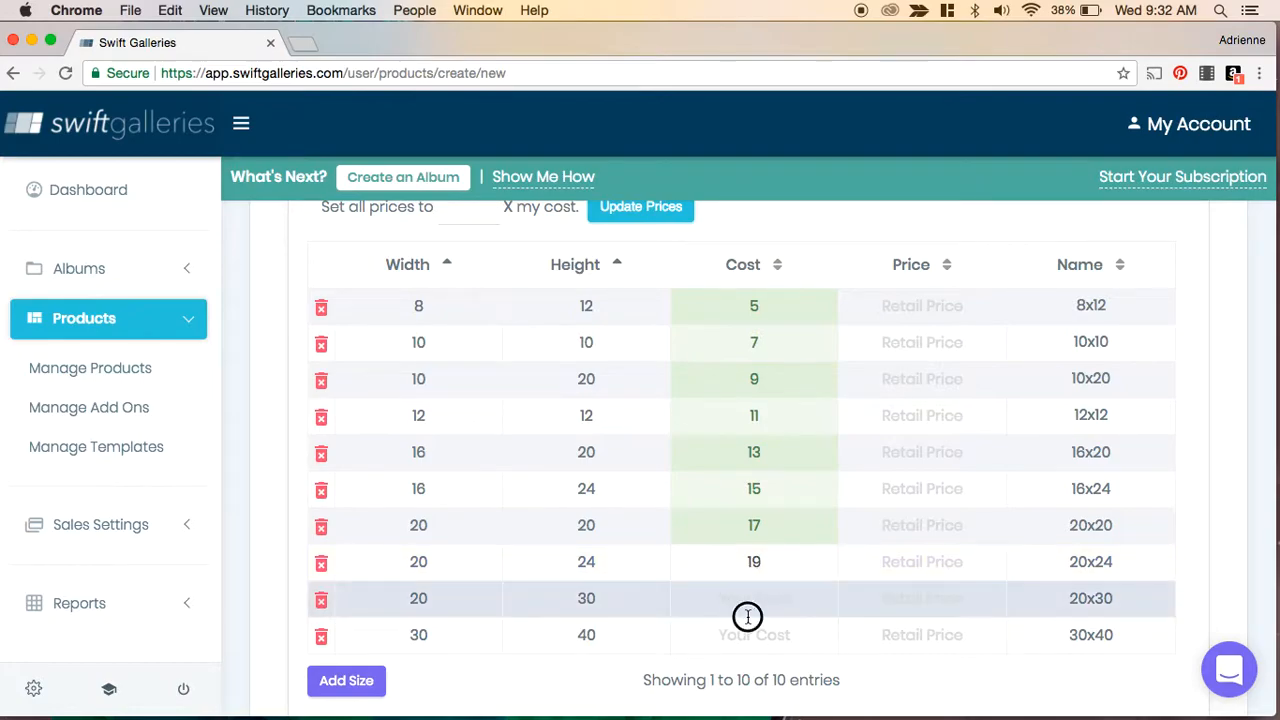
text(21)
click(746, 636)
text(23)
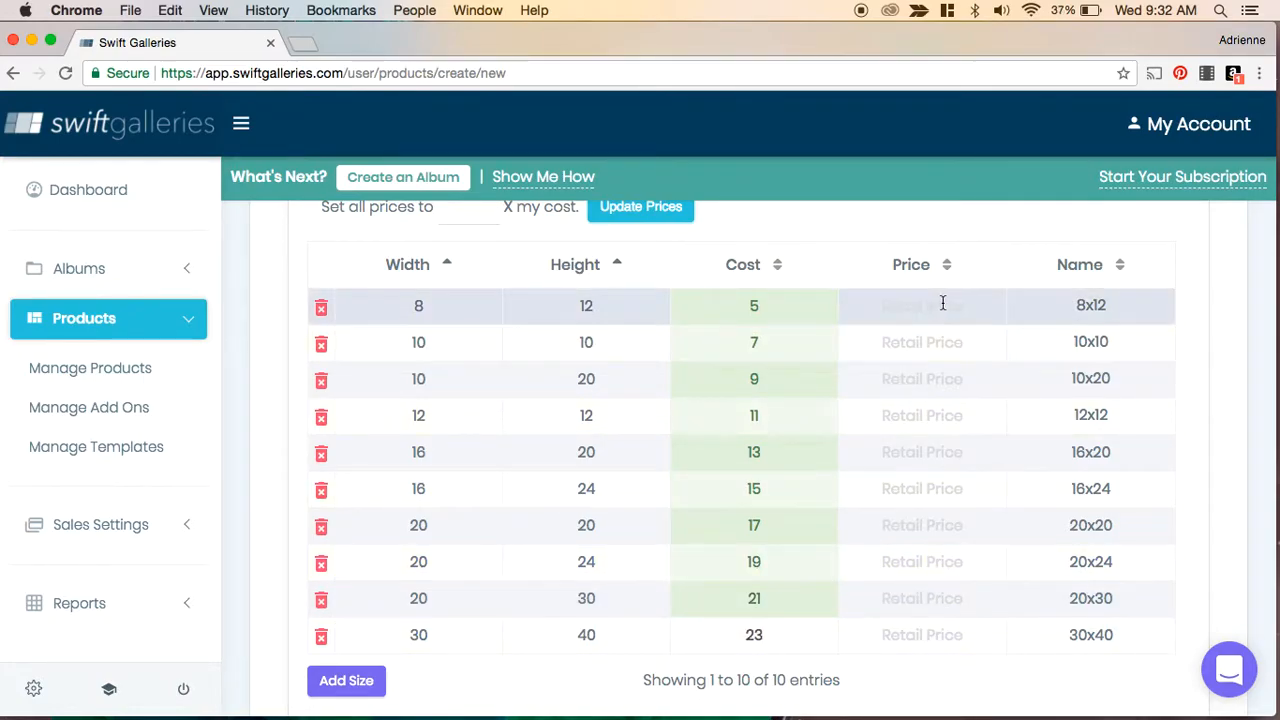
- Set all prices to 4 times cost and update the prices
scroll(849, 392, up, 2)
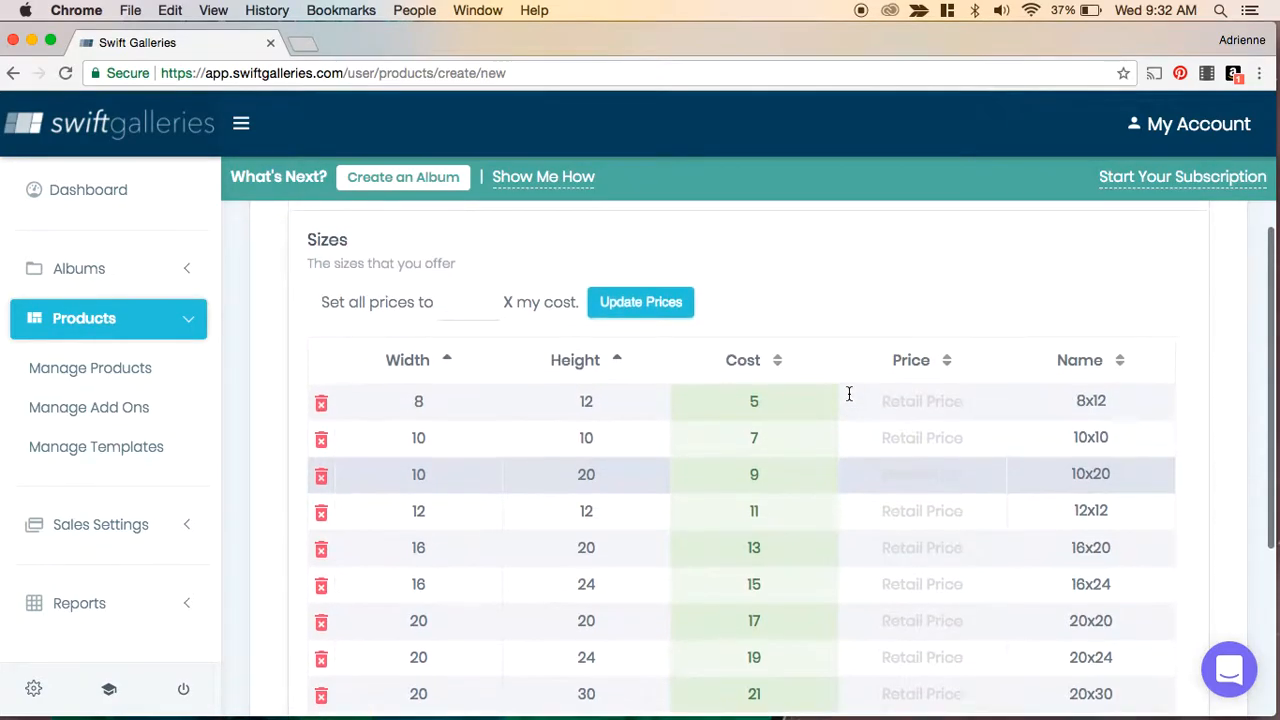
click(465, 330)
text(4)
click(652, 330)
click(640, 524)
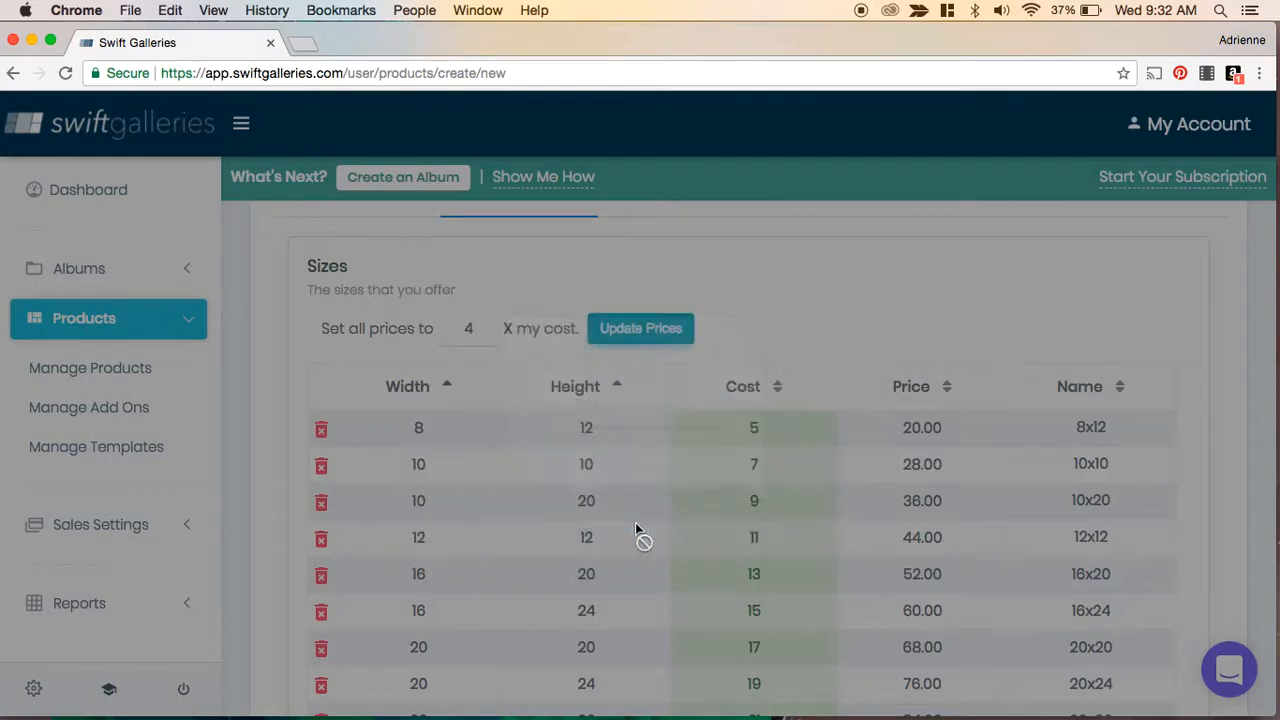
- Save the Wrapped Canvas product and return to the Manage Products list
scroll(1020, 466, down, 5)
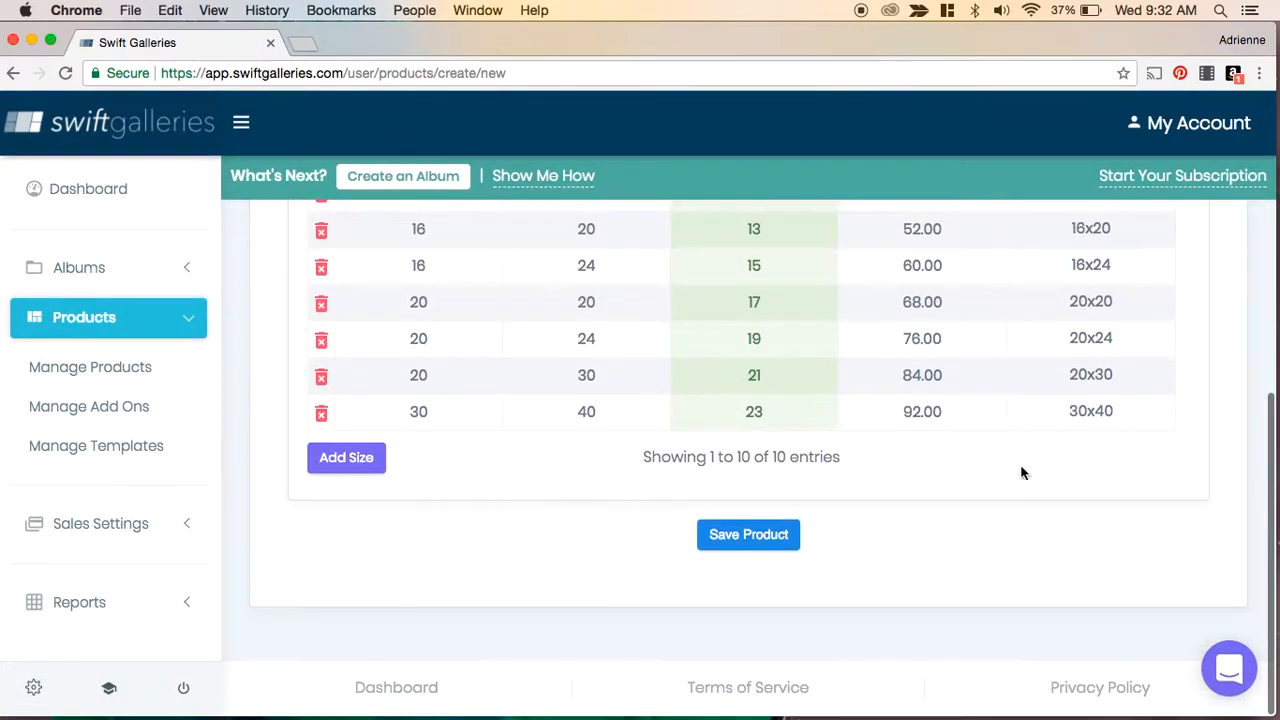
click(754, 545)
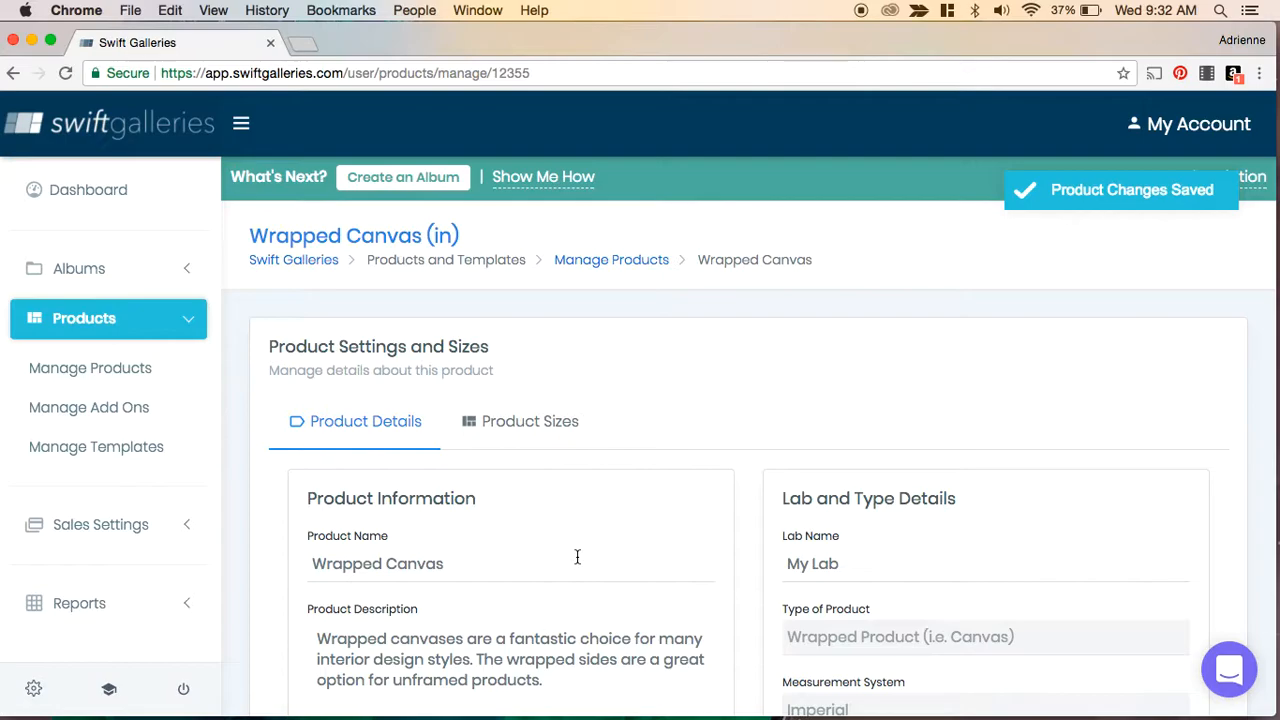
click(129, 371)
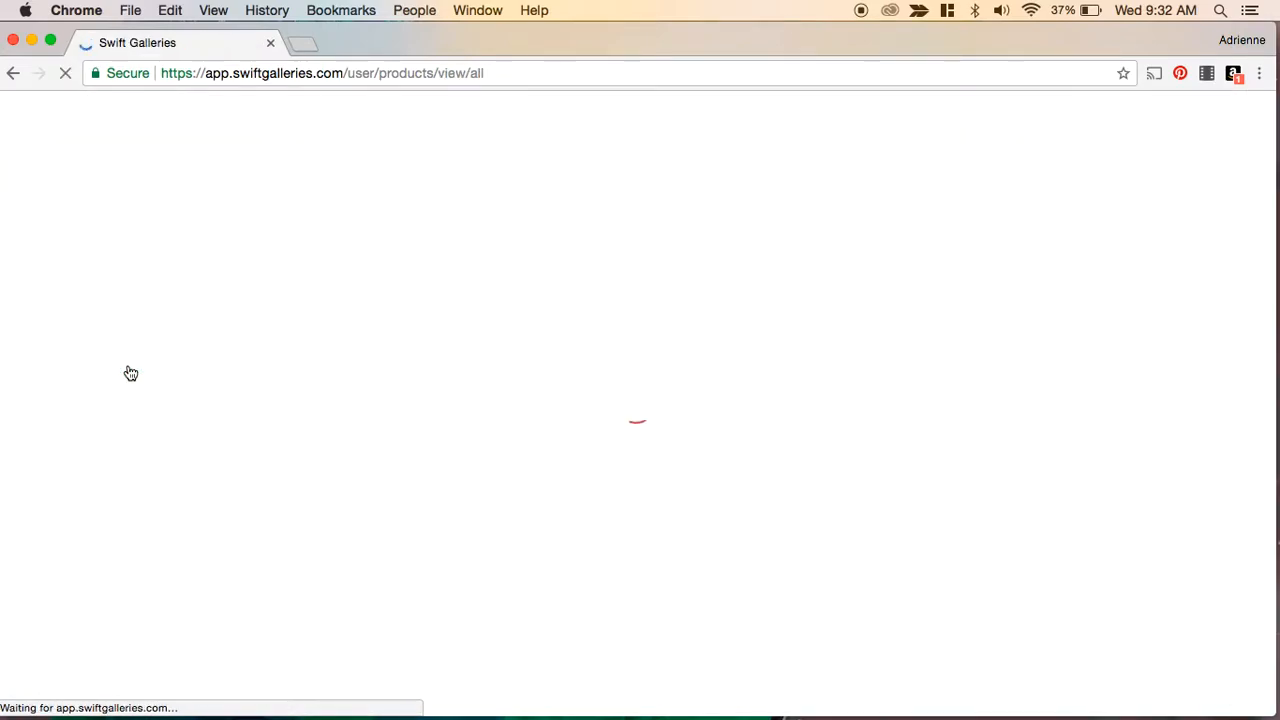
scroll(666, 440, down, 5)
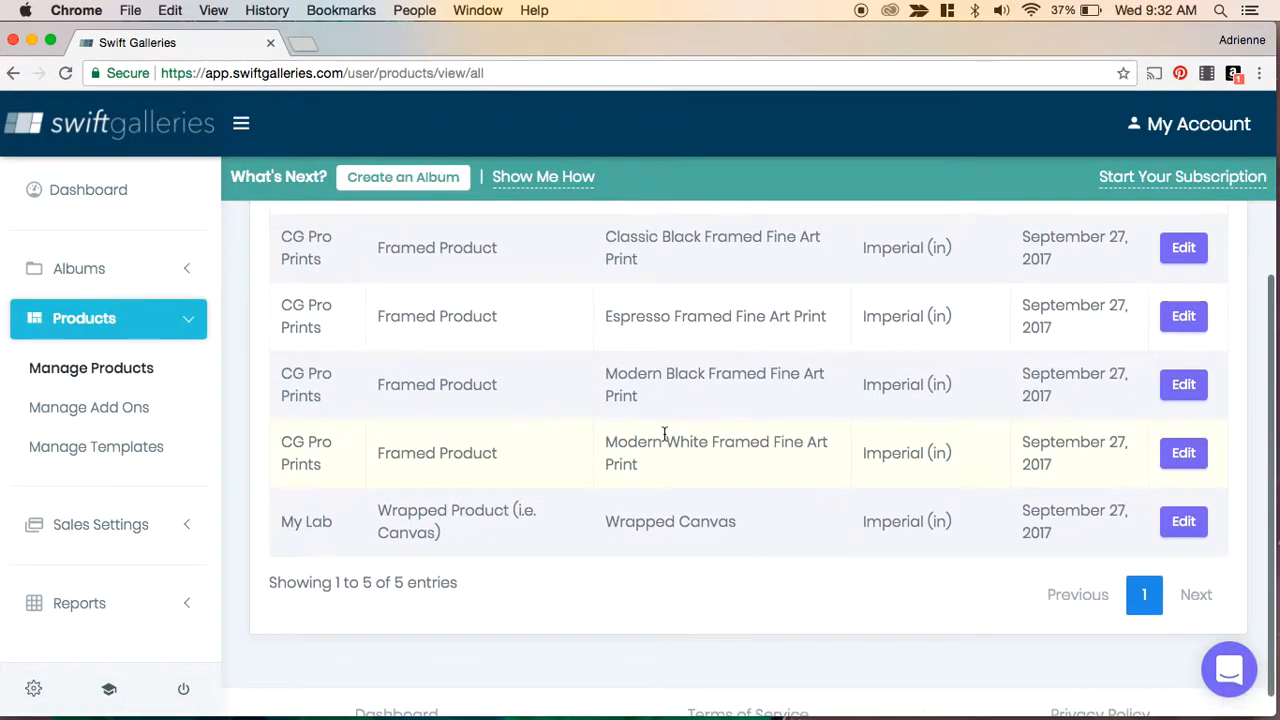
scroll(664, 435, up, 3)
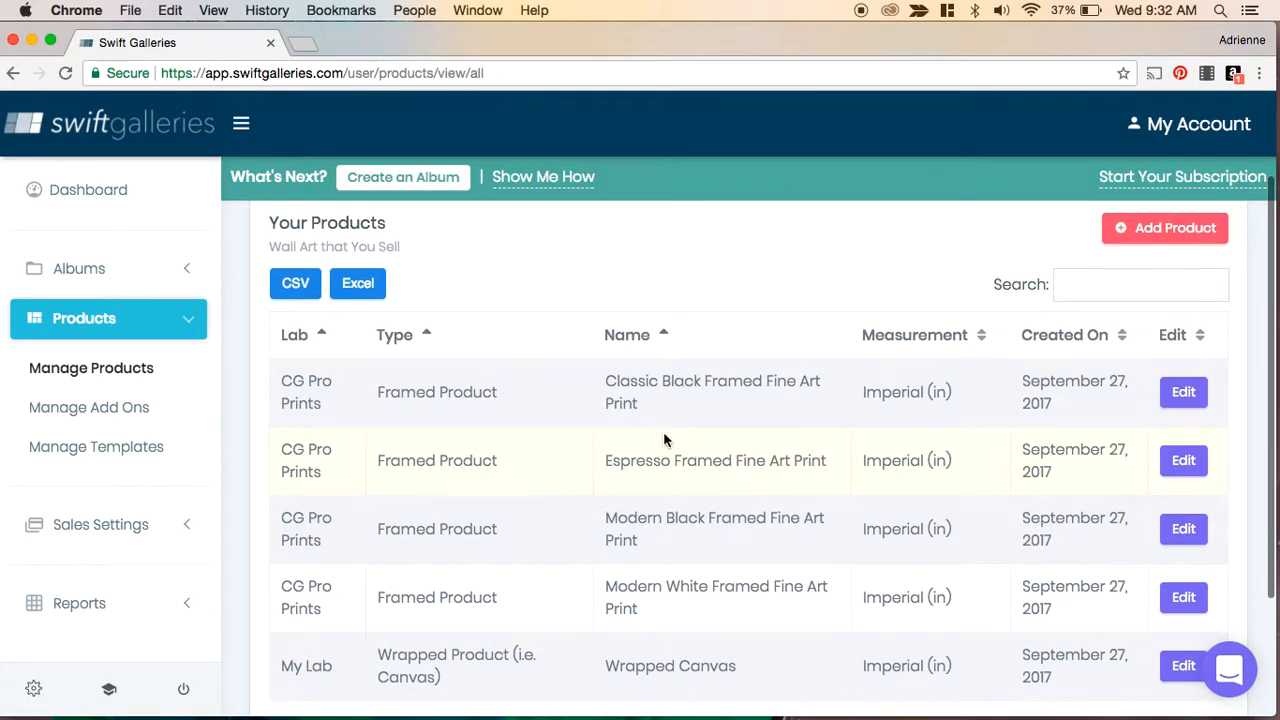
- Load the Artsy Couture Bamboo Mounted Print from Swift Galleries' product database
click(1157, 229)
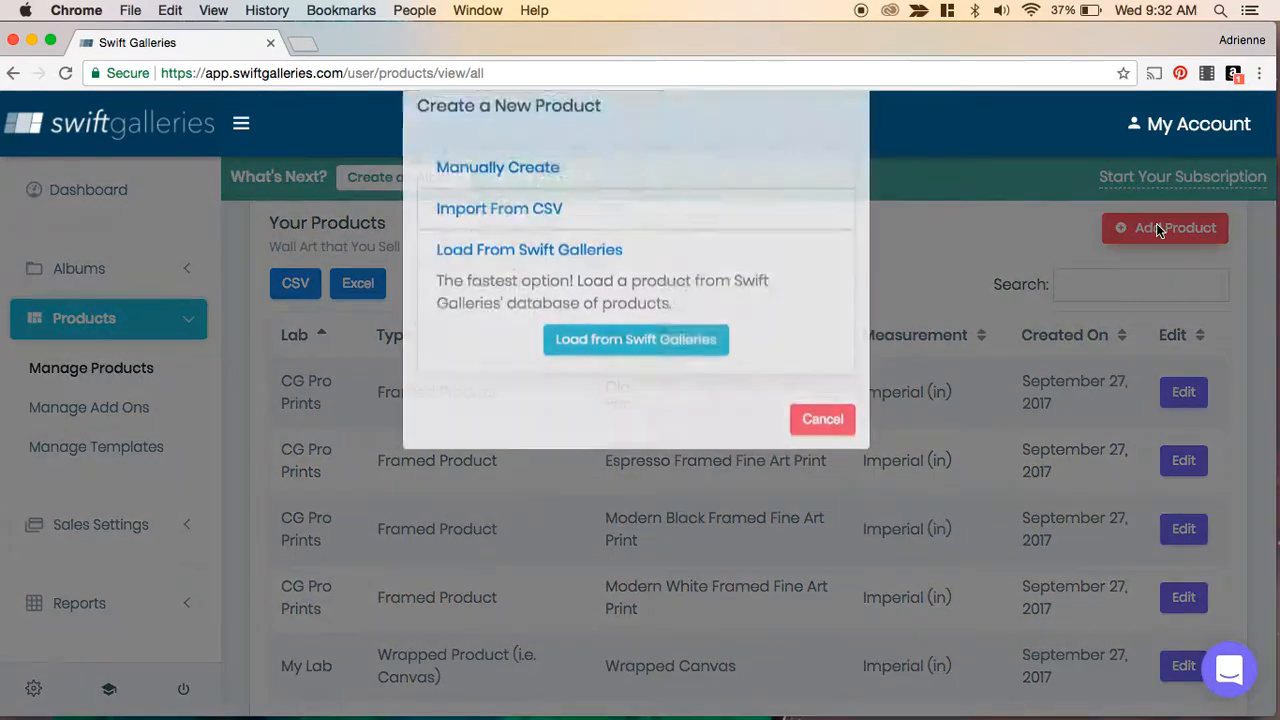
click(605, 382)
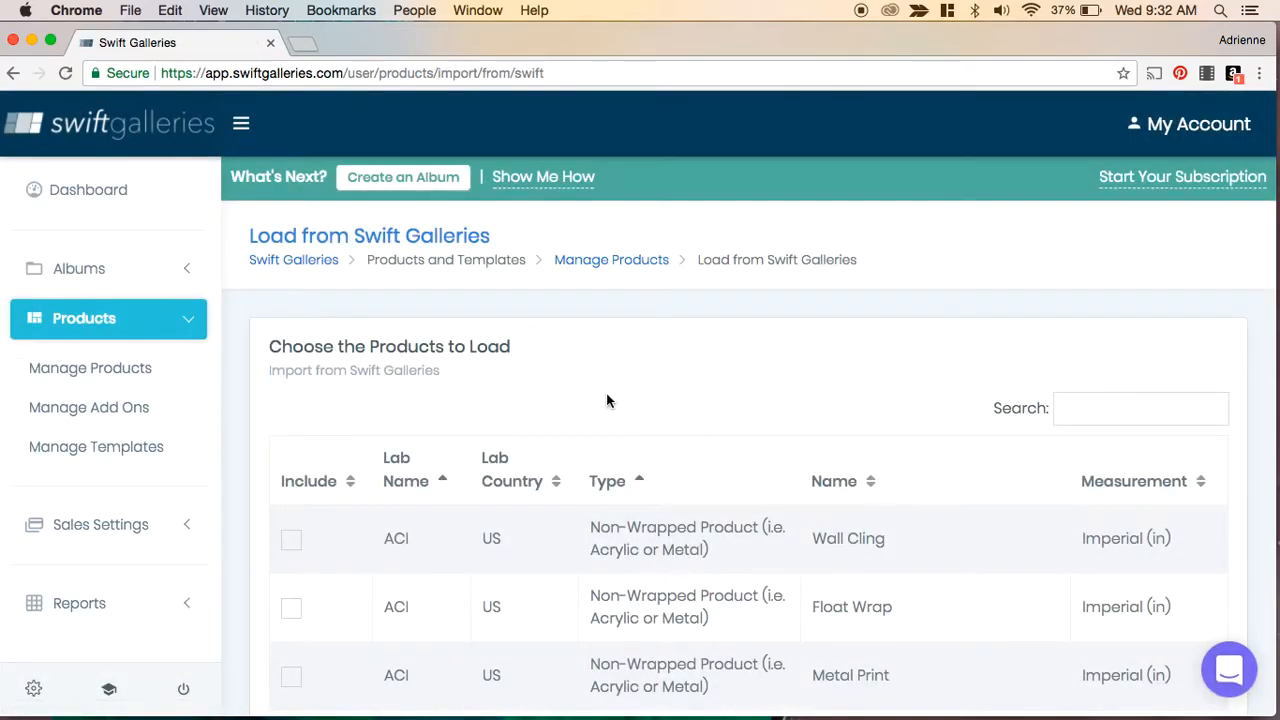
scroll(843, 457, down, 5)
scroll(843, 457, down, 2)
scroll(843, 457, down, 2)
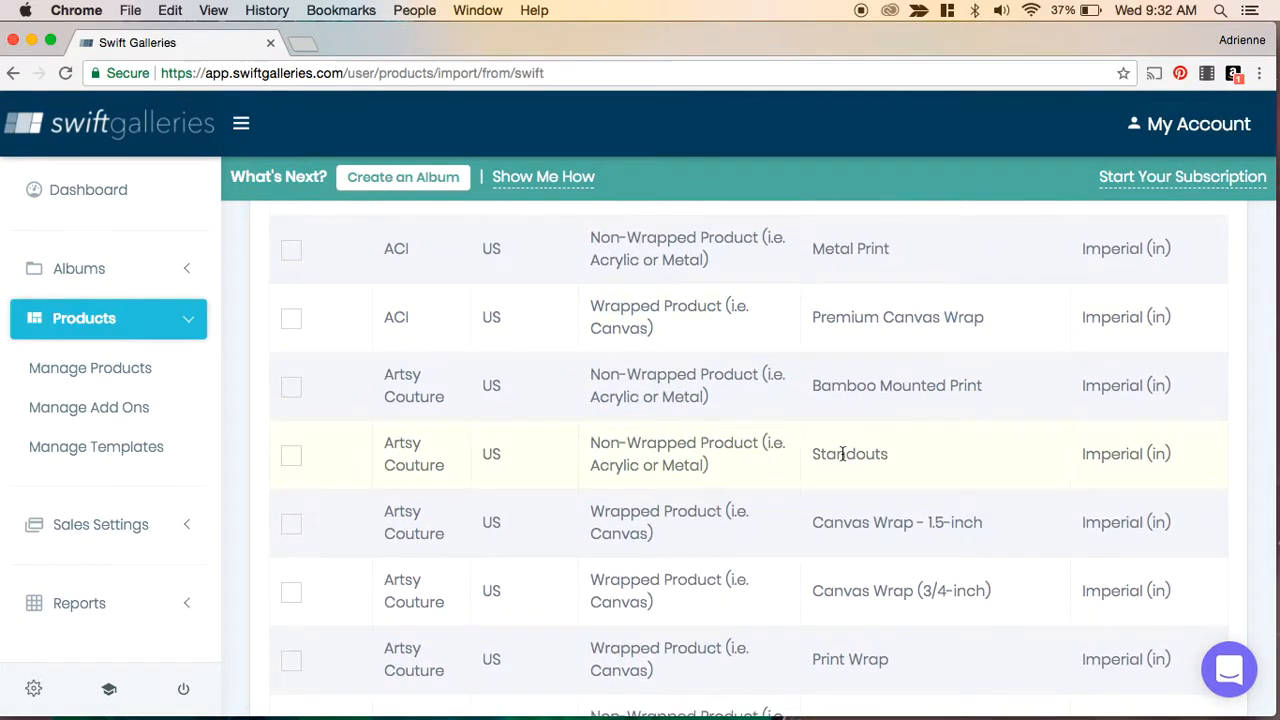
click(291, 390)
scroll(764, 447, down, 5)
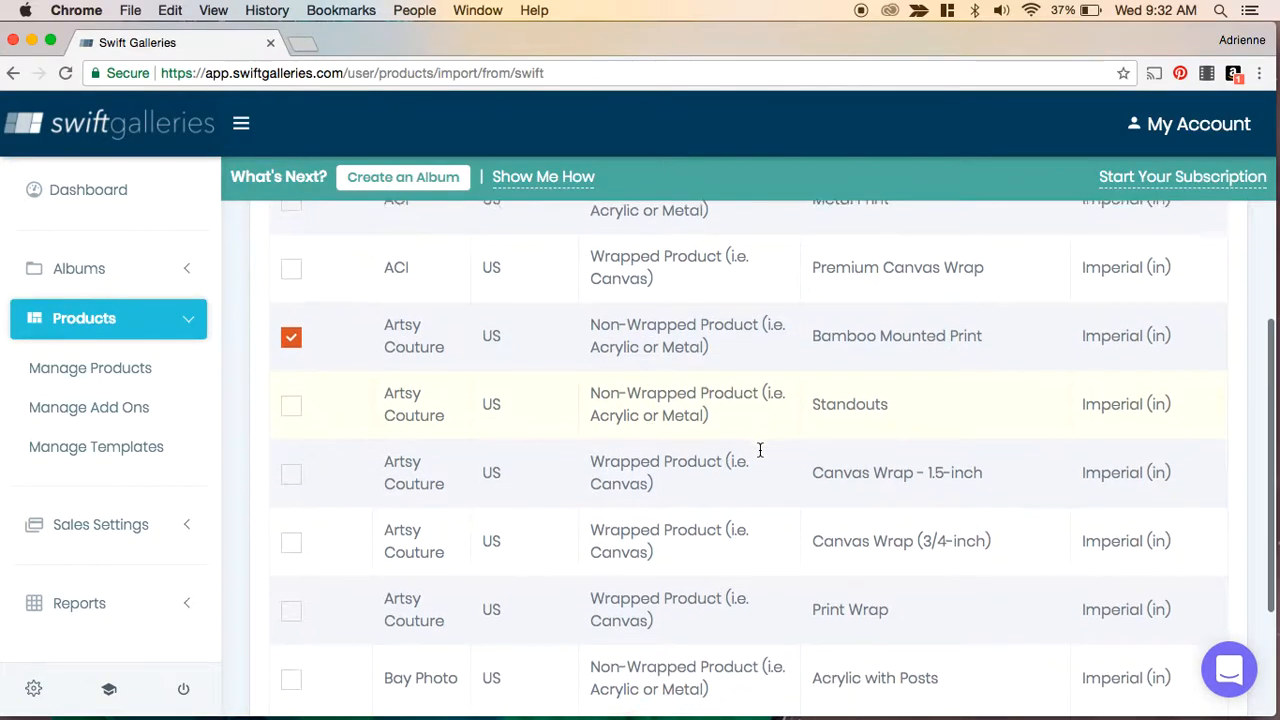
click(746, 572)
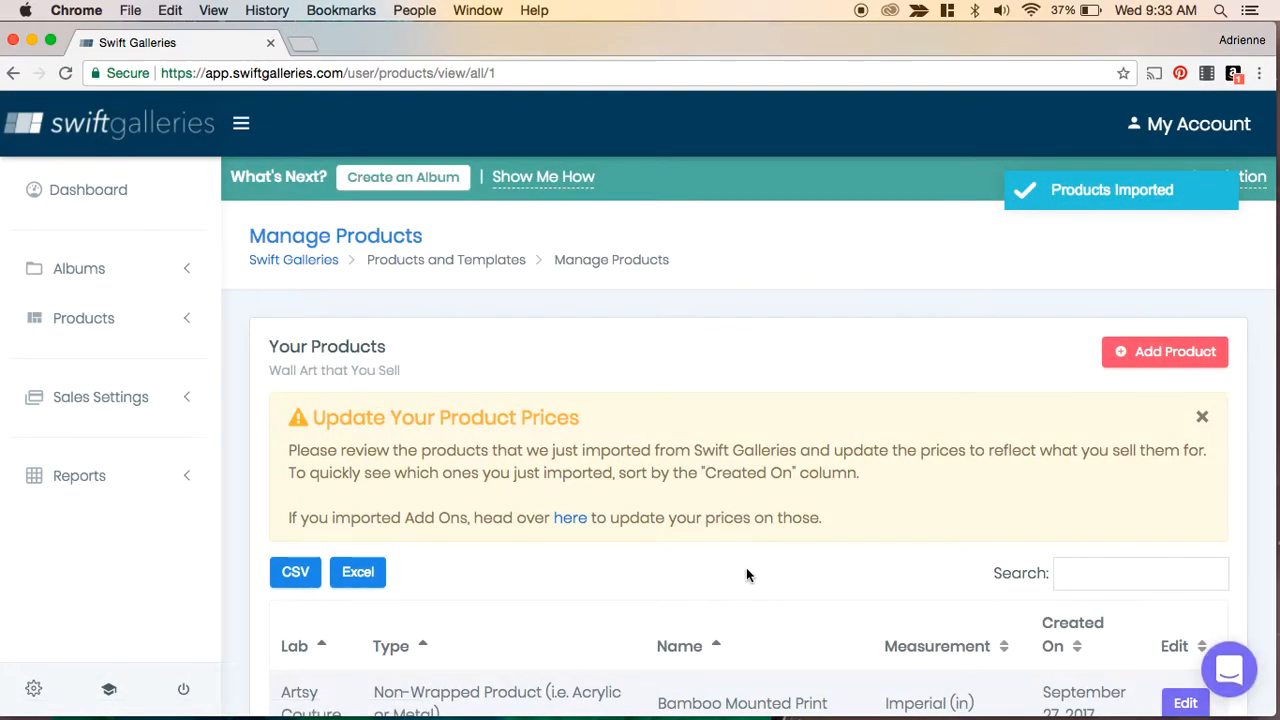
- Review the product list including the newly imported print
scroll(746, 572, down, 5)
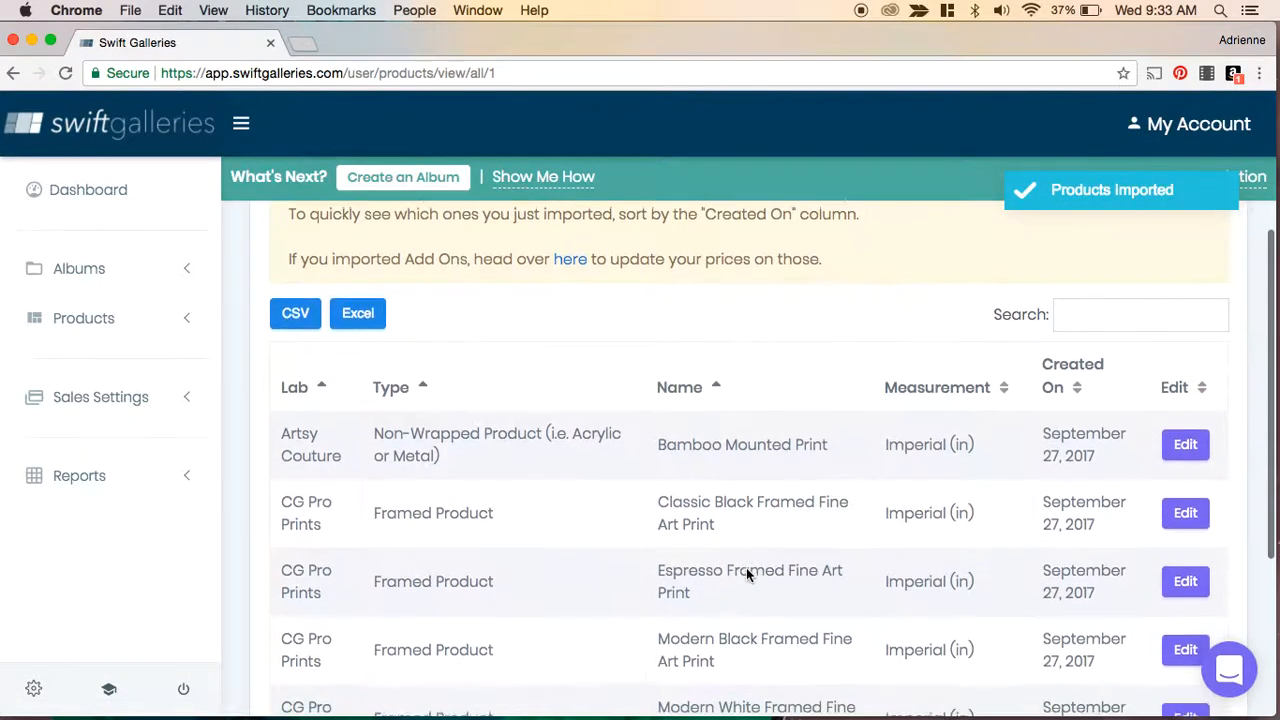
scroll(746, 572, down, 3)
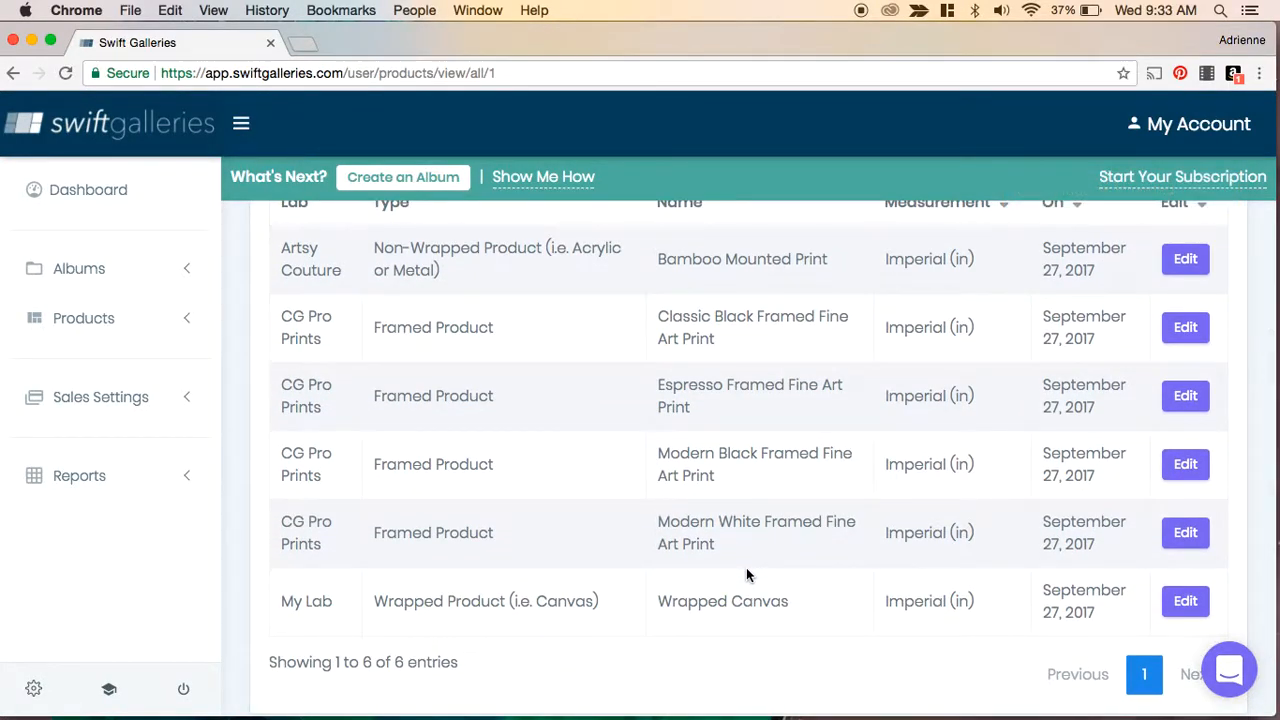
scroll(746, 572, down, 1)
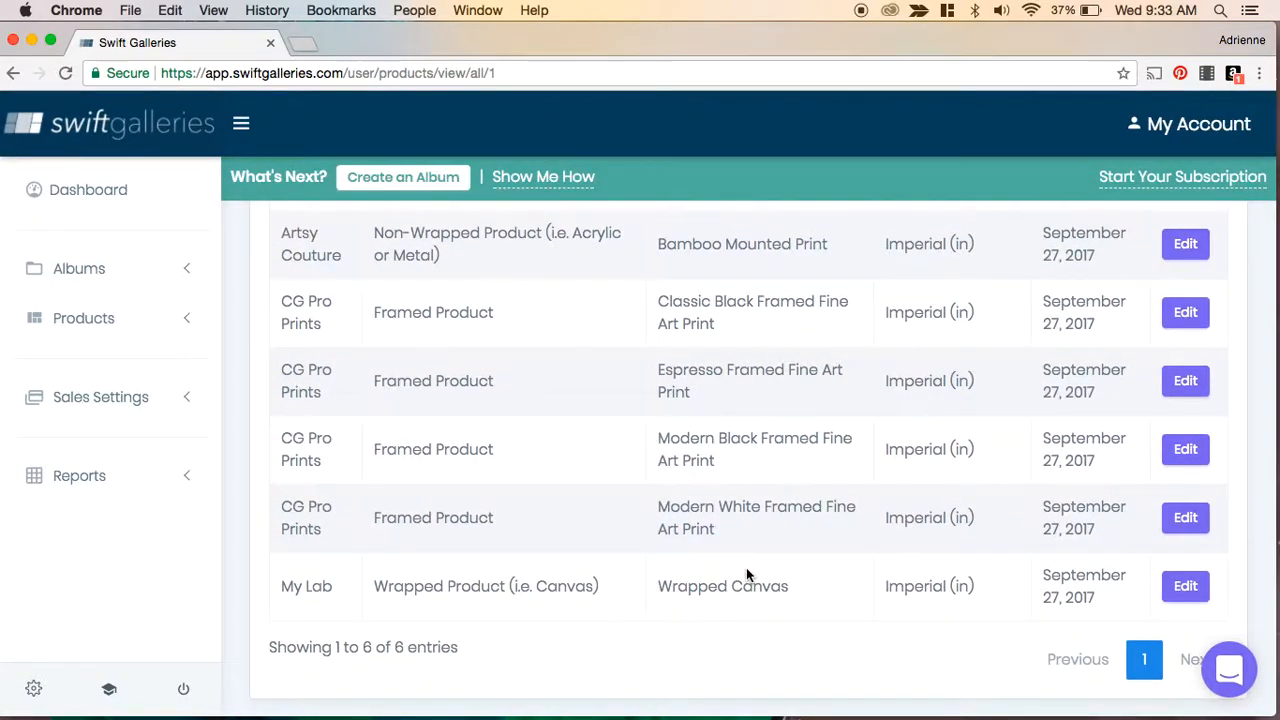
scroll(746, 575, up, 1)
scroll(746, 567, up, 3)
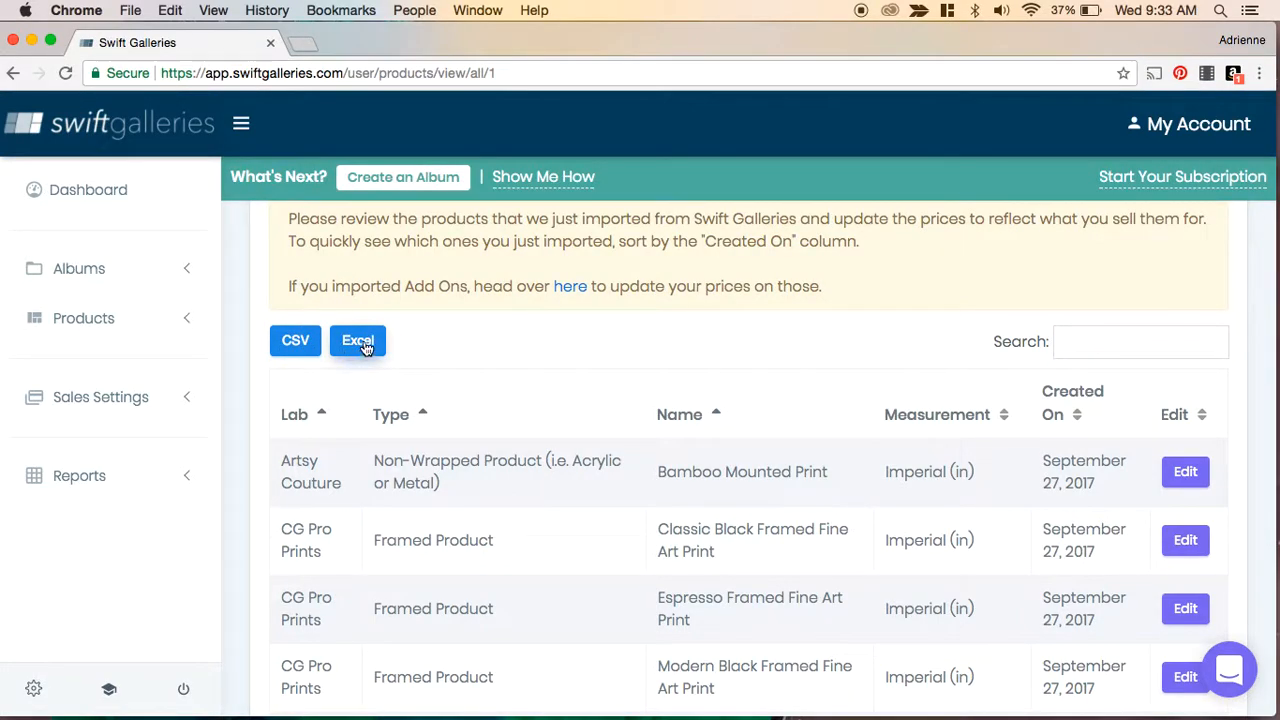
click(370, 346)
scroll(603, 389, up, 3)
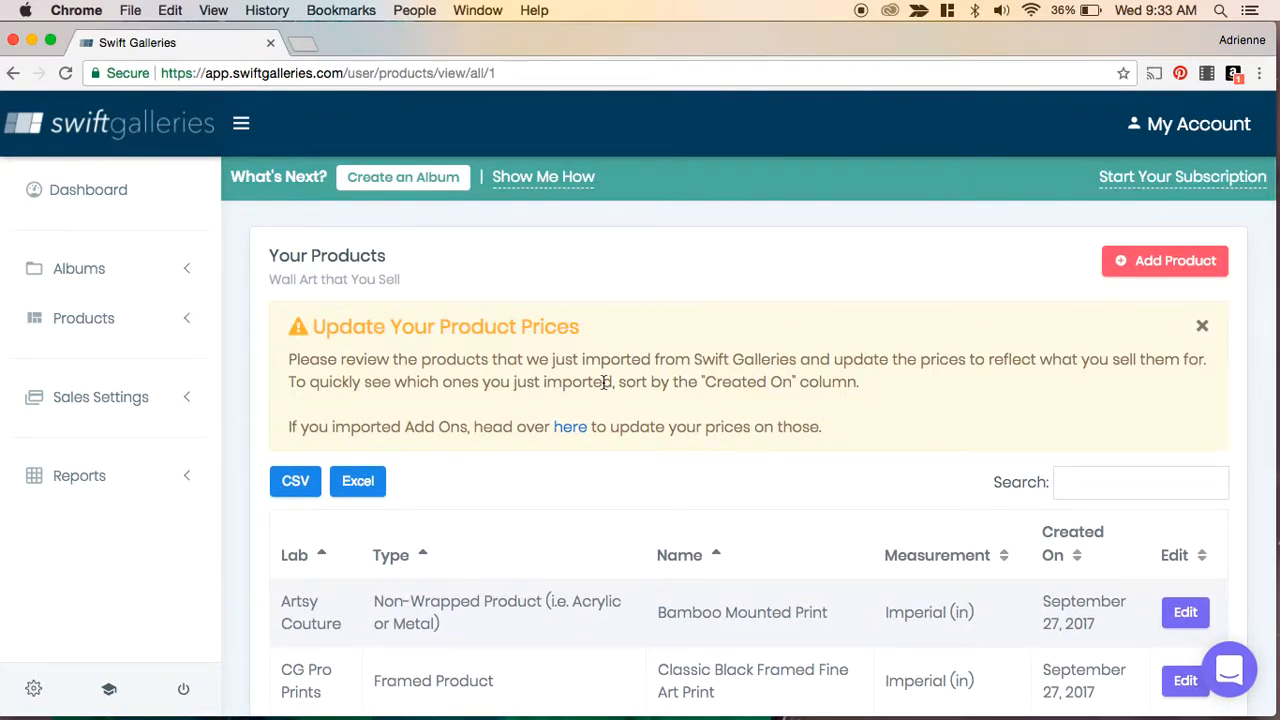
- Open the Swift Galleries add-on import list and select the 6x6 Photo Cube add-on
click(85, 319)
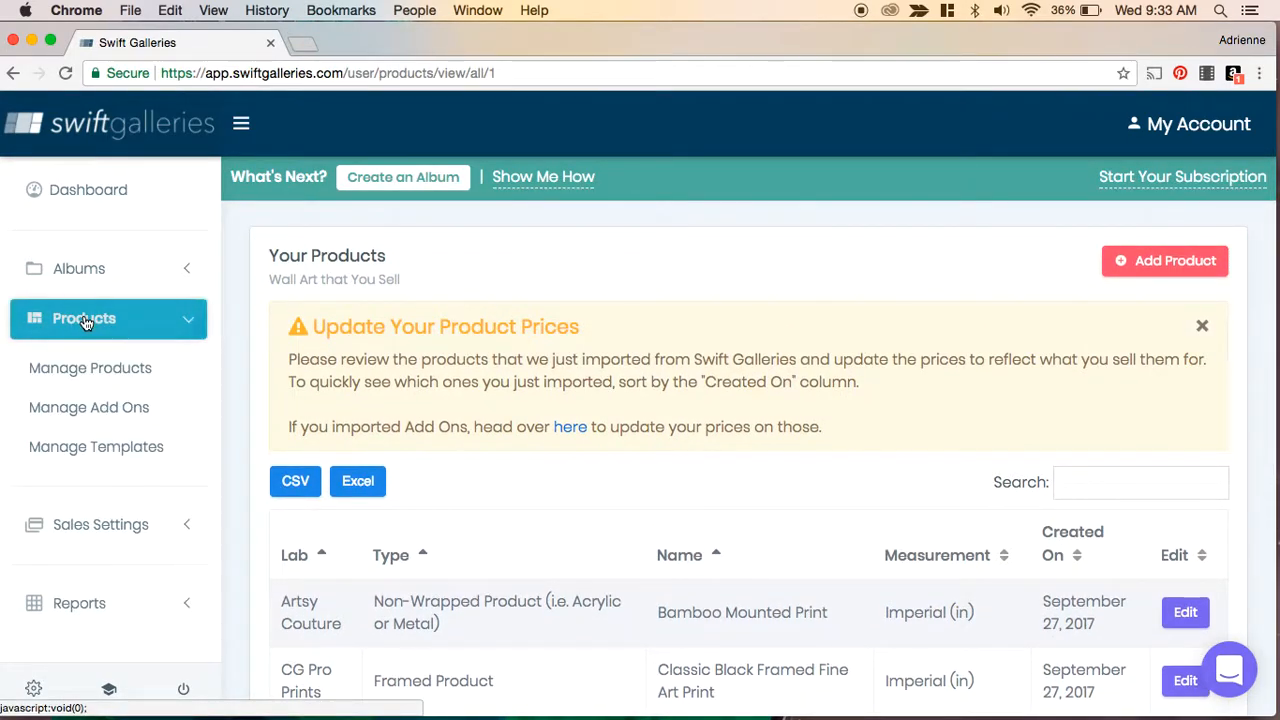
click(85, 413)
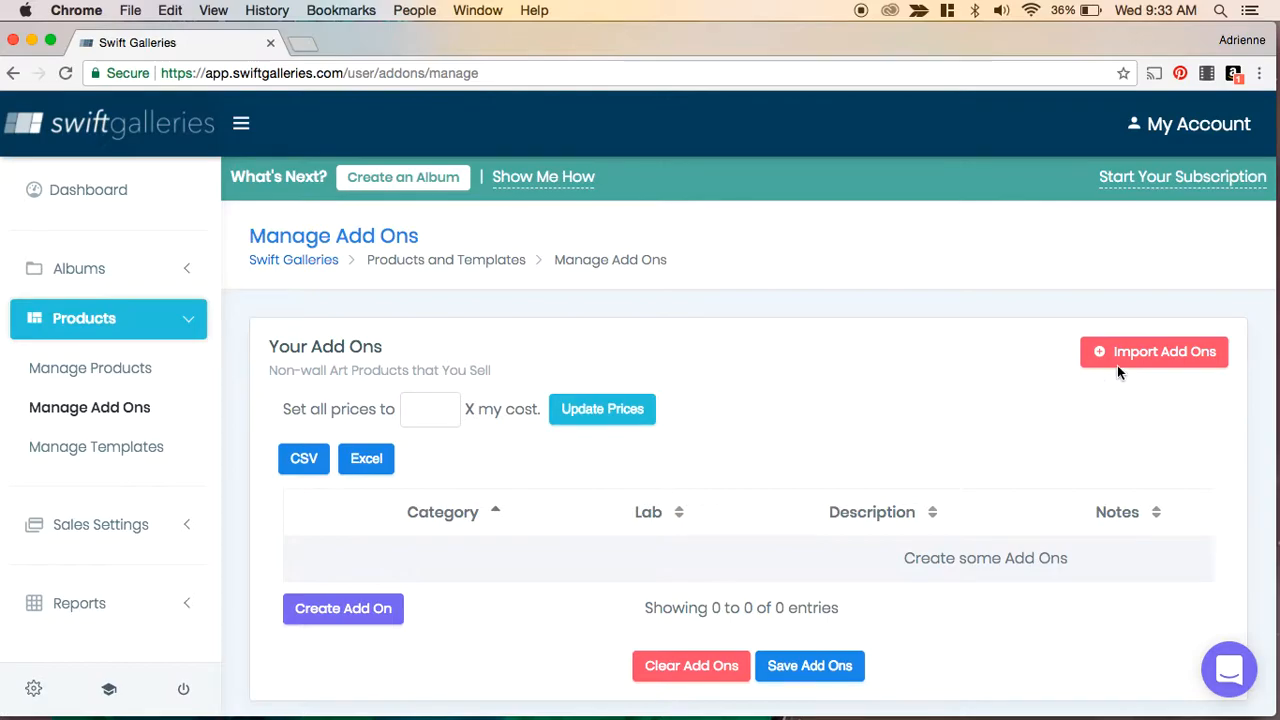
click(1146, 355)
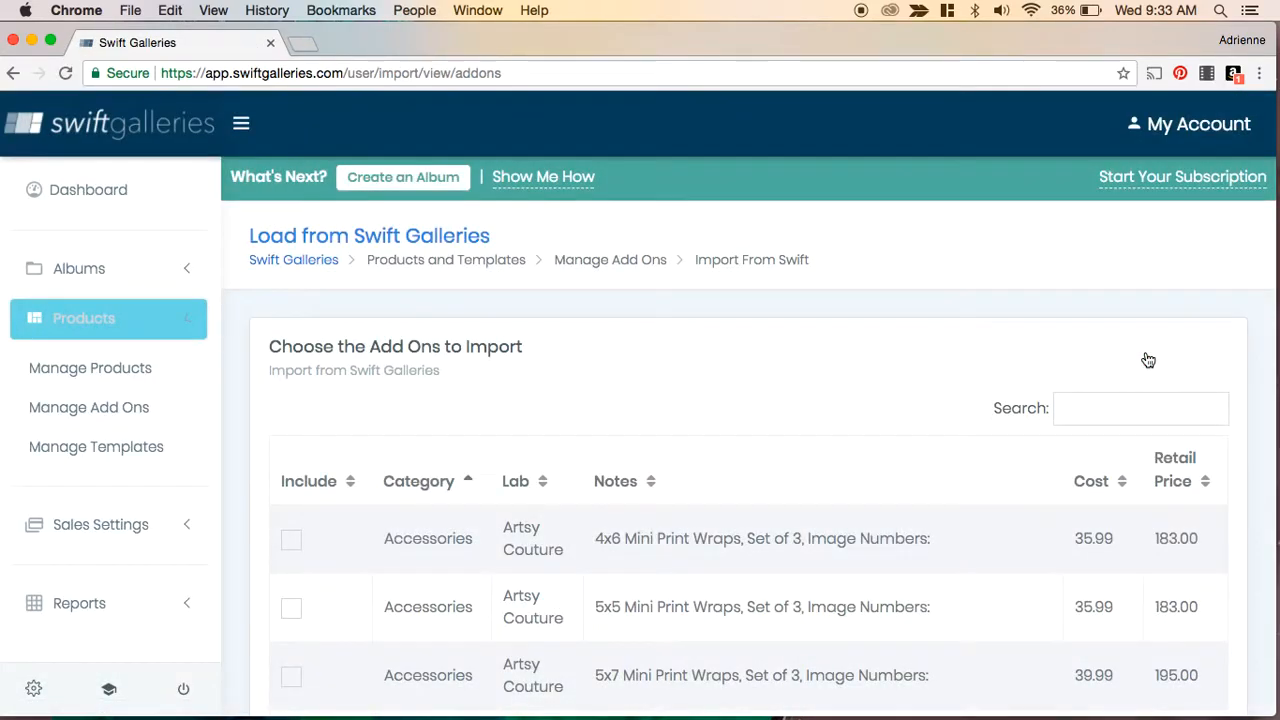
scroll(843, 408, down, 1)
scroll(843, 408, down, 5)
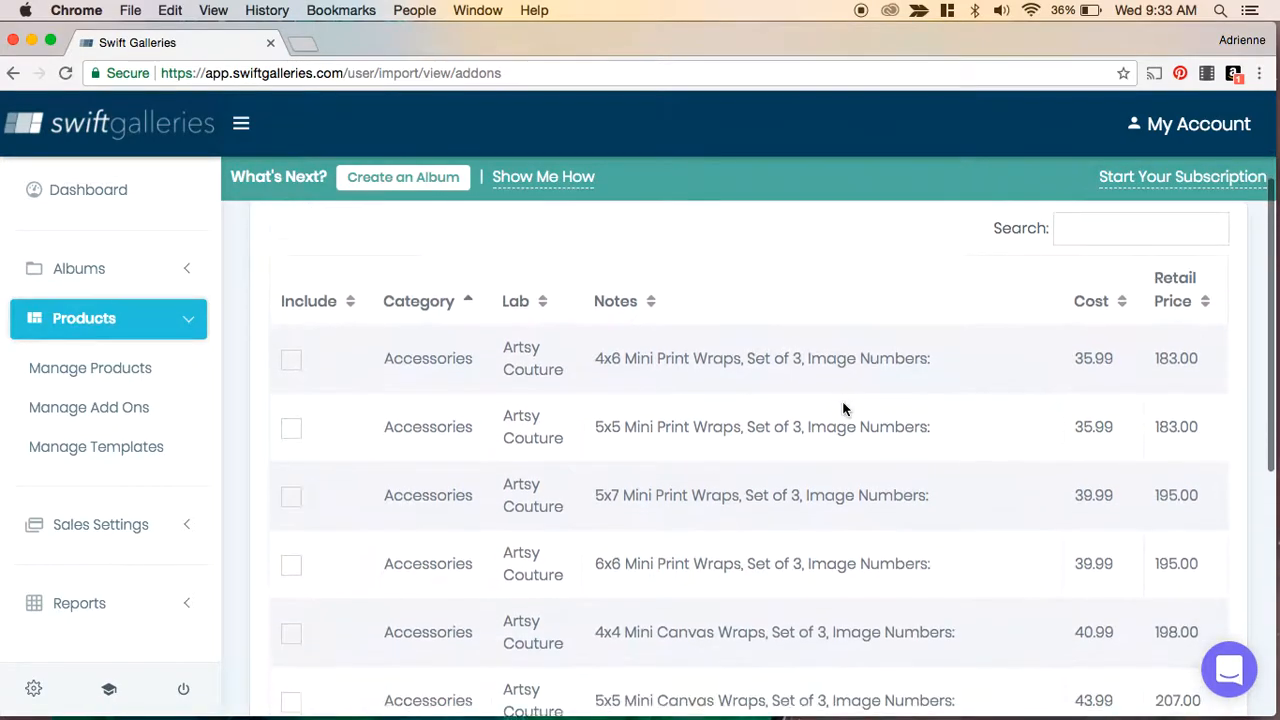
scroll(843, 408, down, 5)
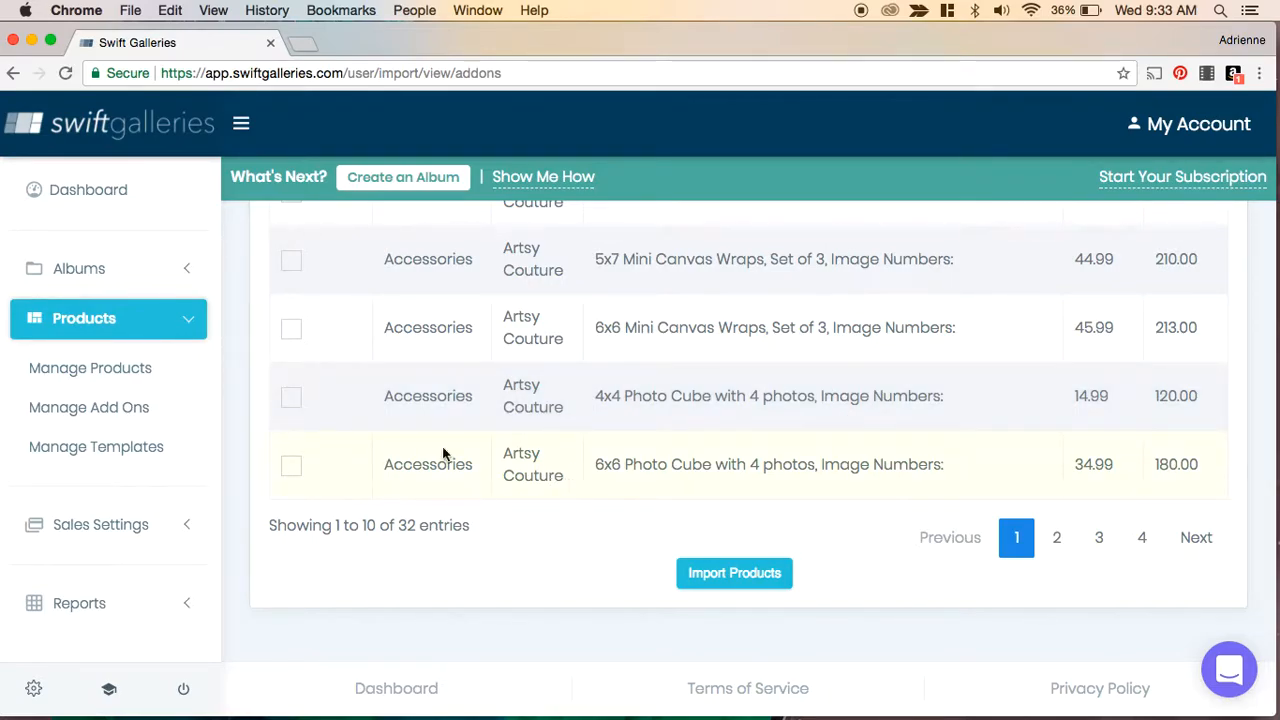
click(291, 468)
- Also select the 4x5.5 Postcards and 12x12 Fine Art Album add-ons and import the selection
click(1058, 541)
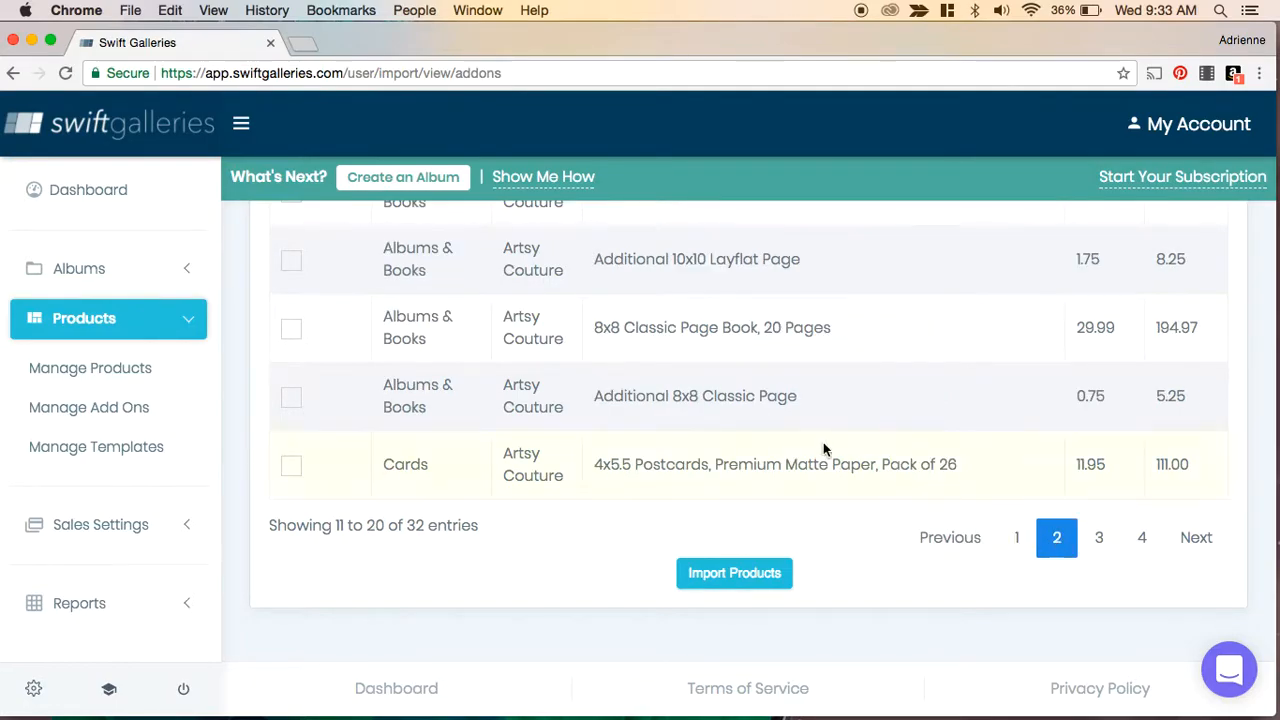
scroll(809, 437, up, 2)
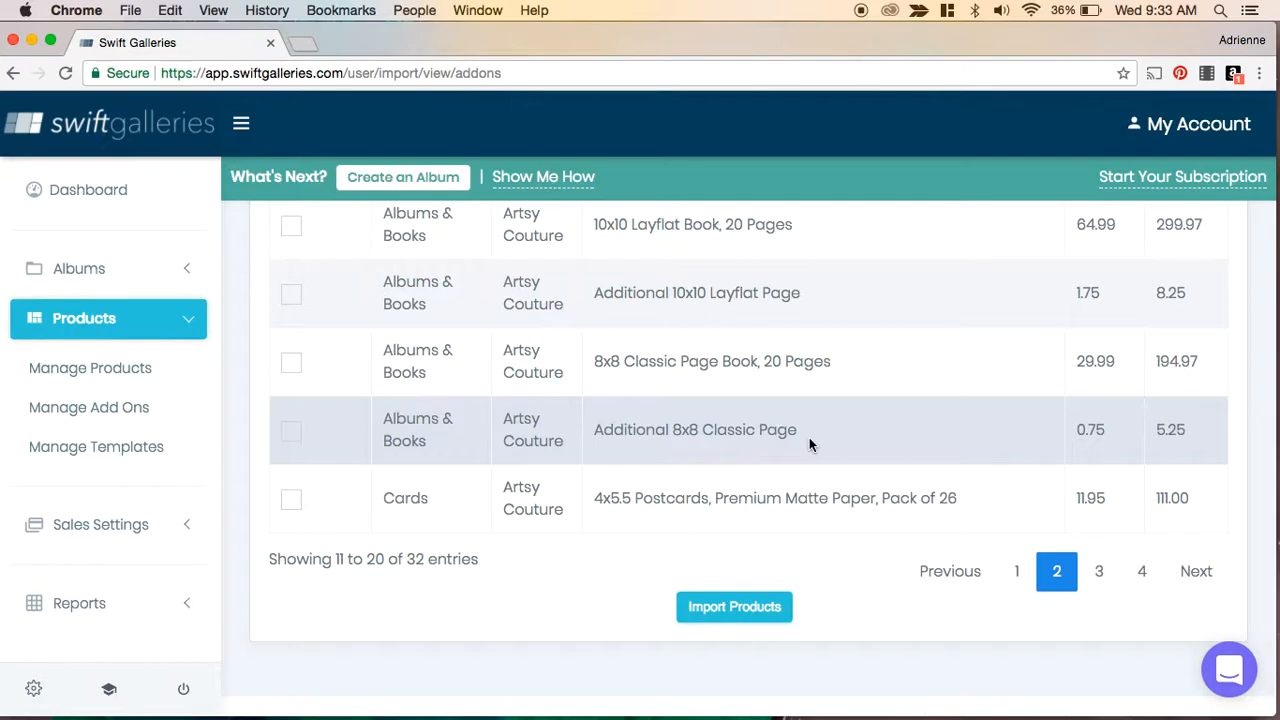
scroll(810, 444, down, 1)
click(291, 478)
scroll(662, 402, up, 3)
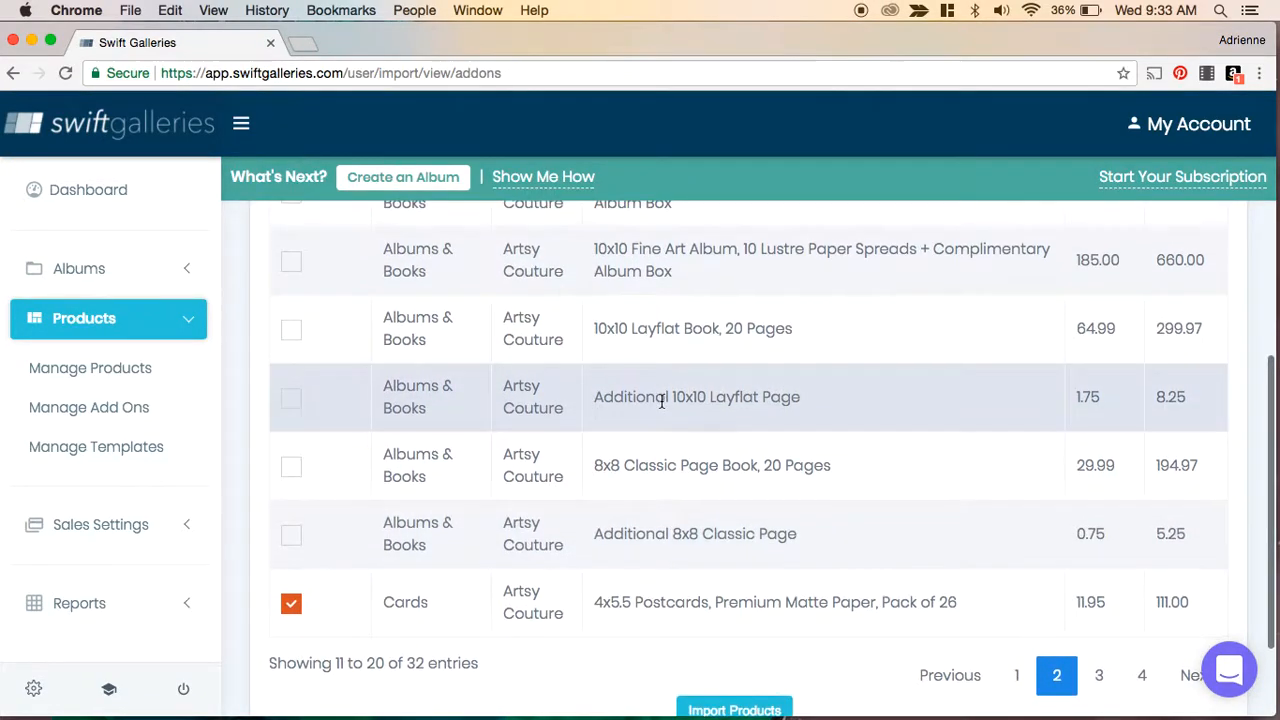
scroll(662, 402, up, 2)
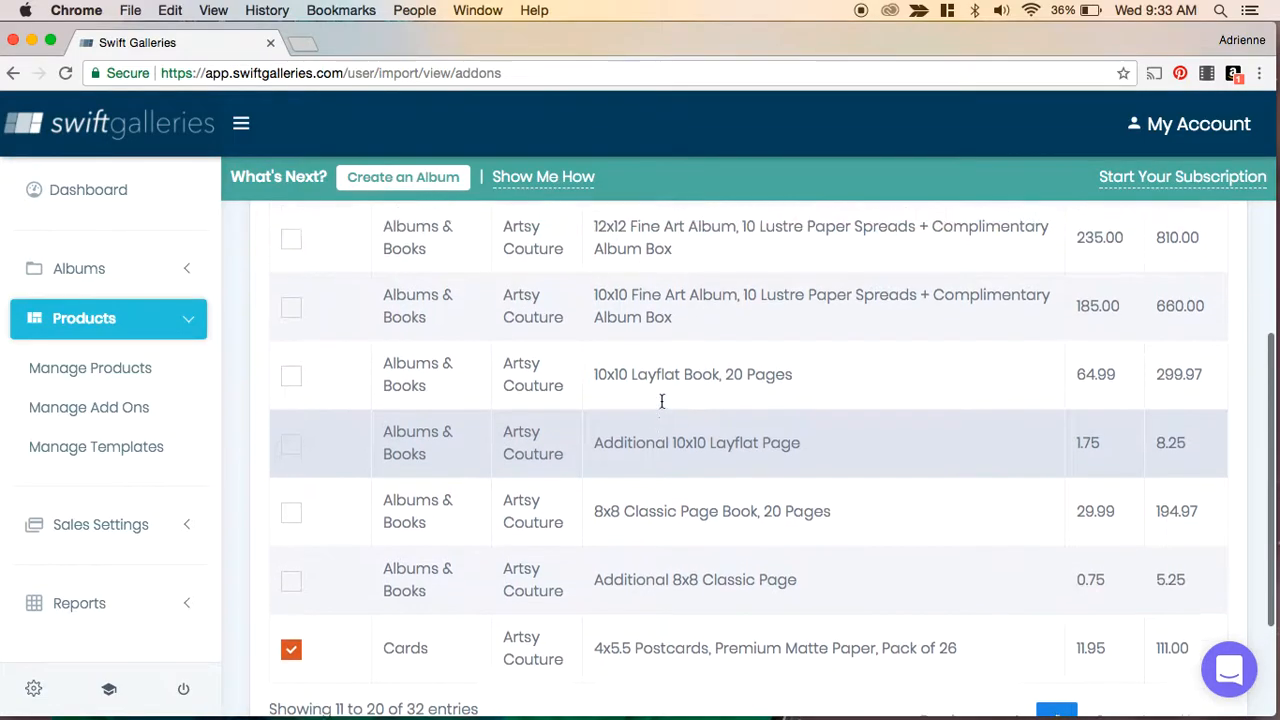
scroll(661, 401, up, 3)
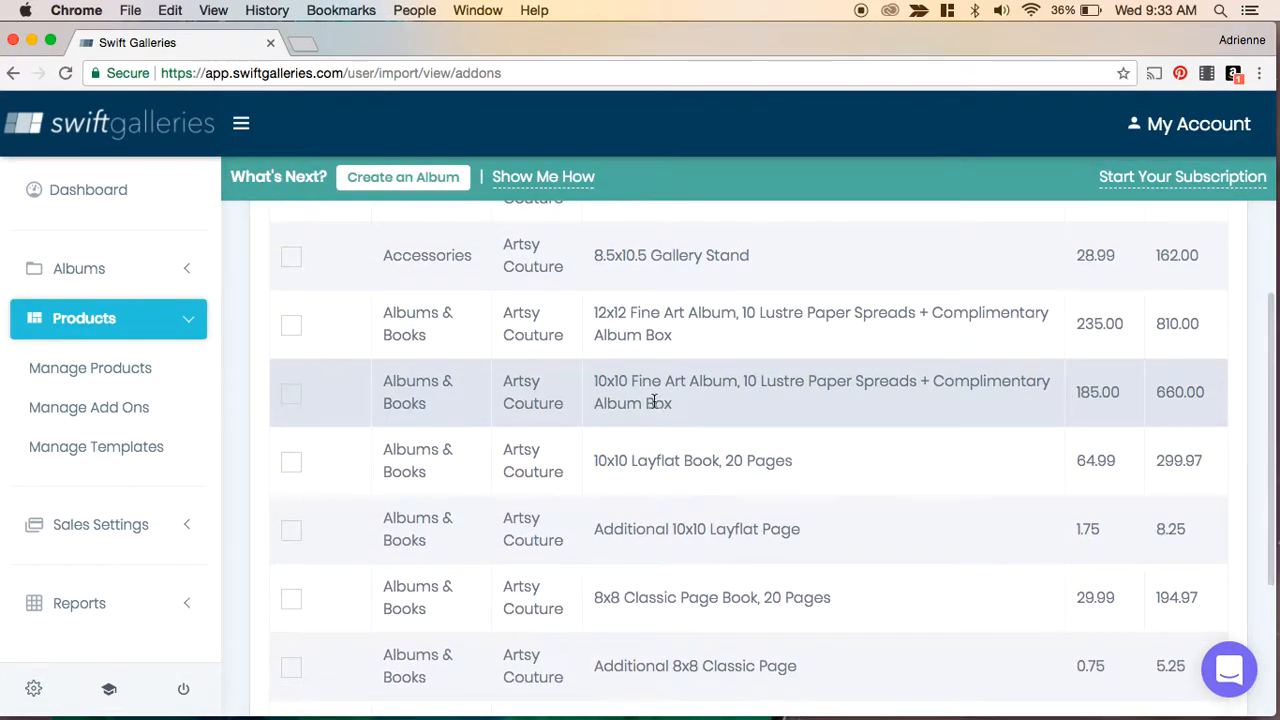
click(291, 324)
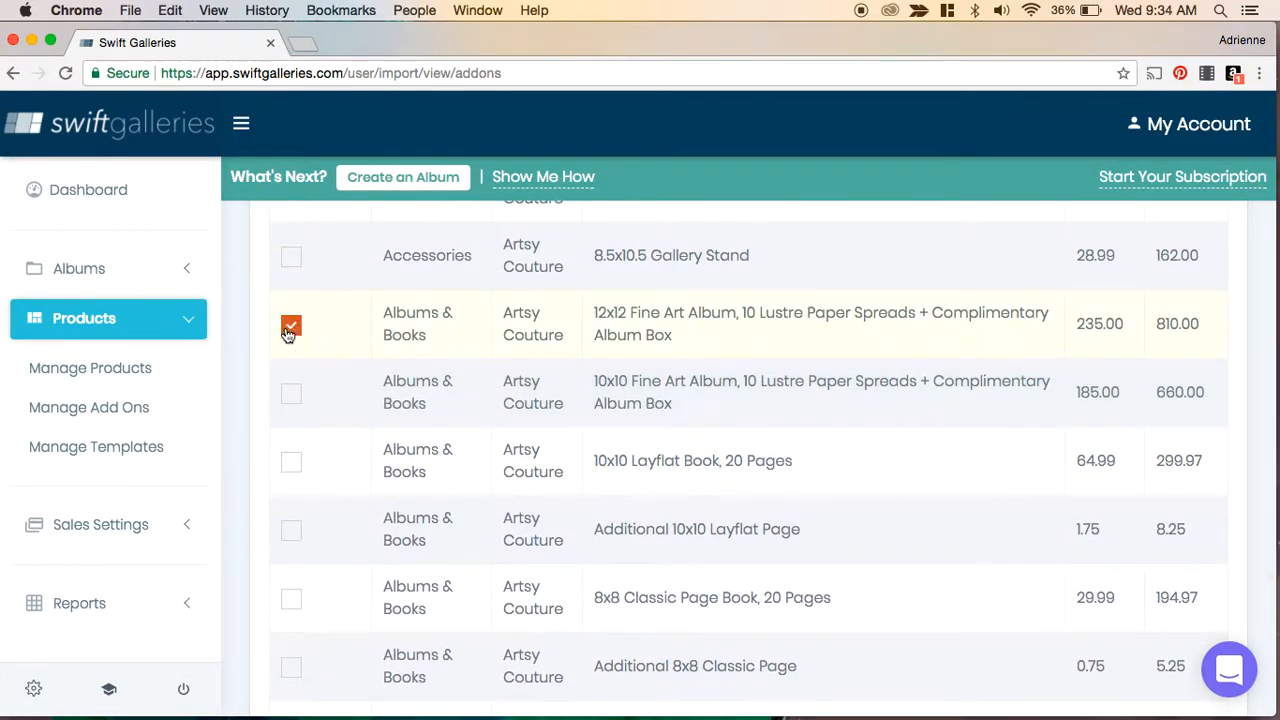
scroll(620, 432, down, 5)
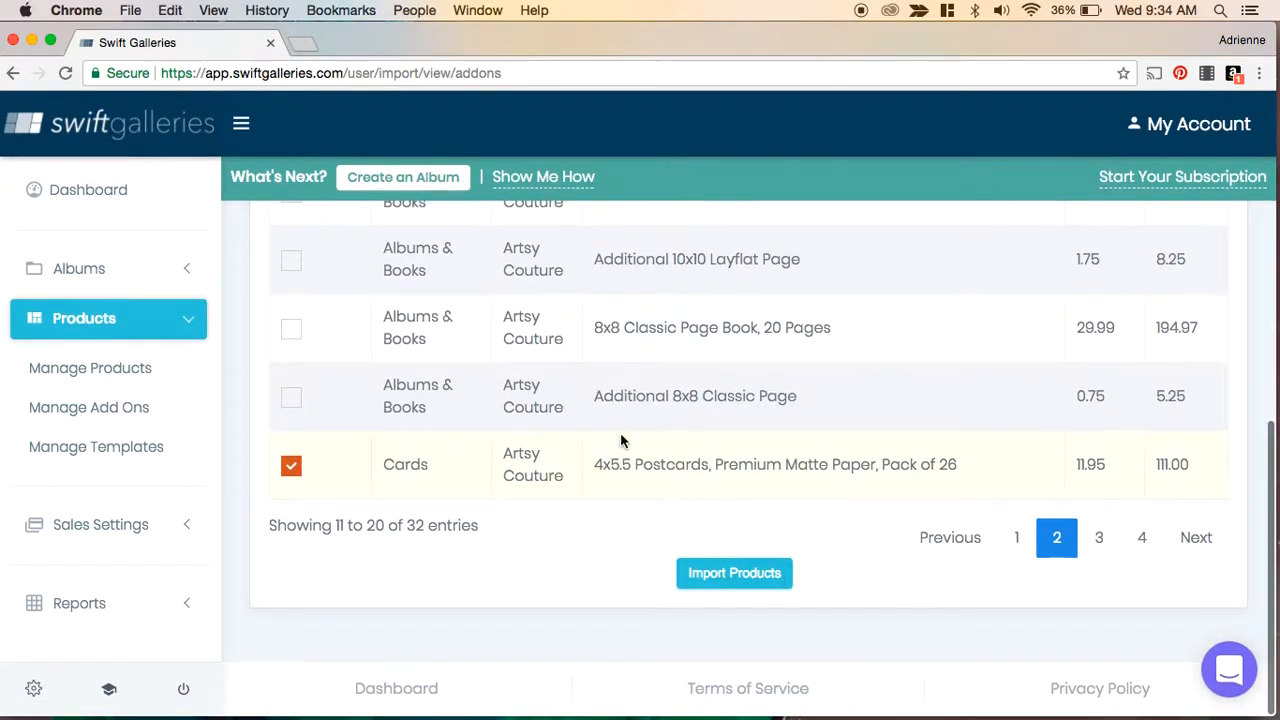
click(738, 576)
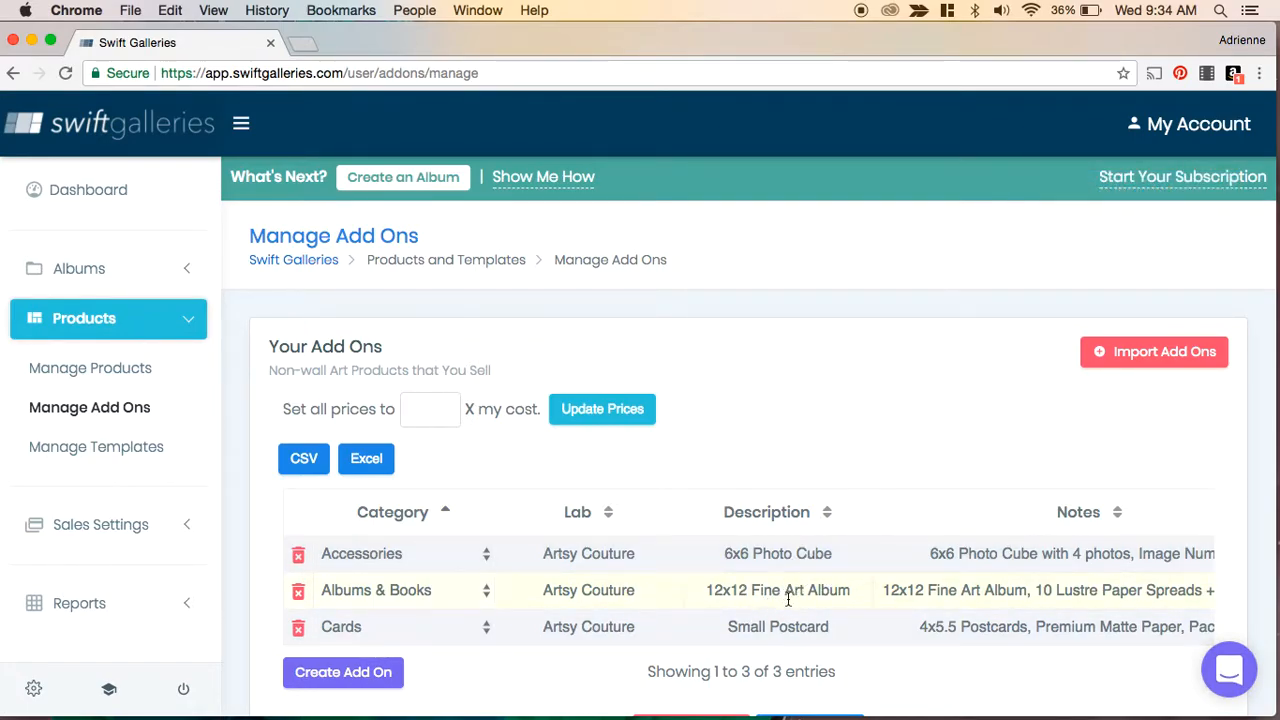
- Review the imported add-ons' categories, descriptions, notes, costs and retail prices
scroll(788, 598, down, 3)
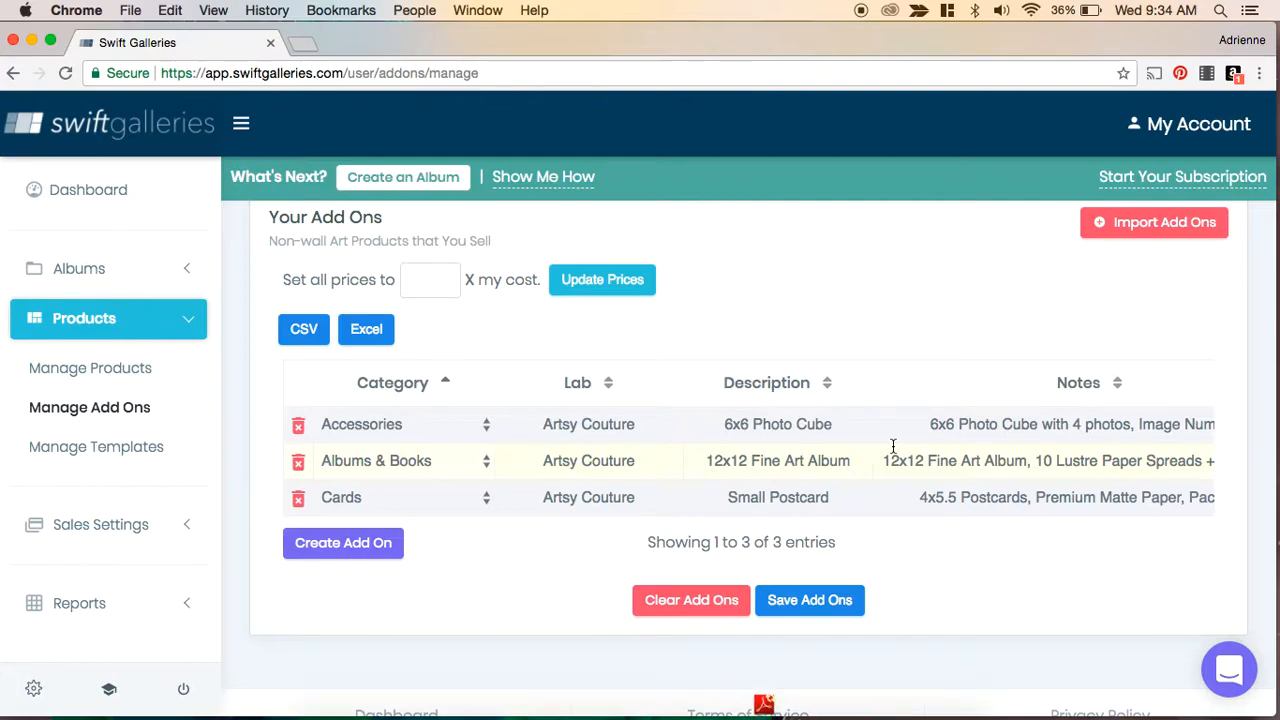
scroll(893, 445, right, 5)
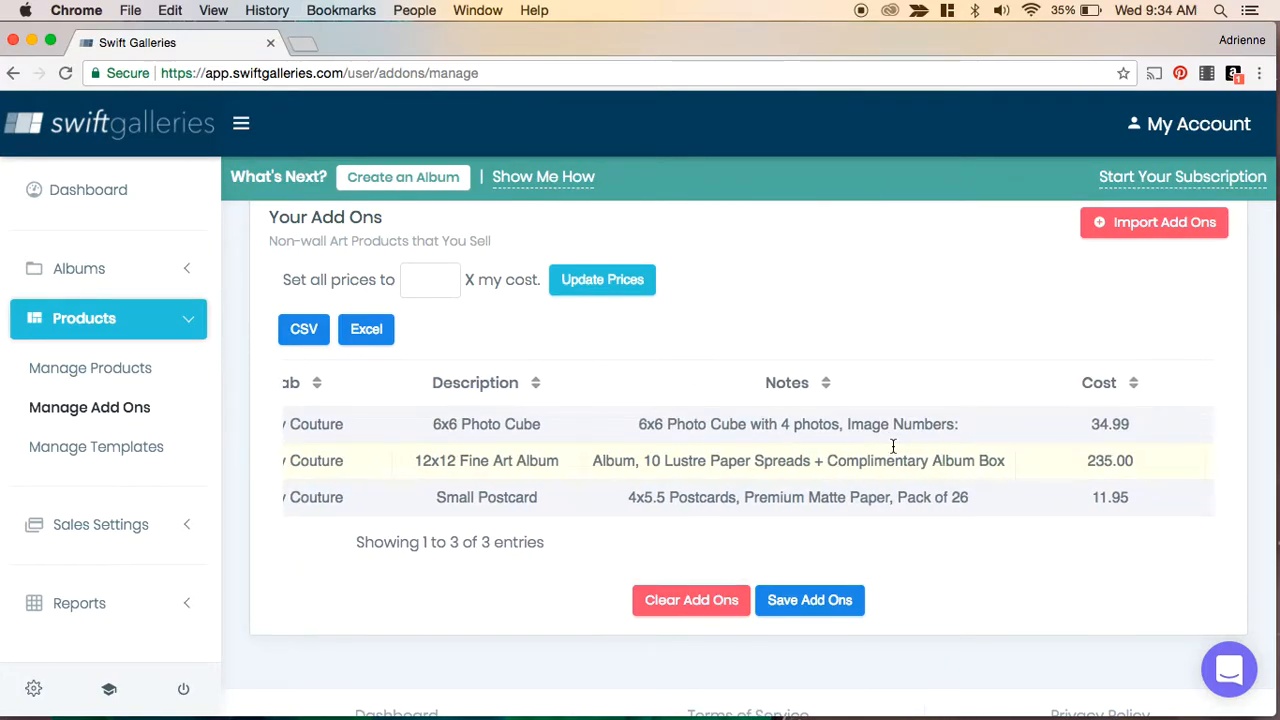
scroll(893, 445, right, 5)
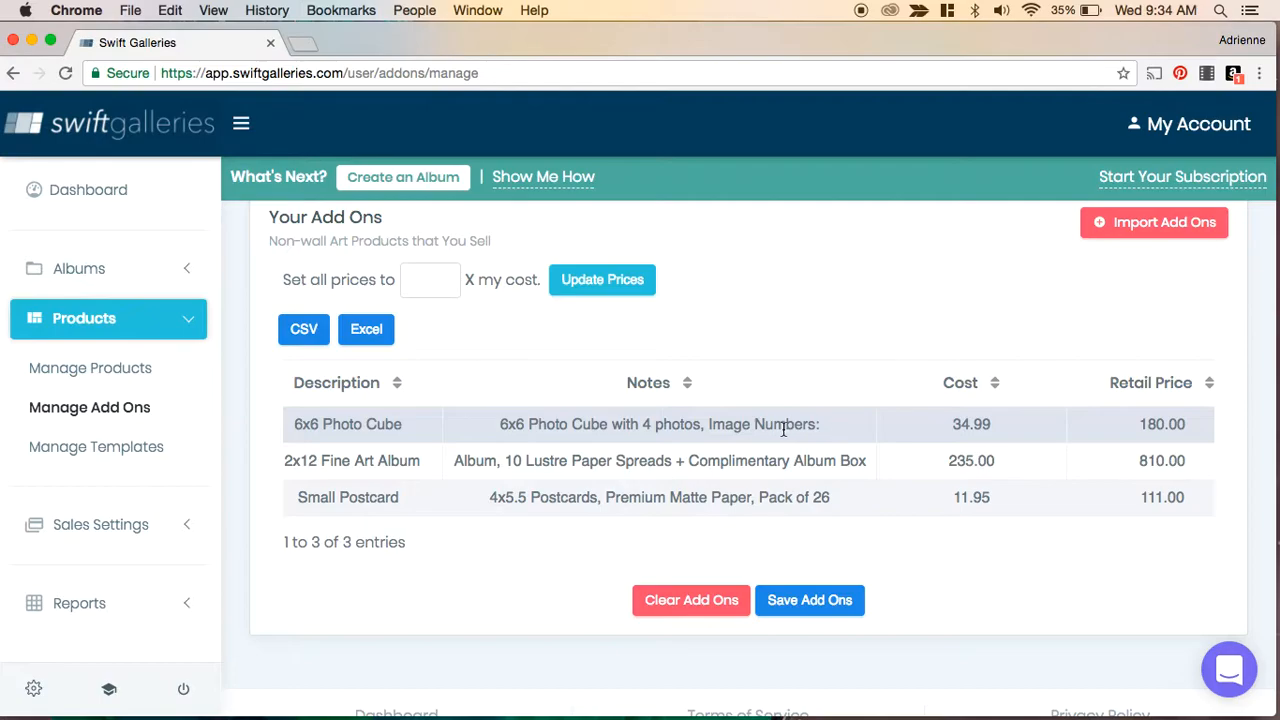
click(716, 431)
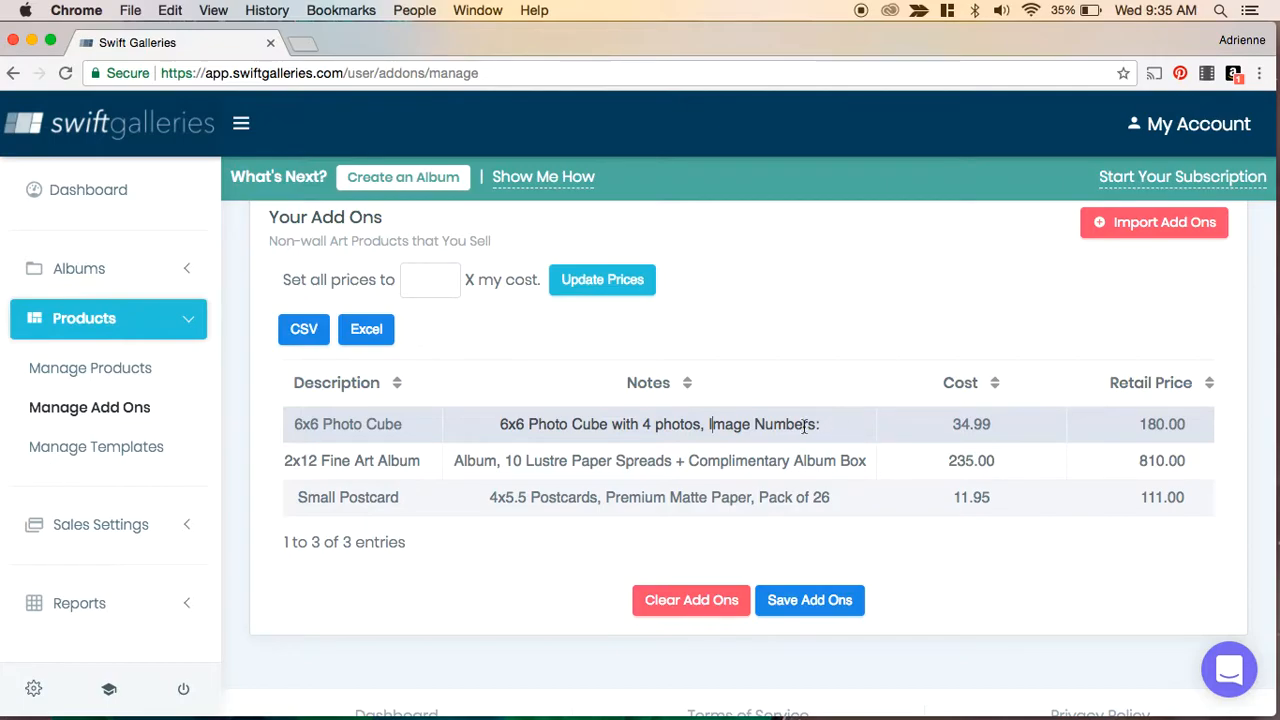
scroll(648, 443, left, 10)
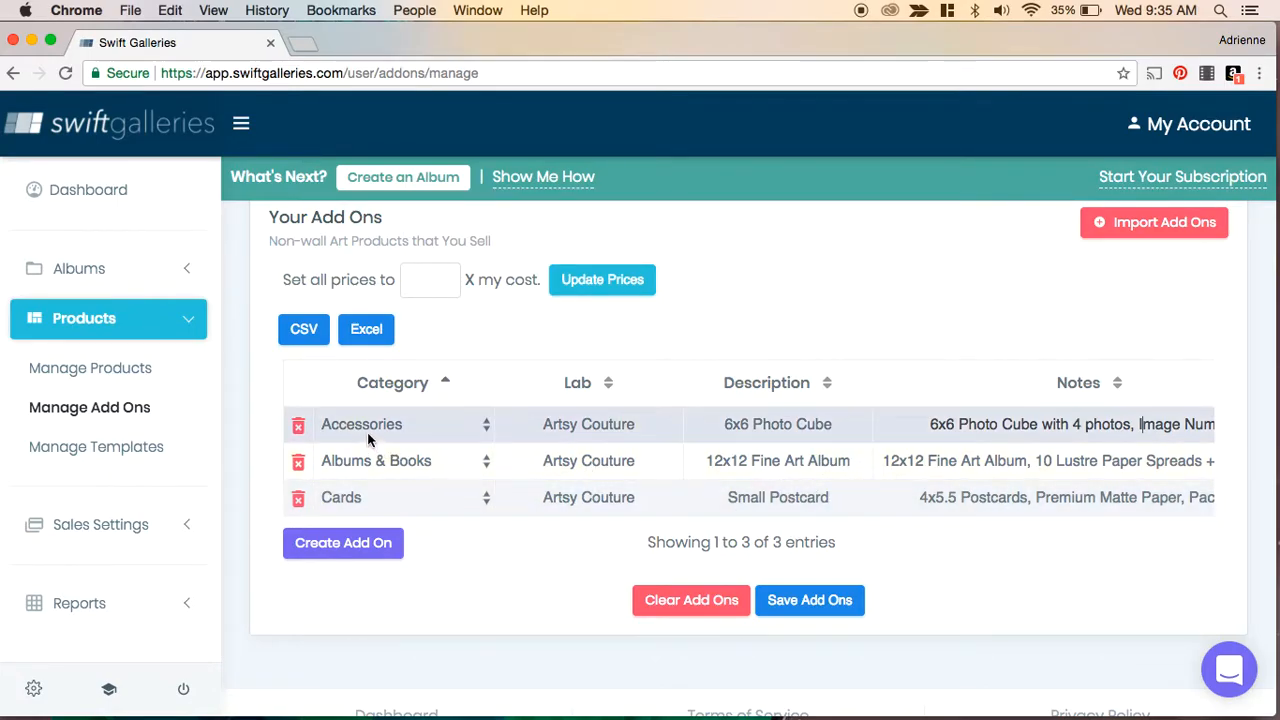
click(487, 425)
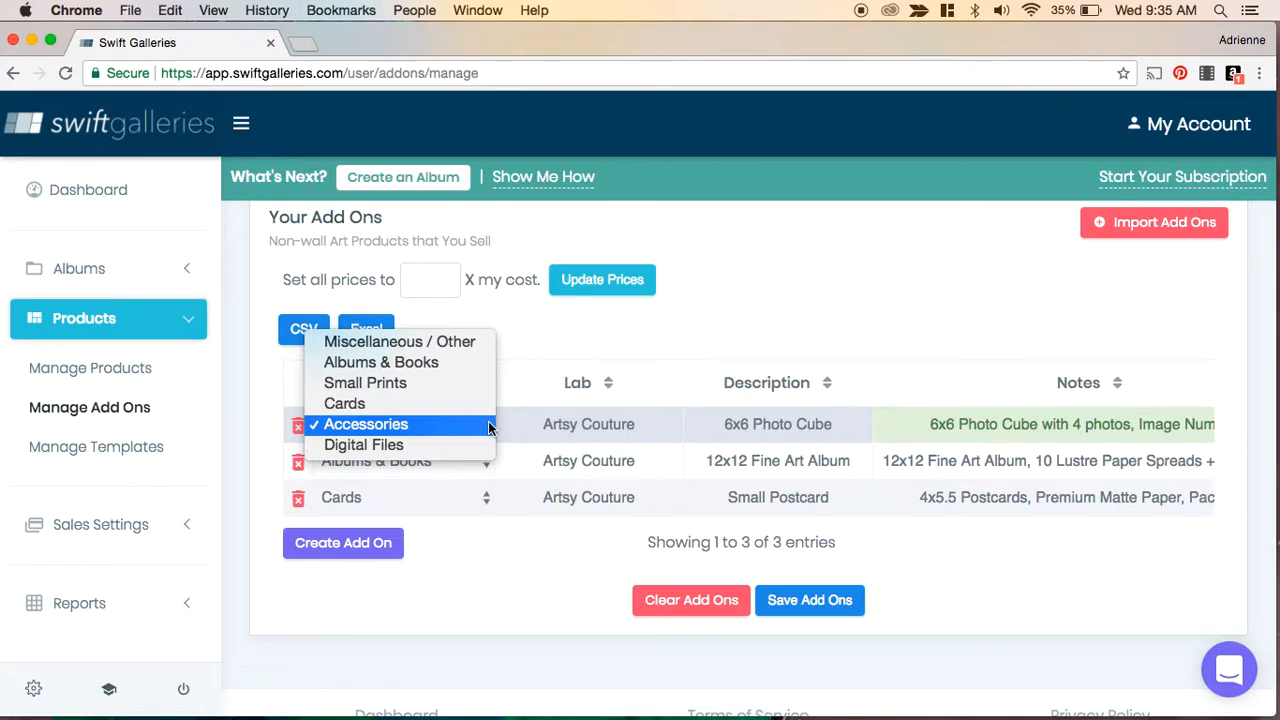
click(490, 427)
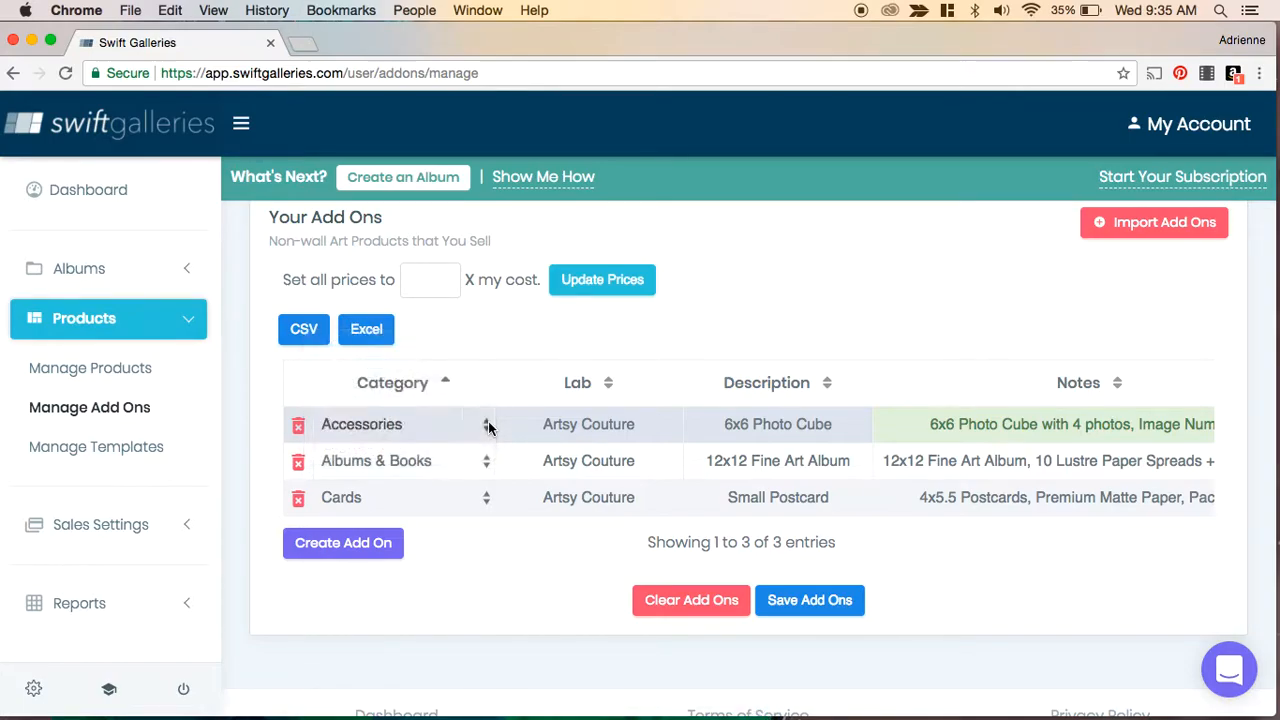
- Create a new add-on with lab My Lab and description Custom Thumb Drive
click(340, 548)
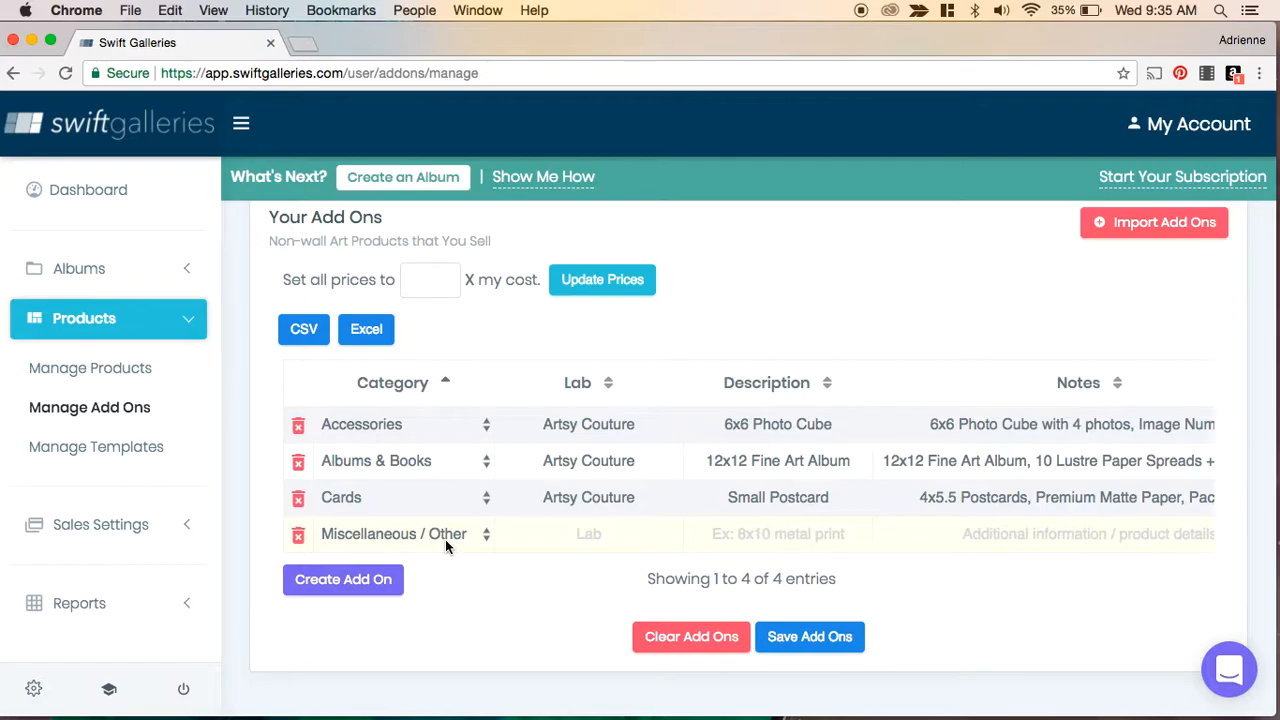
click(586, 537)
text(My Lab)
click(768, 537)
text(C)
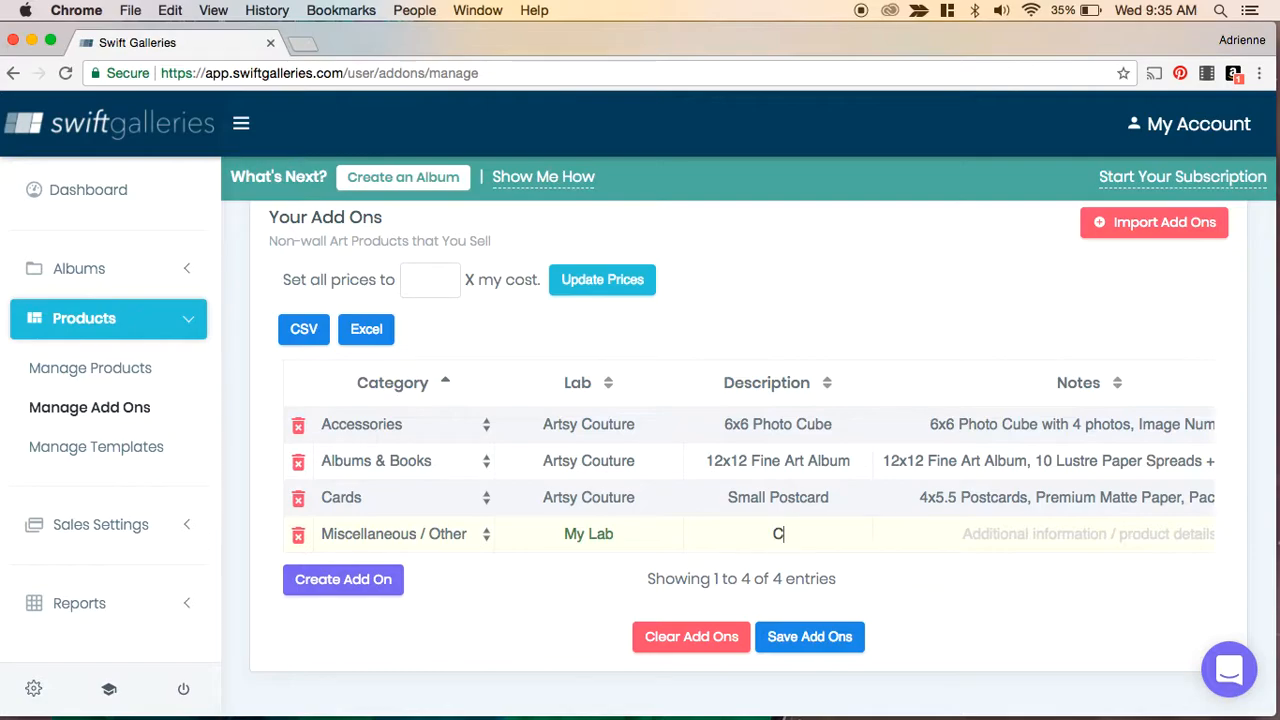
text(ustom Thumb Drive)
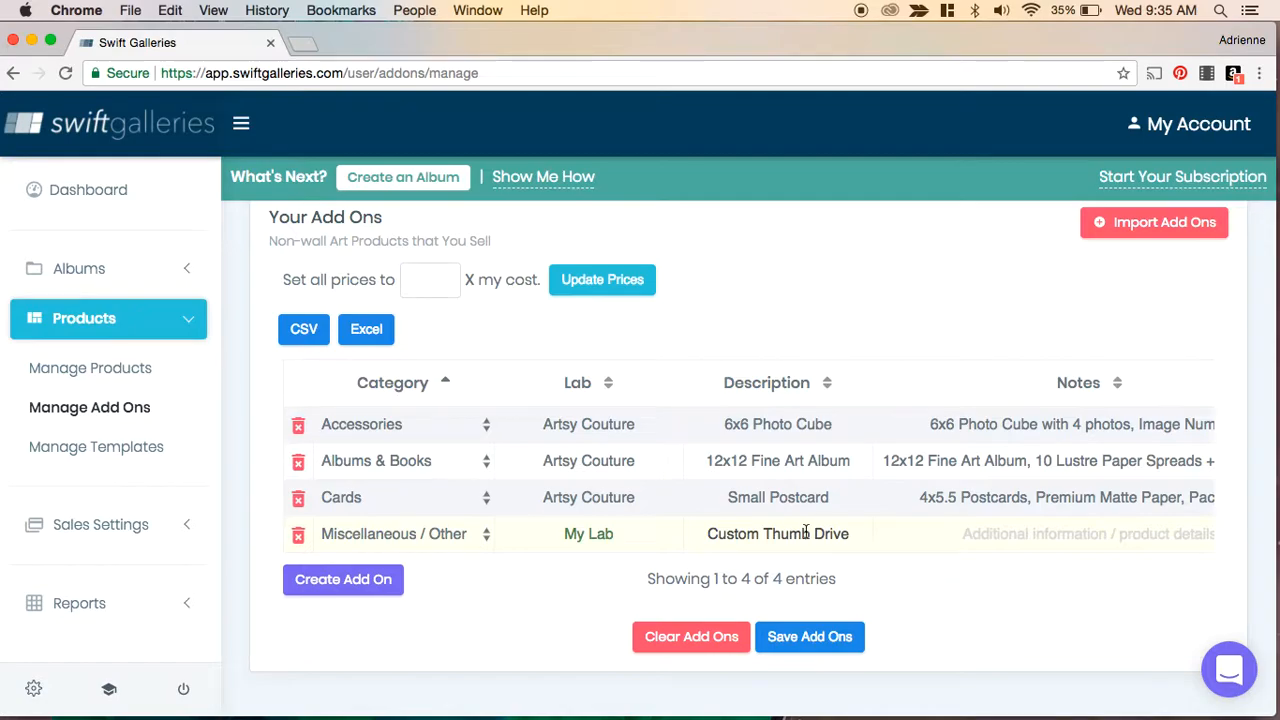
- Enter the notes "Metal Thumb Drive with one image, includes all final images from your session" for the thumb drive
scroll(799, 532, right, 3)
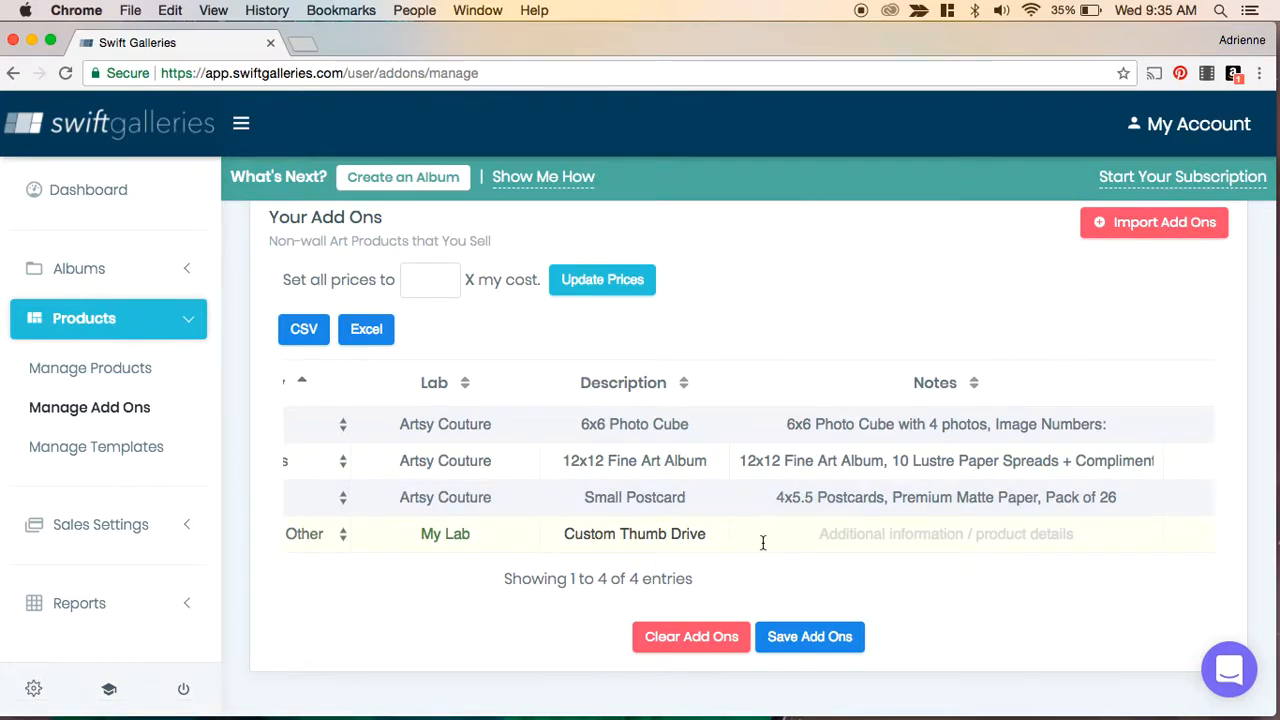
click(869, 534)
text(Met)
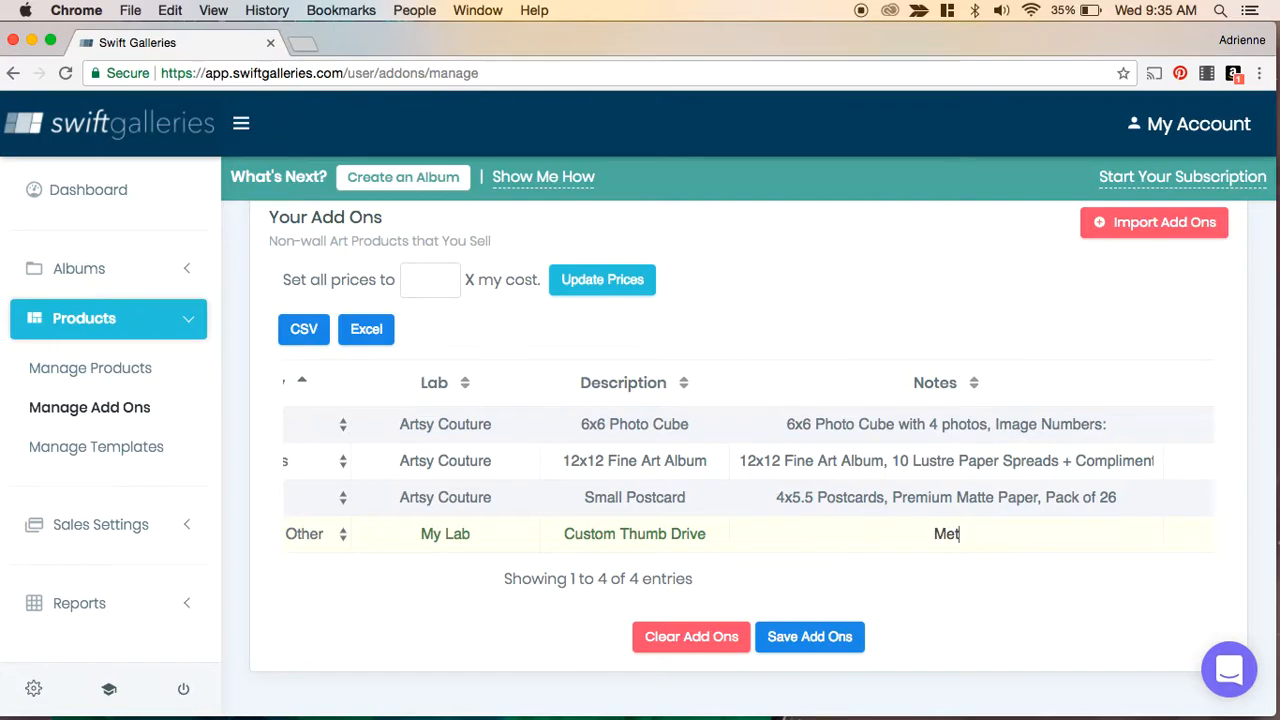
text(al Thumb )
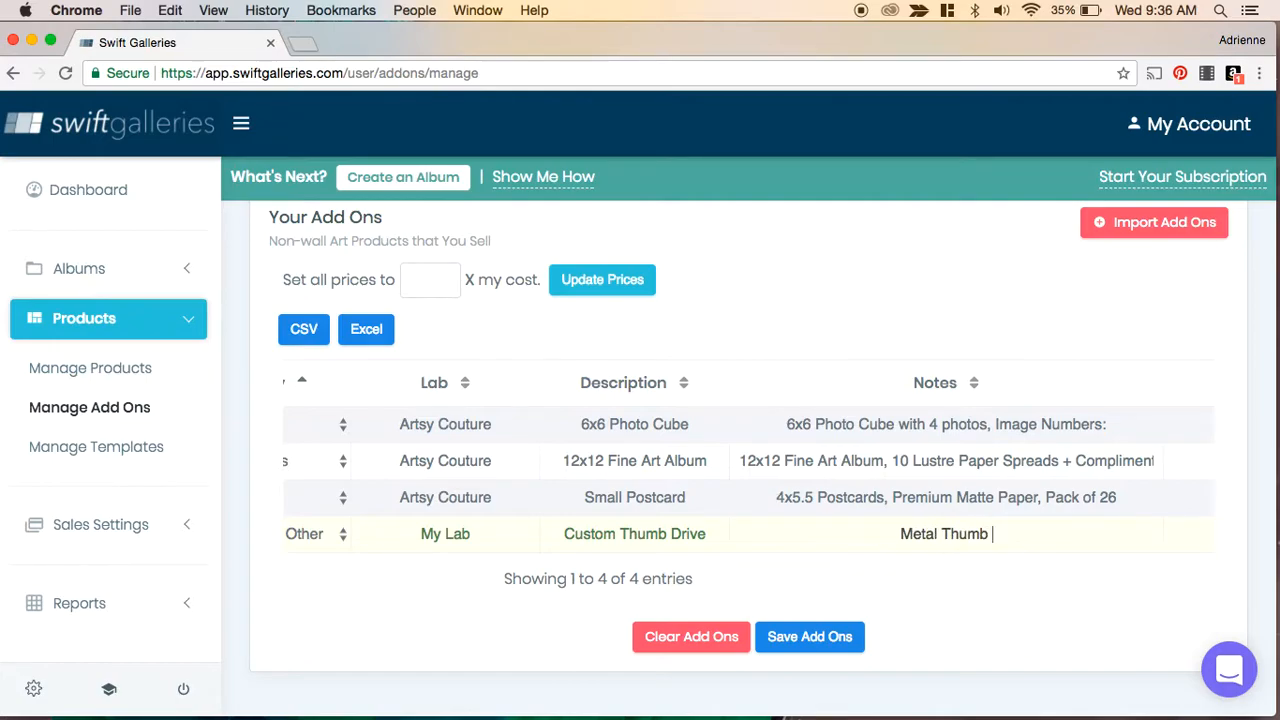
text(Drive with )
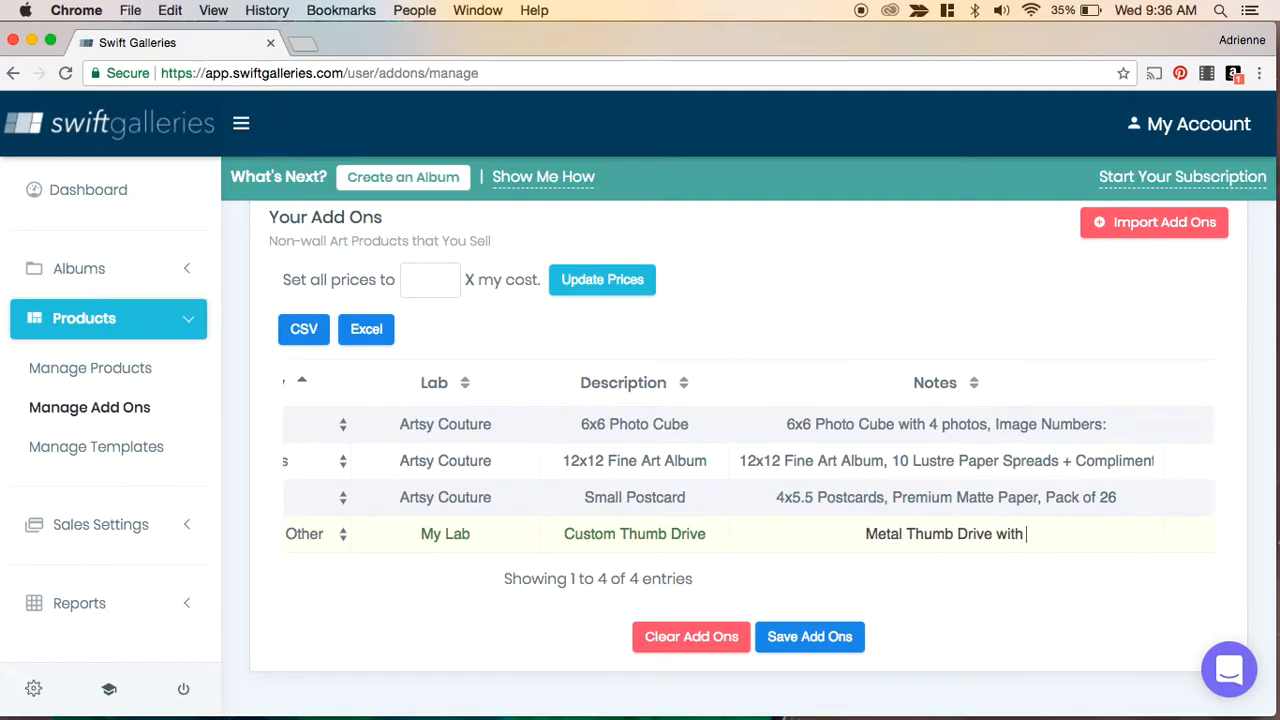
text(one image, includes all final images from your session)
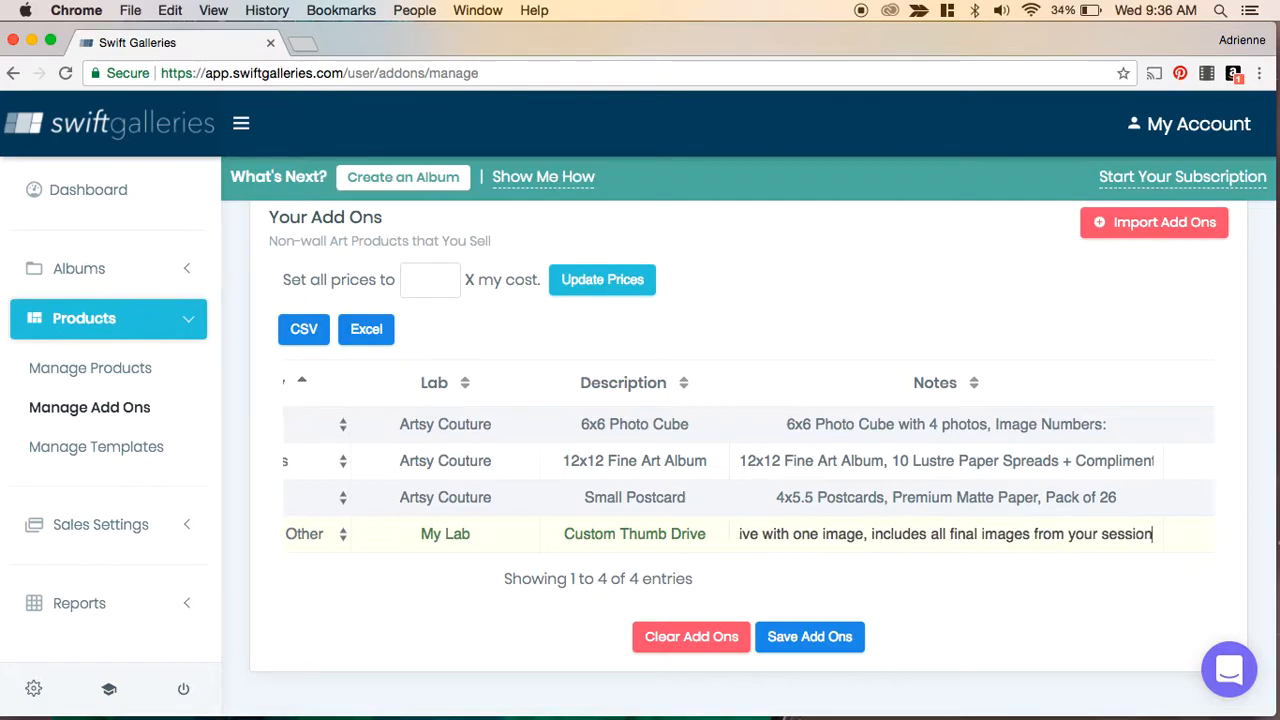
- Set the thumb drive's cost to 20 and retail price to 1250.00, then save the add-ons
scroll(1046, 503, right, 5)
click(932, 534)
text(20)
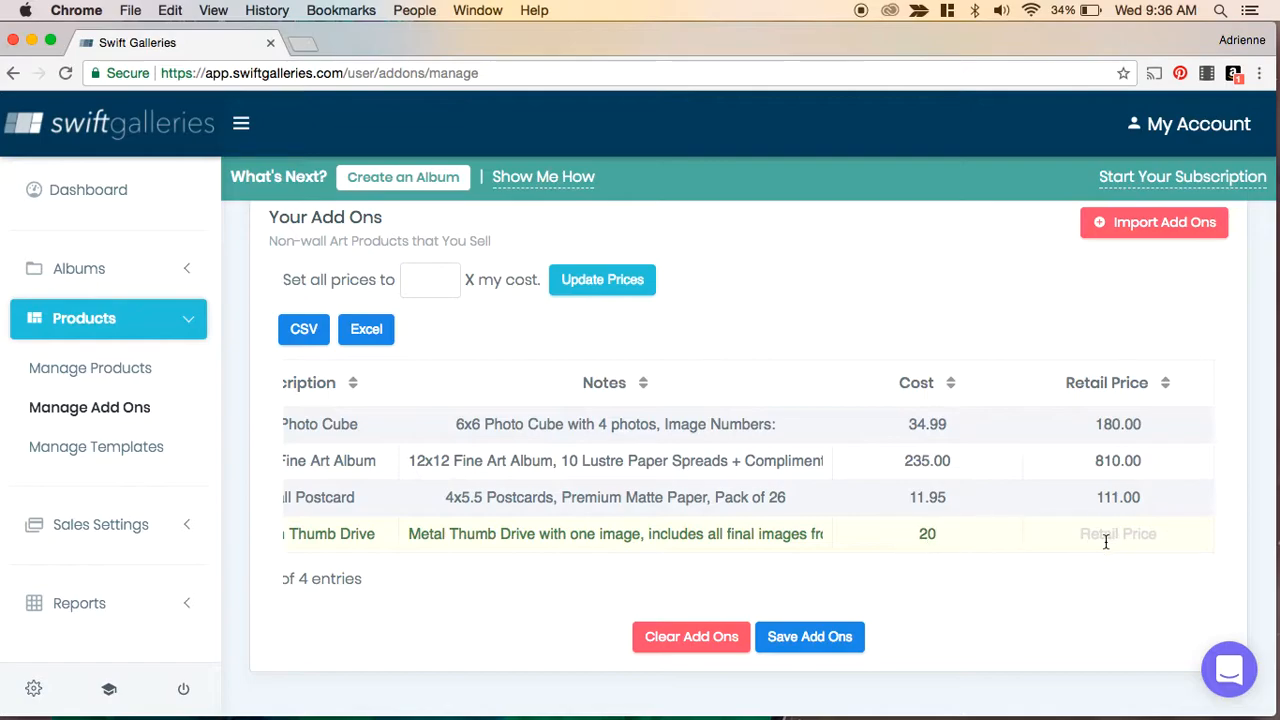
text(1250.00)
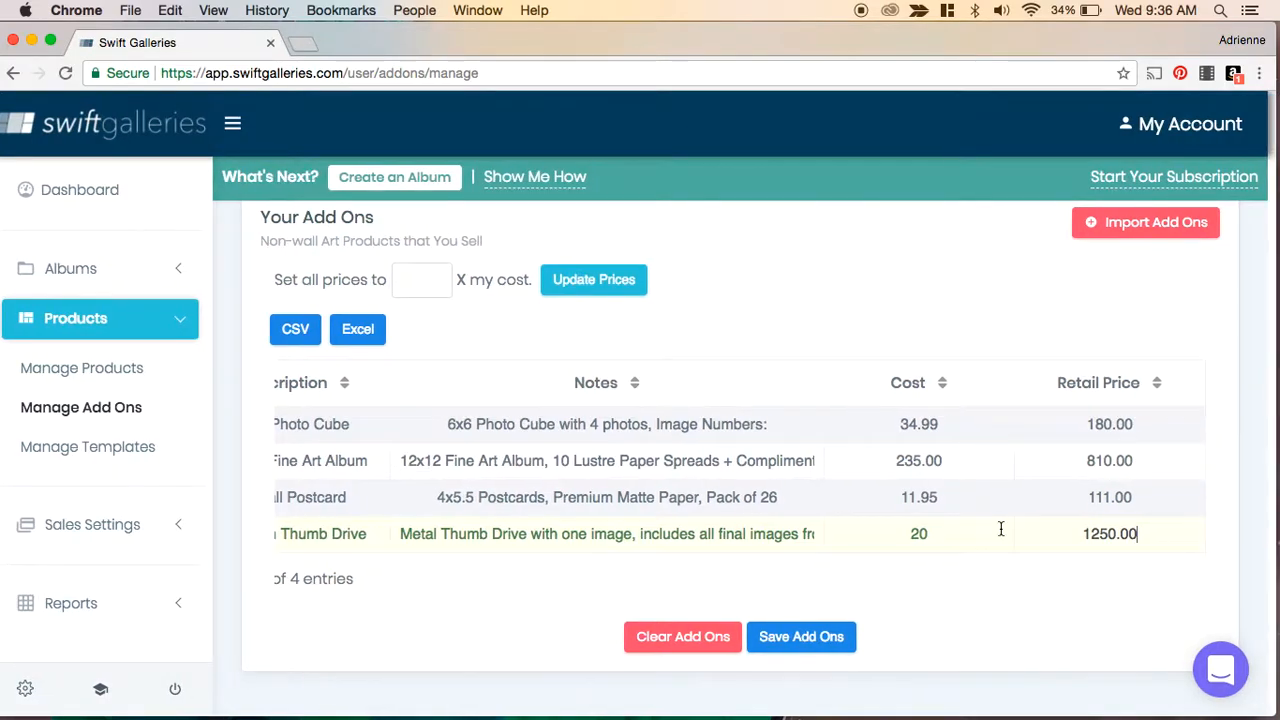
scroll(1000, 529, left, 5)
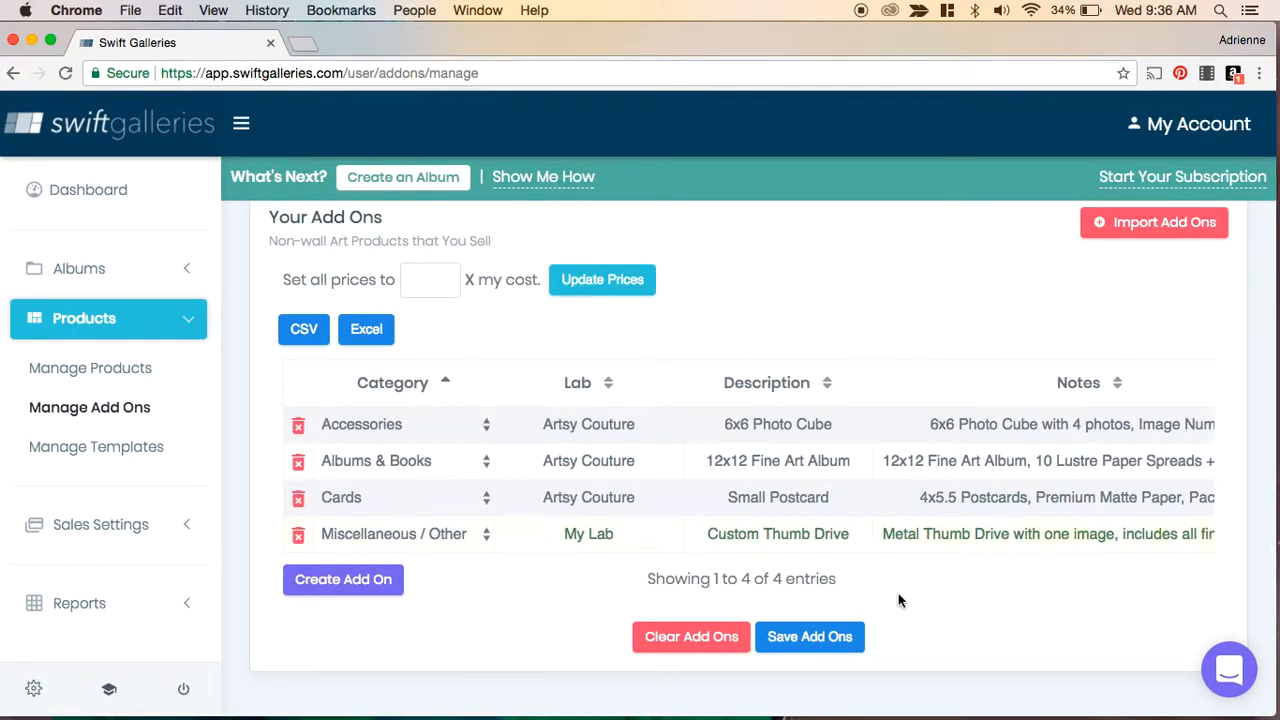
click(800, 638)
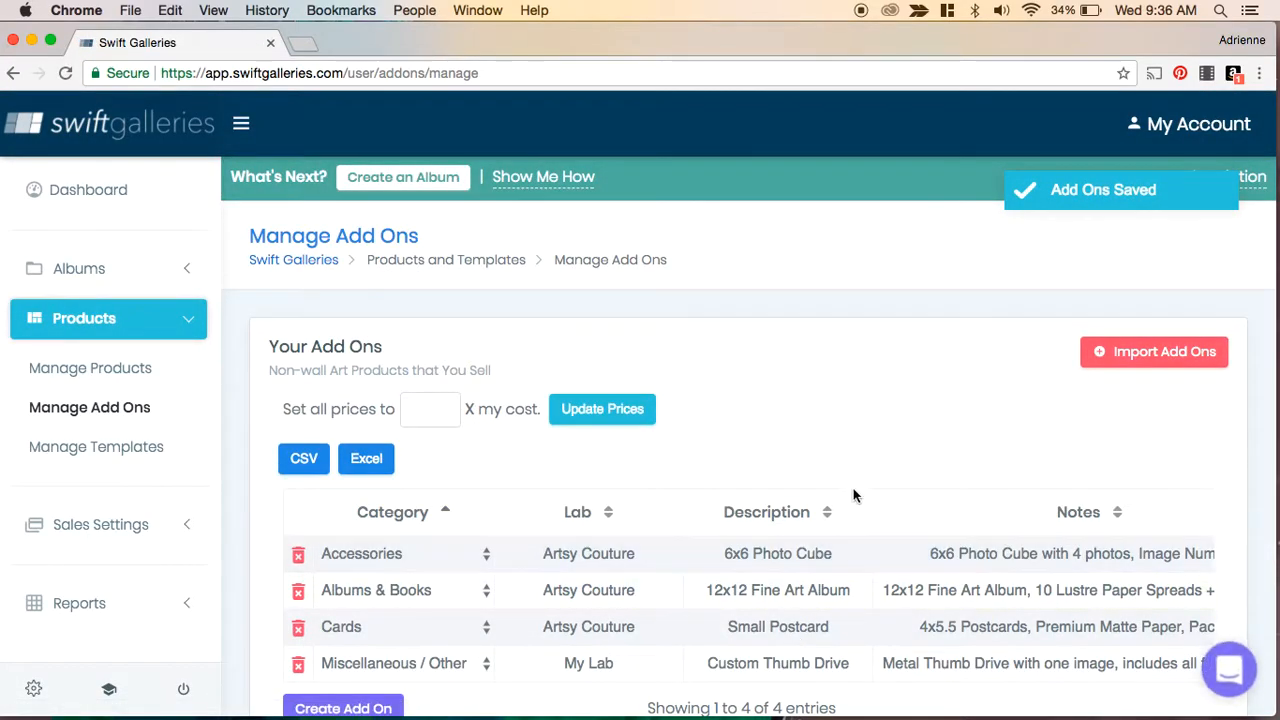
- Open Manage Templates and browse the available gallery templates
scroll(897, 354, down, 2)
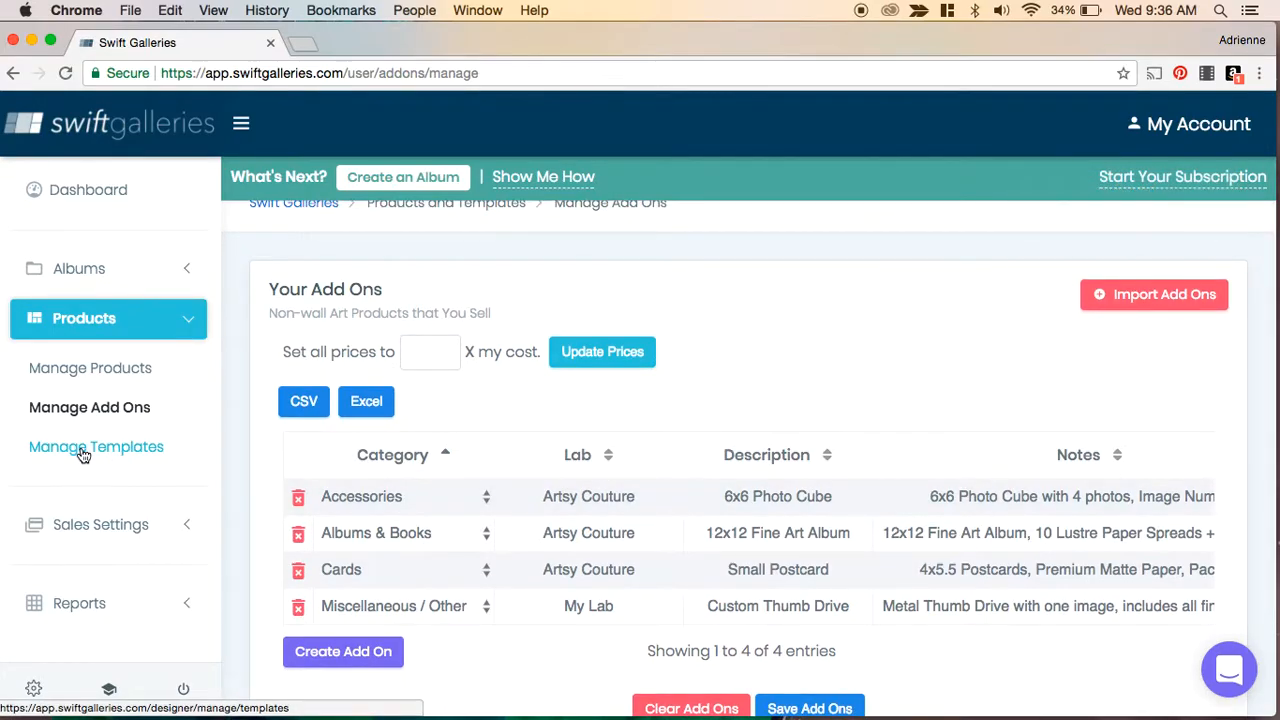
click(83, 455)
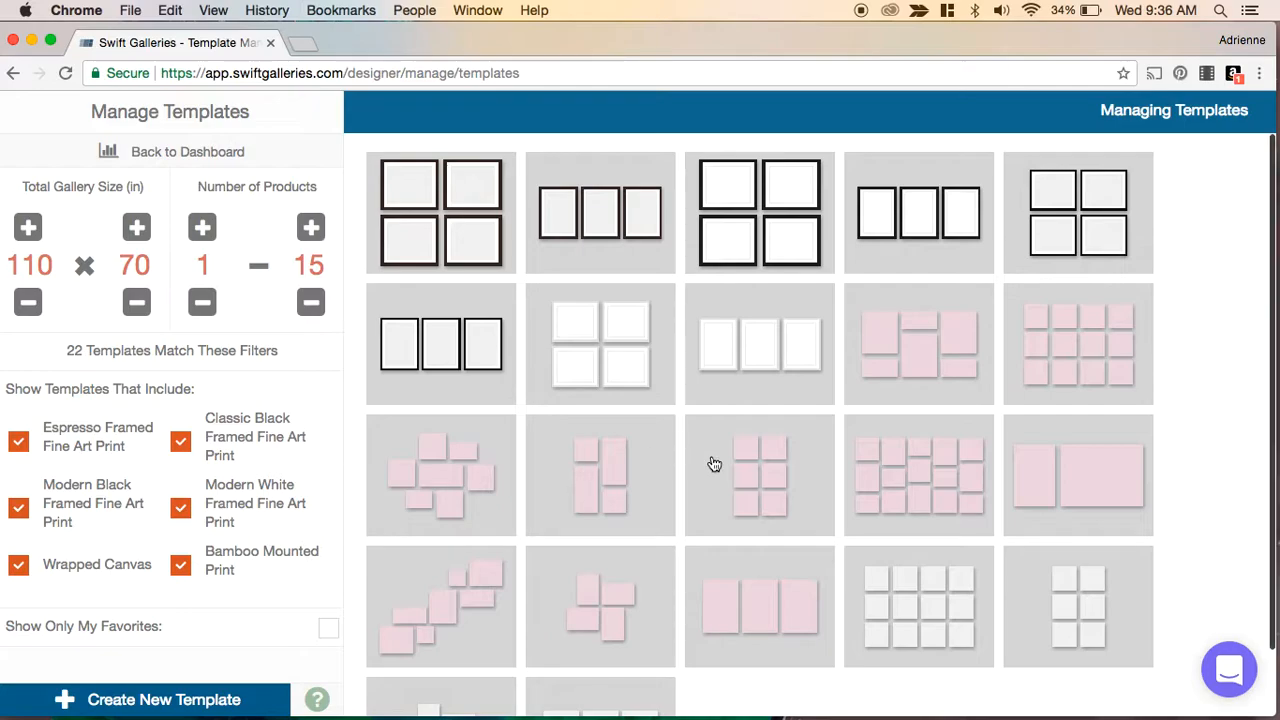
scroll(1214, 474, down, 1)
scroll(1214, 474, down, 2)
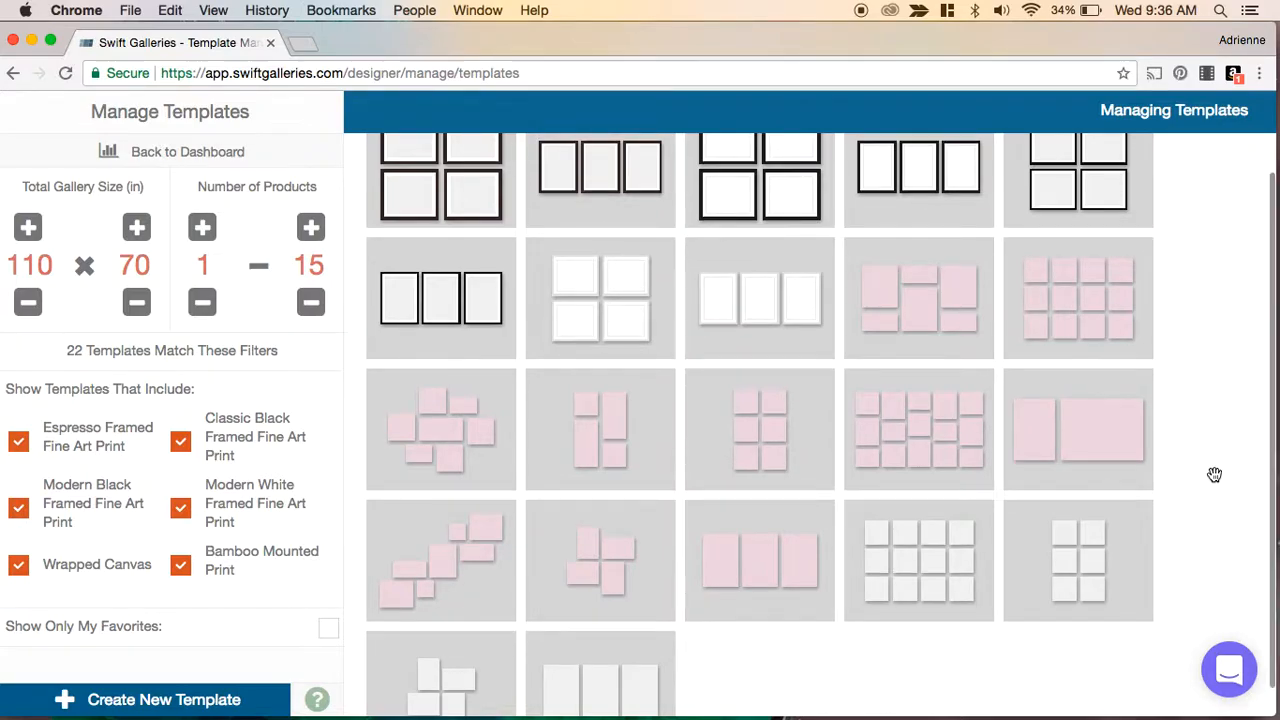
- Scroll through the template grid to compare the available gallery layouts
scroll(1214, 474, up, 2)
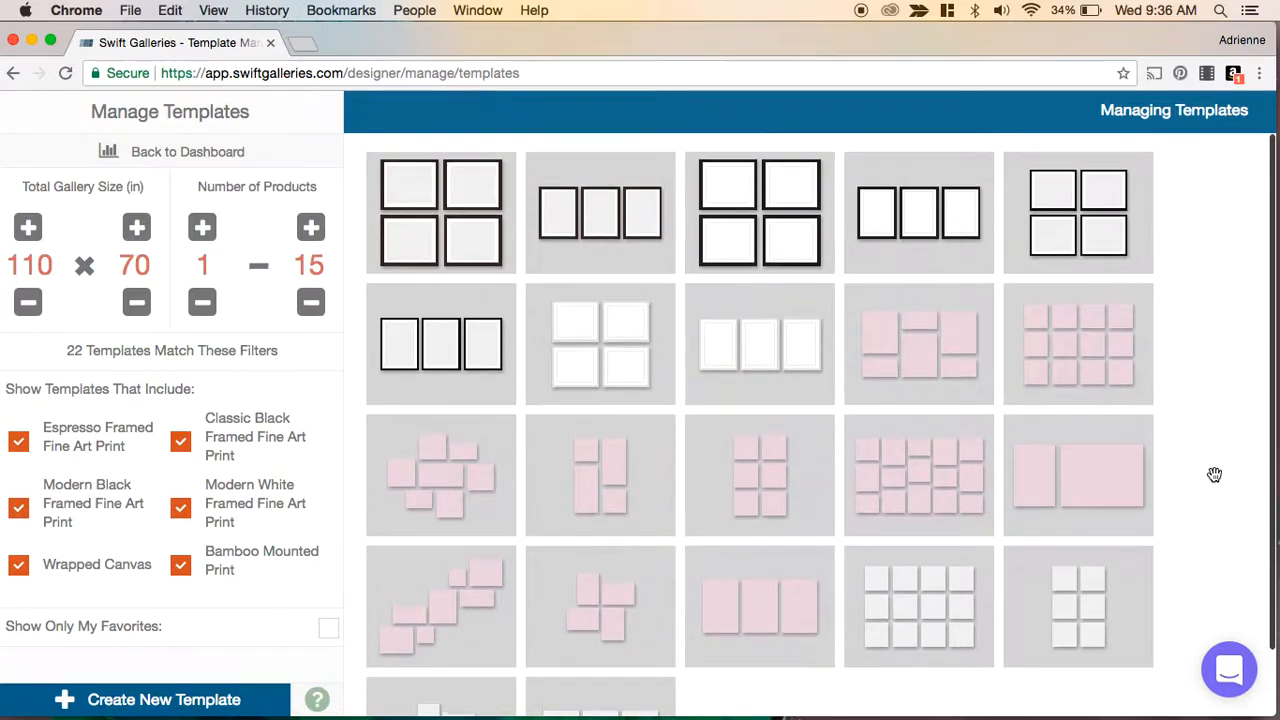
scroll(1214, 474, down, 3)
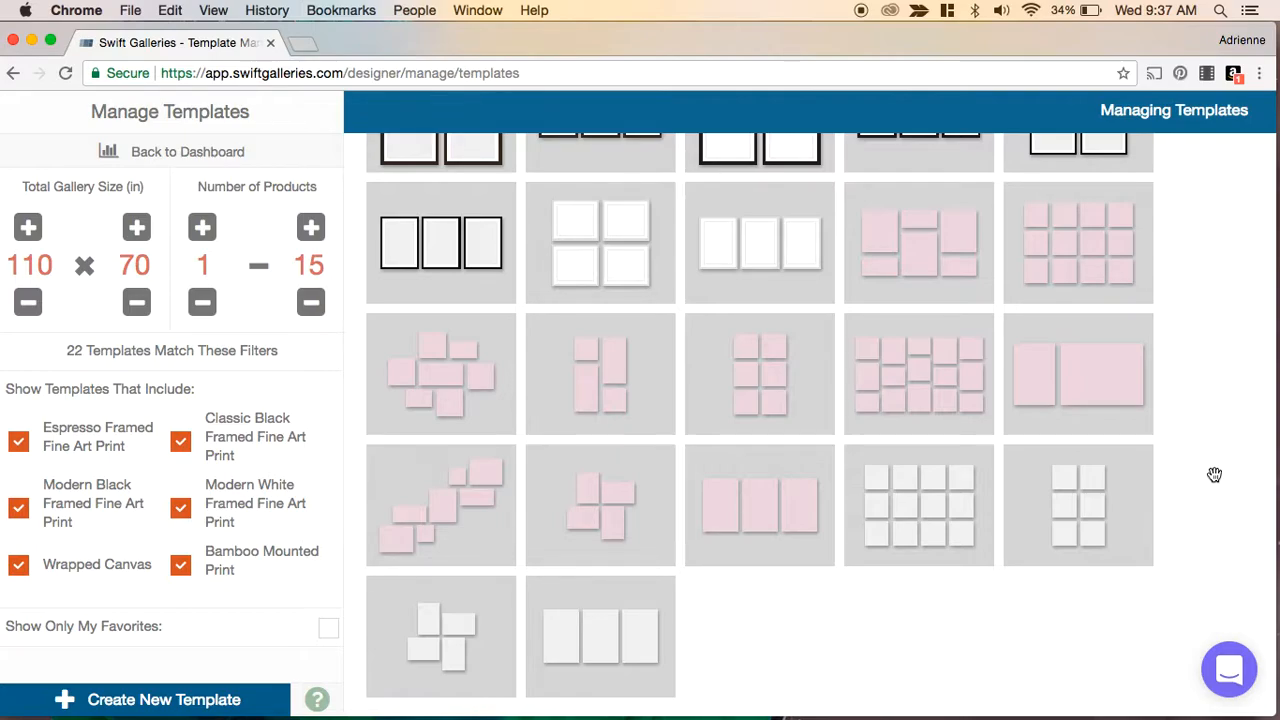
scroll(1214, 474, up, 2)
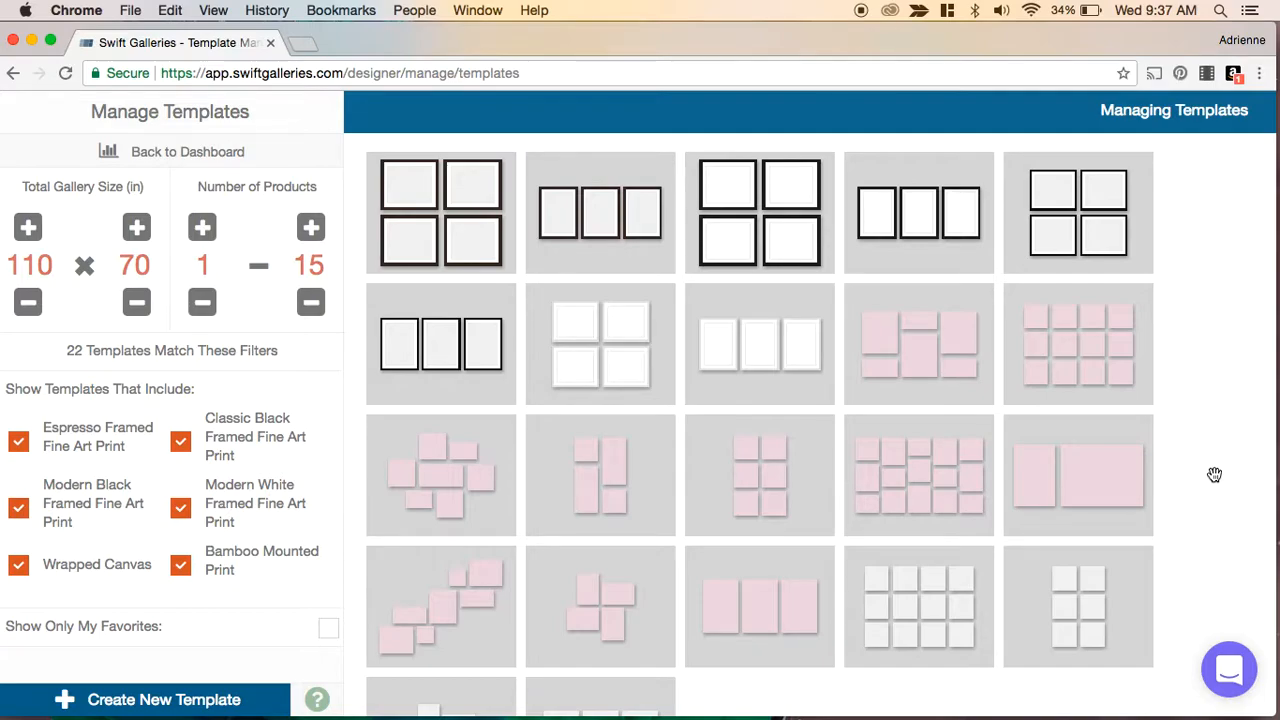
scroll(1214, 474, down, 3)
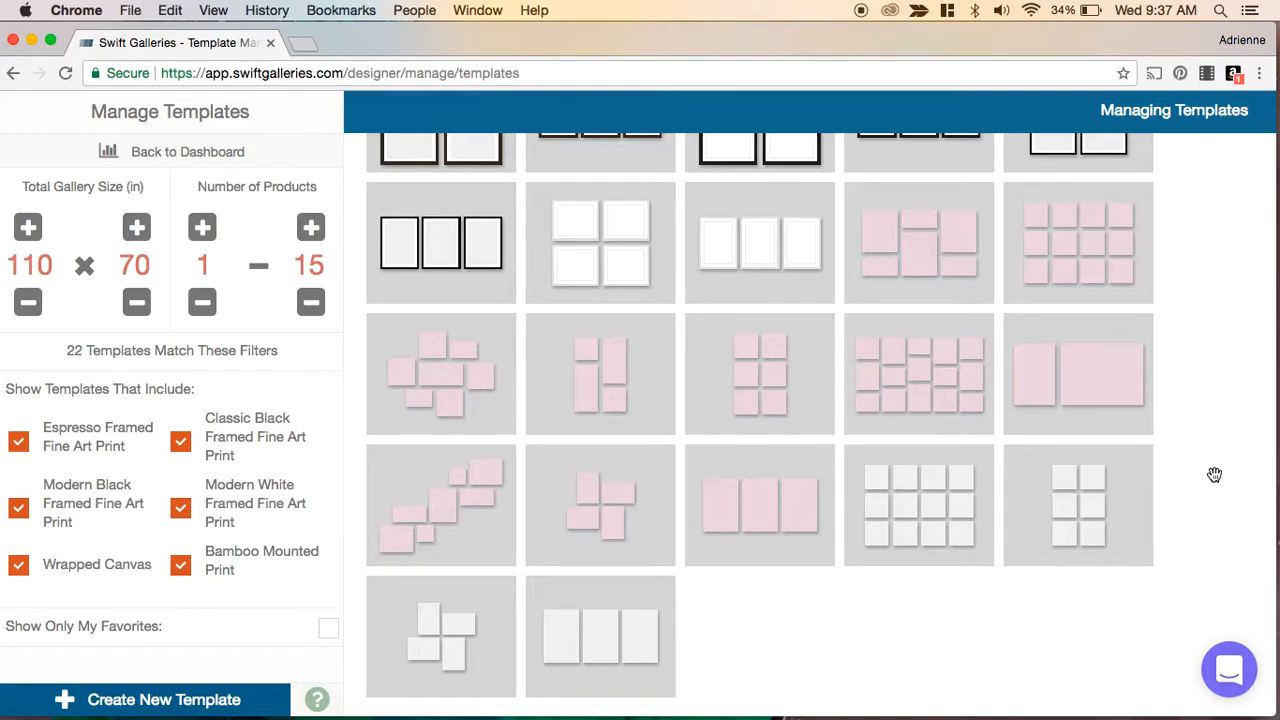
scroll(1214, 474, up, 3)
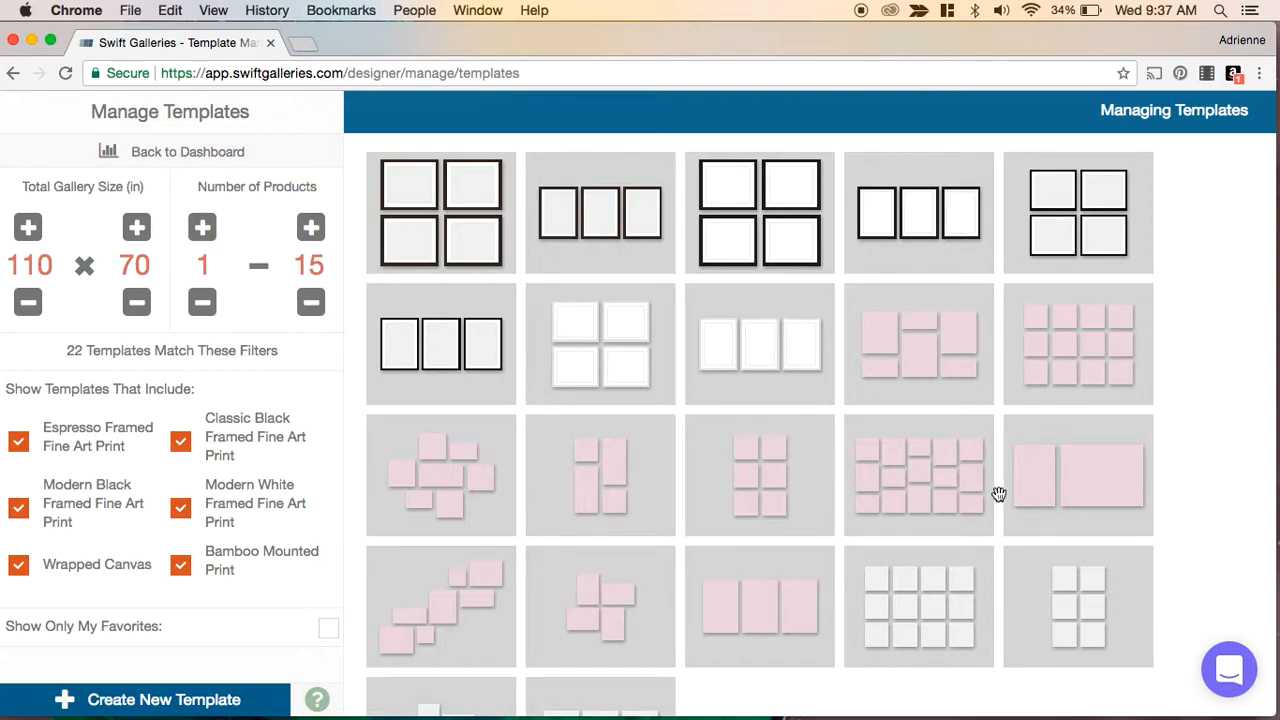
scroll(1180, 450, down, 3)
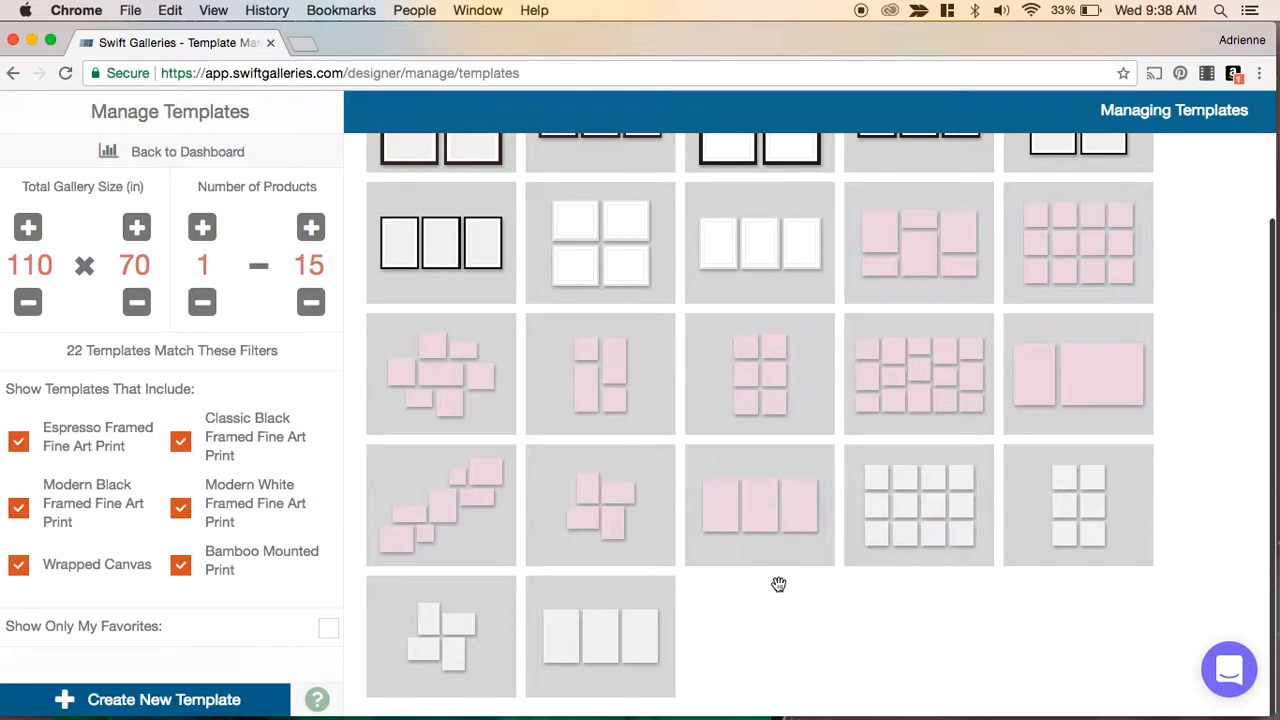
scroll(781, 591, up, 2)
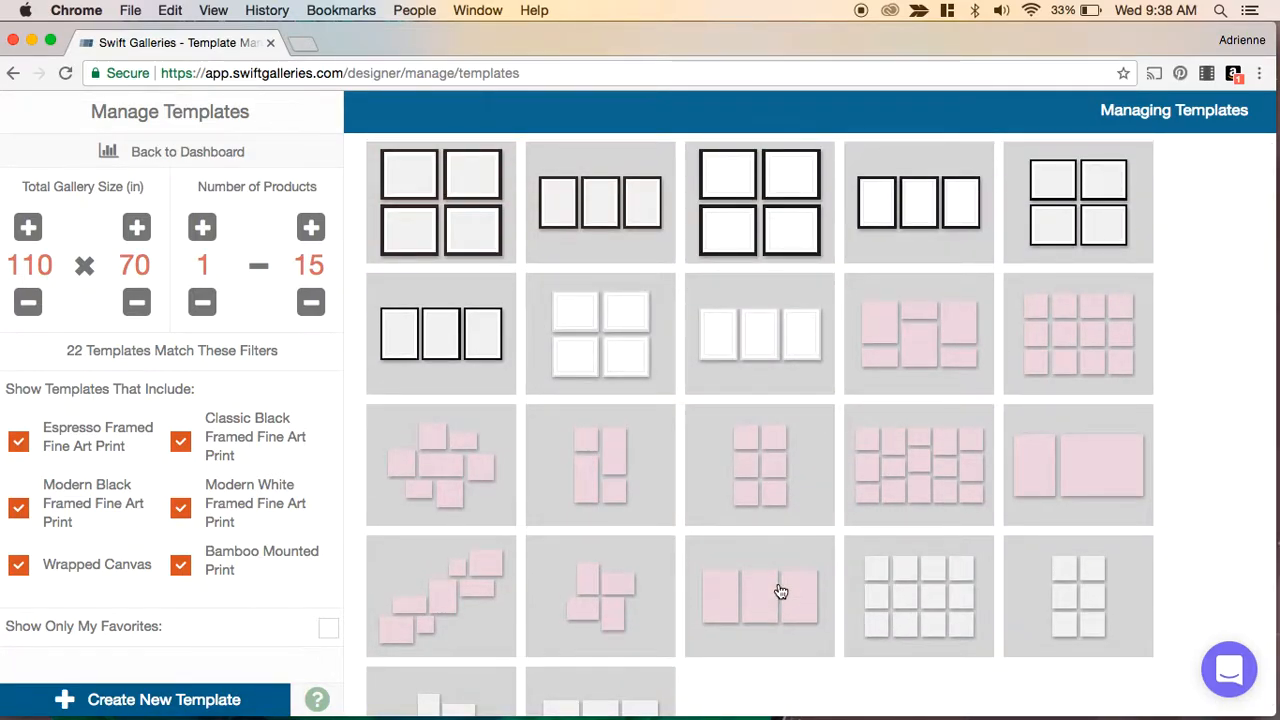
scroll(781, 591, down, 2)
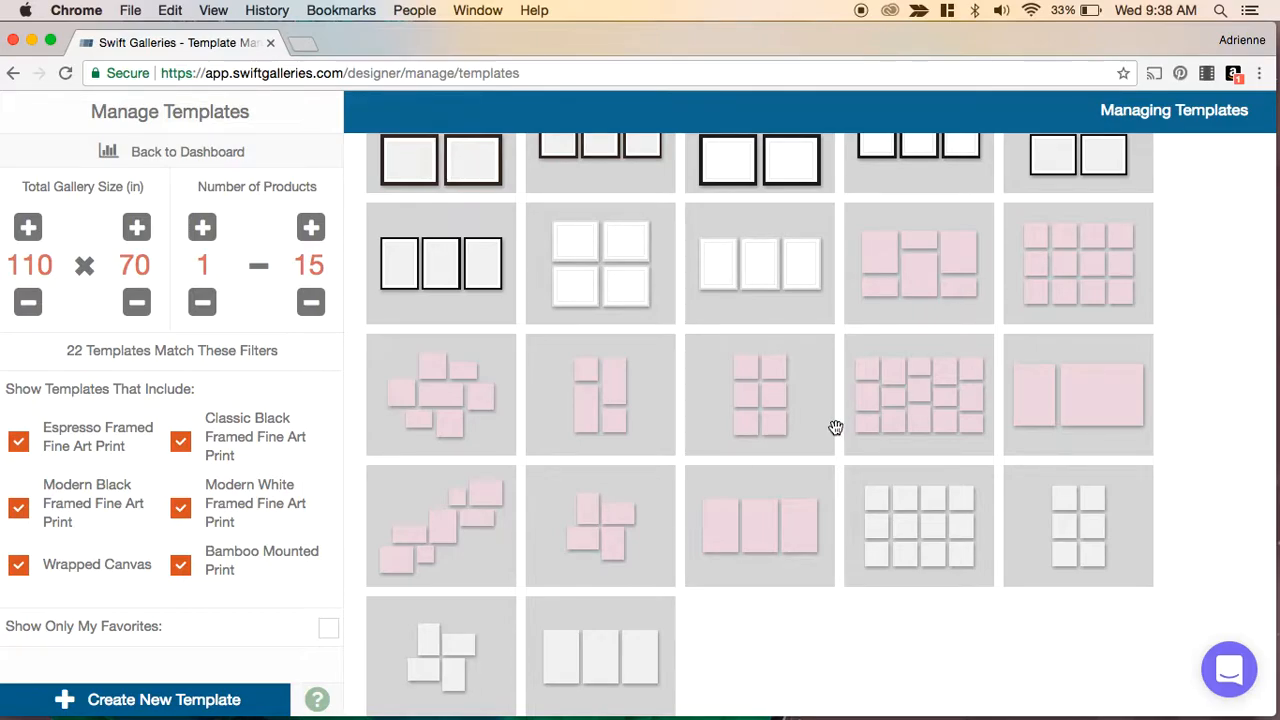
scroll(835, 428, up, 2)
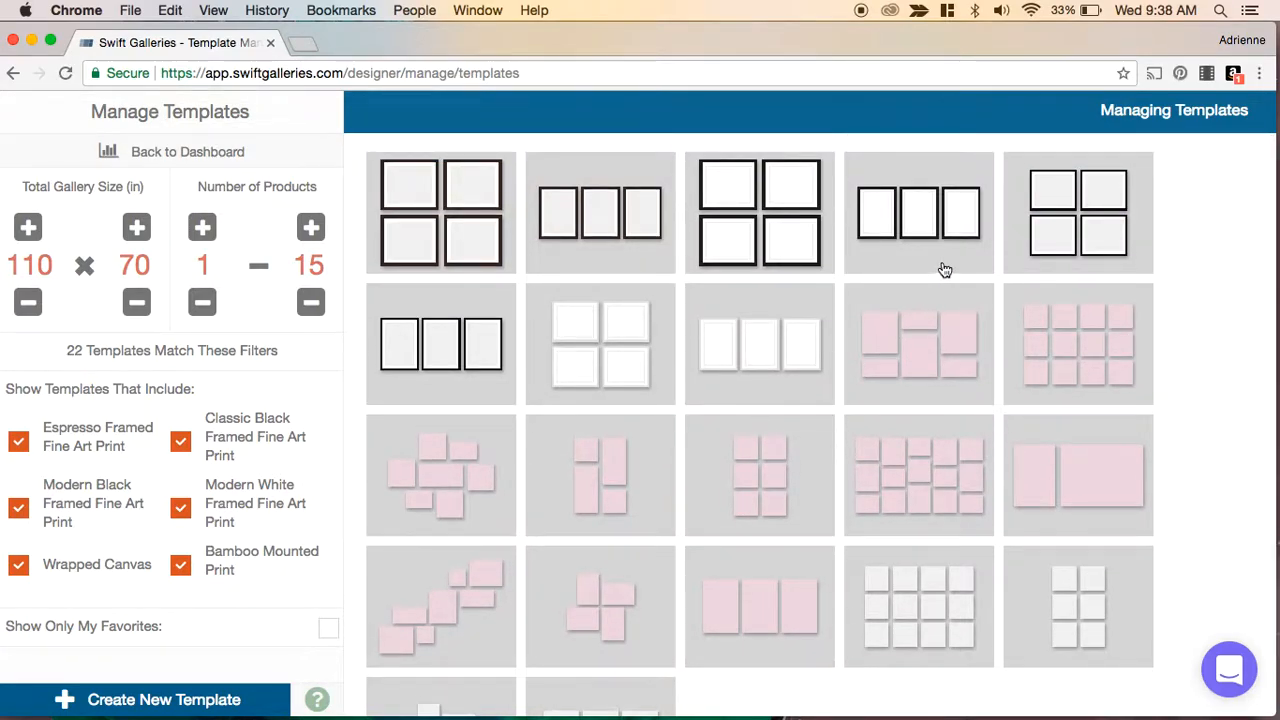
mouse_move(944, 270)
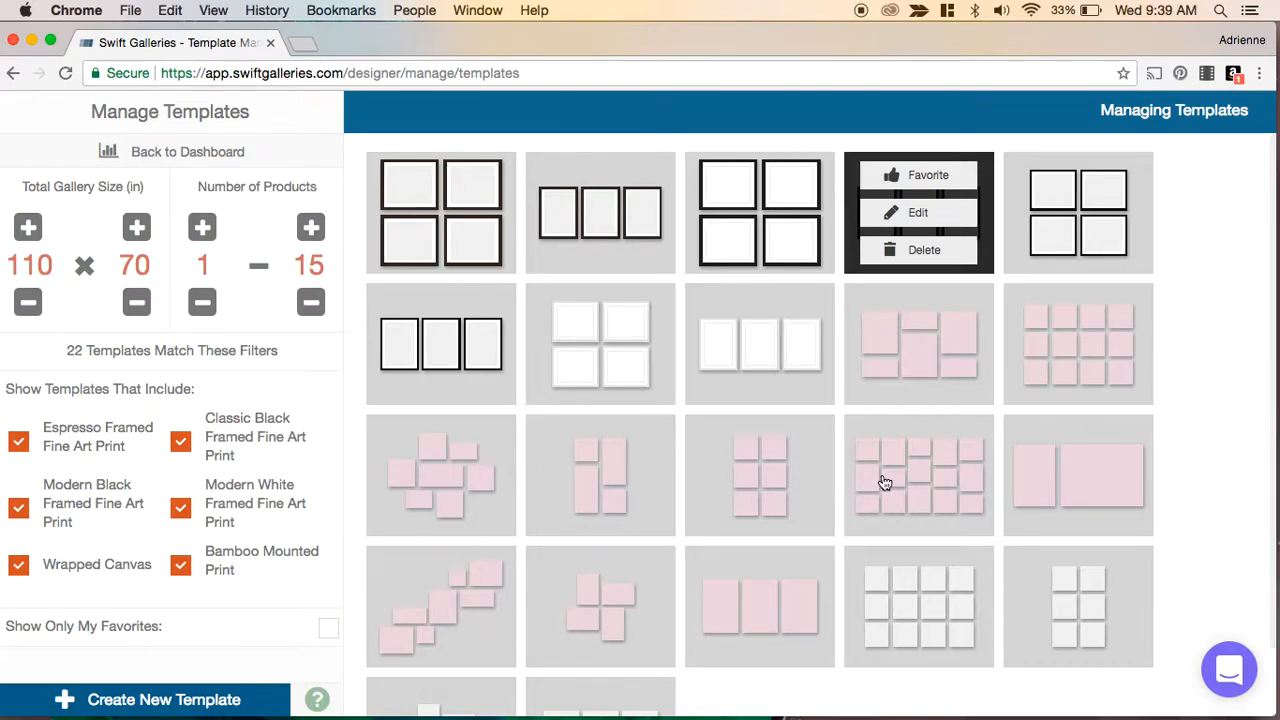
scroll(885, 483, down, 2)
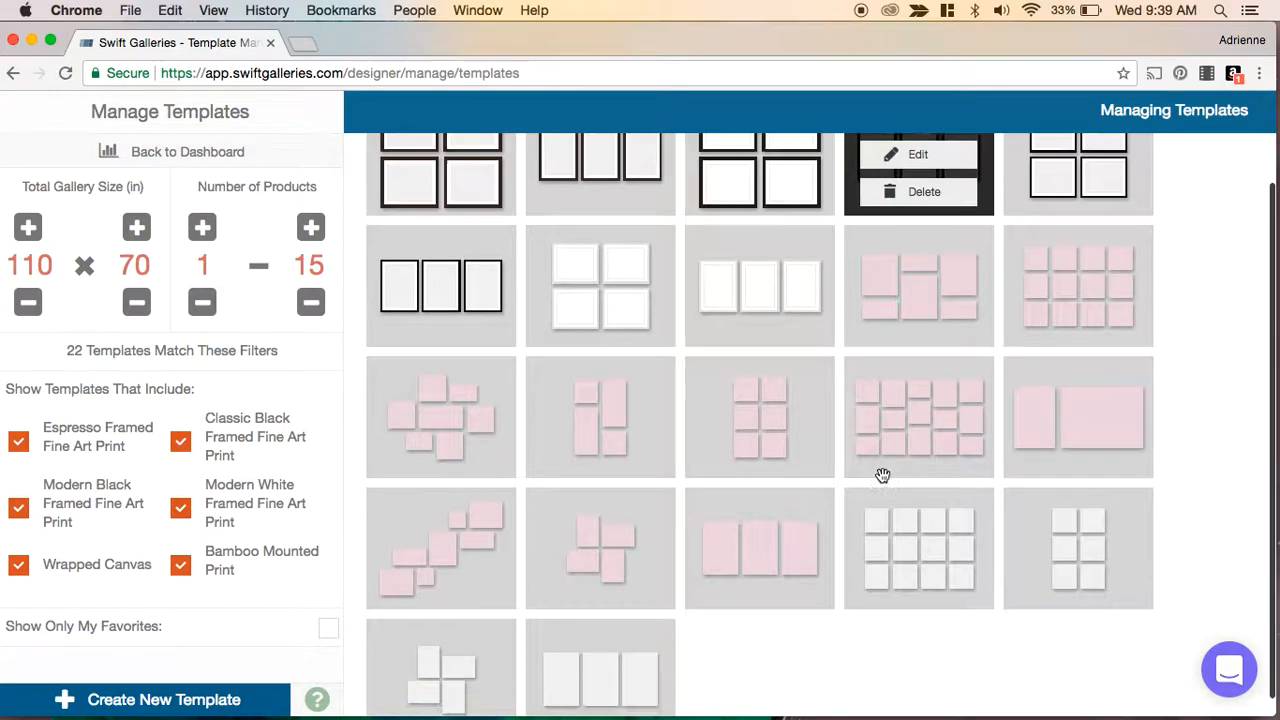
scroll(885, 483, up, 2)
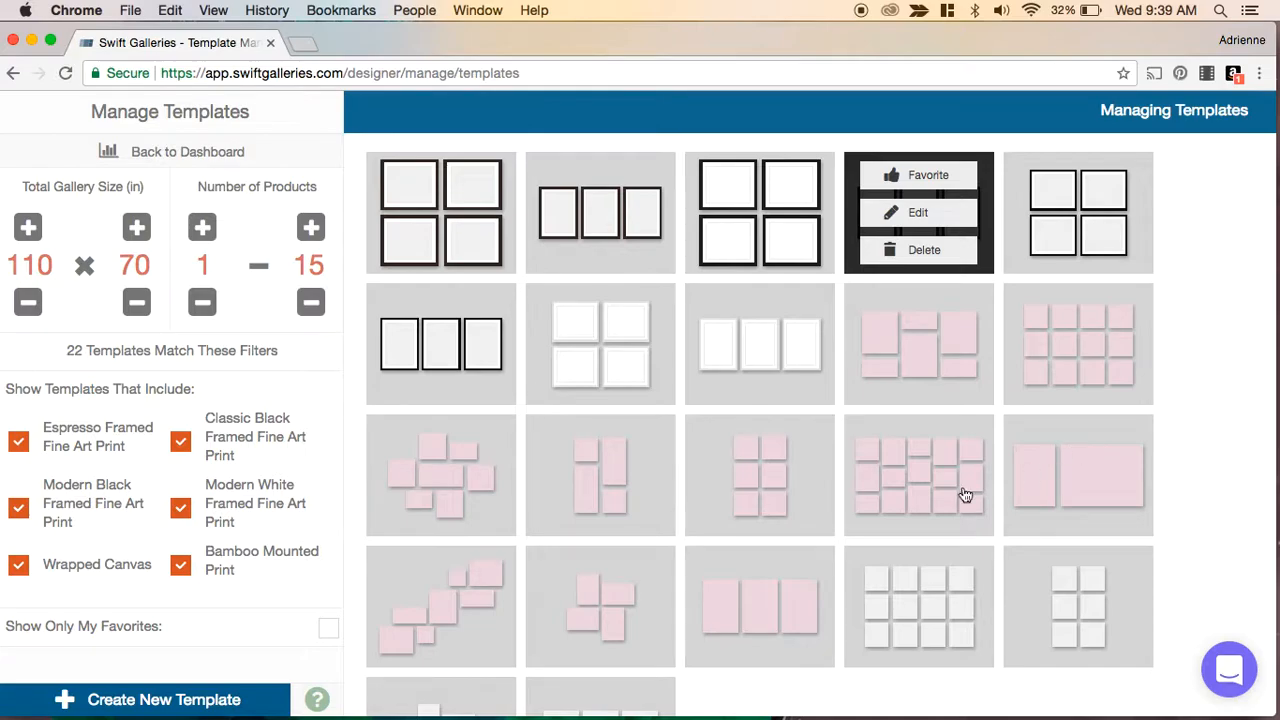
- Open the four-canvas Default Gallery 4 template for editing and rotate the gallery to a horizontal layout
click(641, 492)
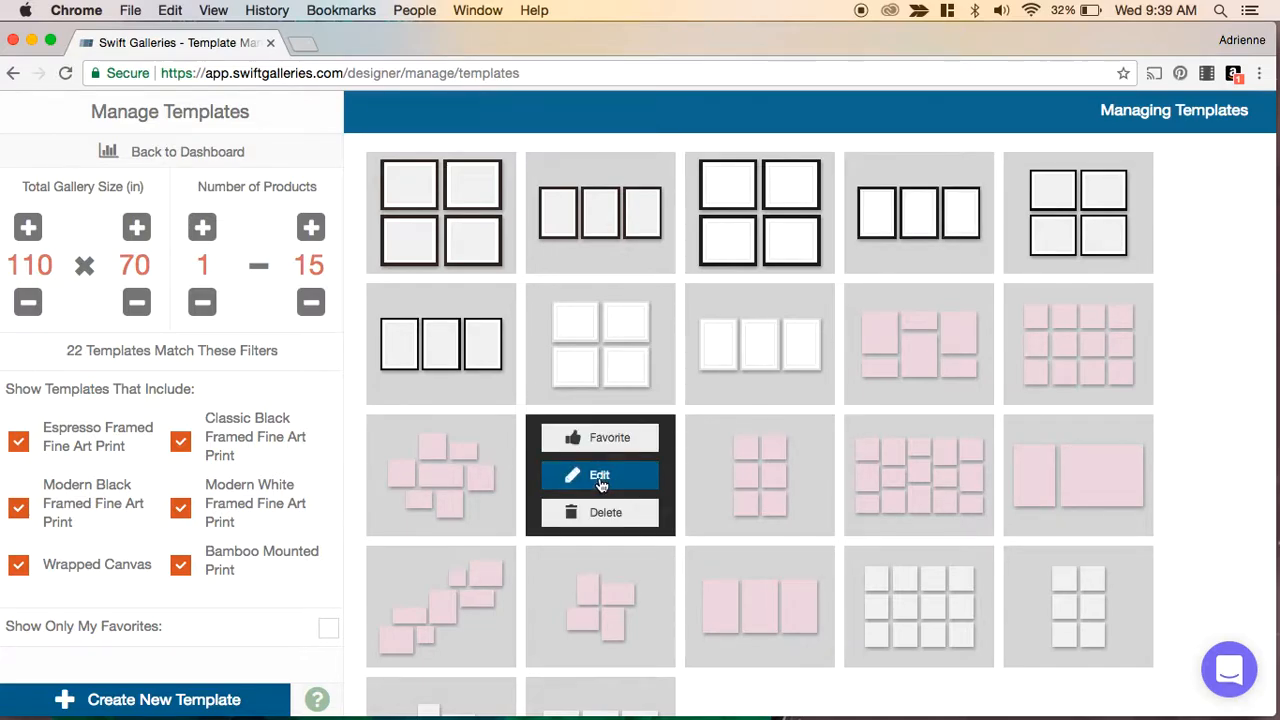
click(600, 476)
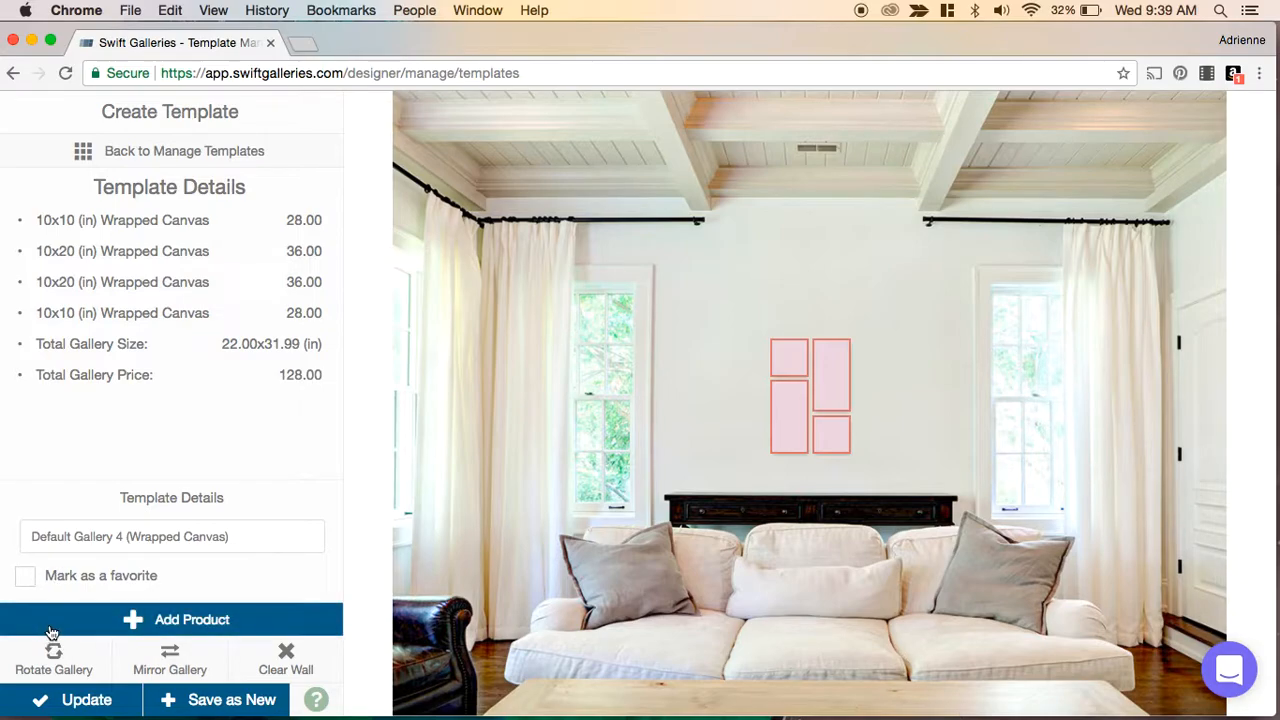
click(56, 668)
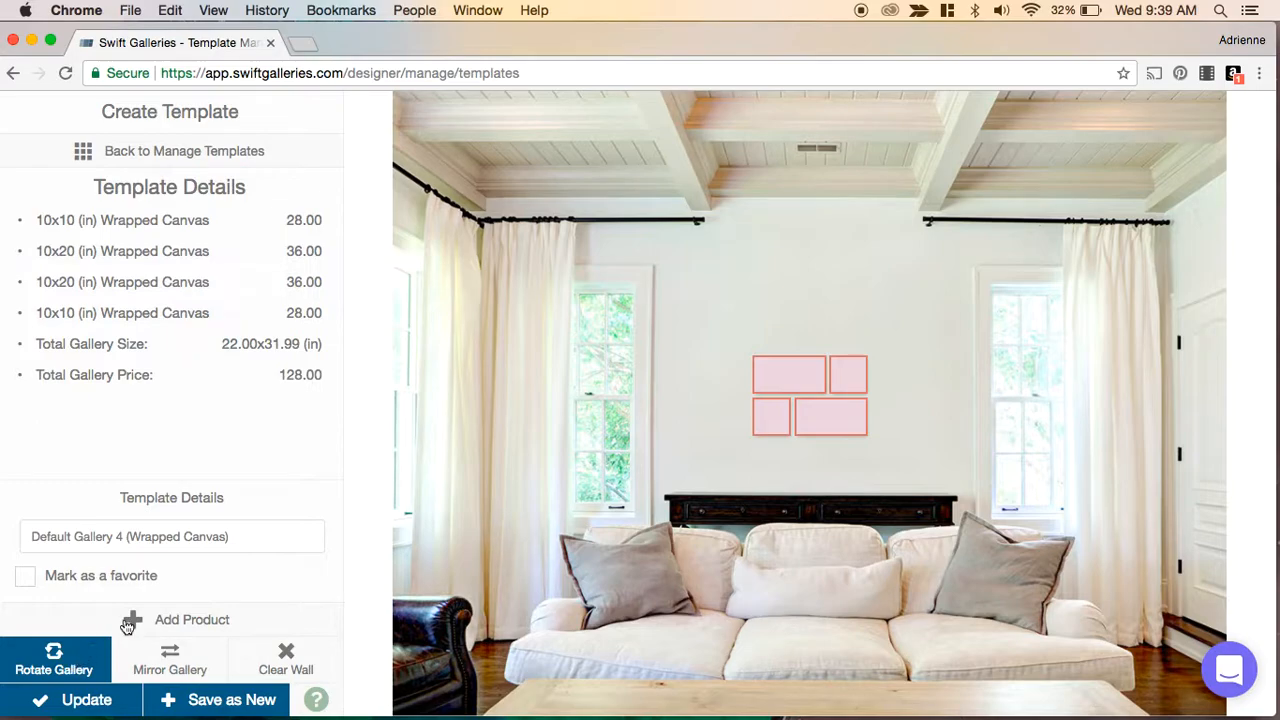
- Rename the template to Default Gallery 4 (Wrapped Canvas) - horizontal and save it as a new template
click(248, 540)
text(- hor)
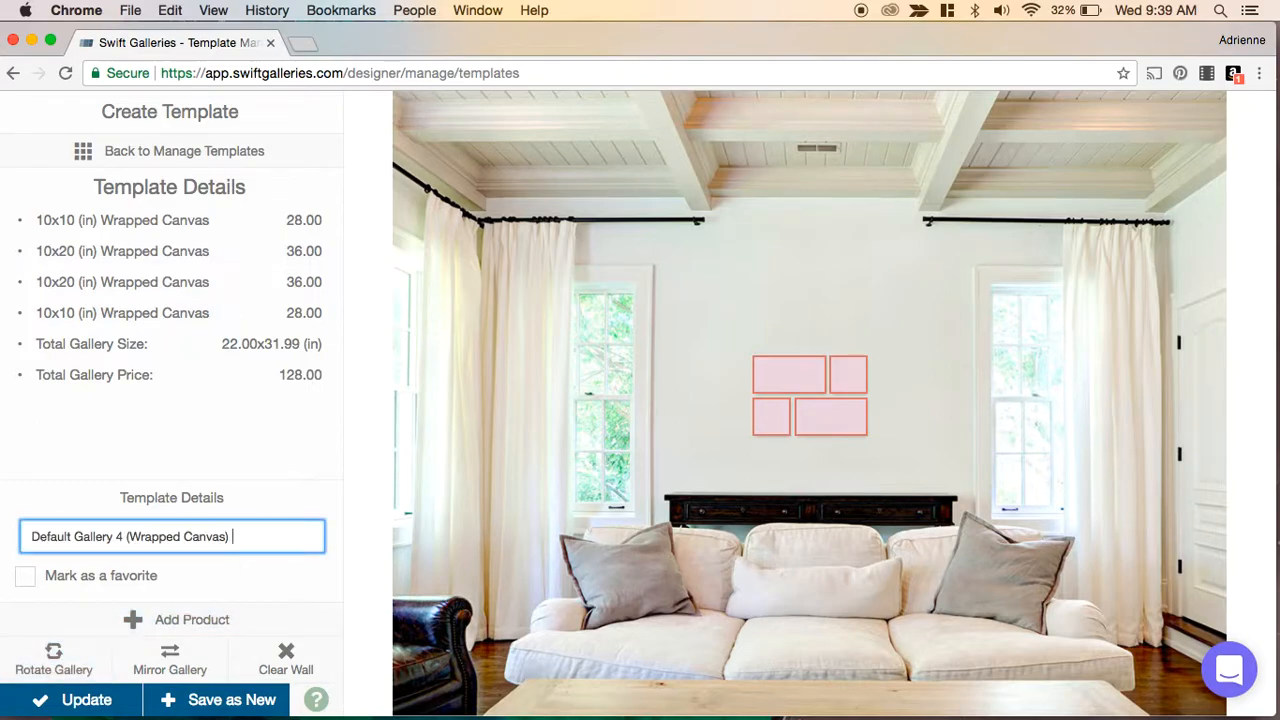
text(izontal)
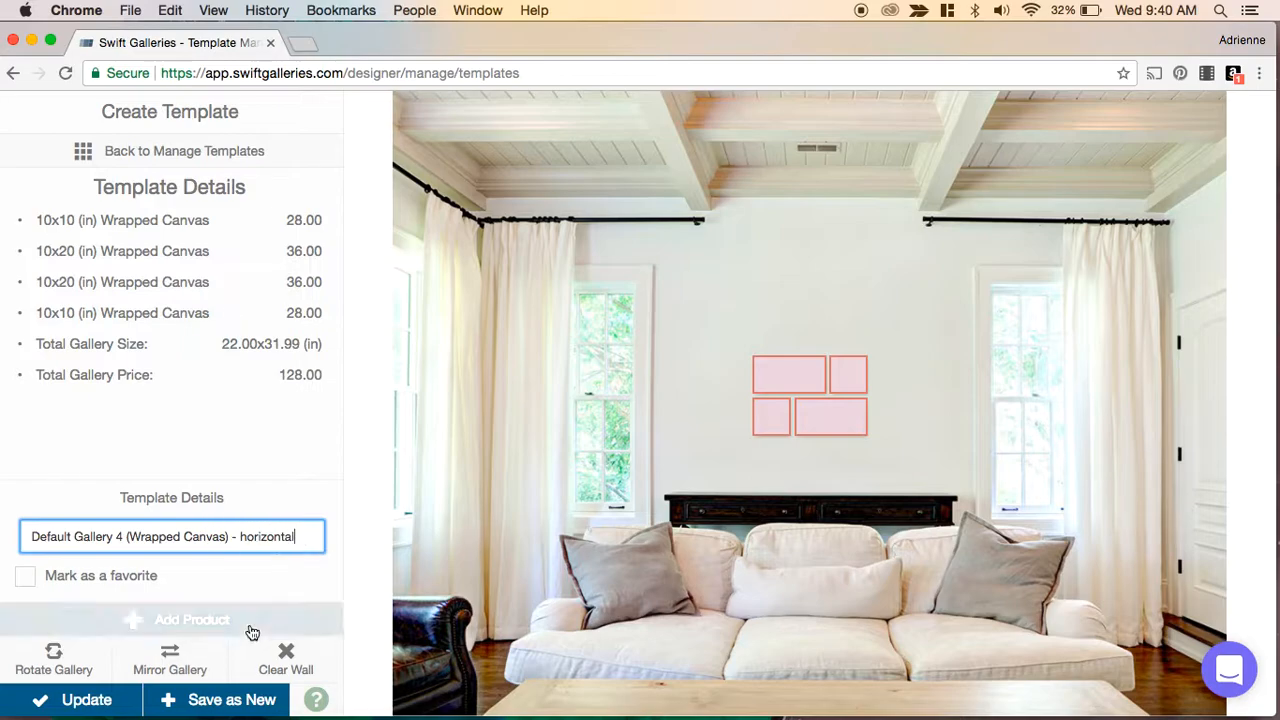
click(213, 701)
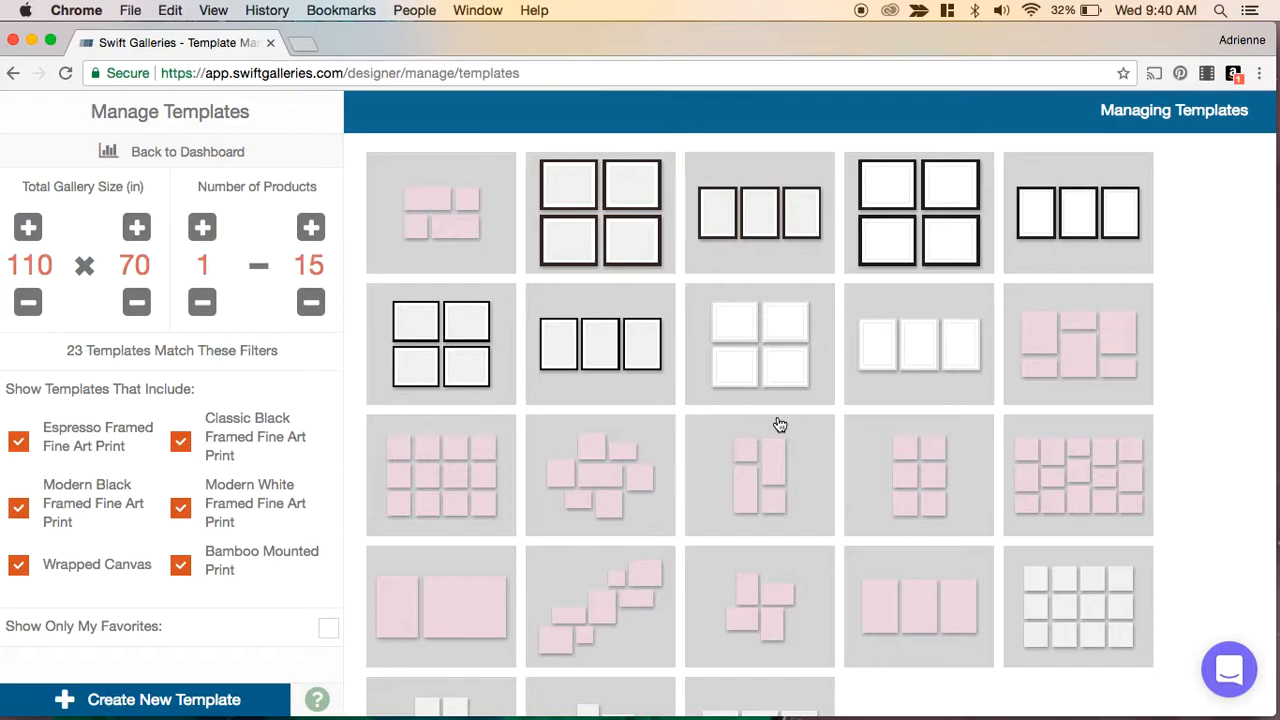
- Open the original vertical Default Gallery 4 template for editing and move the gallery slightly to the right on the wall
scroll(778, 424, down, 1)
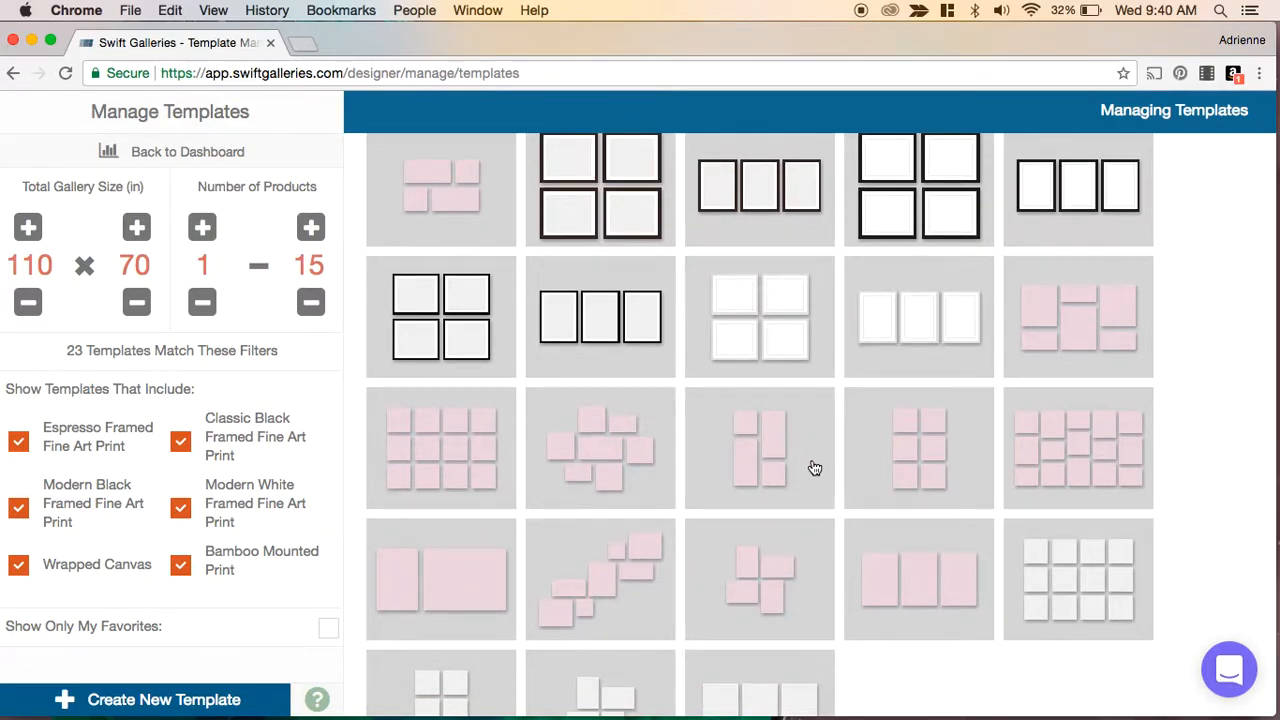
mouse_move(810, 465)
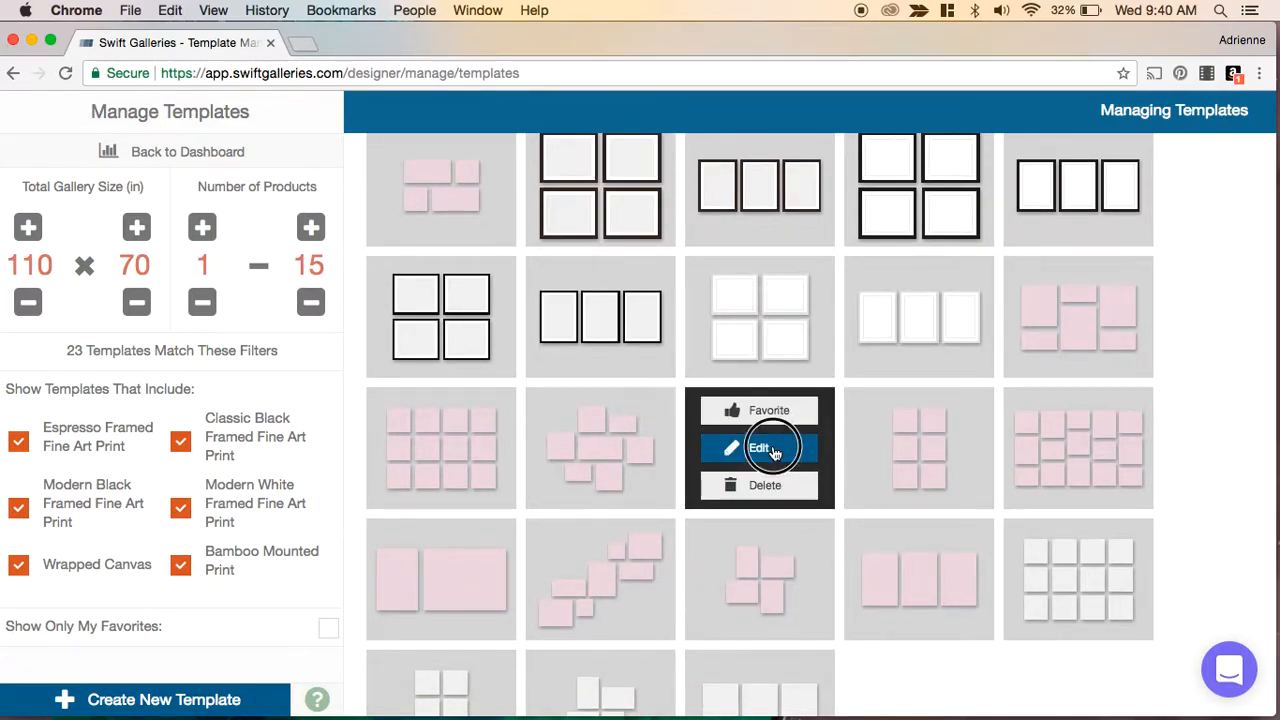
click(770, 446)
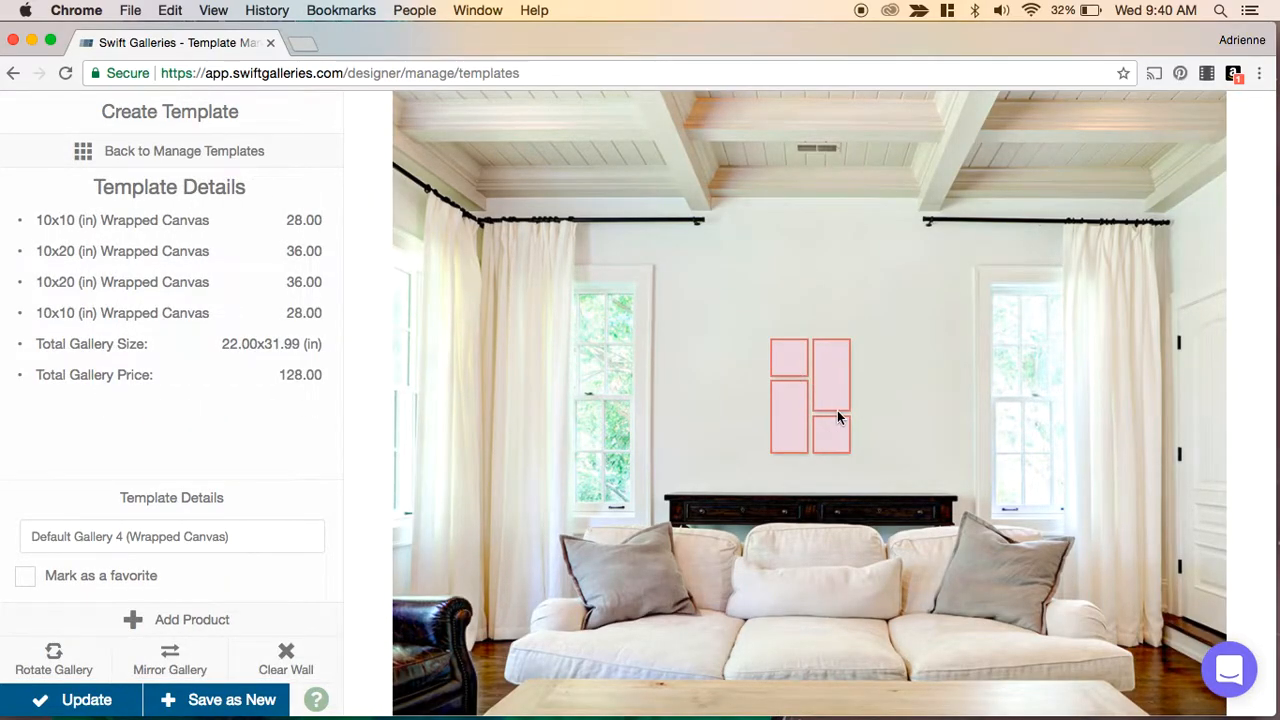
drag(839, 395, 881, 391)
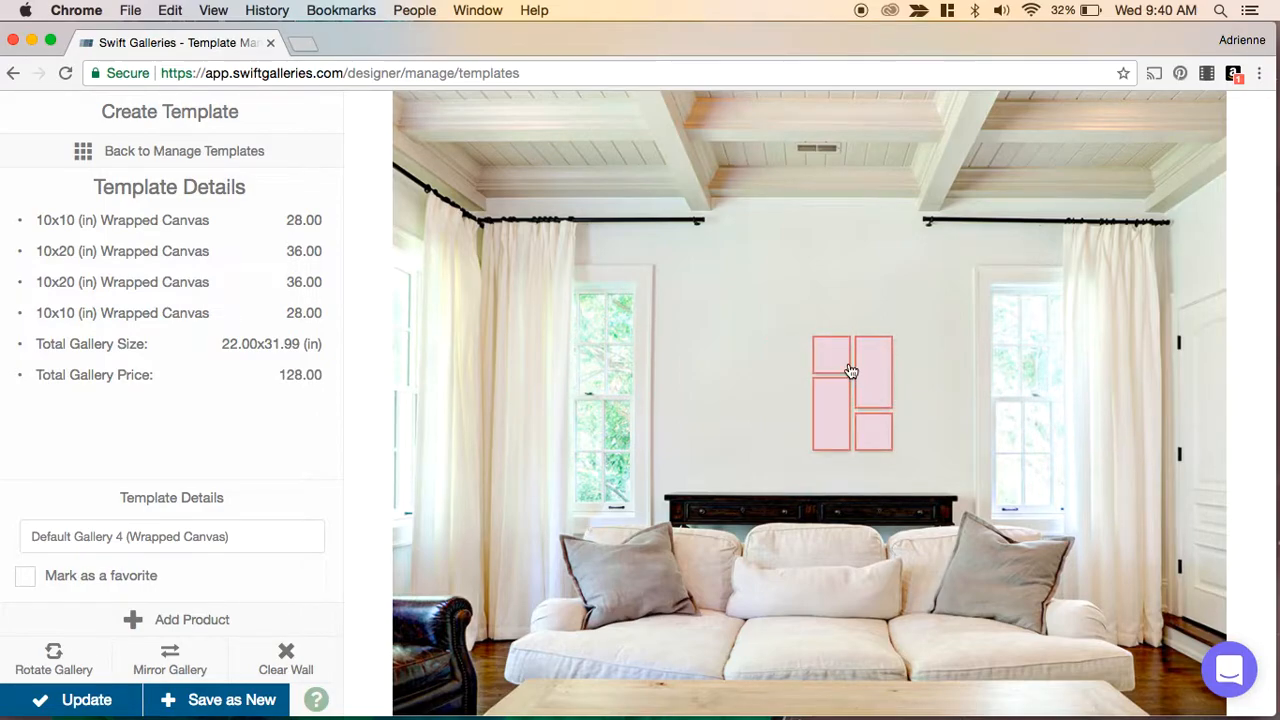
- Select the top-left 10x10 canvas and view its alternative product choices without changing it
click(836, 368)
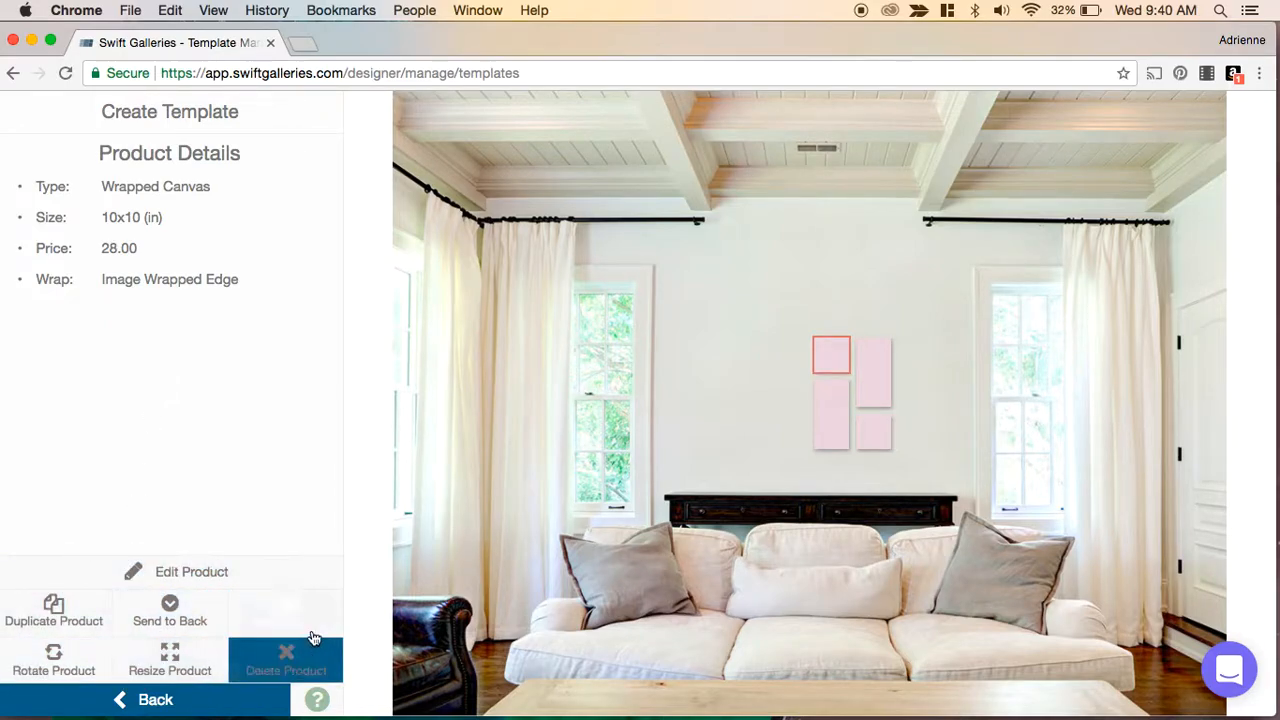
click(188, 578)
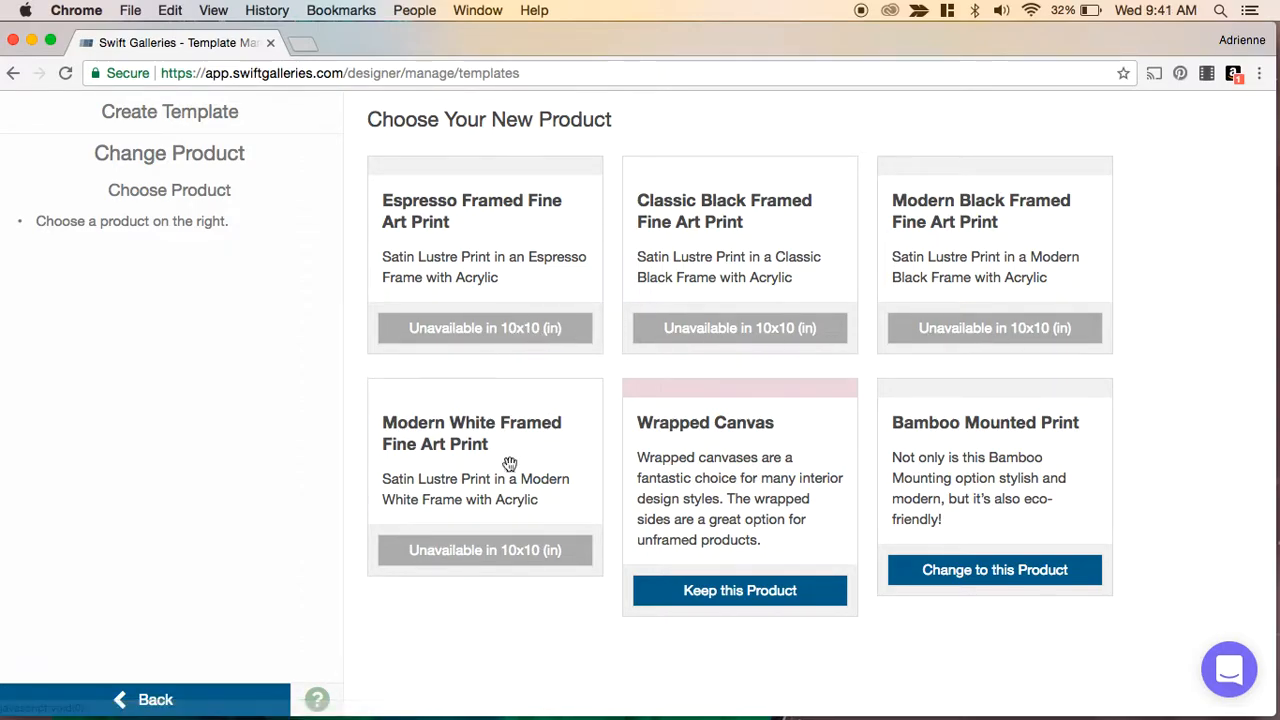
click(210, 697)
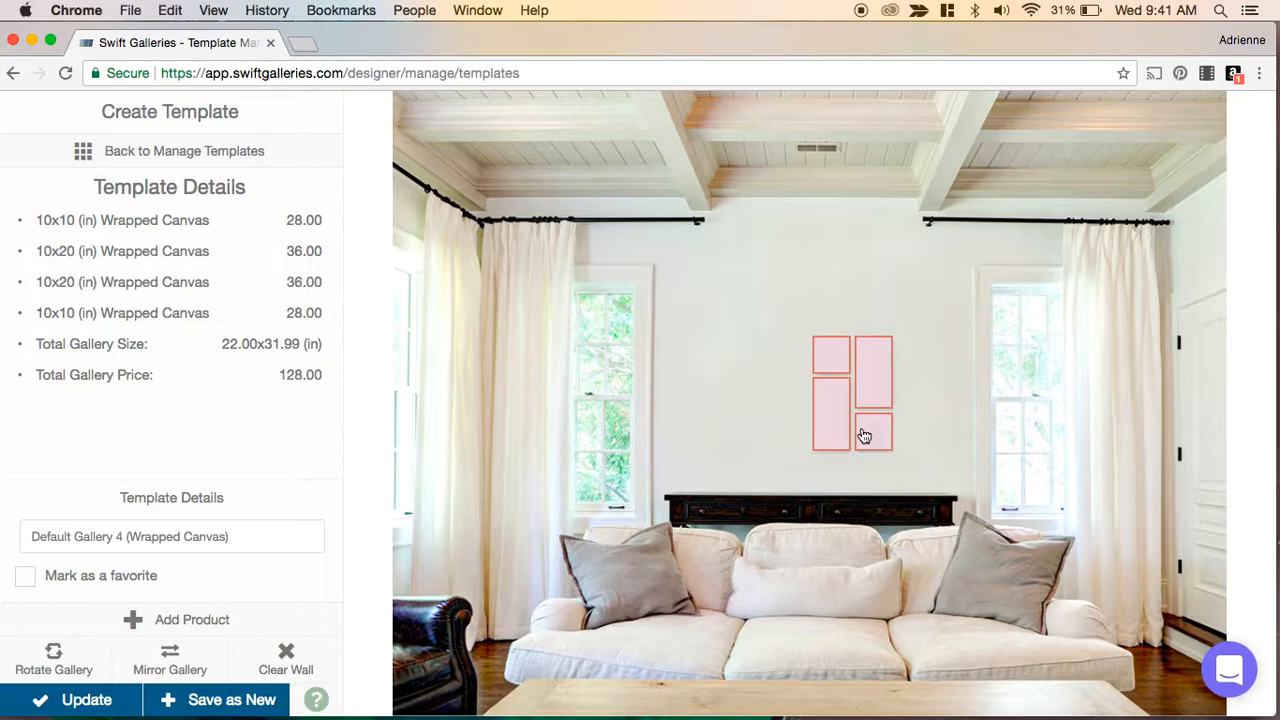
- Duplicate the four canvases of the vertical gallery and drag the copies to its left side
click(832, 361)
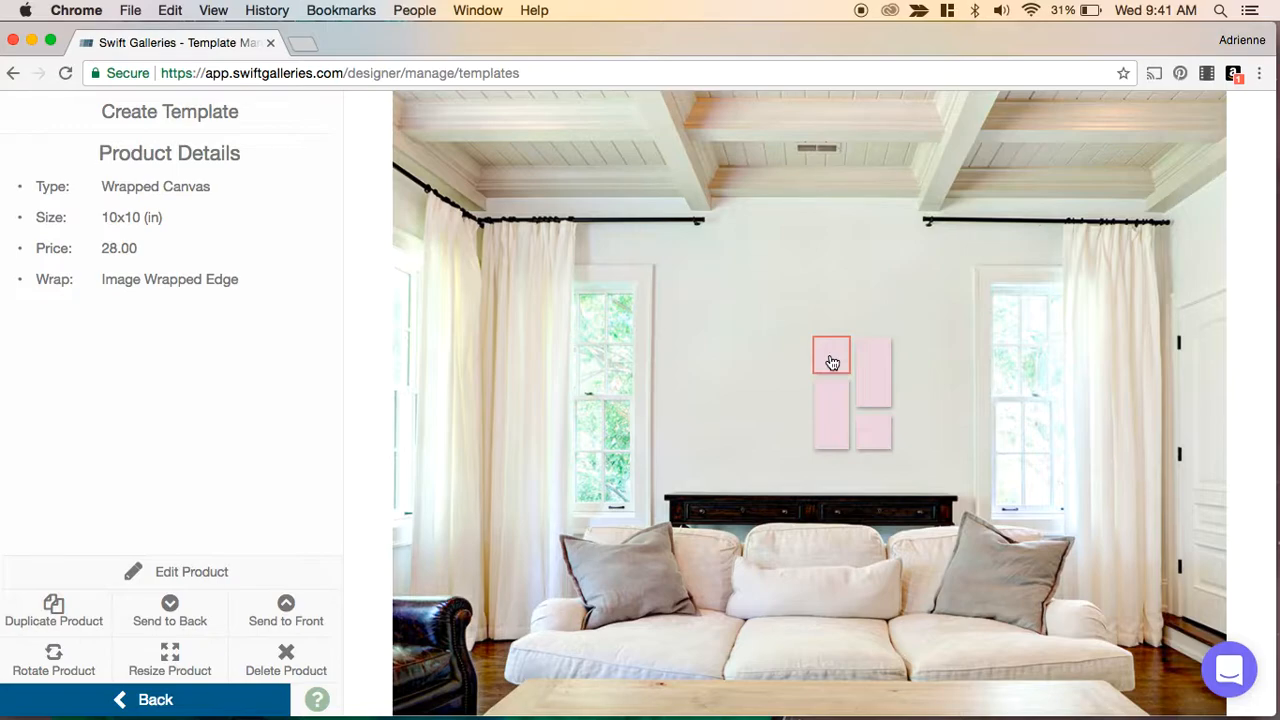
click(67, 607)
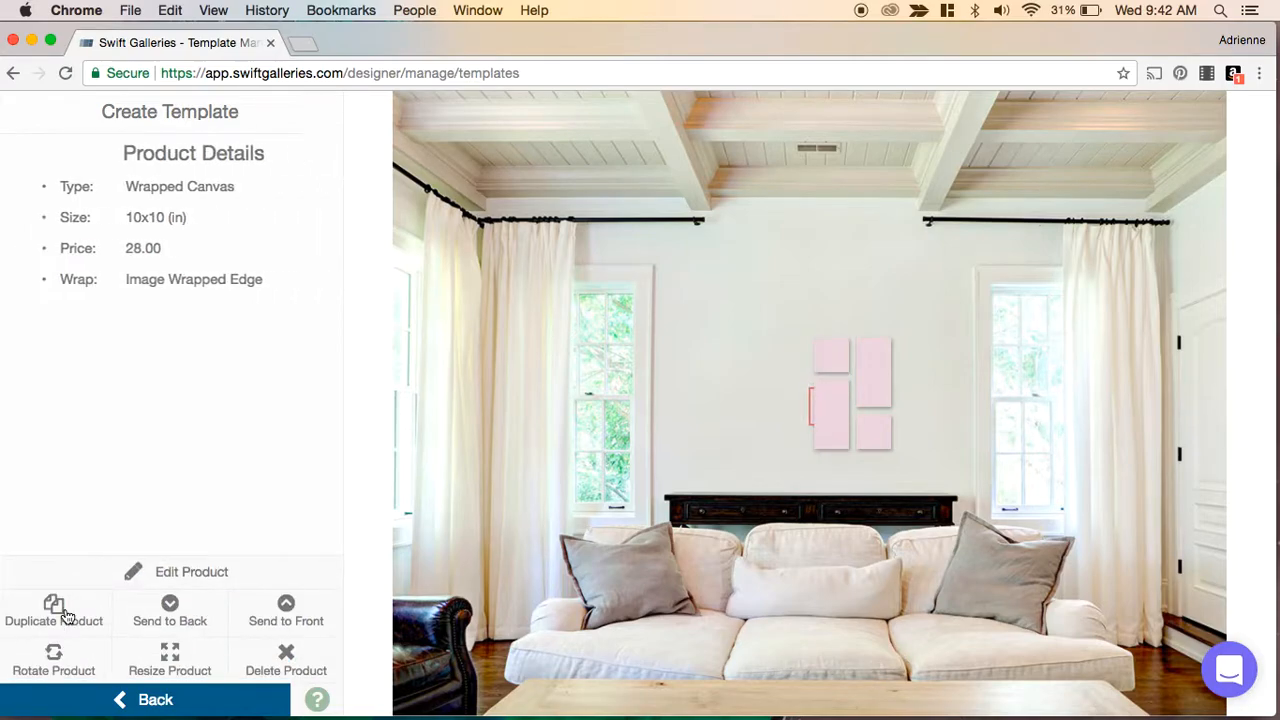
drag(808, 408, 776, 432)
click(876, 392)
key(super+d)
drag(832, 431, 791, 381)
click(822, 425)
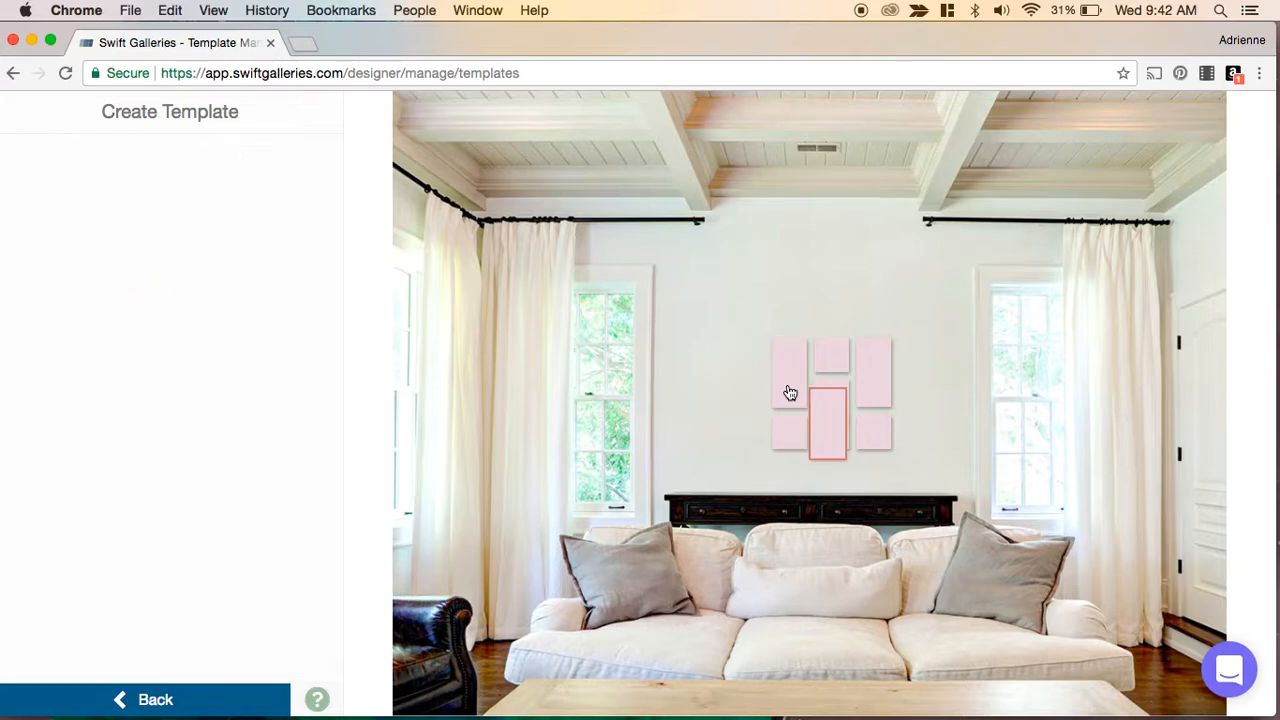
drag(822, 425, 743, 414)
click(789, 434)
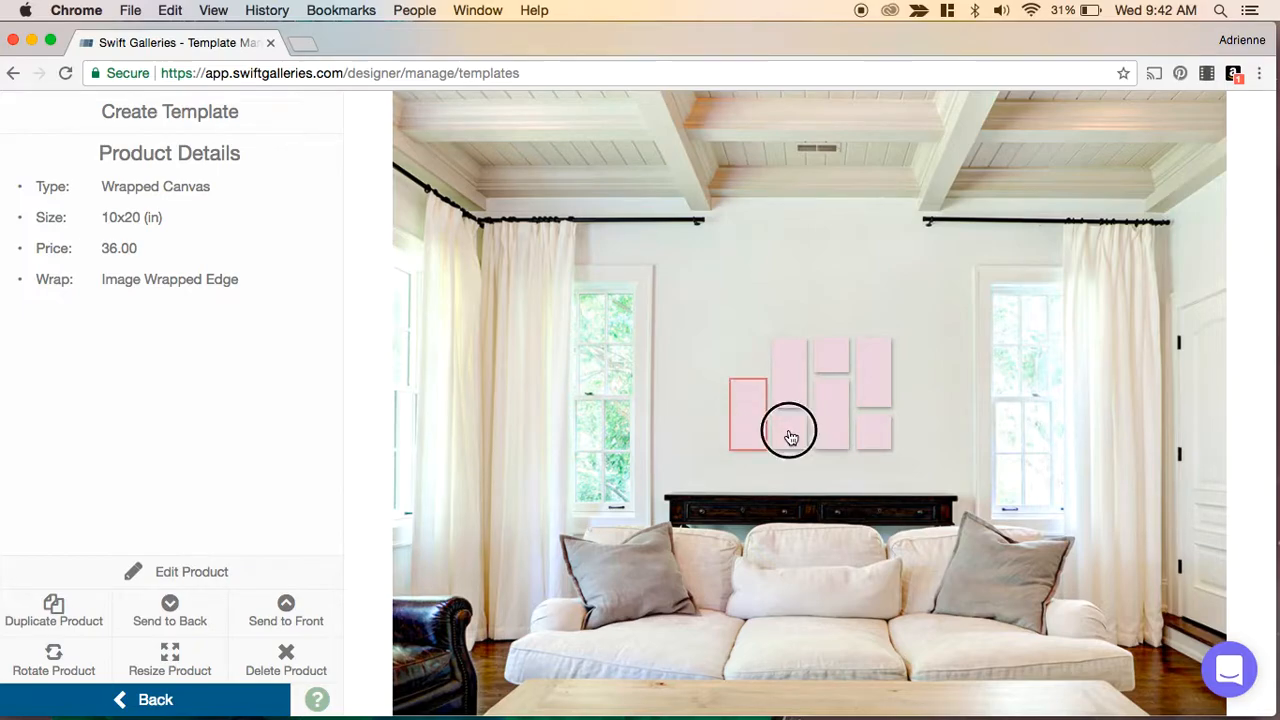
mouse_move(814, 414)
mouse_down()
mouse_move(763, 354)
mouse_move(731, 357)
mouse_move(802, 391)
mouse_move(852, 436)
mouse_move(805, 408)
mouse_move(809, 422)
mouse_up()
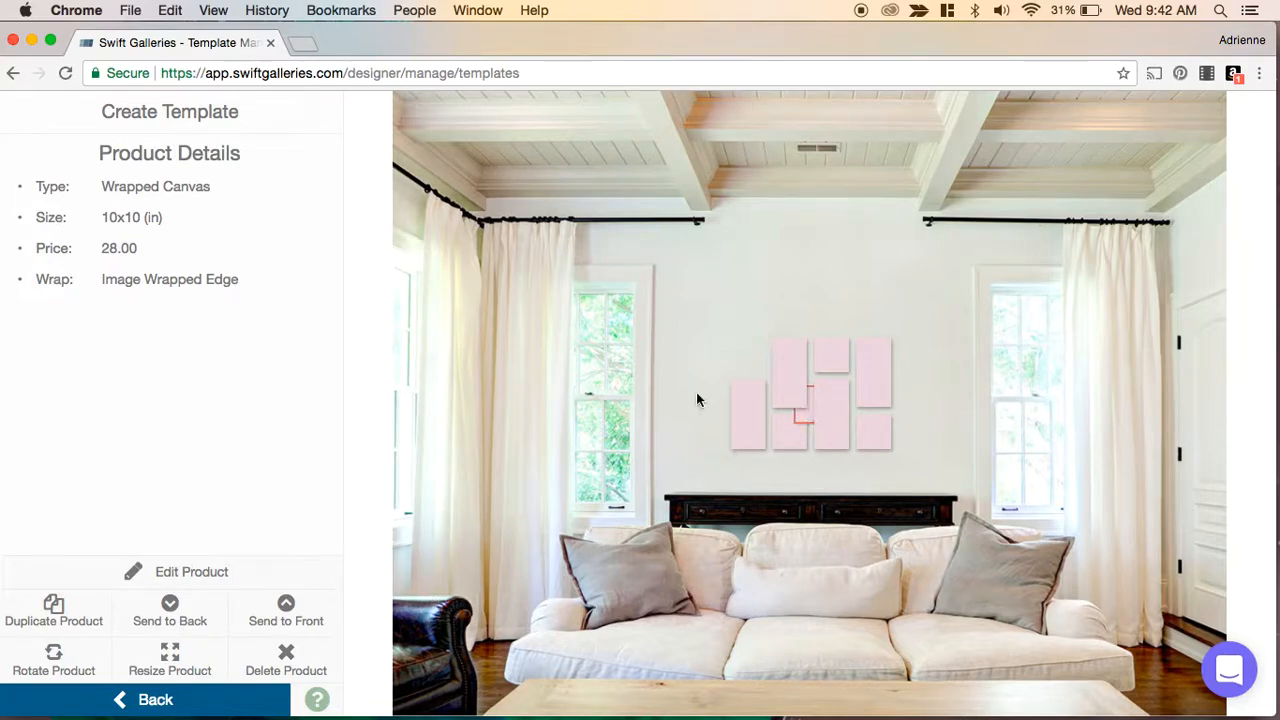
- Arrange the duplicated canvases into an eight-canvas grid beside the originals and align the gallery
click(290, 612)
drag(823, 403, 758, 356)
click(846, 371)
click(899, 308)
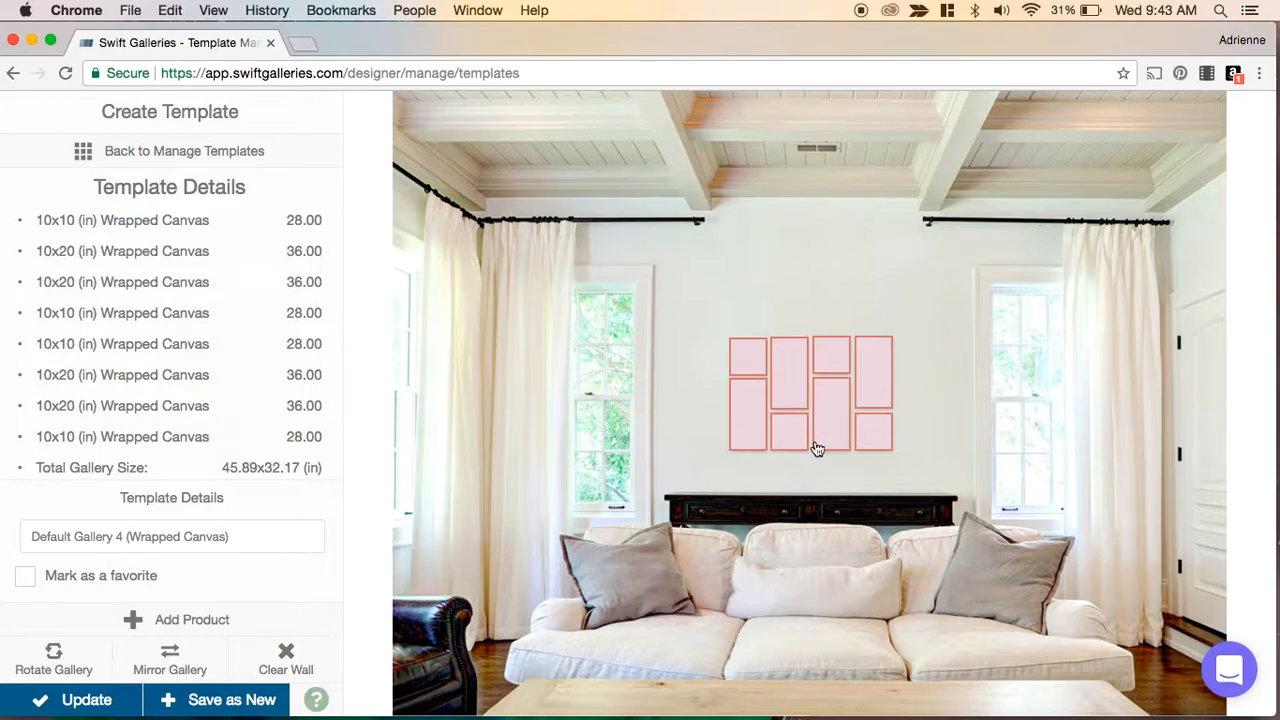
click(747, 367)
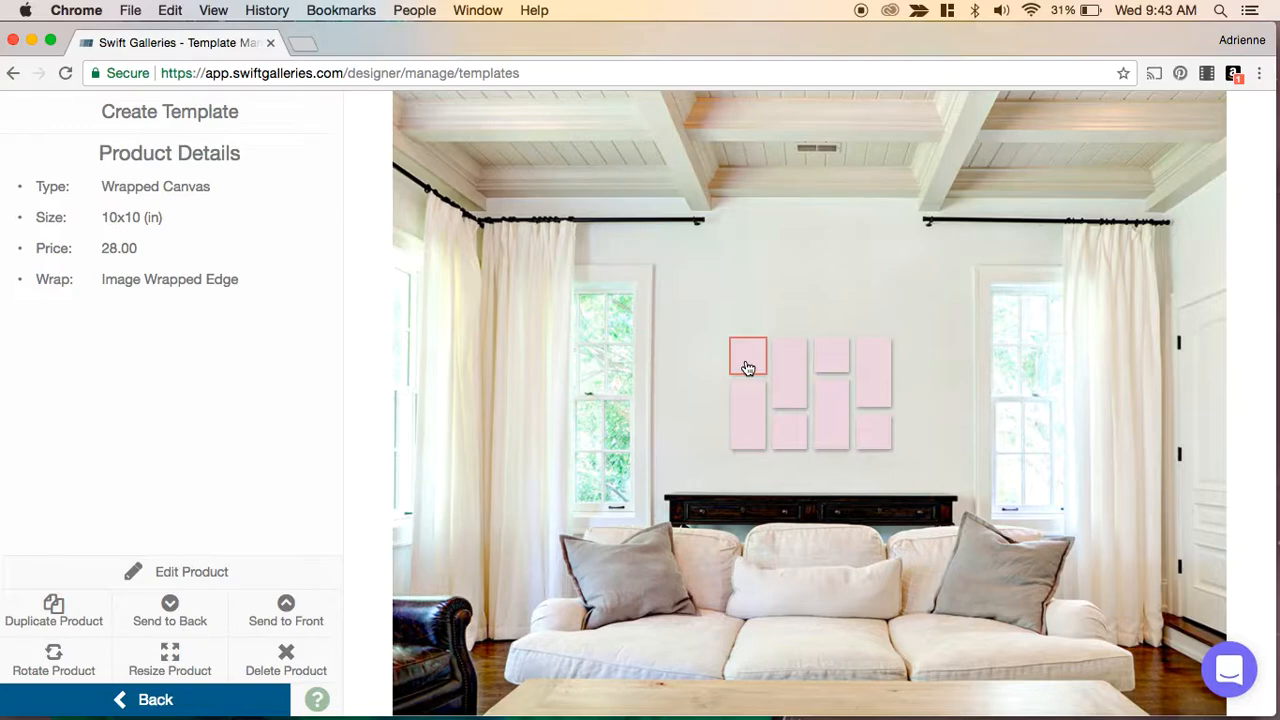
click(694, 358)
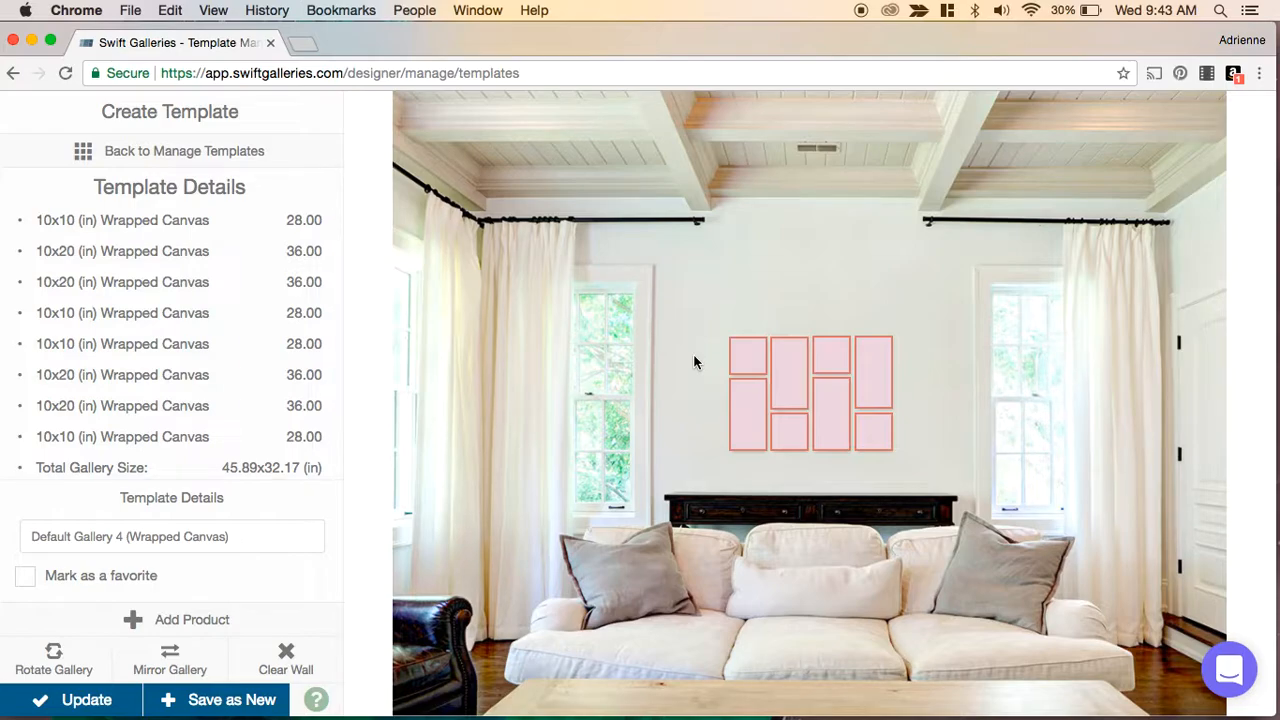
click(787, 370)
click(749, 355)
click(684, 398)
mouse_move(843, 424)
mouse_down()
mouse_move(829, 426)
mouse_move(848, 428)
mouse_up()
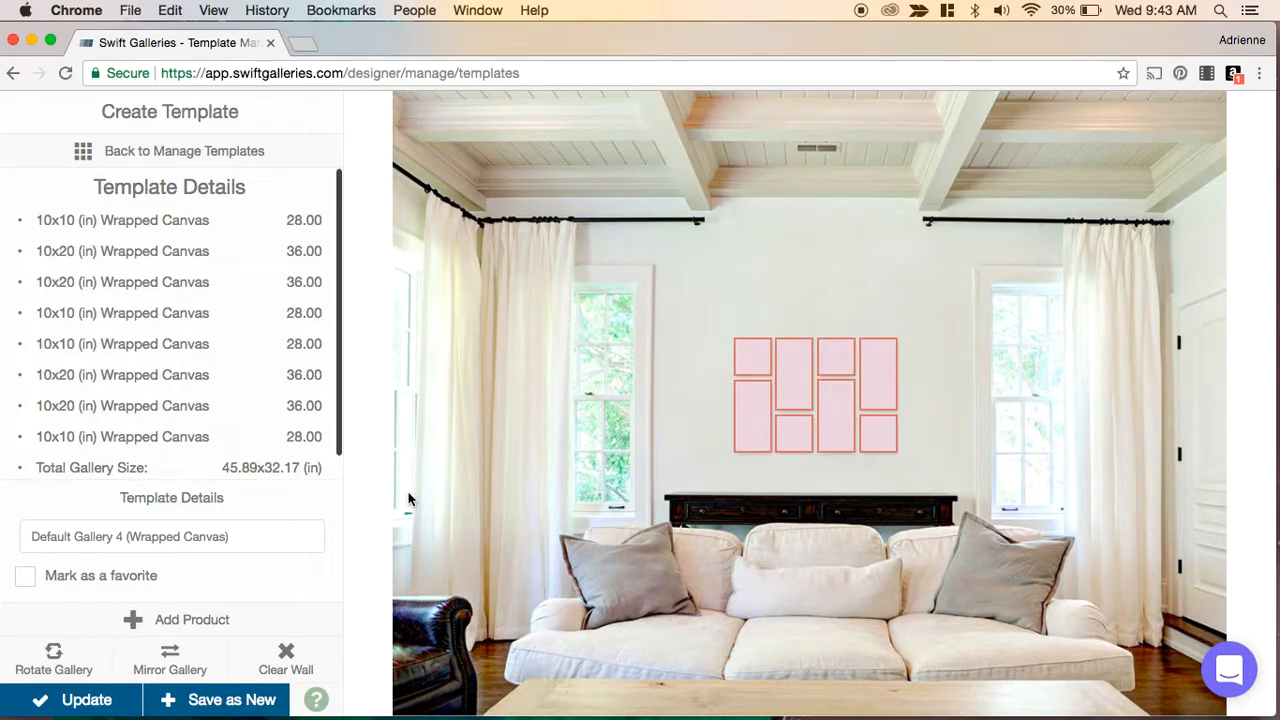
- Mirror and rotate the eight-canvas gallery through its orientations to preview alternative layouts
click(160, 676)
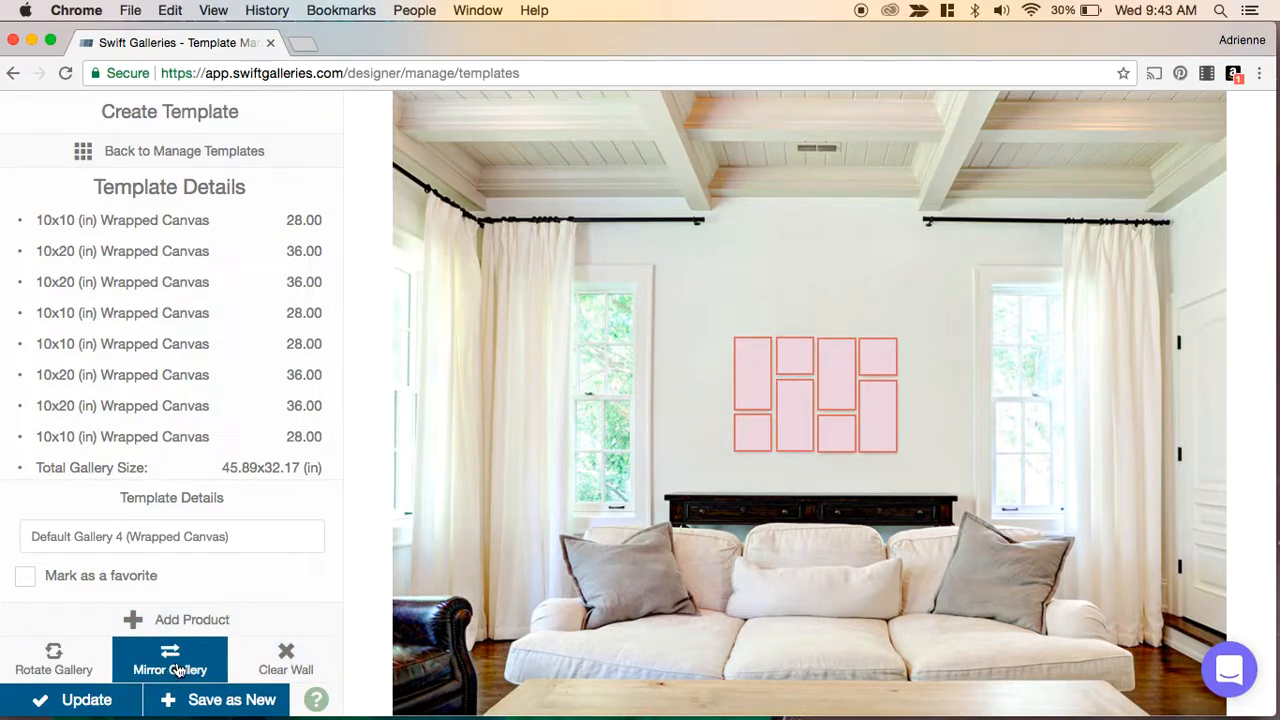
click(60, 668)
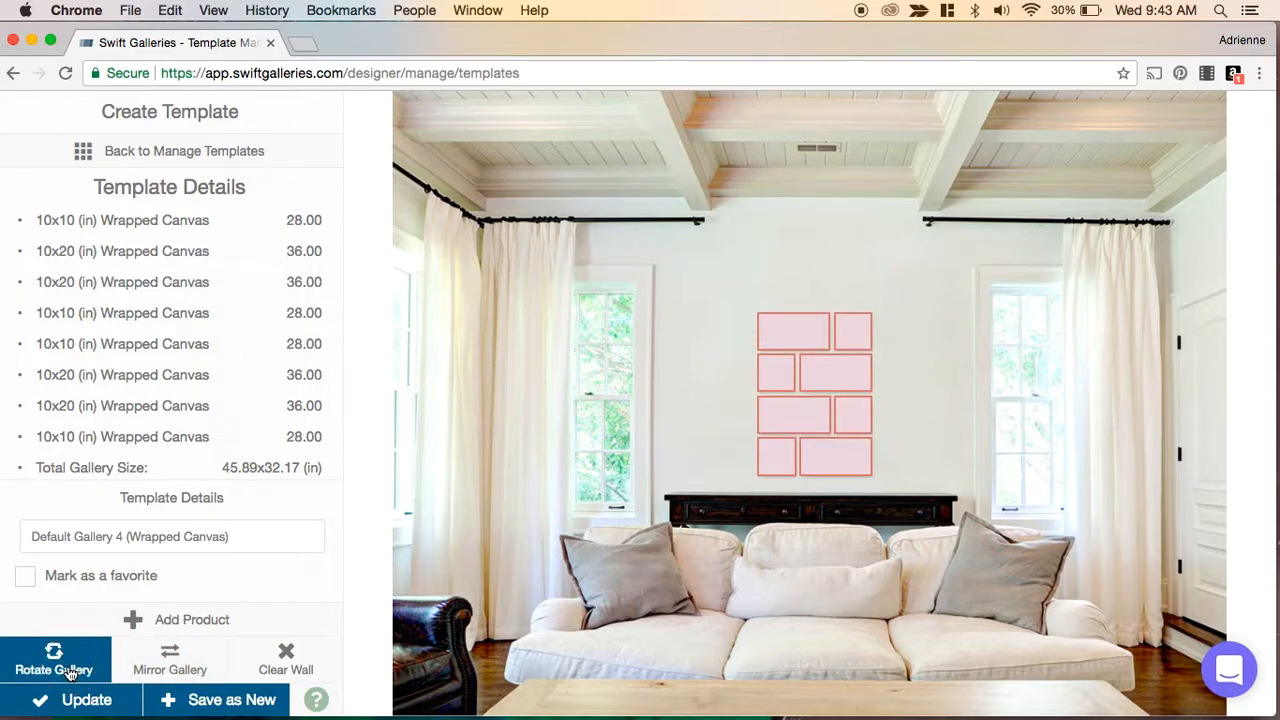
click(70, 674)
click(70, 674)
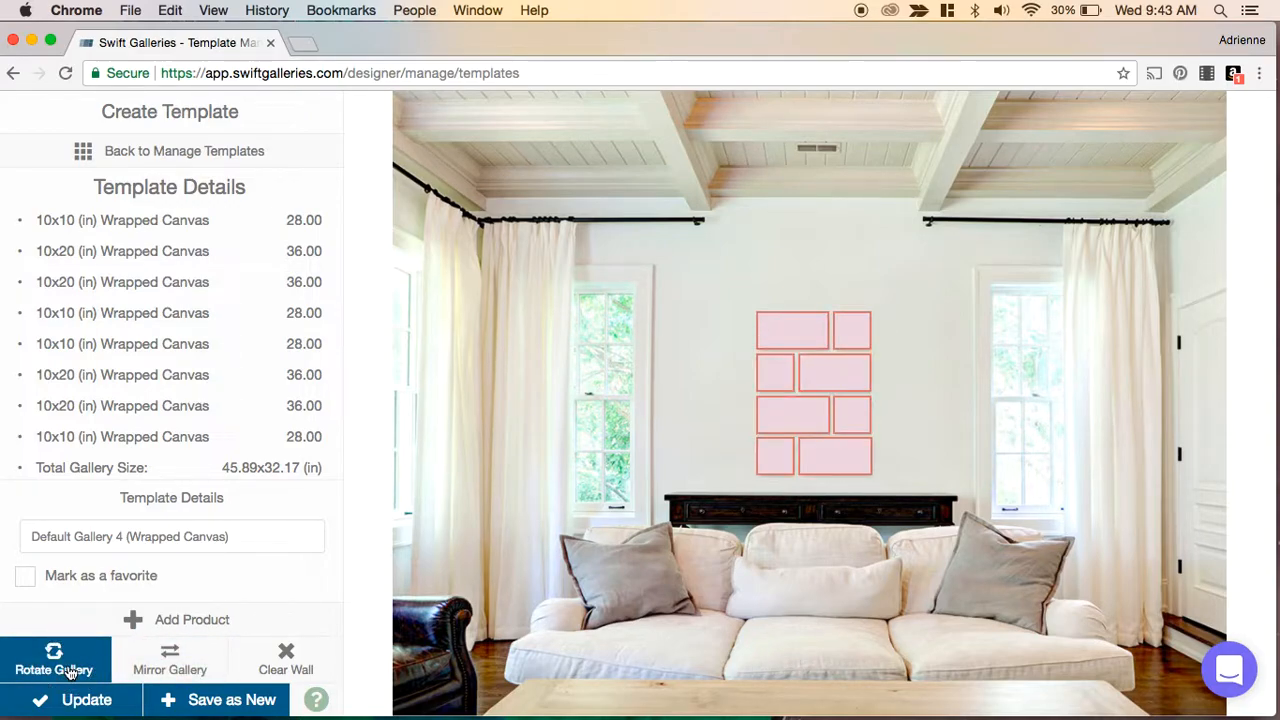
click(70, 674)
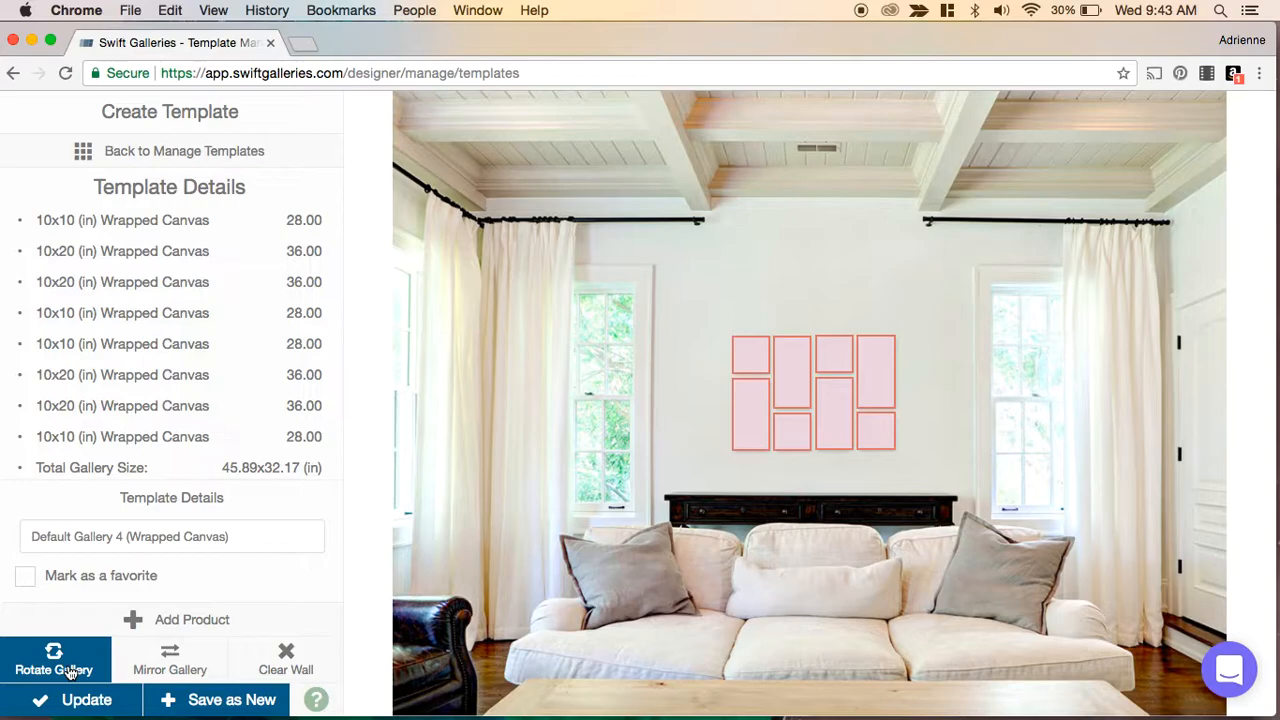
- Rename the template to Default Gallery 4 (Wrapped Canvas) - double and save it as a new template
click(250, 532)
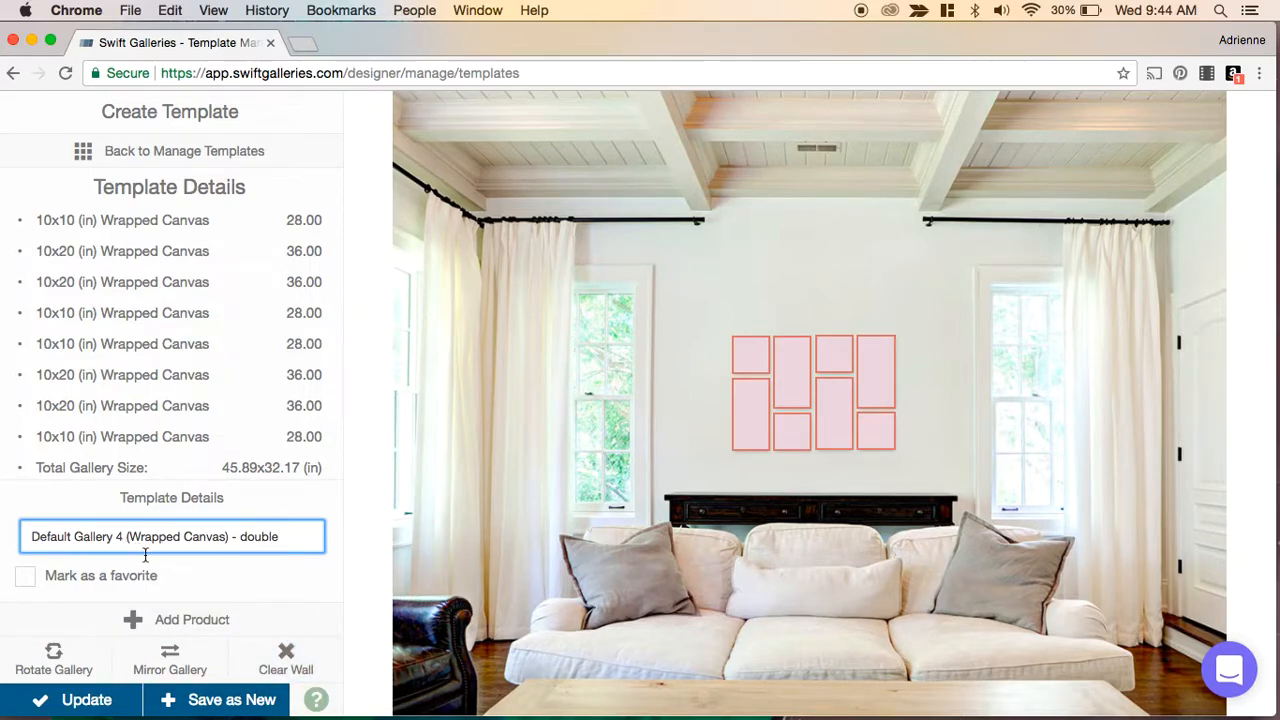
click(212, 699)
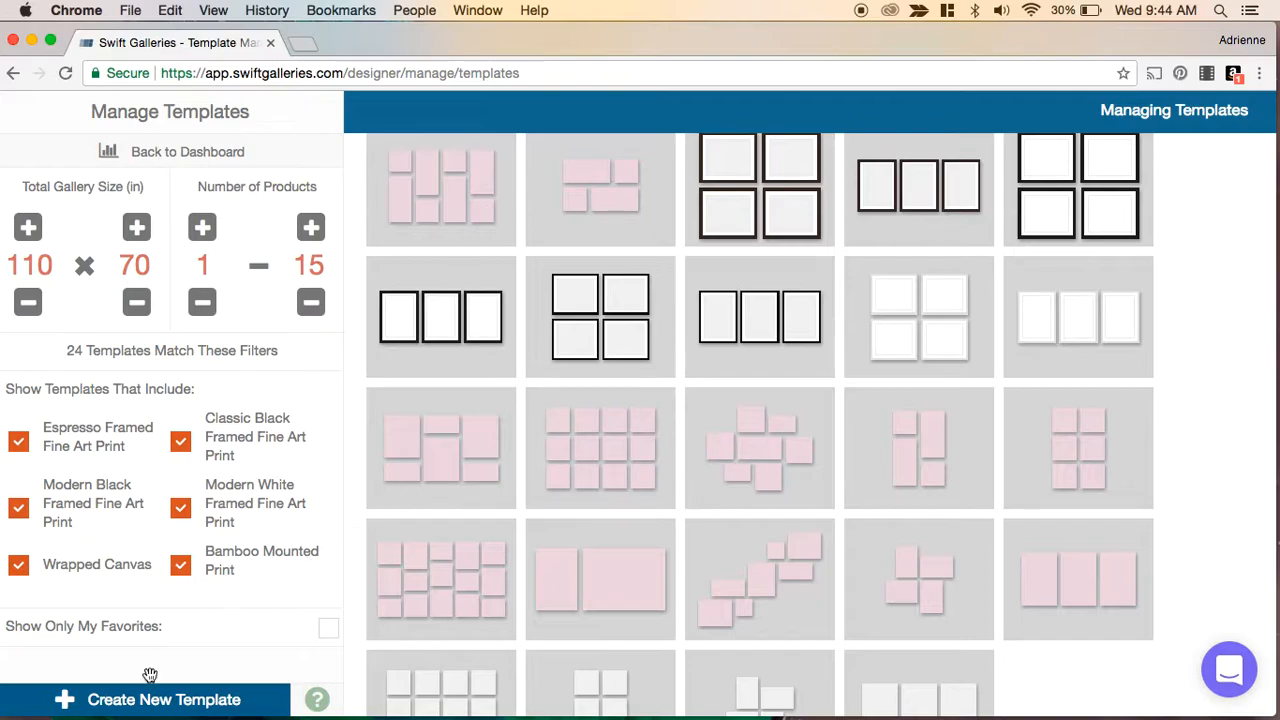
- Start a new template with an Espresso Framed Fine Art Print resized to 16 x 16 in, placed left of centre
click(129, 704)
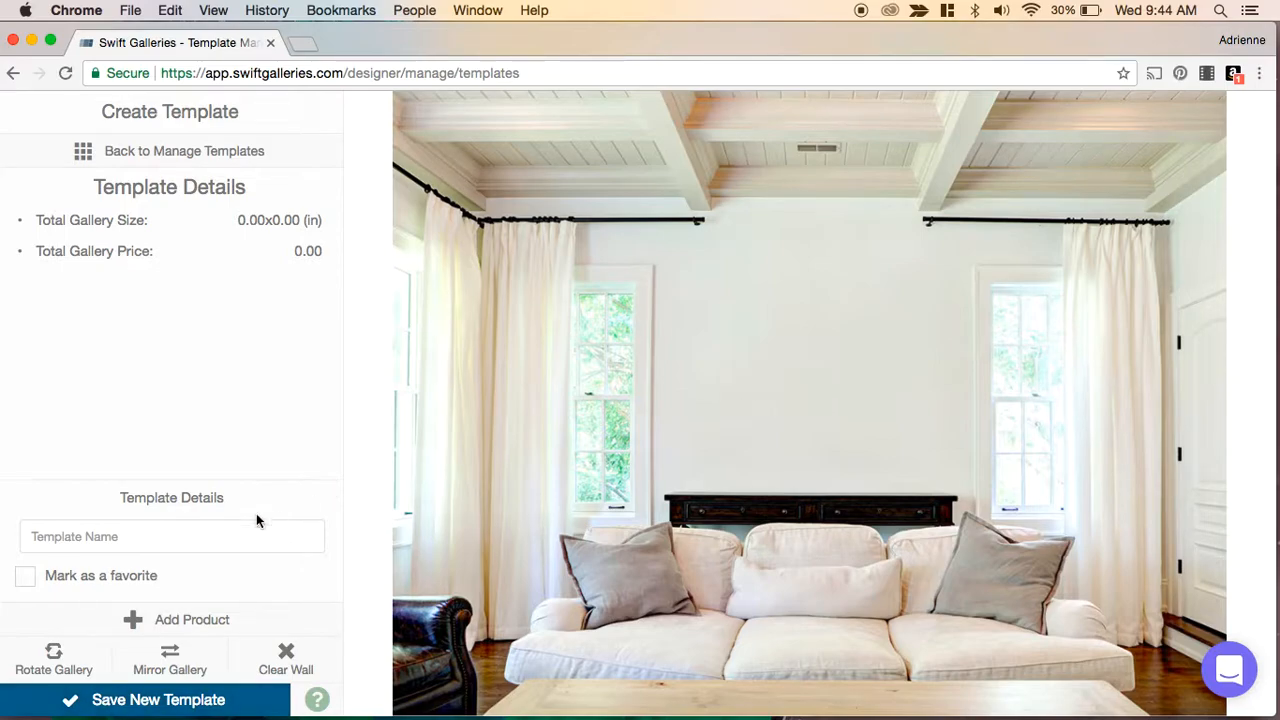
click(203, 620)
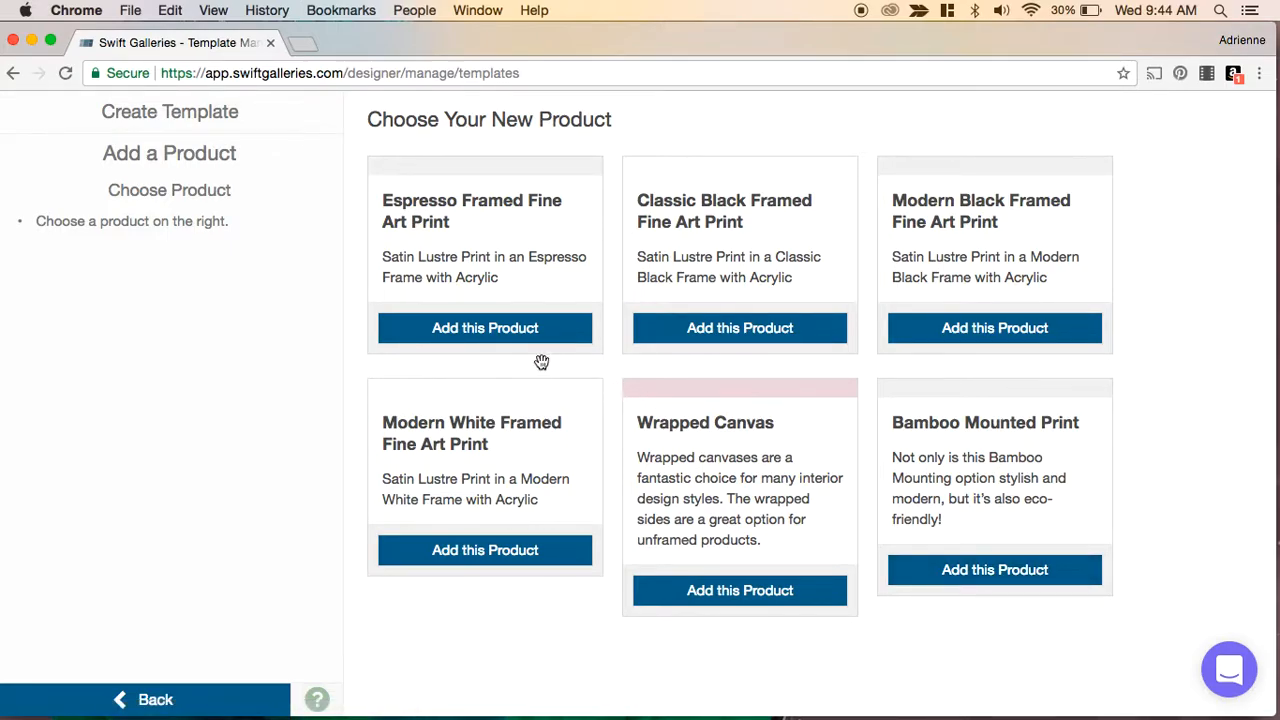
click(509, 340)
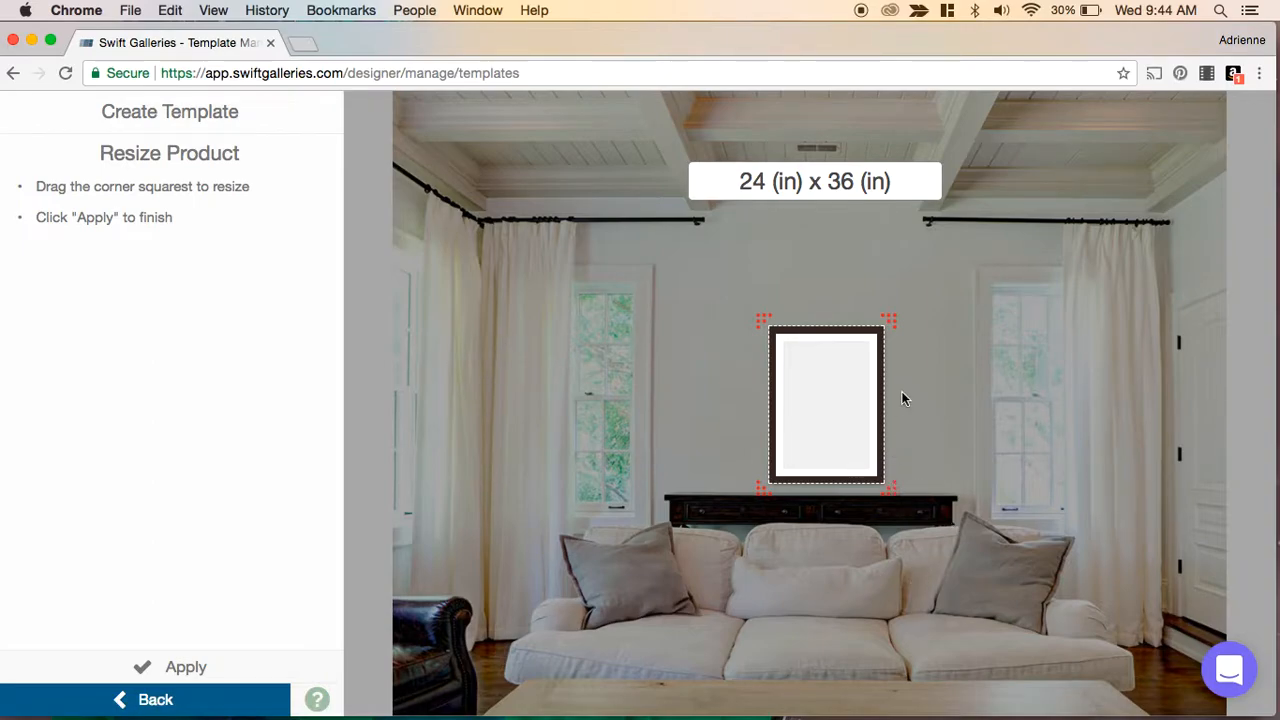
mouse_move(892, 494)
mouse_down()
mouse_move(923, 414)
mouse_move(846, 403)
mouse_move(846, 497)
mouse_move(882, 503)
mouse_move(877, 411)
mouse_move(866, 440)
mouse_move(894, 511)
mouse_up()
drag(837, 403, 822, 379)
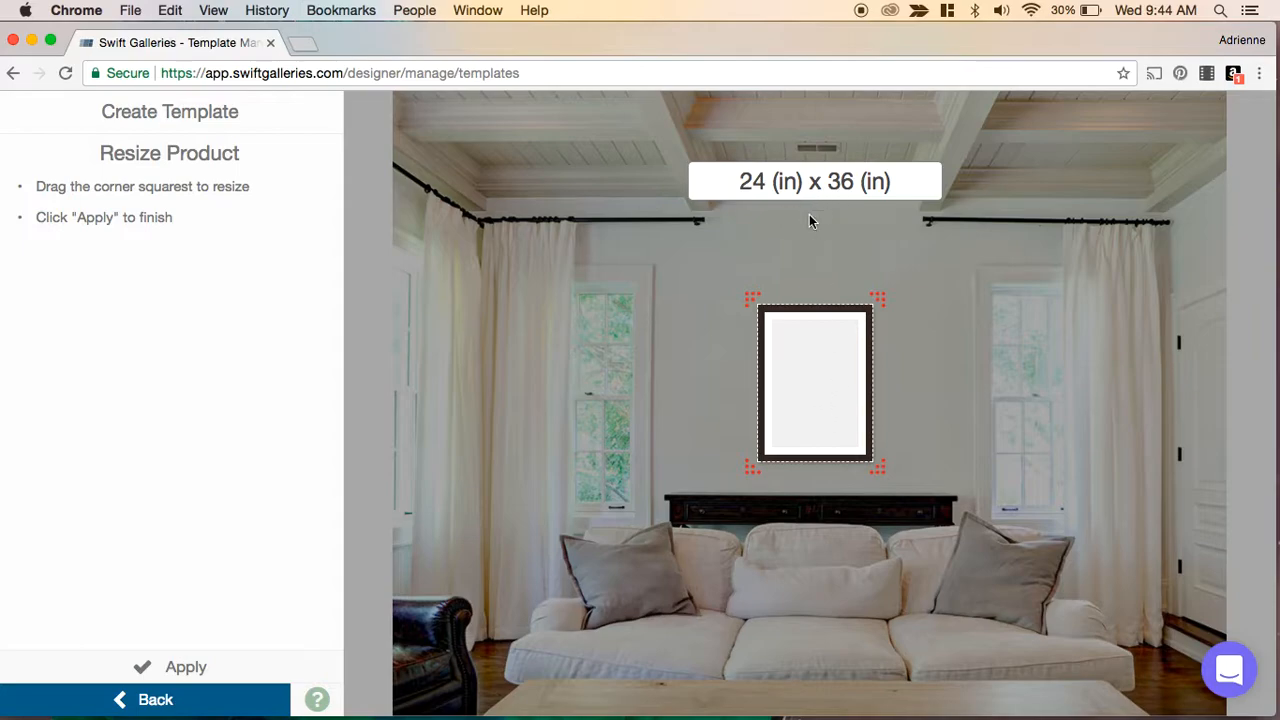
mouse_move(817, 403)
mouse_down()
mouse_move(811, 377)
mouse_move(813, 395)
mouse_up()
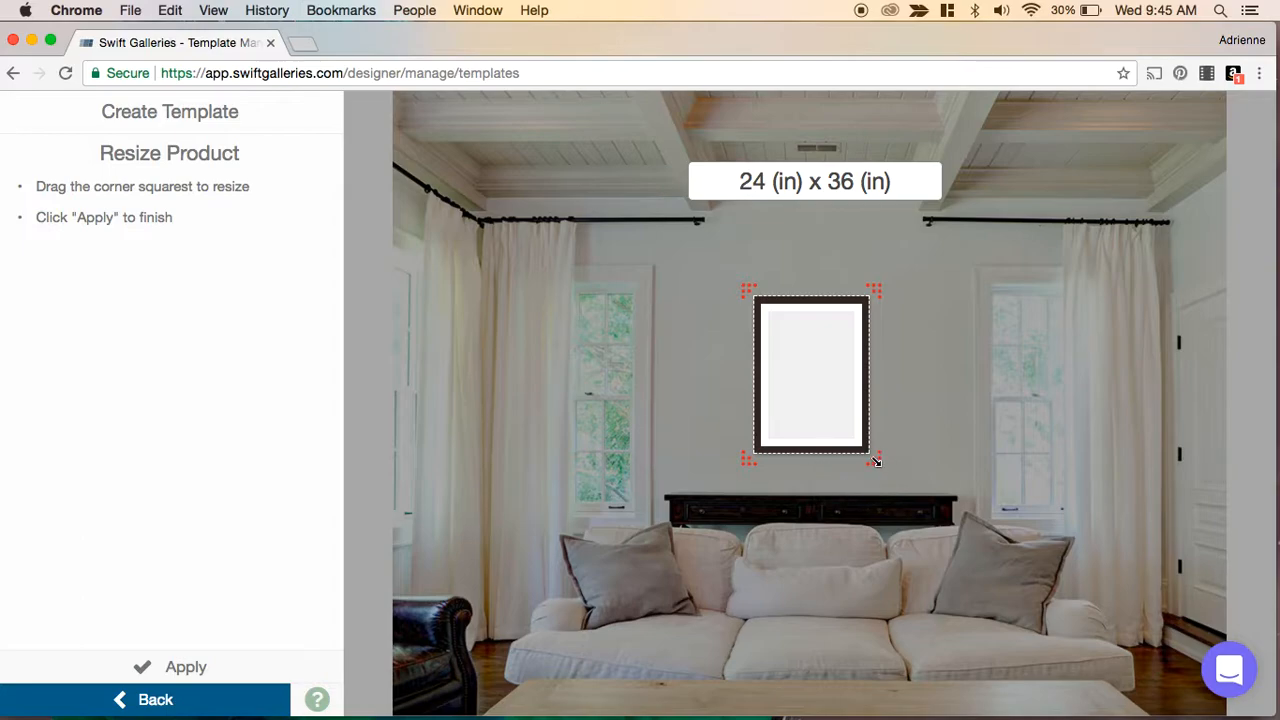
drag(876, 462, 847, 383)
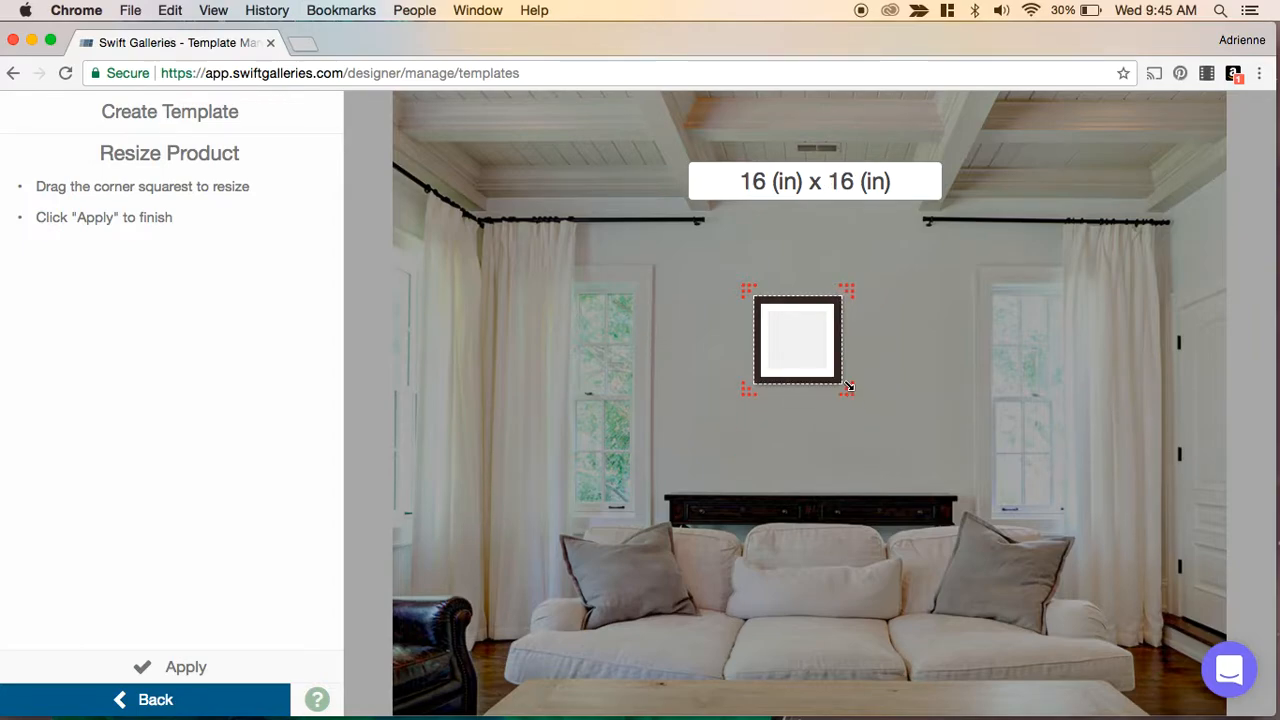
click(167, 666)
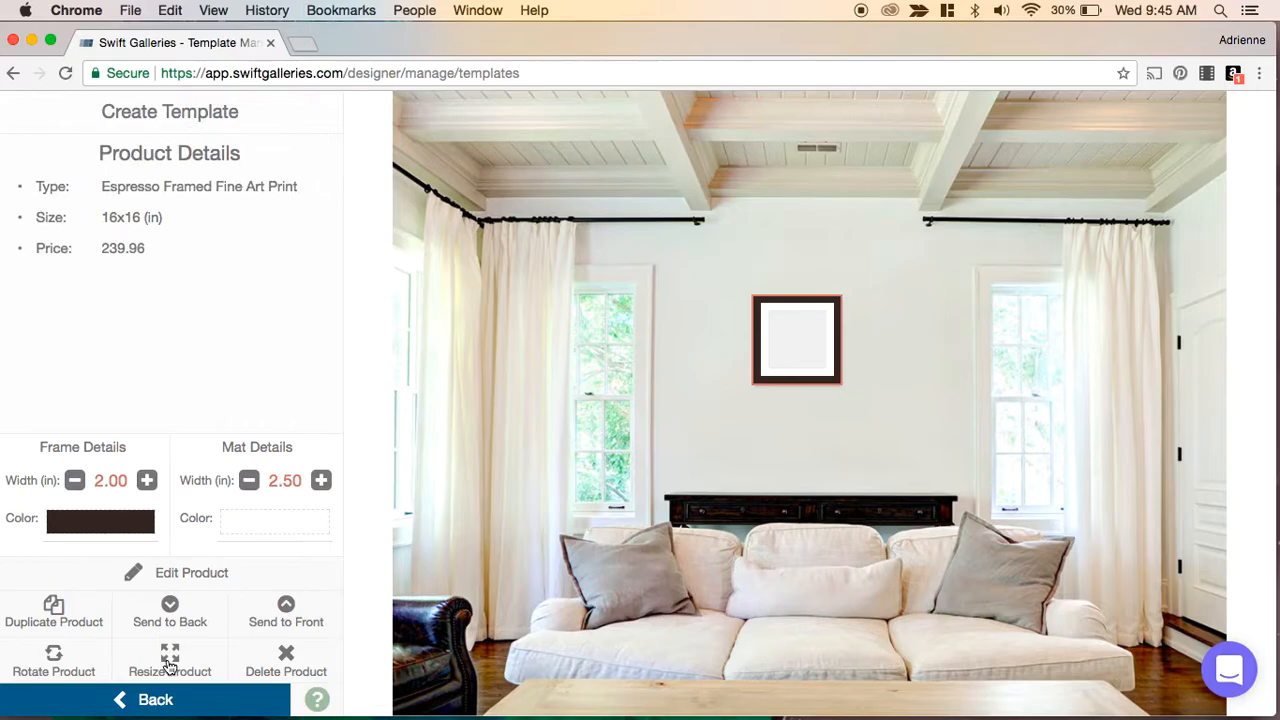
drag(783, 354, 724, 370)
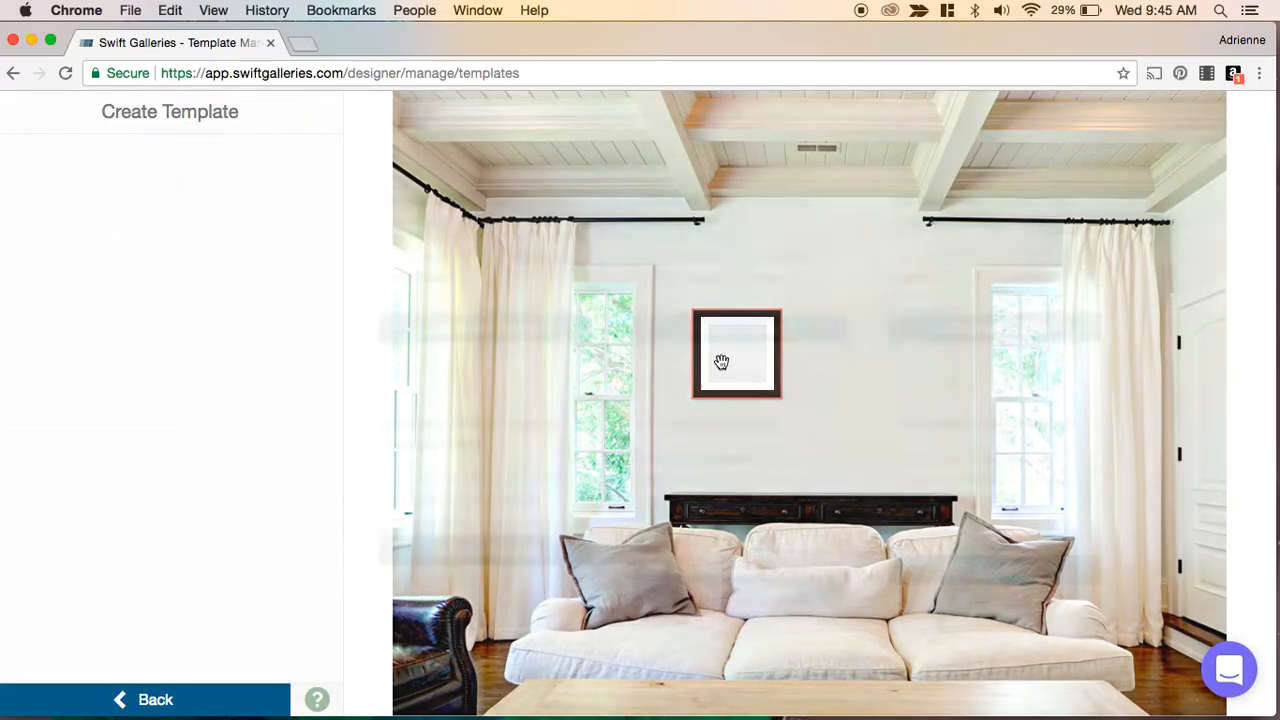
- Add a Bamboo Mounted Print resized to 20 x 30 in beside the framed print
double_click(721, 362)
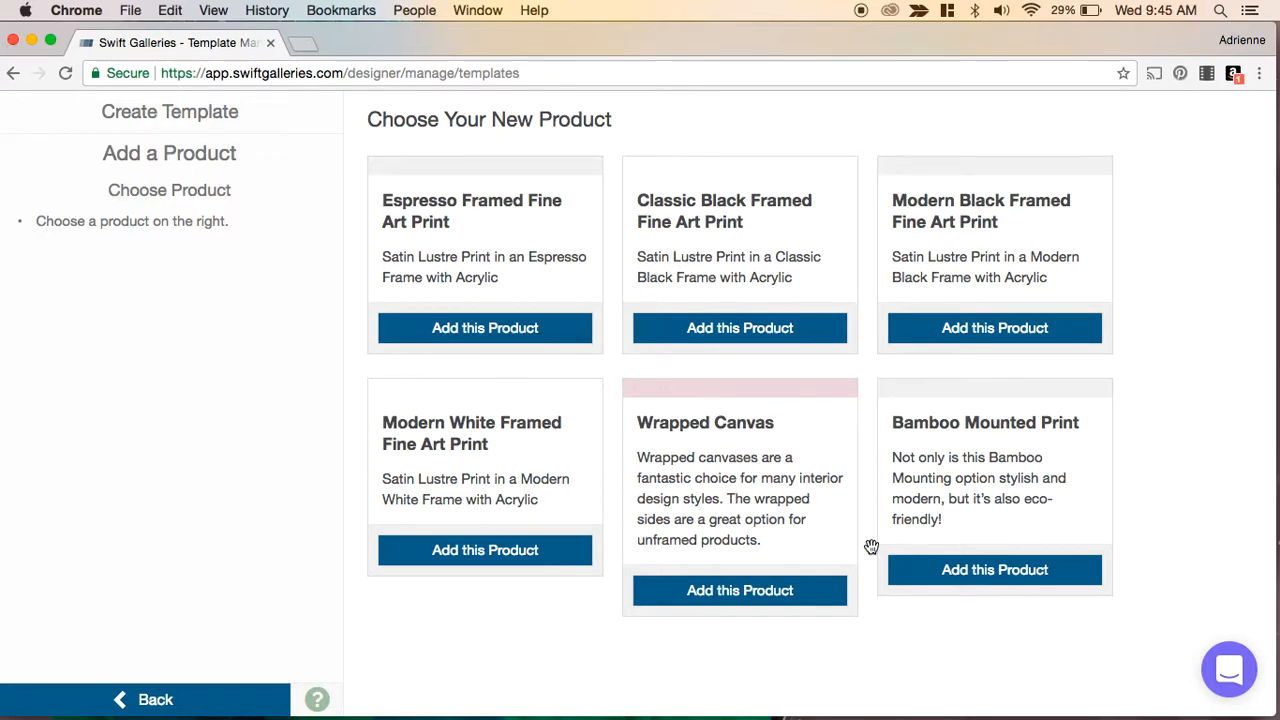
click(1011, 566)
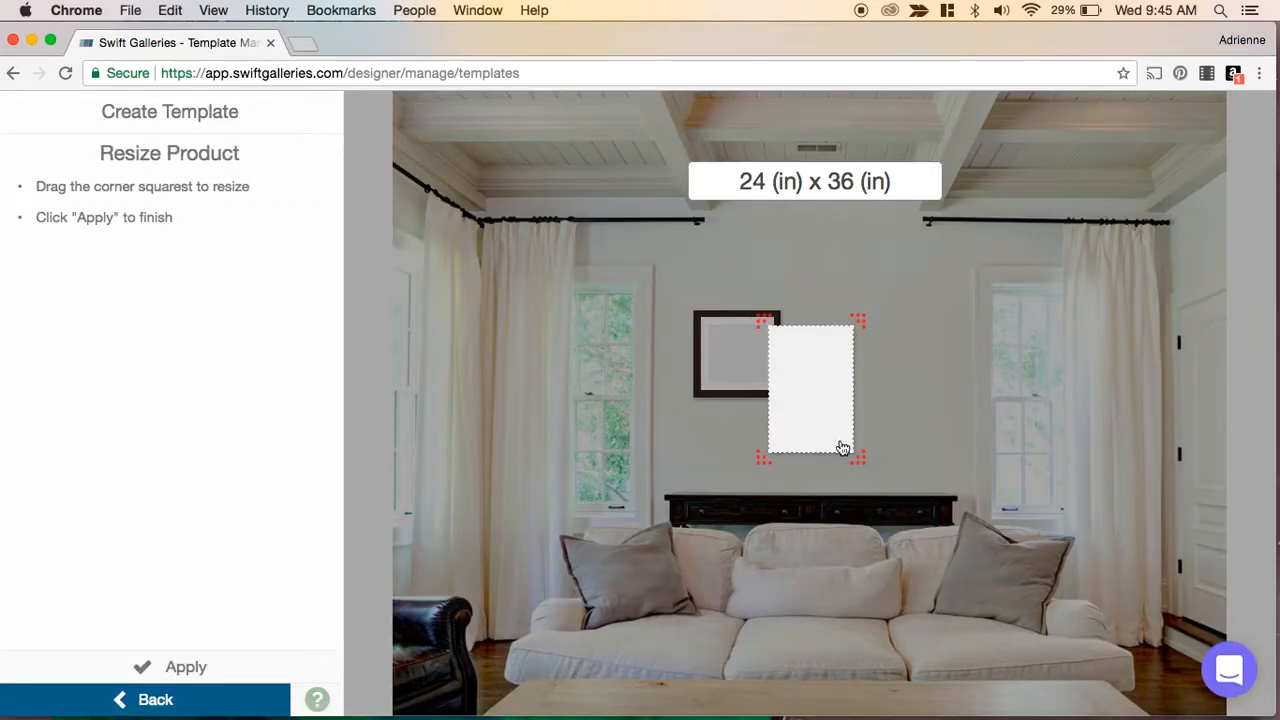
drag(860, 459, 857, 437)
drag(823, 398, 843, 387)
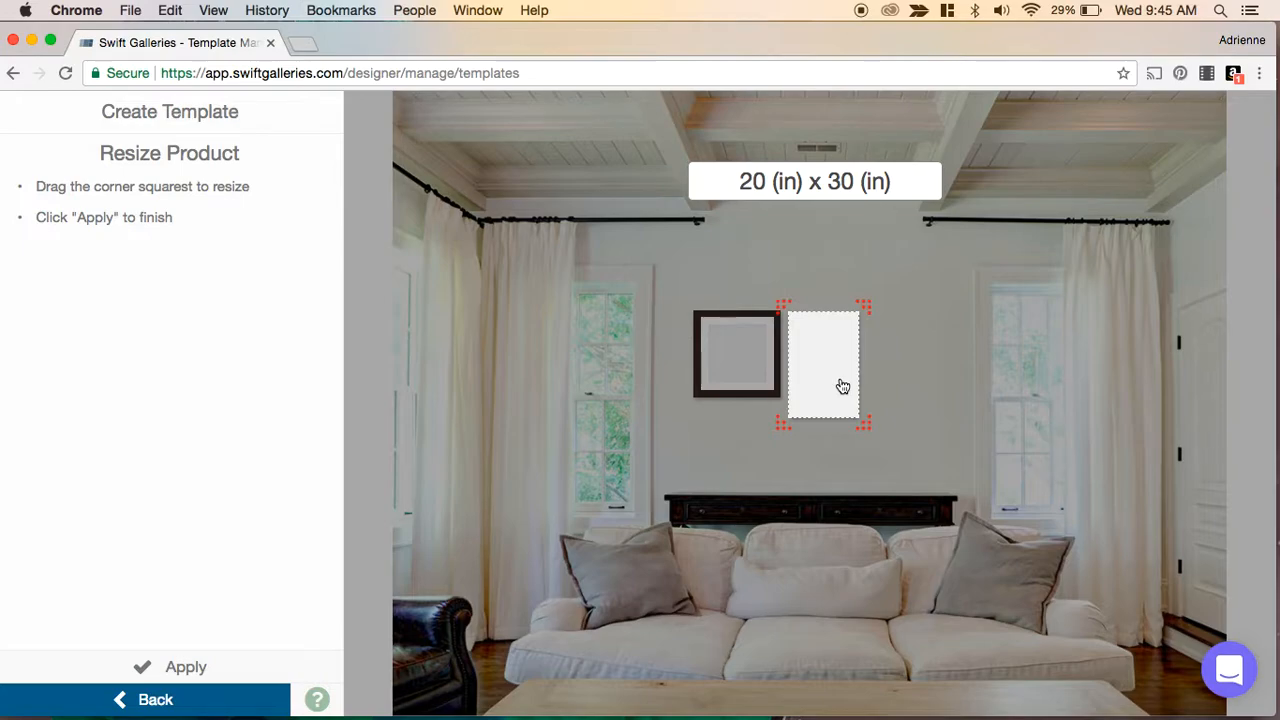
click(176, 665)
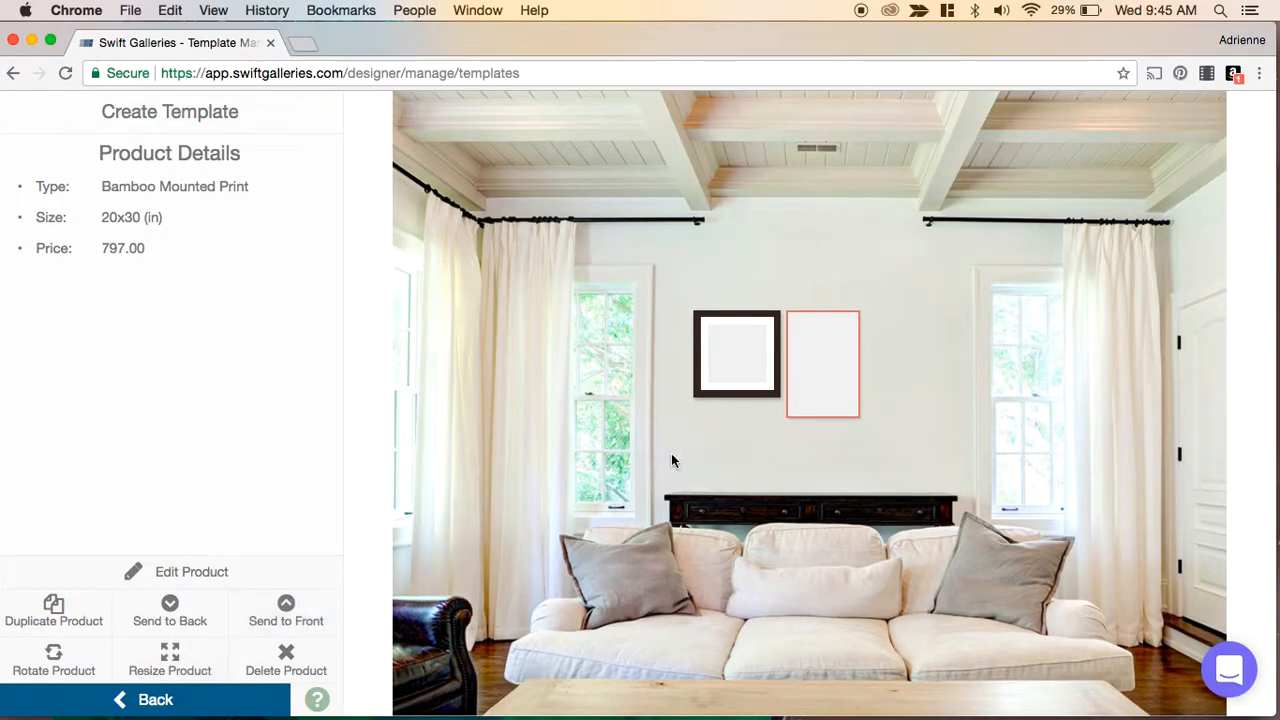
- Duplicate the bamboo print, resize the copy to 20 x 16 in and place it below the framed print
key(super+v)
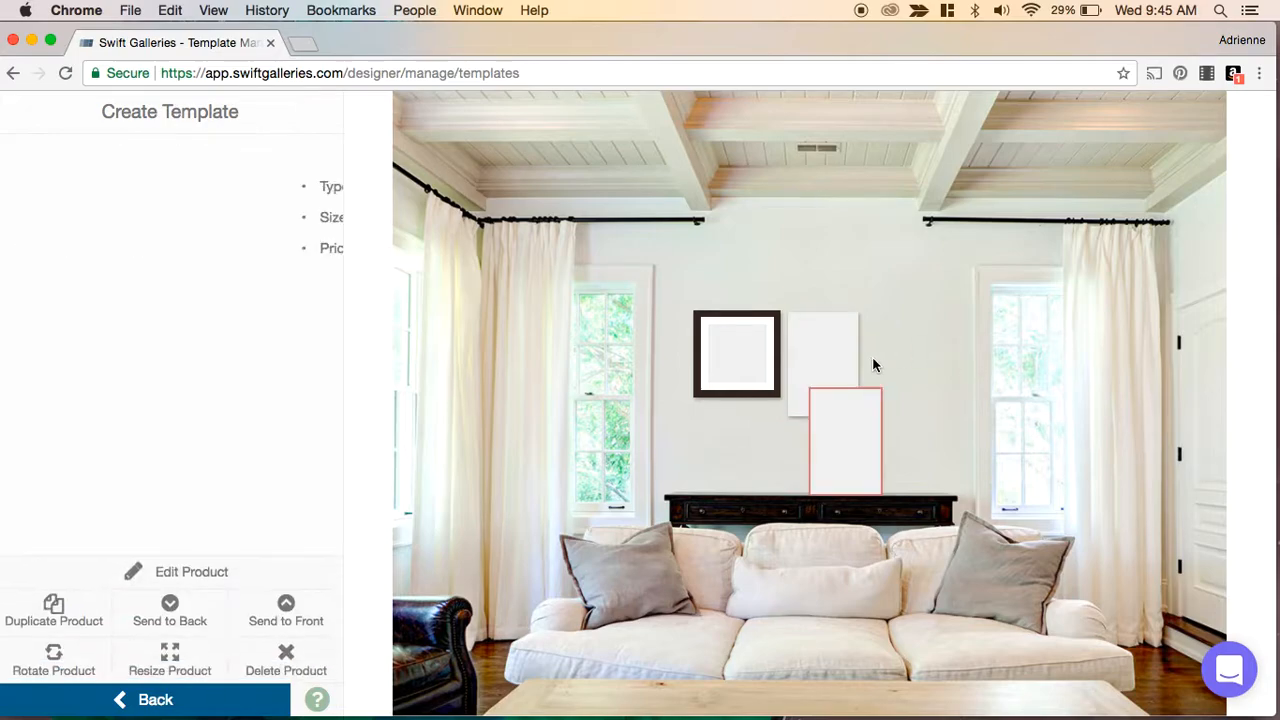
drag(861, 457, 863, 456)
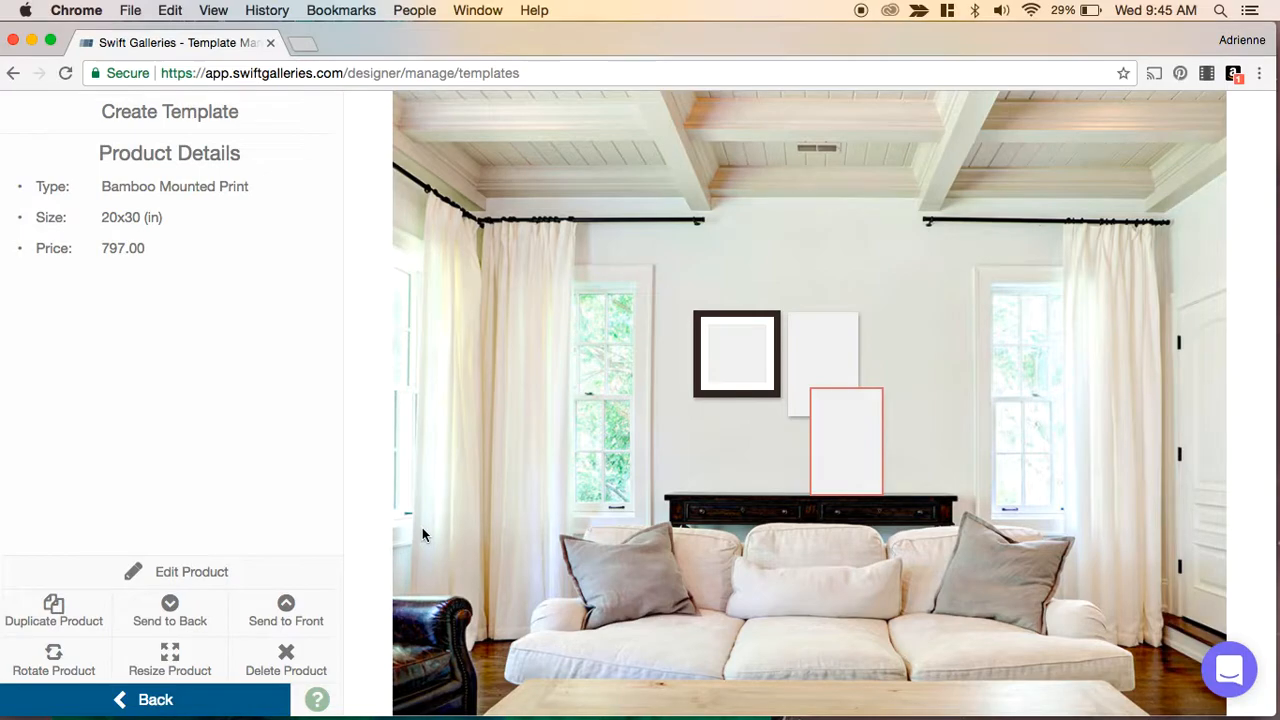
click(170, 660)
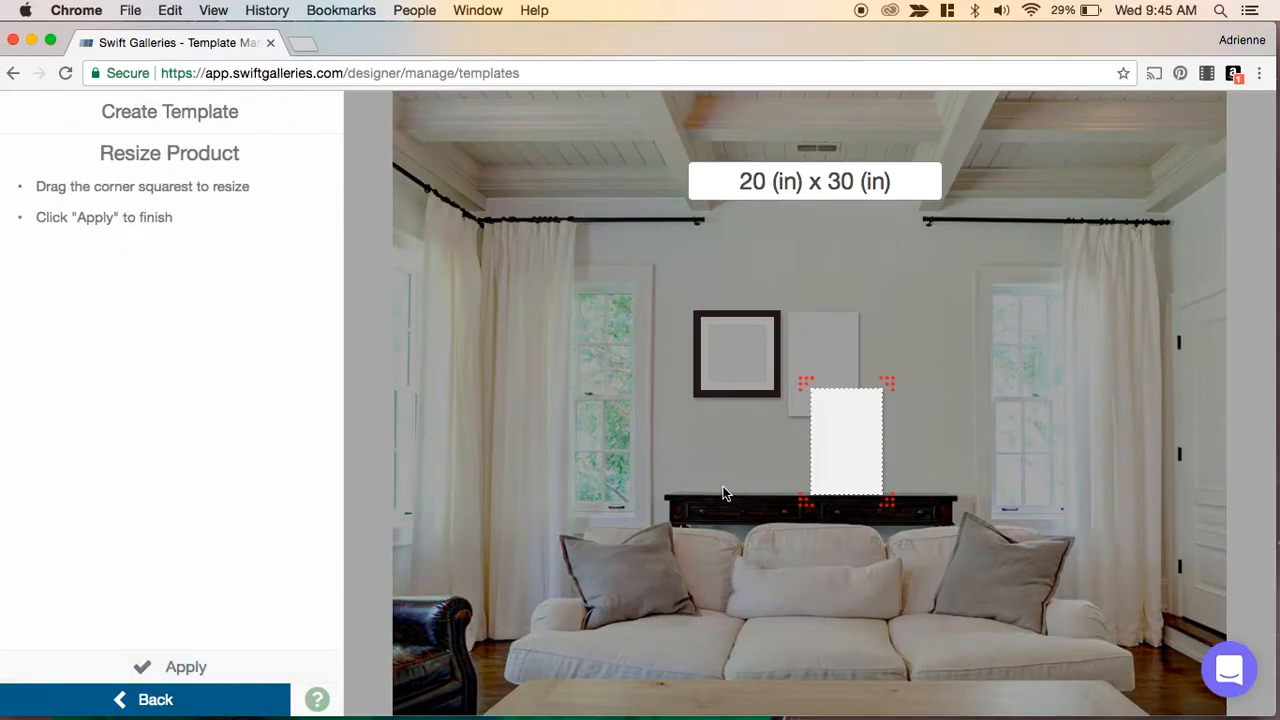
drag(887, 503, 740, 444)
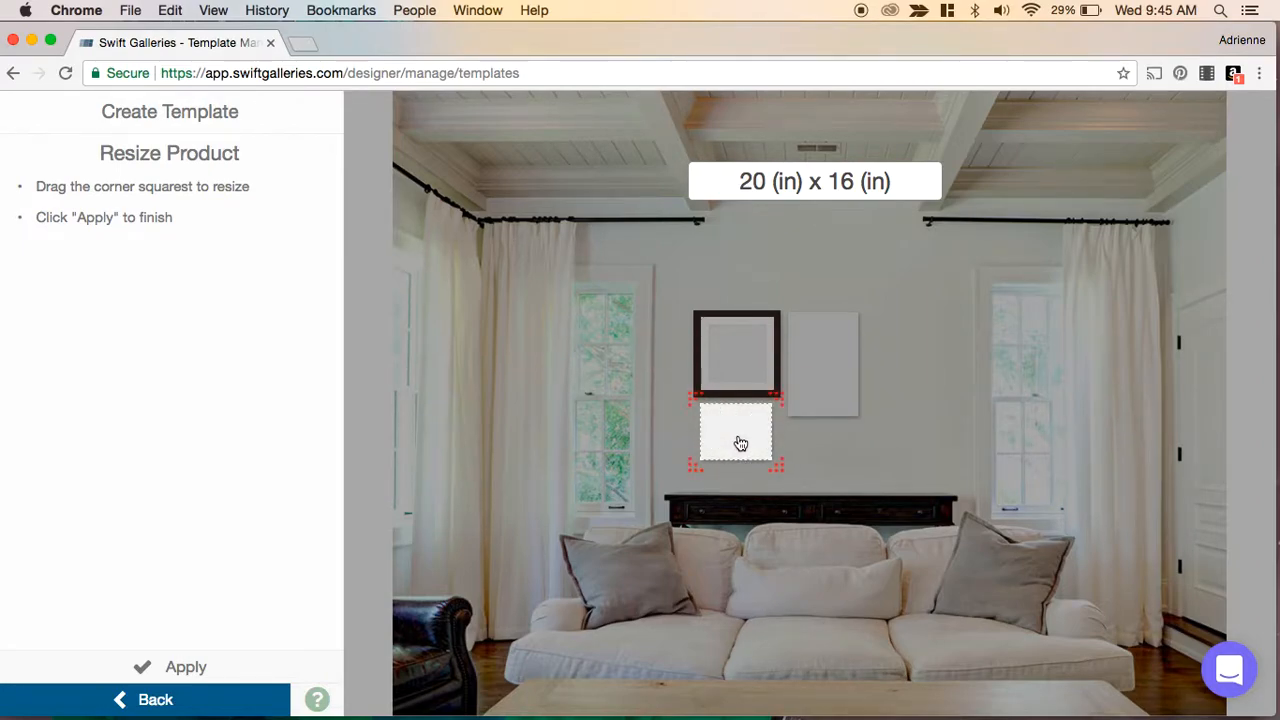
click(172, 667)
click(820, 364)
click(892, 400)
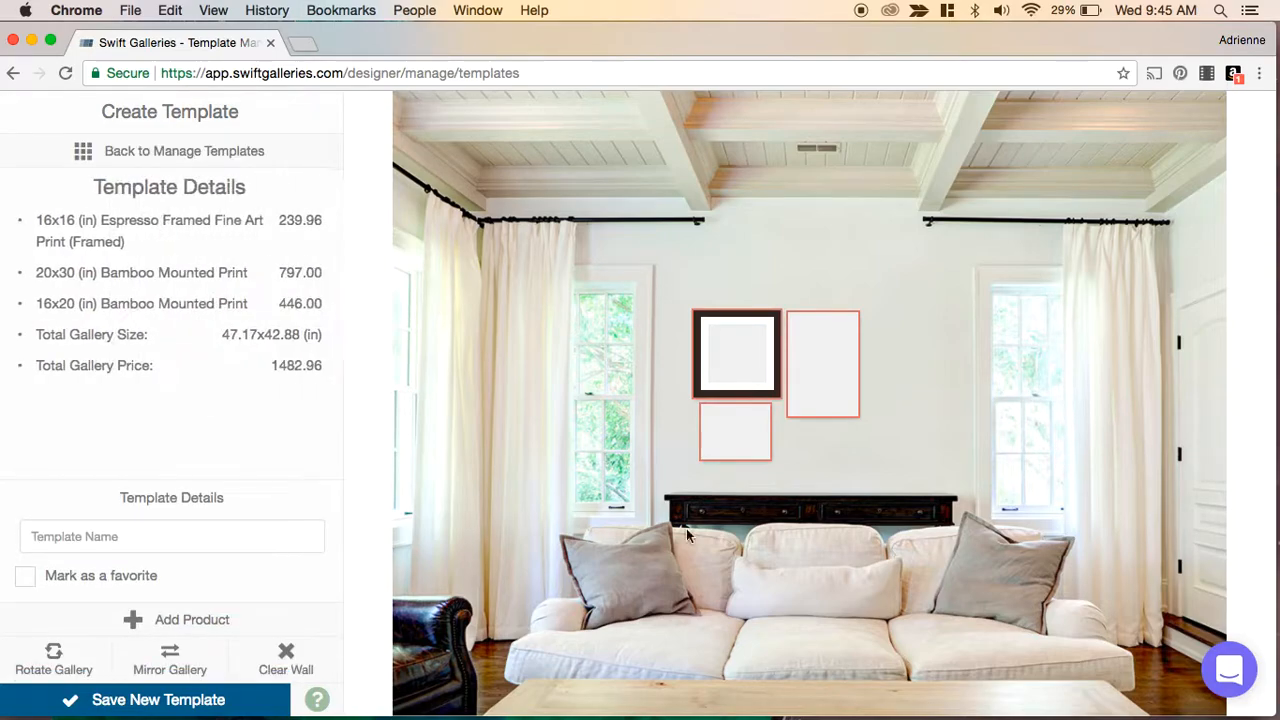
- Rotate the three-print gallery twice and move it slightly right on the wall
click(72, 670)
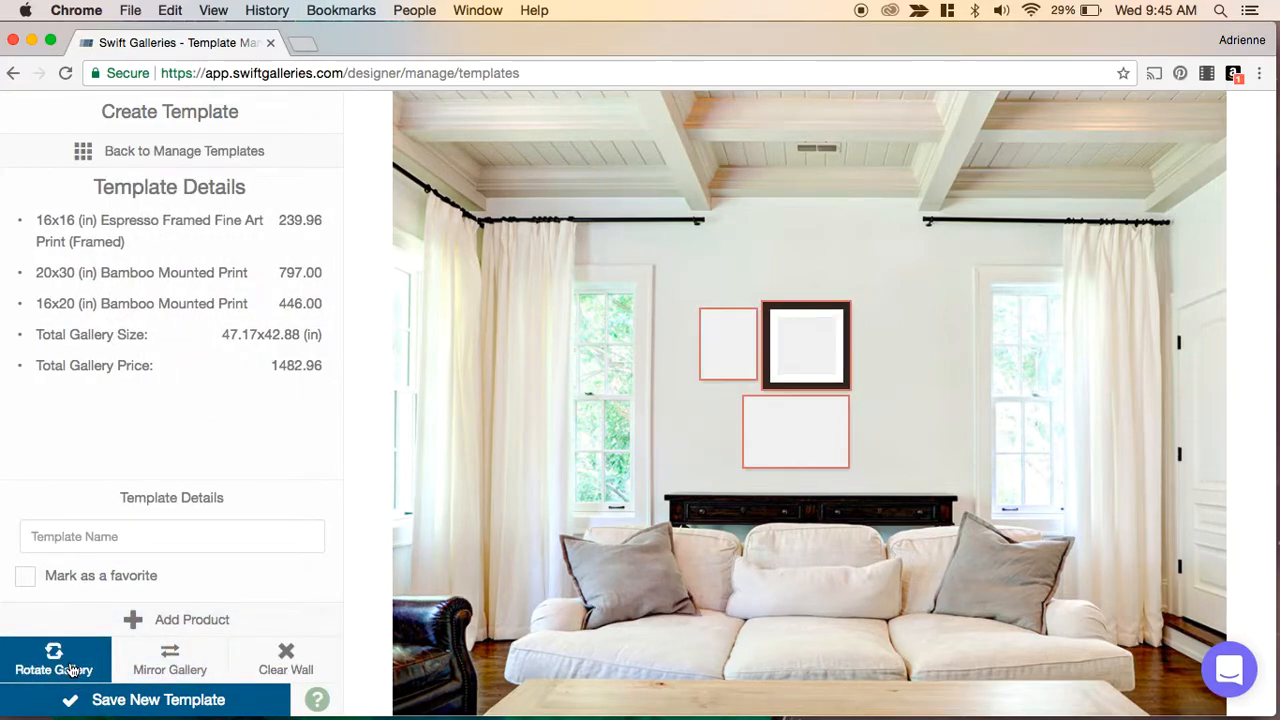
click(72, 670)
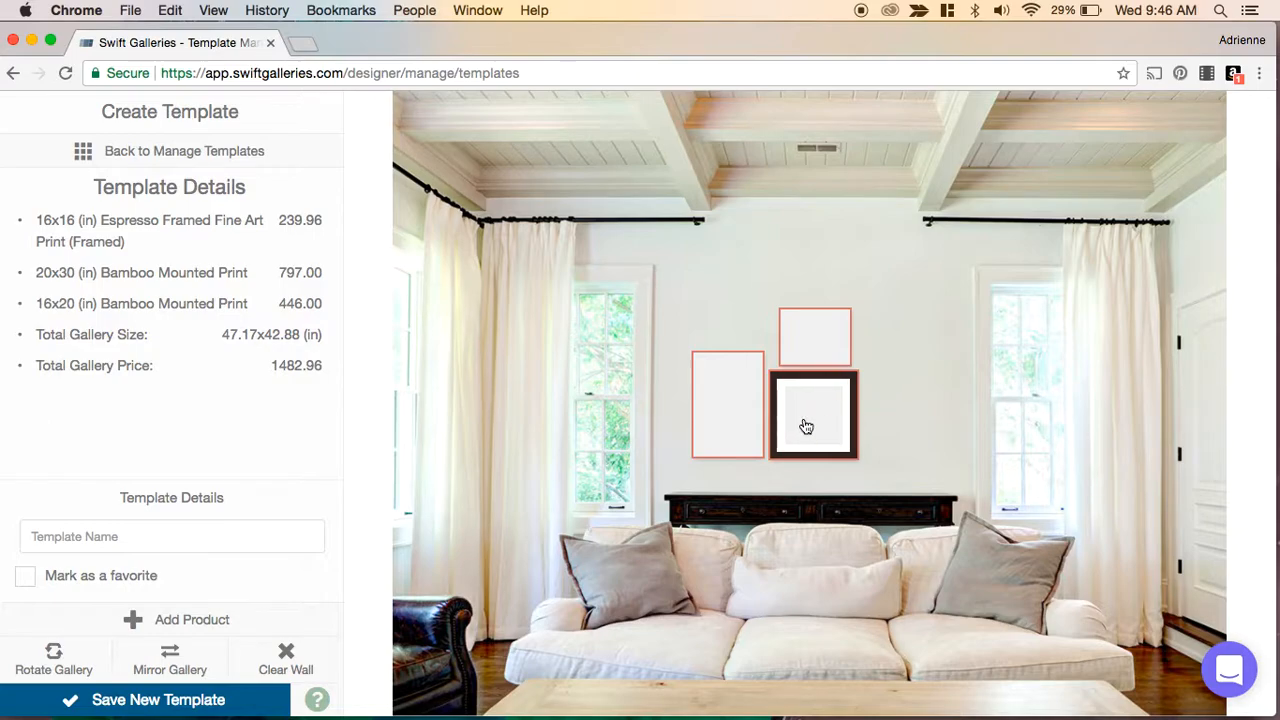
drag(797, 419, 823, 409)
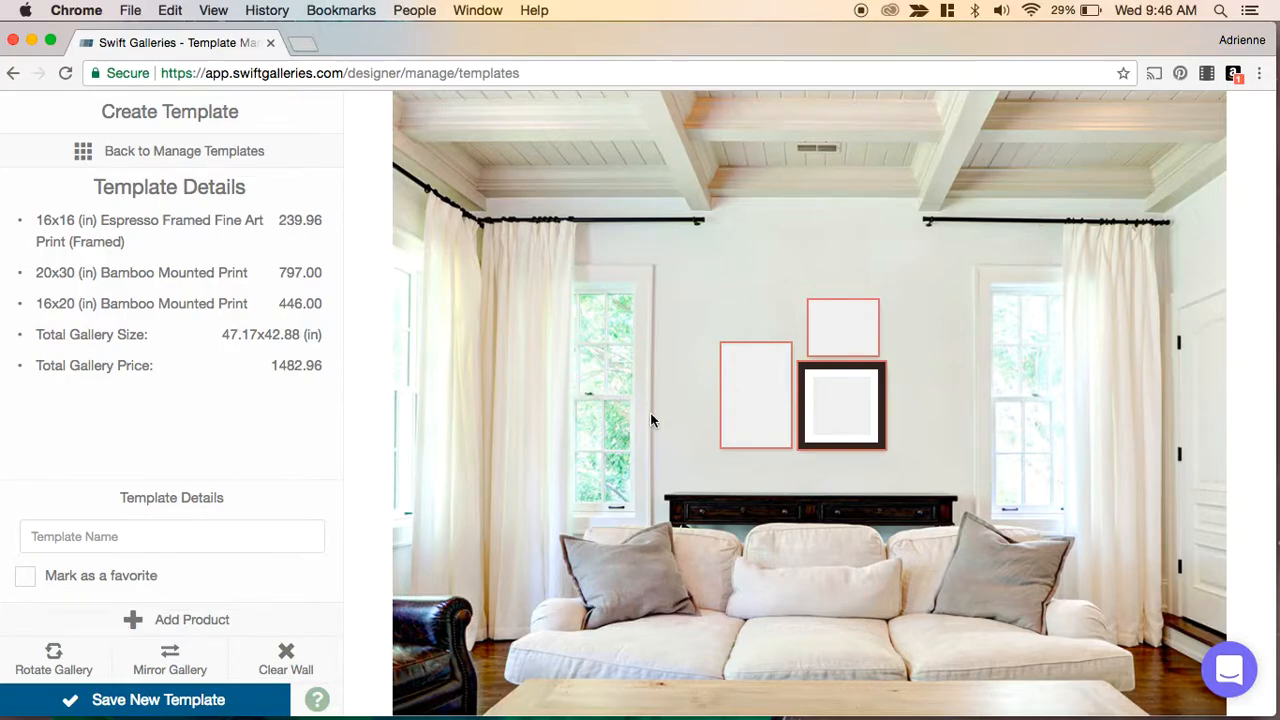
- Add a 16 x 16 in Classic Black Framed Fine Art Print and place it at the gallery's upper left
click(190, 620)
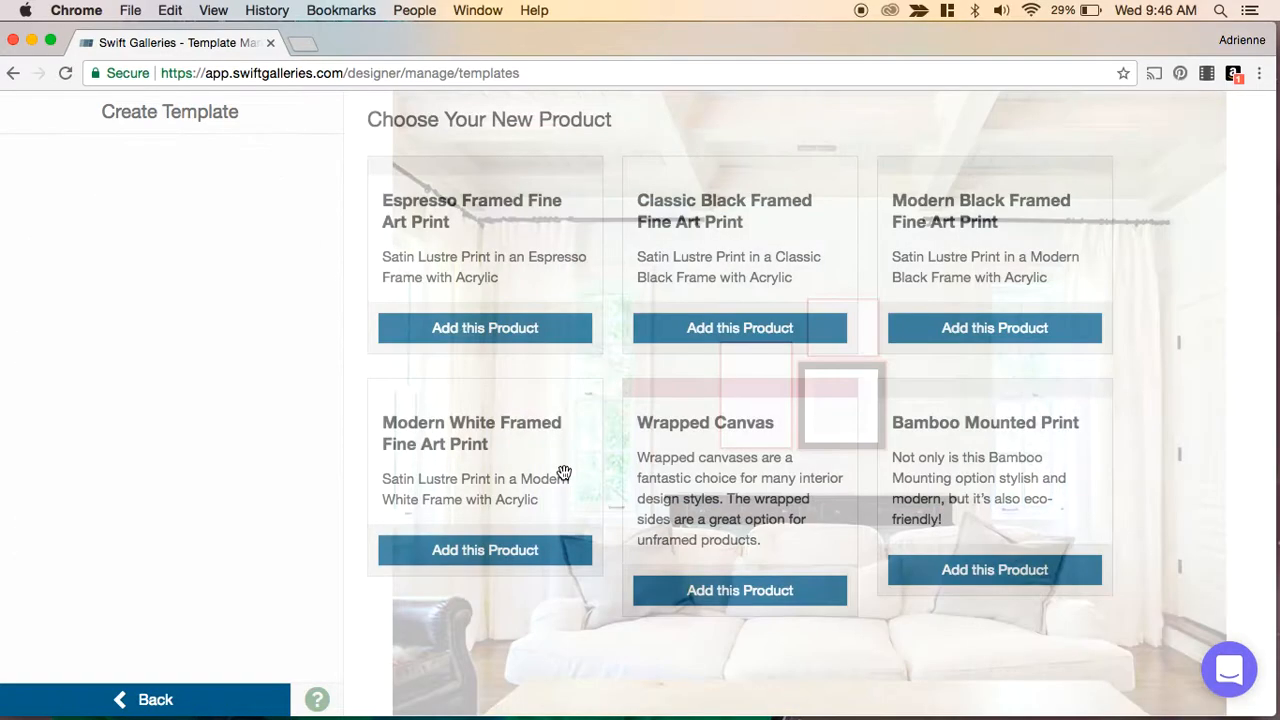
click(714, 330)
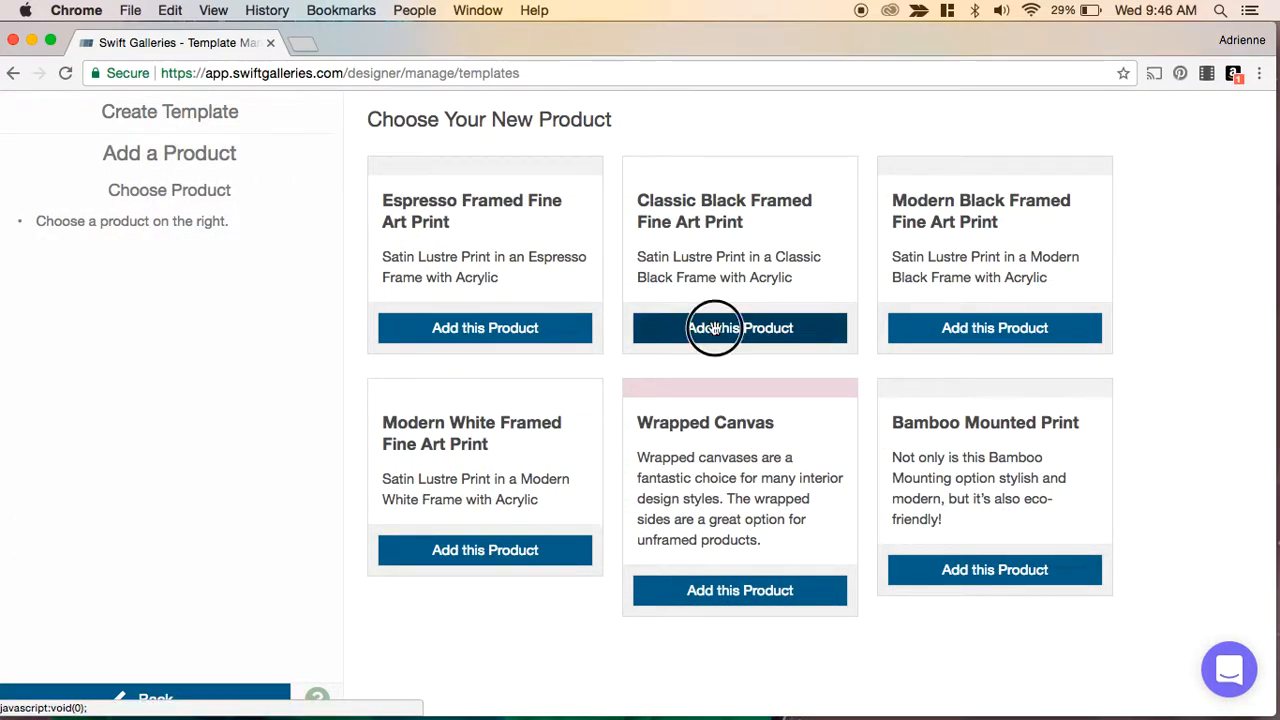
drag(889, 487, 733, 288)
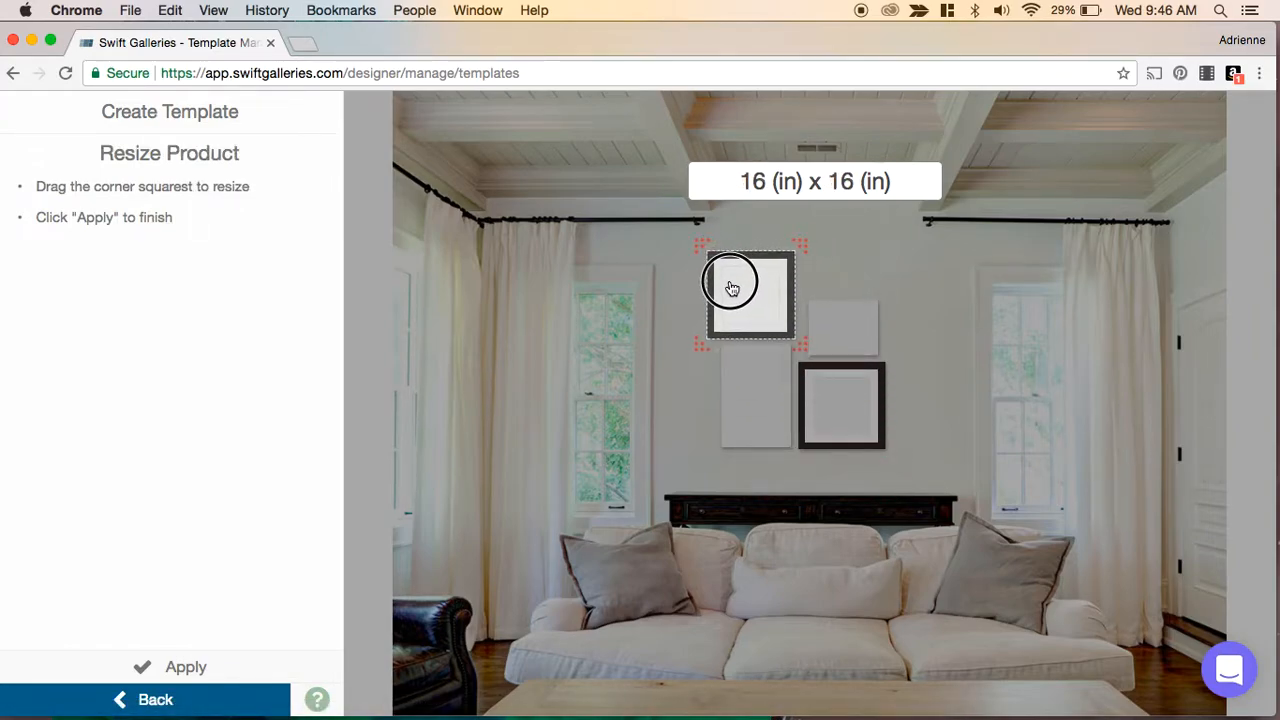
click(206, 668)
- Resize the upper-right bamboo print to 20 x 30 in and nudge it slightly left
click(828, 340)
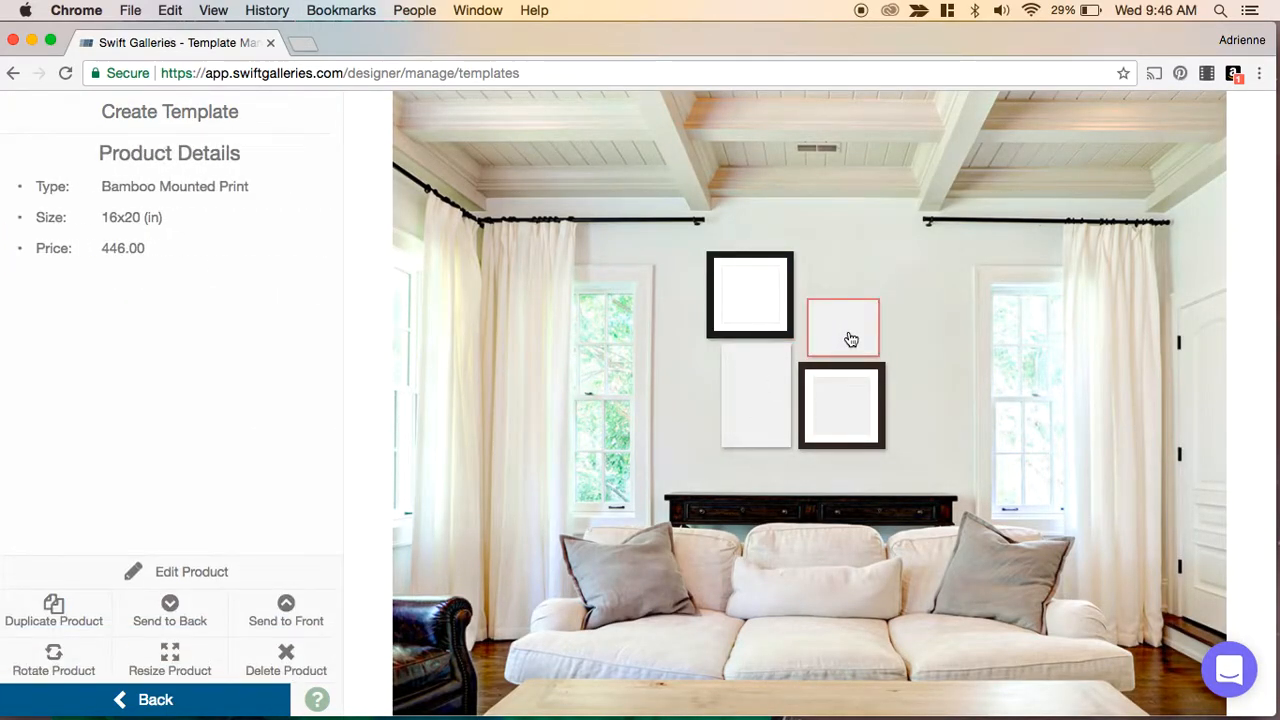
click(851, 340)
drag(885, 293, 888, 258)
click(866, 320)
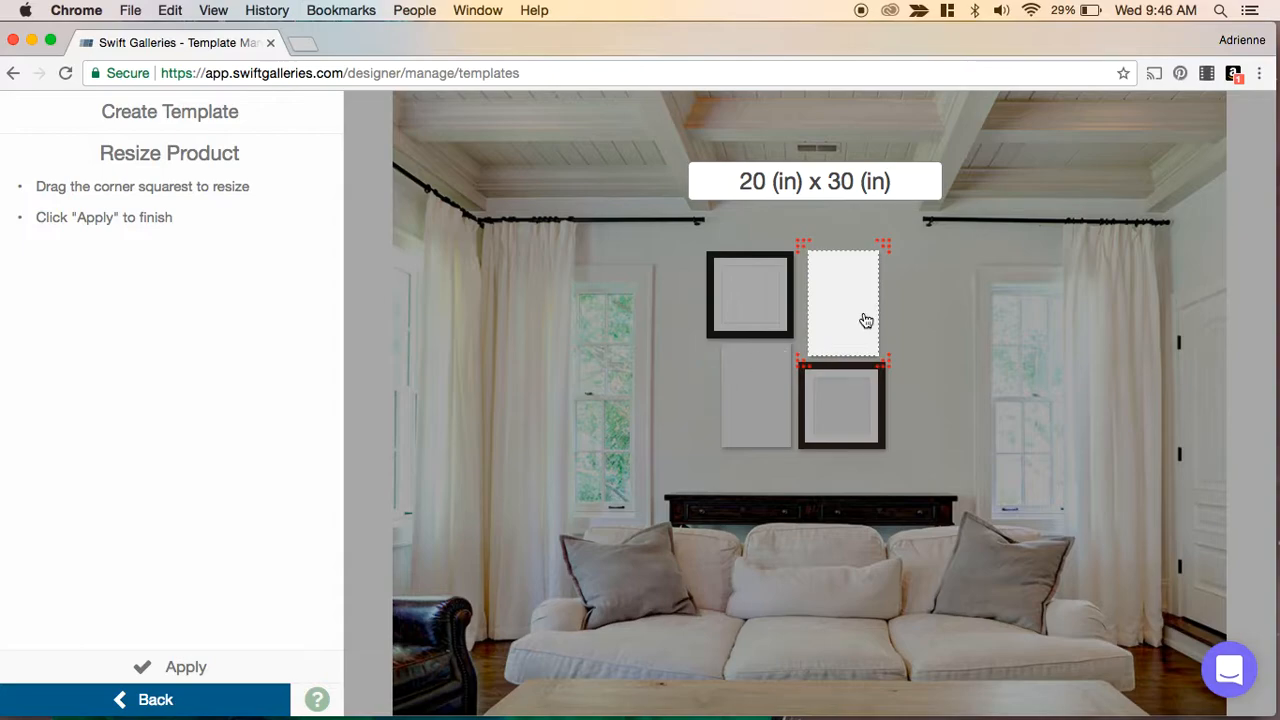
click(186, 666)
key(Left)
key(Left)
key(Left)
key(Left)
key(Left)
key(Left)
key(Left)
- Nudge the lower-left bamboo print down several steps
click(748, 398)
key(Down)
key(Down)
key(Down)
key(Down)
key(Down)
key(Down)
key(Down)
key(Down)
key(Down)
key(Down)
key(Down)
key(Down)
key(Down)
key(Down)
key(Down)
key(Down)
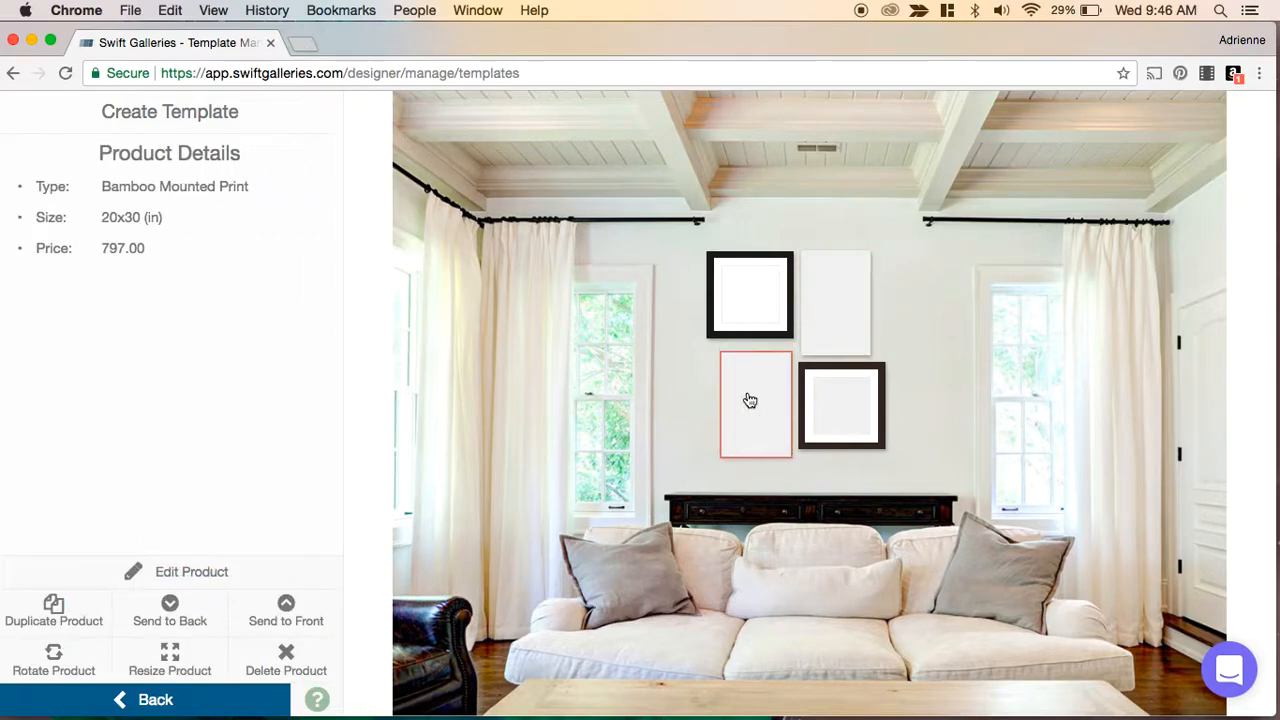
key(Down)
key(Down)
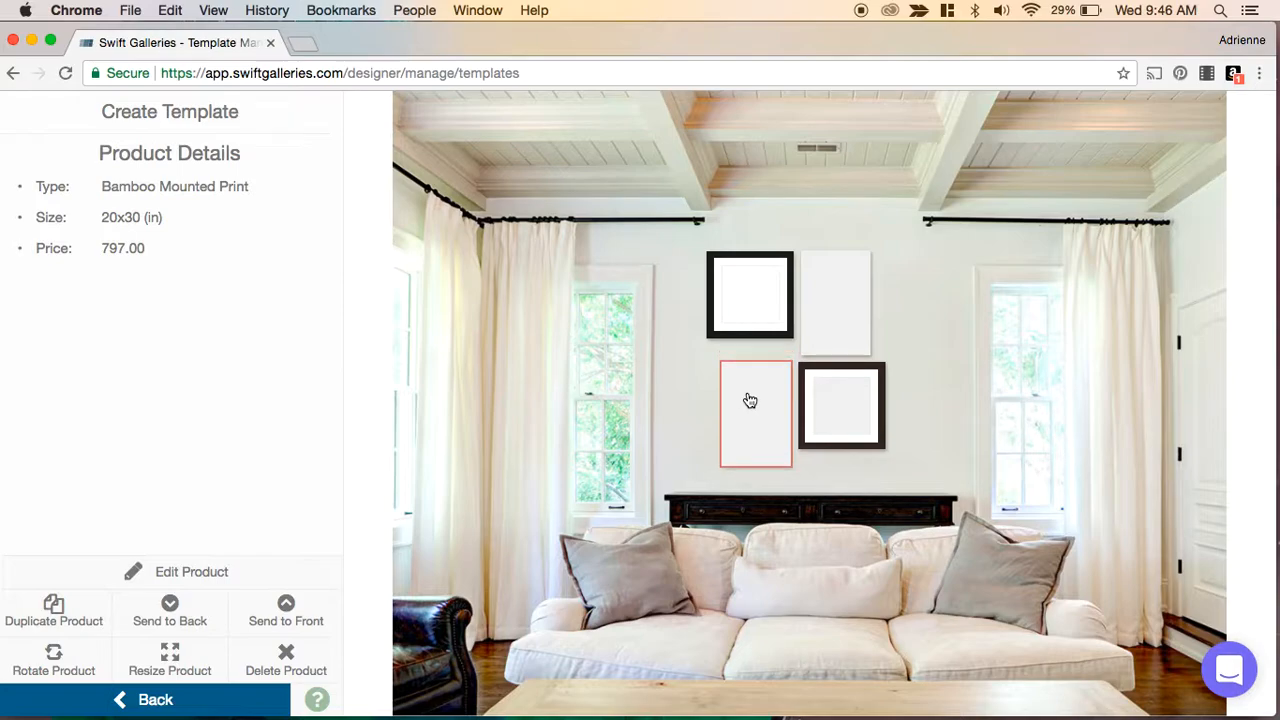
key(Down)
- Nudge the upper-right bamboo print a little further left
click(838, 320)
key(Left)
key(Left)
key(Left)
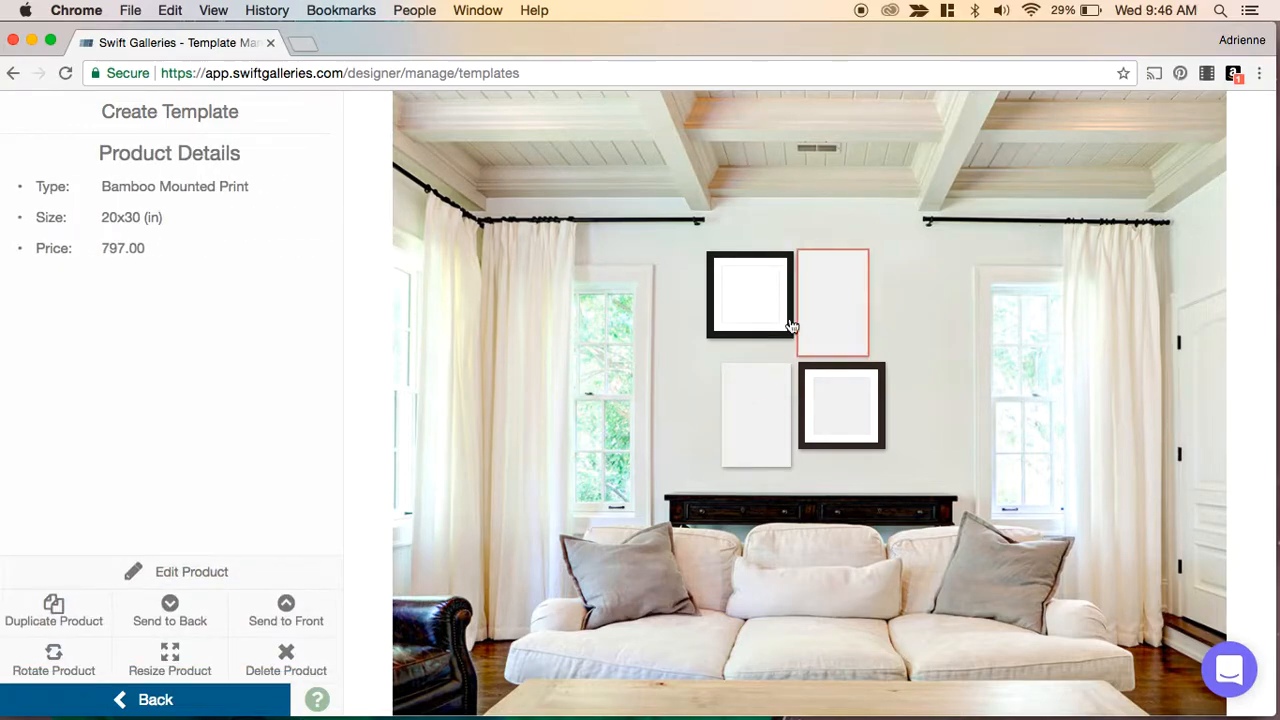
- Nudge the Classic Black framed print down and left to line it up with the other prints
click(724, 320)
key(Down)
key(Down)
key(Down)
key(Down)
key(Down)
key(Down)
key(Down)
key(Down)
key(Down)
key(Down)
key(Down)
key(Down)
key(Down)
key(Down)
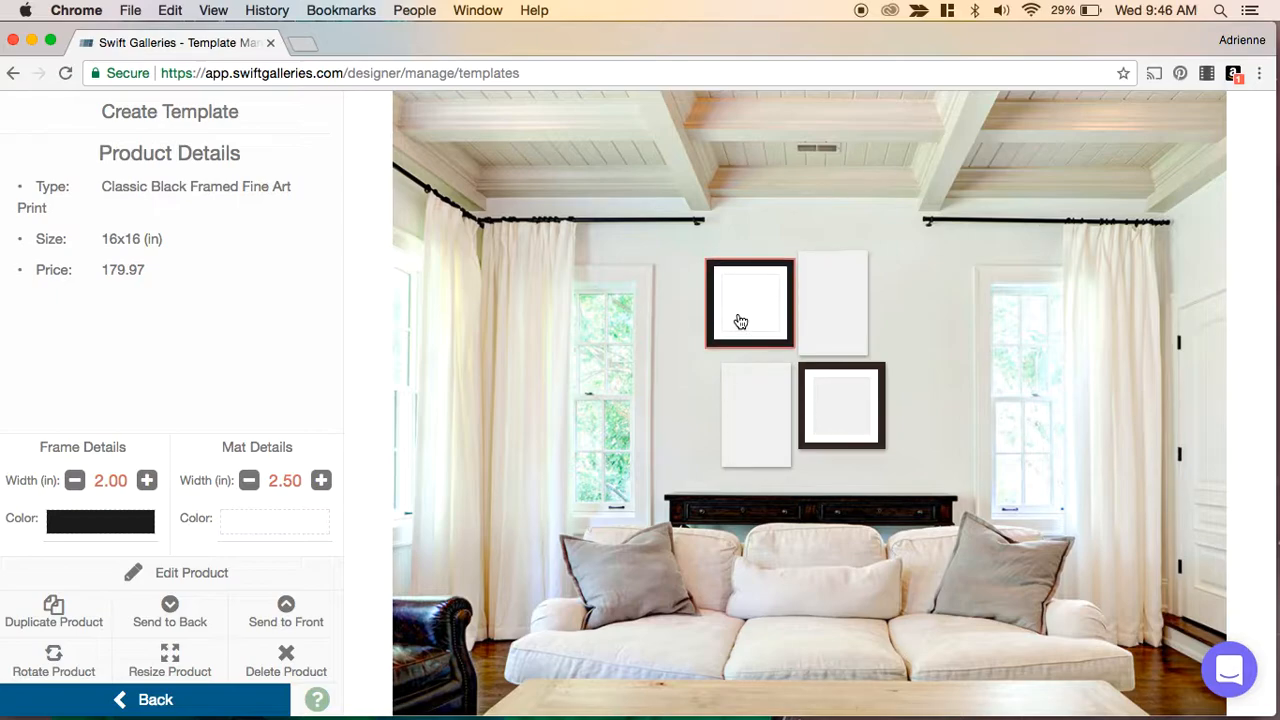
key(Down)
key(Left)
key(Left)
key(Left)
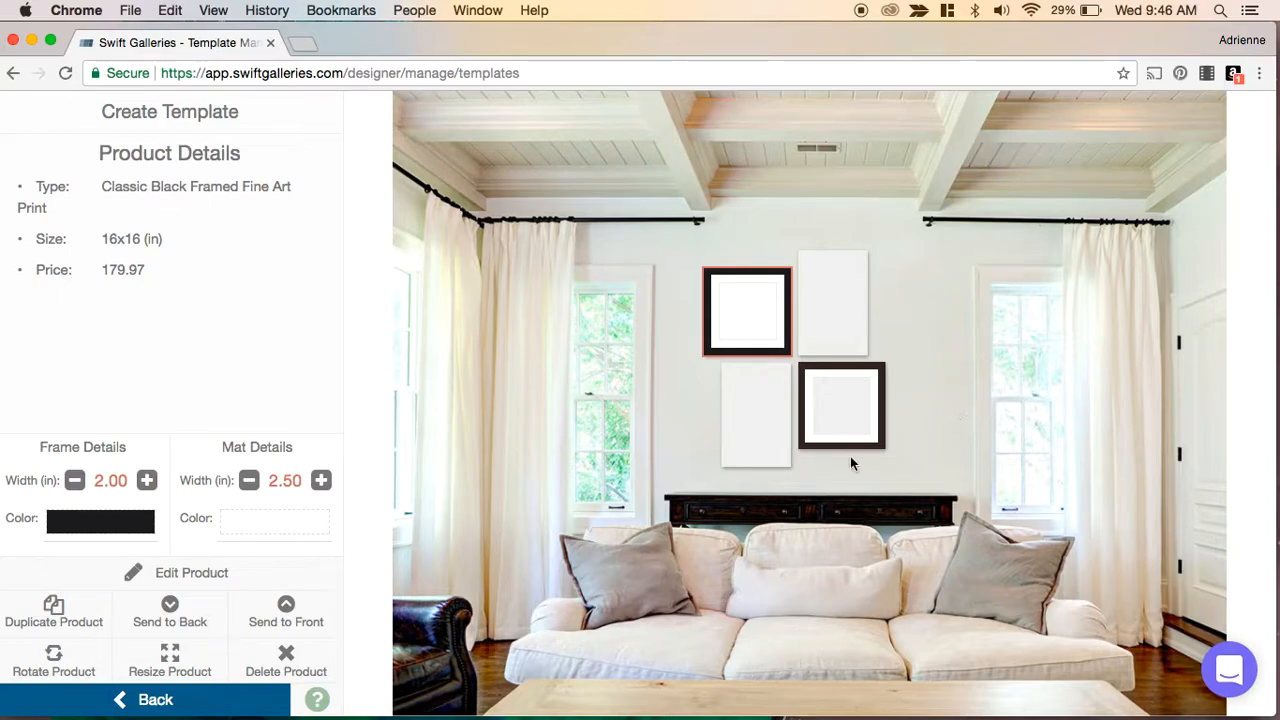
- Rotate the whole gallery once and move it slightly down and right on the wall
click(628, 428)
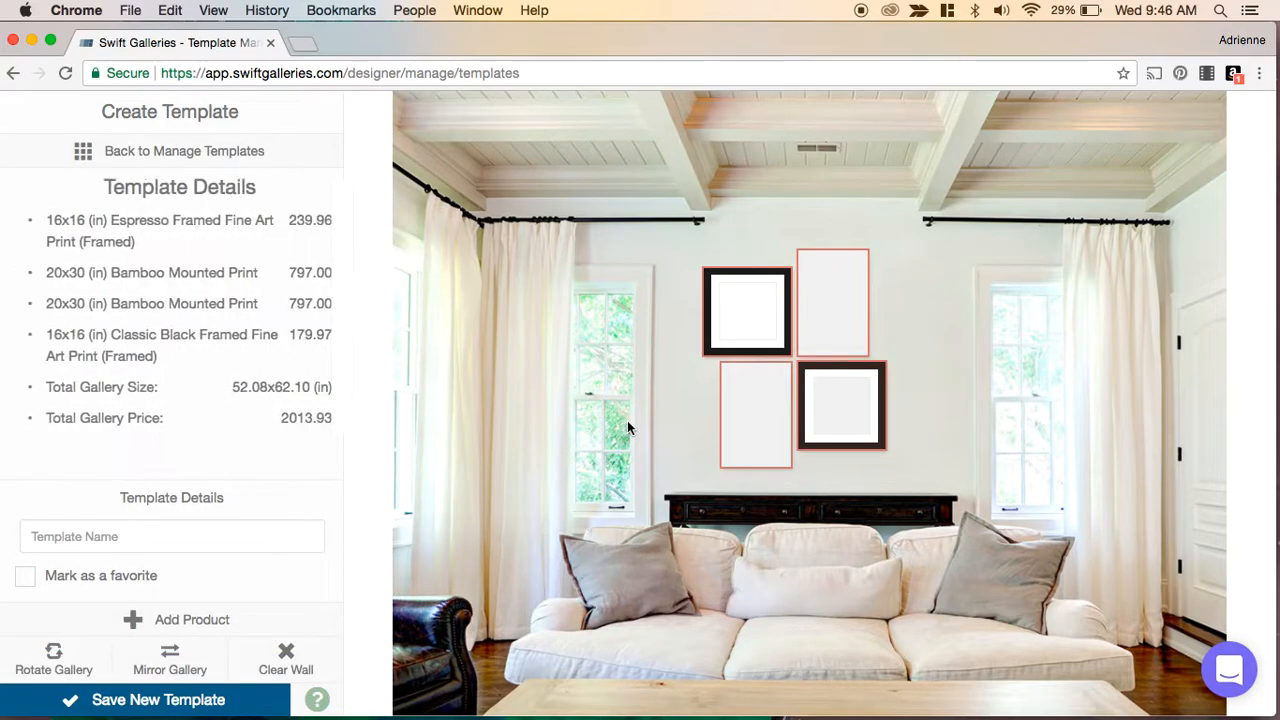
key(r)
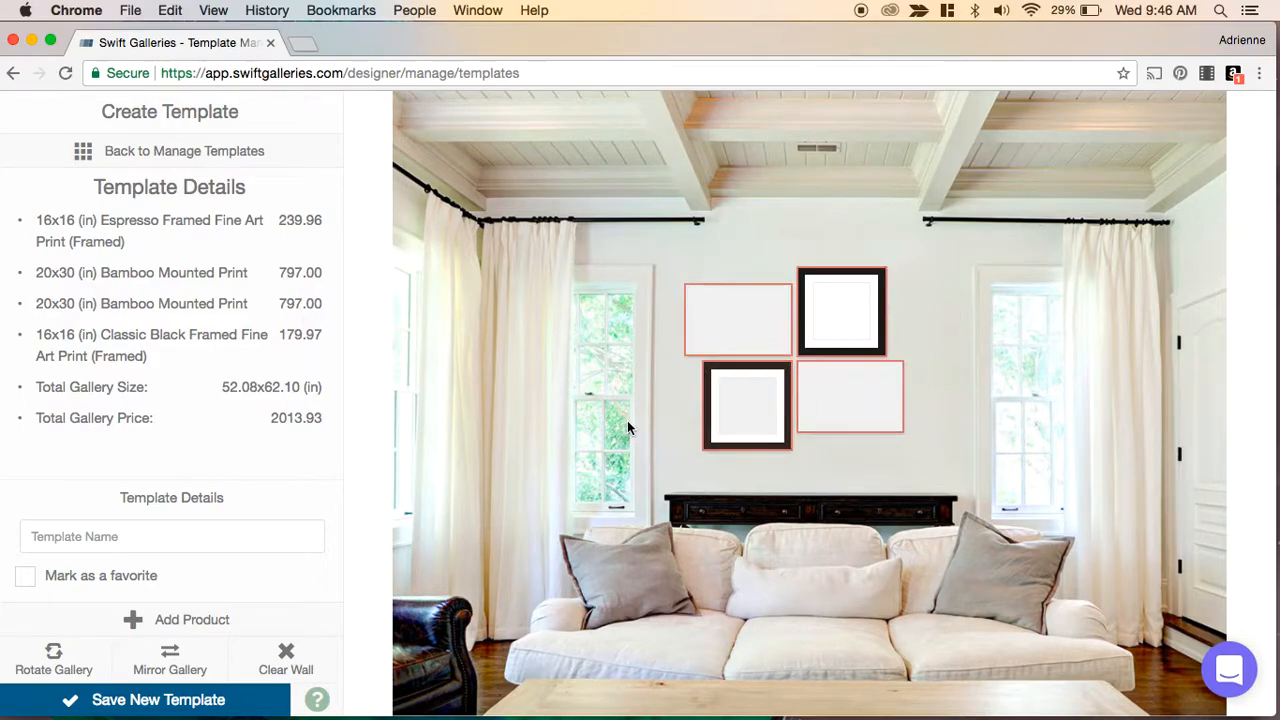
drag(846, 391, 858, 410)
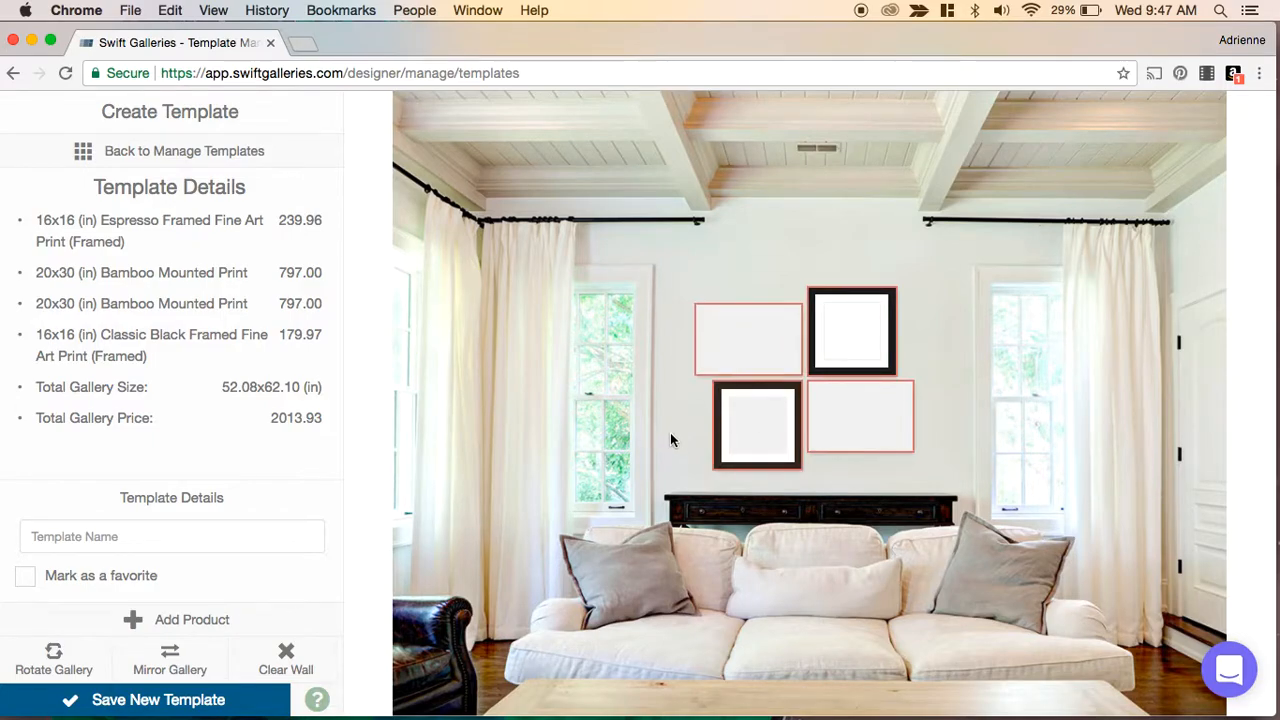
- Name the template Windmill Mixed Product Types and save it as a new template
click(62, 541)
text(Windmill Mixed)
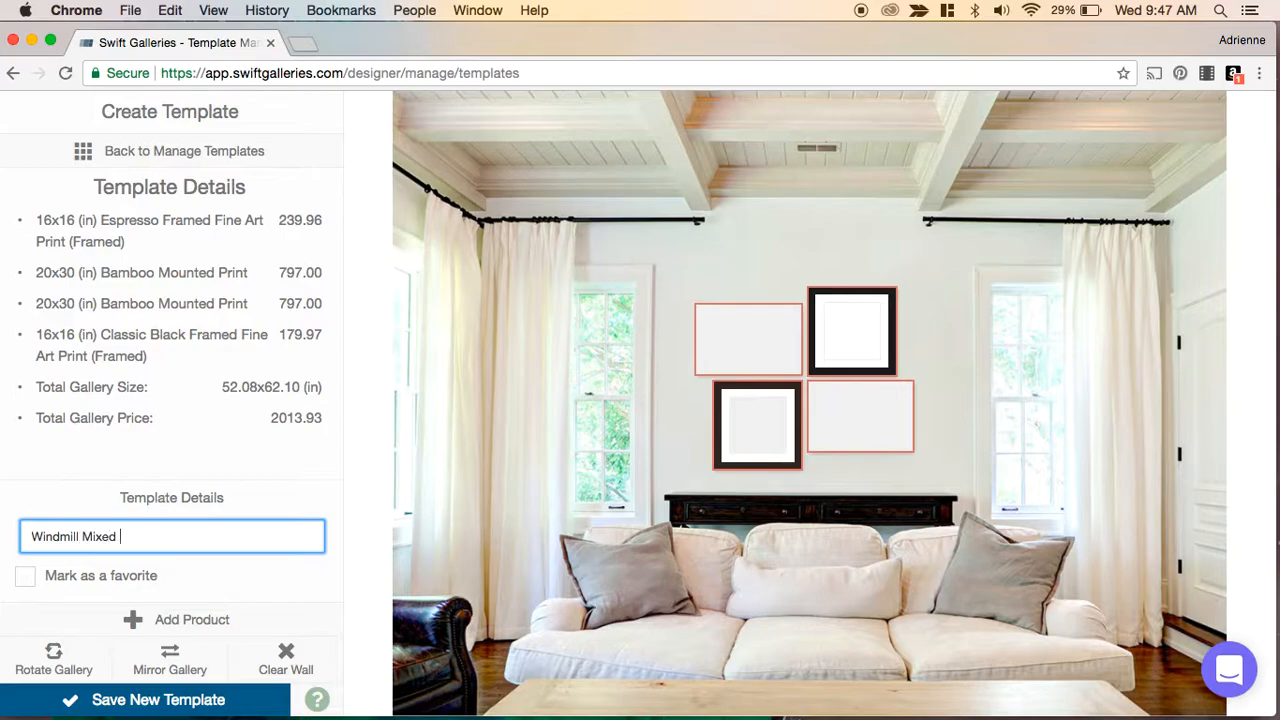
text(Product Types)
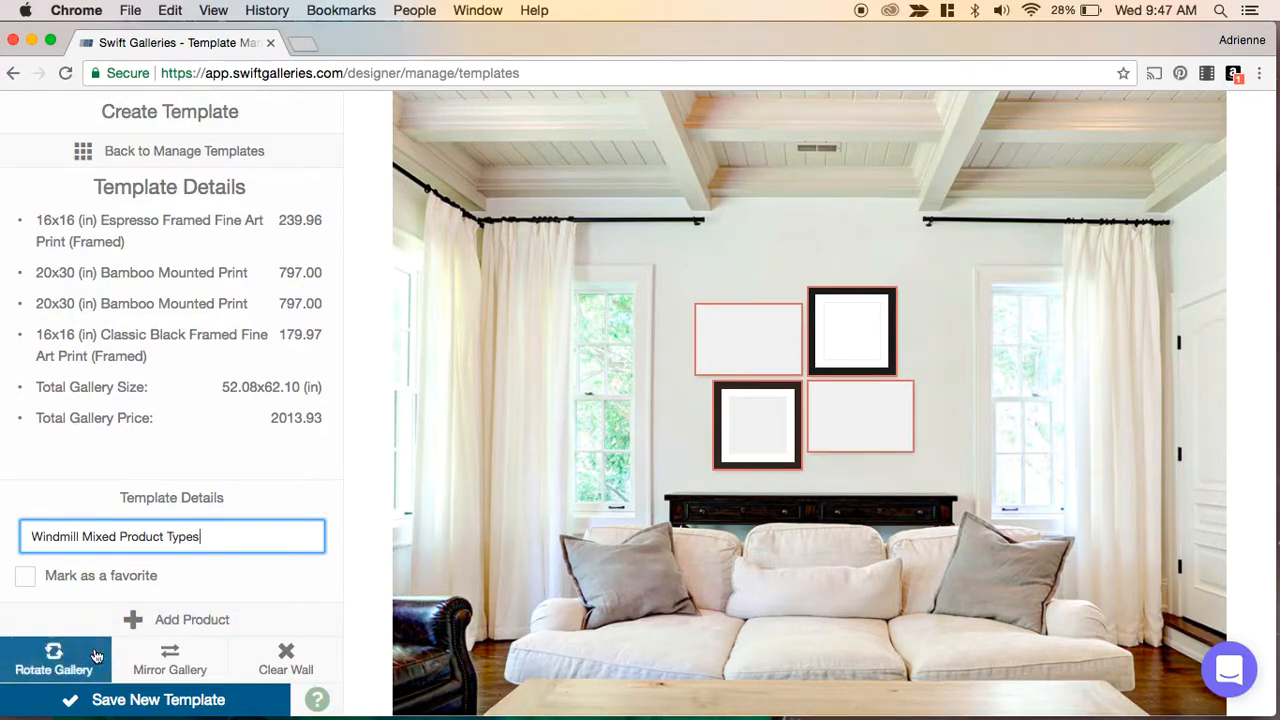
click(106, 700)
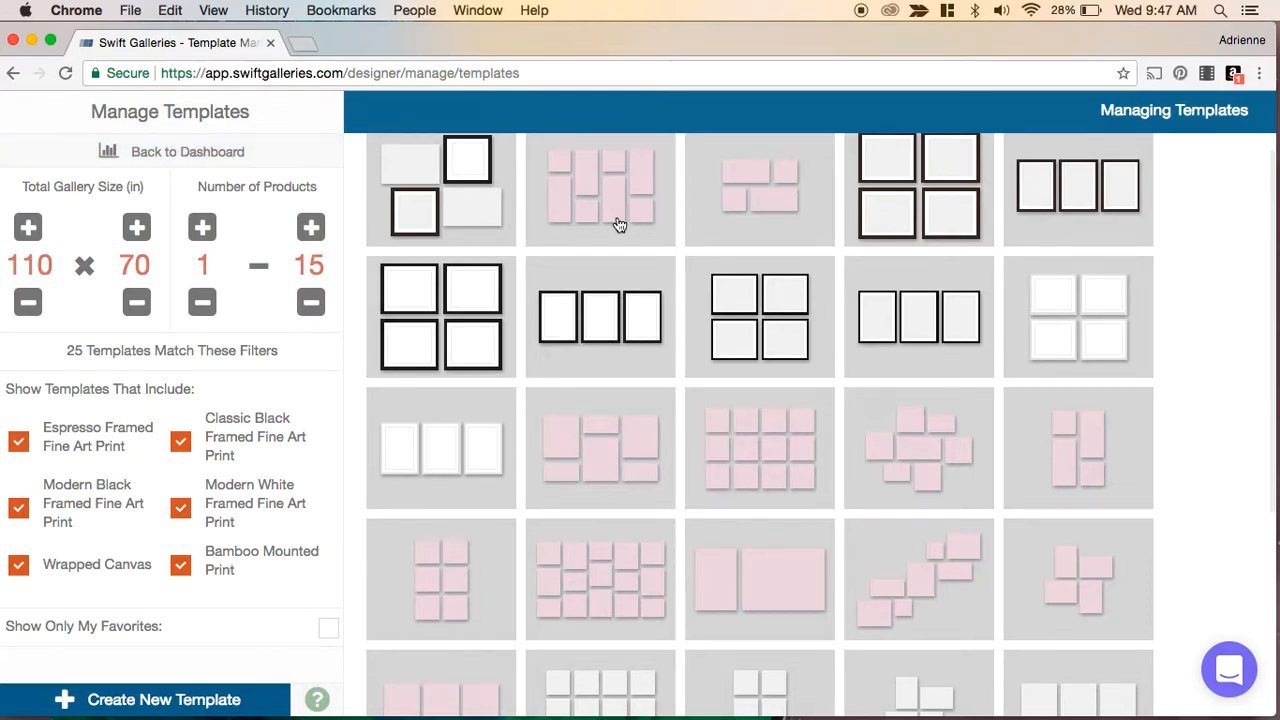
- Delete the pink three-print template in the last column of the third row, confirming the deletion
scroll(924, 461, down, 2)
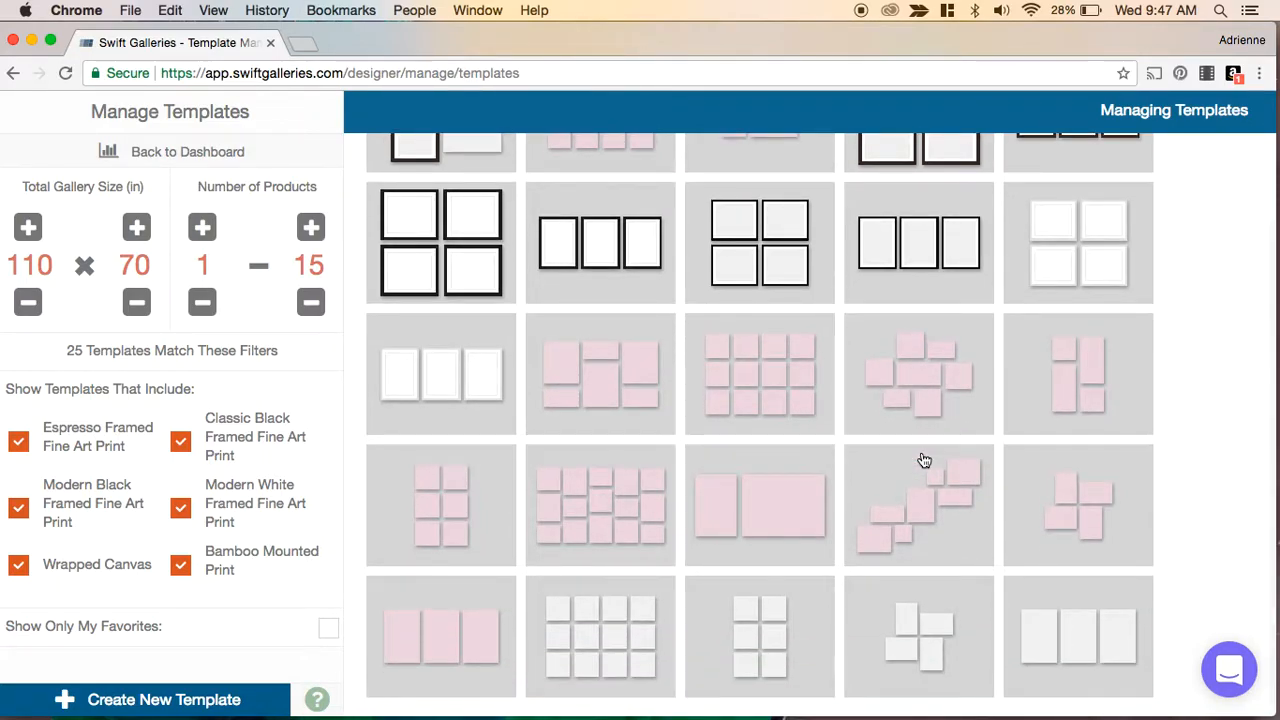
mouse_move(1128, 420)
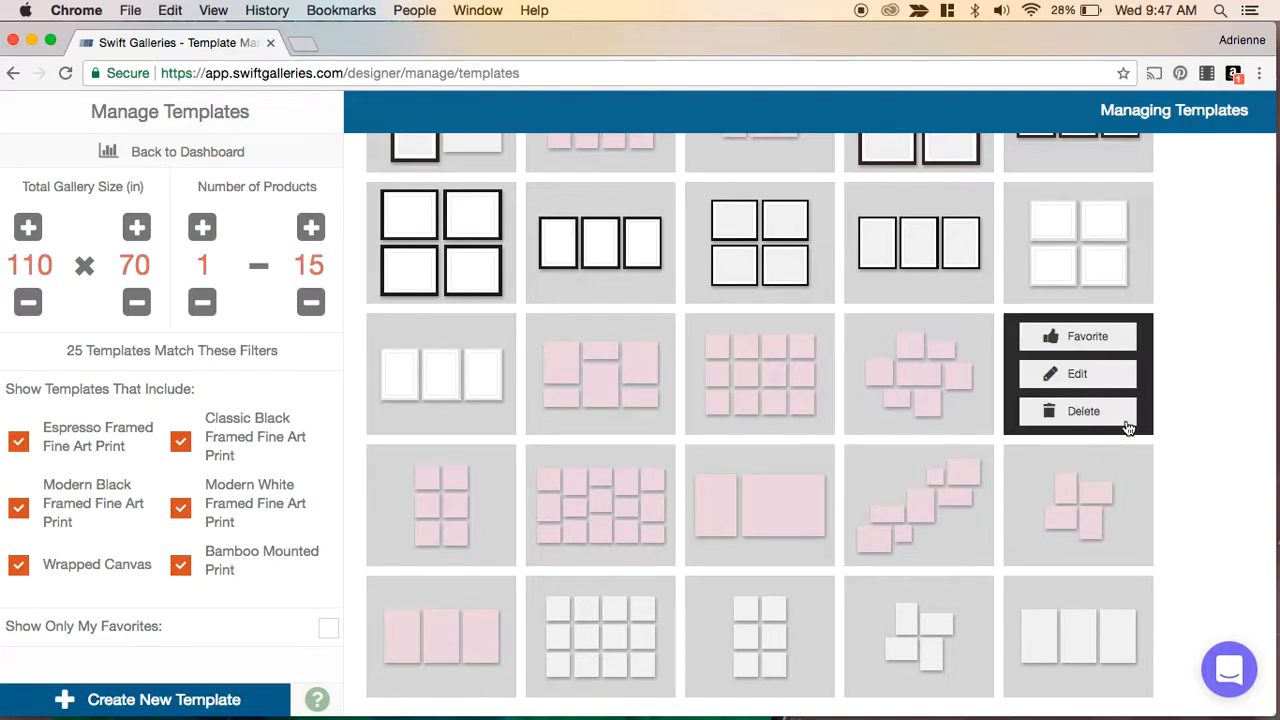
click(1085, 417)
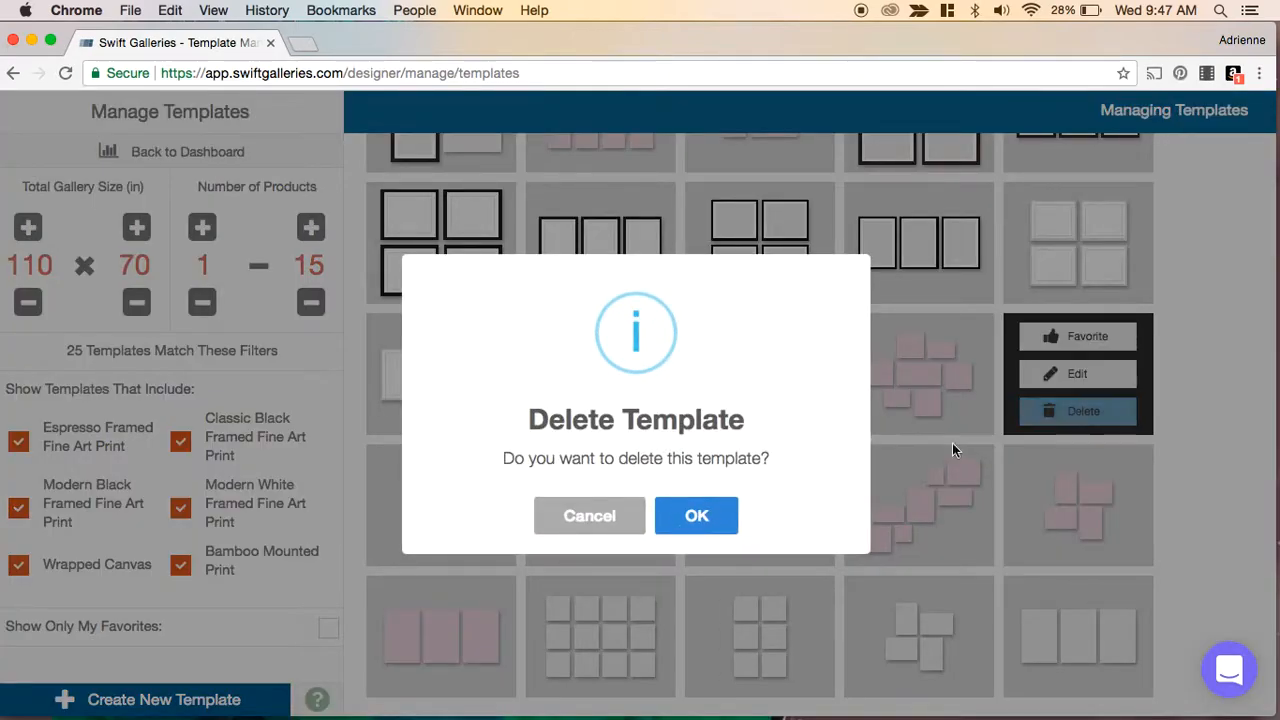
click(677, 525)
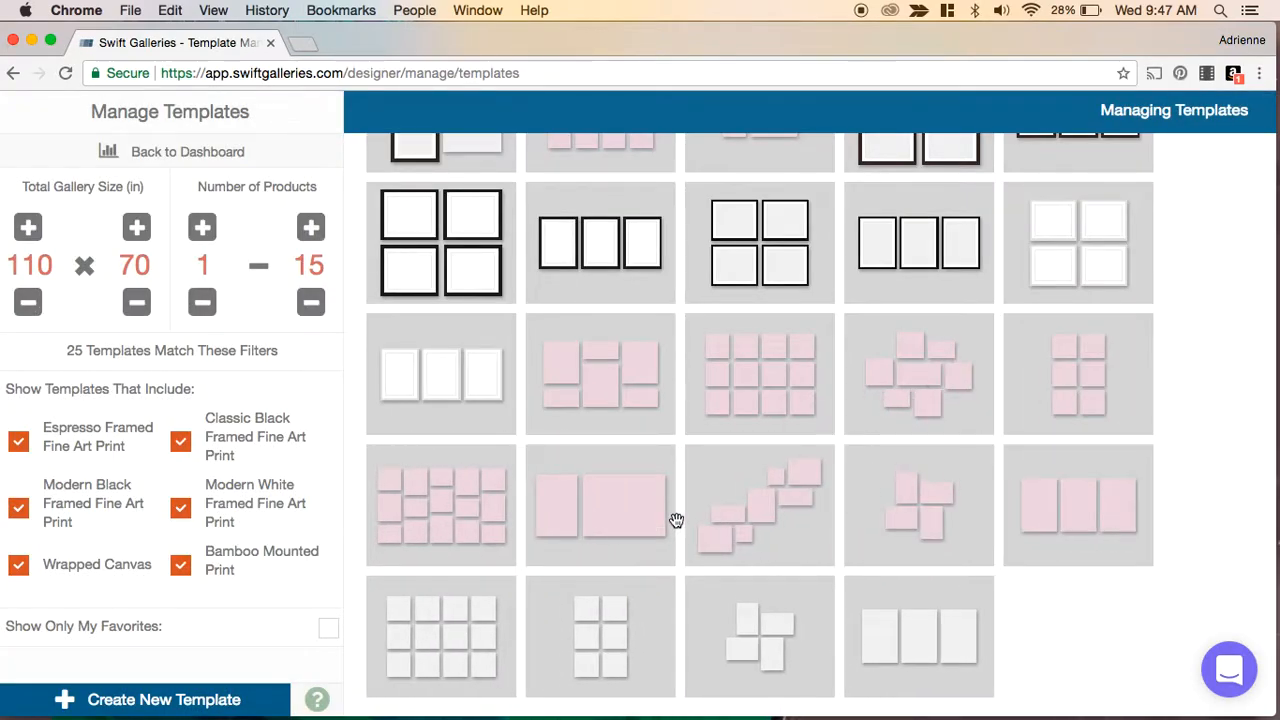
- Return from template management to the dashboard
scroll(771, 521, up, 1)
scroll(771, 521, up, 3)
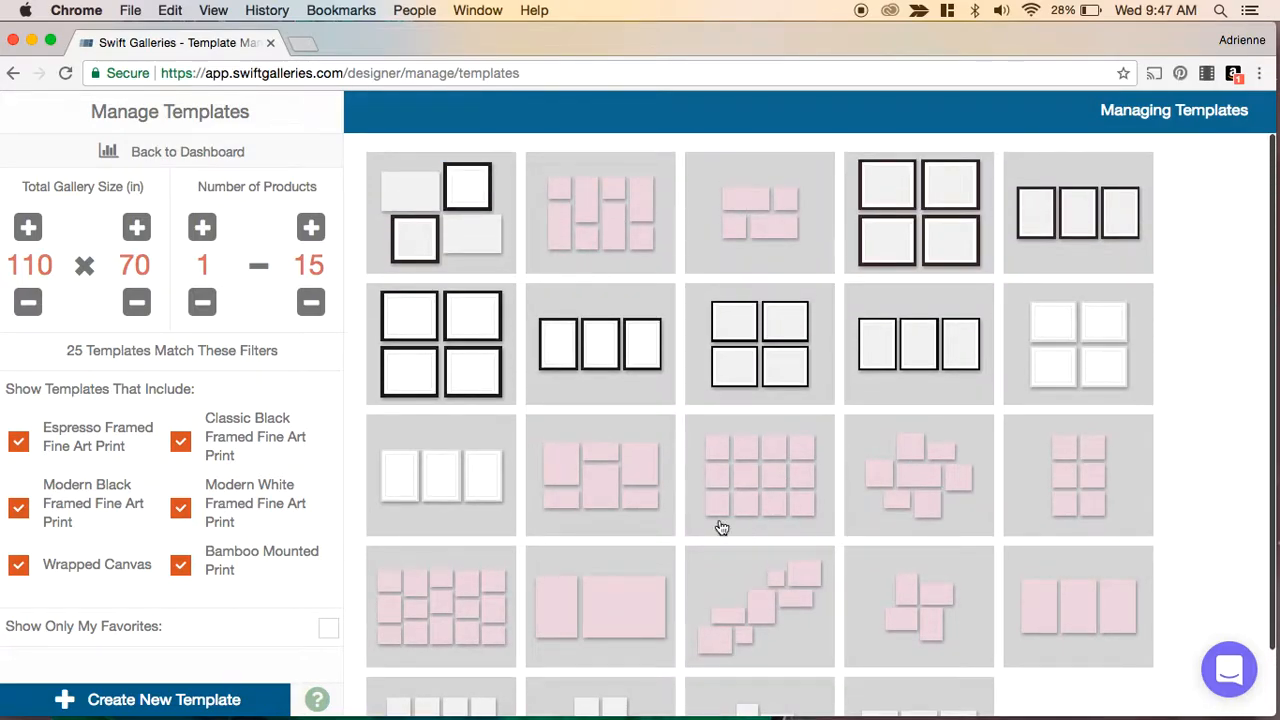
click(171, 157)
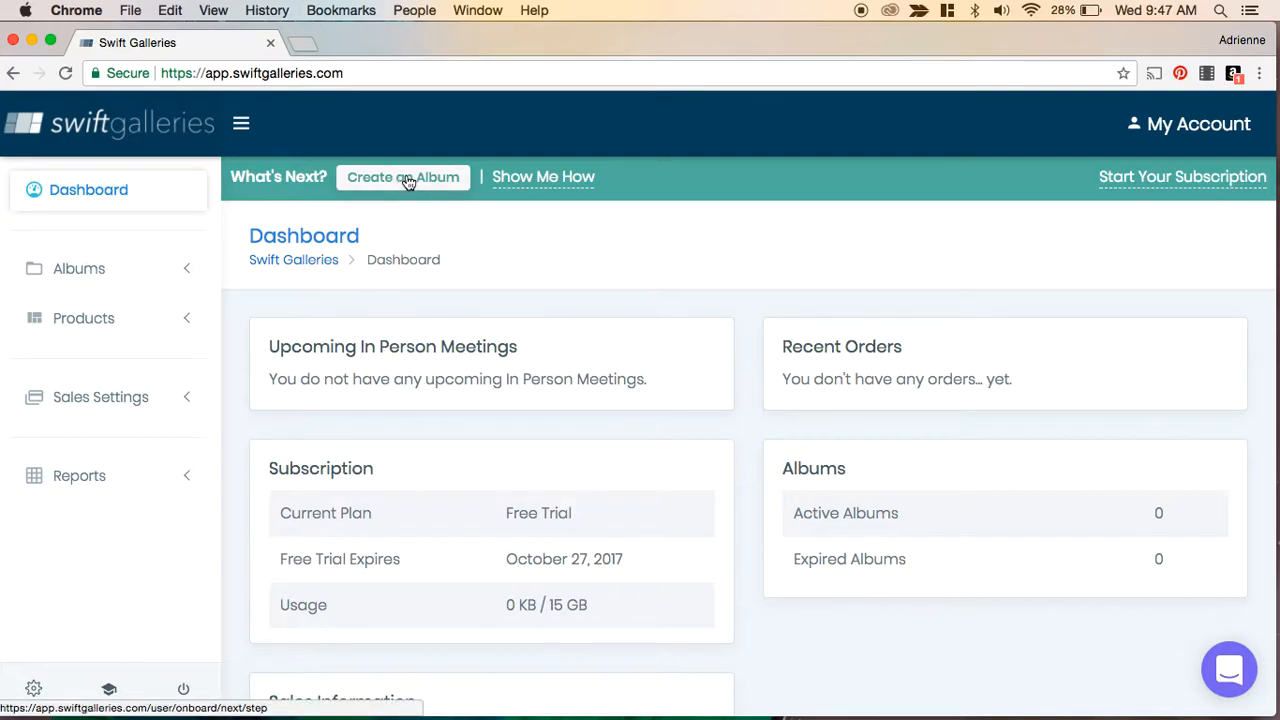
- Start a new album and enter the client family's name as the album name
click(88, 274)
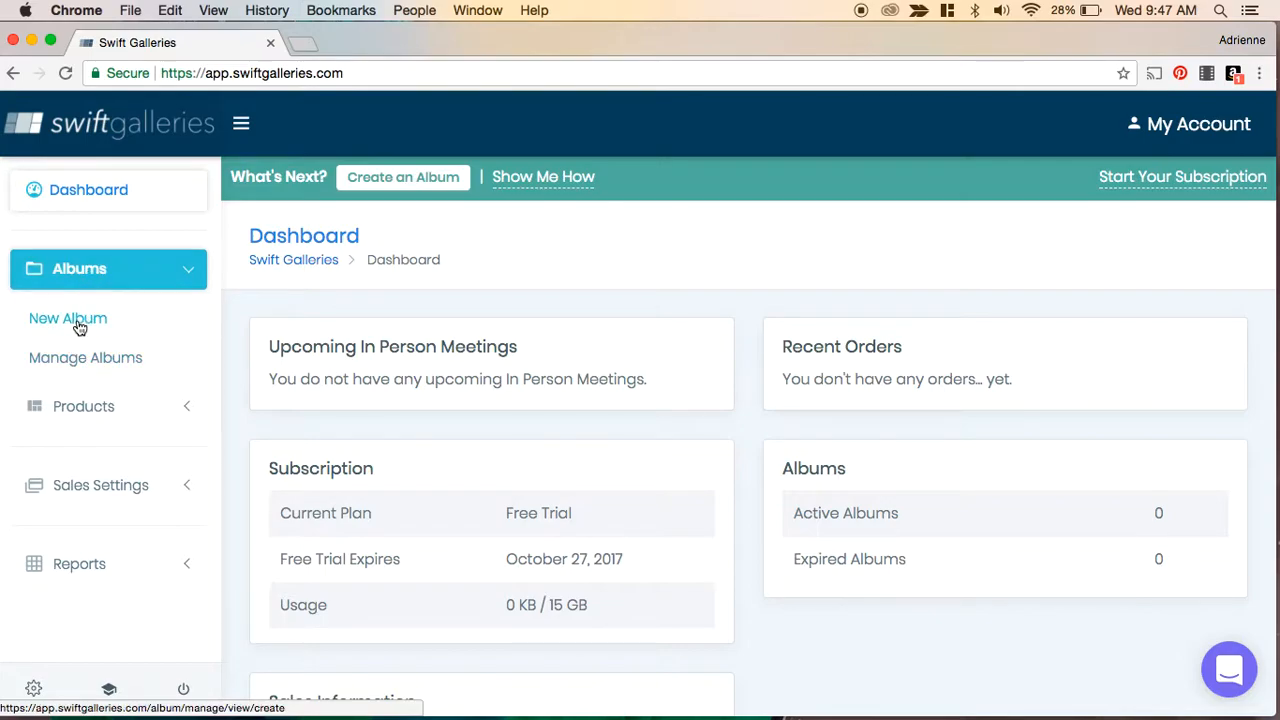
click(79, 320)
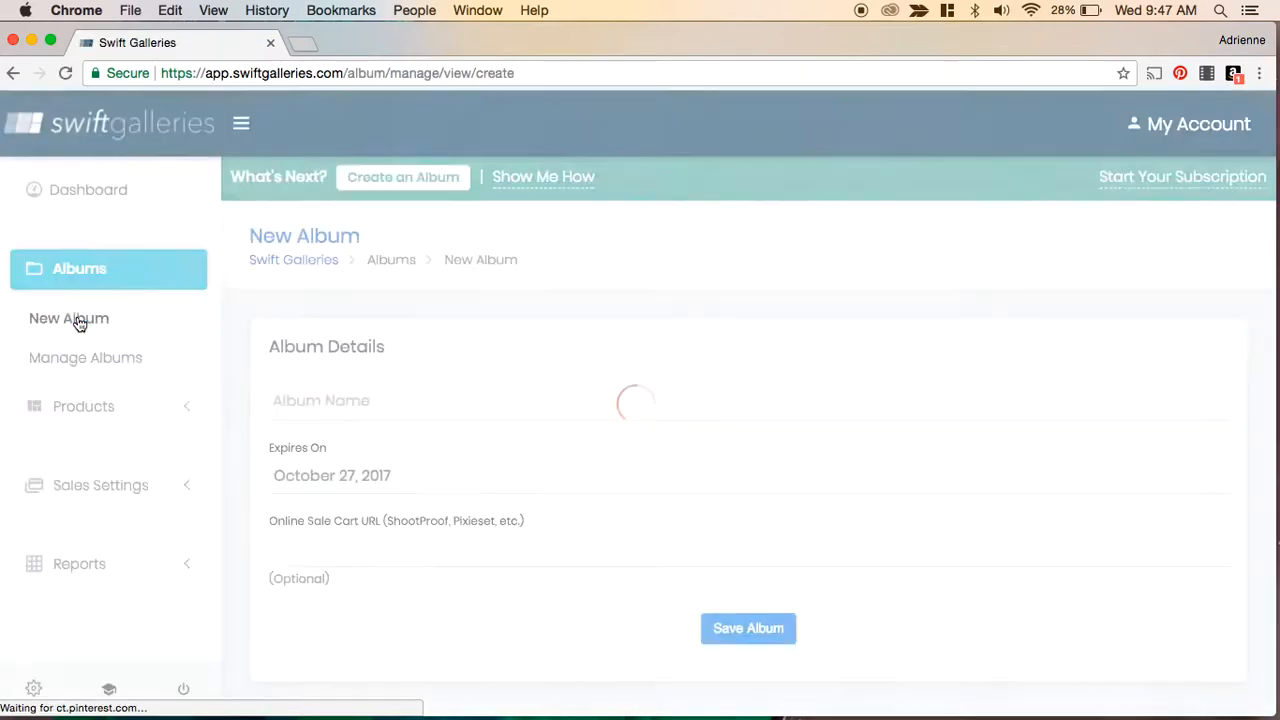
click(327, 409)
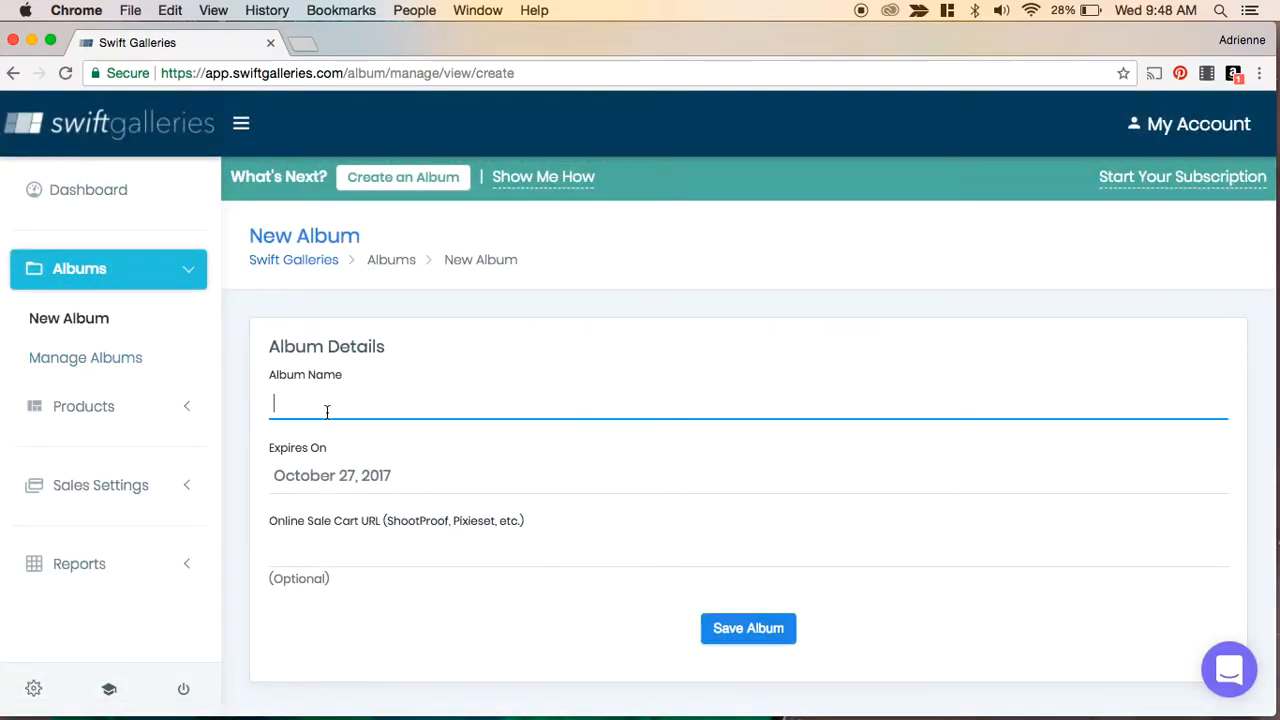
text(Scott)
key(Down)
key(Tab)
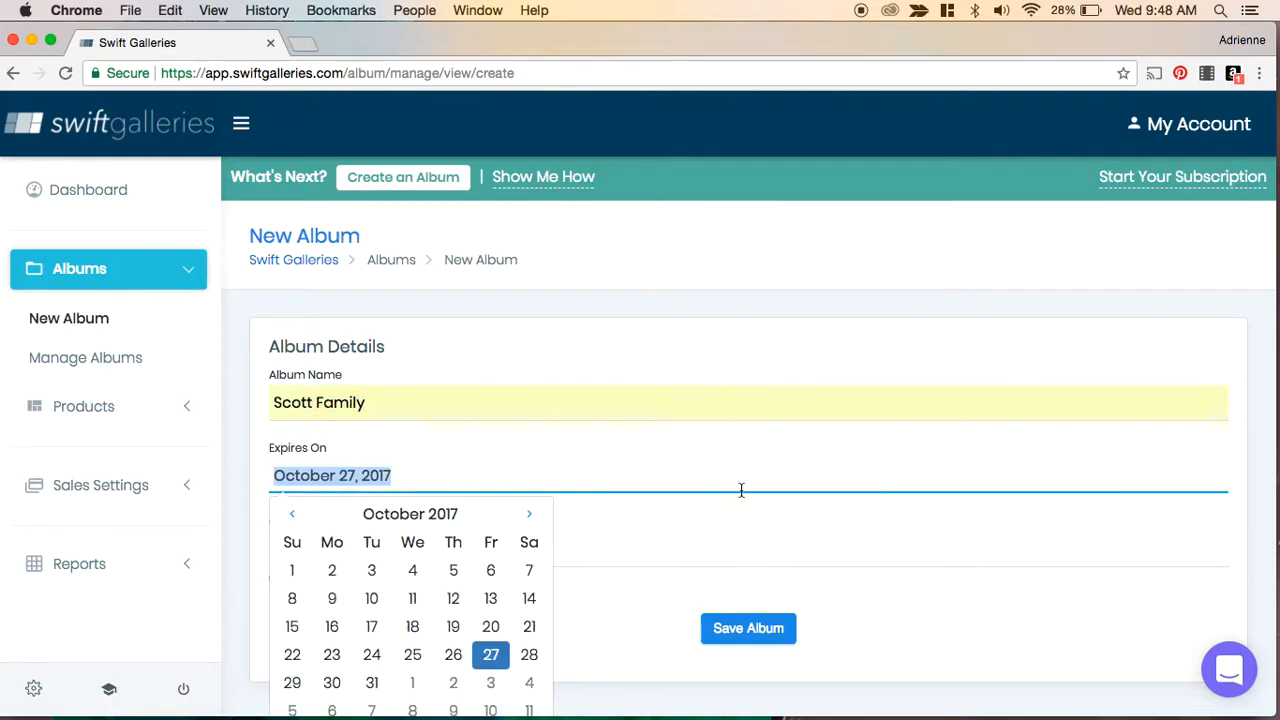
scroll(686, 523, down, 2)
click(524, 446)
click(524, 446)
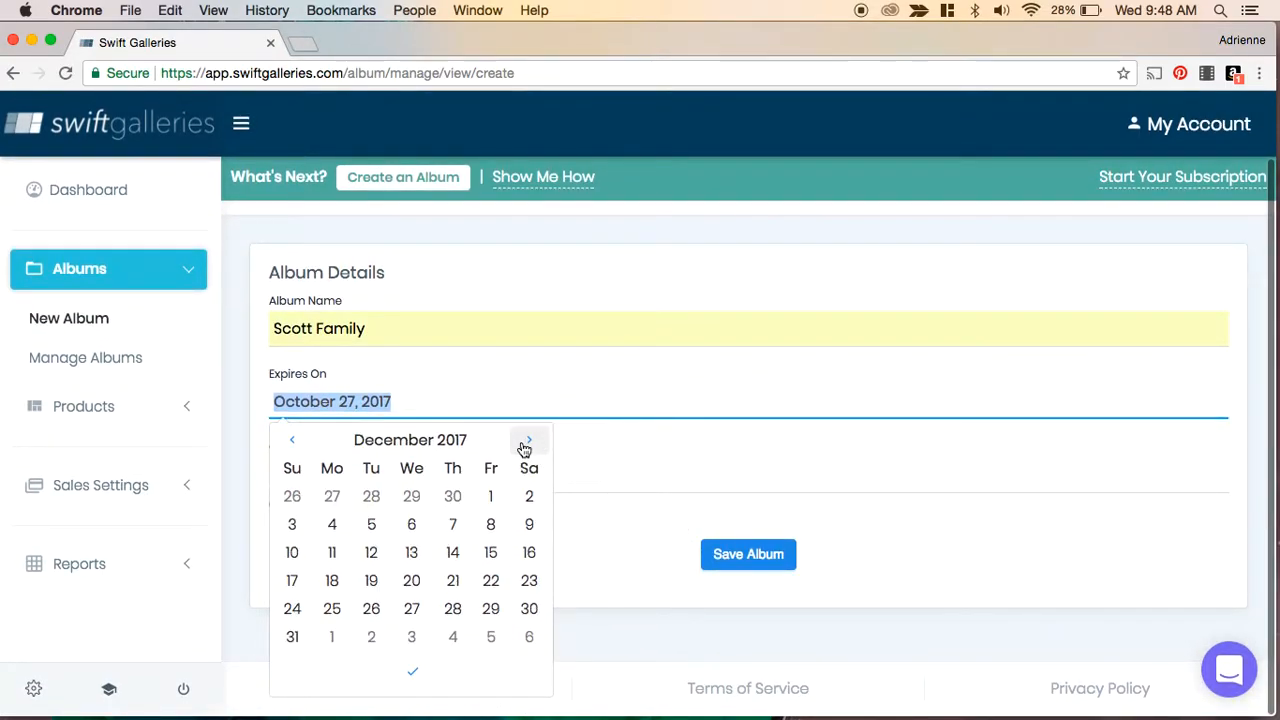
click(524, 446)
click(524, 446)
click(524, 446)
click(754, 389)
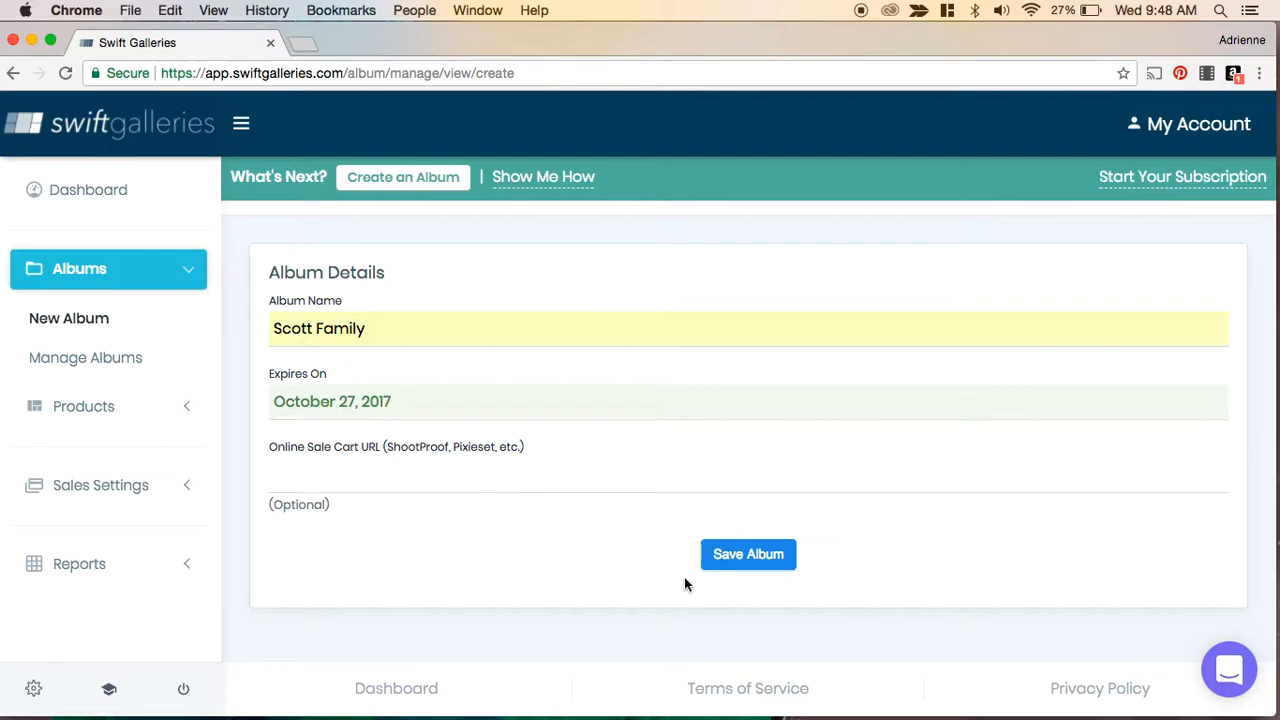
- Save the new album and open its Images section
click(754, 555)
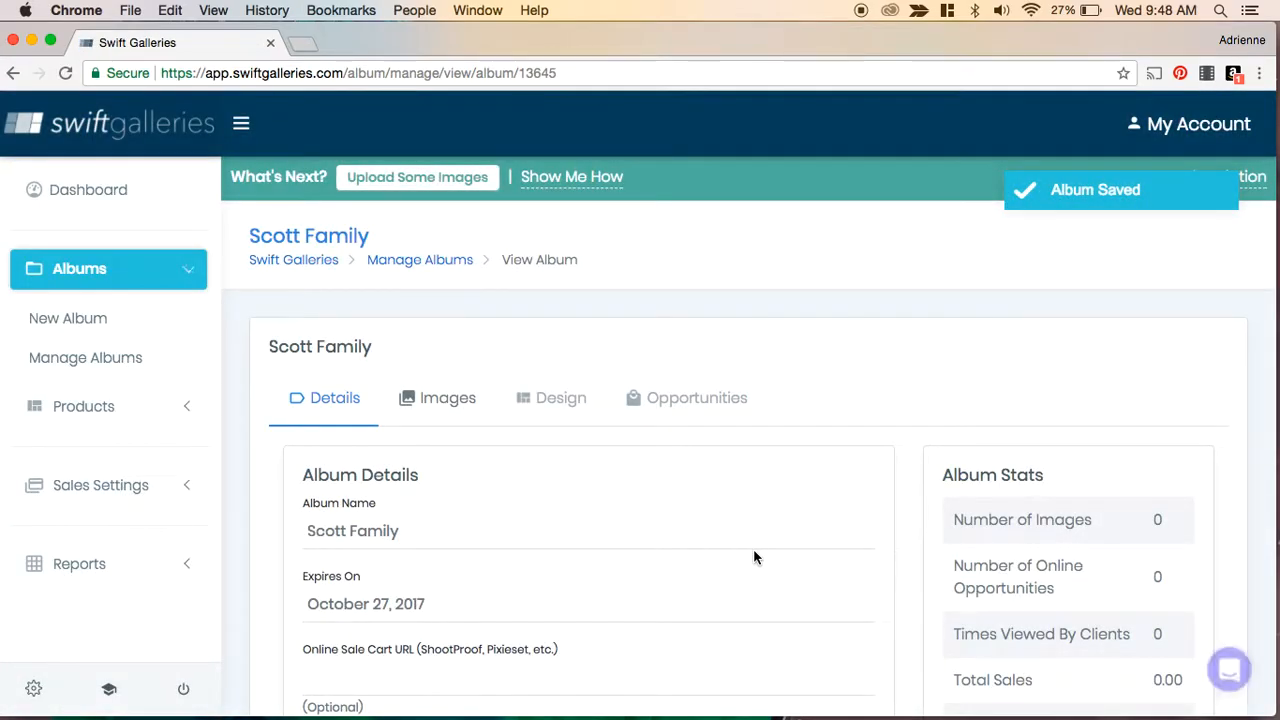
scroll(753, 548, down, 2)
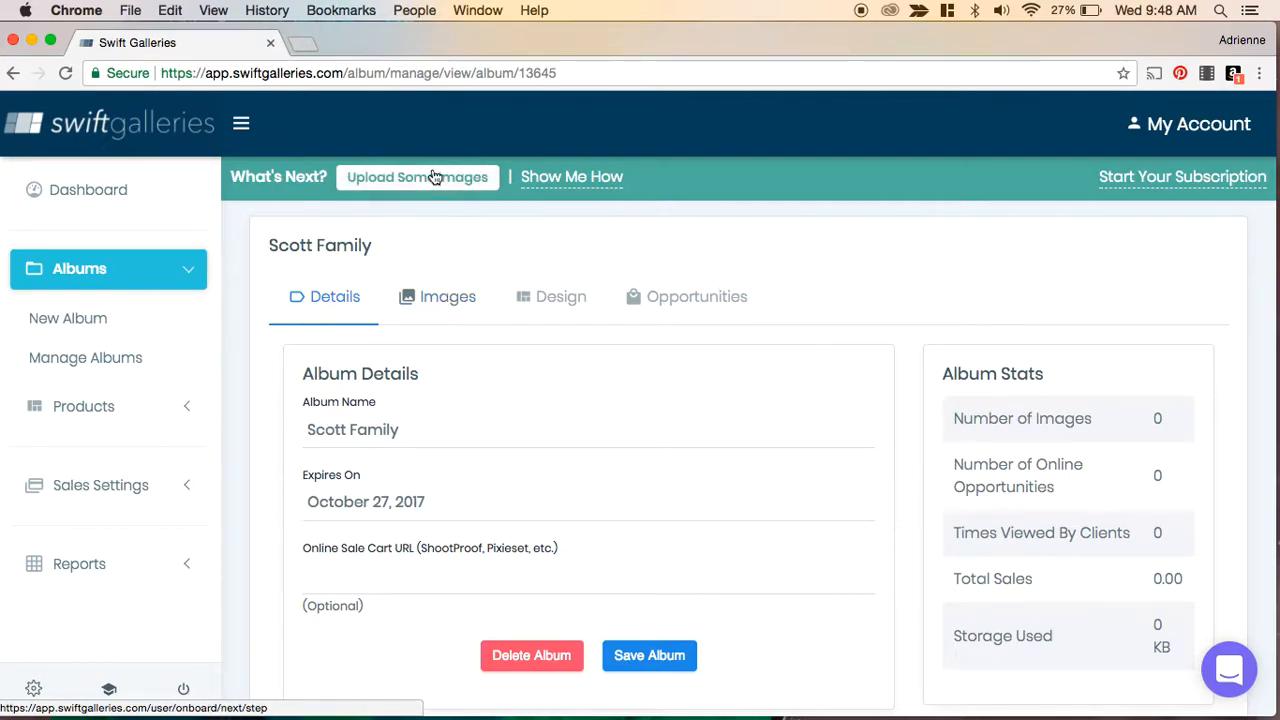
click(441, 303)
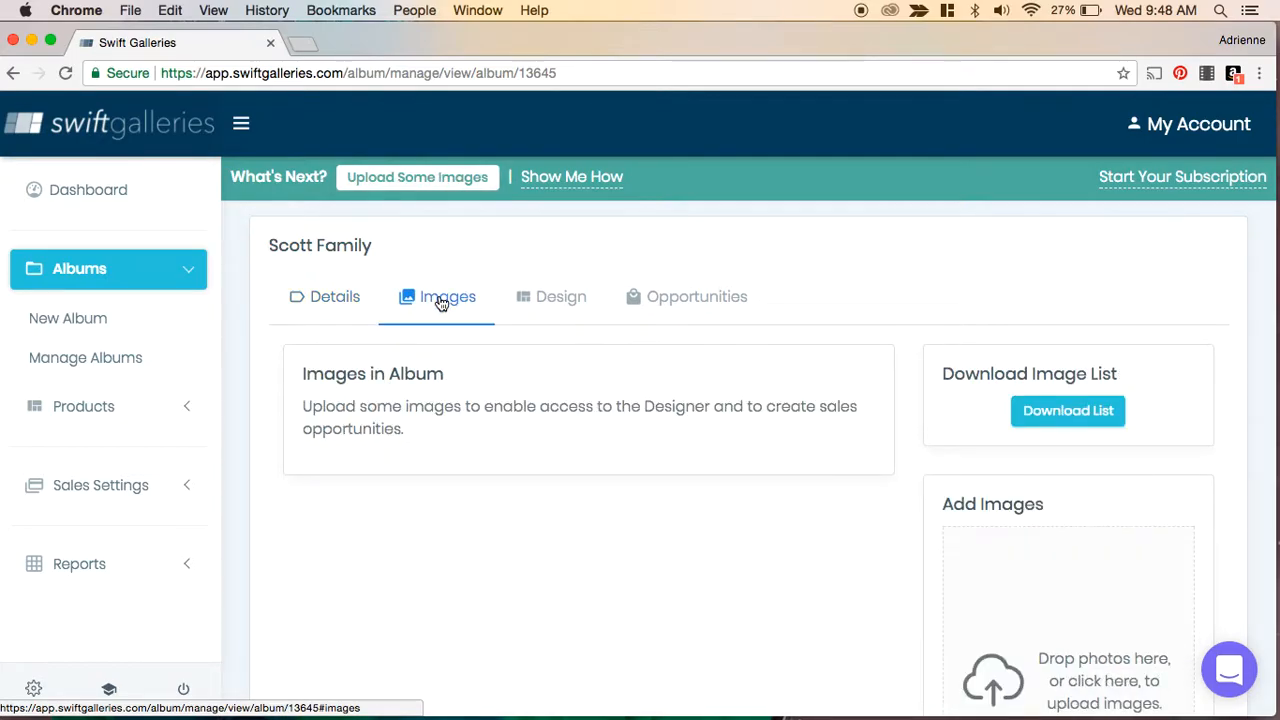
- Open the album's image upload browser and navigate to the Personal > Photos folder
scroll(697, 460, down, 3)
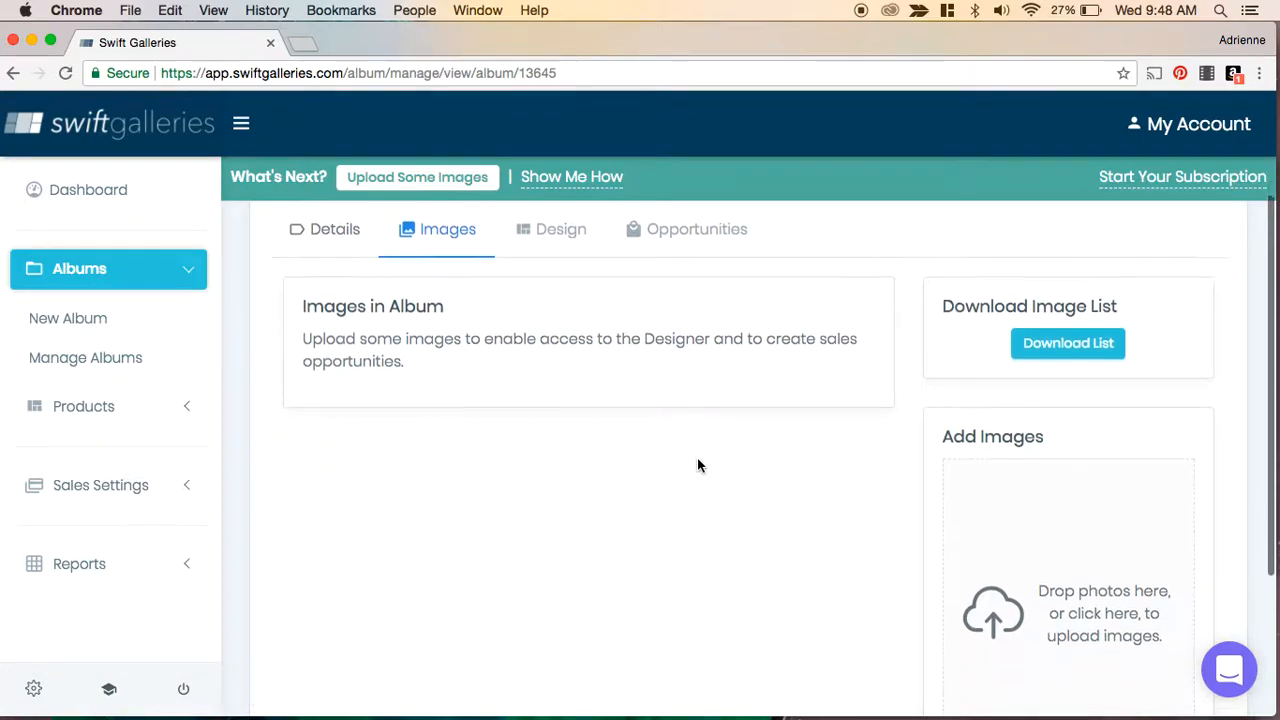
click(1009, 563)
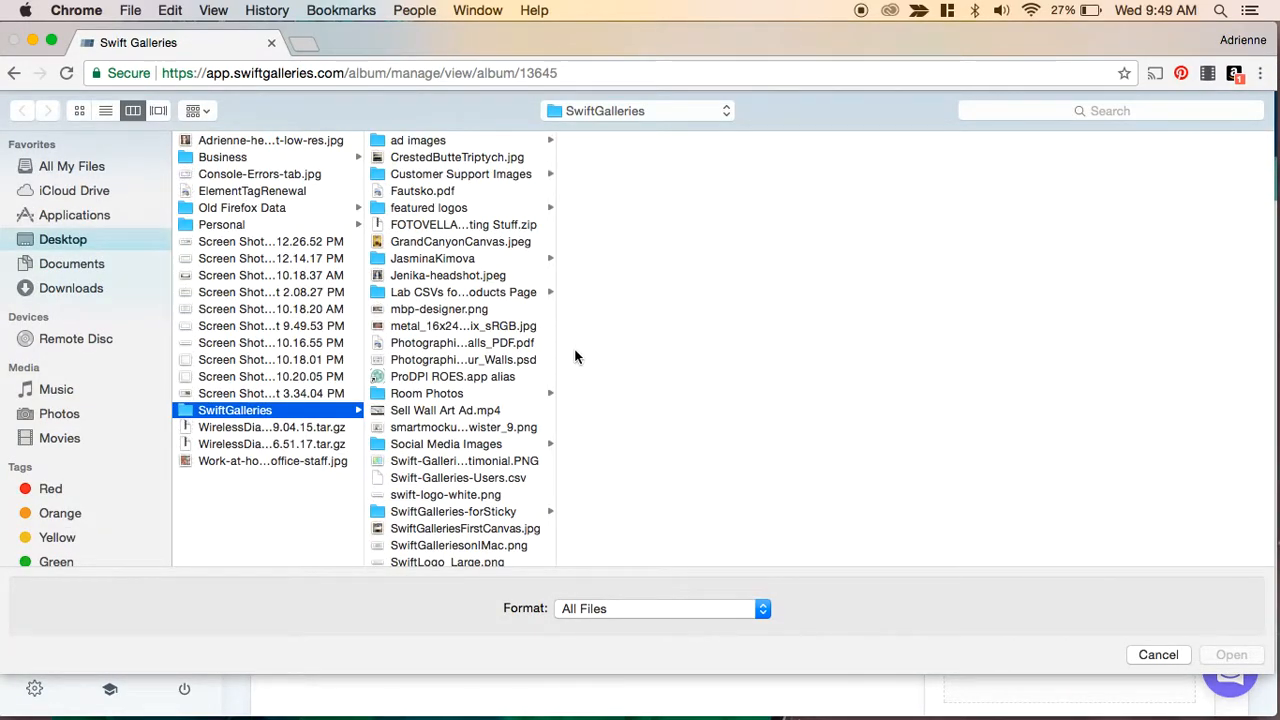
click(247, 226)
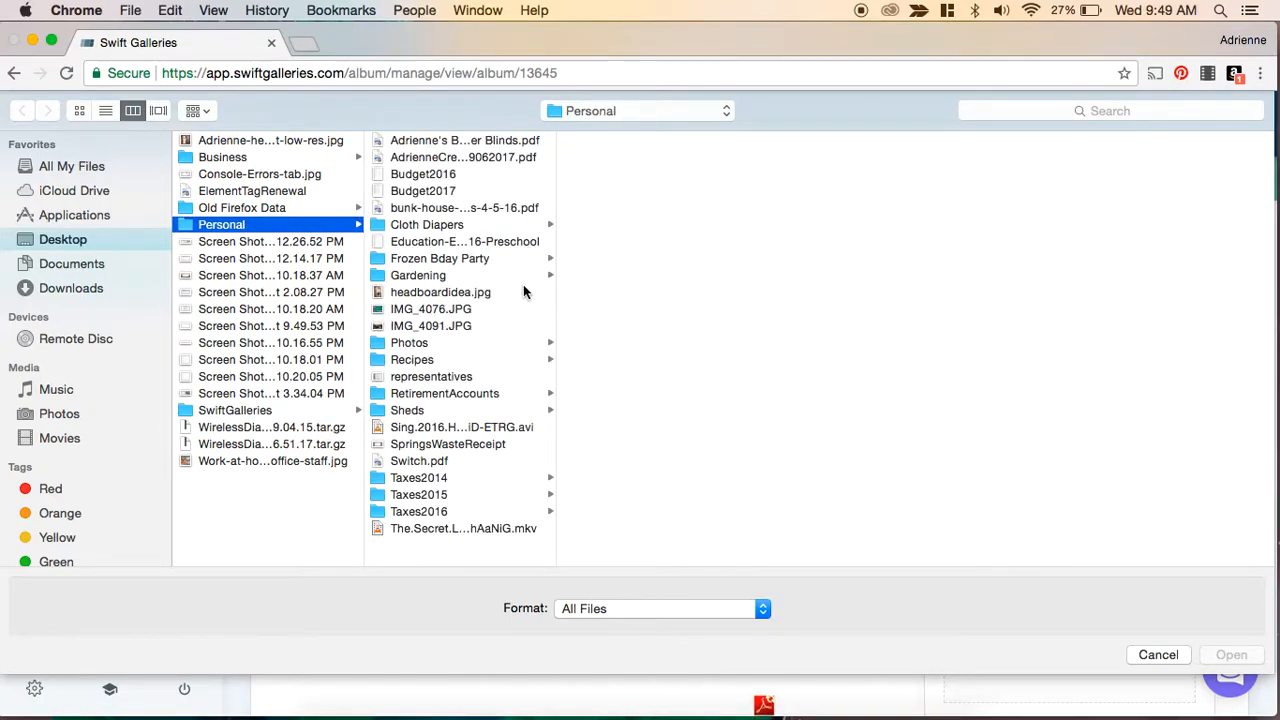
click(425, 342)
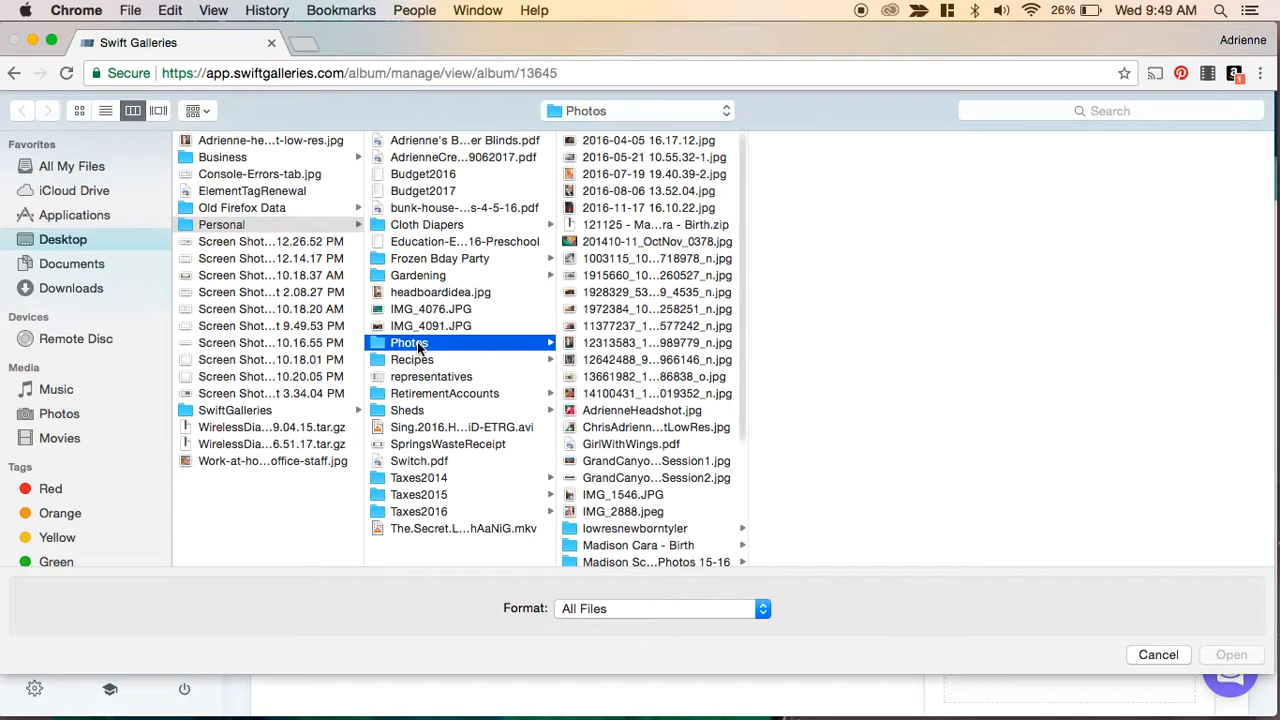
- Select the dated photos, the numbered jpg files, IMG_1546.JPG and IMG_2888.jpeg, and upload them to the album
click(623, 140)
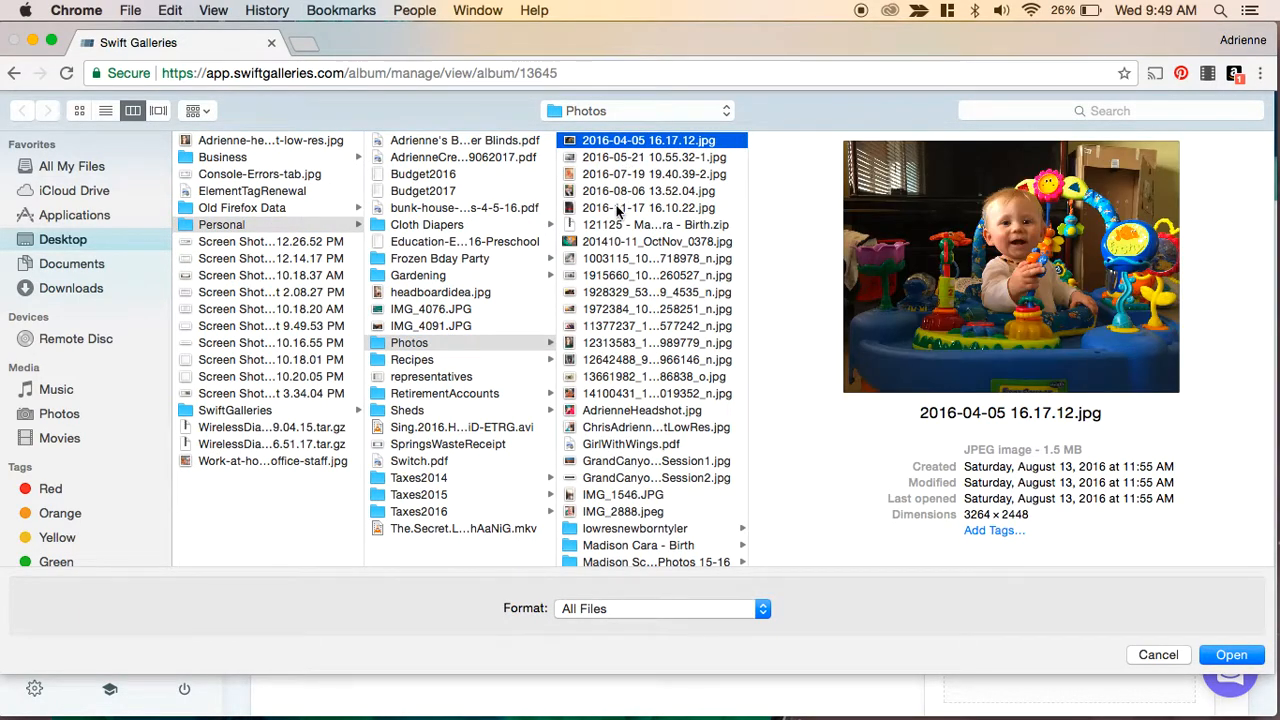
shift+click(617, 208)
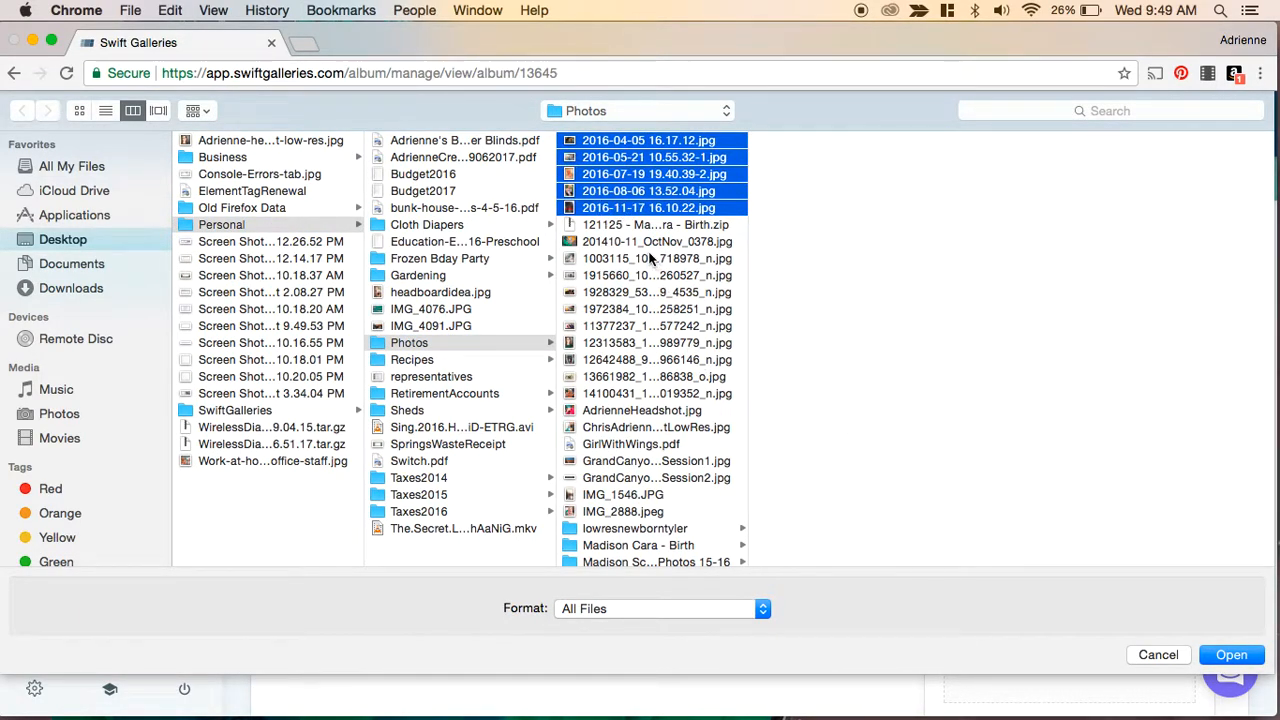
super+click(641, 241)
super+click(637, 258)
super+click(636, 277)
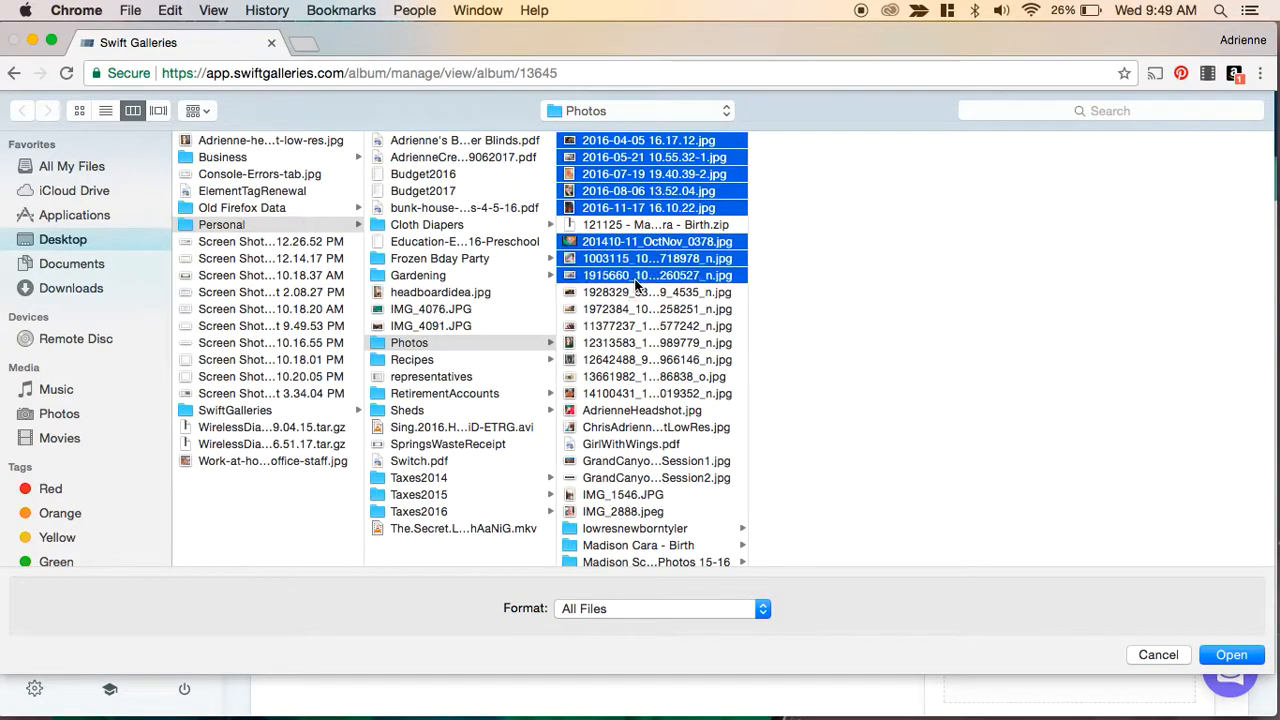
super+click(635, 292)
super+click(634, 309)
super+click(631, 343)
super+click(630, 327)
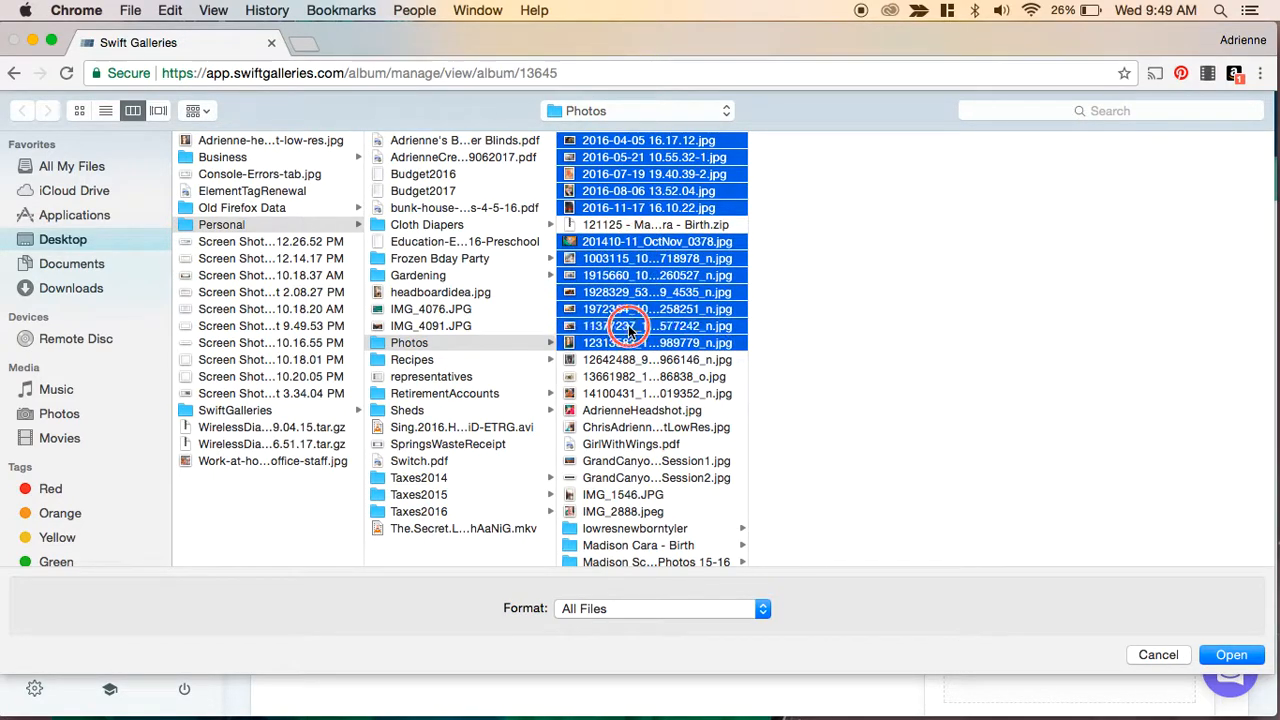
super+click(631, 360)
super+click(627, 378)
super+click(624, 394)
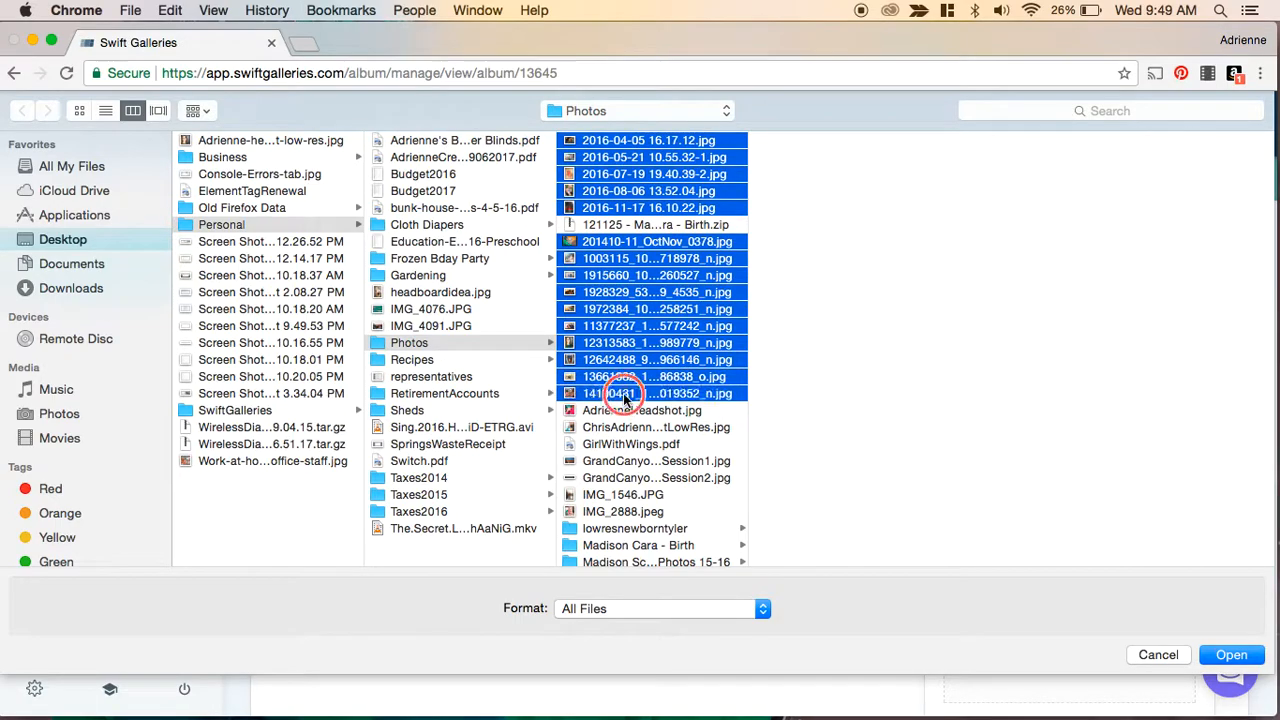
super+click(633, 497)
super+click(632, 512)
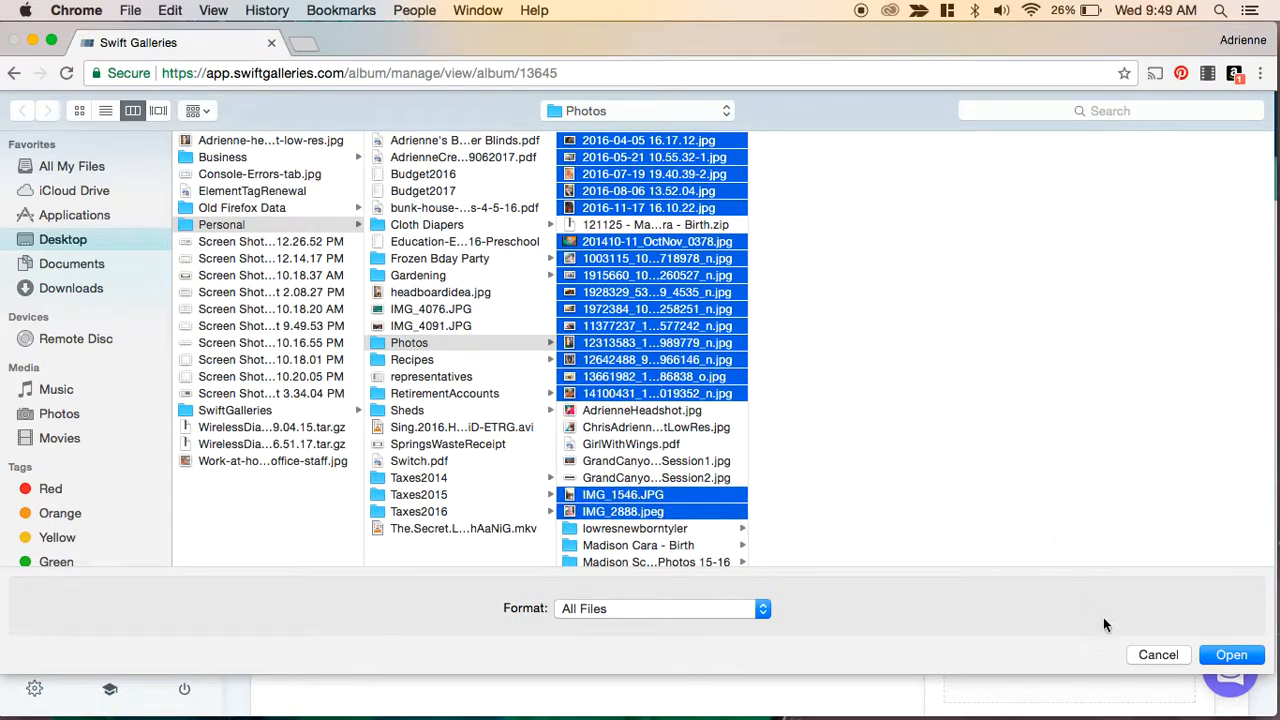
click(1229, 656)
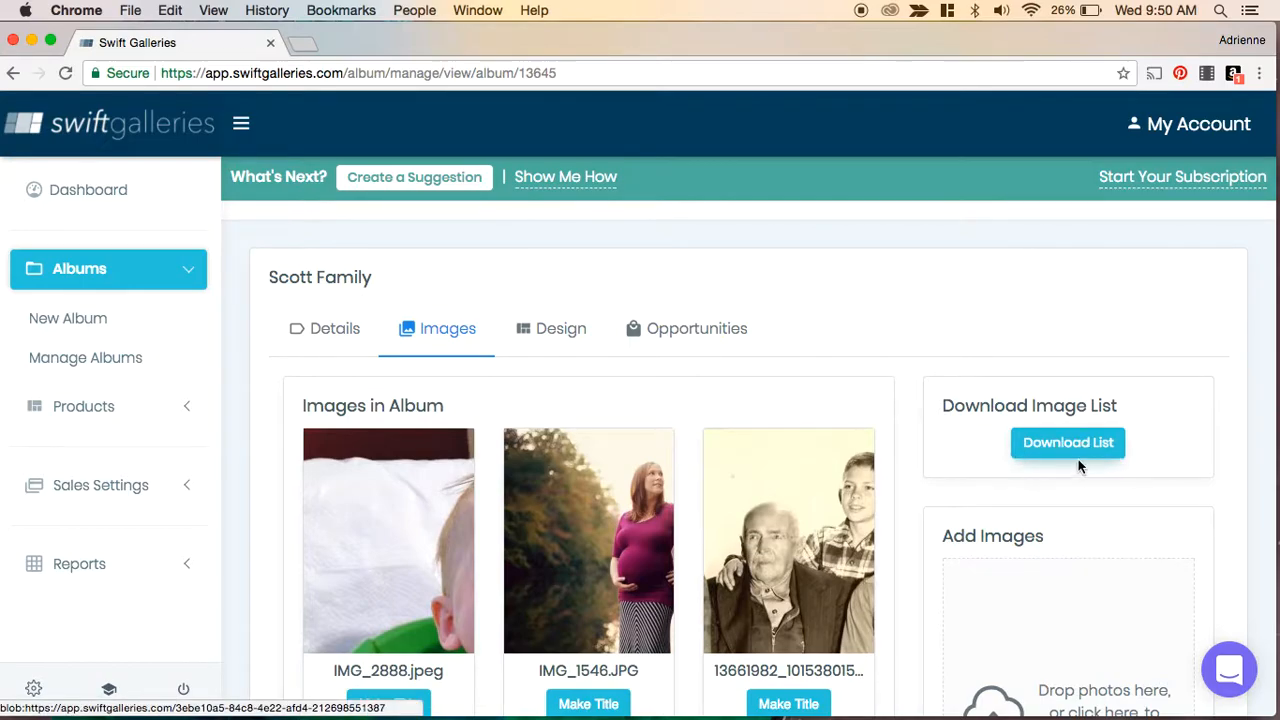
- Scroll through the uploaded album images to review them
scroll(1135, 450, down, 4)
scroll(1135, 450, up, 3)
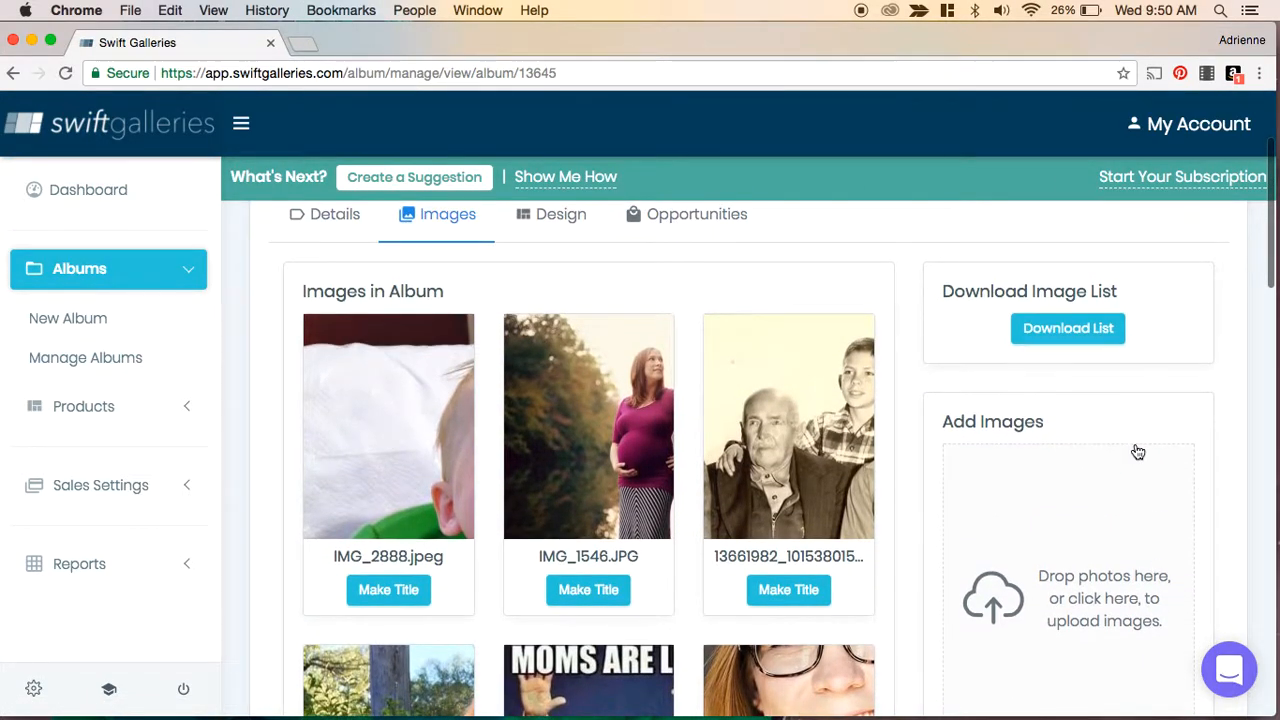
scroll(1137, 452, up, 1)
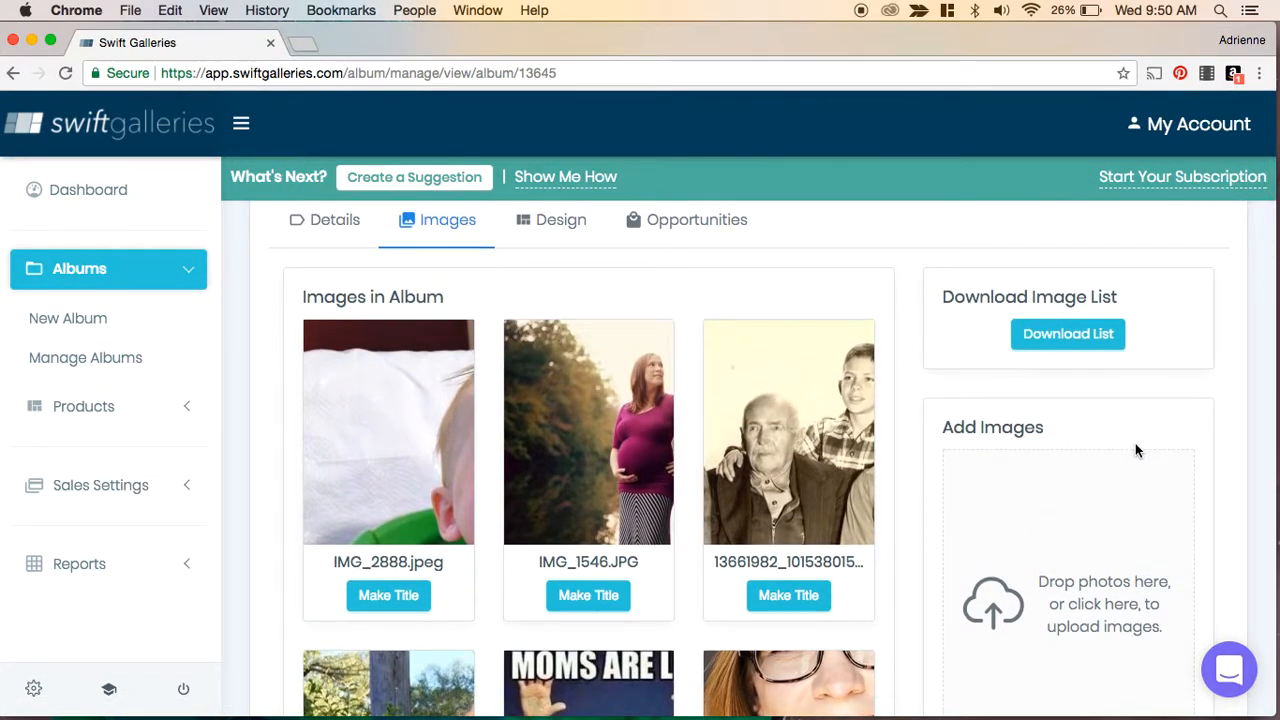
scroll(1122, 457, down, 3)
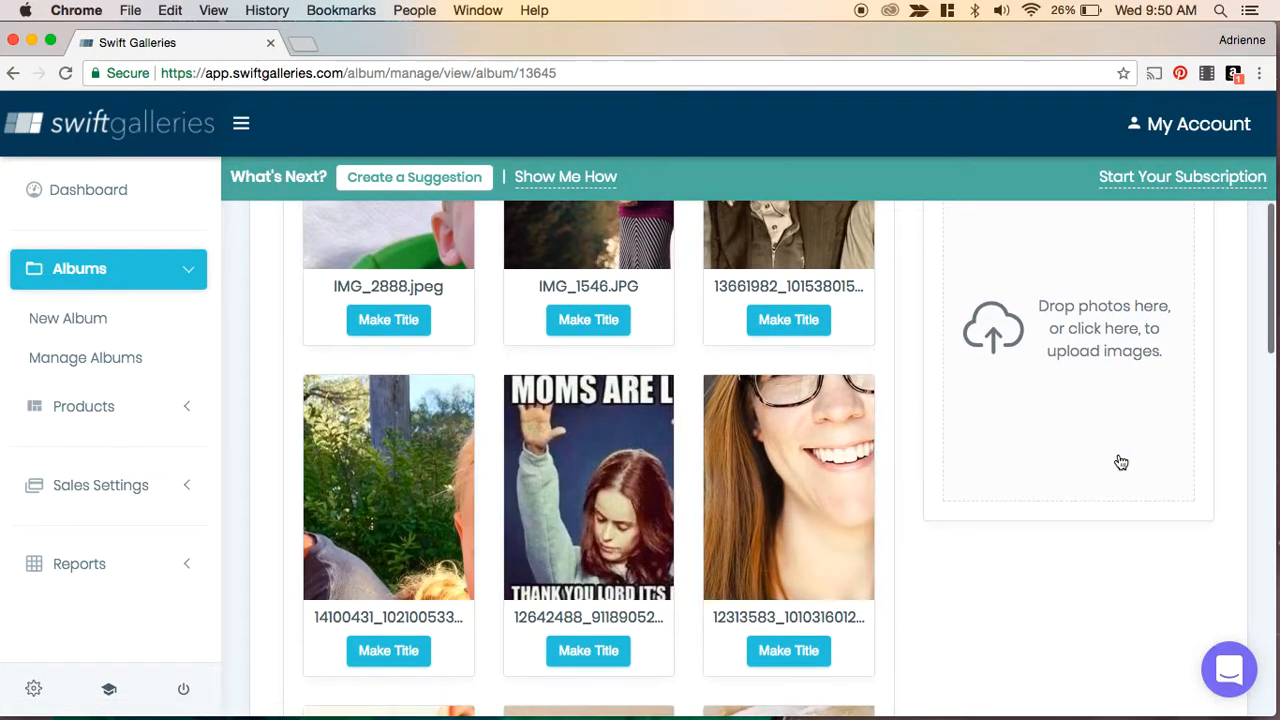
scroll(1121, 462, down, 5)
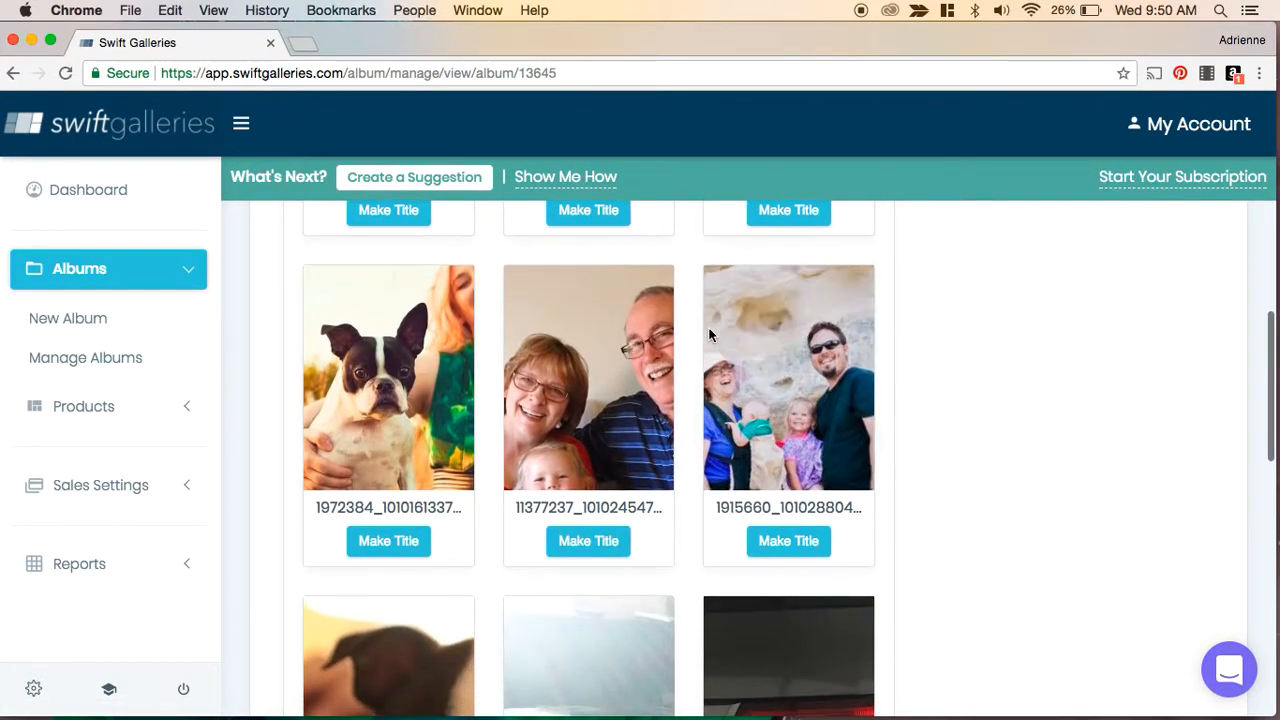
scroll(985, 465, down, 2)
scroll(985, 465, down, 1)
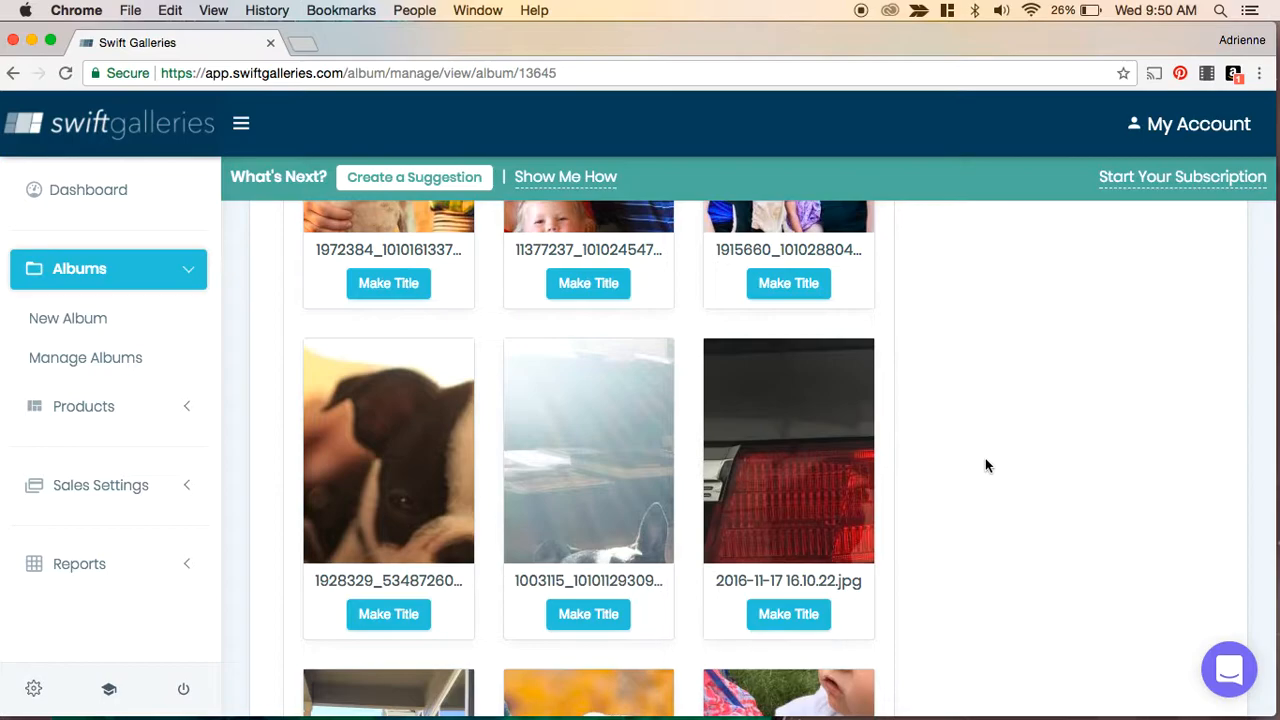
- Make the family group photo 1915660_101028804... the album's title image
scroll(985, 465, up, 1)
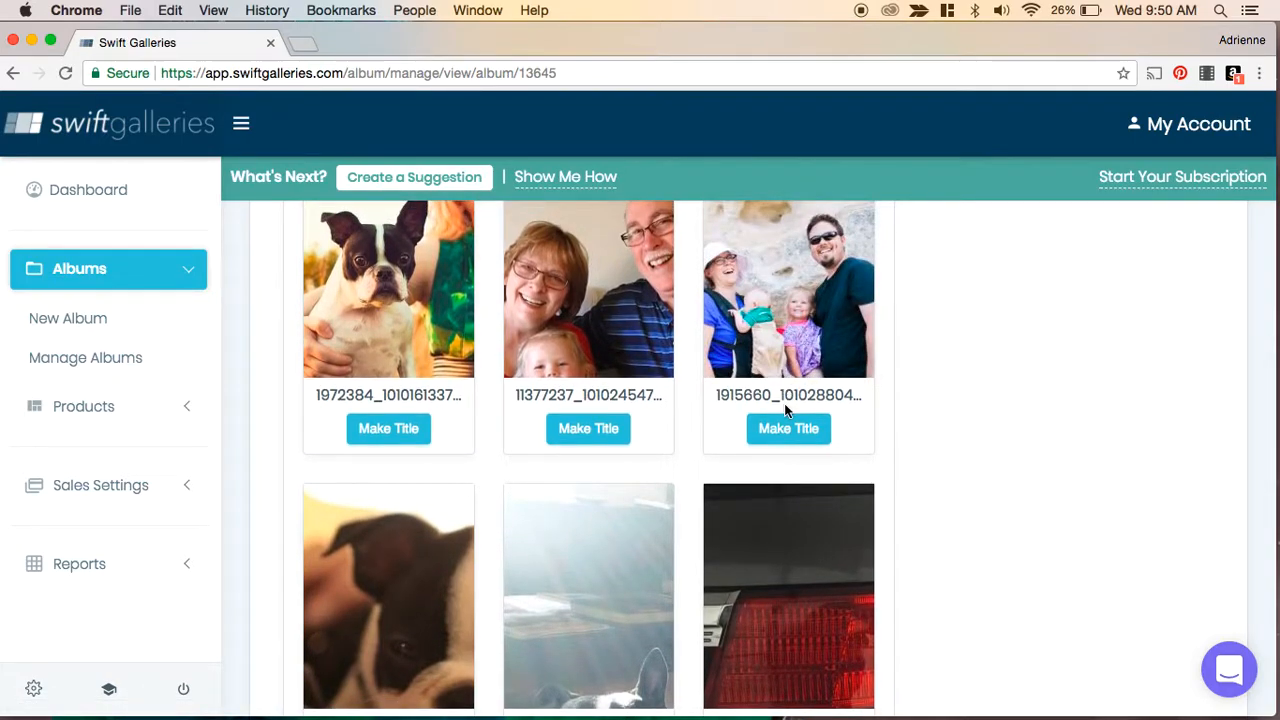
click(787, 428)
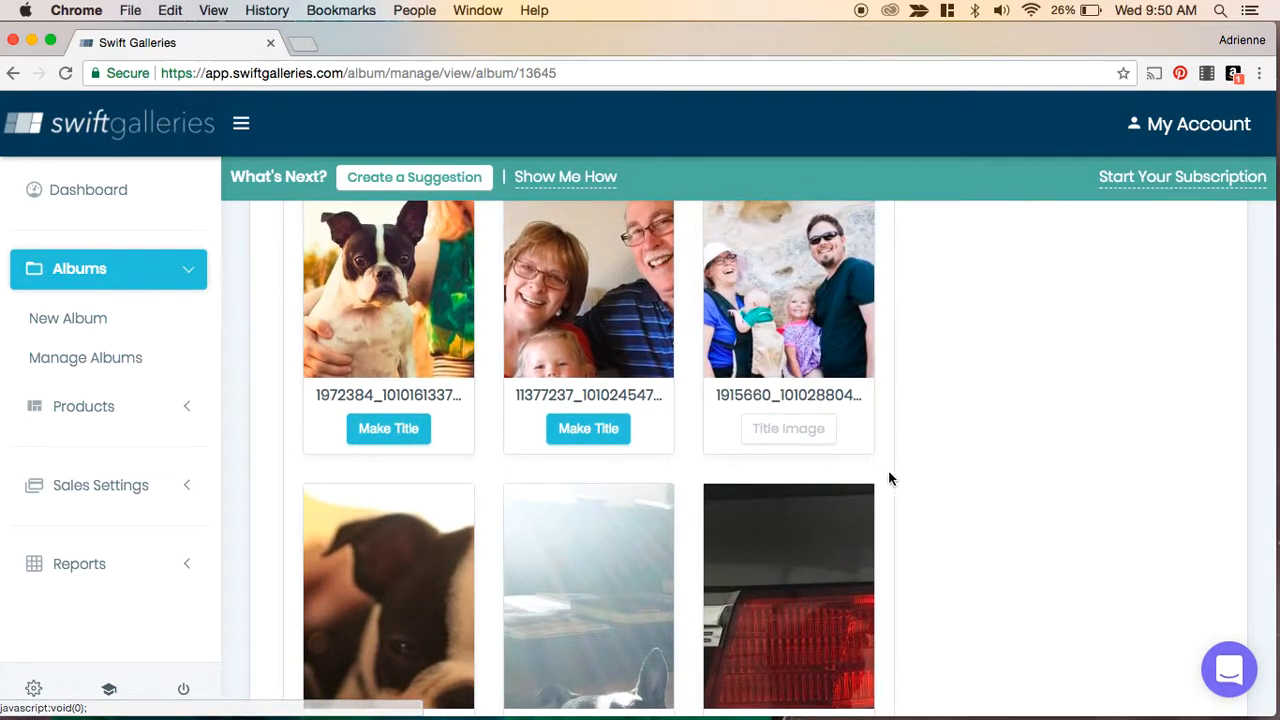
- Delete the 2016-11-17 16.10.22.jpg image from the album
scroll(938, 490, down, 2)
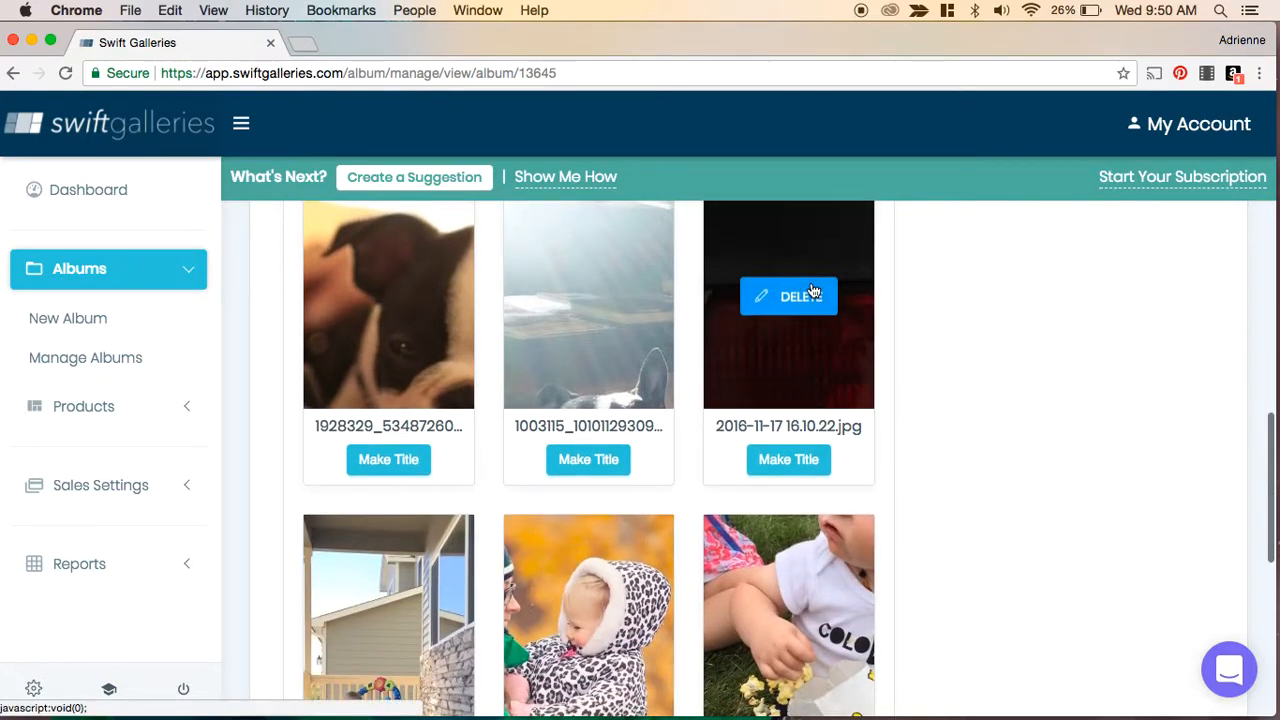
click(785, 298)
click(688, 524)
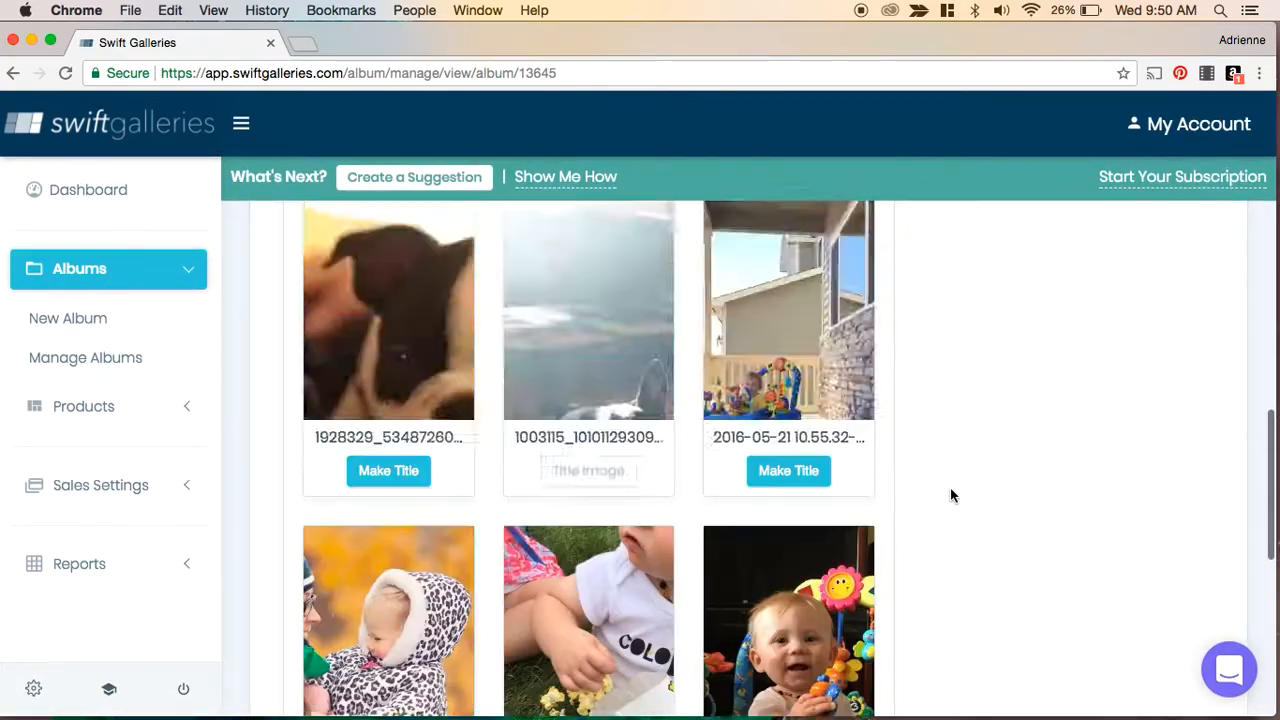
- Open the album's Design section in the Designer
scroll(805, 440, down, 10)
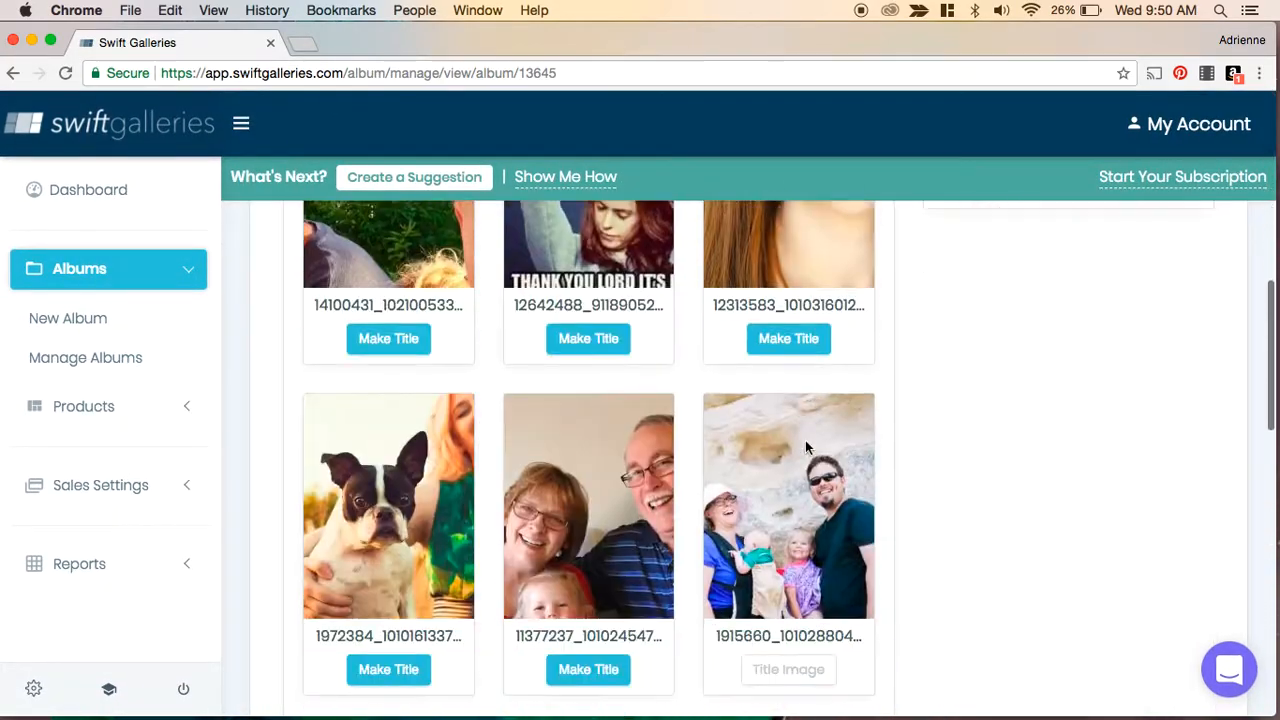
scroll(789, 499, down, 5)
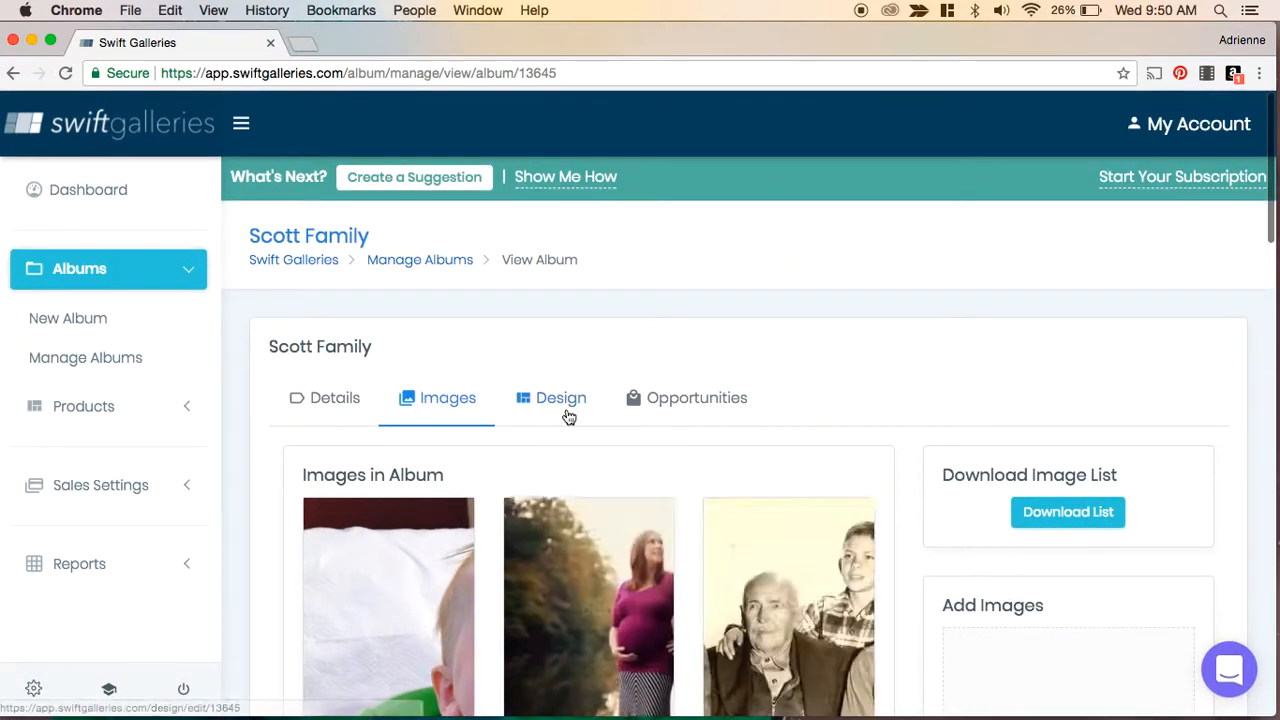
click(553, 404)
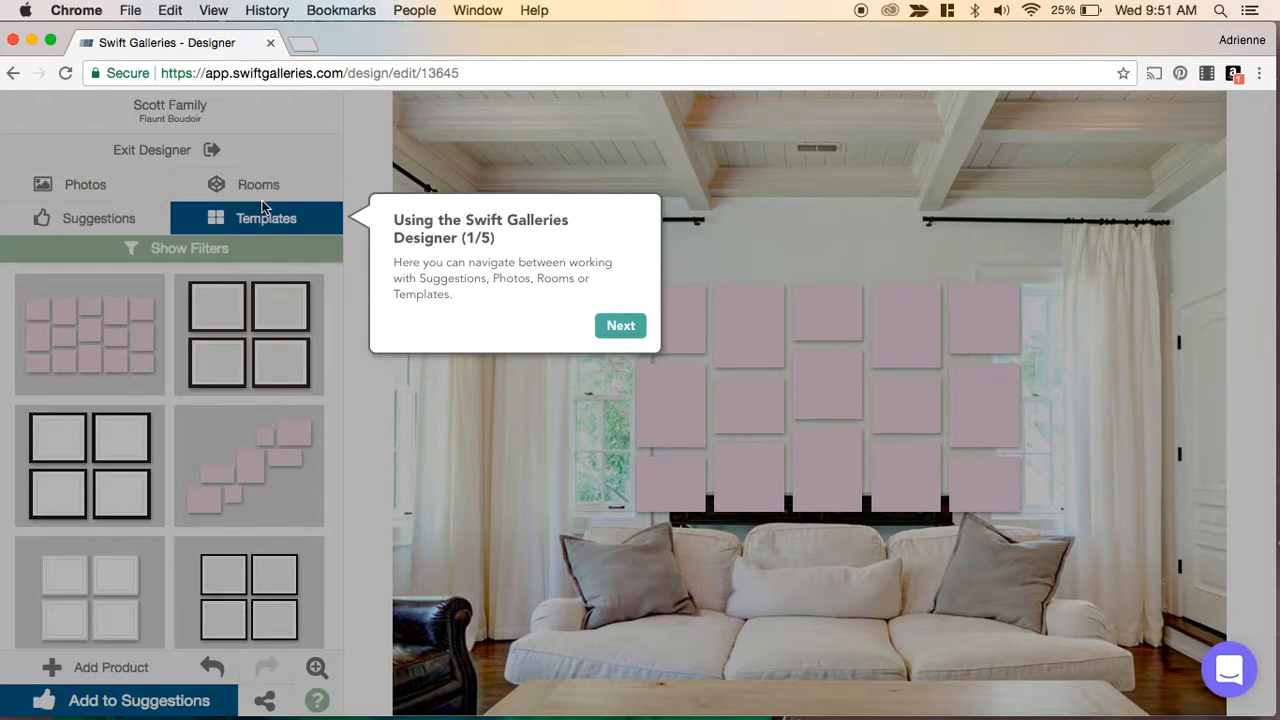
- Step through the Designer's five-part introductory tour until it is done
click(600, 331)
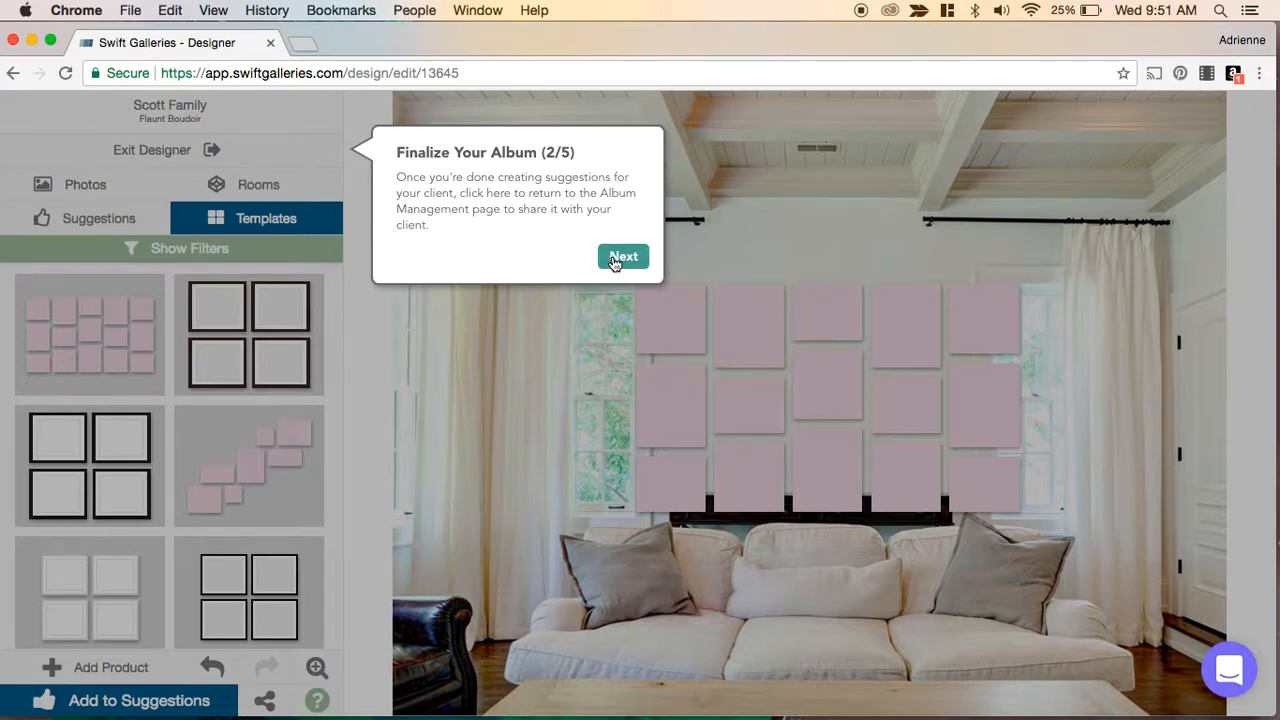
click(614, 258)
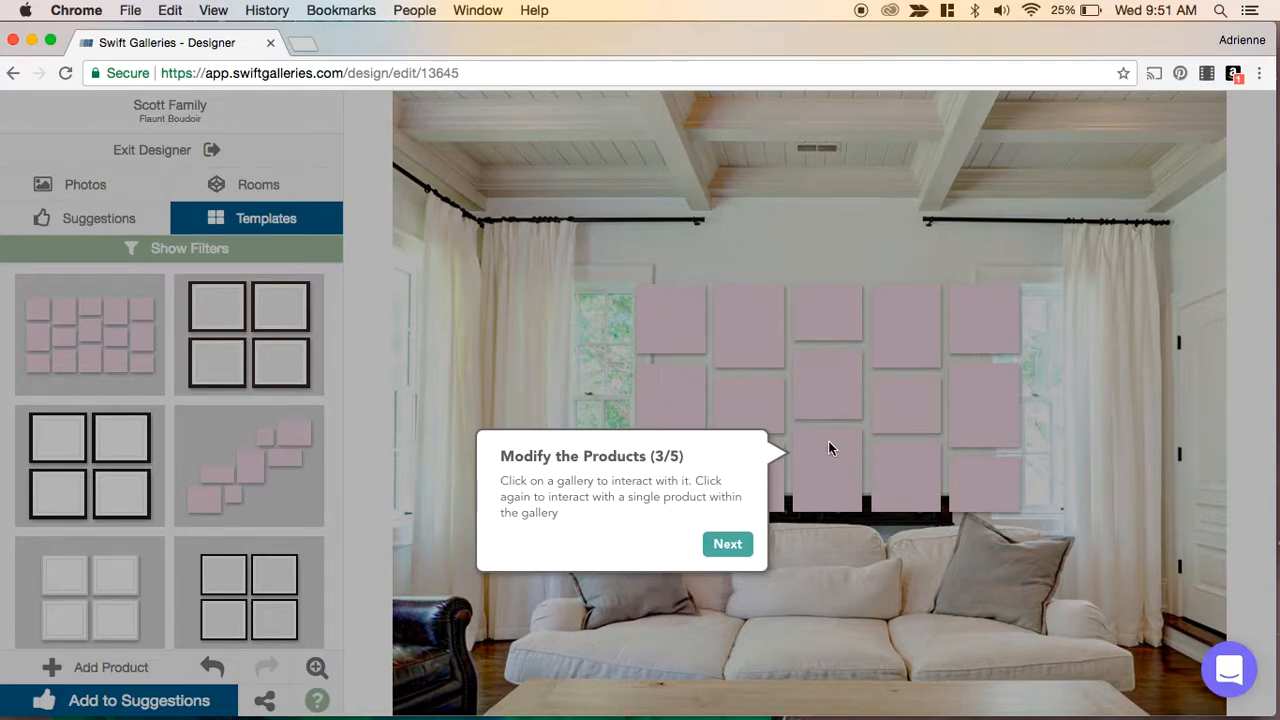
click(754, 543)
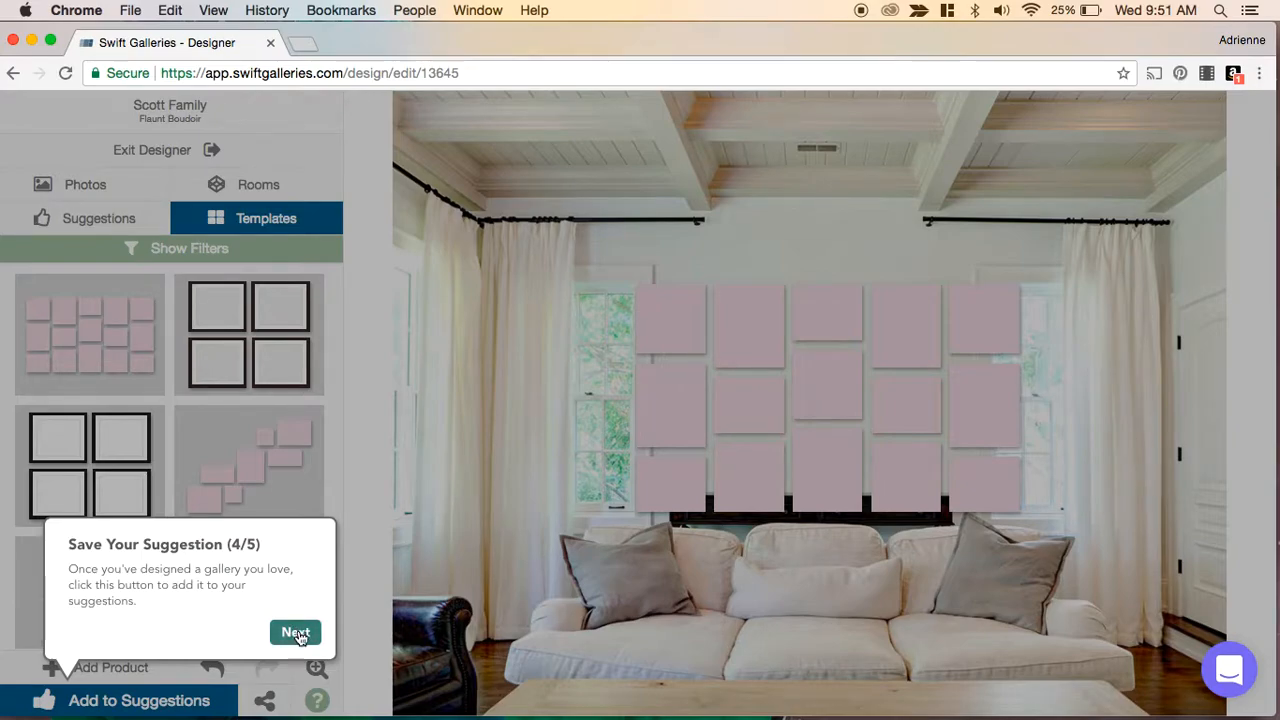
click(296, 633)
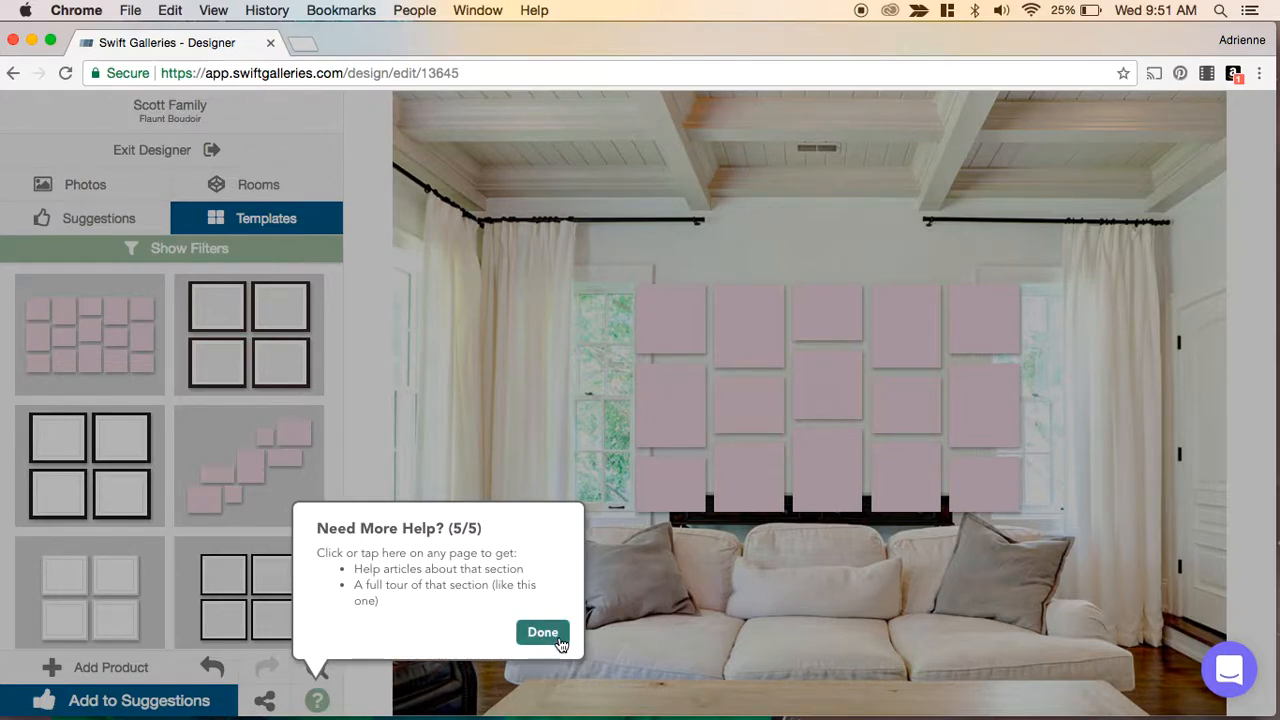
click(543, 632)
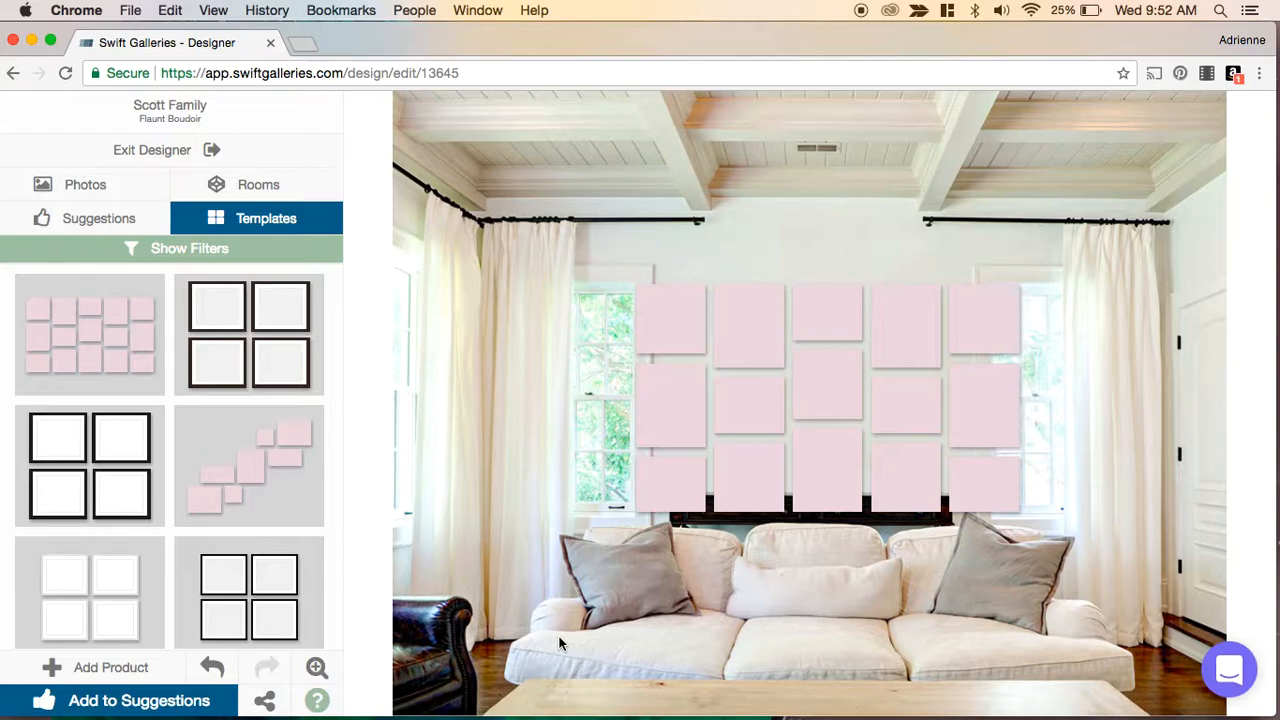
- Change the room backdrop to the white bedroom scene and select the pink gallery on its wall
click(274, 187)
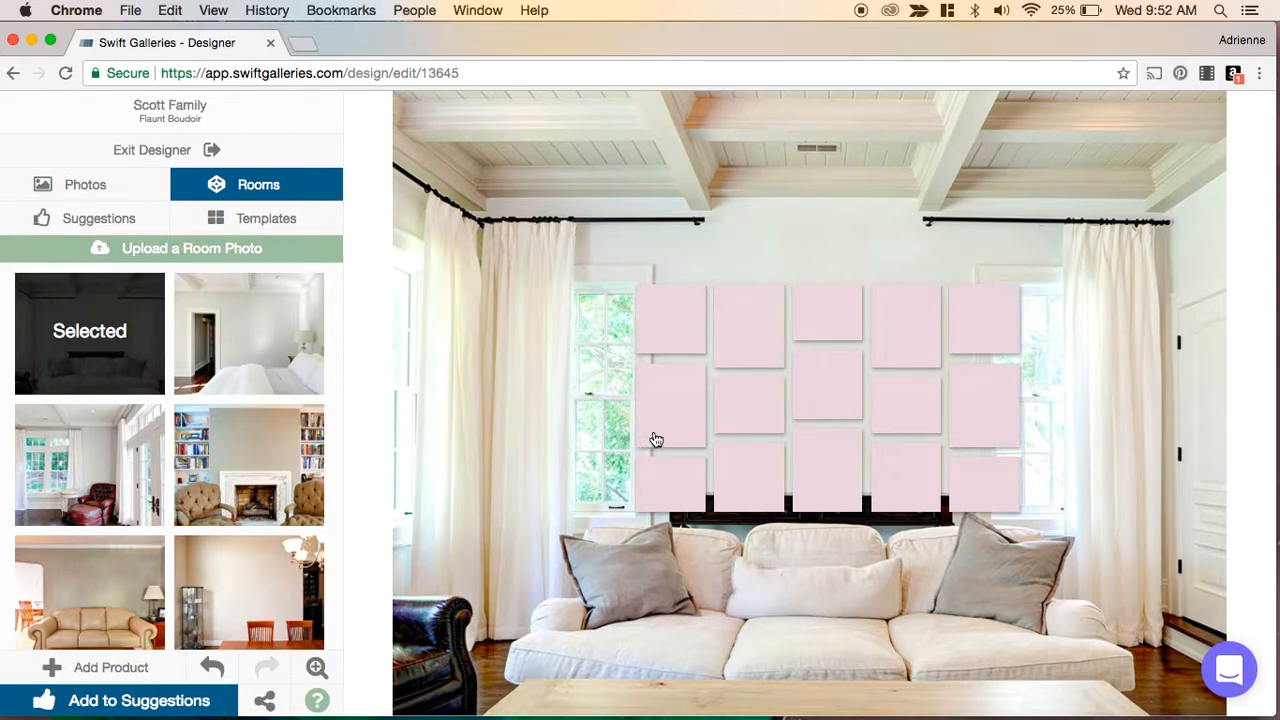
click(262, 338)
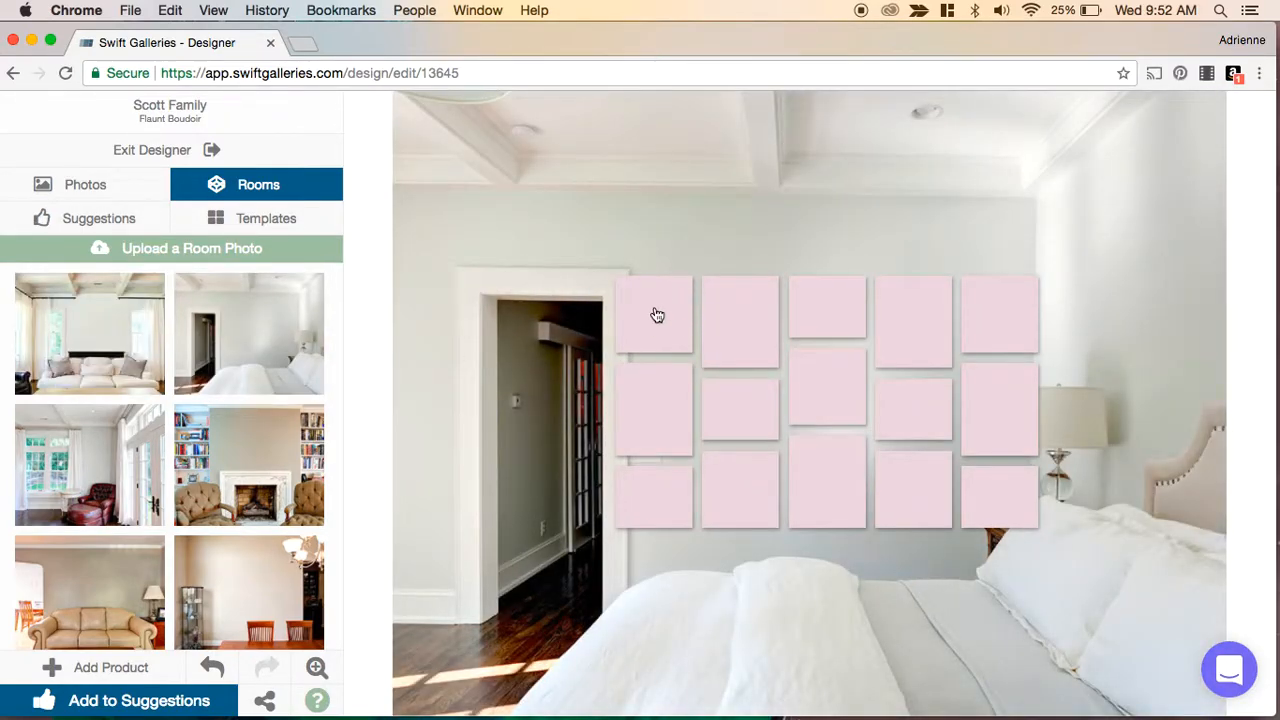
click(650, 315)
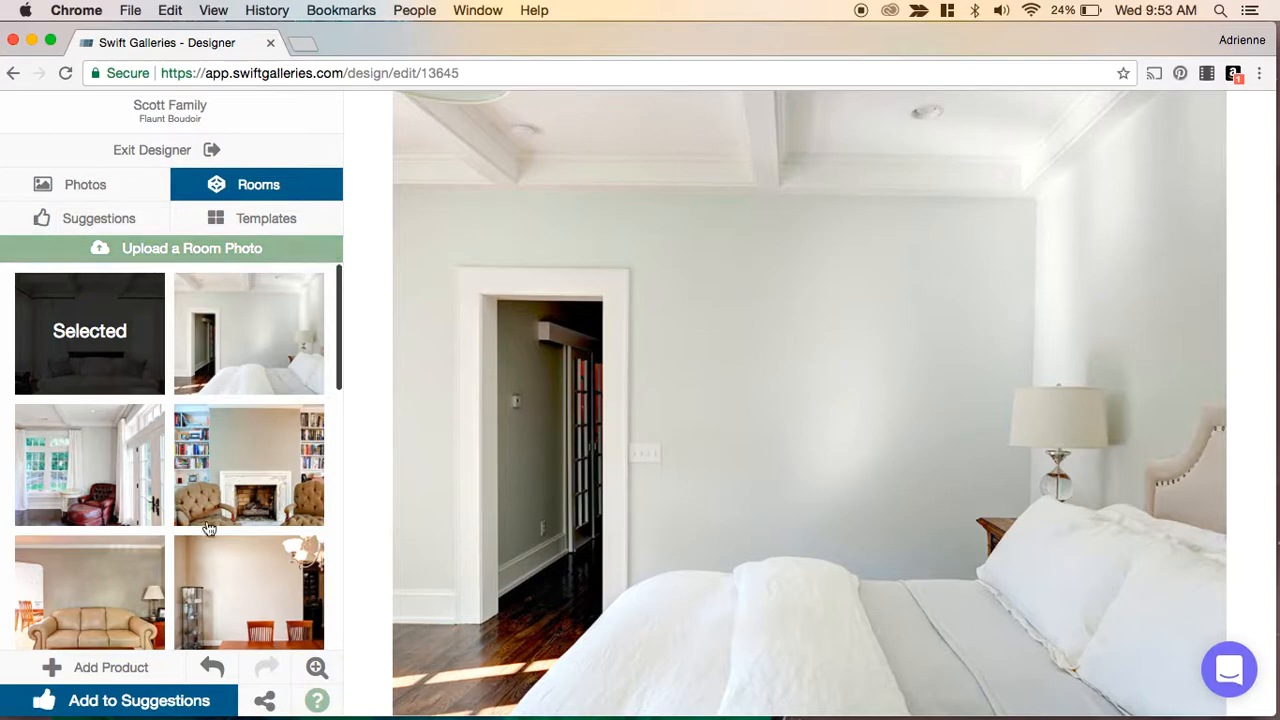
- Change the room backdrop to the sage-green bedroom with a dark headboard and two lamps
scroll(268, 432, down, 2)
scroll(268, 432, down, 8)
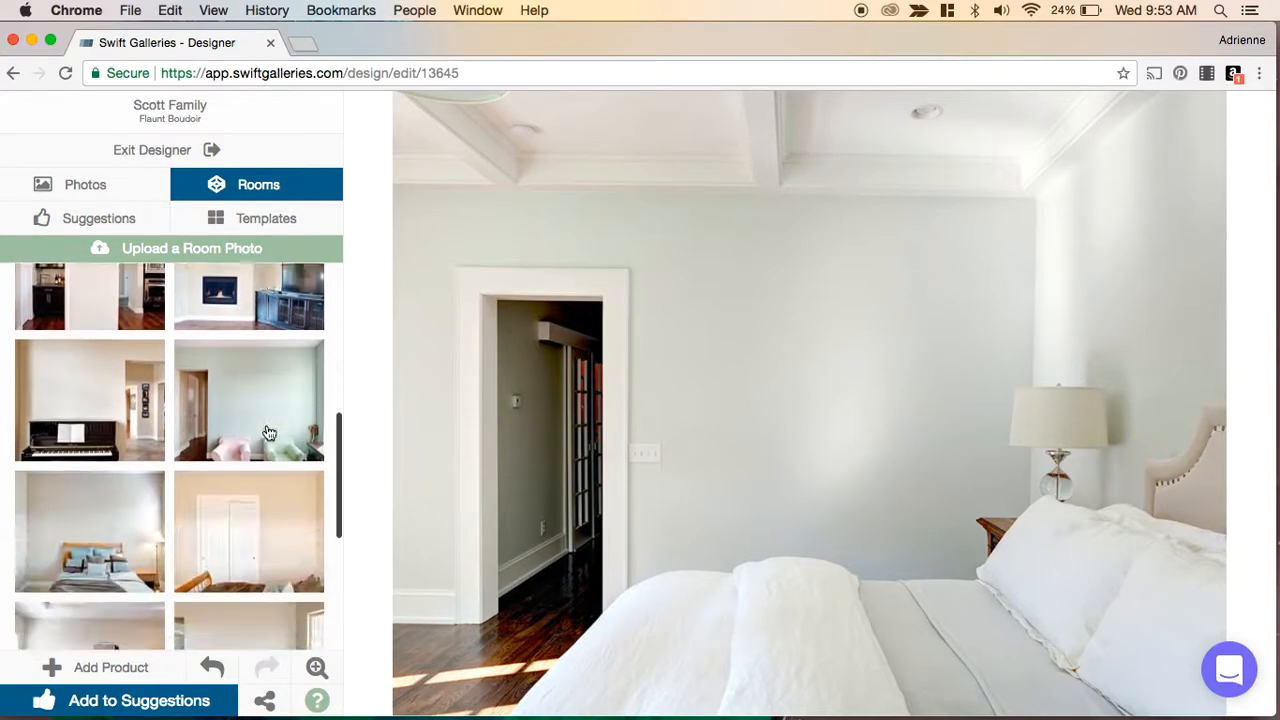
scroll(268, 432, down, 1)
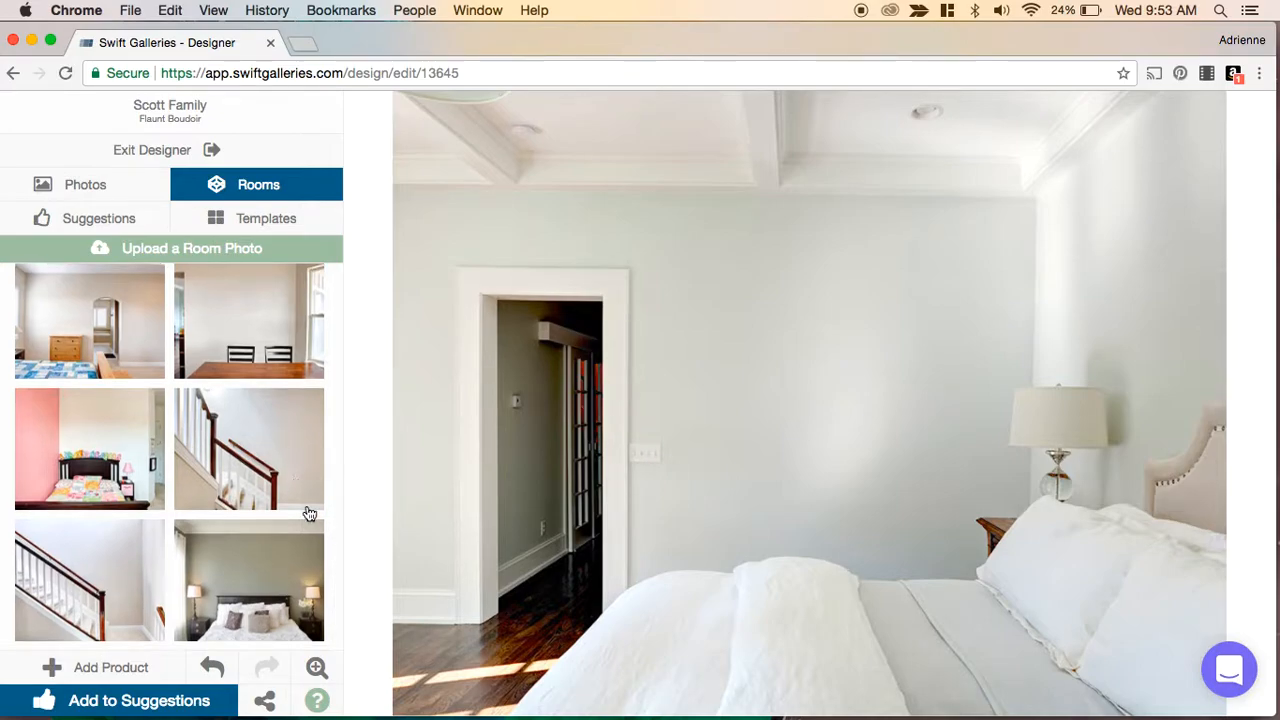
mouse_move(290, 552)
click(262, 578)
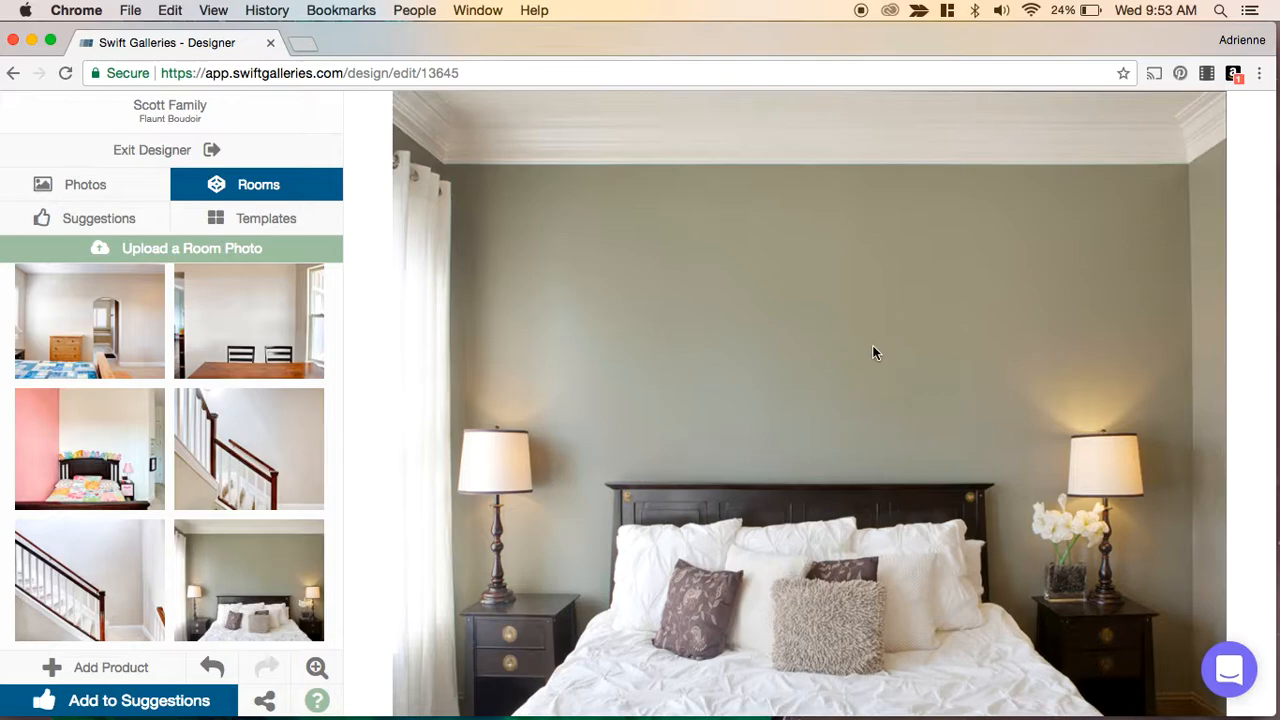
- Preview several gallery templates on the wall, ending with the row of three pink vertical canvases
click(262, 220)
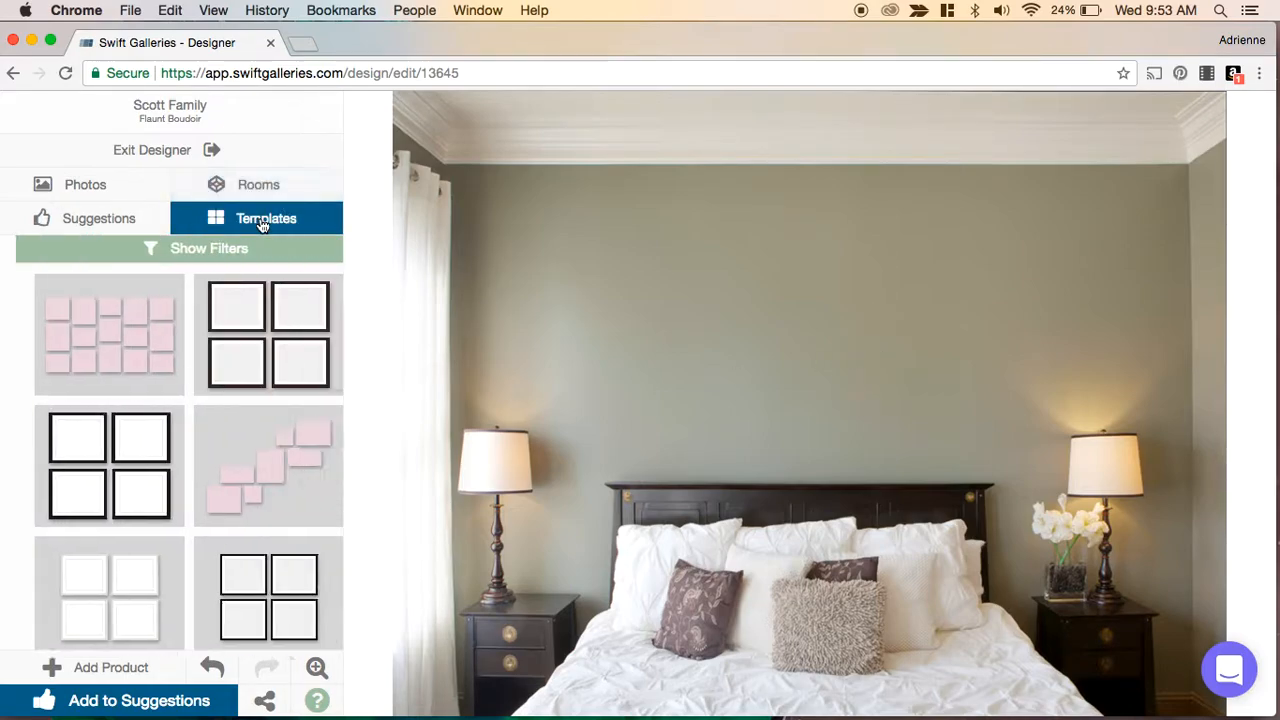
click(274, 332)
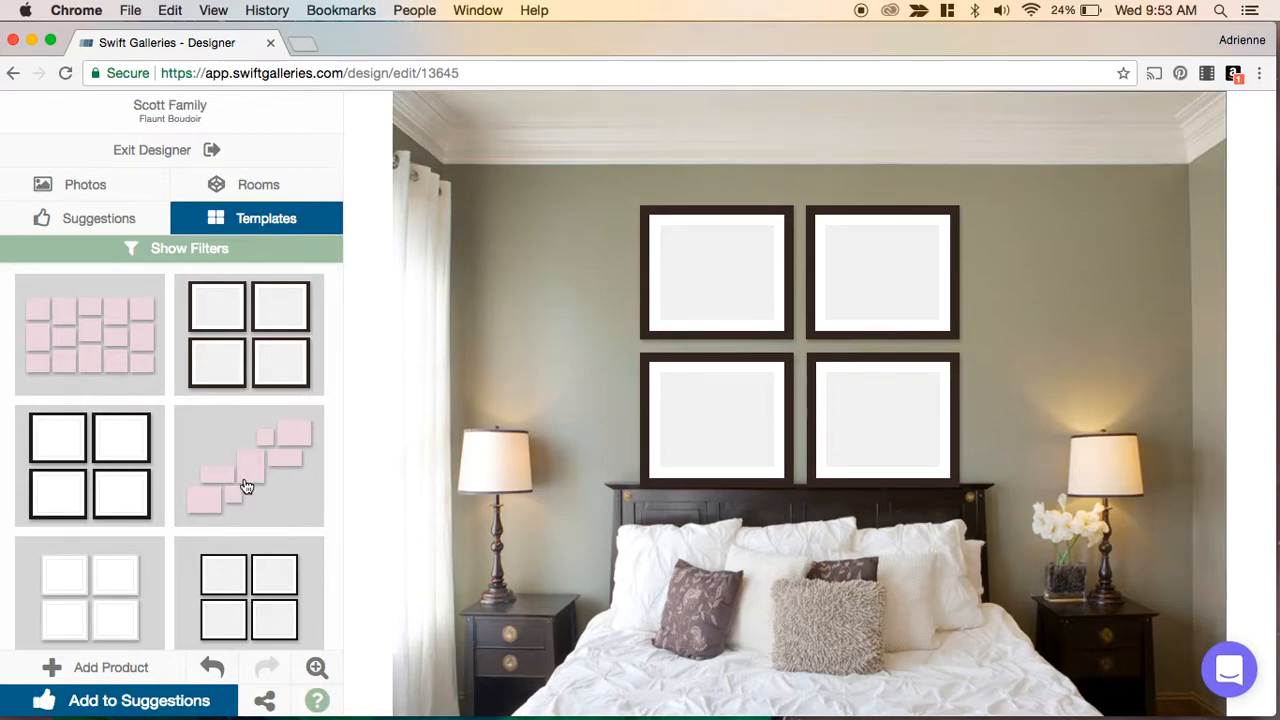
scroll(277, 494, down, 2)
click(277, 494)
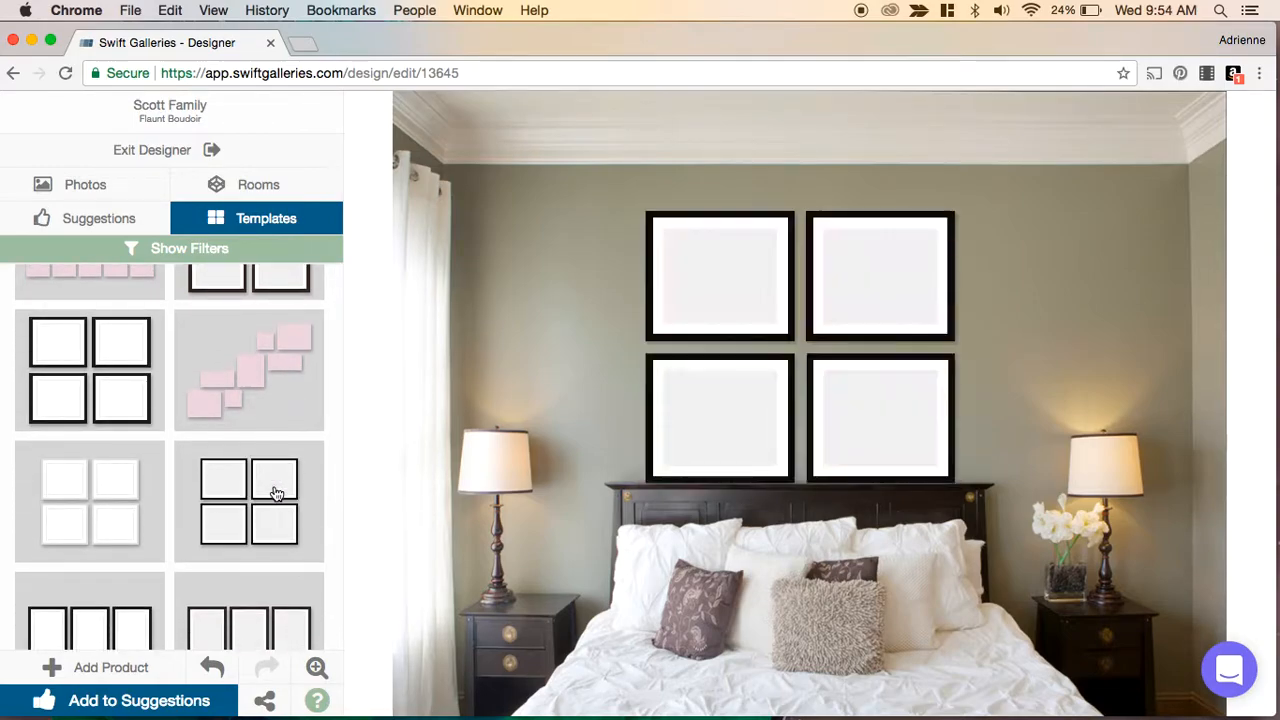
scroll(277, 494, down, 4)
click(262, 455)
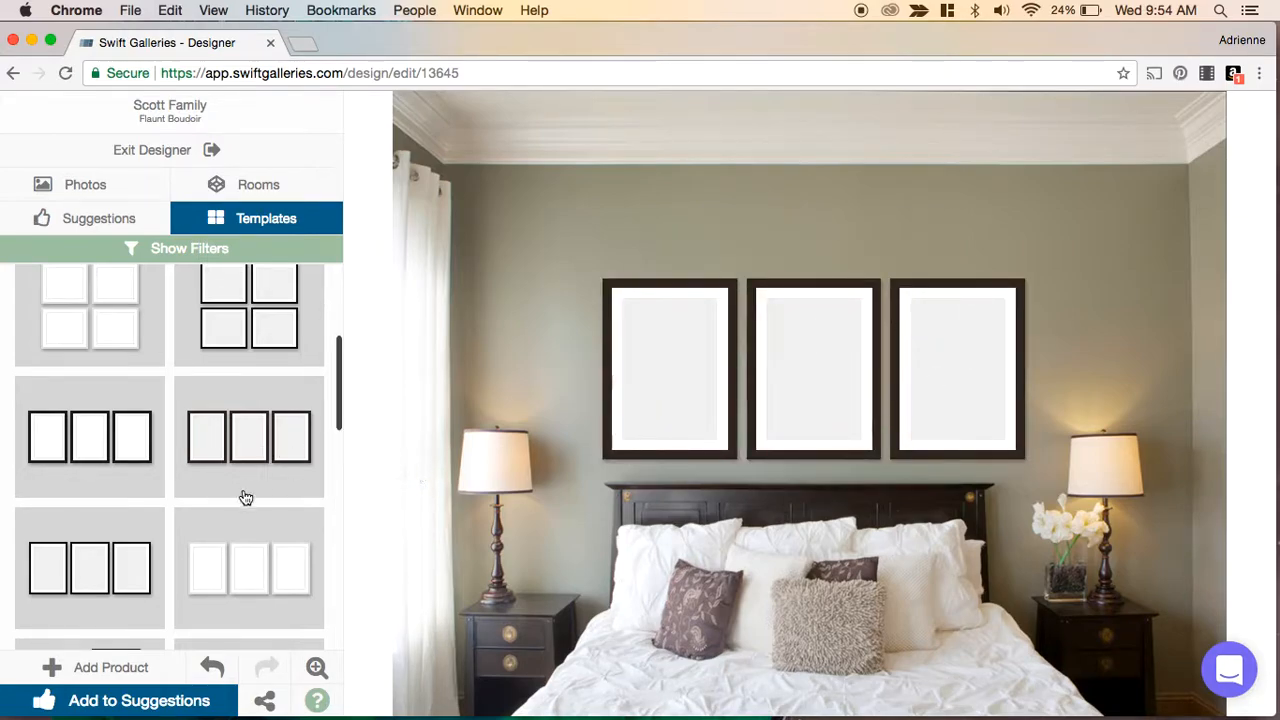
scroll(238, 500, down, 3)
scroll(238, 500, down, 3)
click(260, 386)
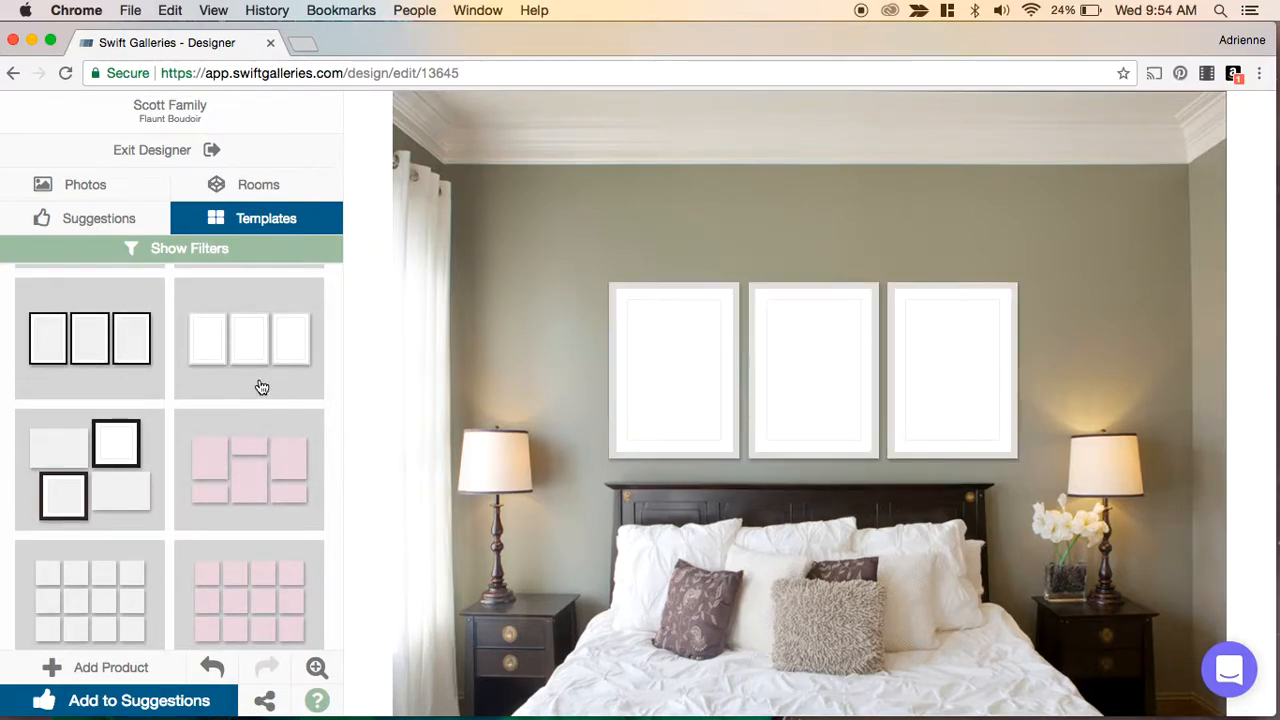
click(130, 468)
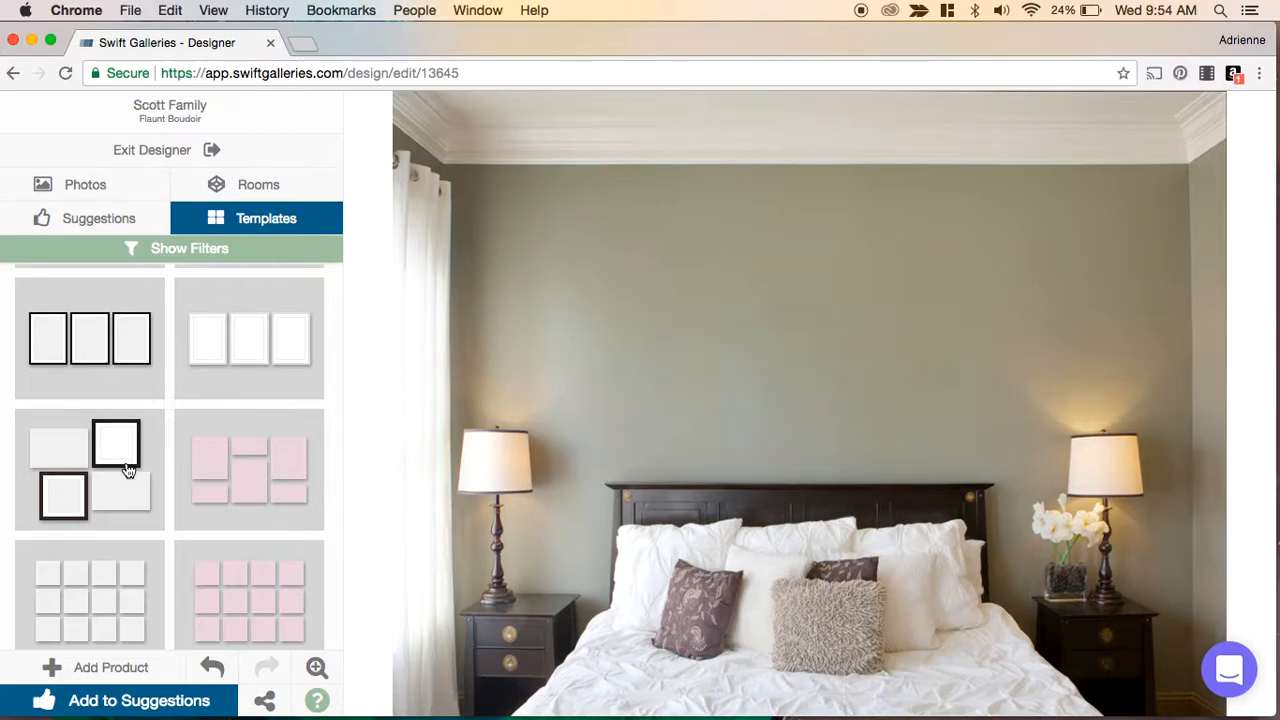
scroll(254, 503, down, 3)
click(254, 500)
scroll(254, 503, down, 3)
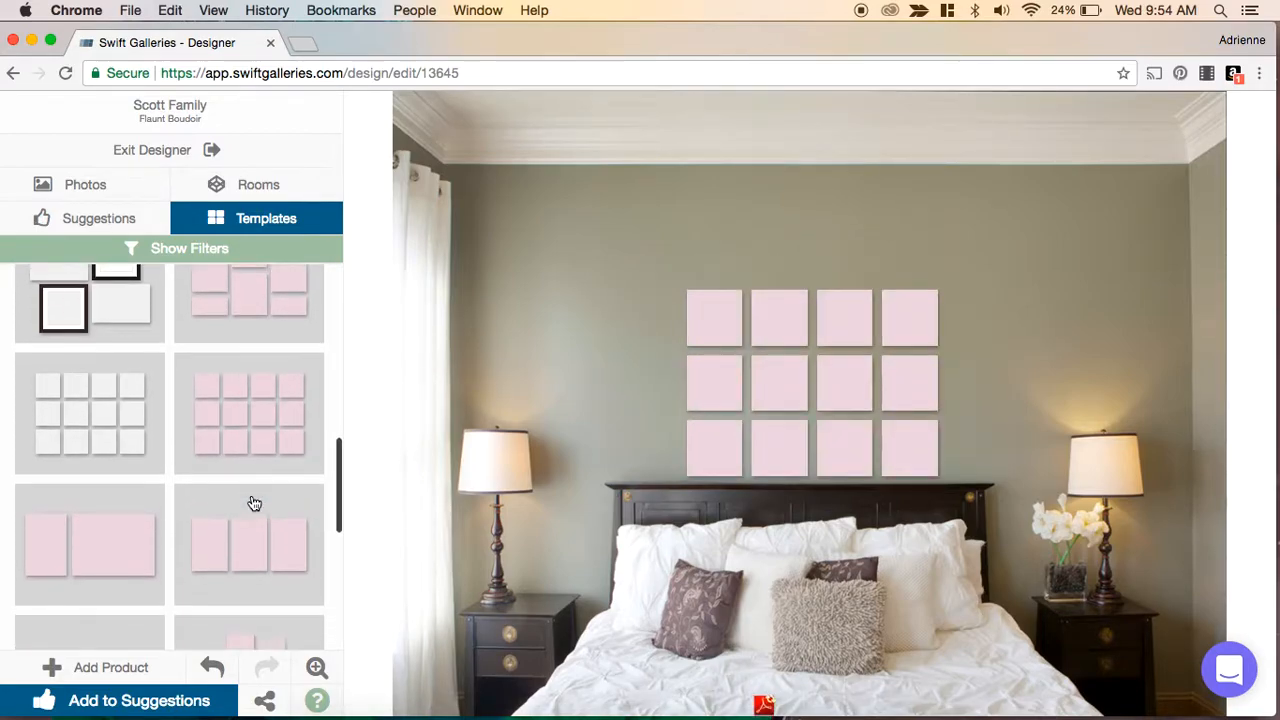
click(254, 503)
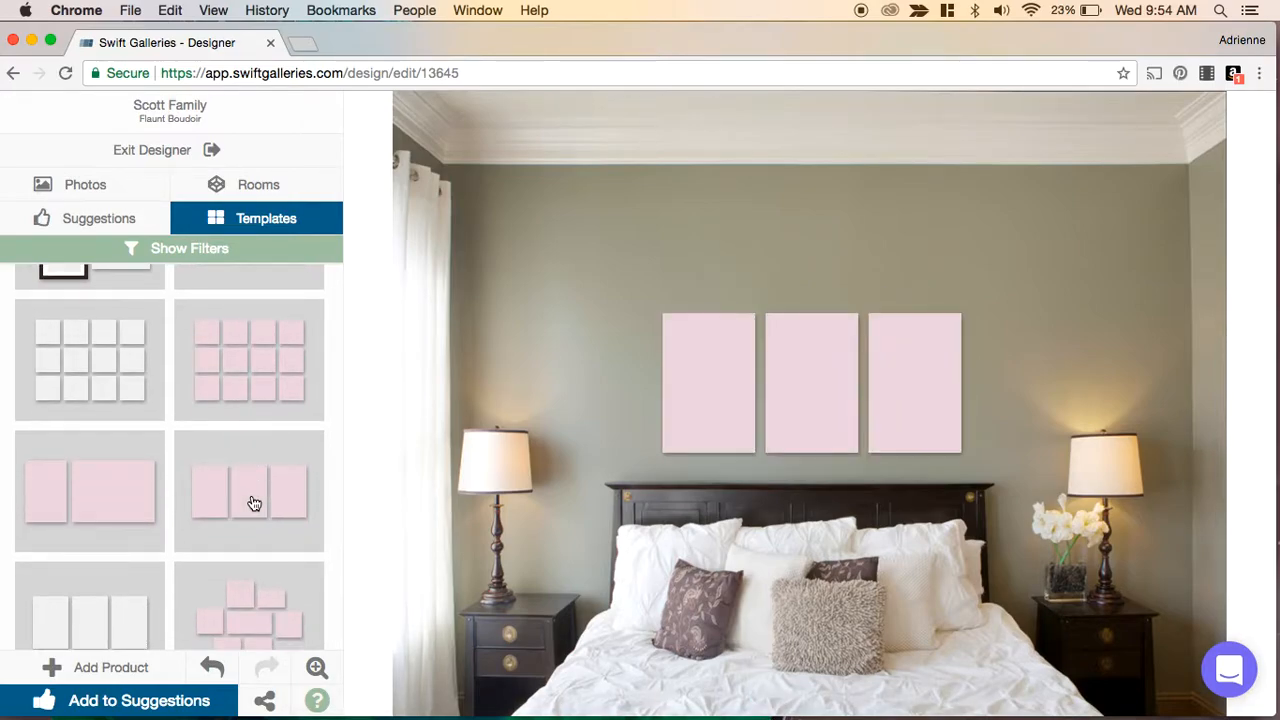
- Select the three-canvas gallery, nudge it slightly left, and deselect it
click(885, 393)
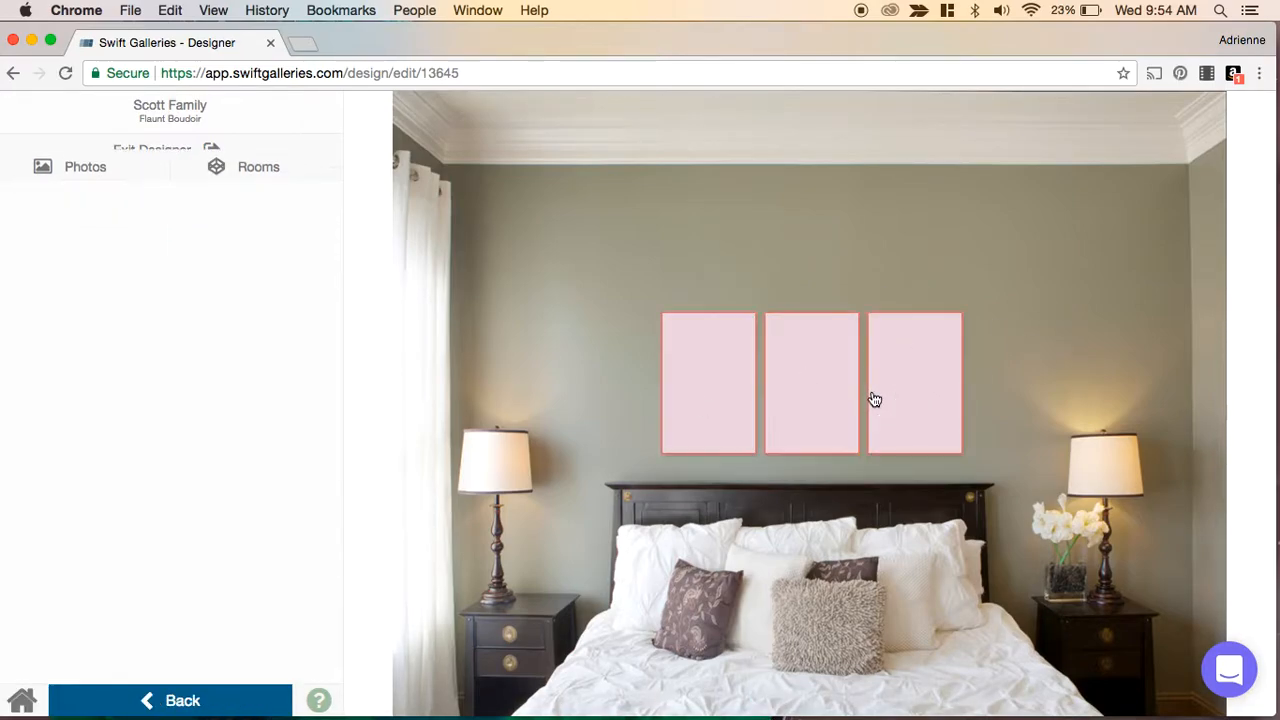
mouse_move(903, 400)
mouse_down()
mouse_move(880, 394)
mouse_move(890, 400)
mouse_up()
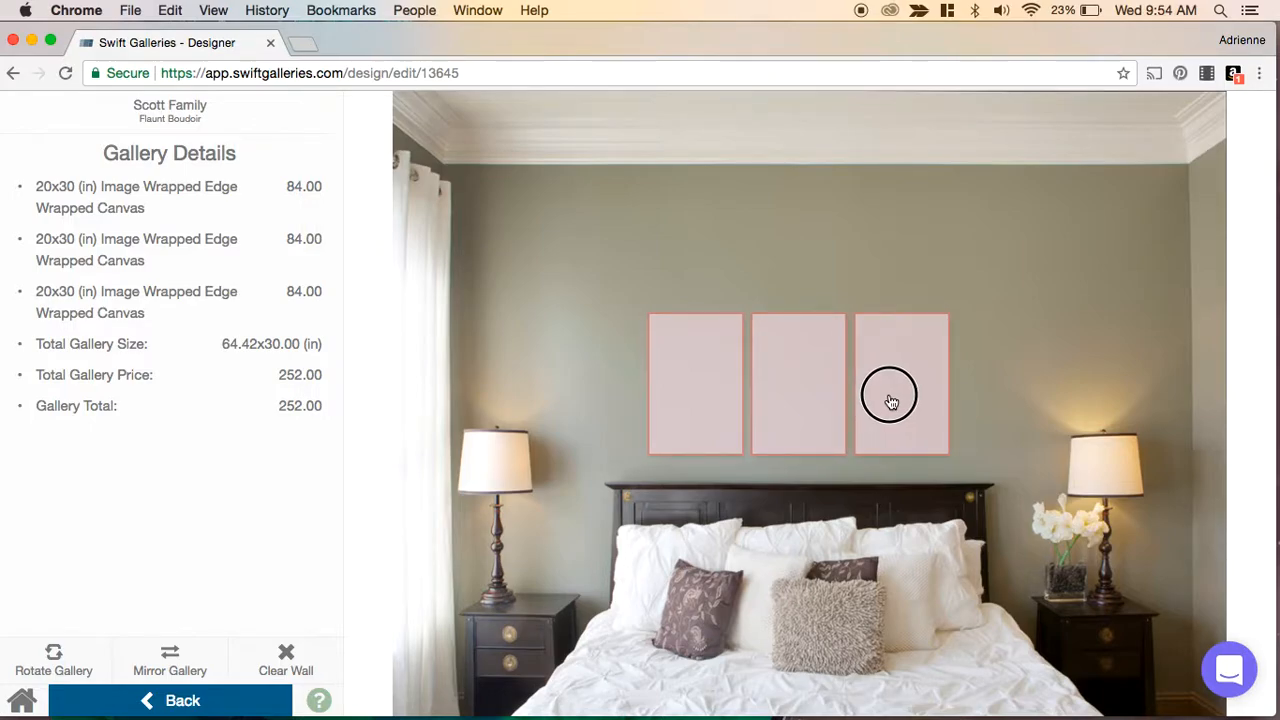
click(1037, 348)
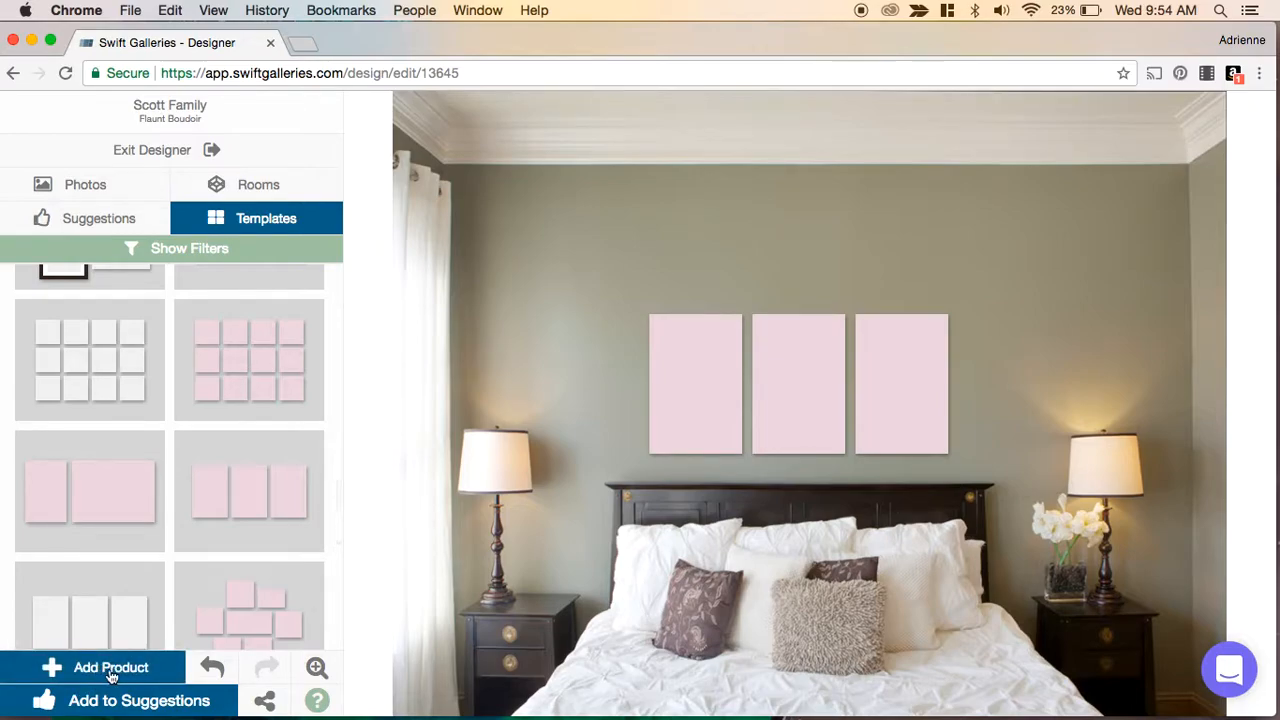
click(683, 366)
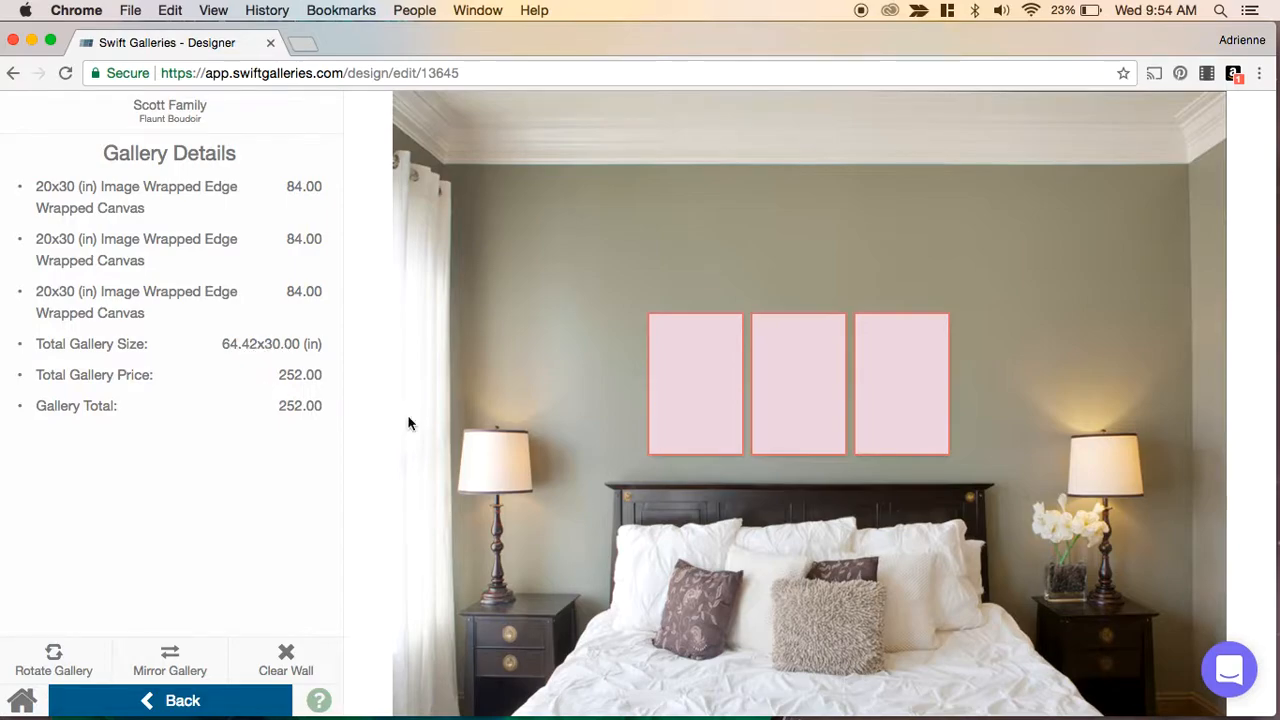
click(620, 452)
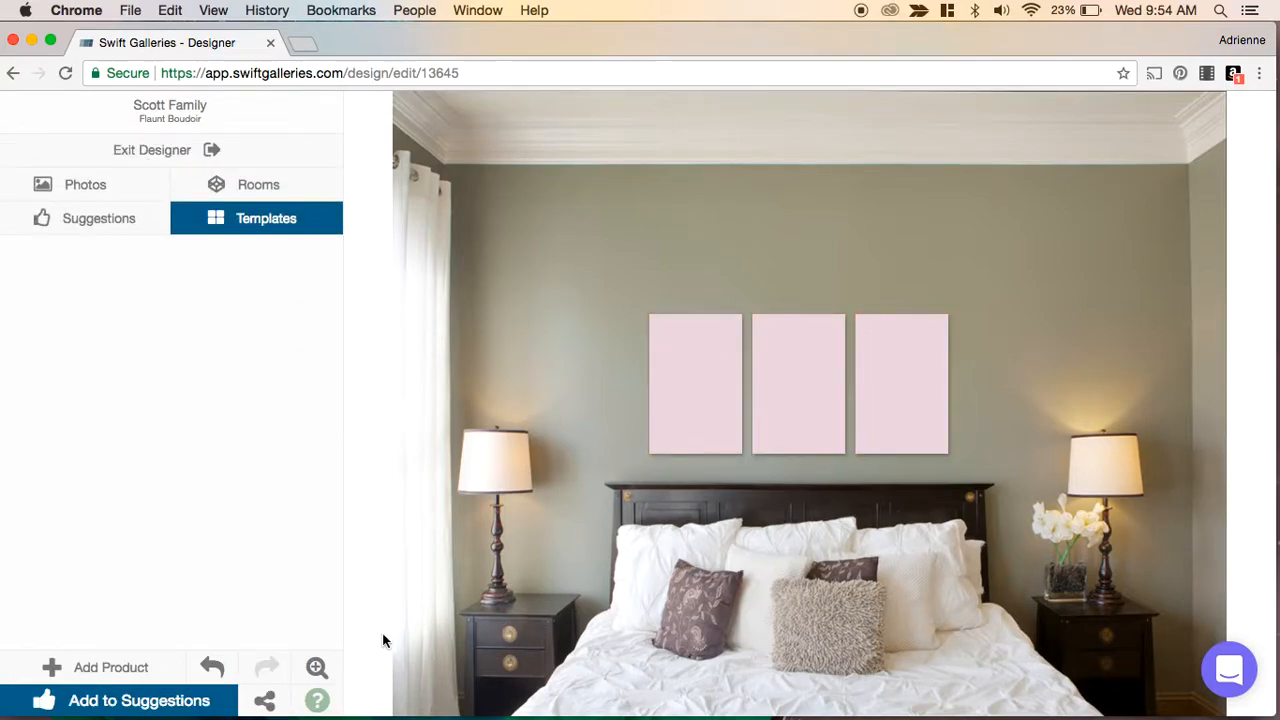
- Filter templates to a 110 × 60 inch gallery area and position that area above the headboard
click(163, 249)
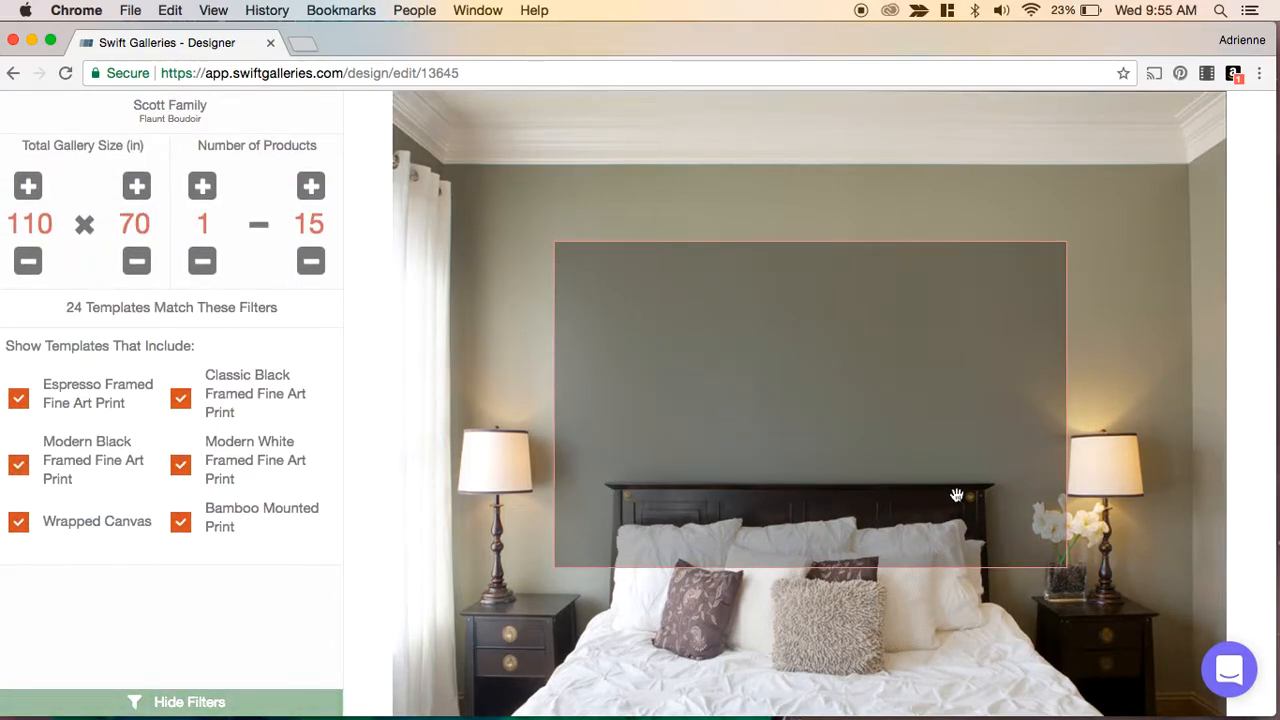
click(138, 266)
click(138, 266)
drag(709, 393, 699, 319)
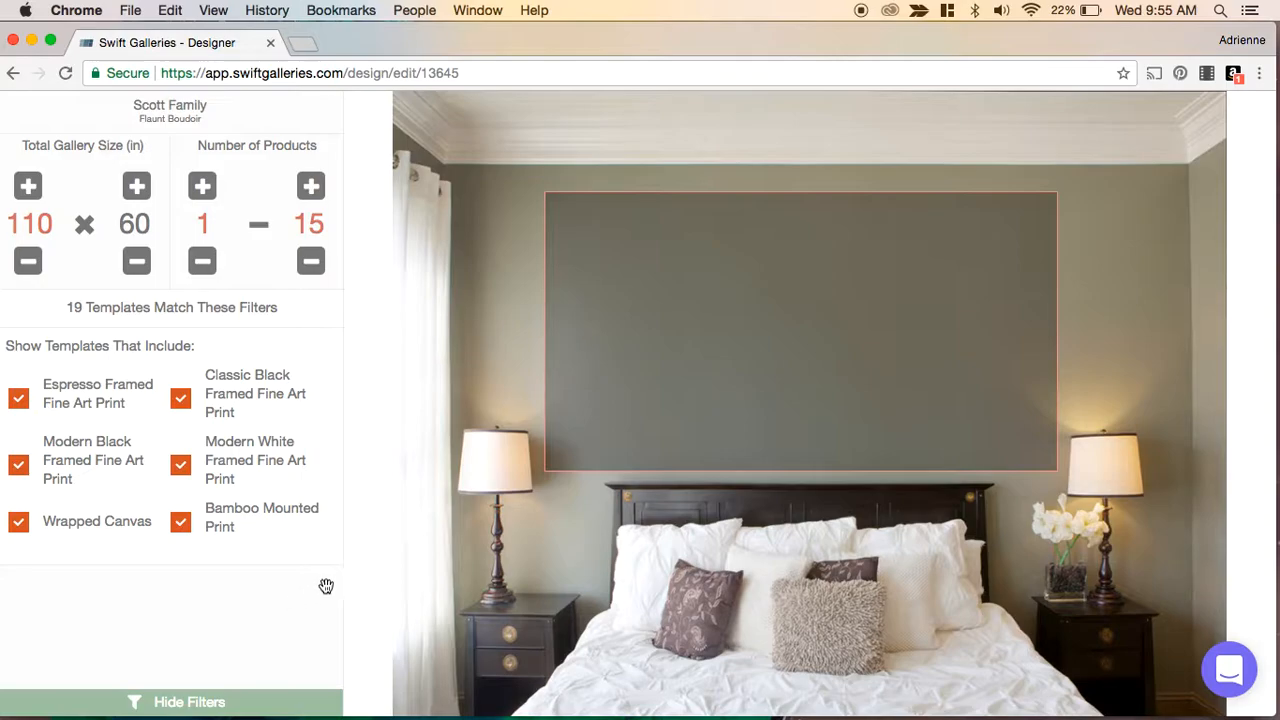
click(191, 703)
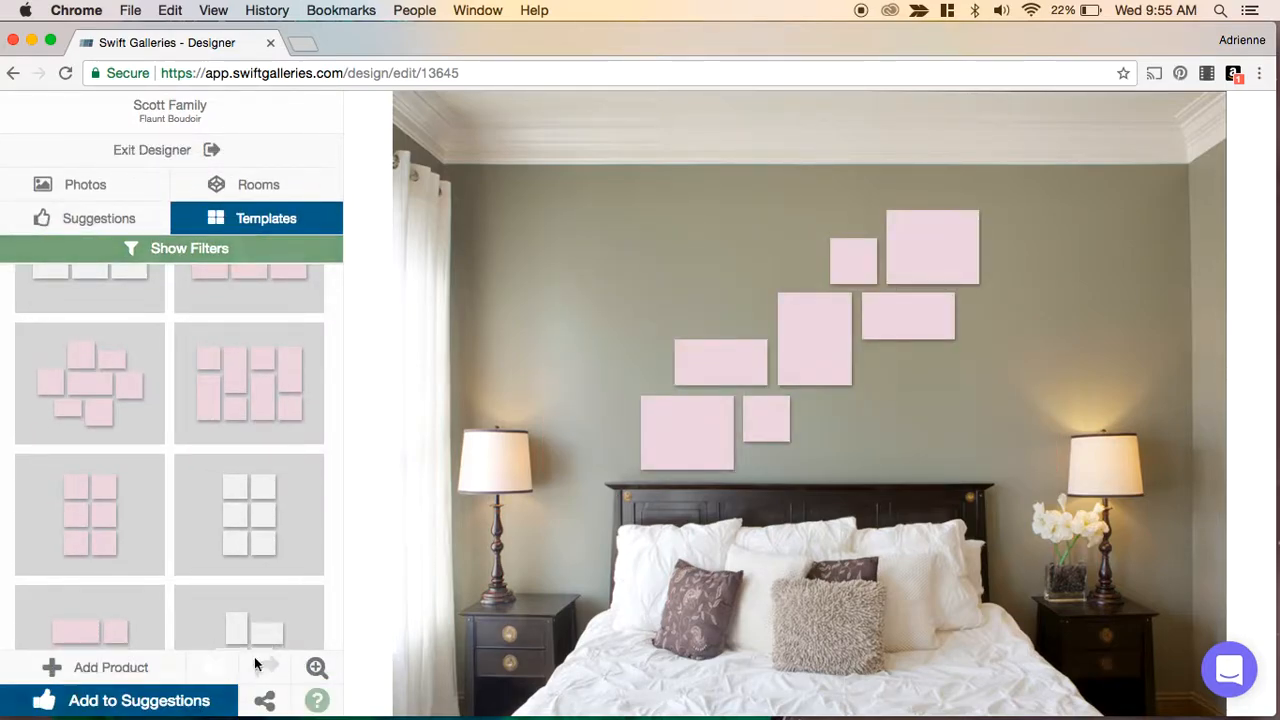
- Reapply the three pink vertical canvas template and nudge the gallery slightly left
scroll(237, 514, down, 5)
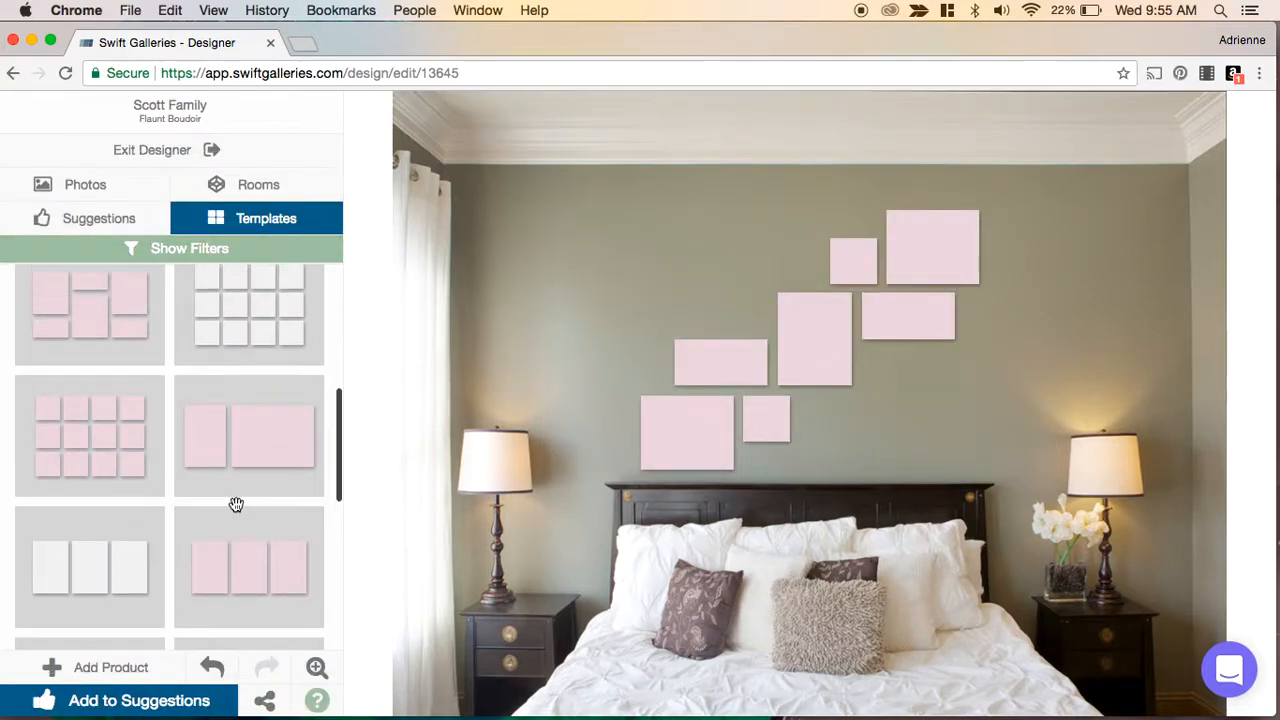
scroll(237, 512, up, 5)
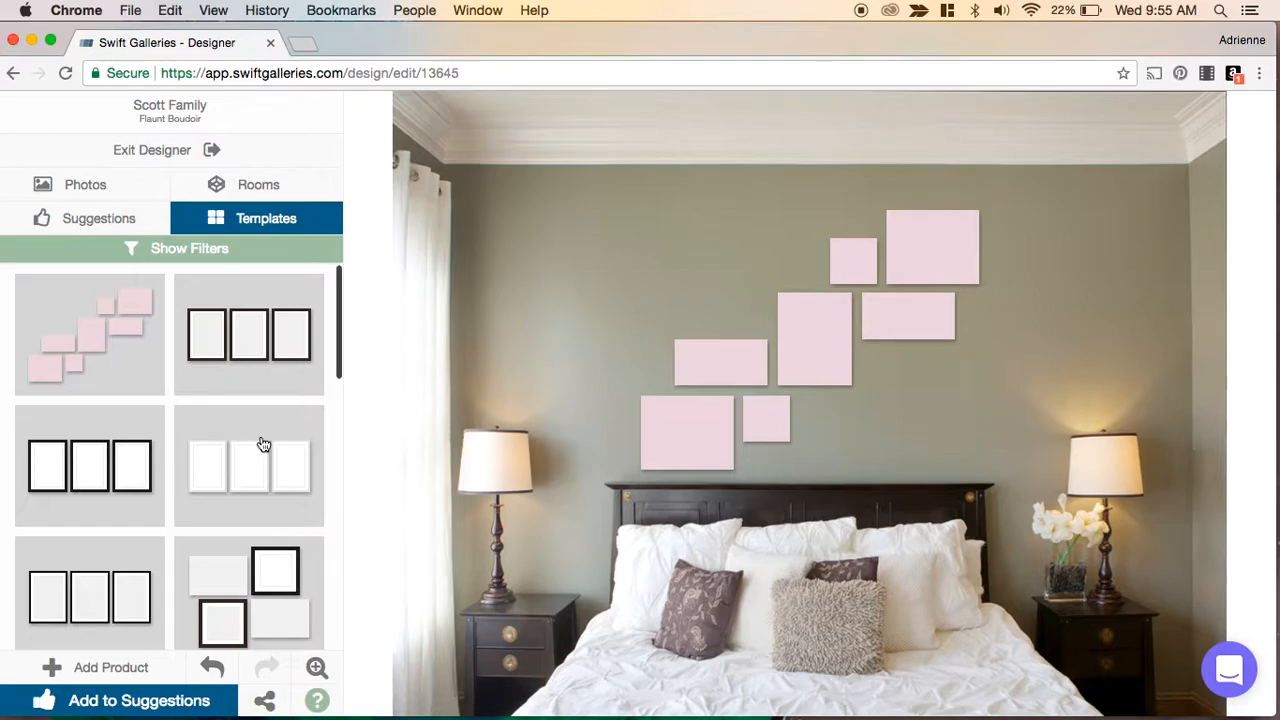
scroll(263, 444, down, 5)
scroll(263, 444, down, 10)
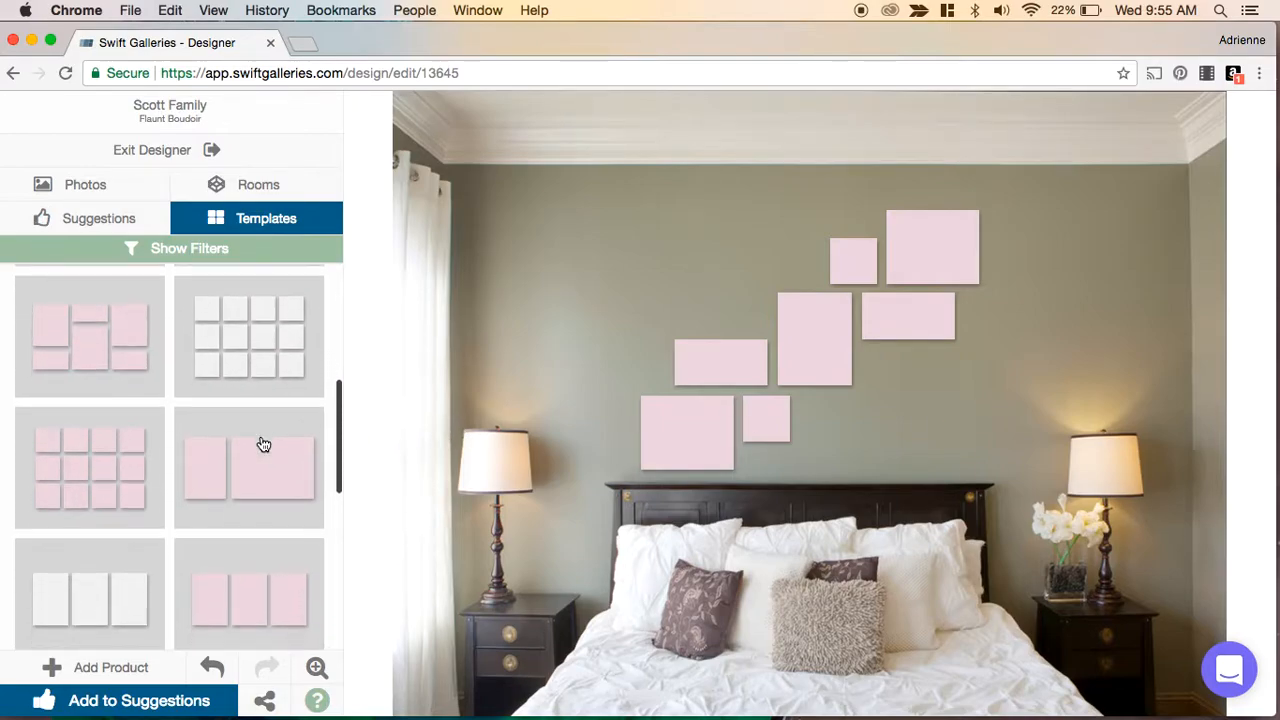
scroll(263, 444, down, 4)
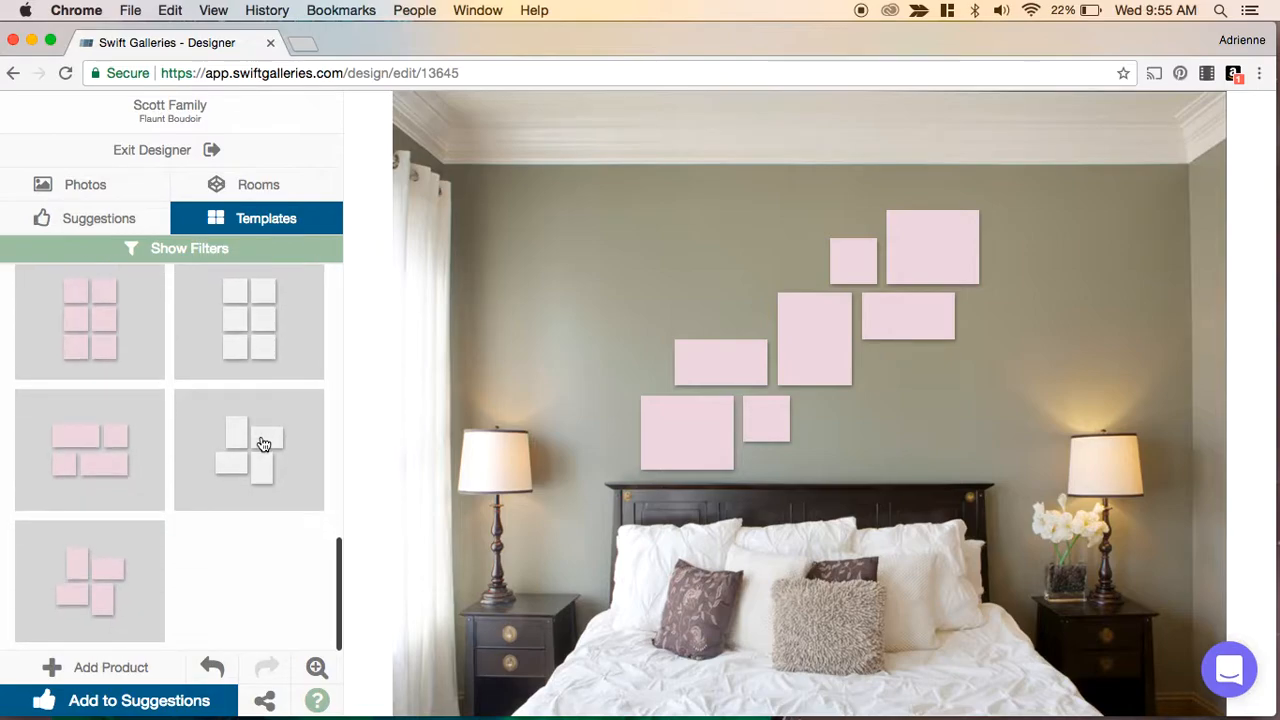
scroll(263, 444, up, 3)
scroll(263, 444, up, 6)
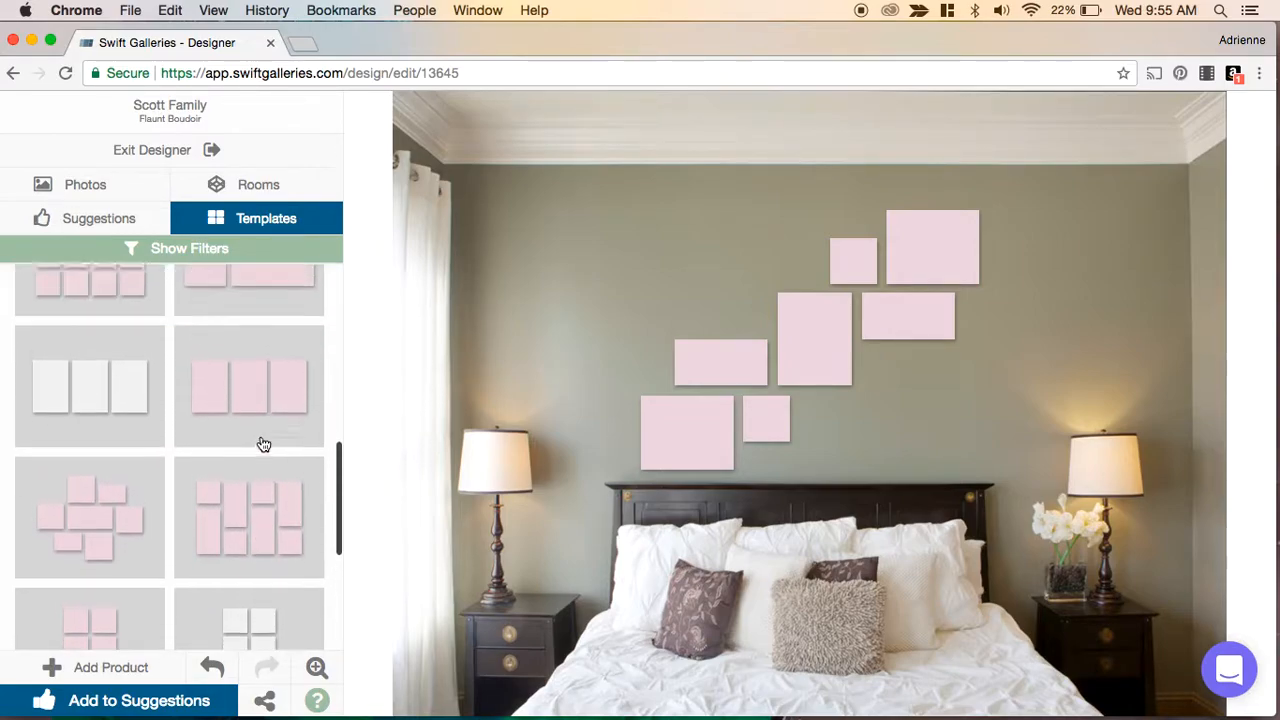
scroll(263, 444, down, 4)
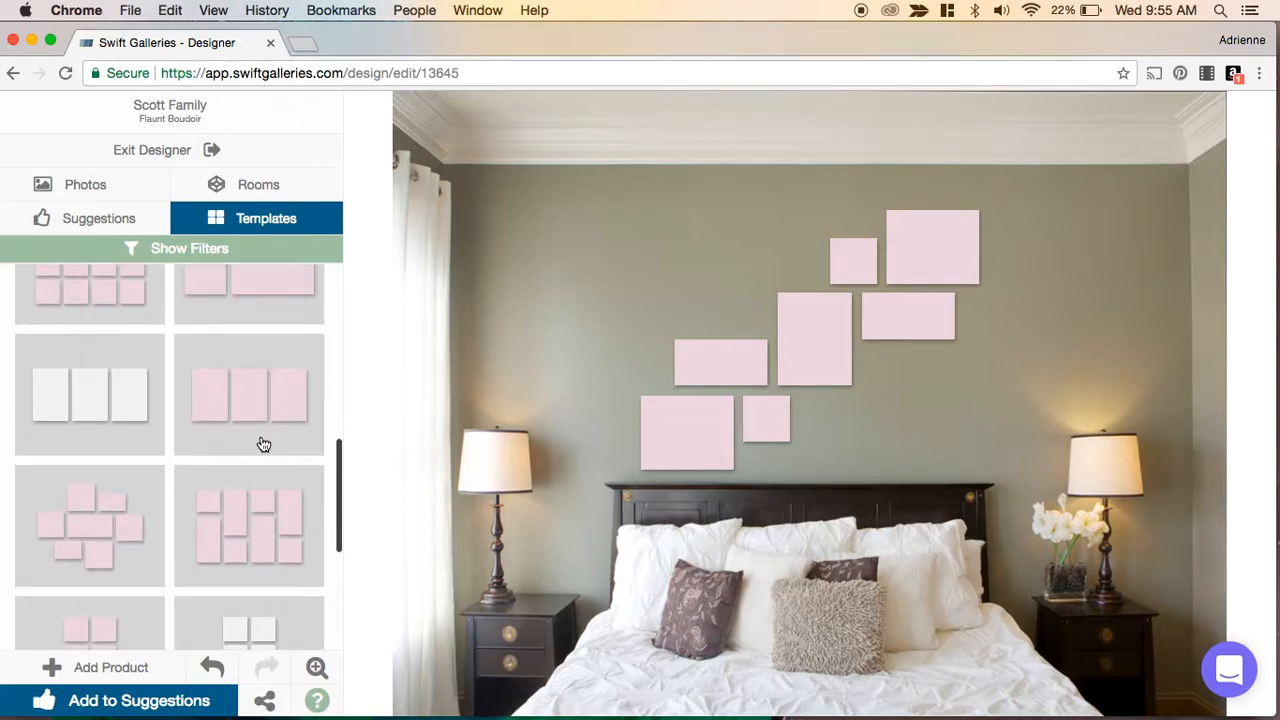
click(263, 444)
click(799, 397)
drag(799, 397, 781, 400)
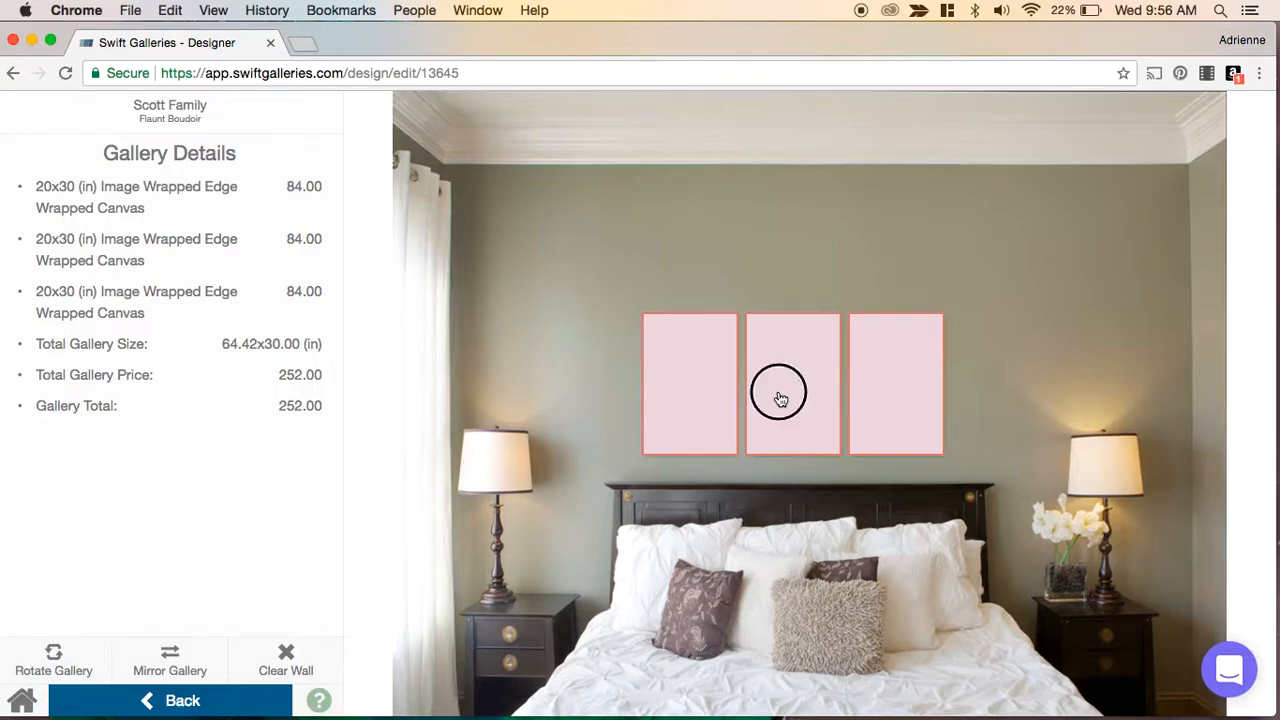
- Fill the middle canvas with the woman's portrait photo, applying the crop
click(781, 400)
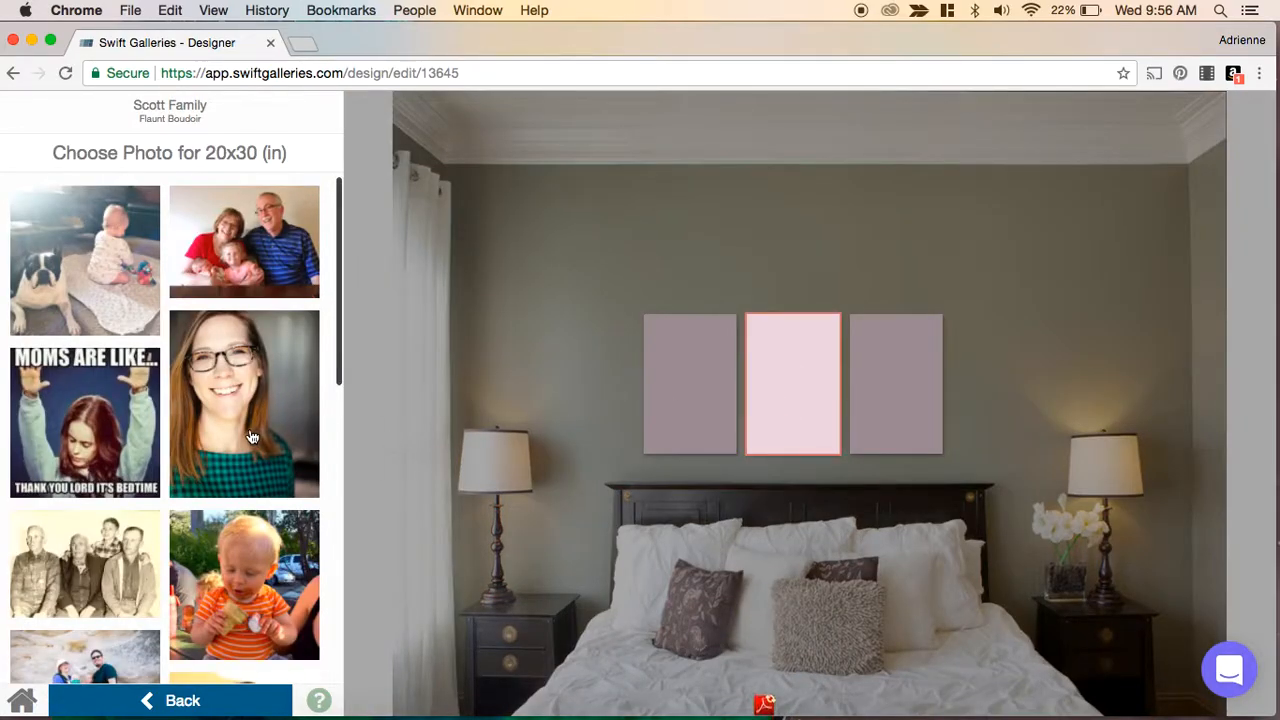
click(257, 393)
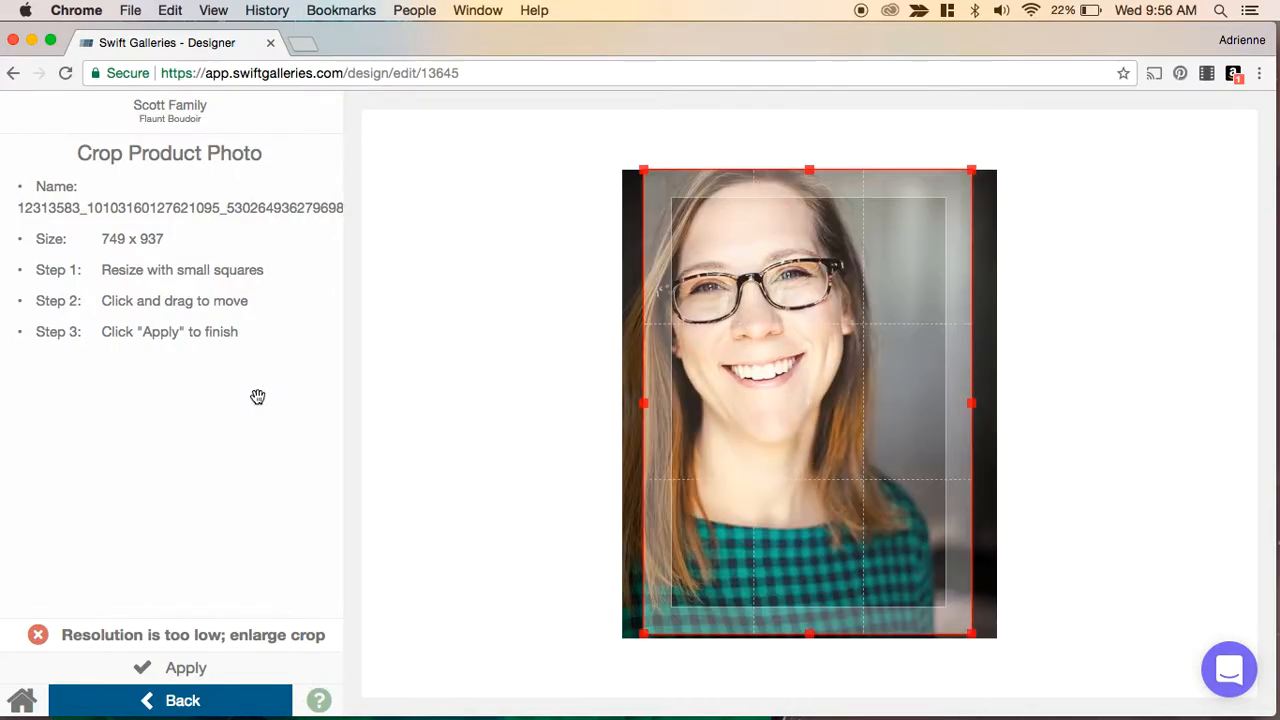
click(190, 678)
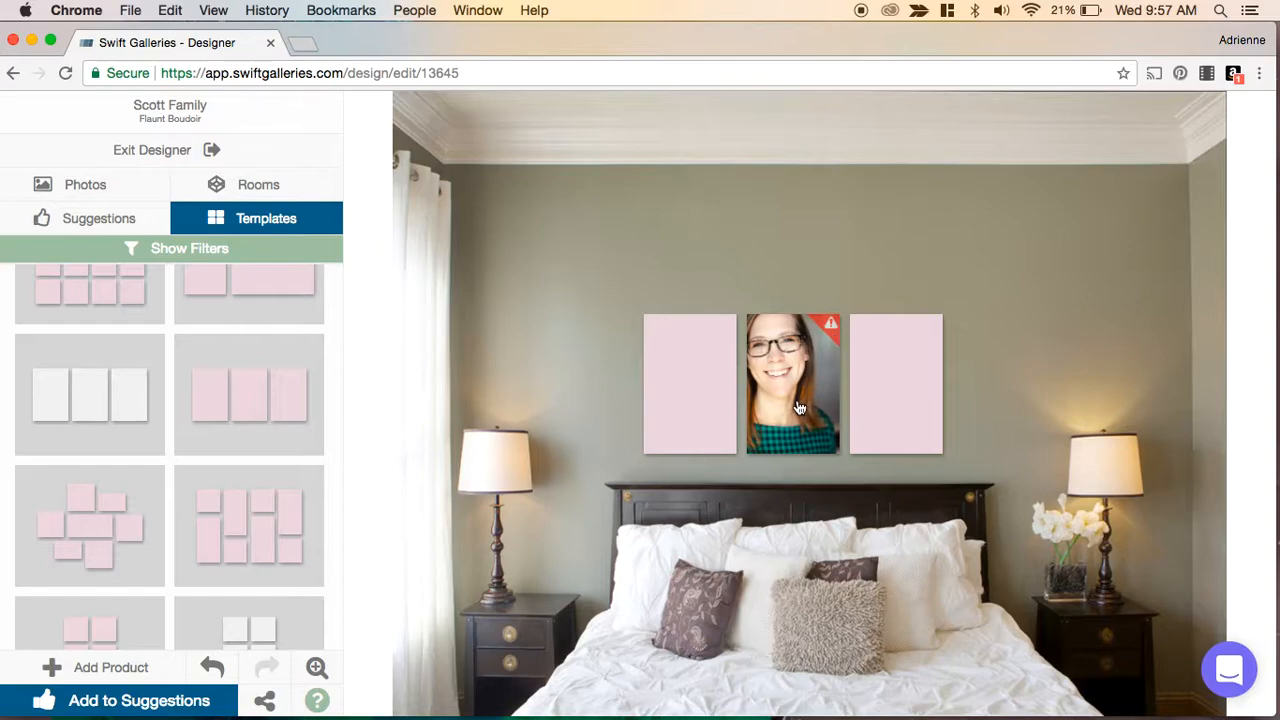
- Fill the left canvas with the family photo at the rocks, adjusting and applying the crop
click(679, 382)
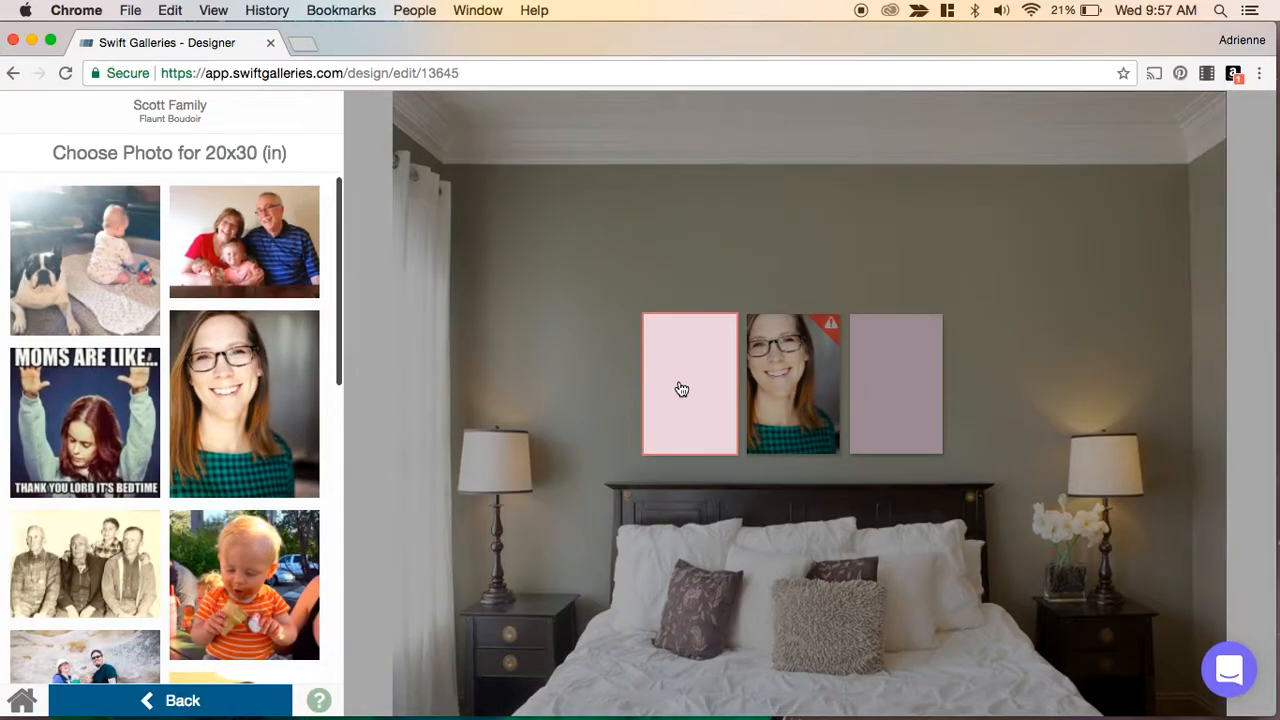
scroll(257, 429, down, 10)
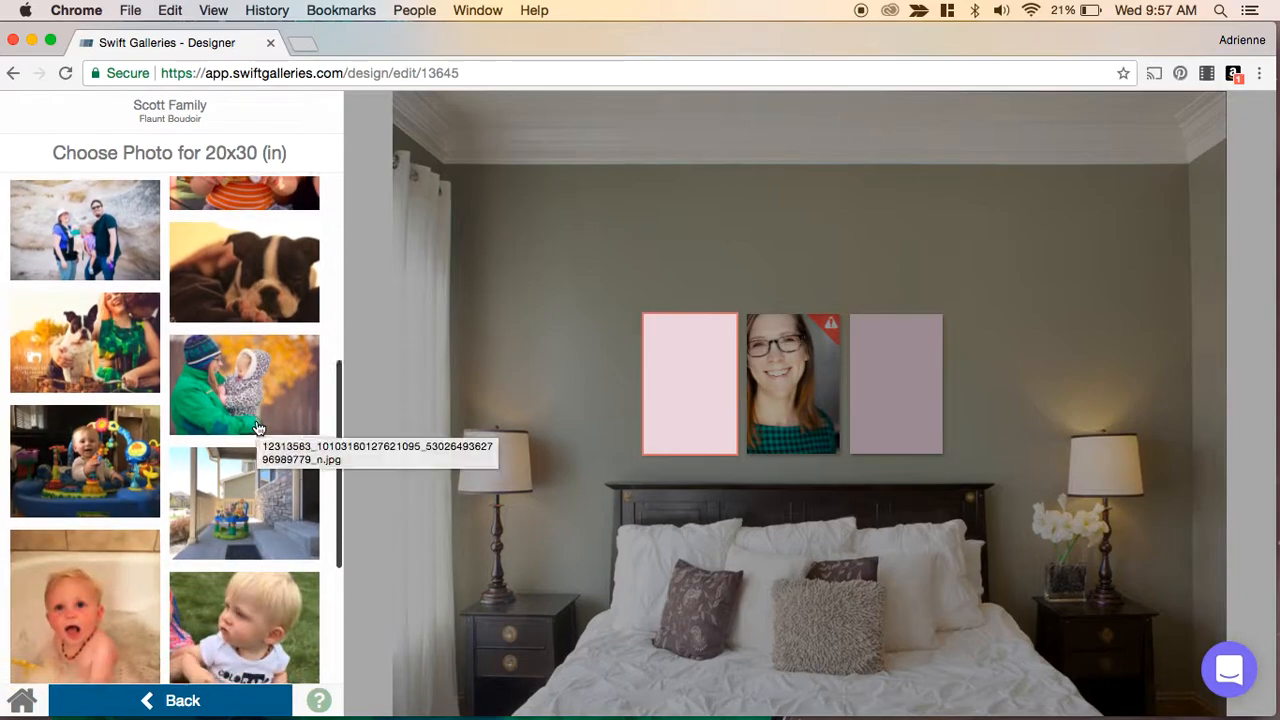
mouse_move(103, 234)
click(102, 203)
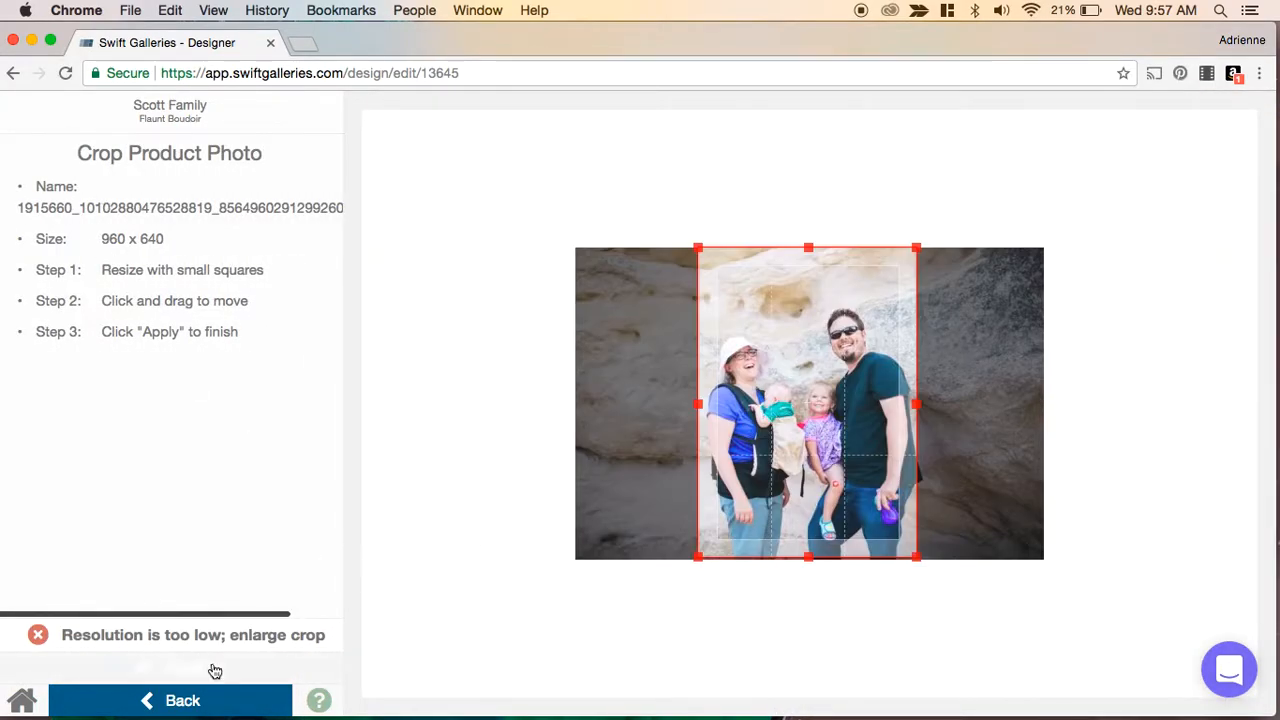
mouse_move(697, 248)
mouse_down()
mouse_move(803, 347)
mouse_move(669, 237)
mouse_move(673, 252)
mouse_up()
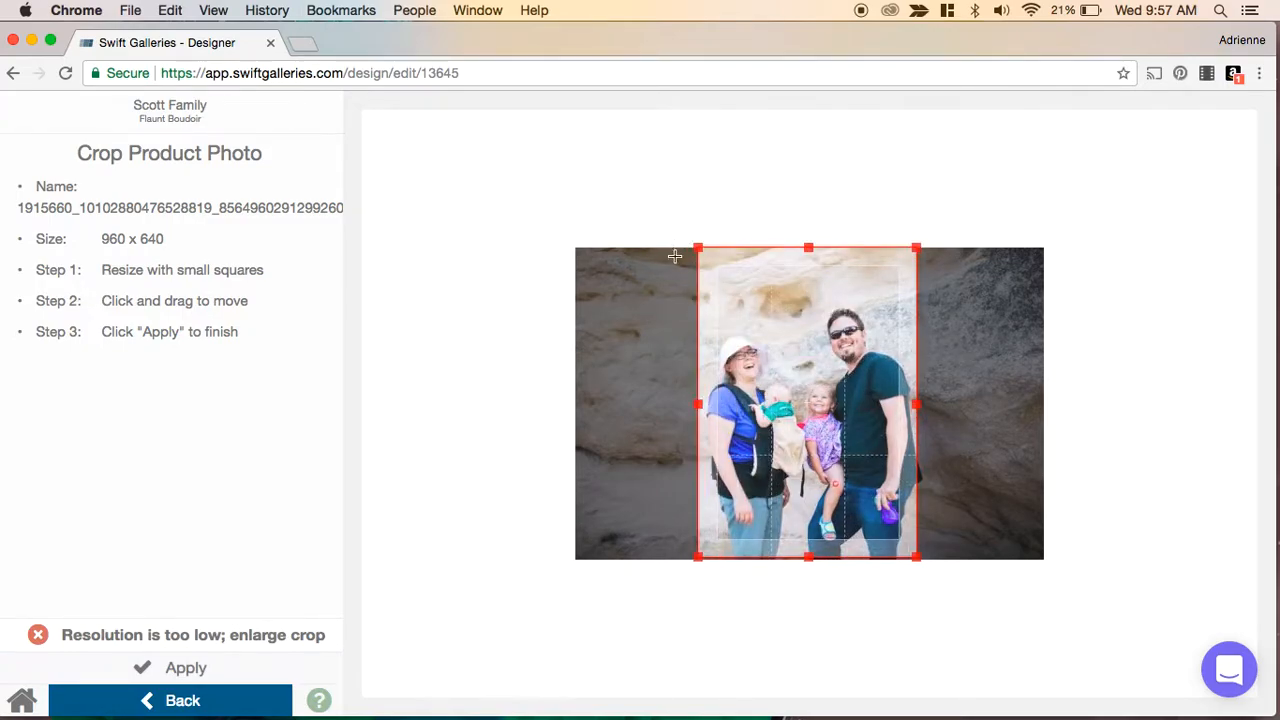
drag(788, 375, 797, 374)
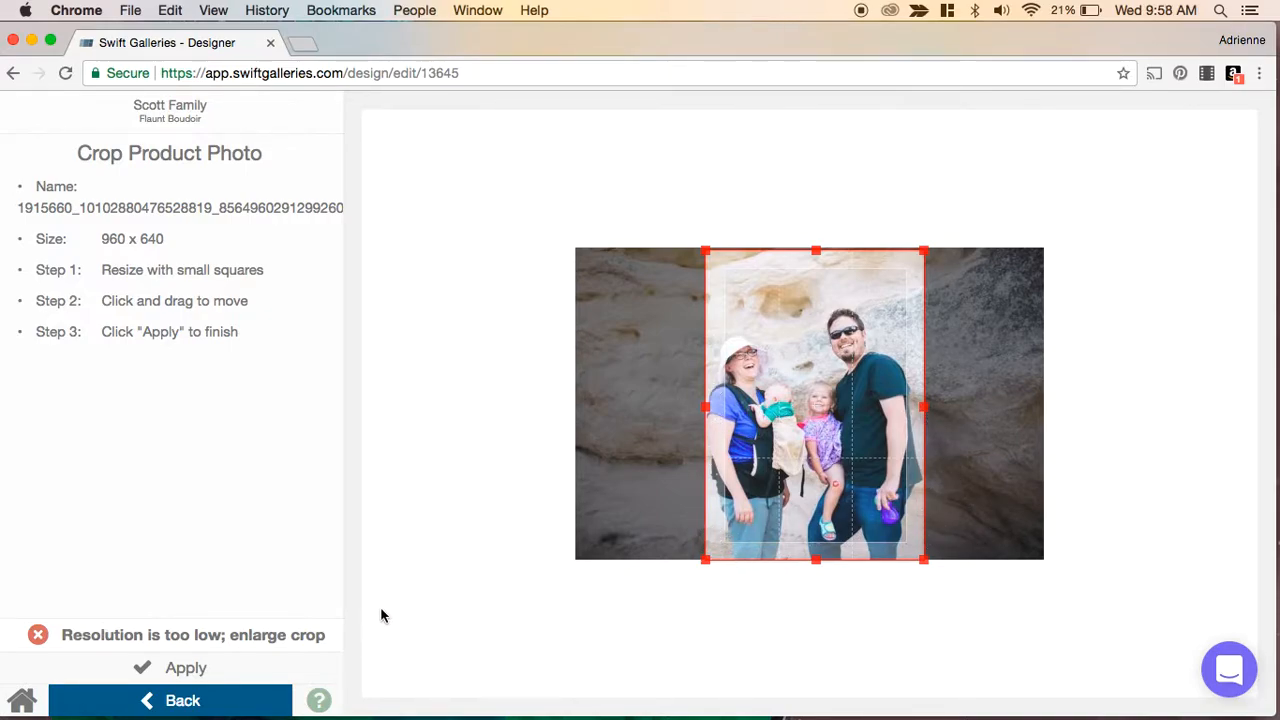
click(168, 668)
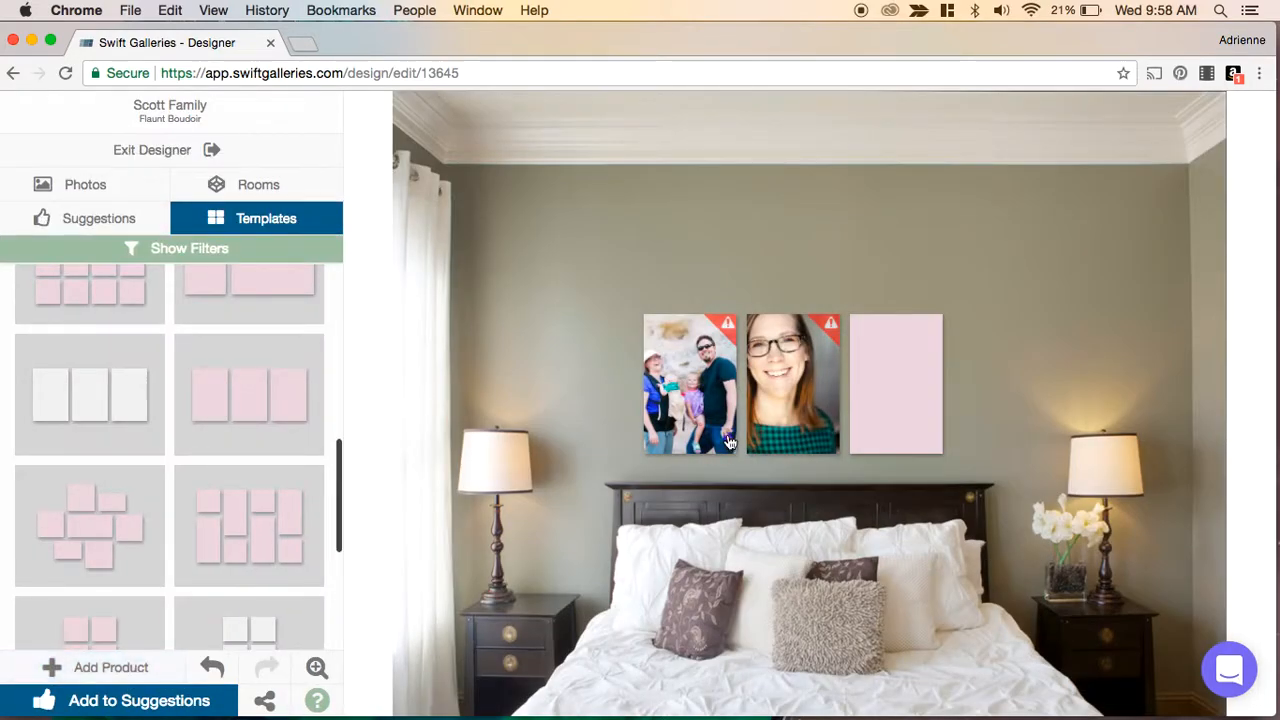
- Change the left canvas's wrap to Solid White Edge and apply the required new crop
click(680, 403)
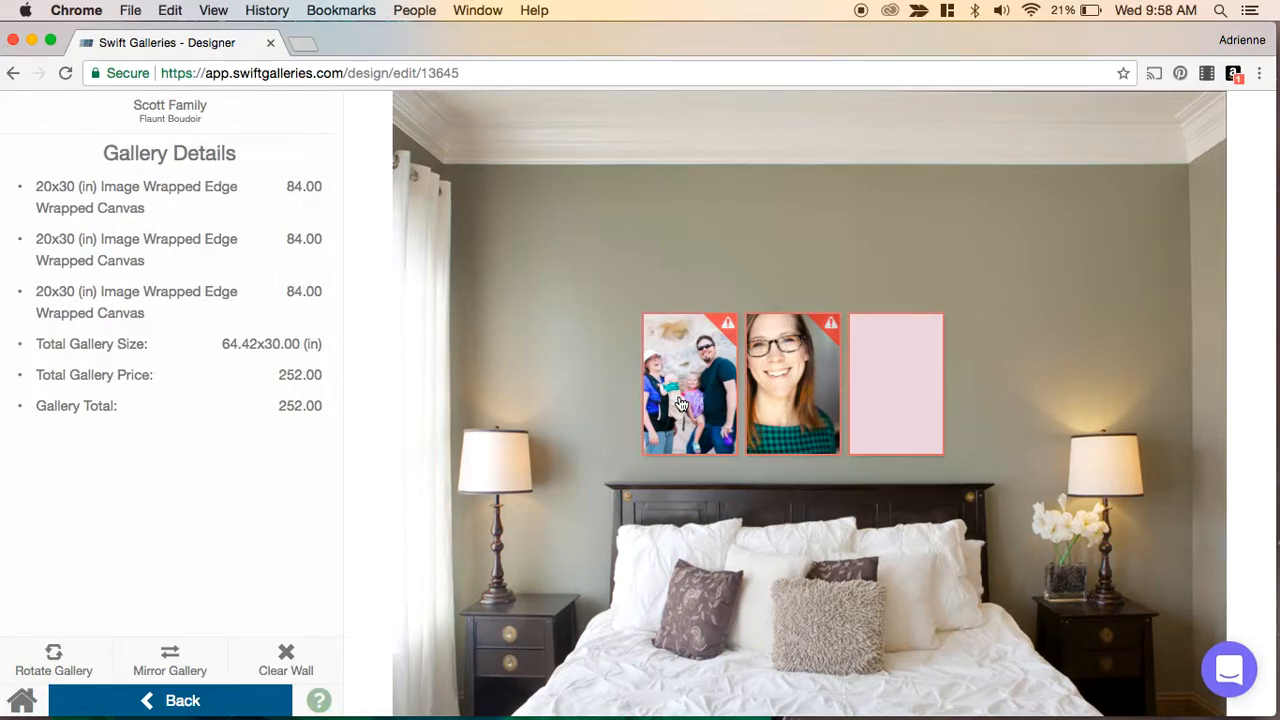
click(680, 403)
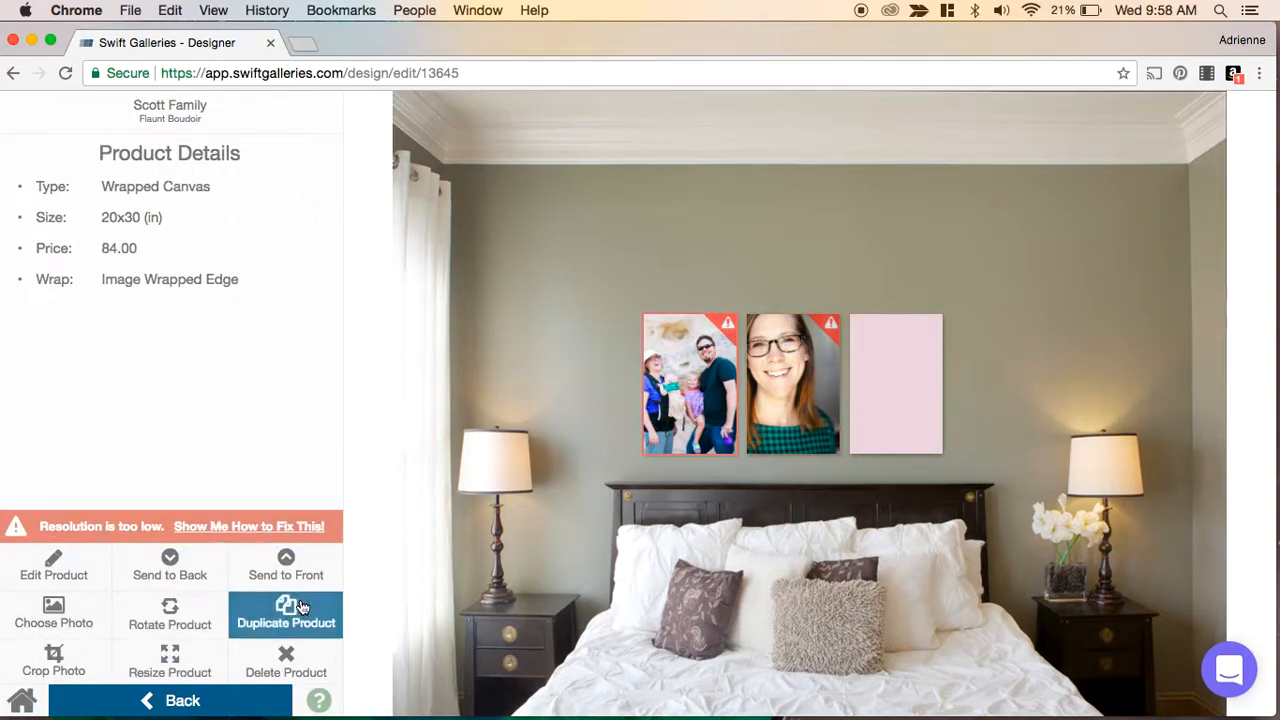
click(40, 573)
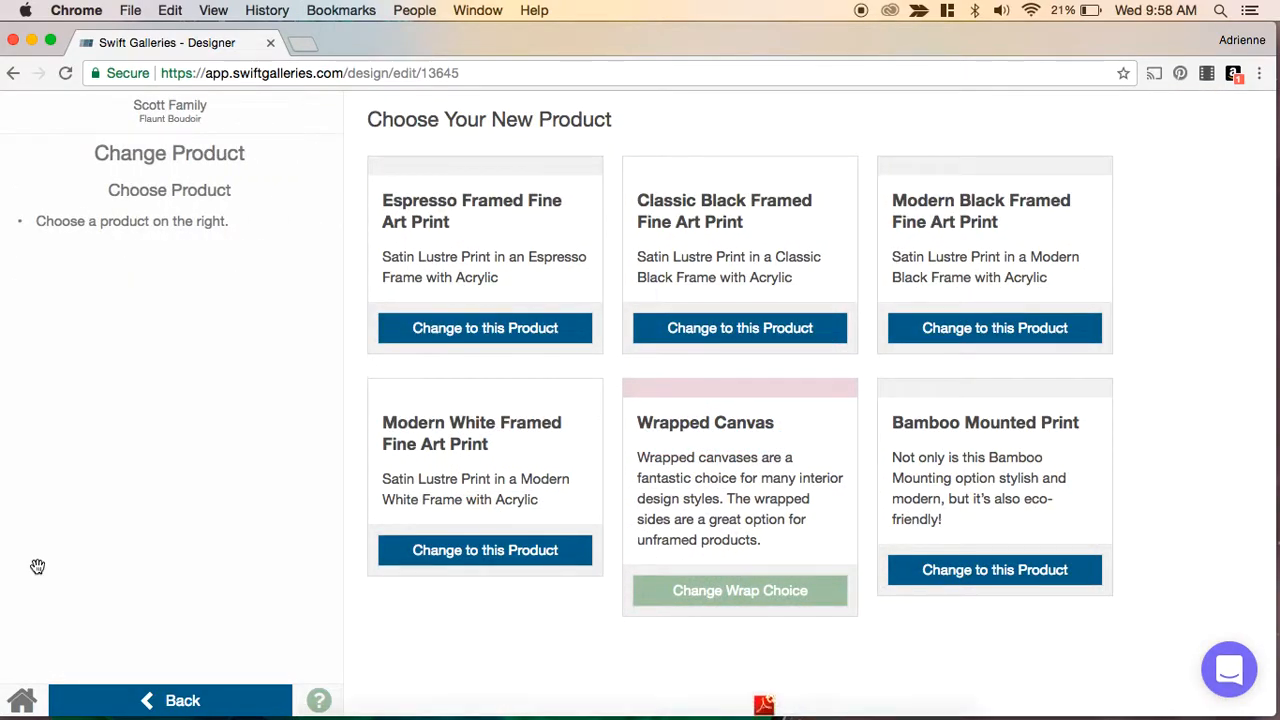
click(708, 598)
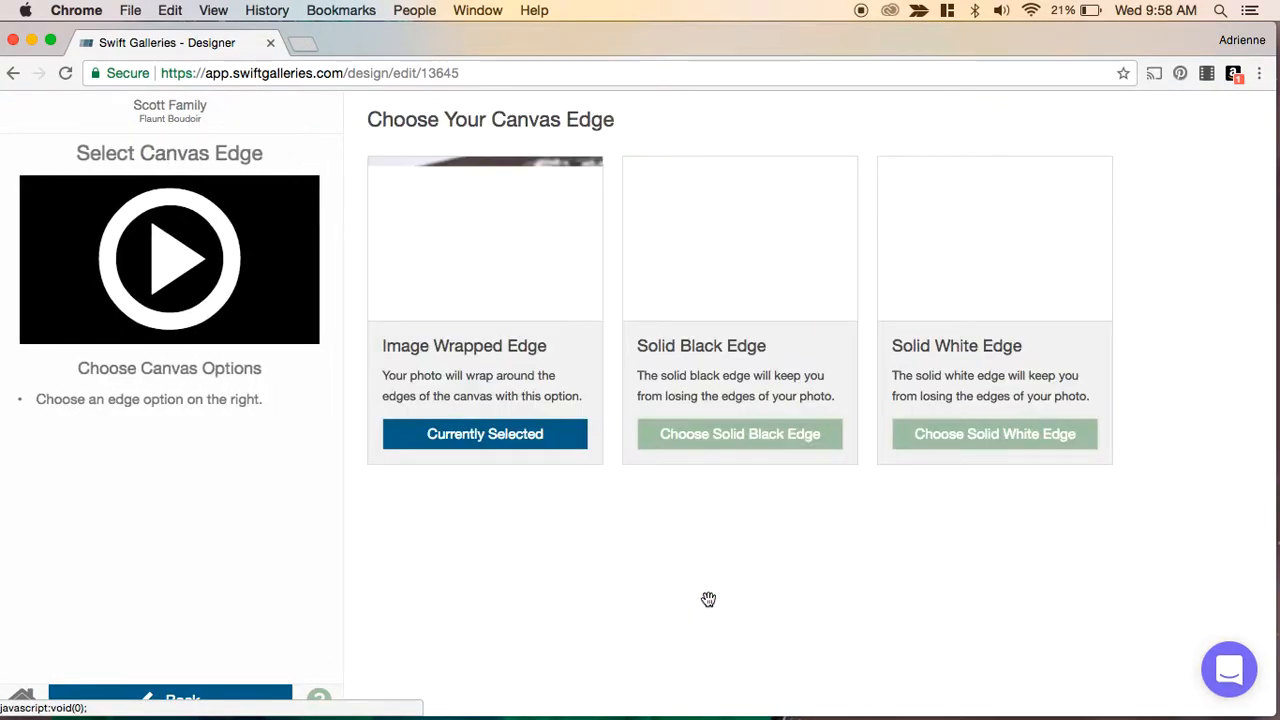
click(987, 438)
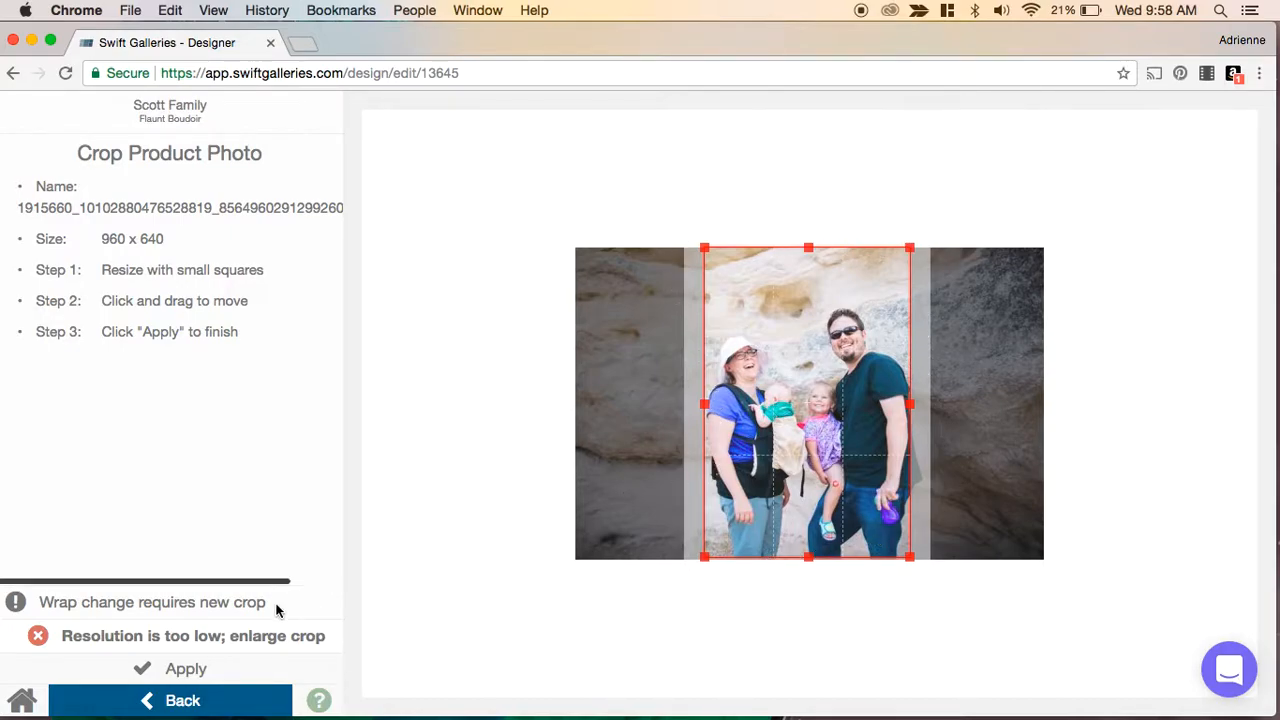
click(183, 669)
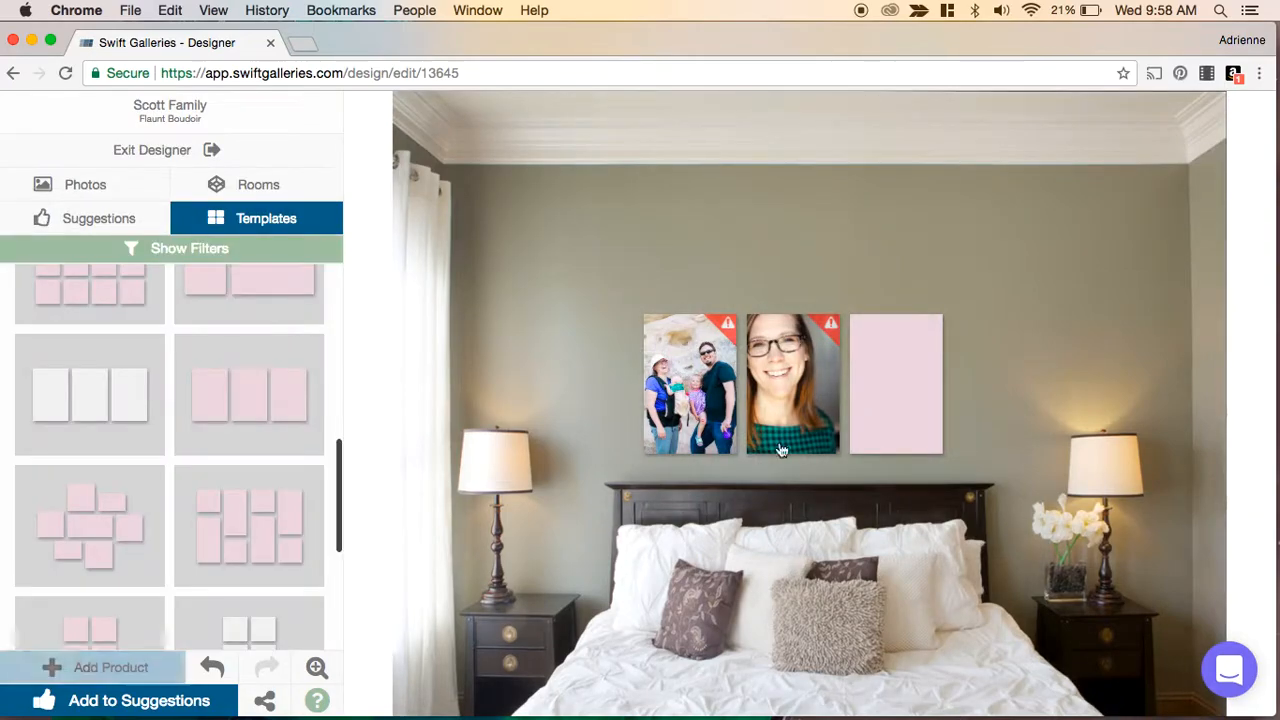
click(897, 390)
scroll(220, 505, down, 5)
scroll(220, 507, down, 8)
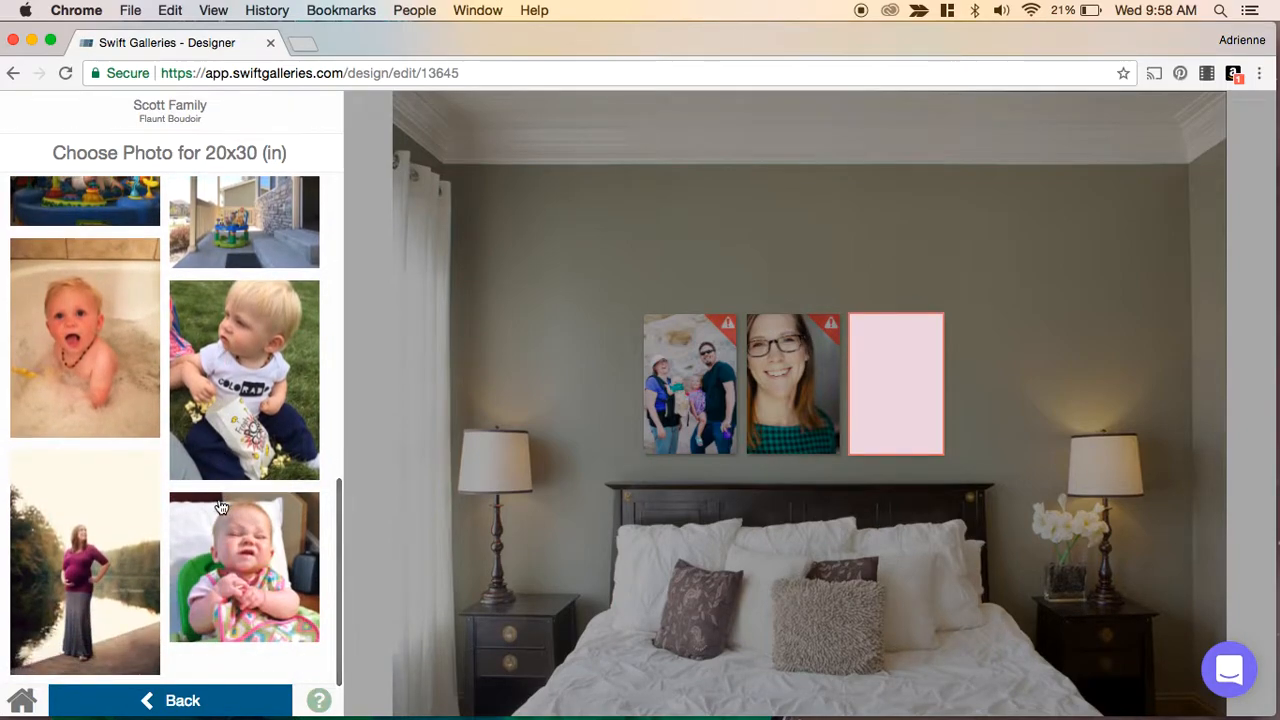
mouse_move(110, 612)
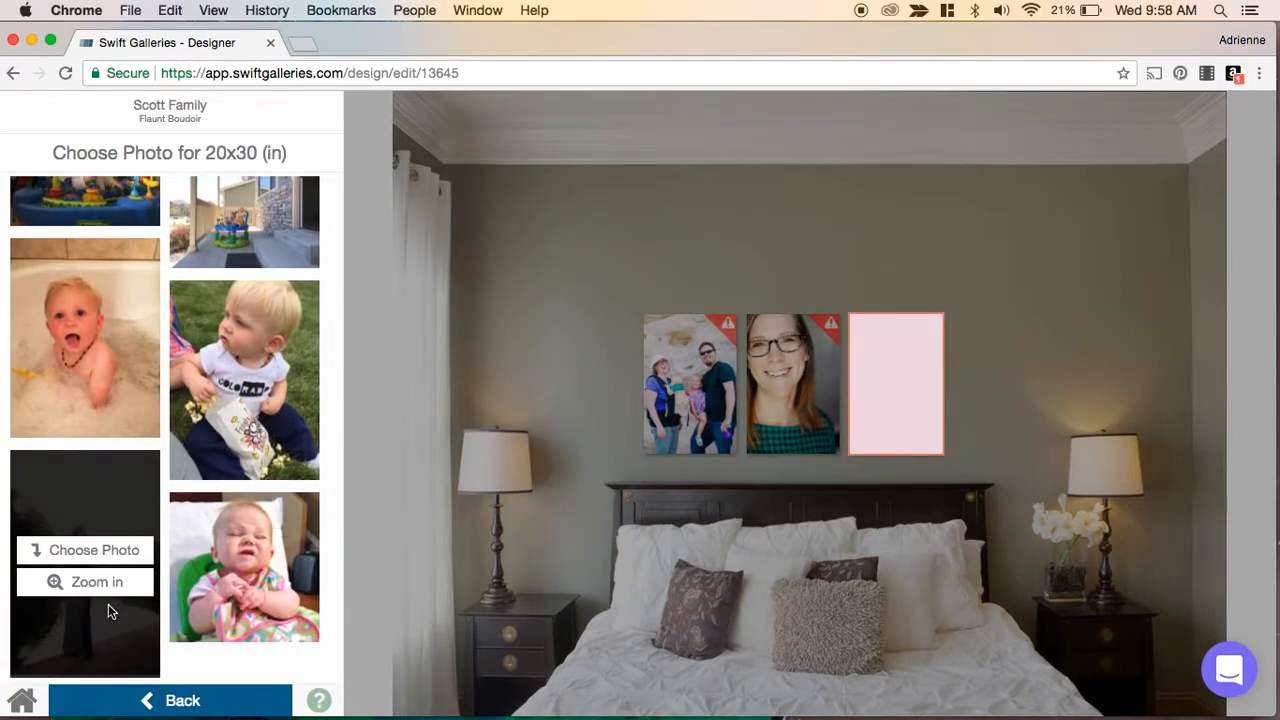
click(100, 550)
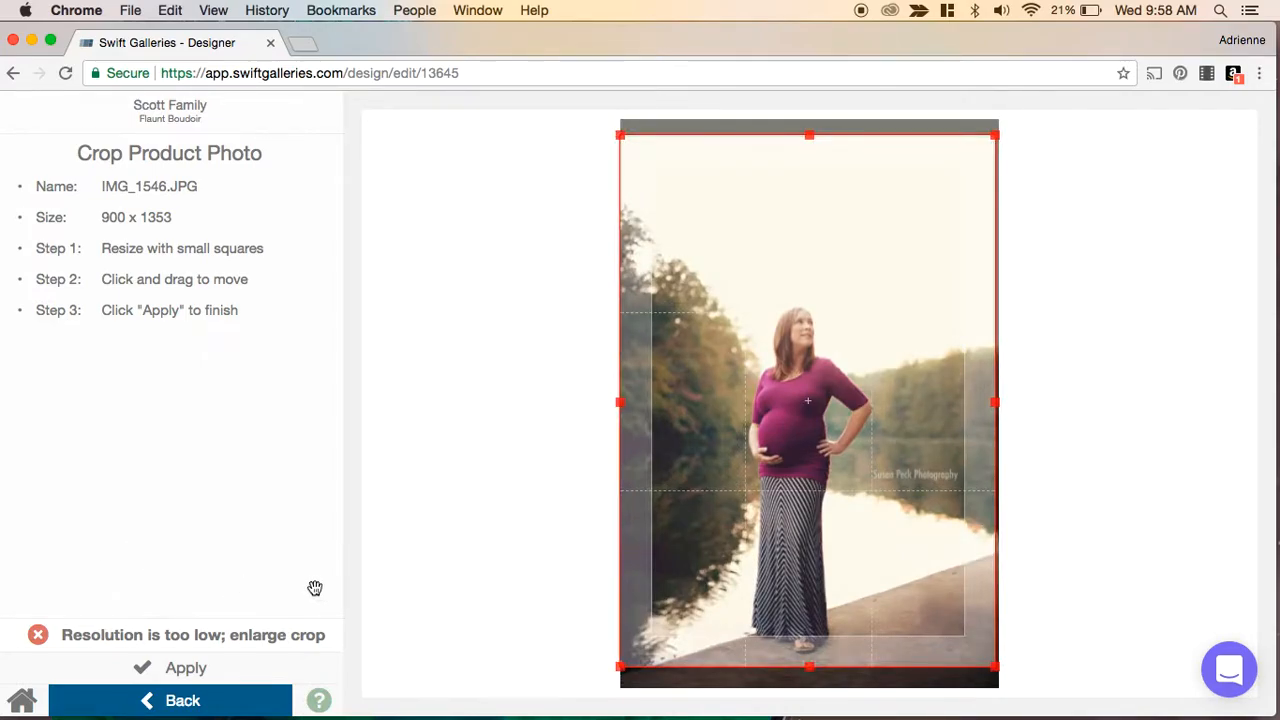
click(175, 703)
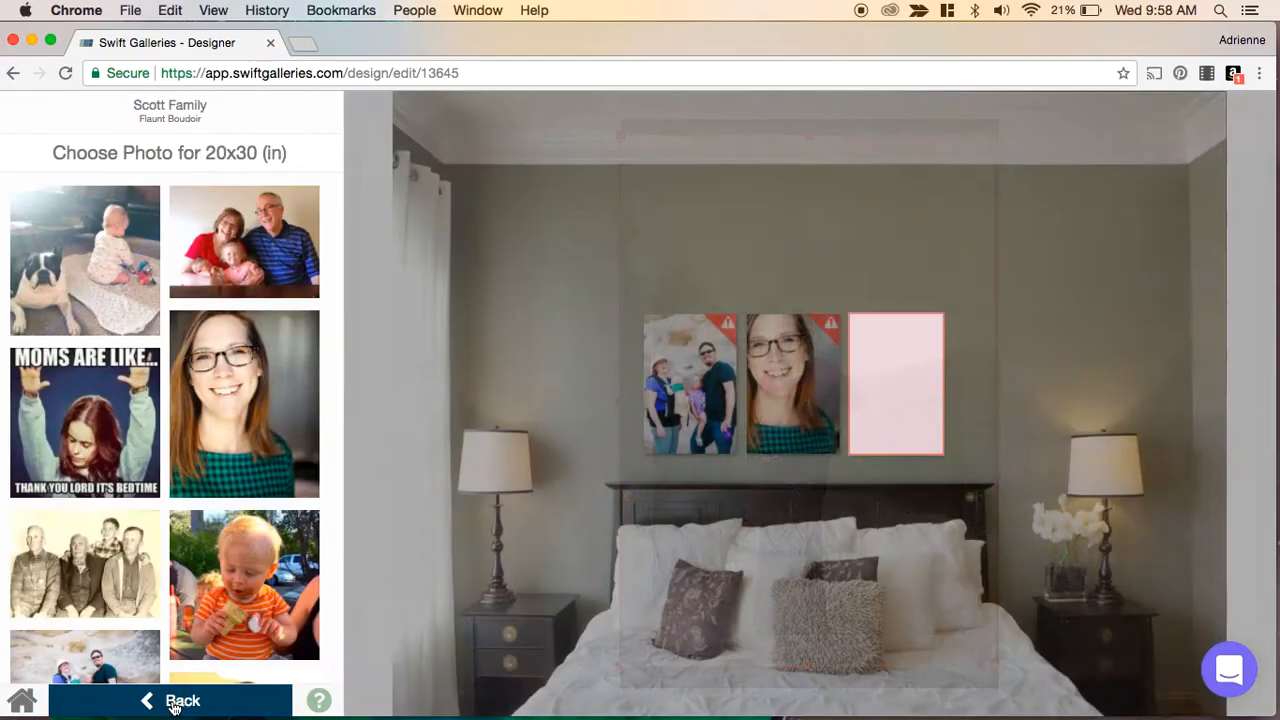
- Fill the right canvas with the photo of the toddler eating popcorn and apply the crop
scroll(183, 502, down, 5)
scroll(183, 502, down, 3)
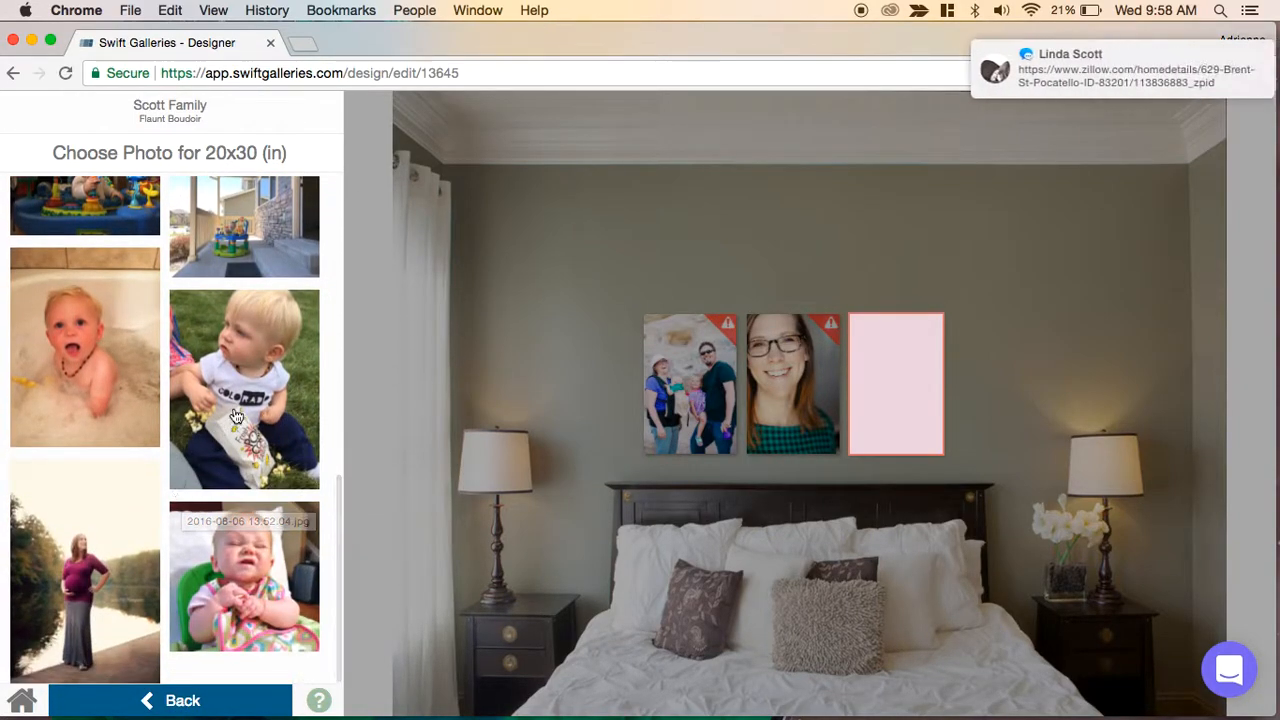
mouse_move(236, 416)
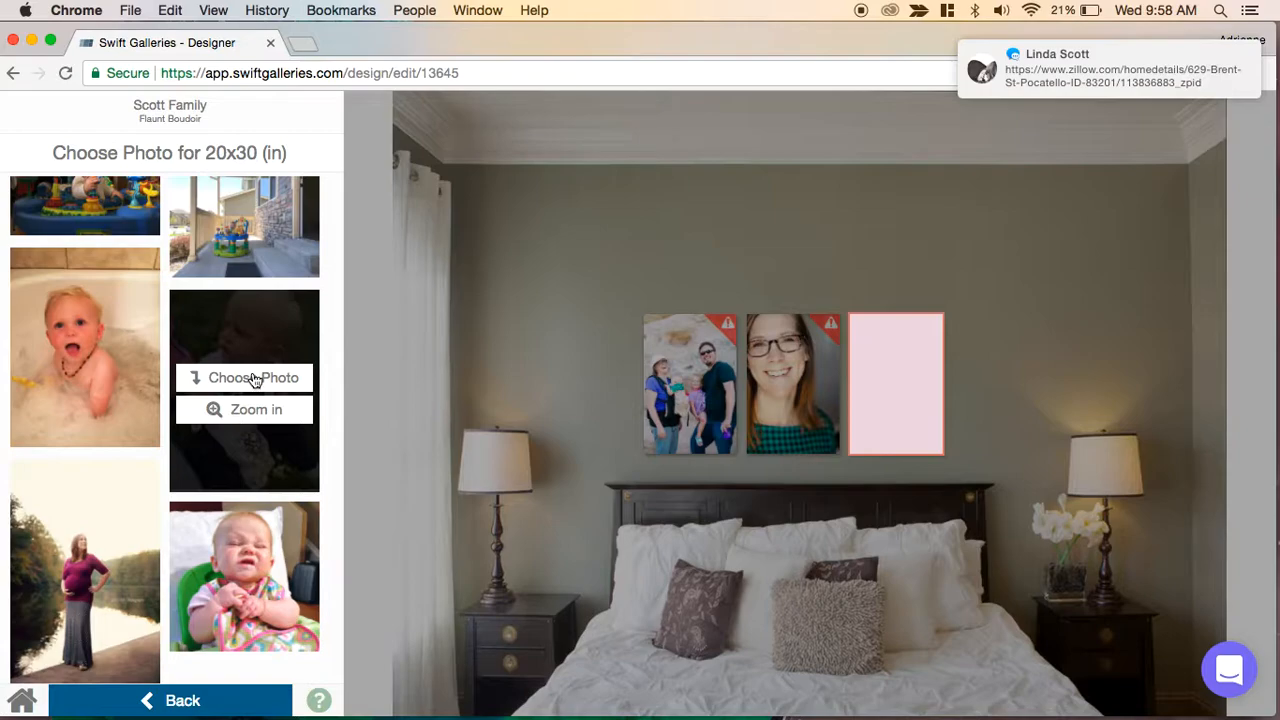
click(252, 376)
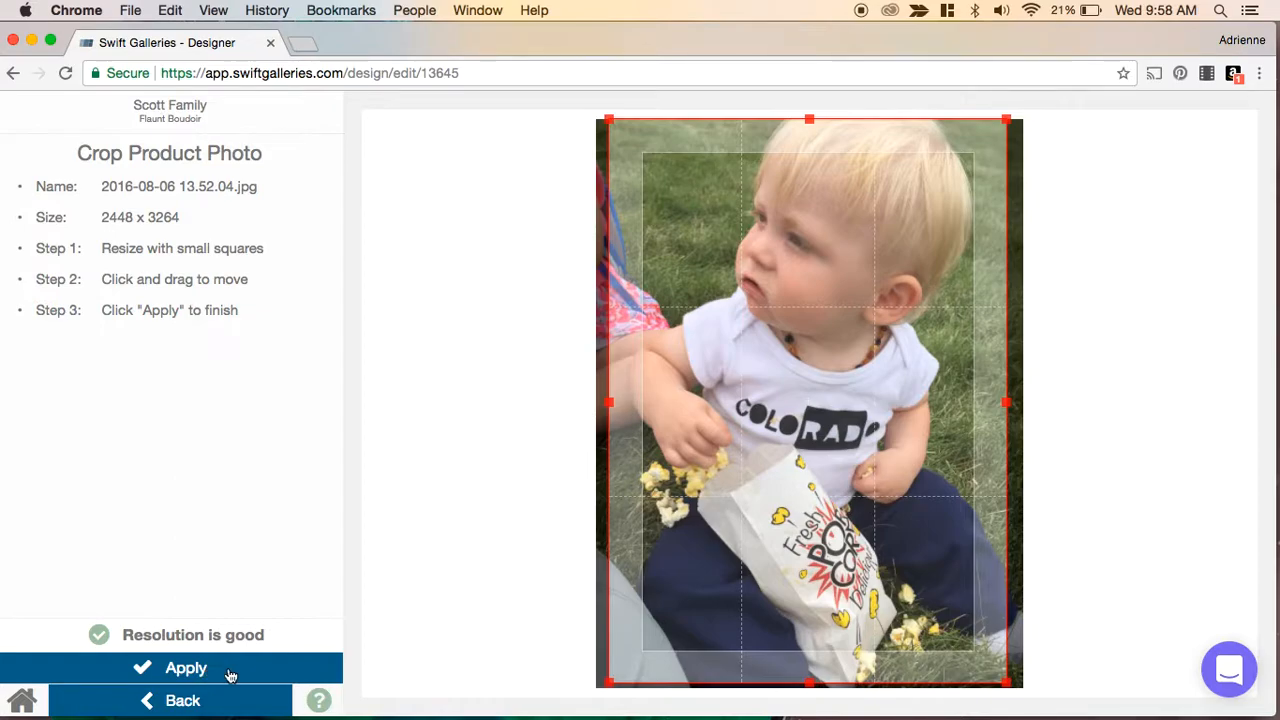
click(188, 678)
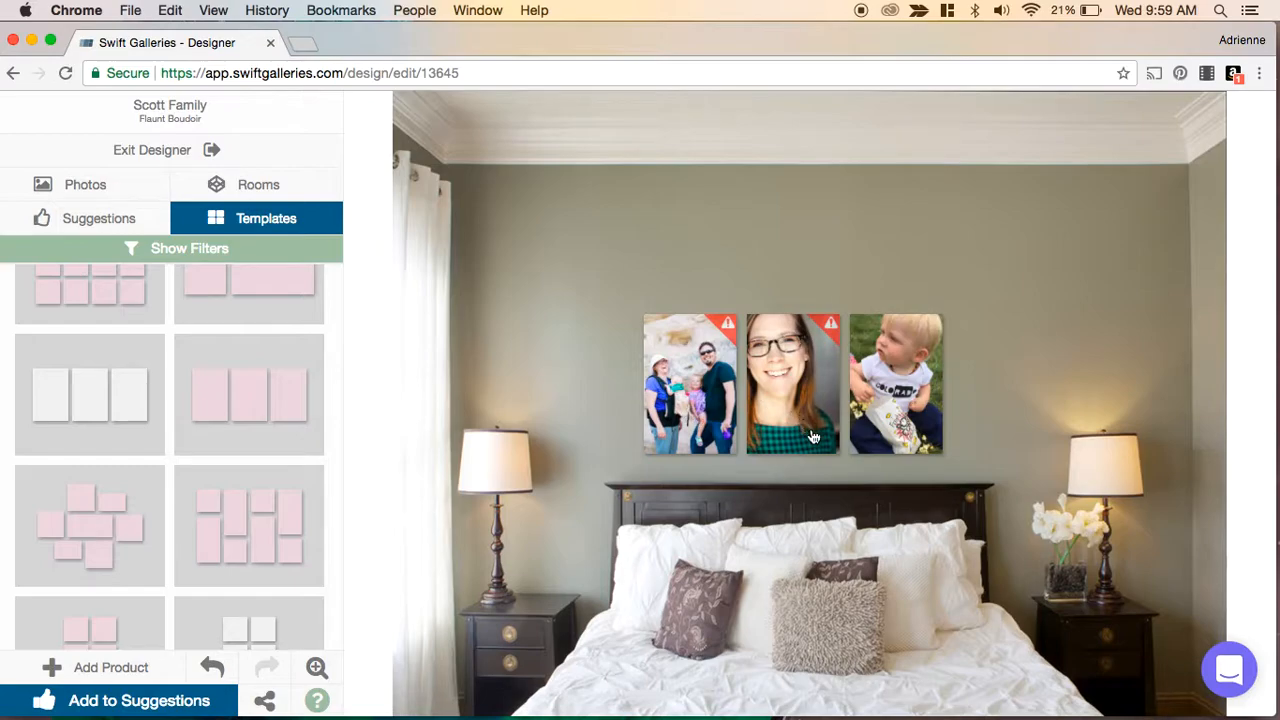
- Delete the middle and right canvases from the wall
click(792, 400)
click(792, 400)
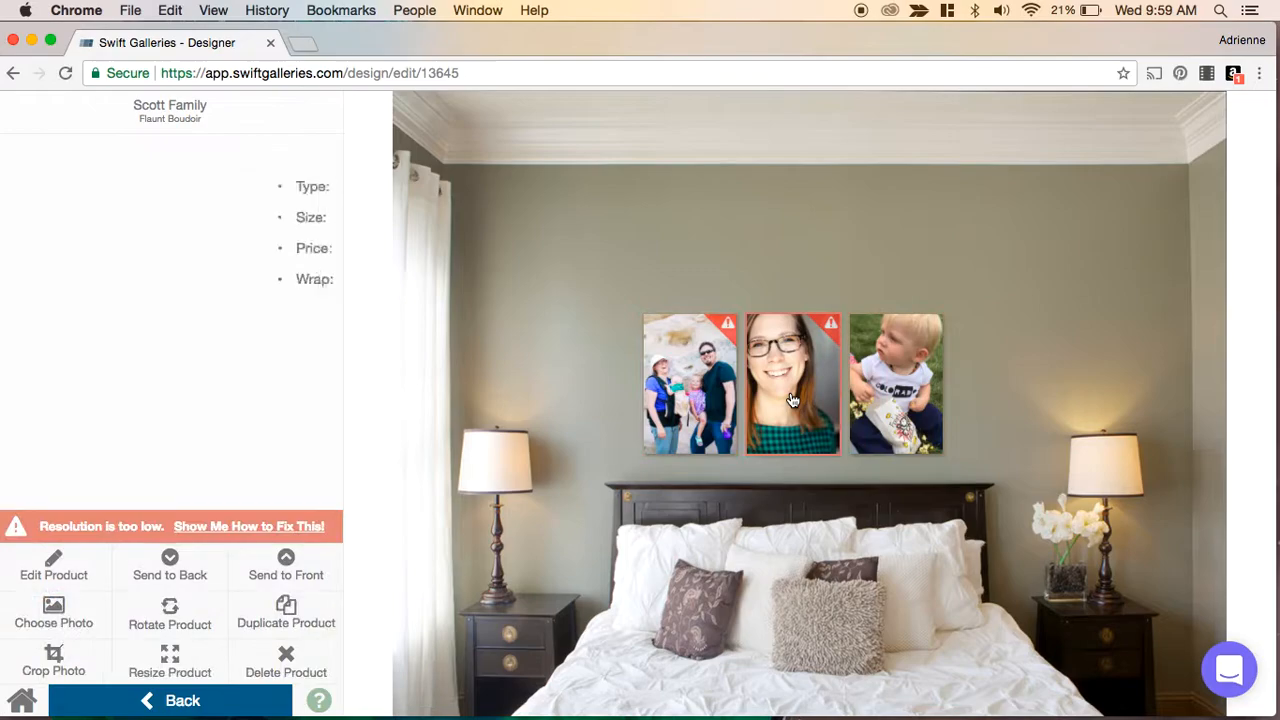
key(Delete)
click(872, 393)
click(872, 393)
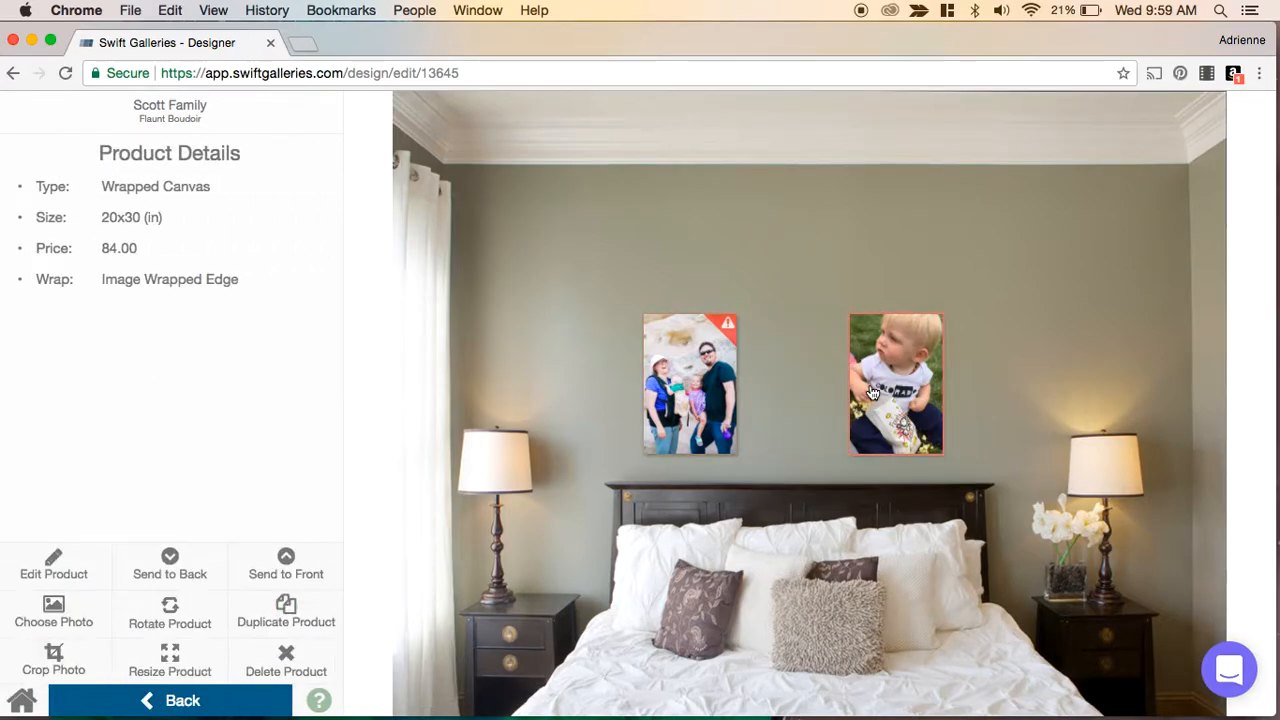
key(Delete)
- Resize the family photo canvas to 40 × 30 inches, then reapply its crop
click(712, 407)
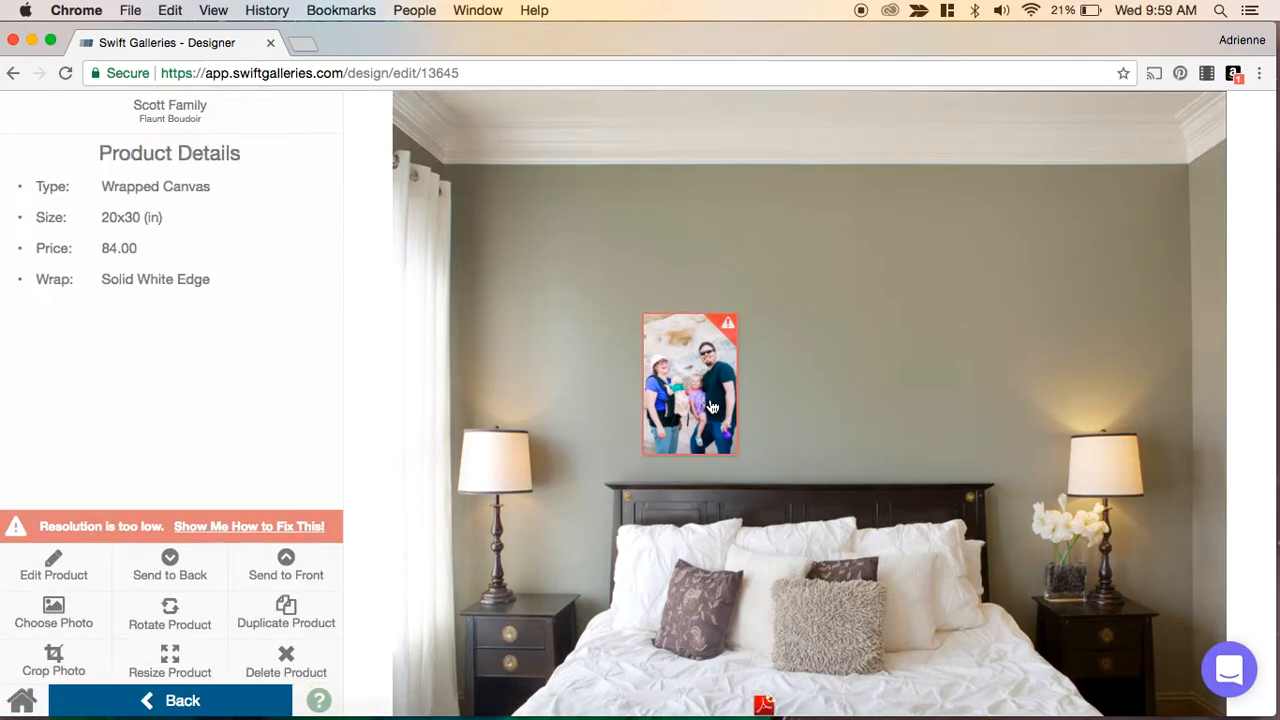
double_click(712, 407)
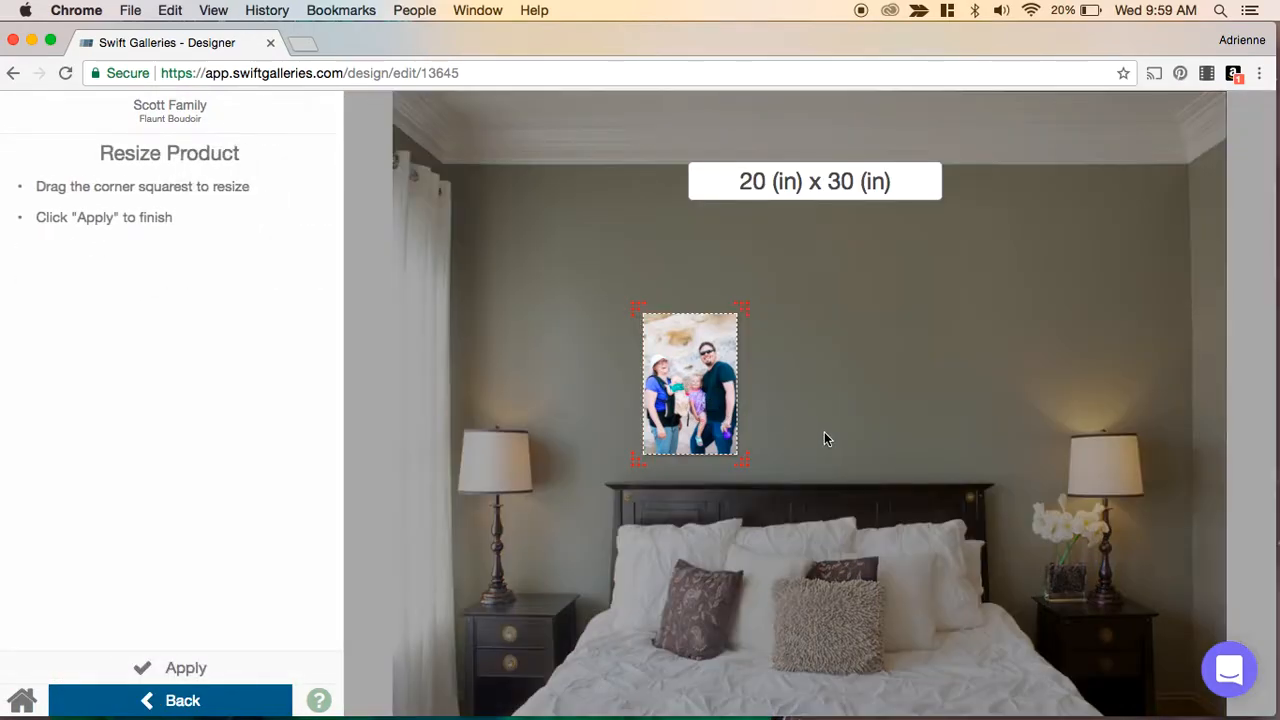
drag(743, 462, 863, 469)
drag(765, 400, 823, 405)
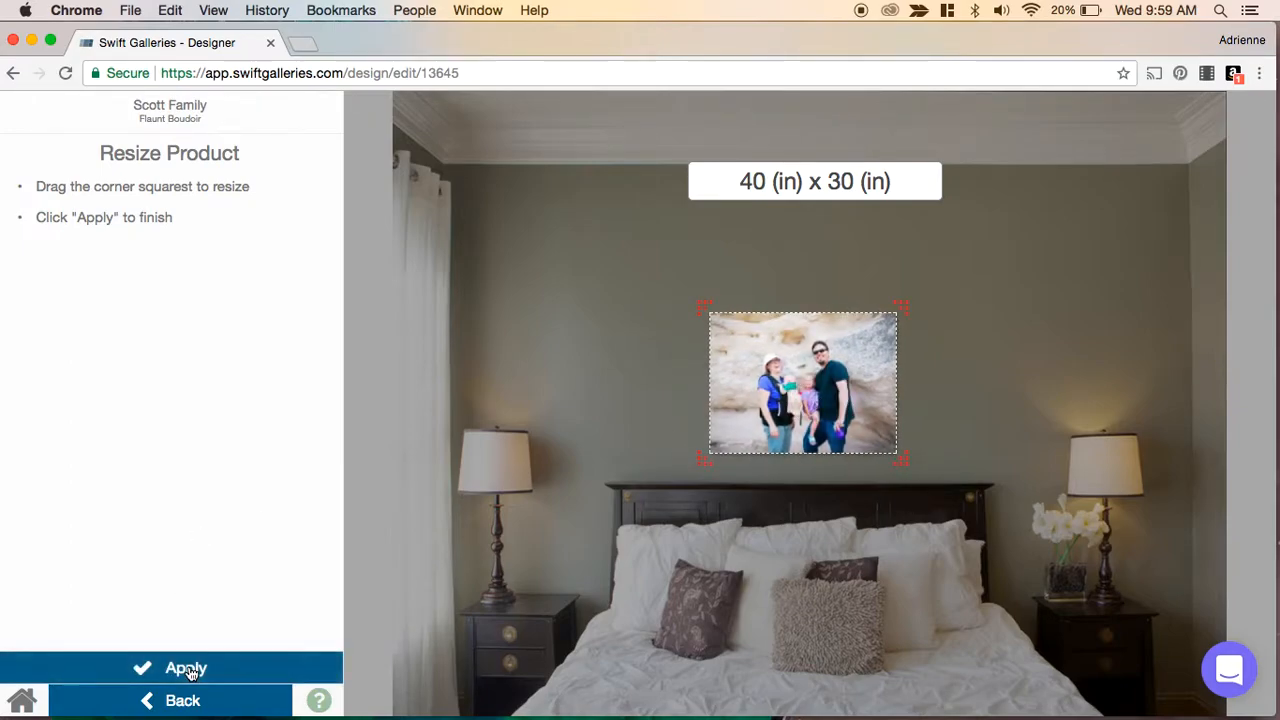
click(189, 668)
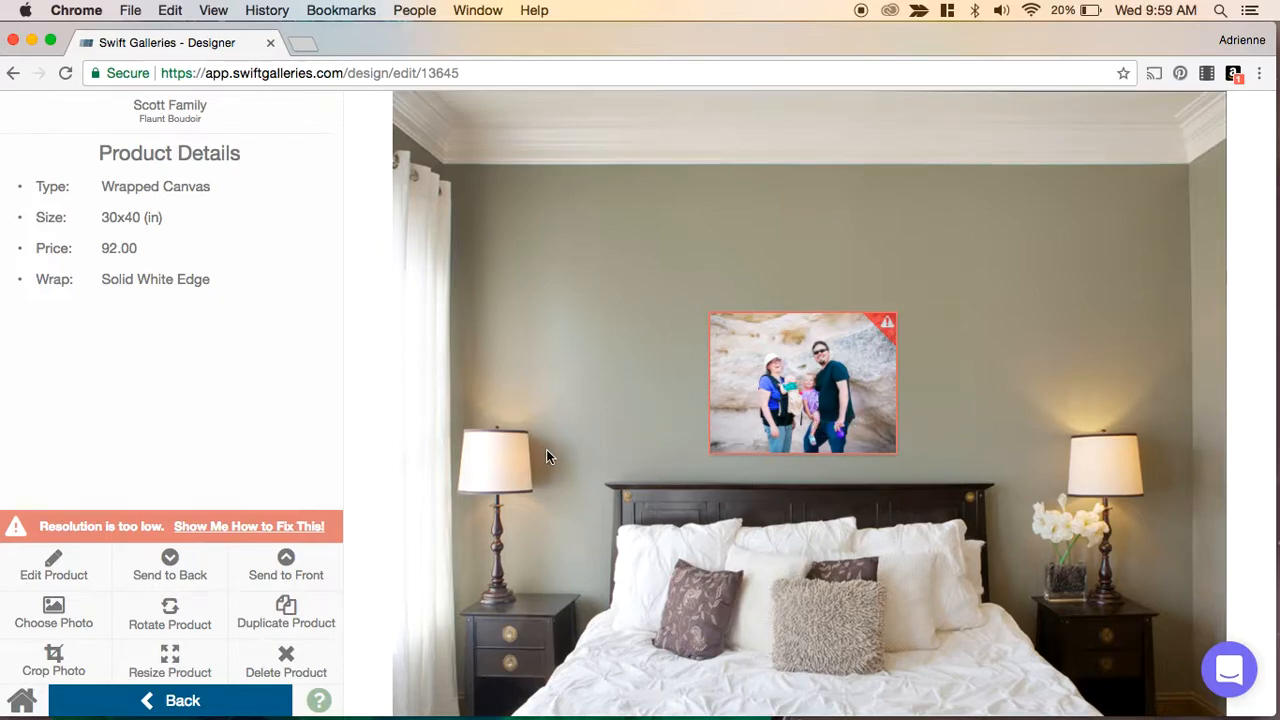
double_click(740, 400)
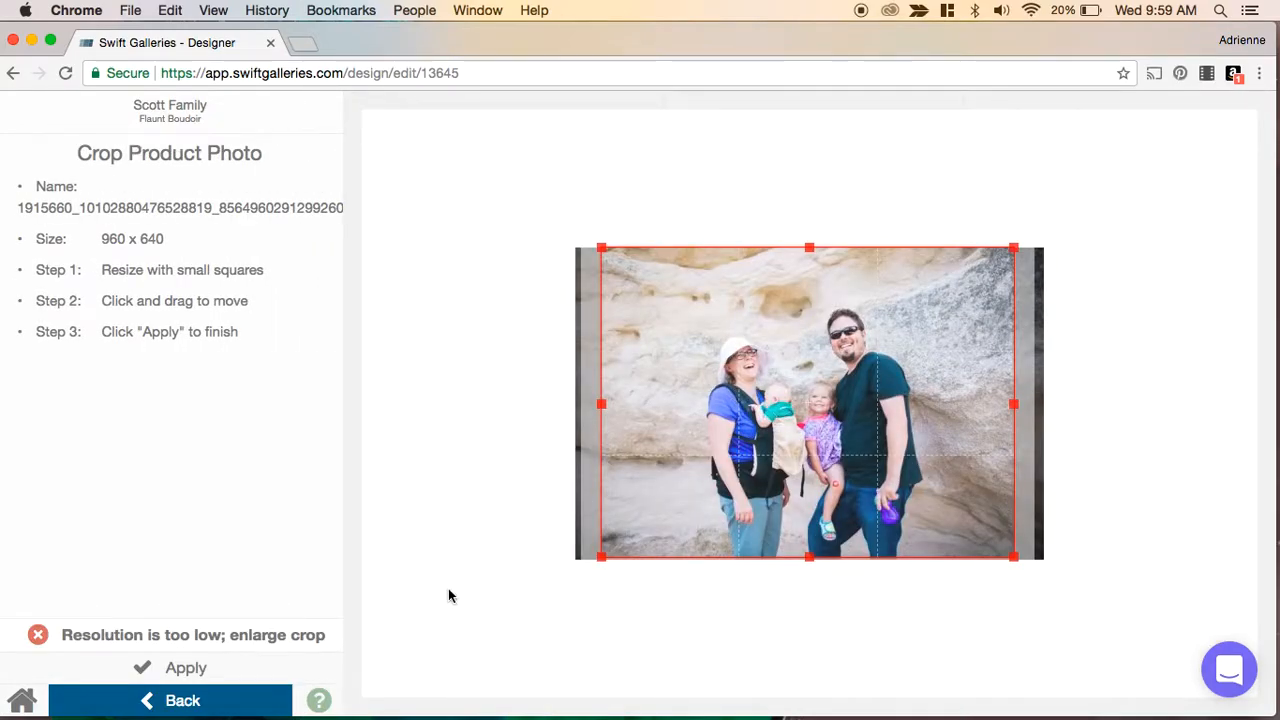
click(200, 672)
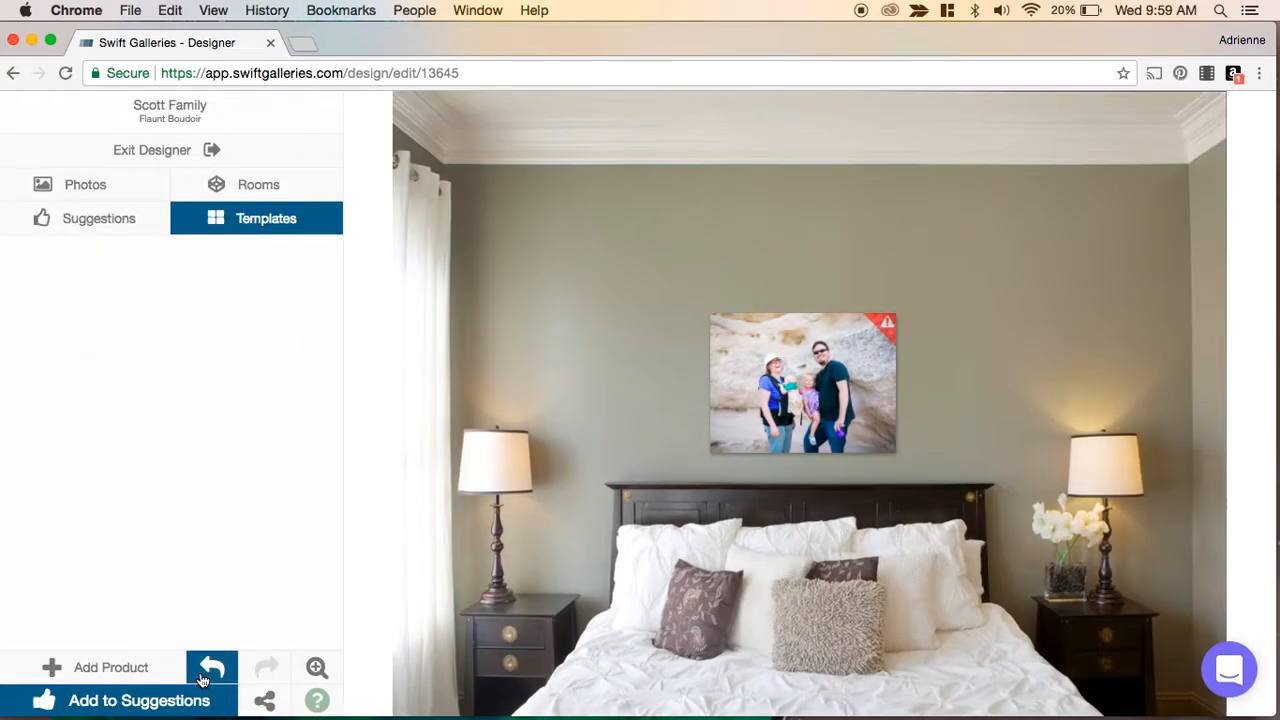
- Replace the large canvas's photo with the woman holding the baby in winter gear, nudging and applying the crop
click(98, 195)
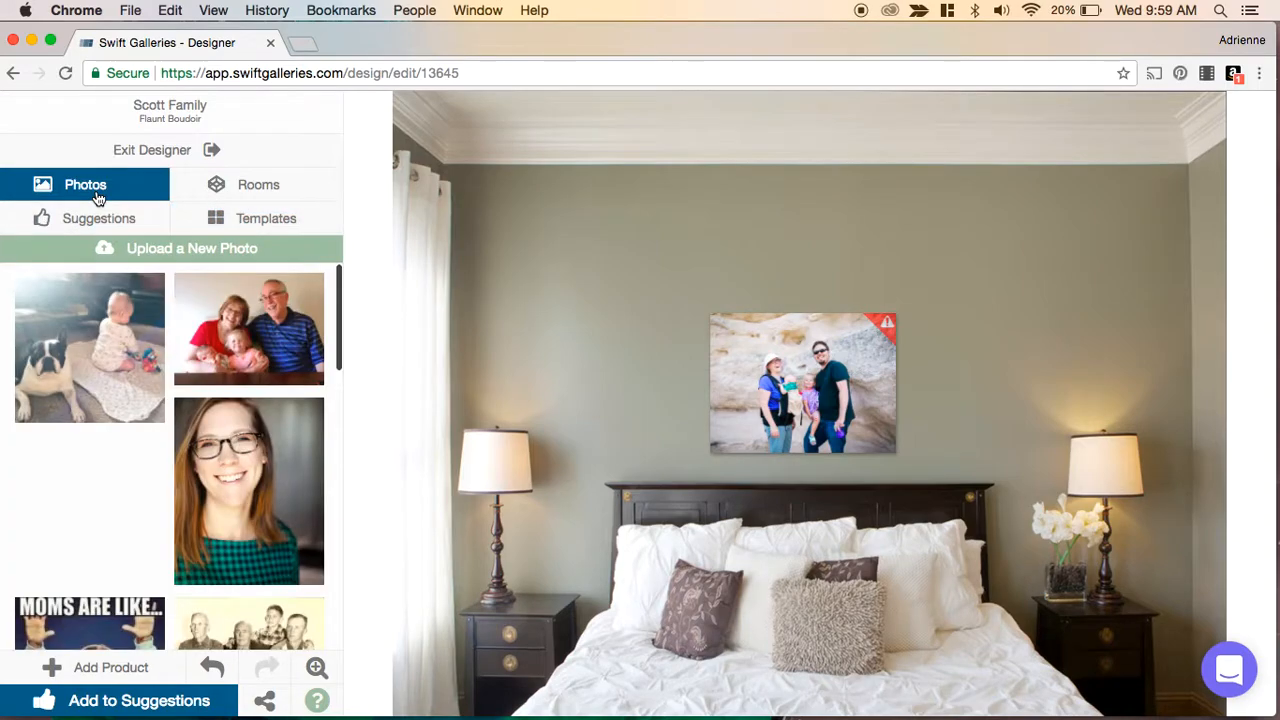
scroll(155, 408, down, 3)
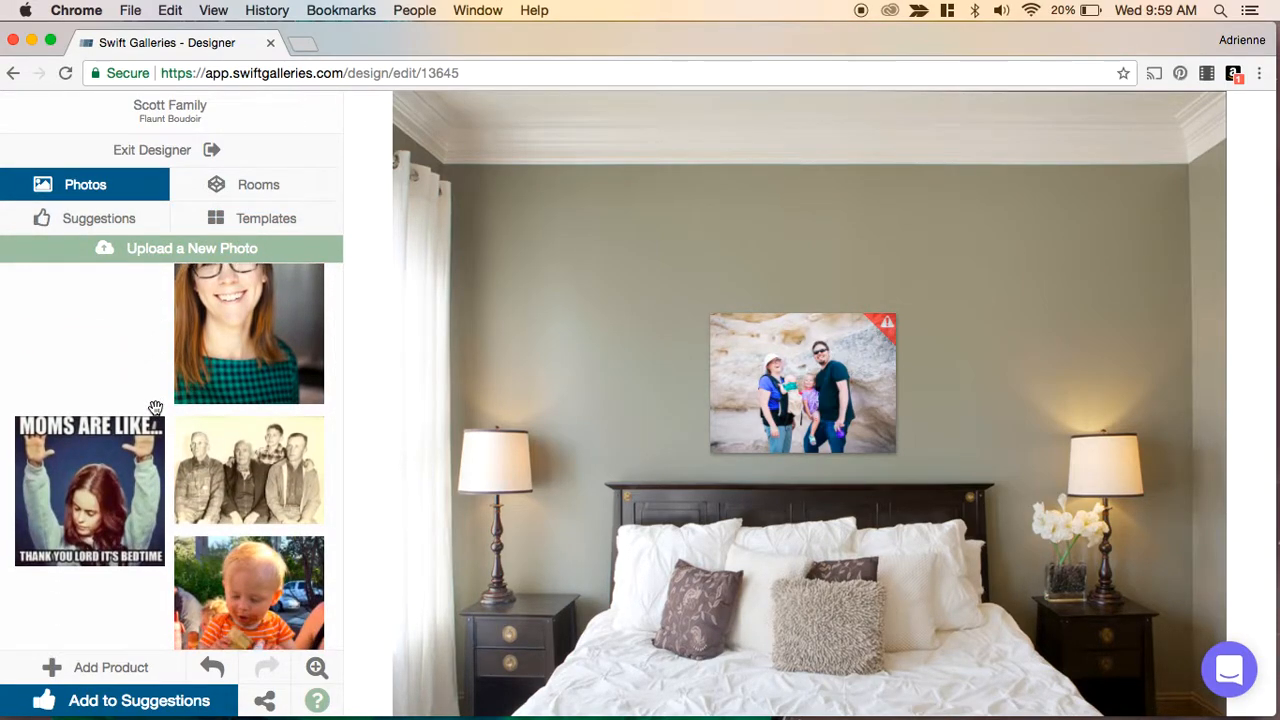
click(884, 386)
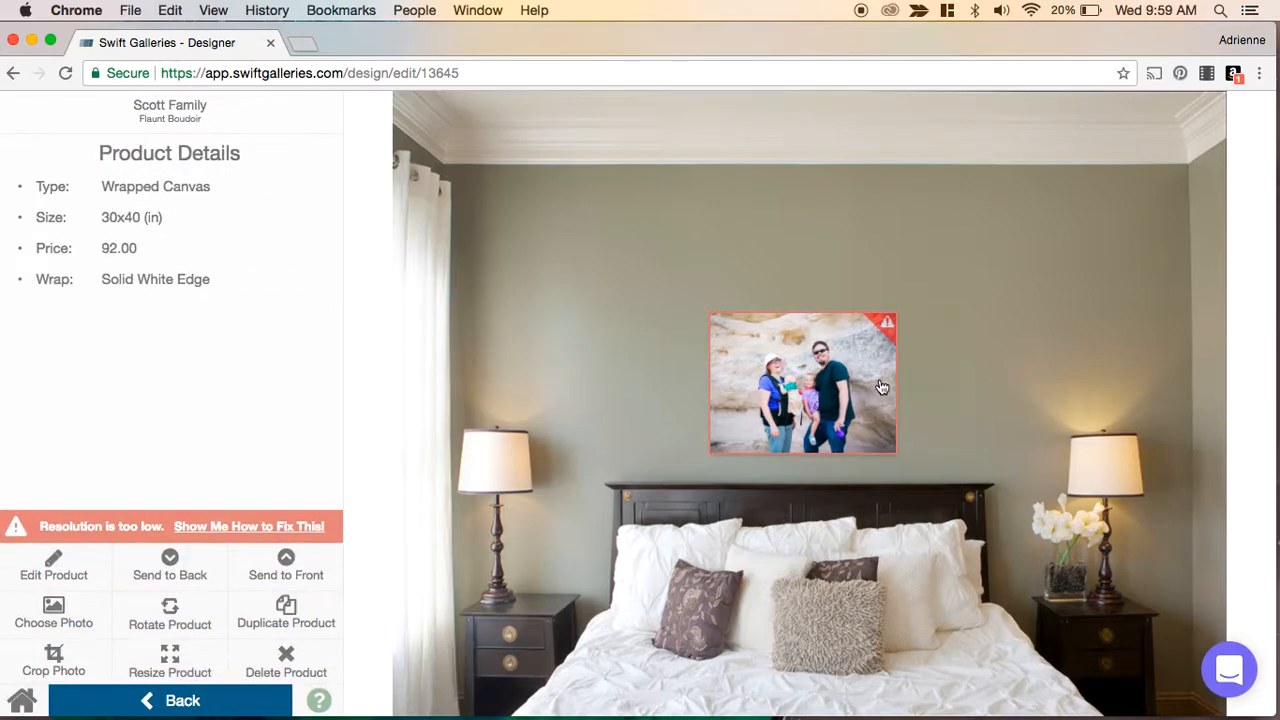
click(54, 612)
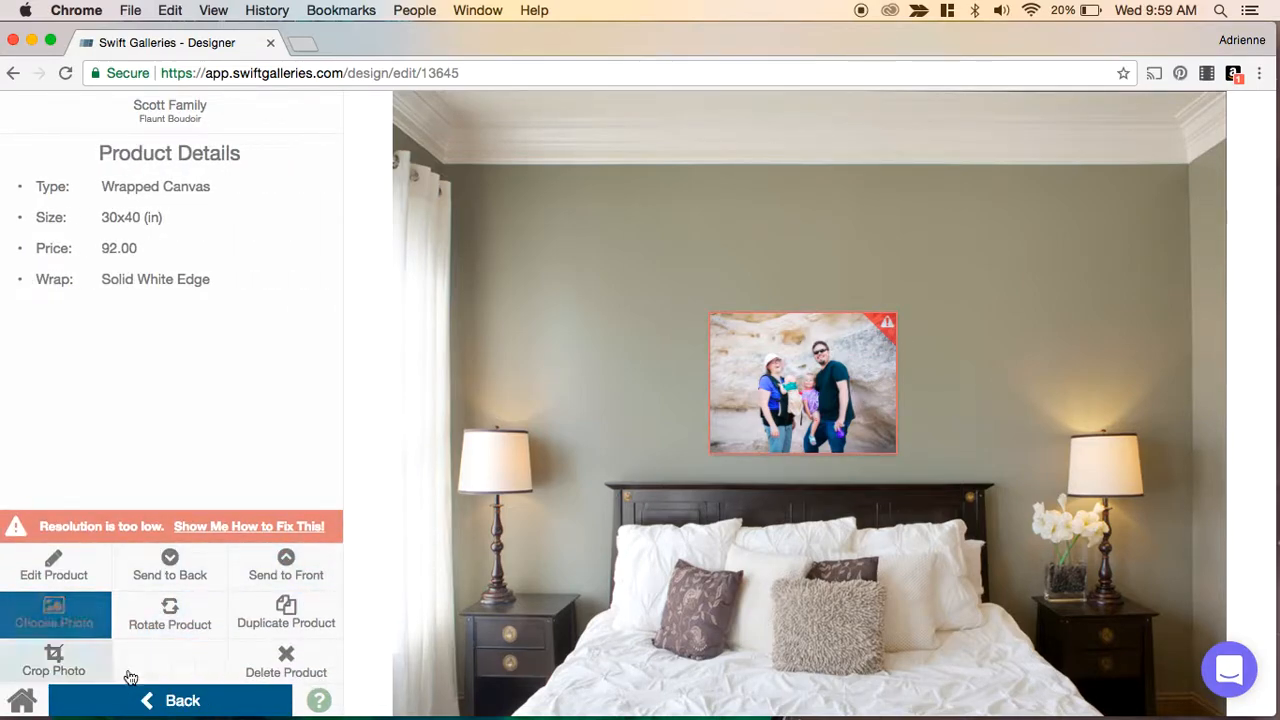
click(177, 690)
click(582, 388)
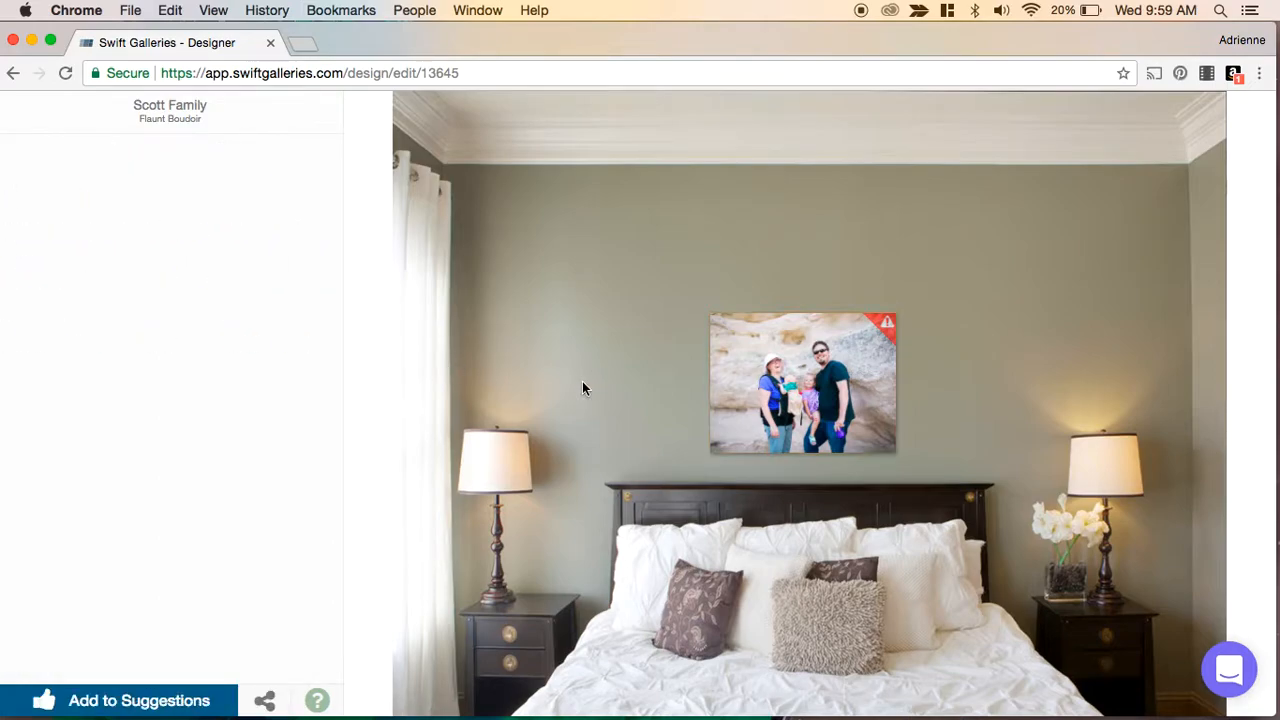
scroll(221, 358, down, 10)
scroll(221, 358, down, 5)
mouse_move(252, 330)
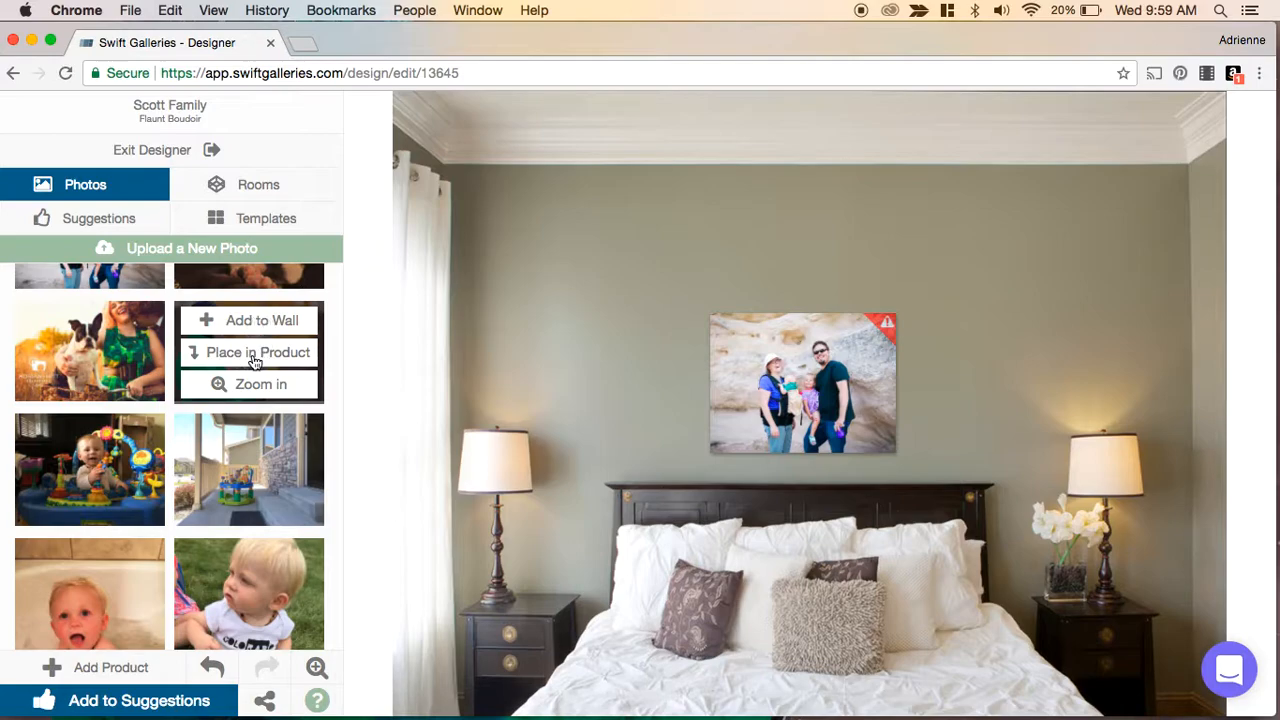
click(255, 355)
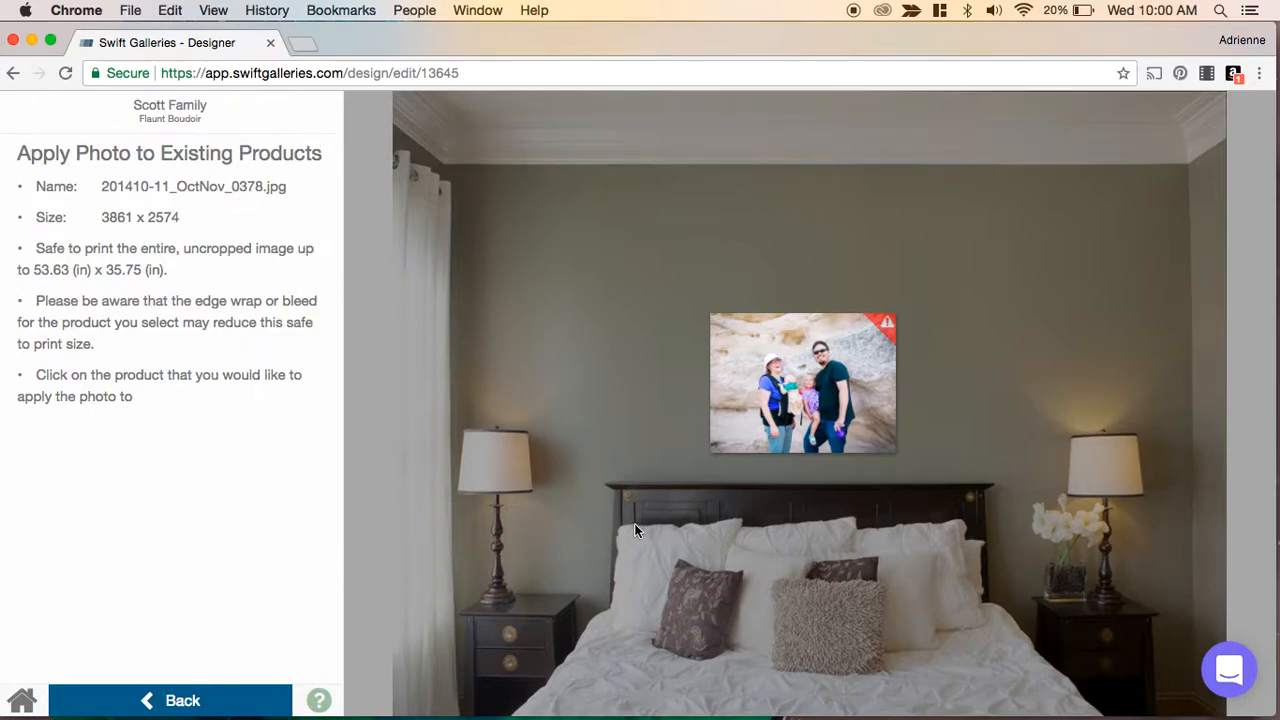
click(807, 396)
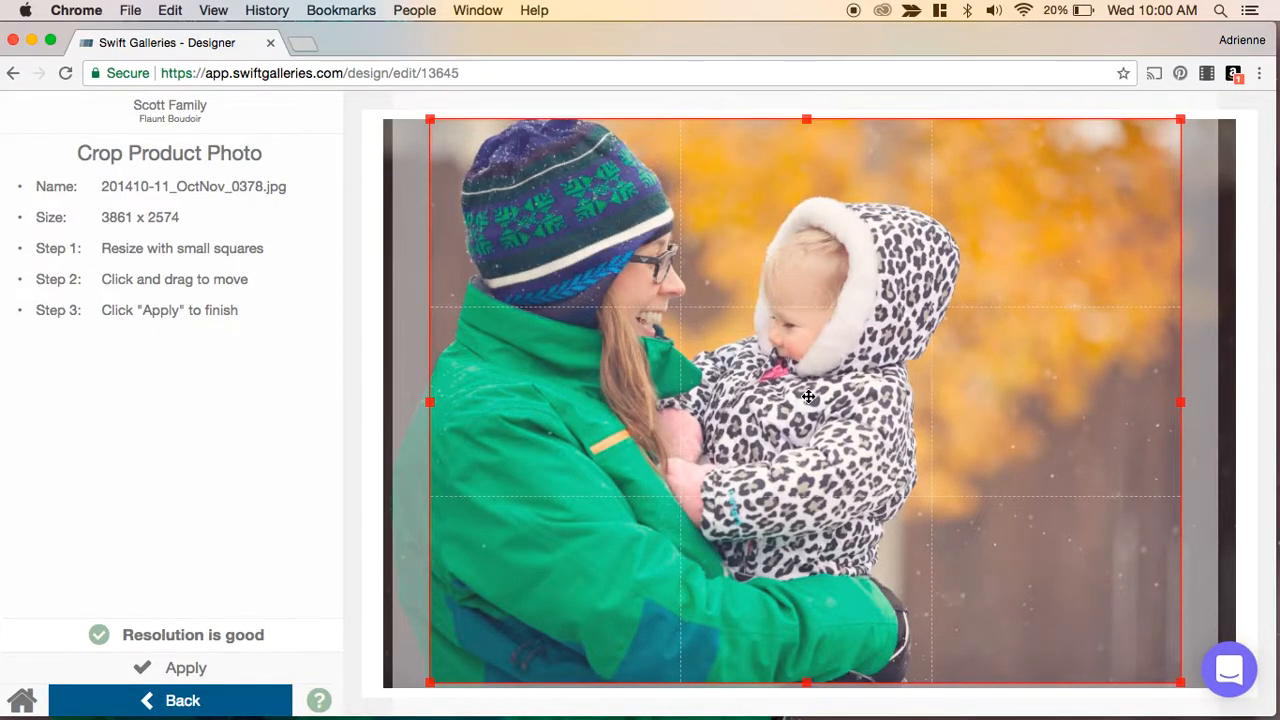
drag(740, 390, 717, 393)
click(186, 668)
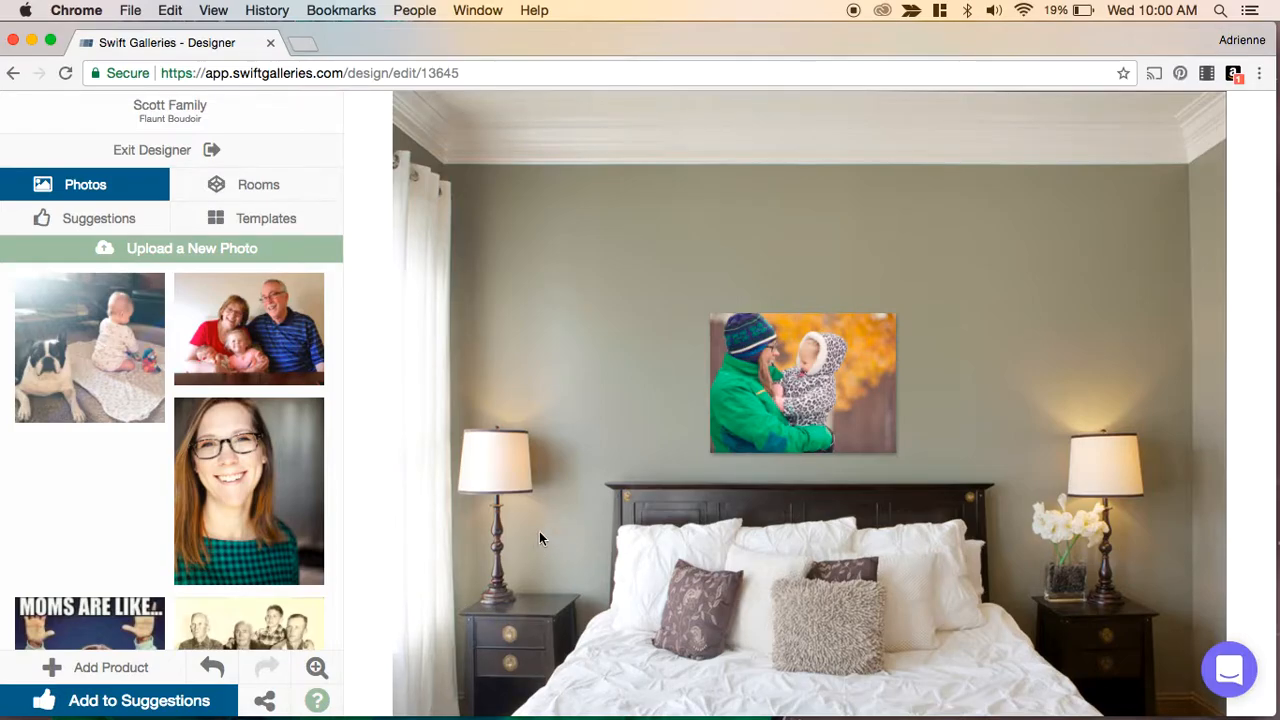
- Add a Wrapped Canvas with a solid white edge, sized 8 × 12 inches, beside the left bedside lamp
click(100, 666)
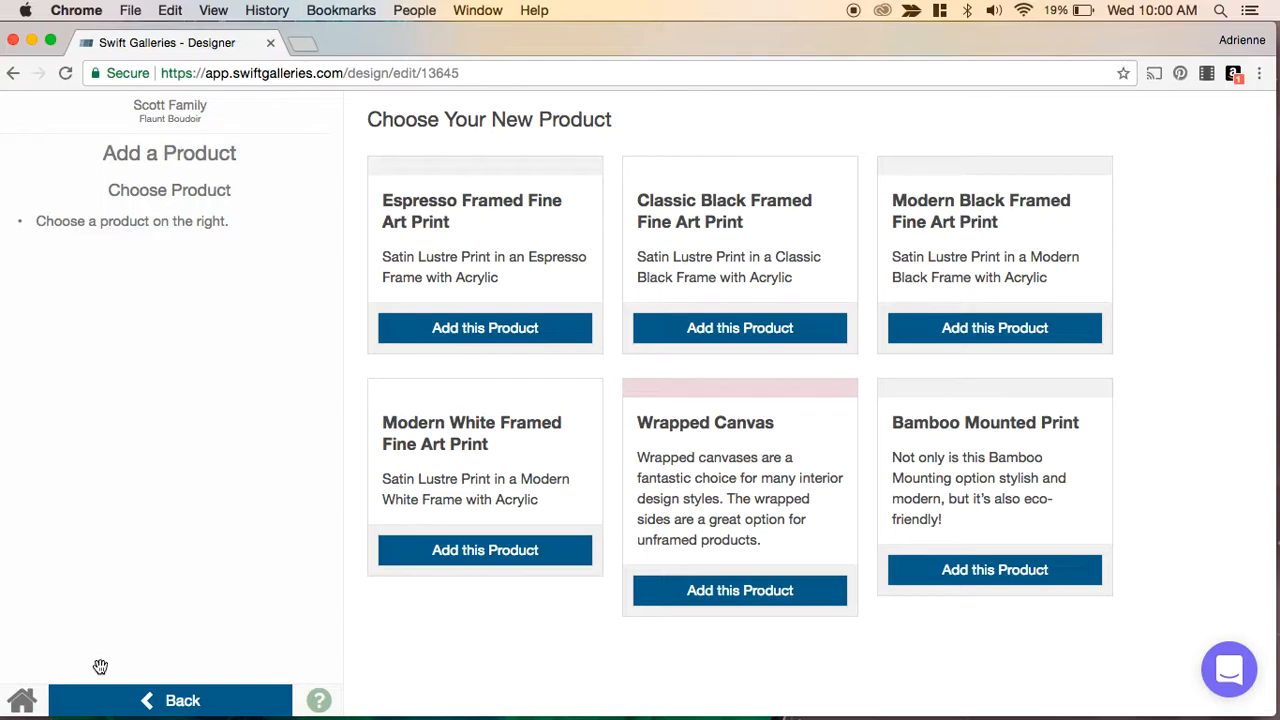
click(727, 592)
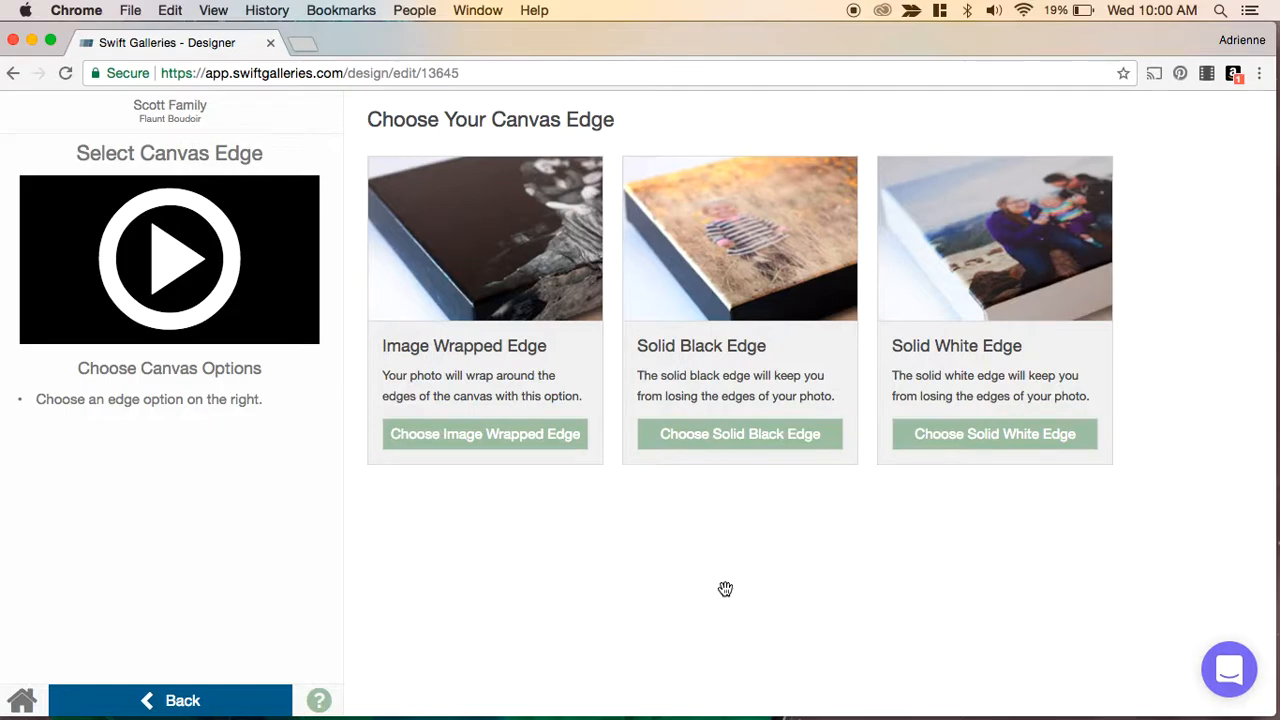
click(993, 441)
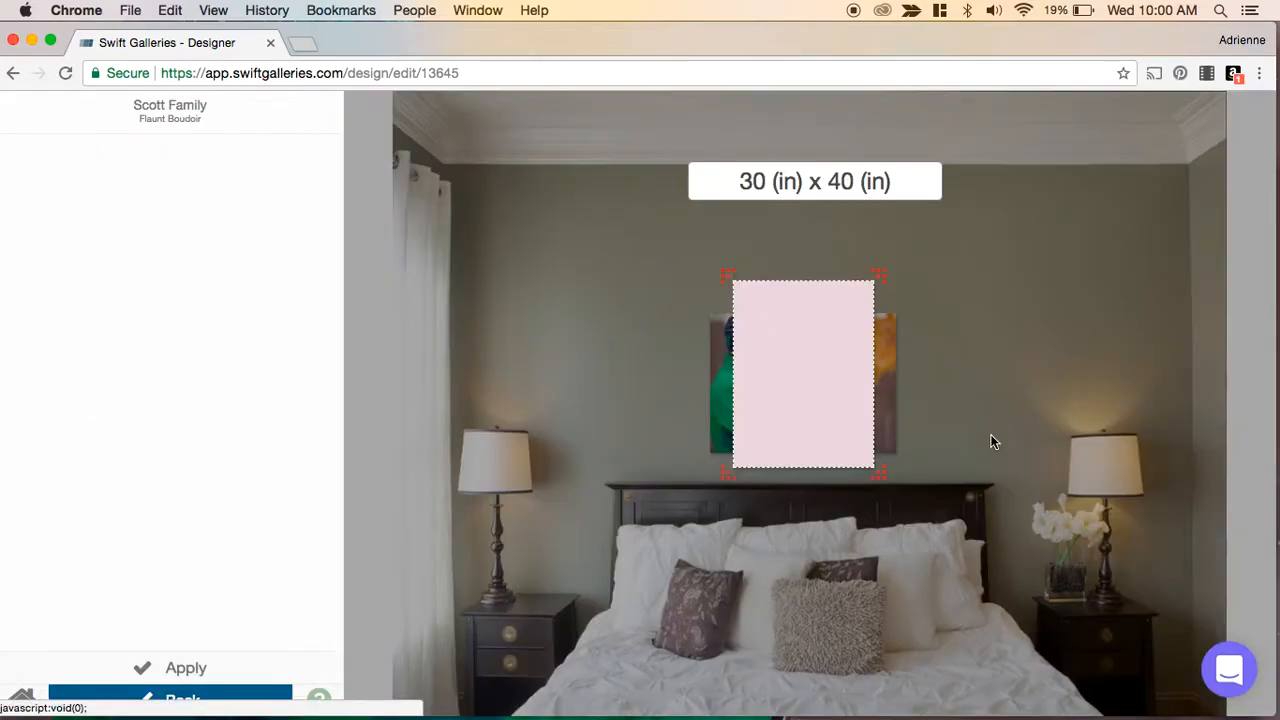
drag(879, 468, 749, 357)
drag(742, 312, 556, 546)
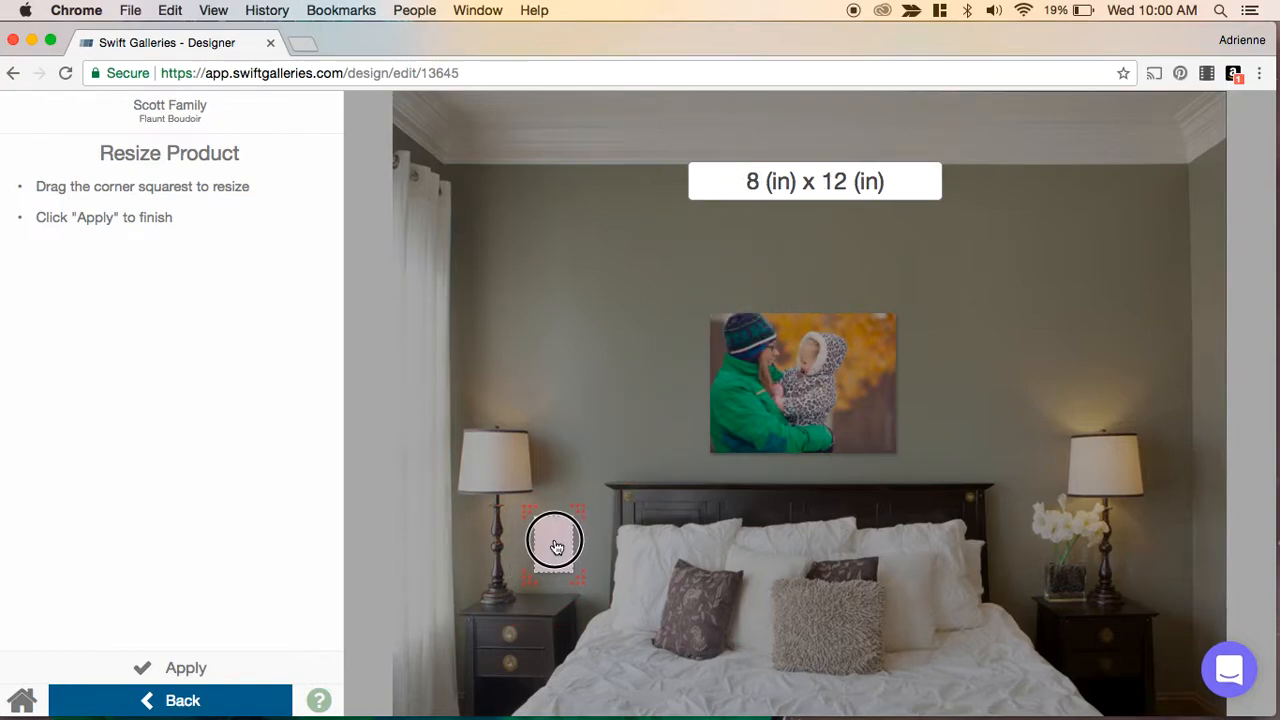
click(182, 667)
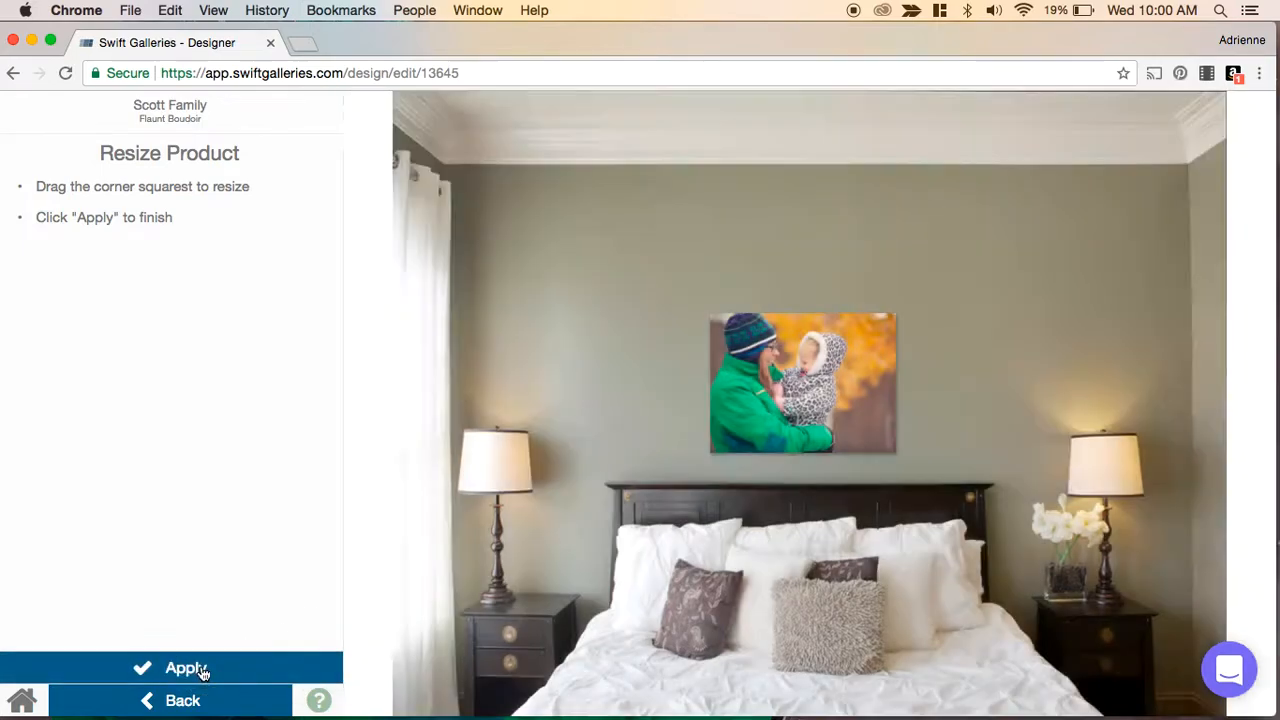
- Fill the small canvas with the family photo in front of the rock wall and apply the crop
click(540, 555)
click(557, 546)
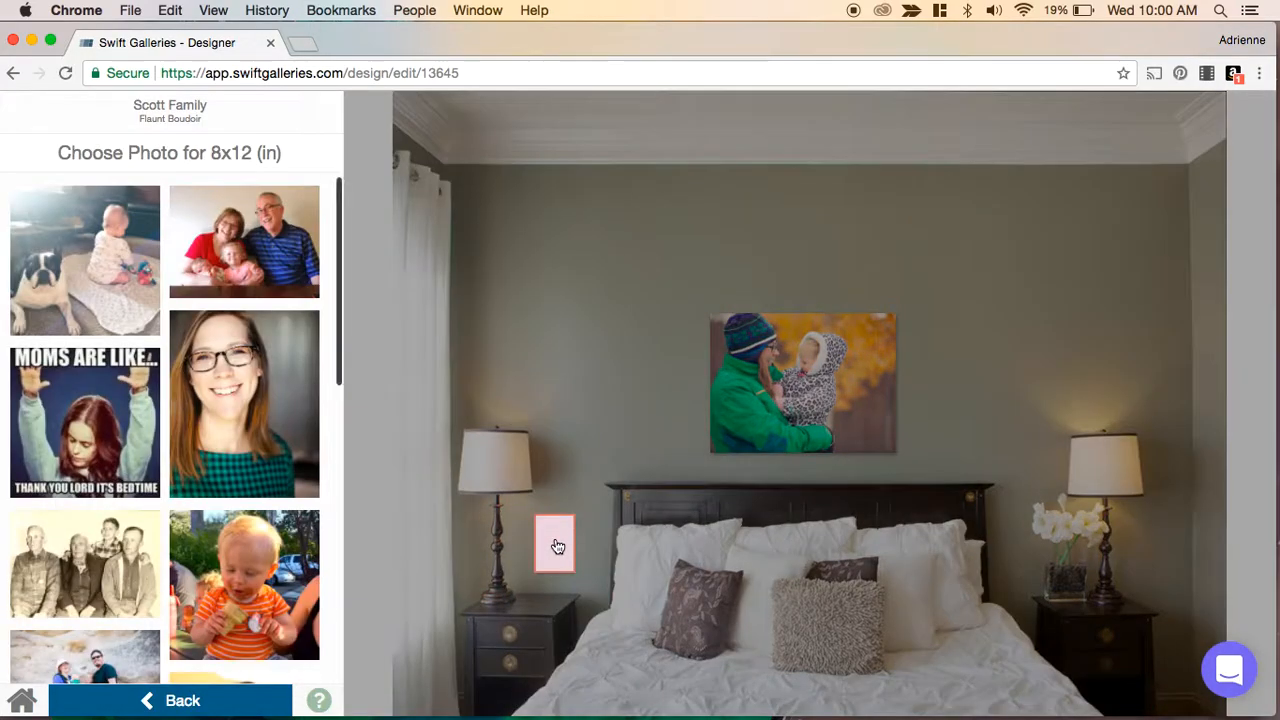
scroll(160, 525, down, 2)
scroll(160, 525, down, 3)
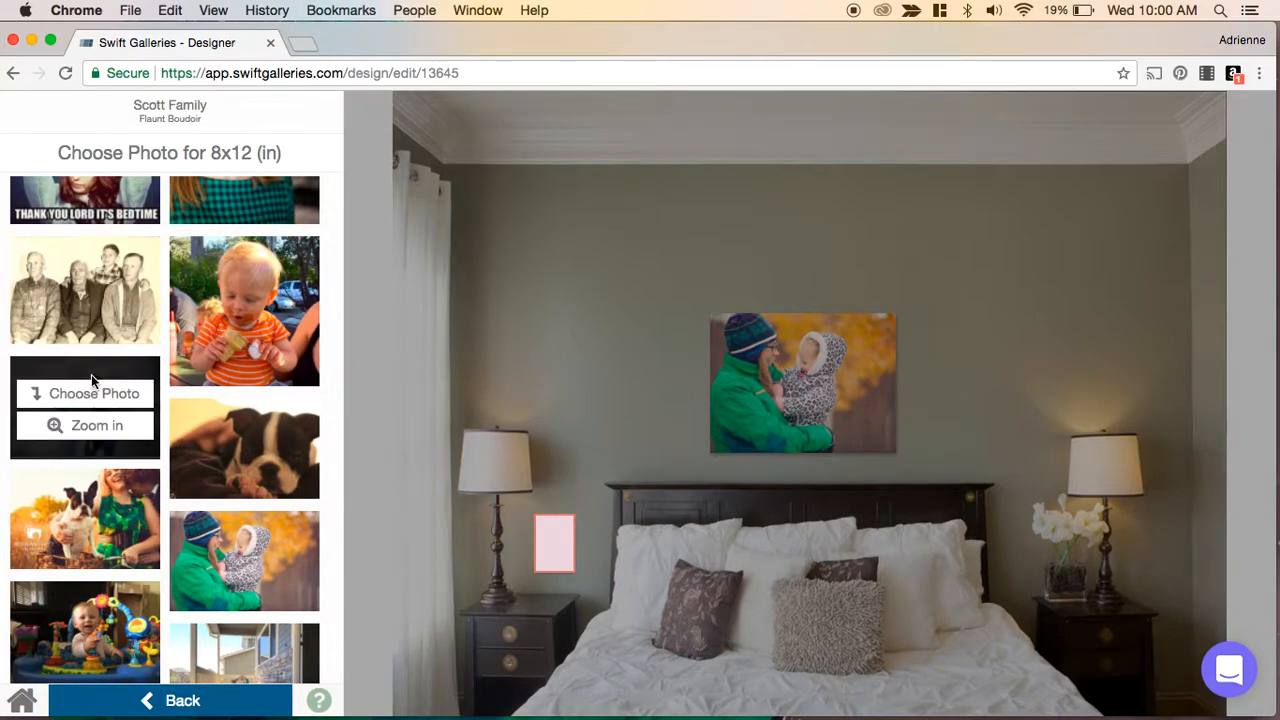
click(82, 394)
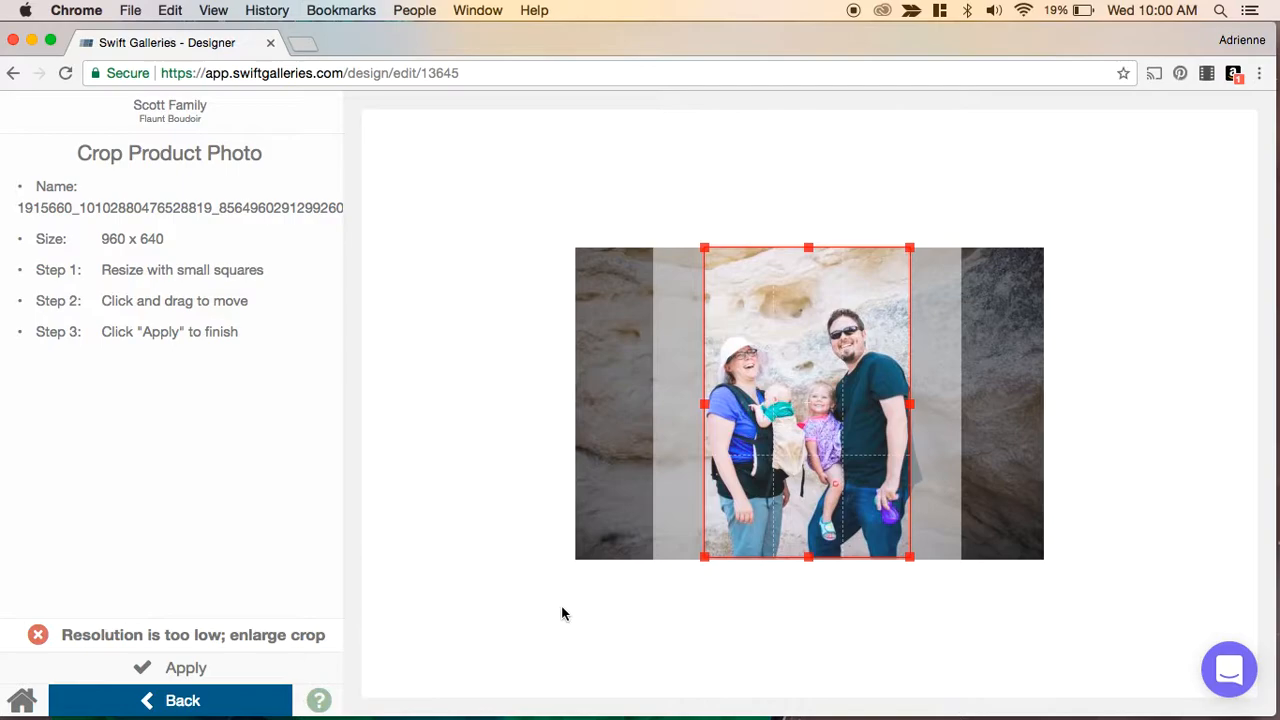
click(205, 670)
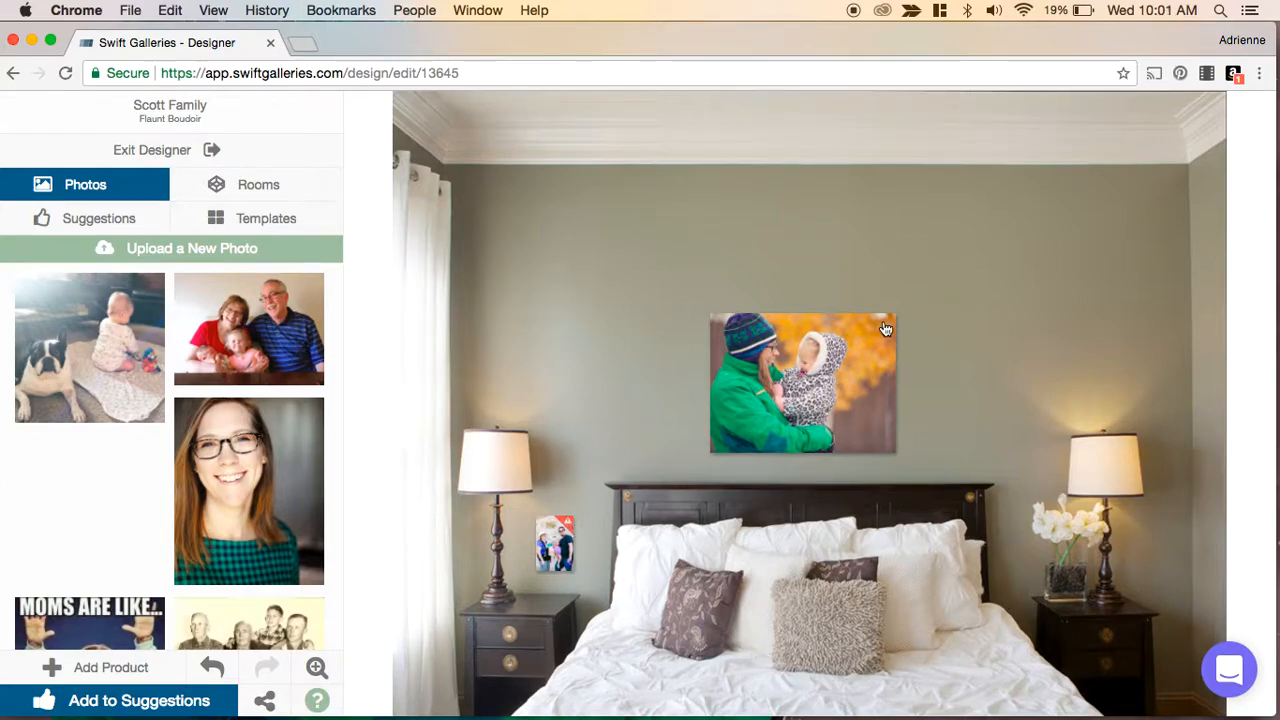
- Add the bedroom design to suggestions and switch the room to the dining room with two chairs
click(95, 702)
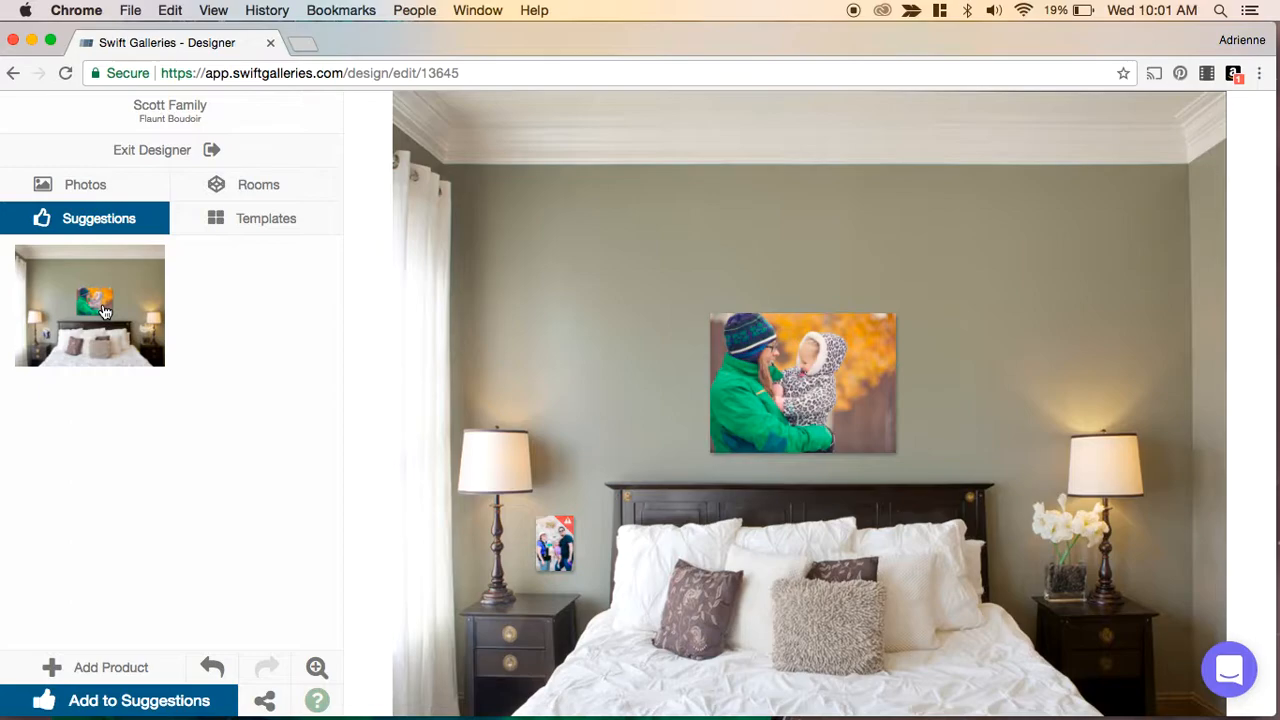
click(259, 187)
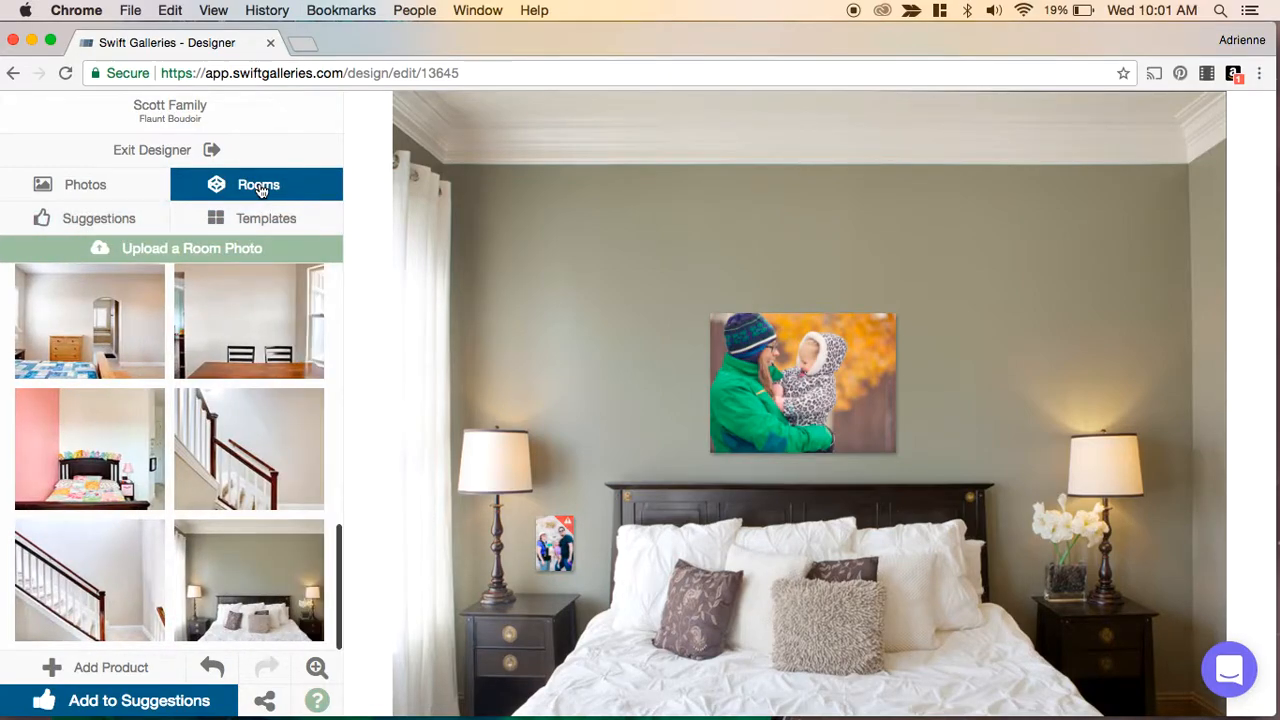
click(252, 322)
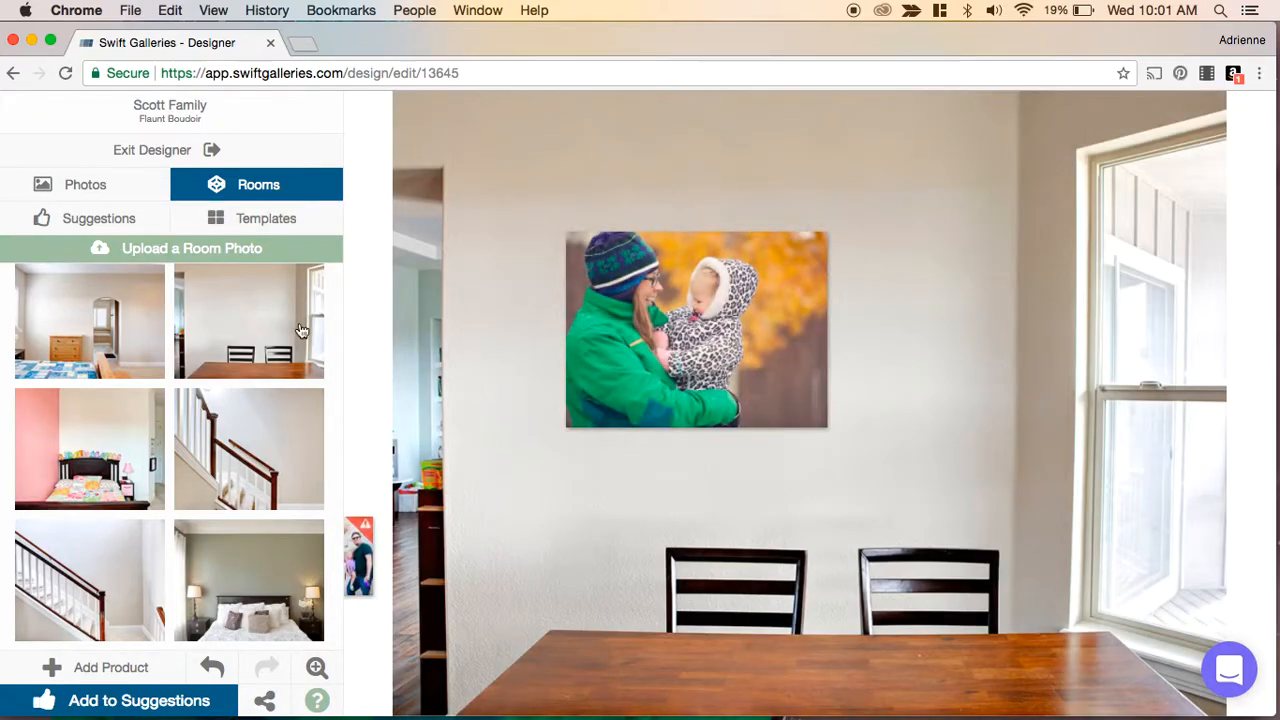
- Delete the wall canvas and add a 24 × 36 inch Classic Black Framed Fine Art Print in landscape above the chairs
click(757, 336)
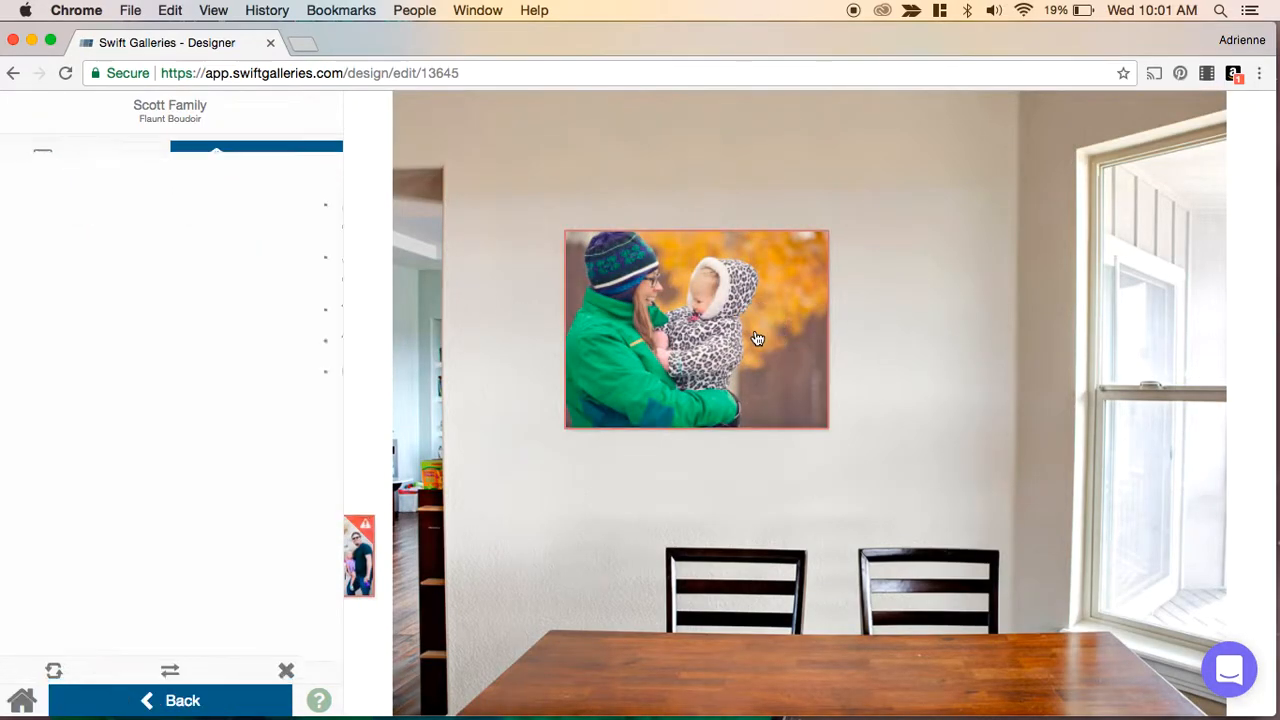
key(BackSpace)
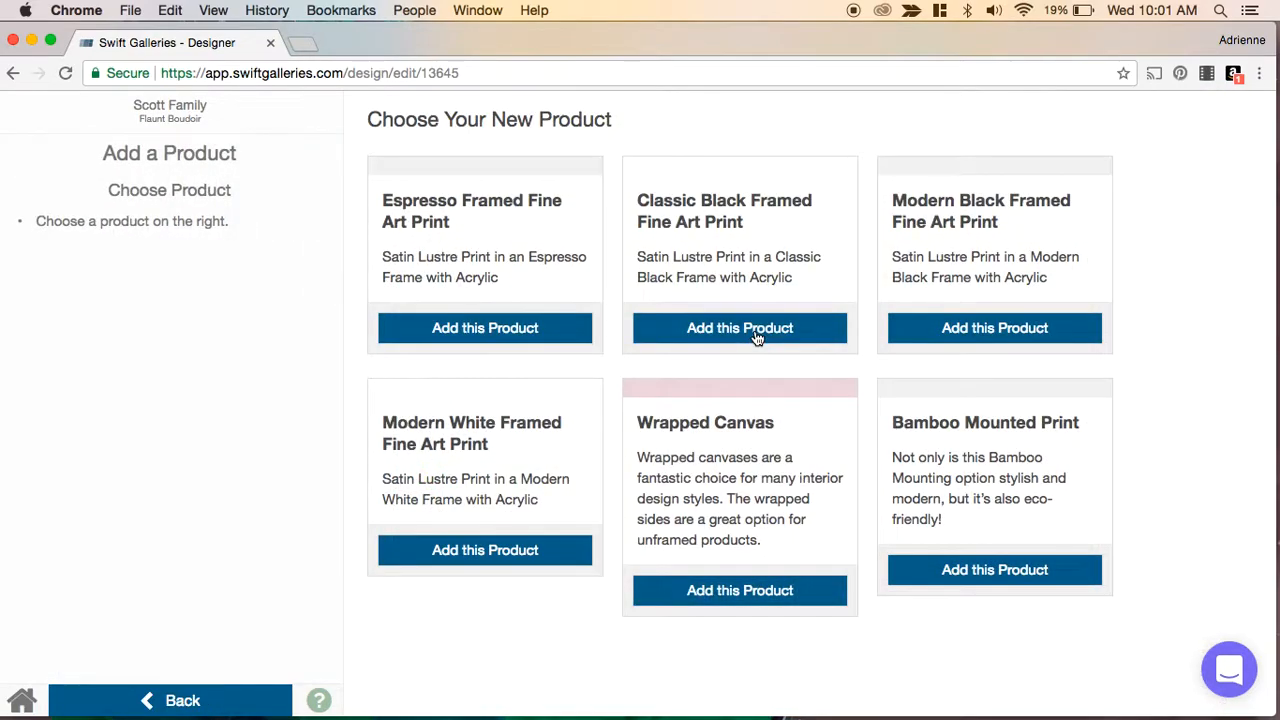
click(757, 338)
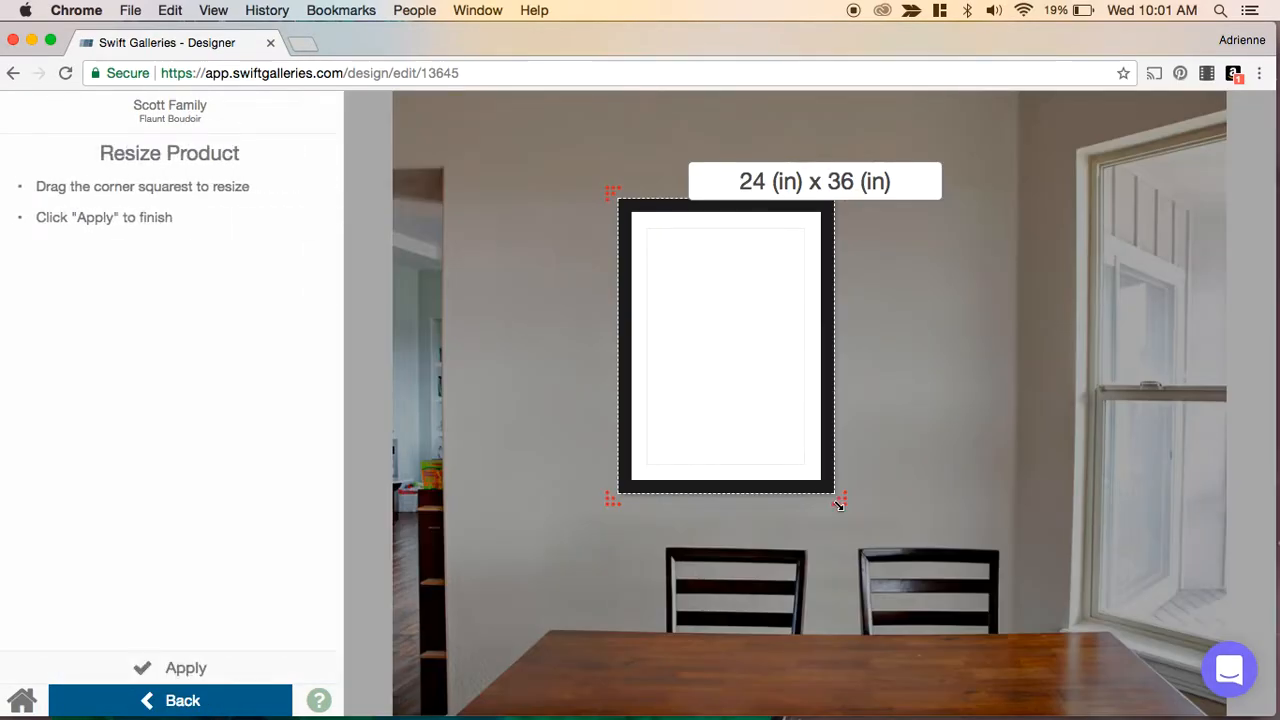
drag(838, 505, 891, 443)
drag(800, 349, 761, 384)
click(186, 666)
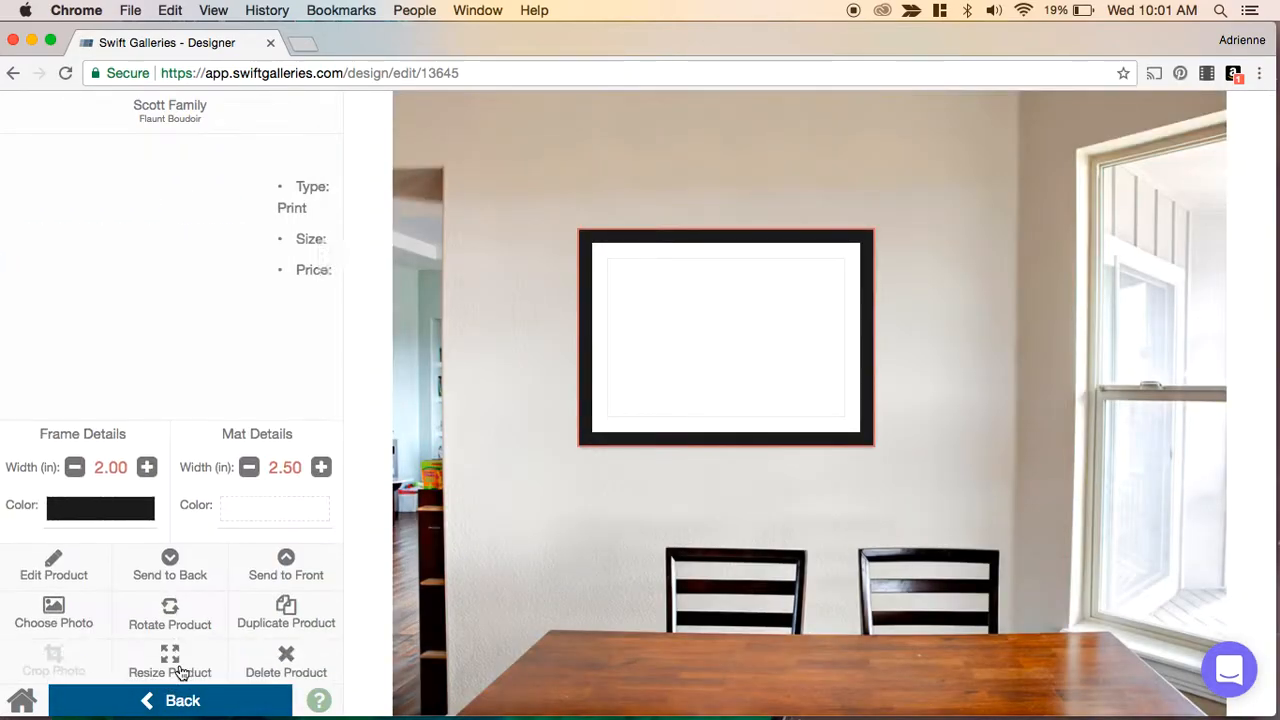
- Fill the frame with the photo of the grandparents holding two children and apply the crop
click(624, 372)
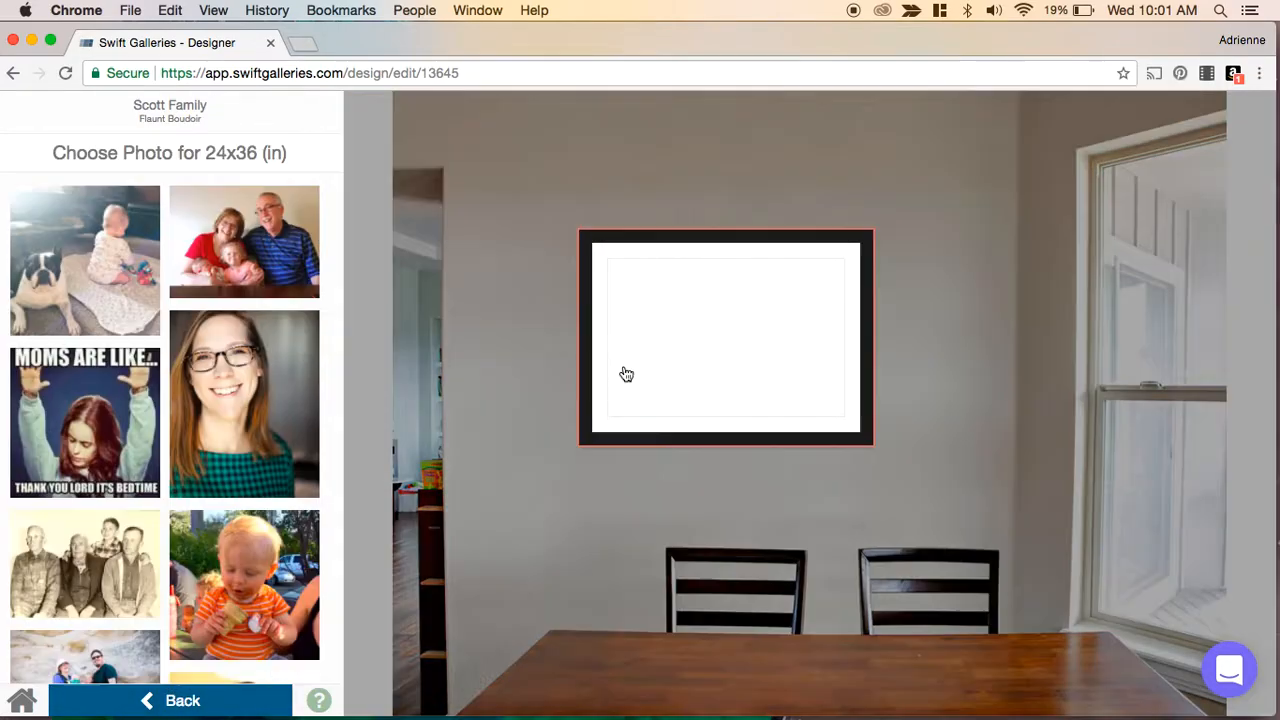
mouse_move(250, 257)
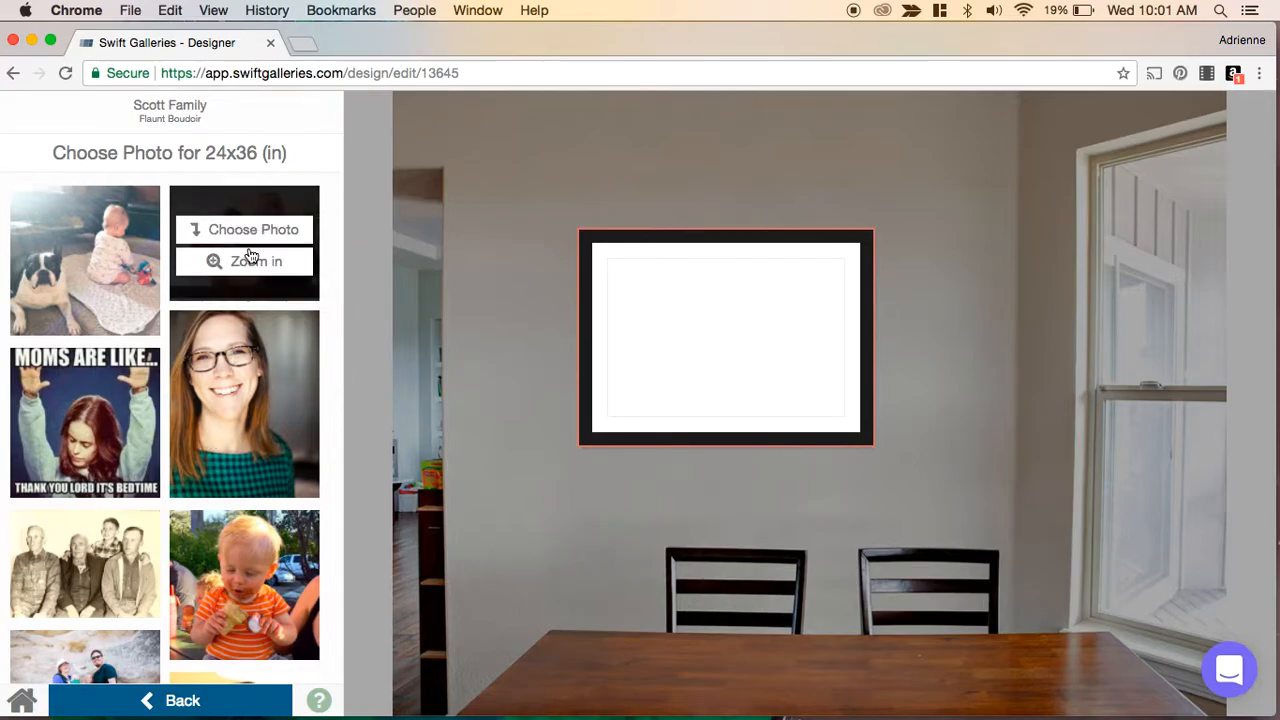
click(236, 229)
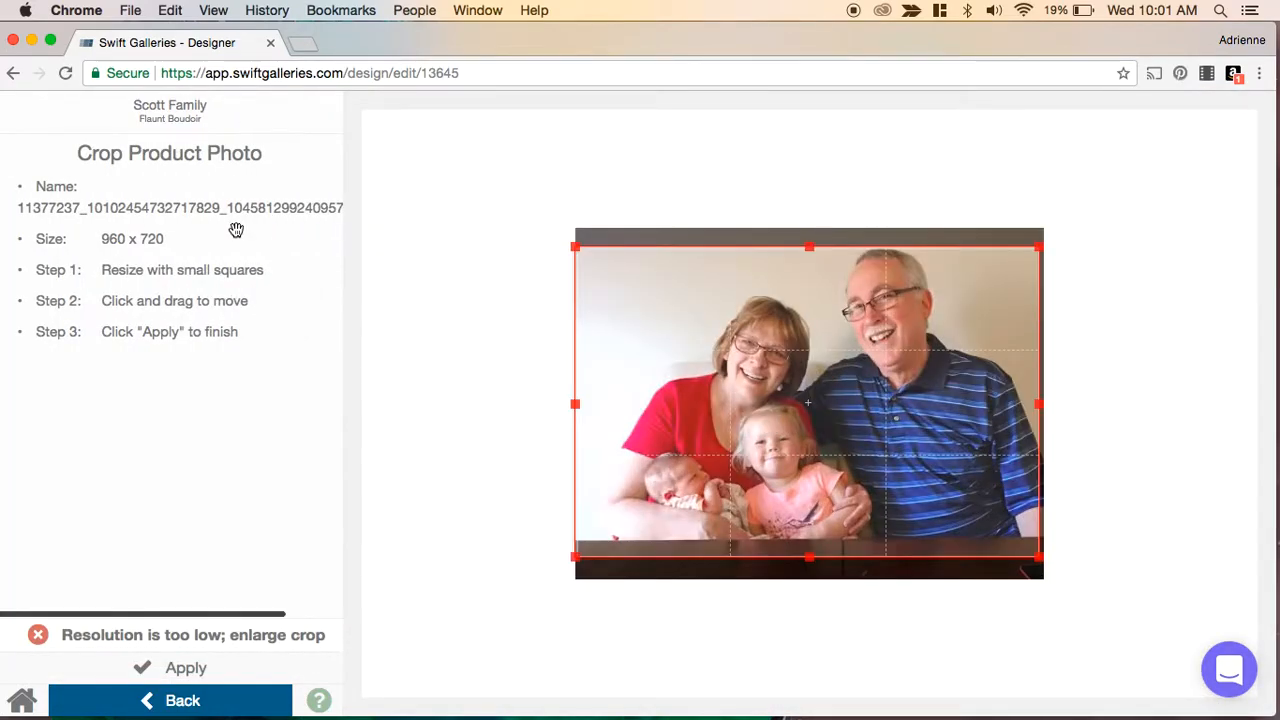
click(195, 667)
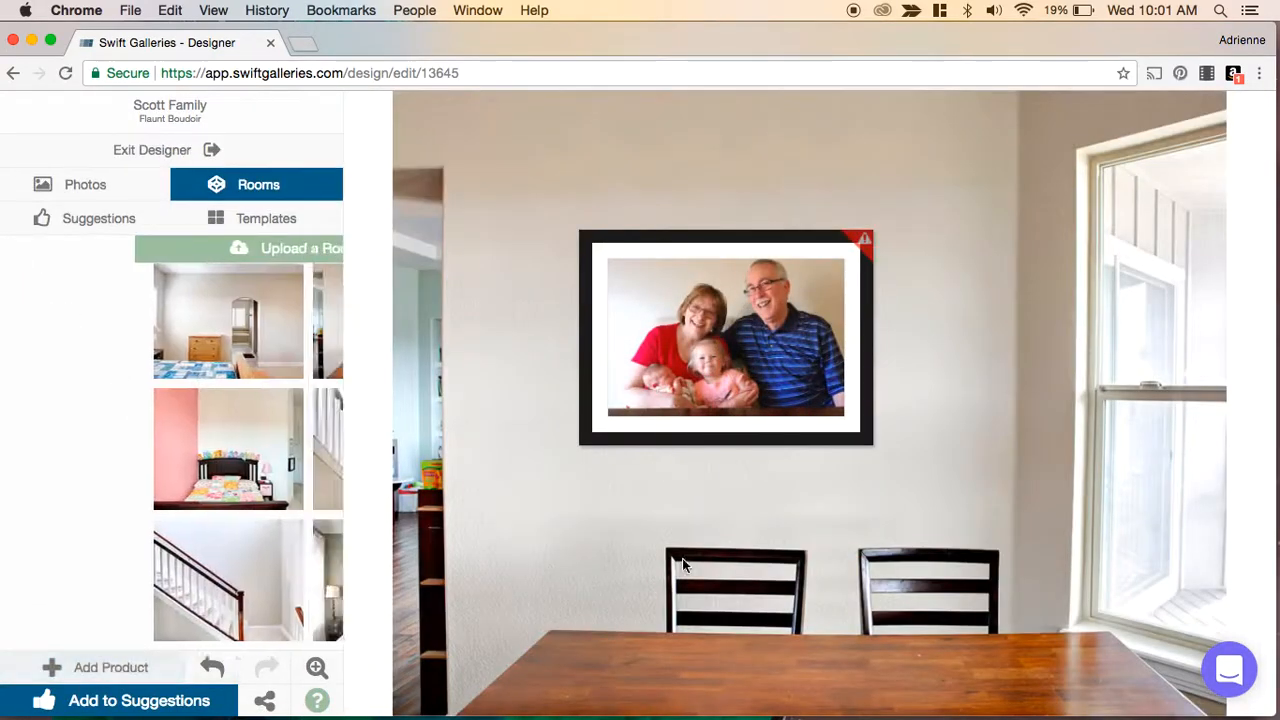
- Recrop the framed grandparents photo, trying a tighter crop before enlarging it back to the full image, and apply
double_click(781, 393)
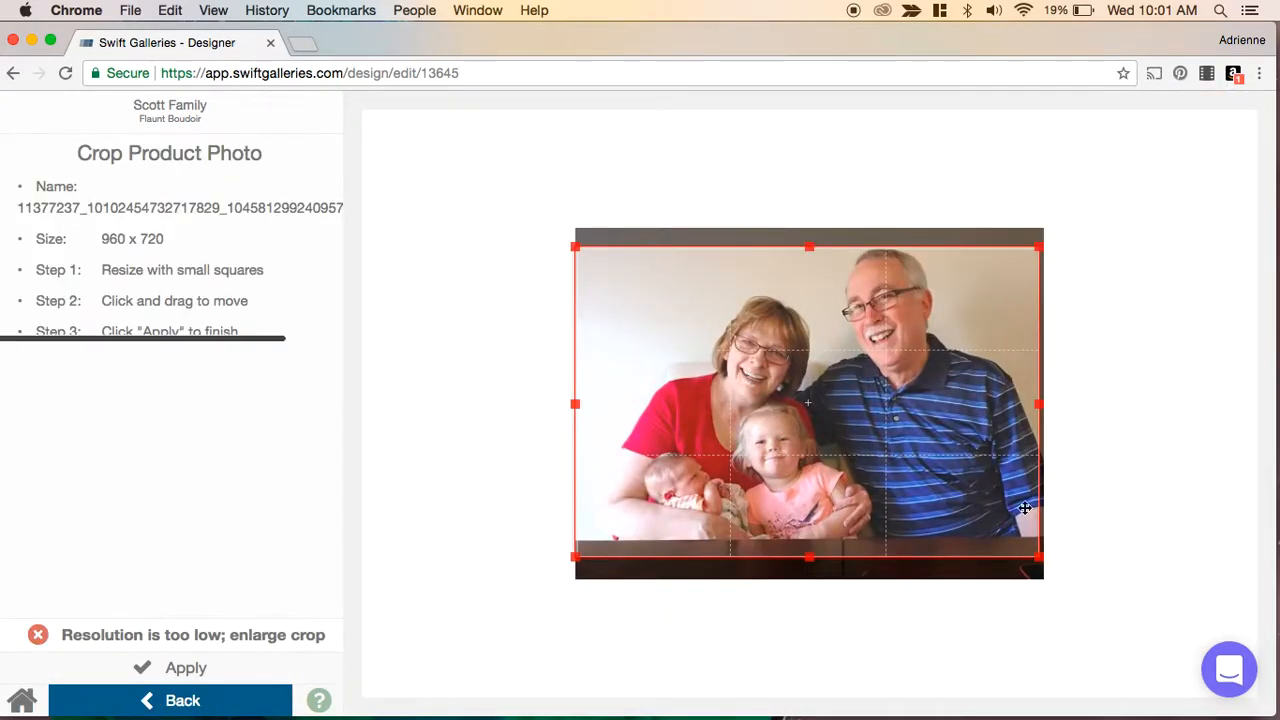
drag(1039, 556, 834, 421)
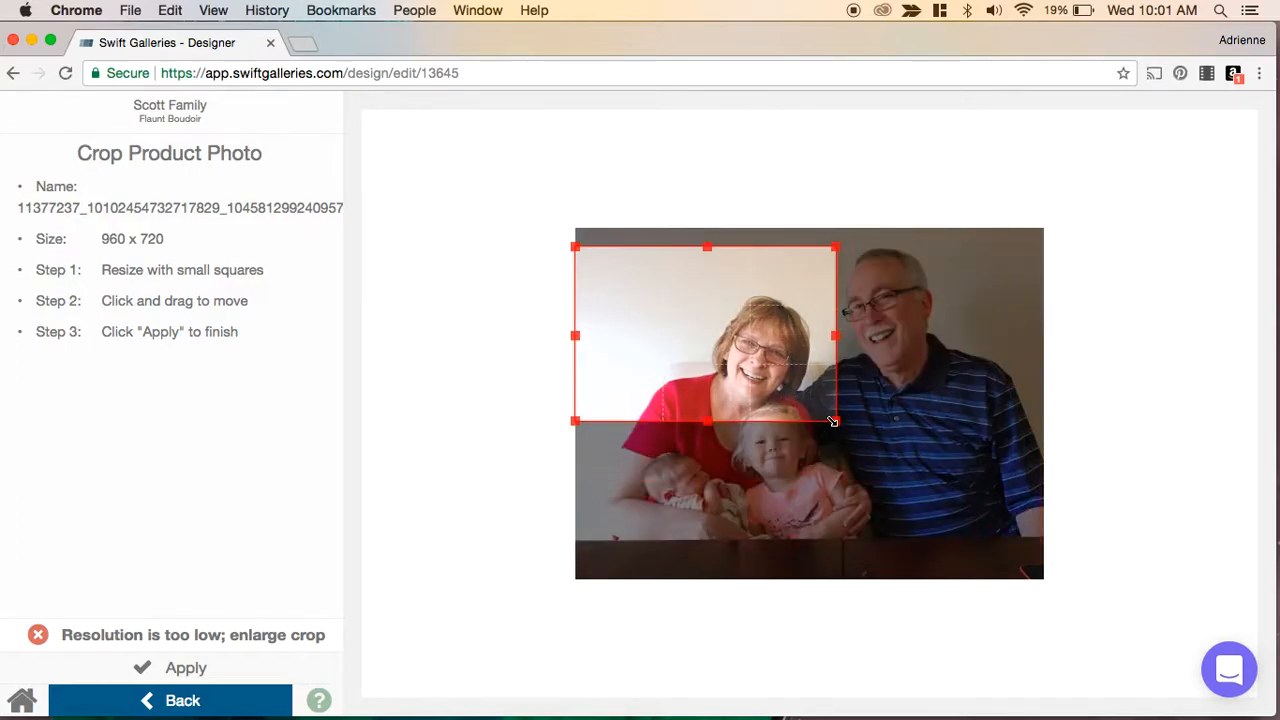
drag(769, 372, 811, 504)
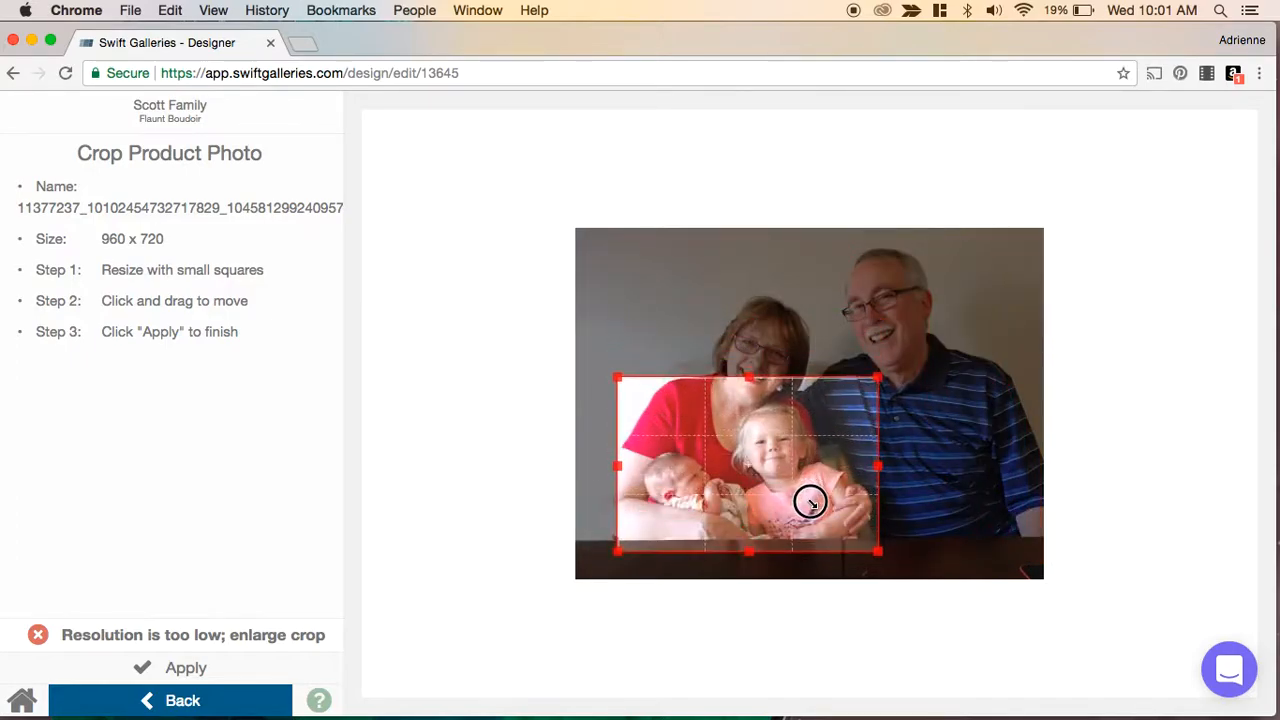
click(190, 677)
click(687, 383)
drag(879, 375, 1079, 140)
drag(725, 334, 727, 296)
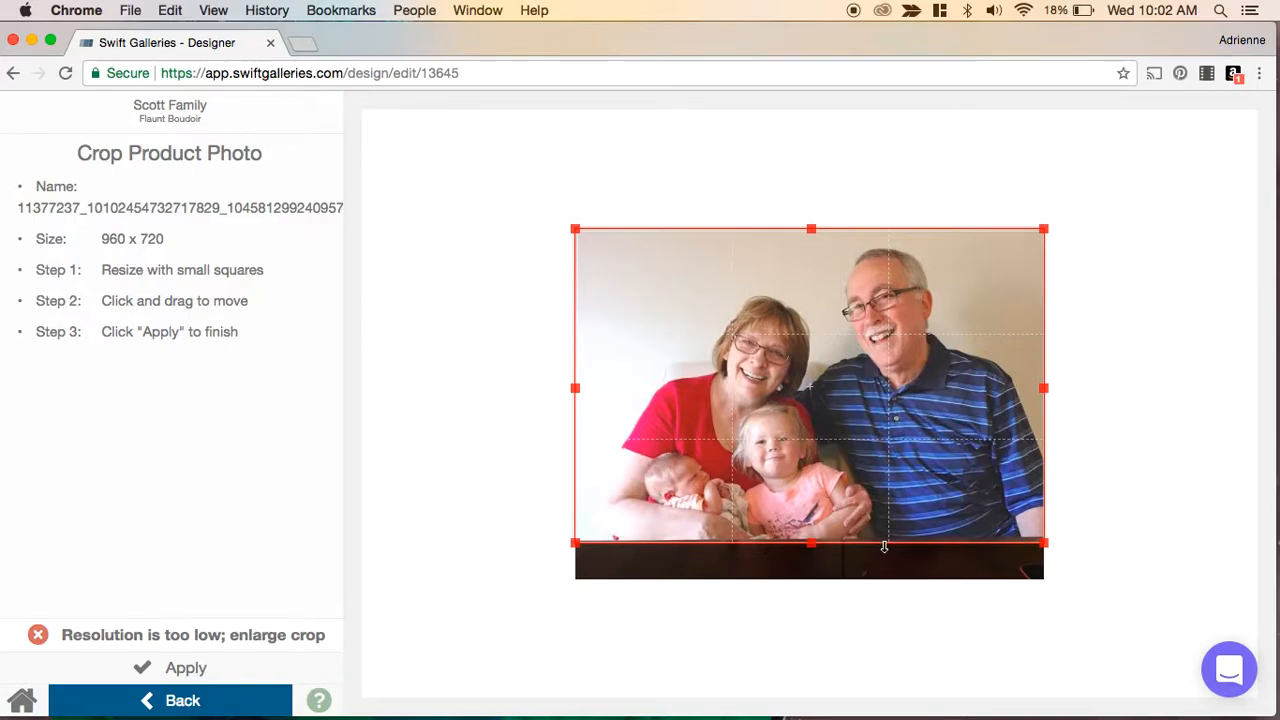
mouse_move(841, 368)
mouse_down()
mouse_move(843, 411)
mouse_move(846, 370)
mouse_up()
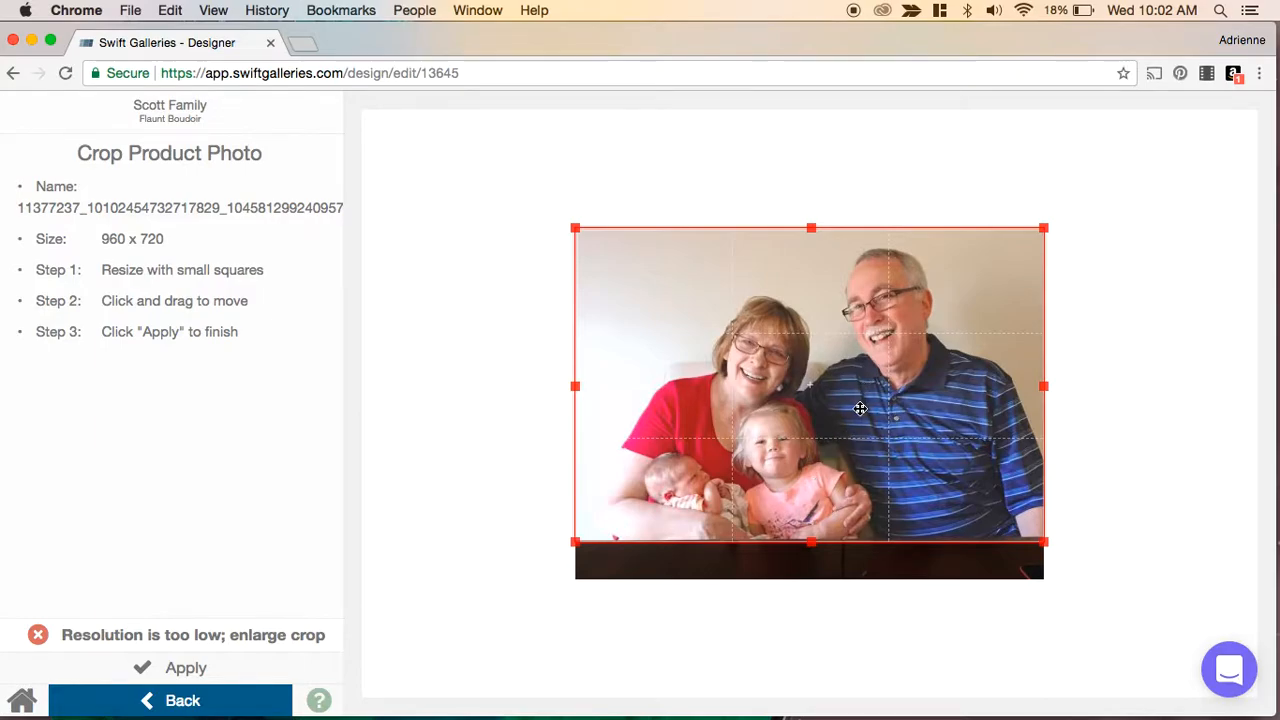
drag(795, 384, 794, 393)
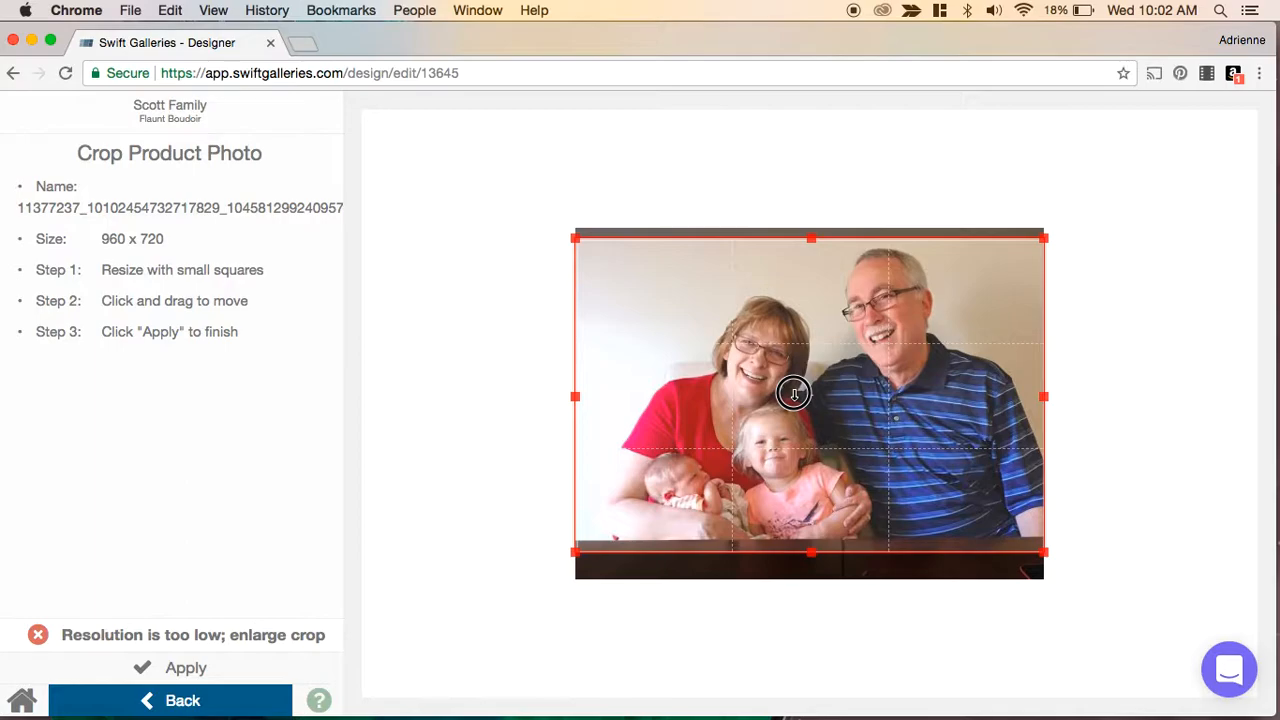
click(172, 670)
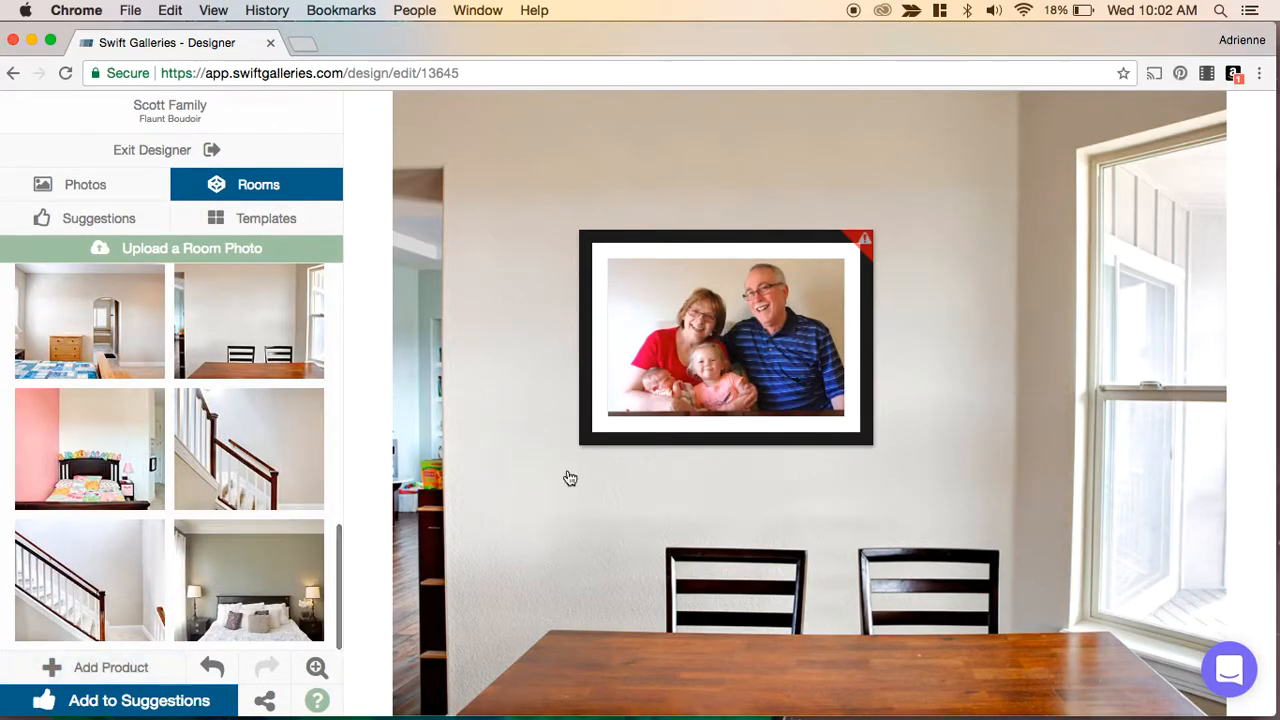
- Add the dining room design to suggestions and download a snapshot of the gallery
click(137, 702)
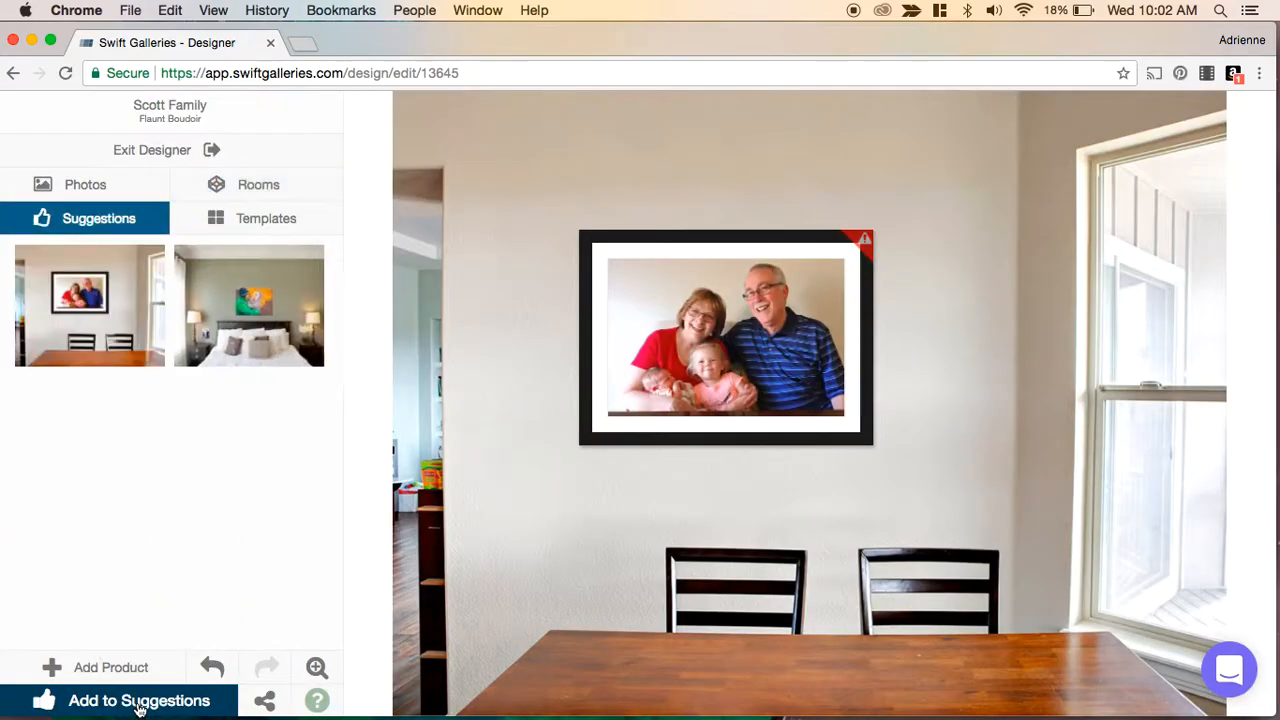
click(265, 700)
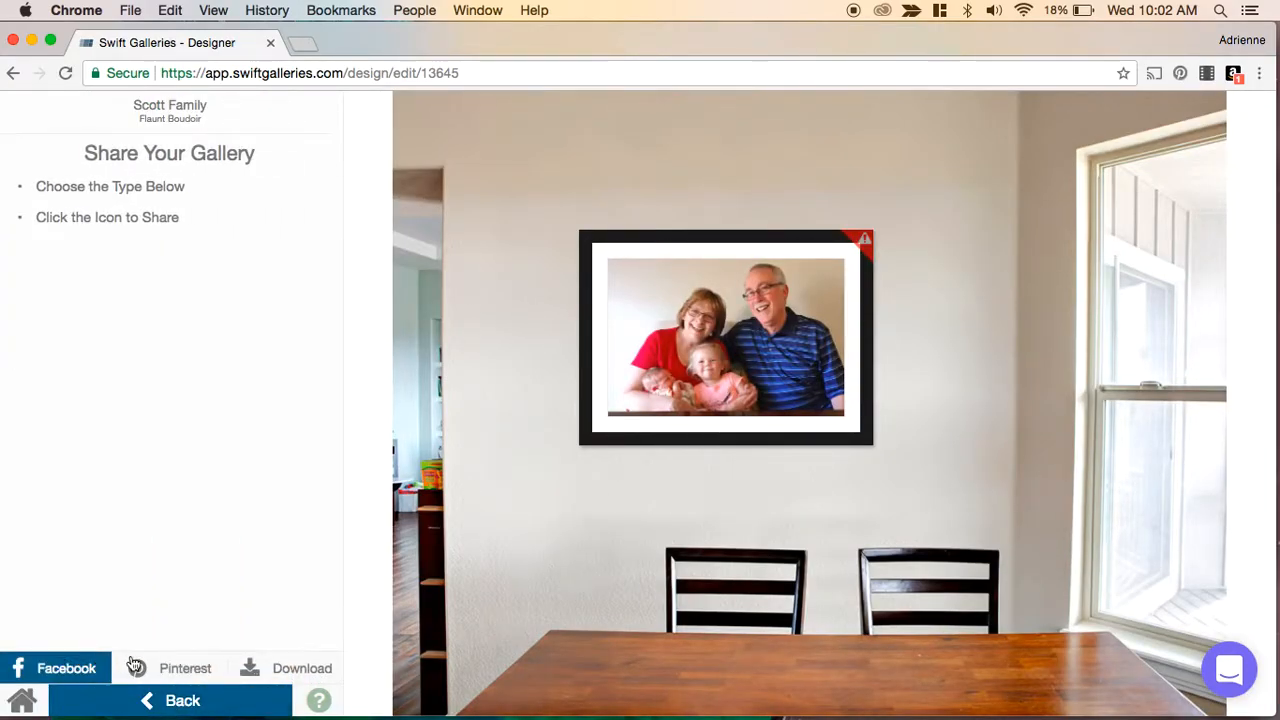
click(297, 670)
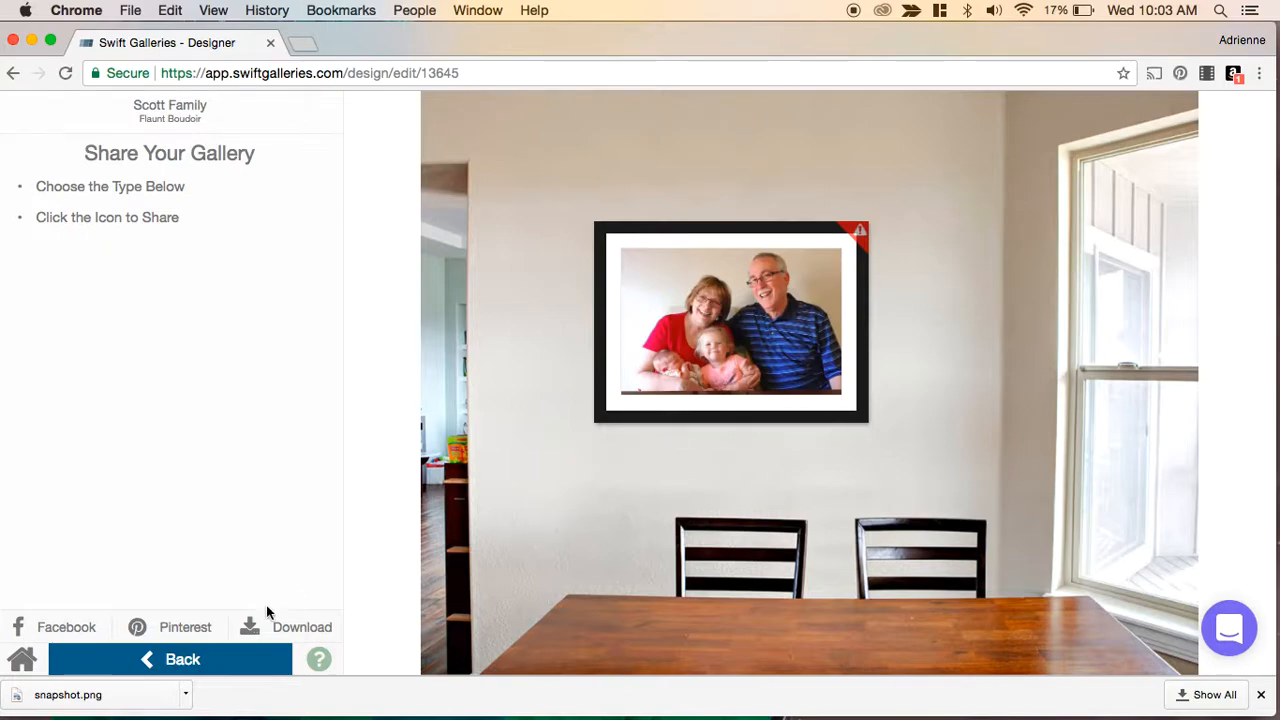
- Open the downloaded snapshot.png in Preview to review it, then close it
click(120, 694)
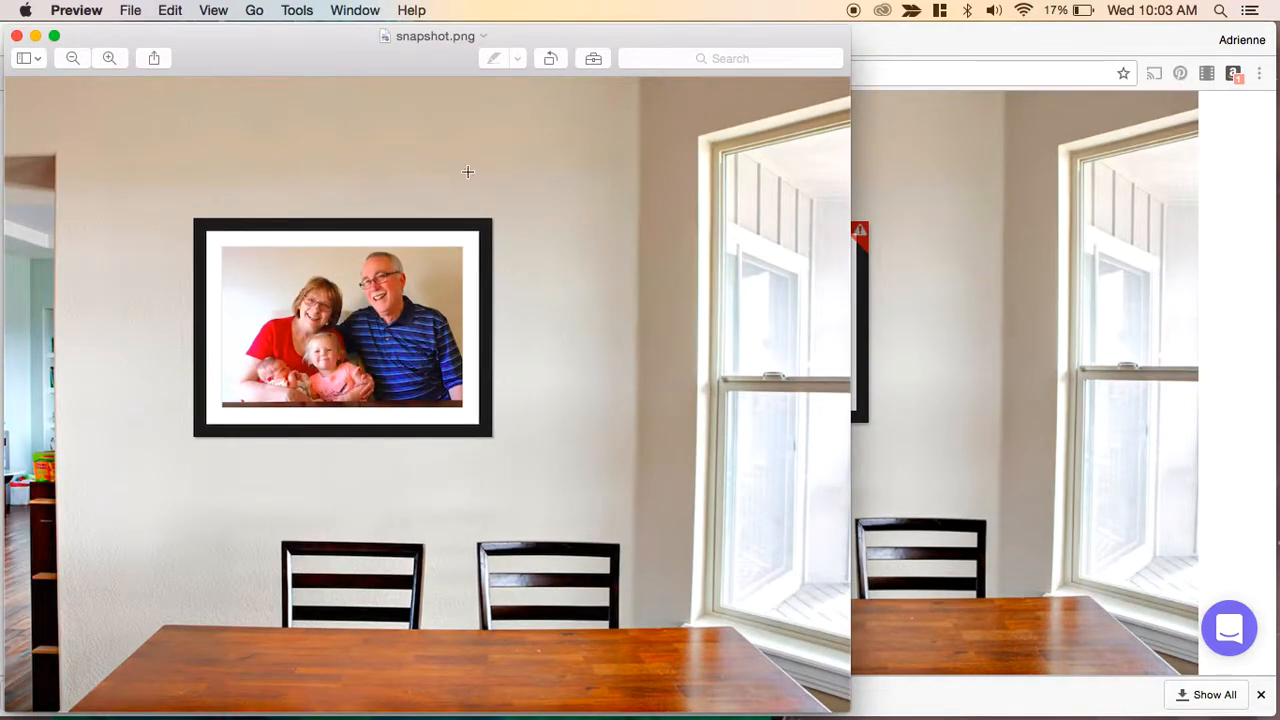
drag(304, 37, 405, 33)
drag(938, 105, 546, 39)
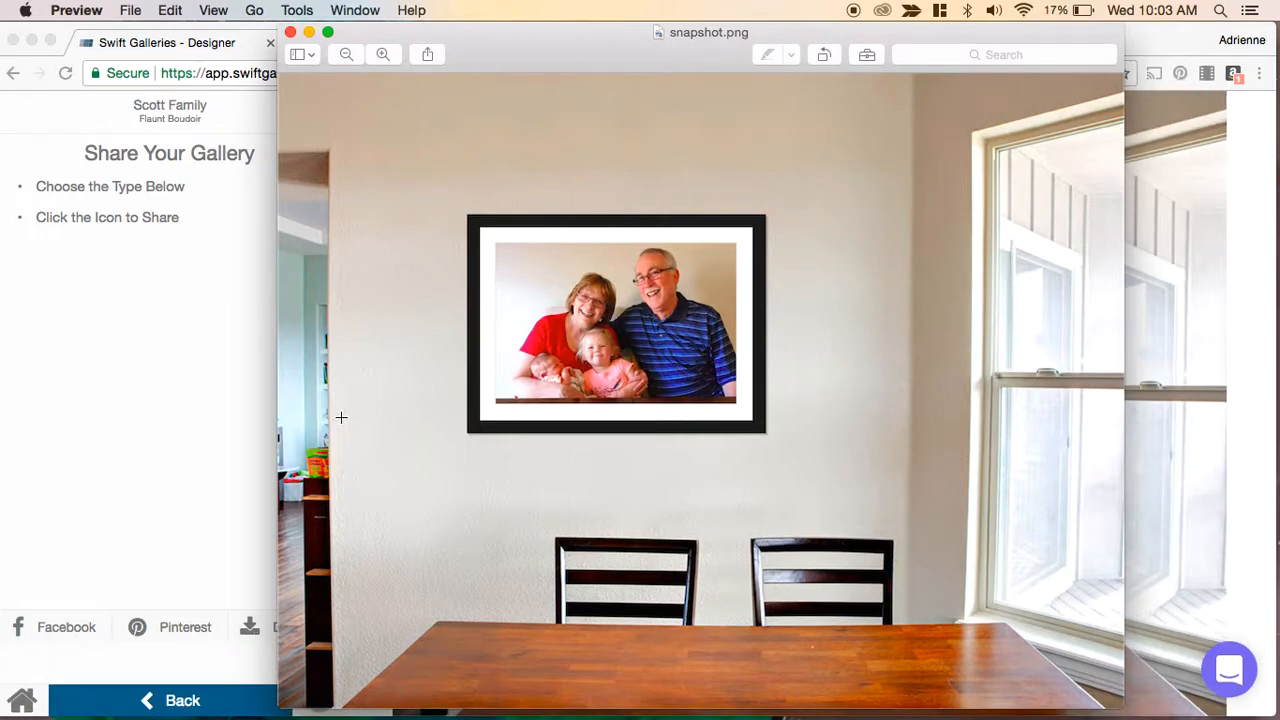
click(290, 33)
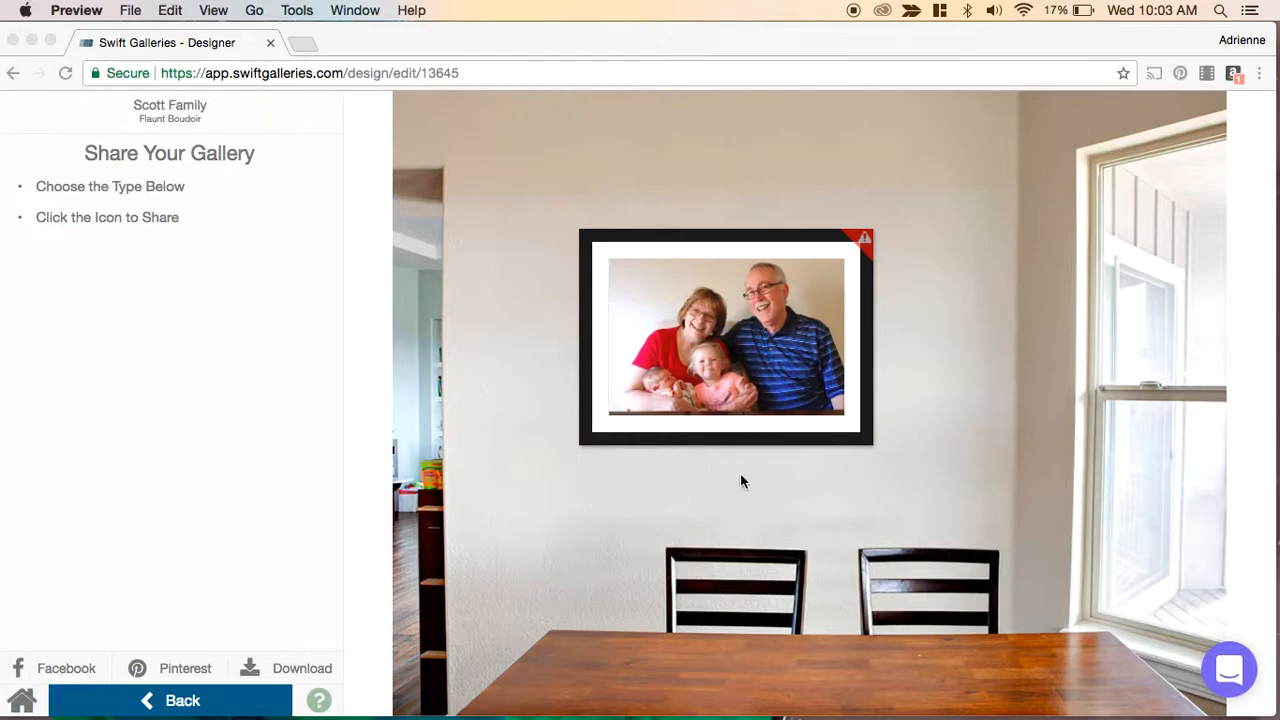
- Open the Swift Galleries conversations panel and close it again
click(1224, 674)
click(1224, 674)
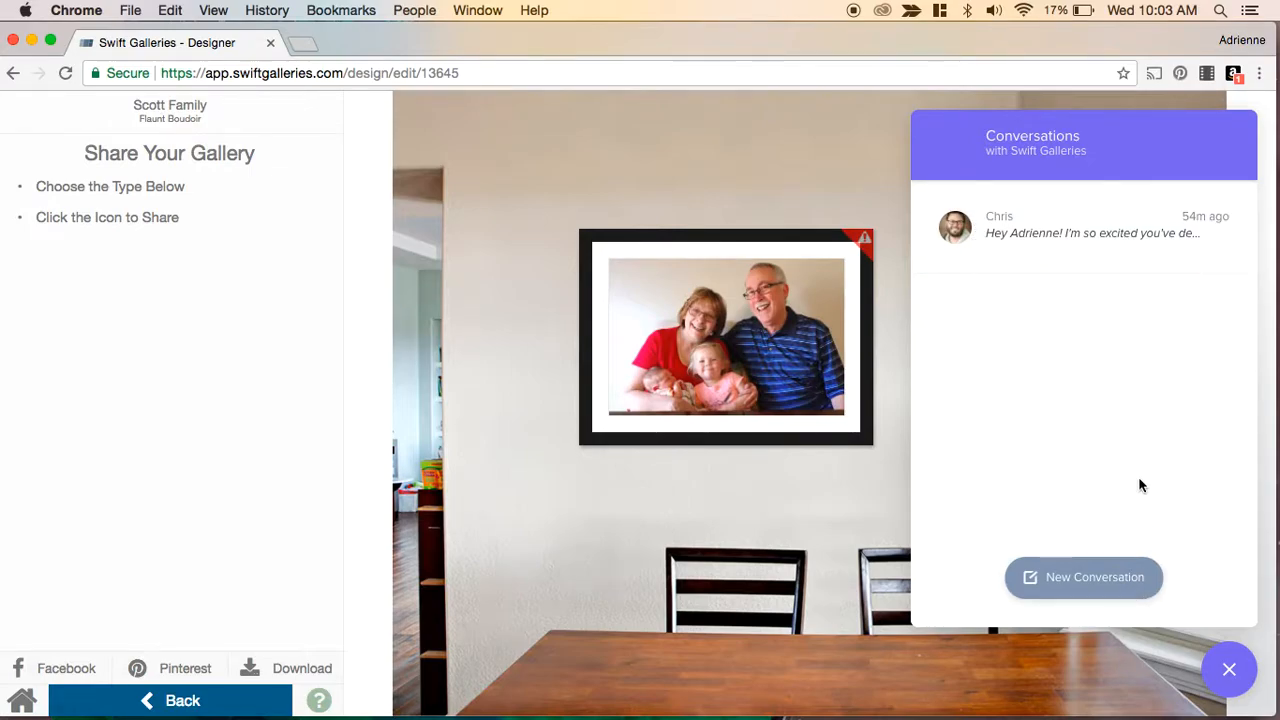
click(1230, 672)
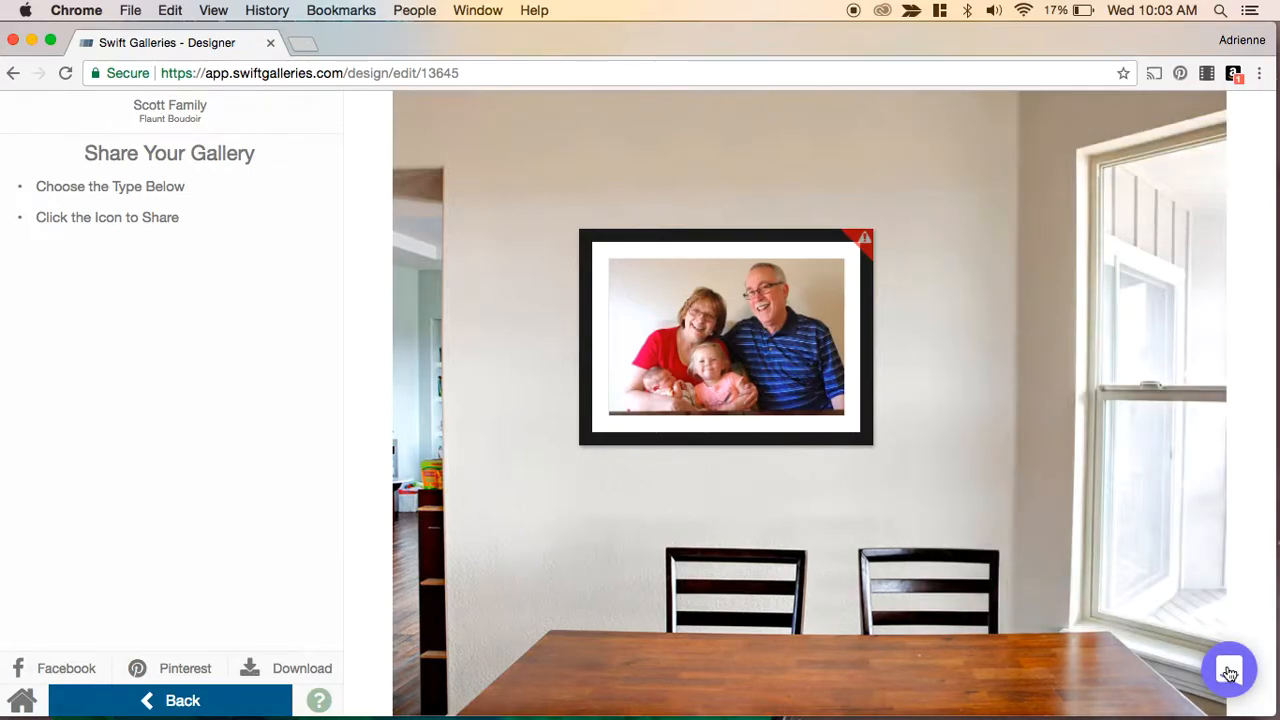
- Exit the Designer back to the Scott Family album's opportunities and dismiss the sales tip
click(162, 703)
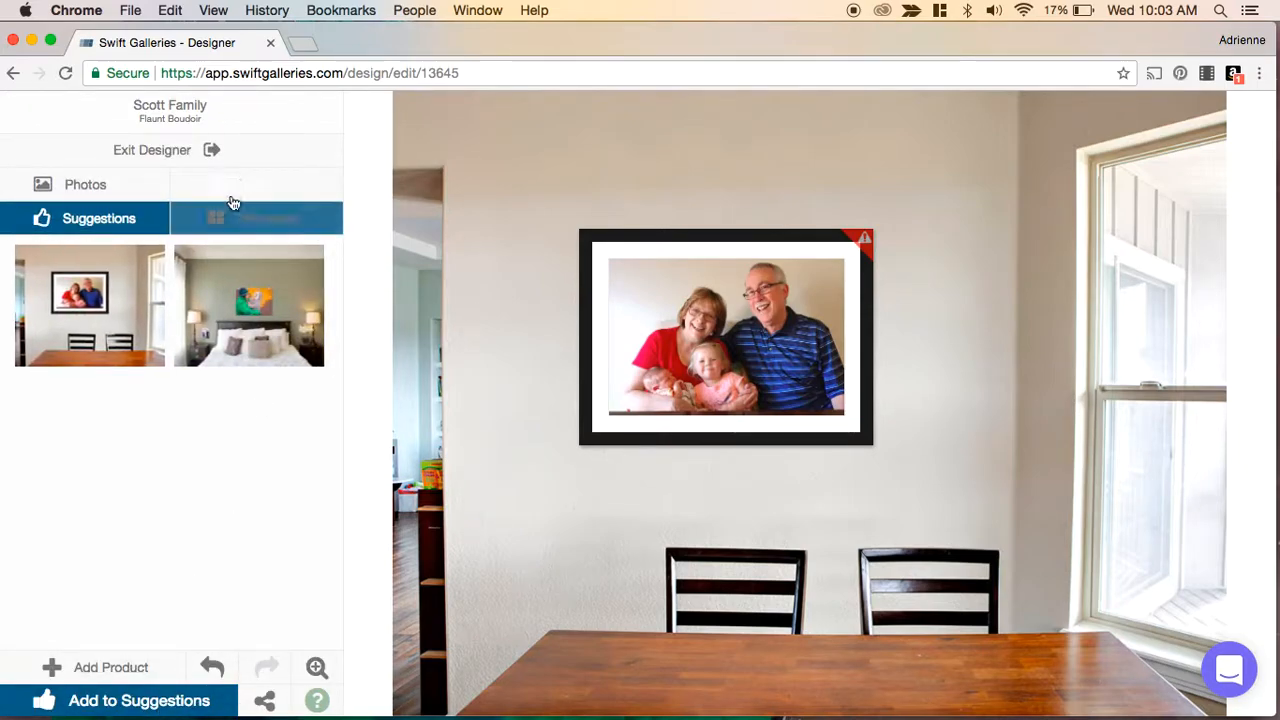
click(170, 160)
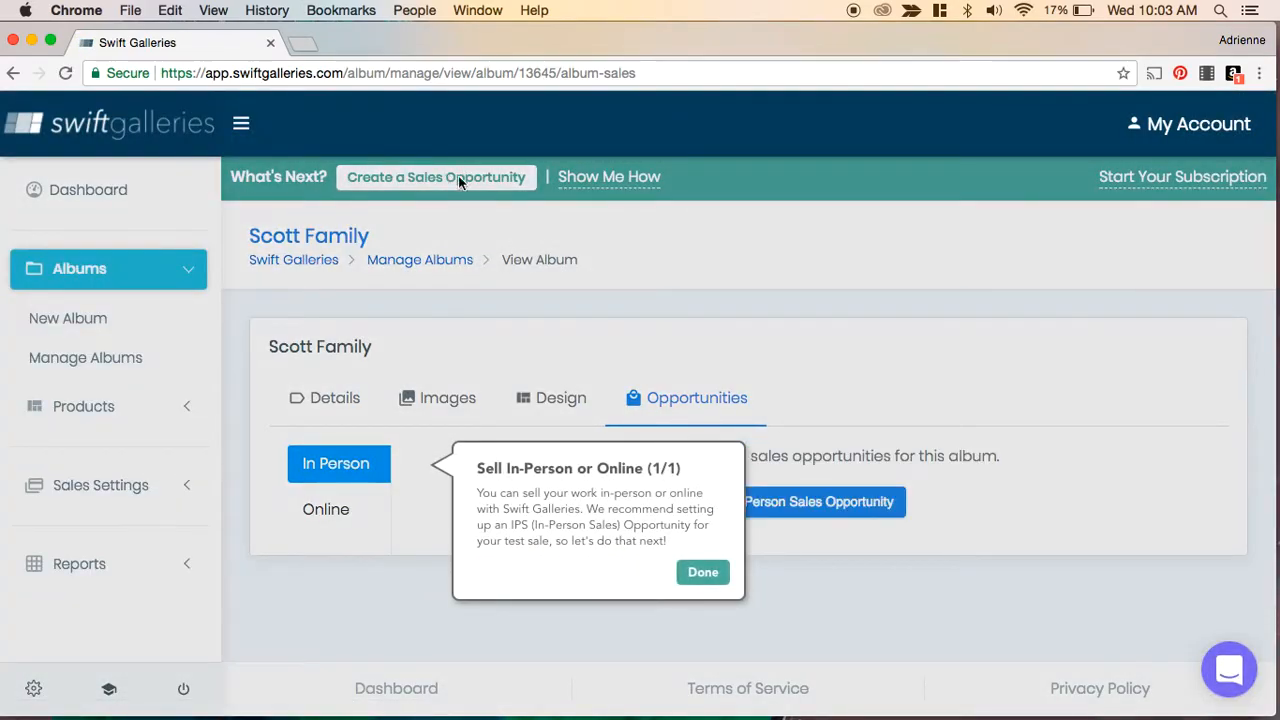
click(703, 572)
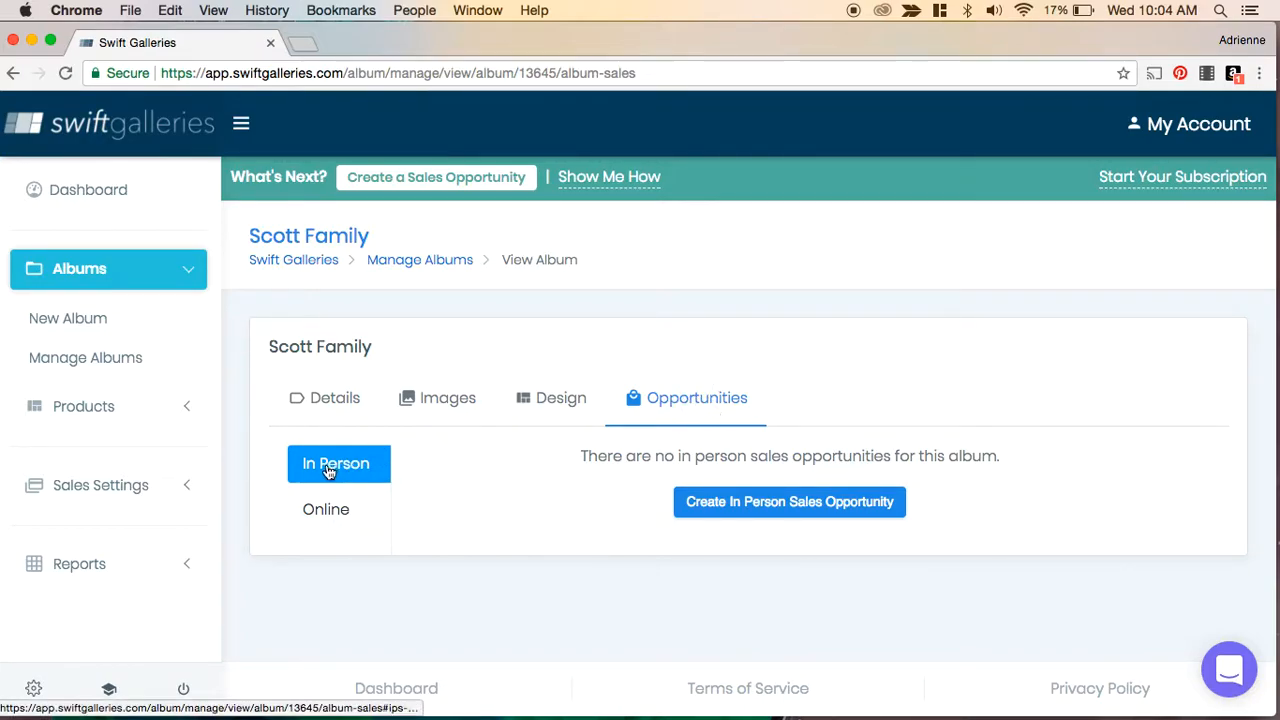
- Compare the online and in-person opportunity lists, then start creating an in-person sales opportunity
click(321, 510)
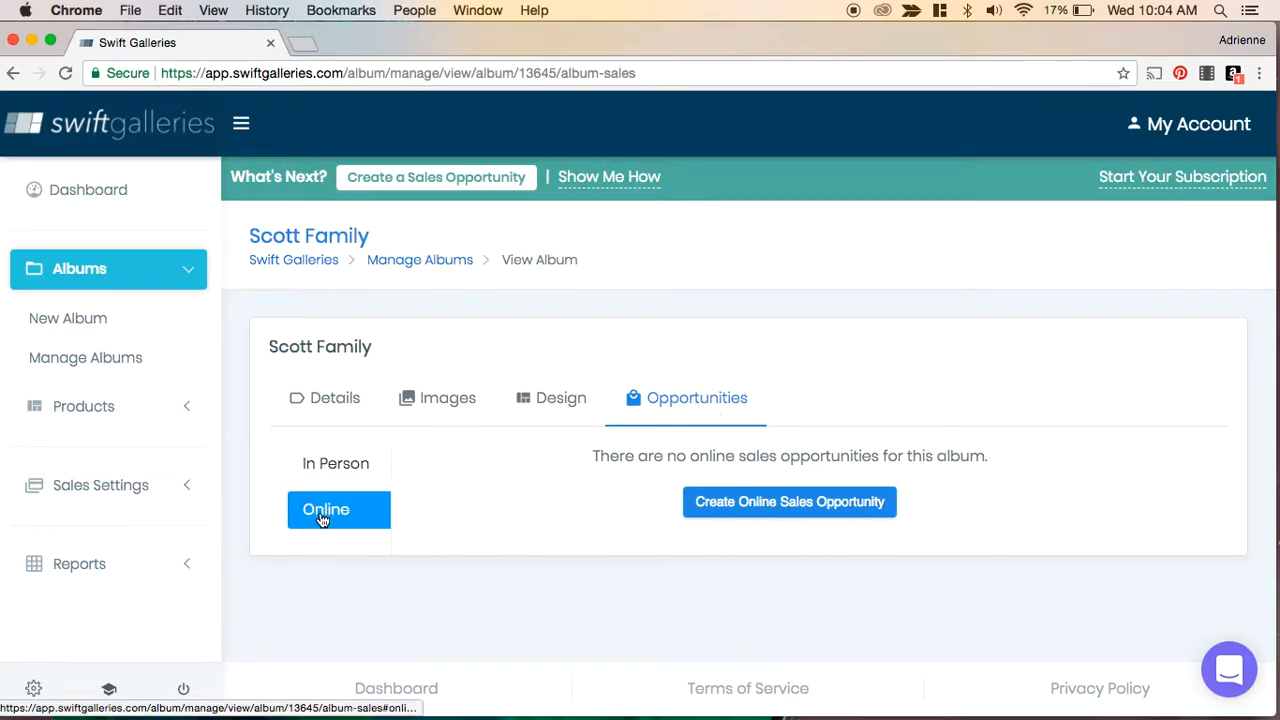
click(336, 466)
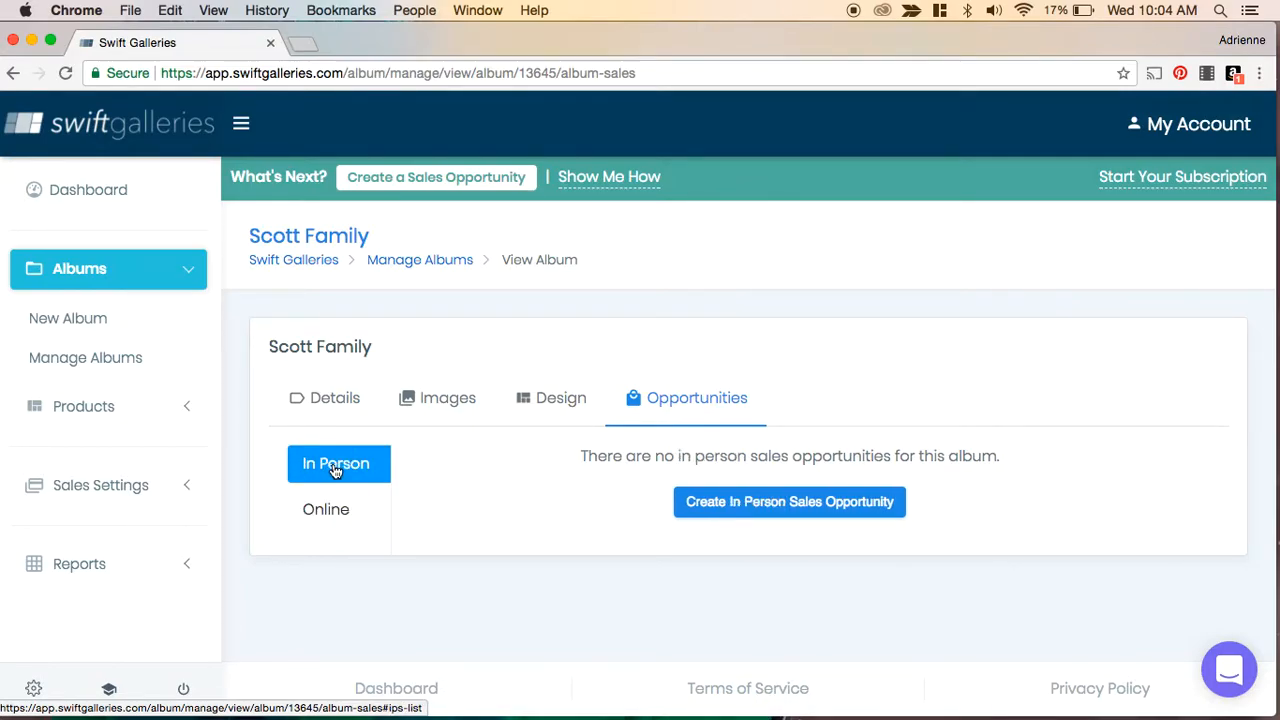
click(748, 502)
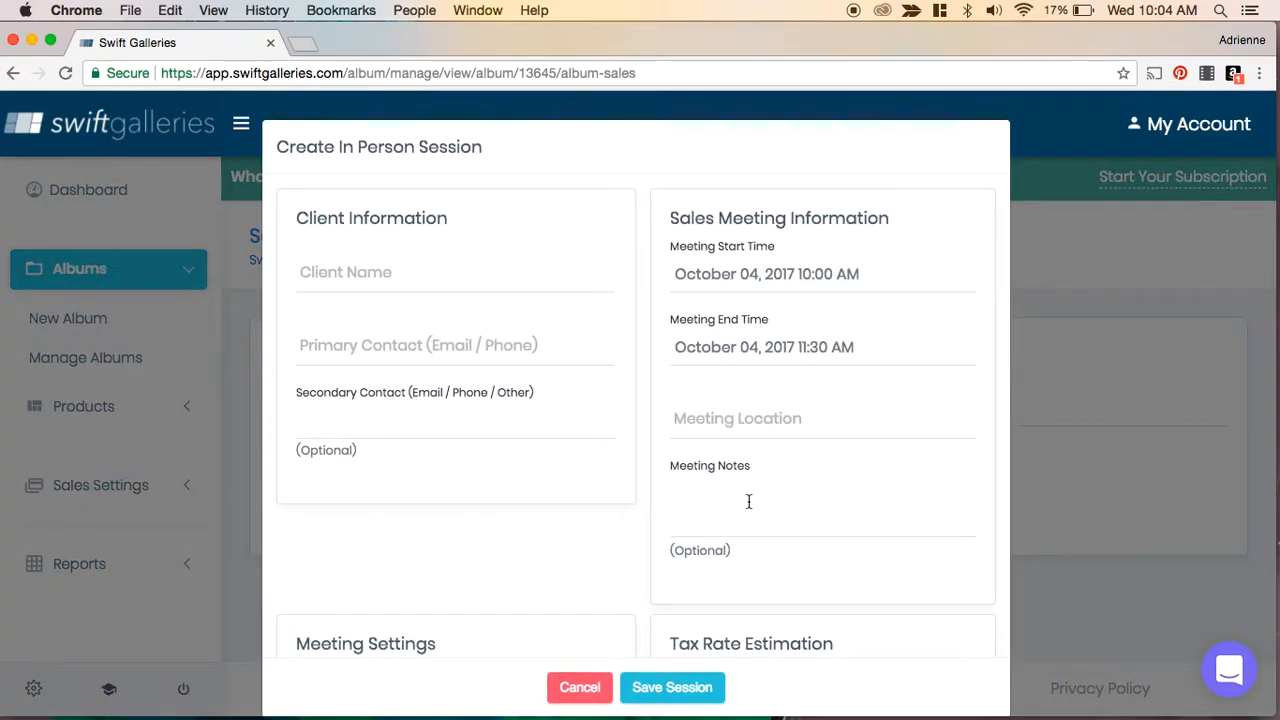
- Fill in the client's name, replace the primary contact with the studio e-mail address, and clear the secondary contact
click(384, 277)
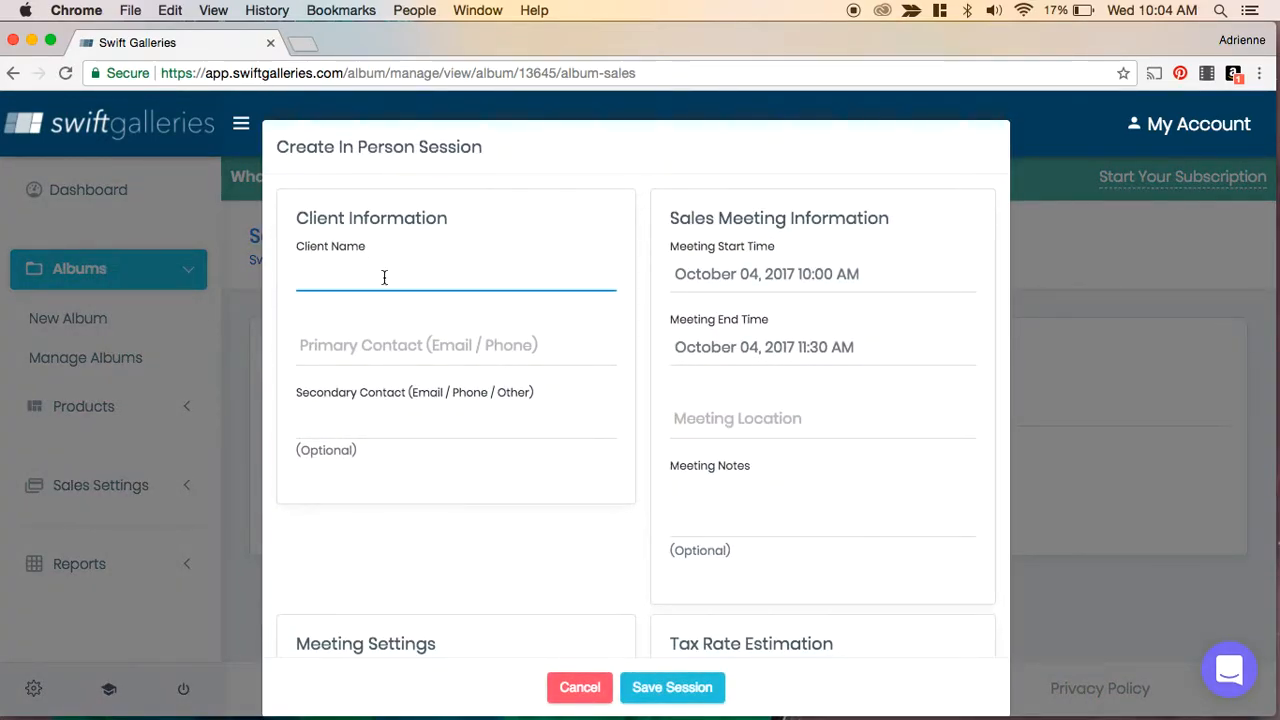
text(Adrienne)
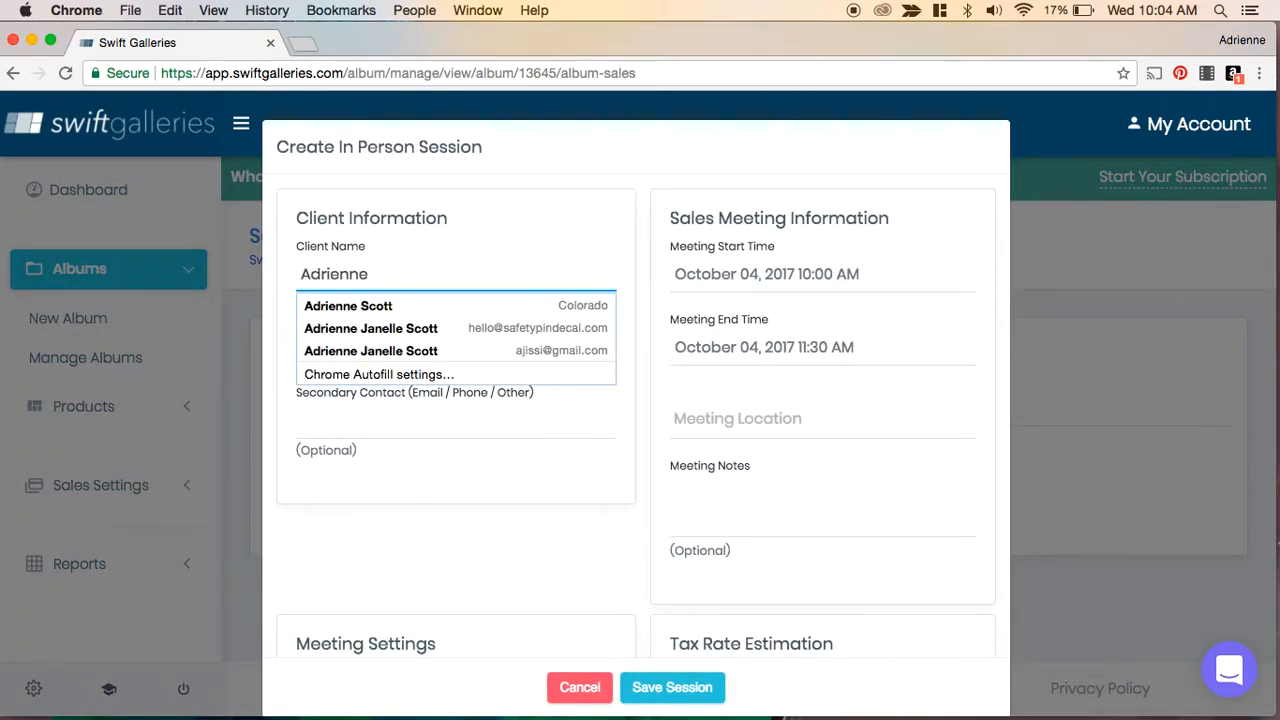
click(599, 306)
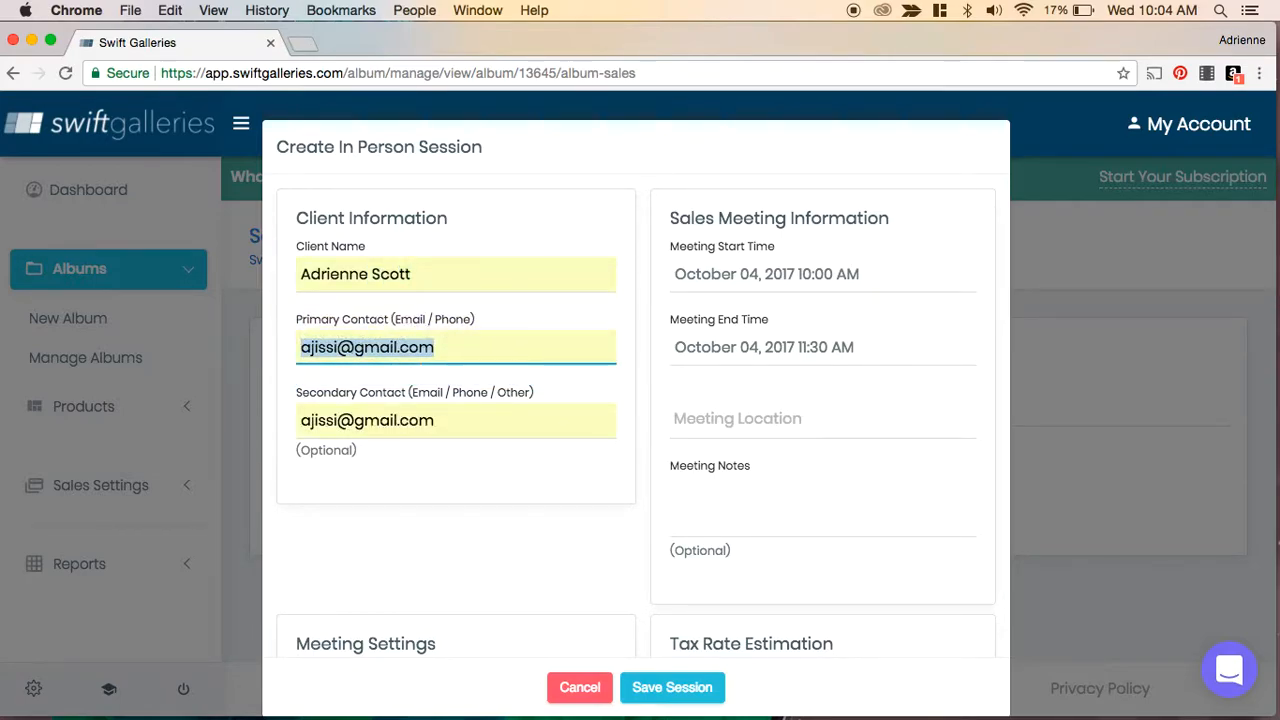
triple_click(477, 348)
key(Tab)
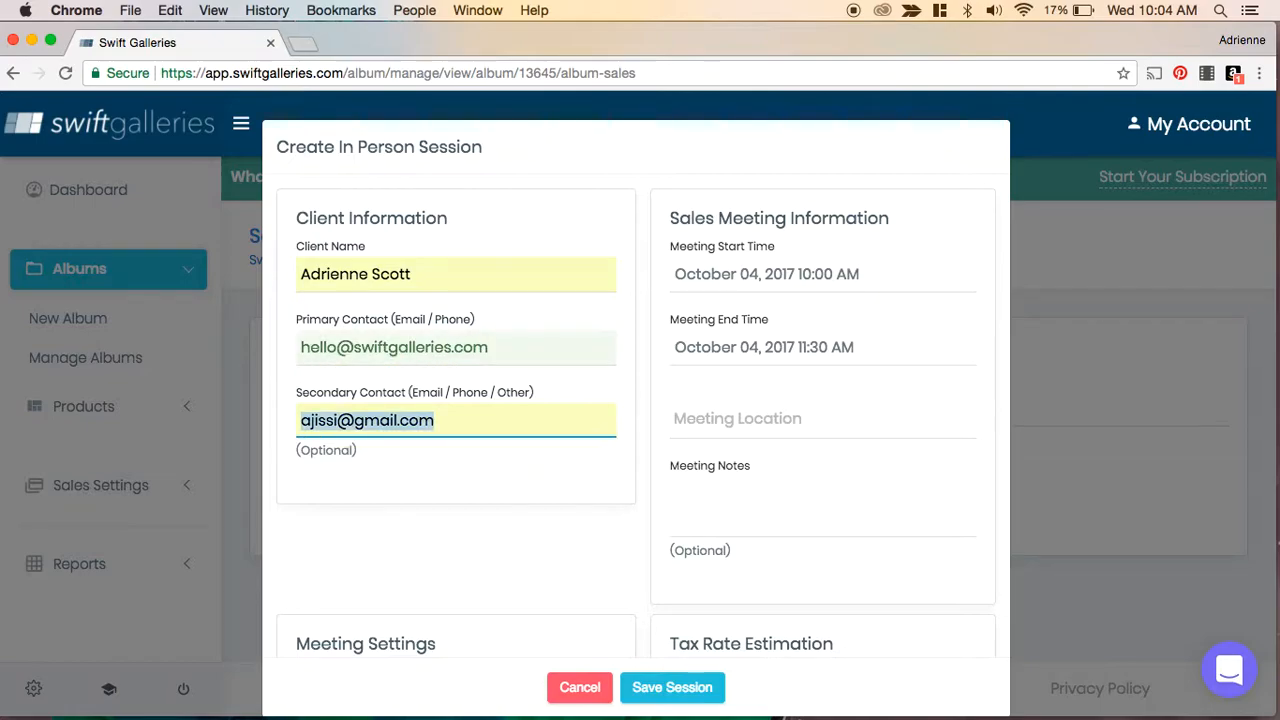
key(BackSpace)
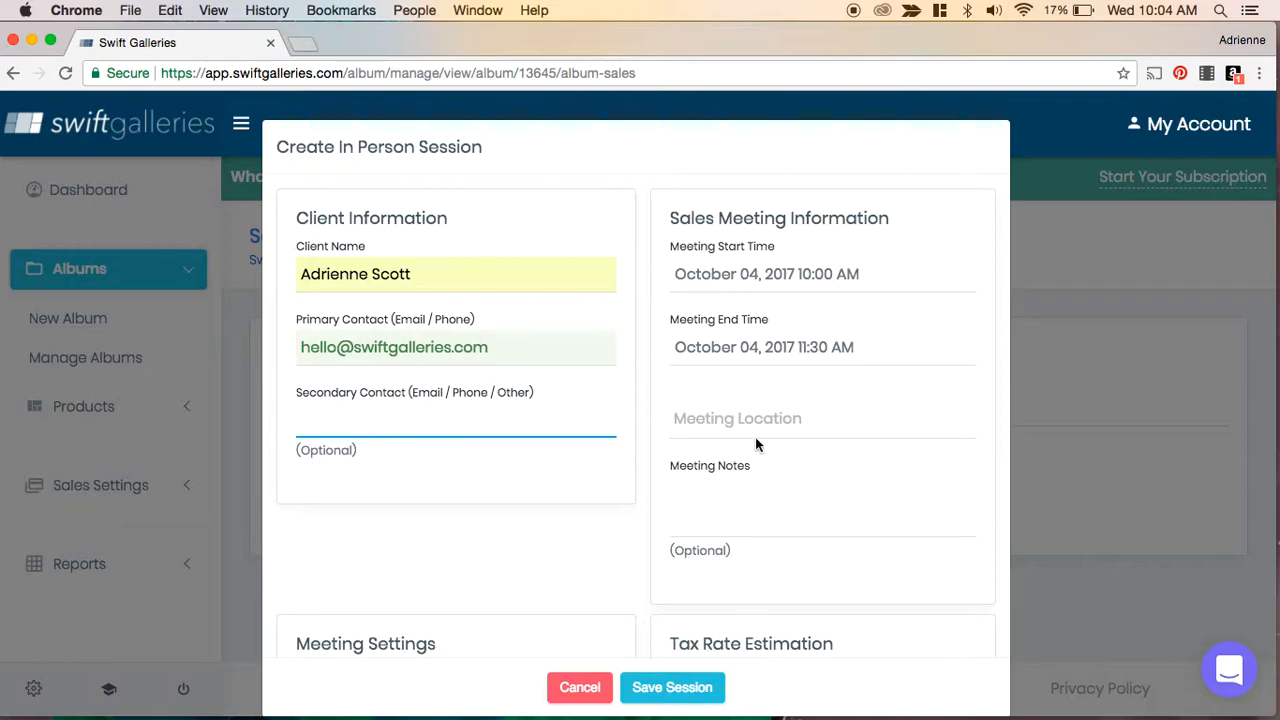
- Set the meeting location to Studio, keeping the proposed meeting start time
click(719, 422)
text(Studio)
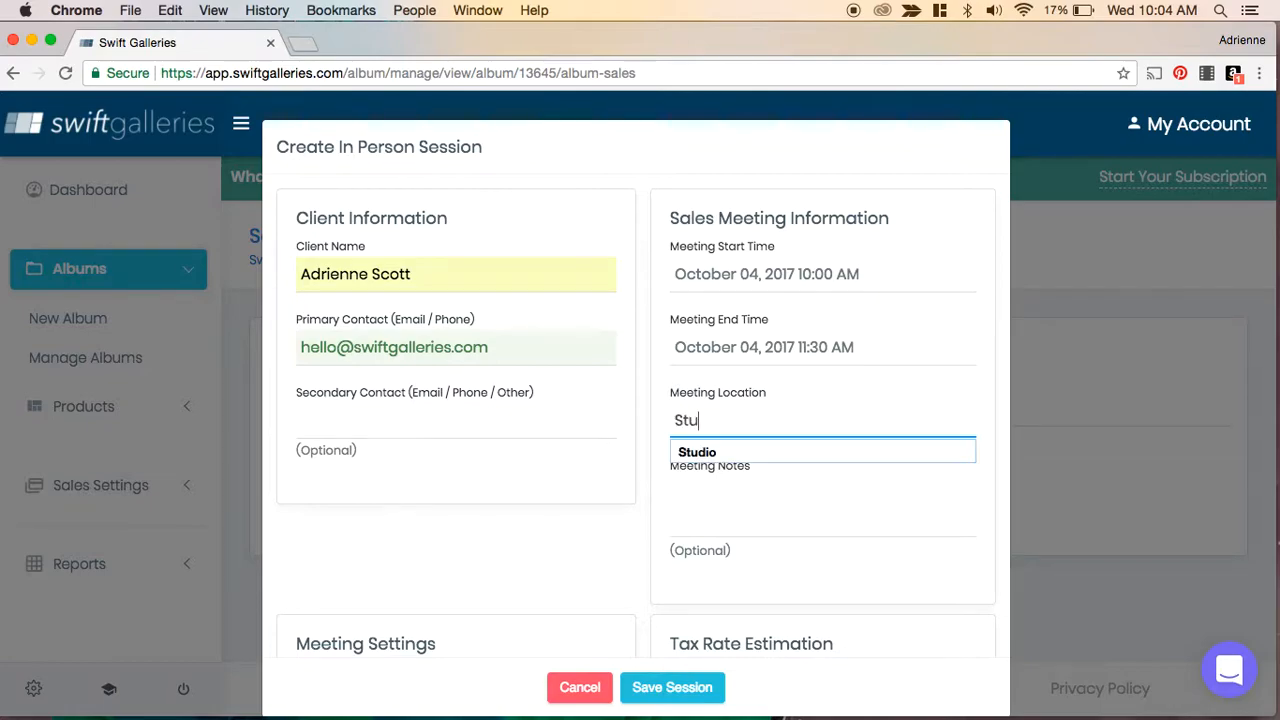
click(767, 274)
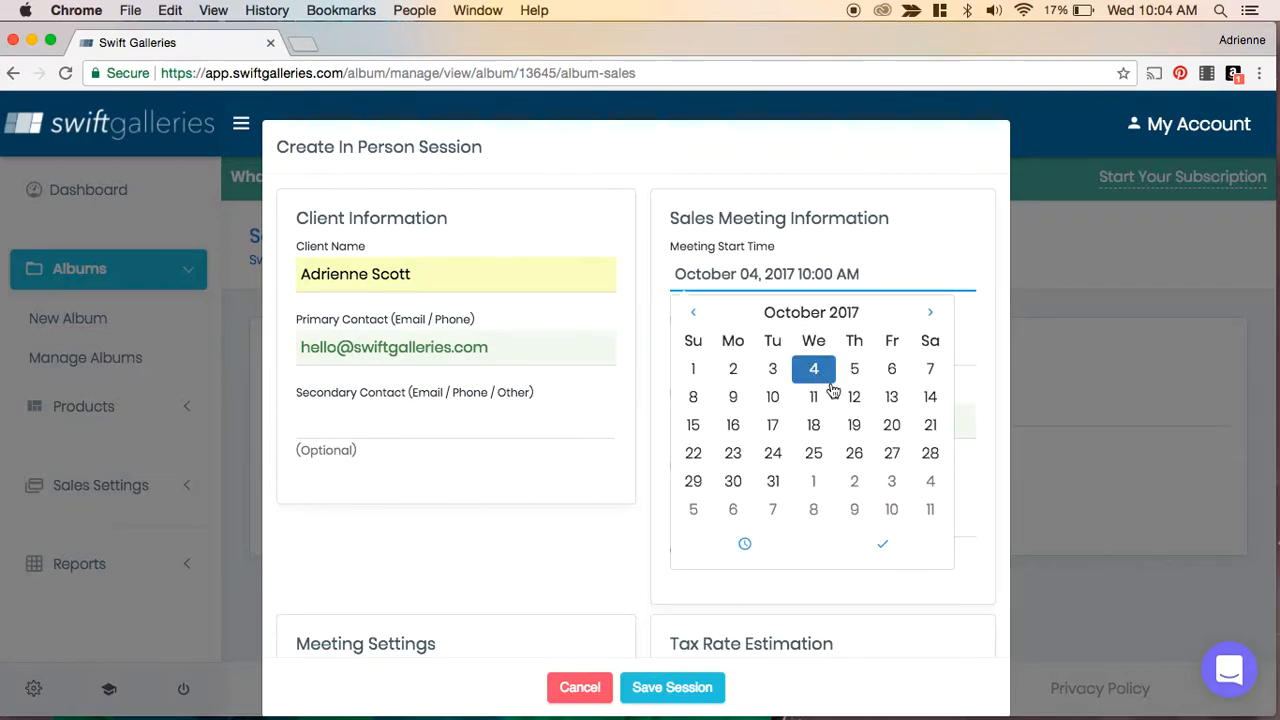
click(921, 200)
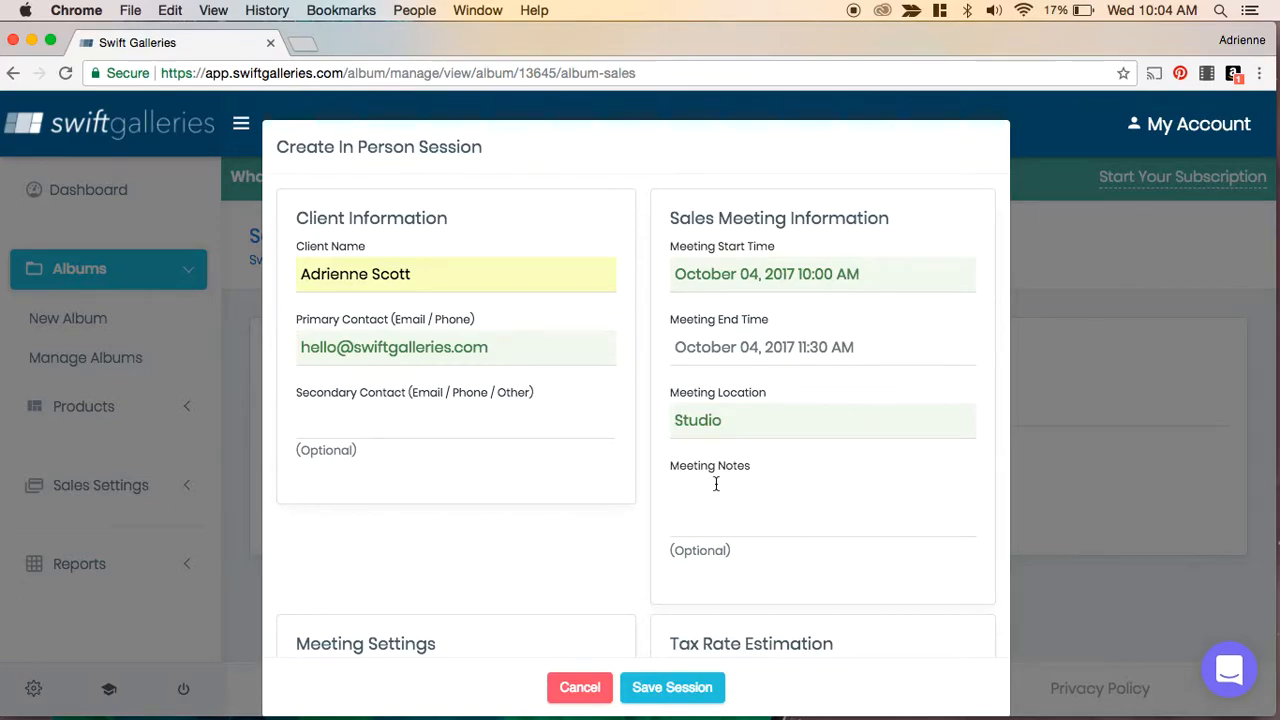
- Review the meeting settings and tax options further down the session form
scroll(714, 480, down, 6)
scroll(715, 483, down, 1)
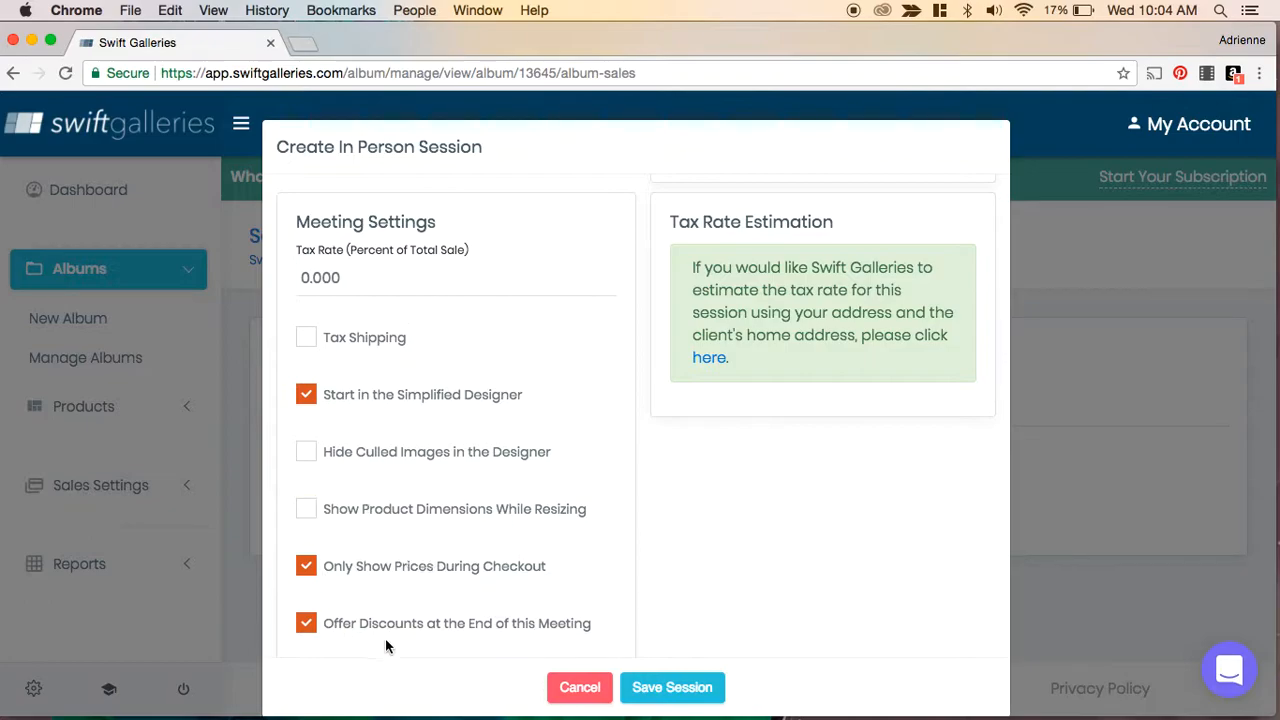
scroll(482, 496, down, 5)
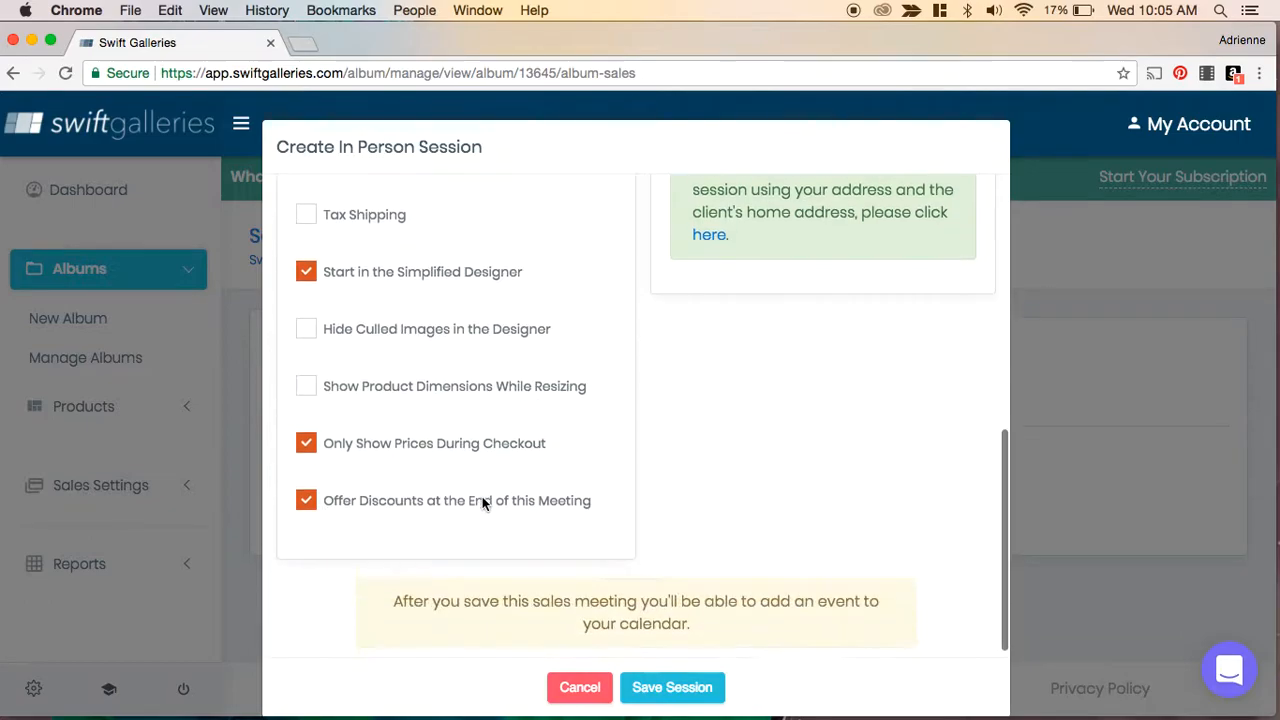
scroll(482, 496, up, 5)
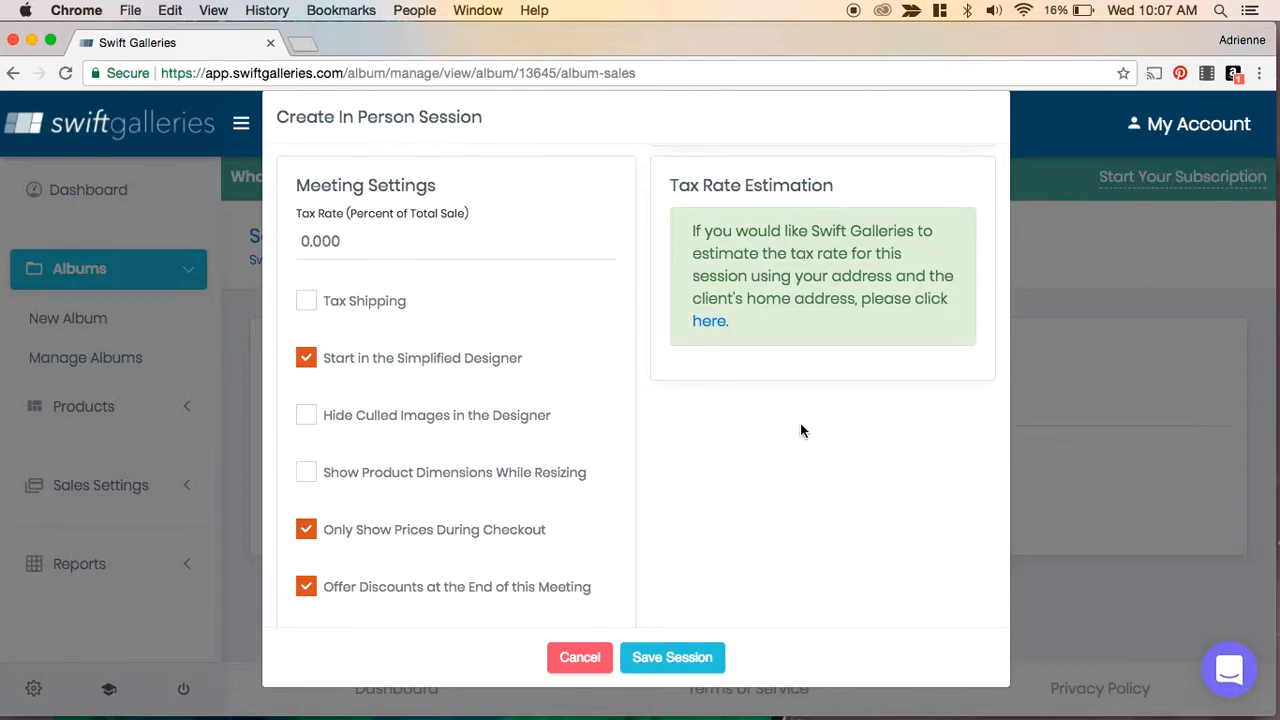
- Open the tax rate estimation address fields, then save the in-person sales session
click(708, 322)
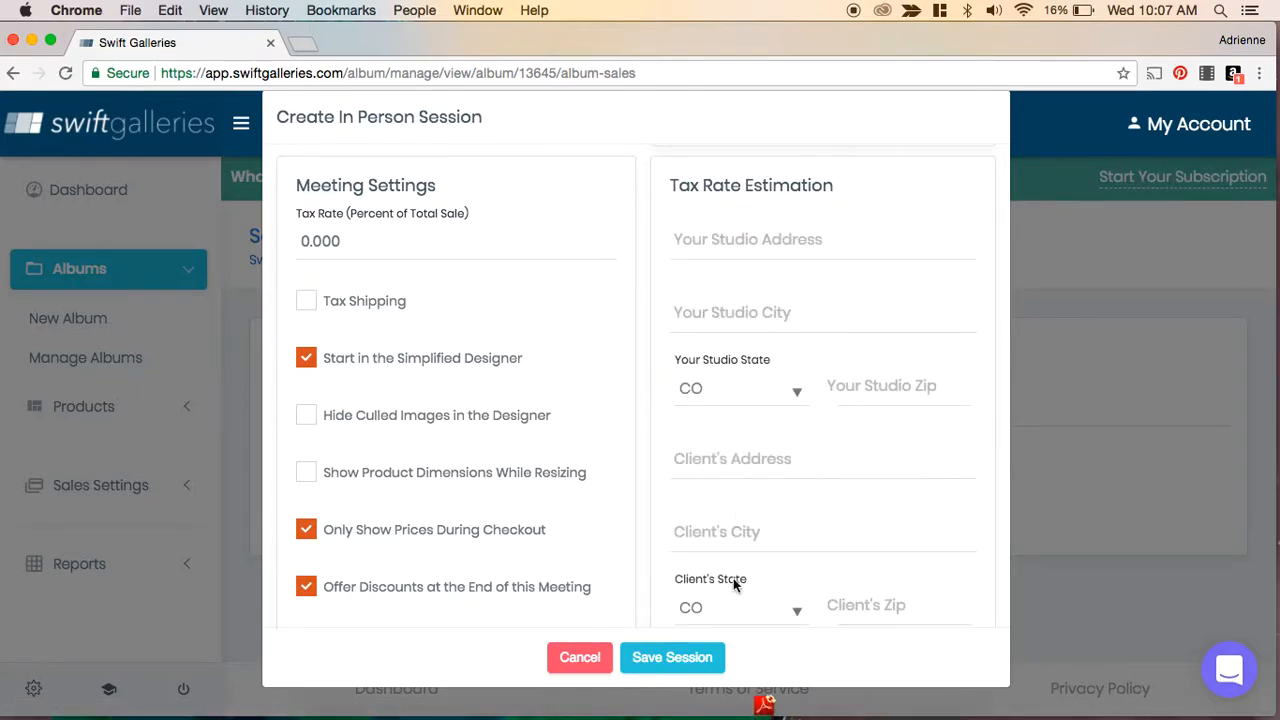
scroll(735, 580, down, 3)
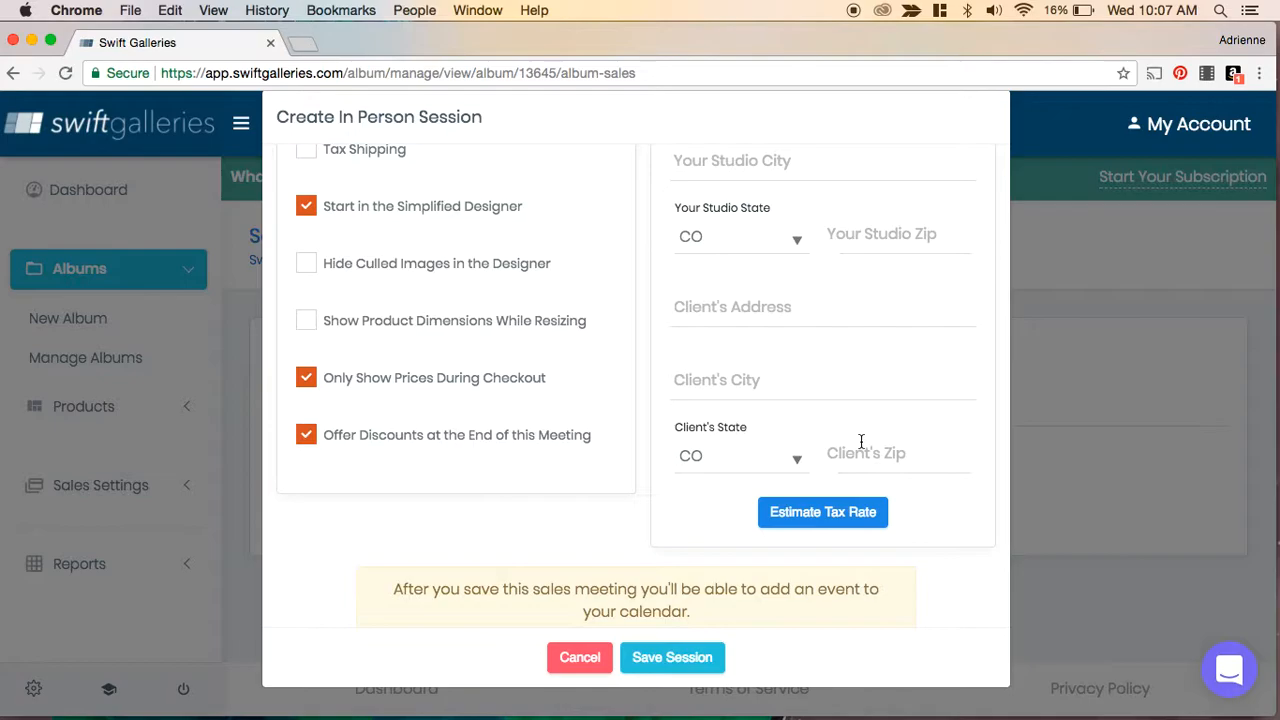
click(661, 660)
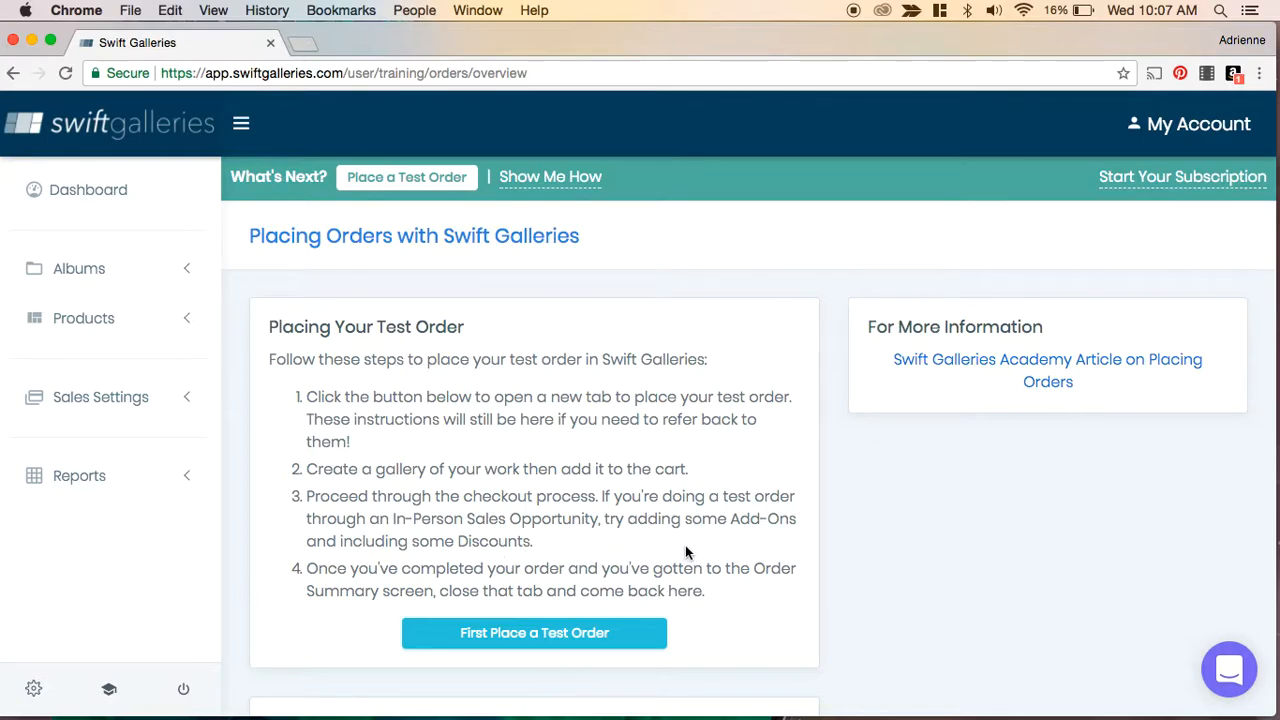
- Start placing a test order for the album and open its slideshow in full screen
click(515, 646)
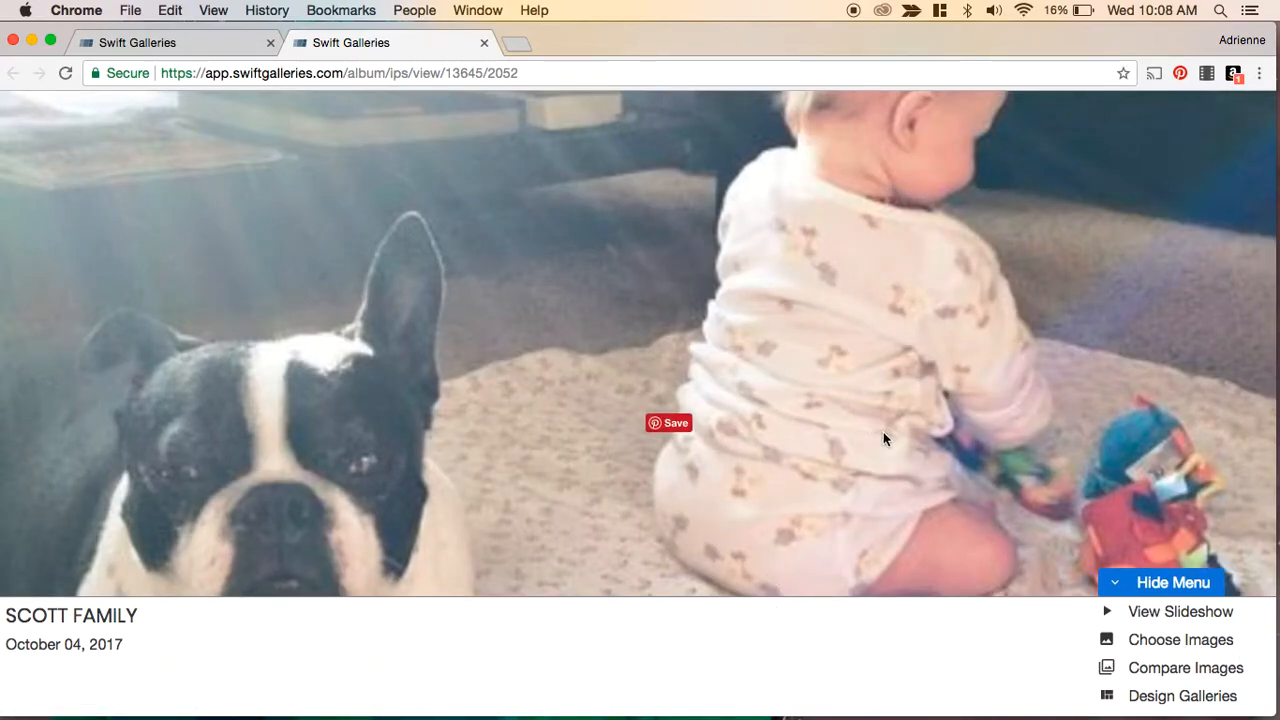
click(1158, 616)
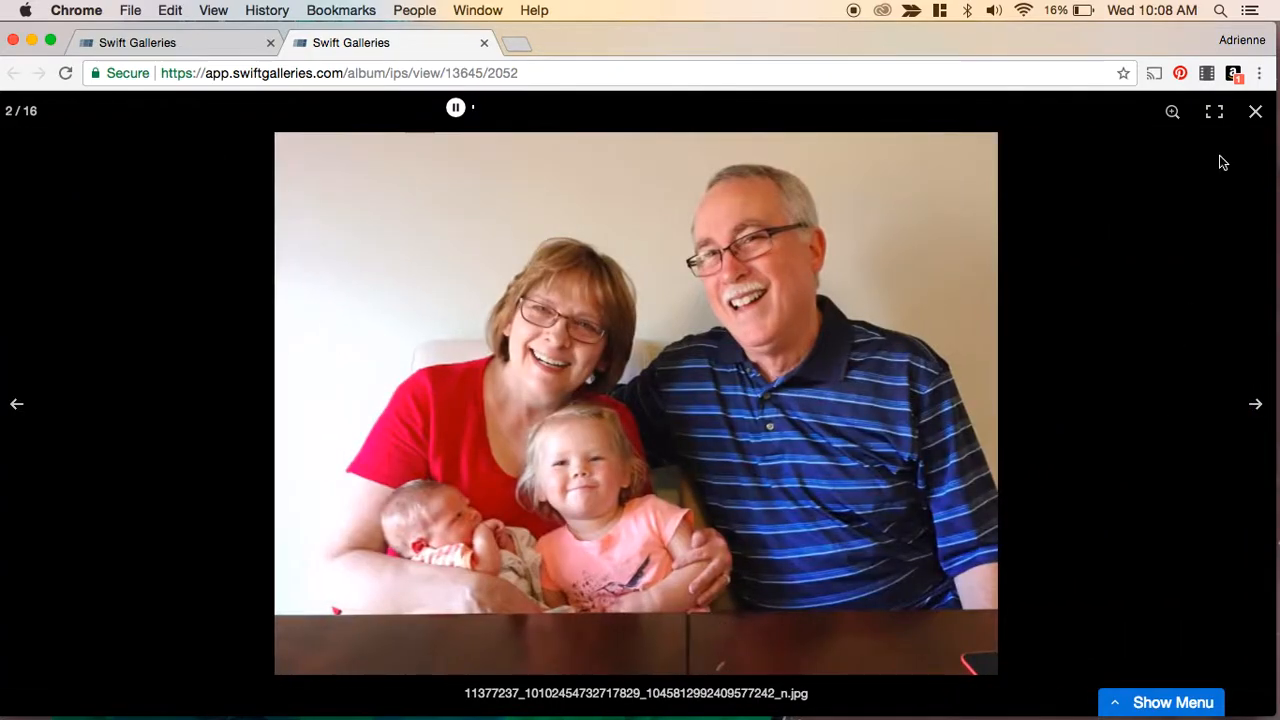
click(1213, 114)
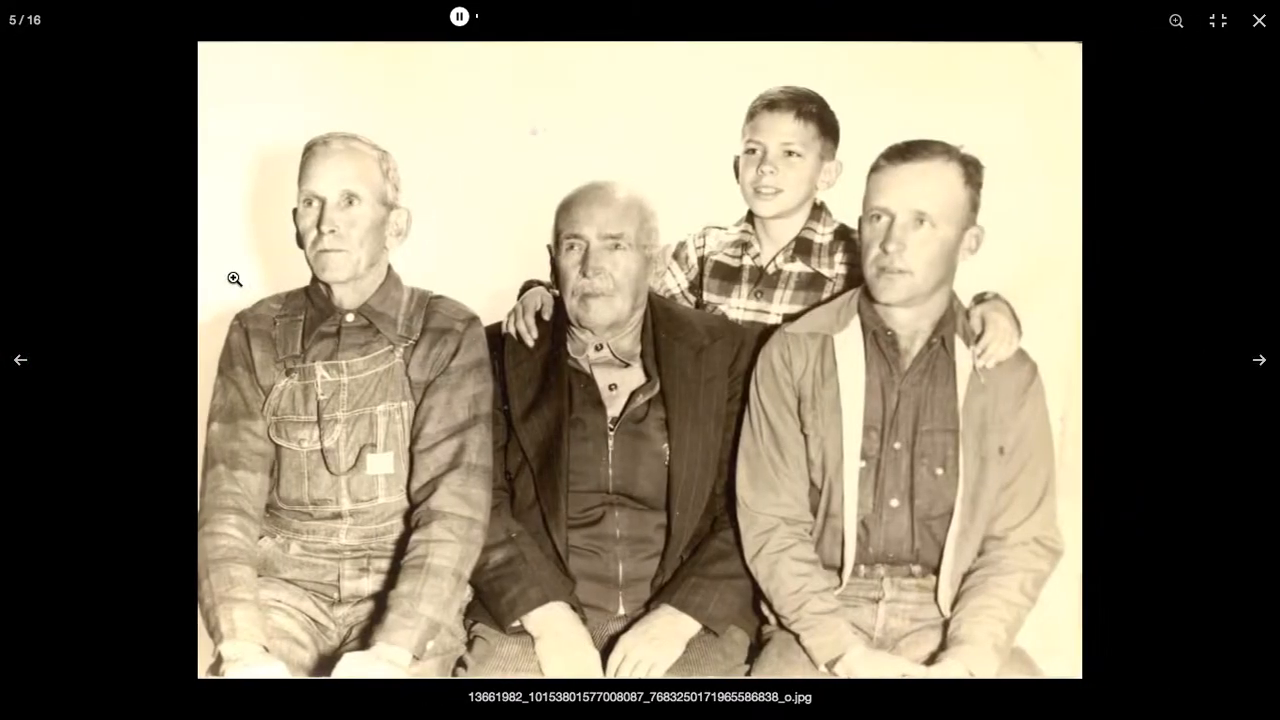
- Step through all 16 photos of the full-screen slideshow and close it
key(Right)
key(Right)
key(Right)
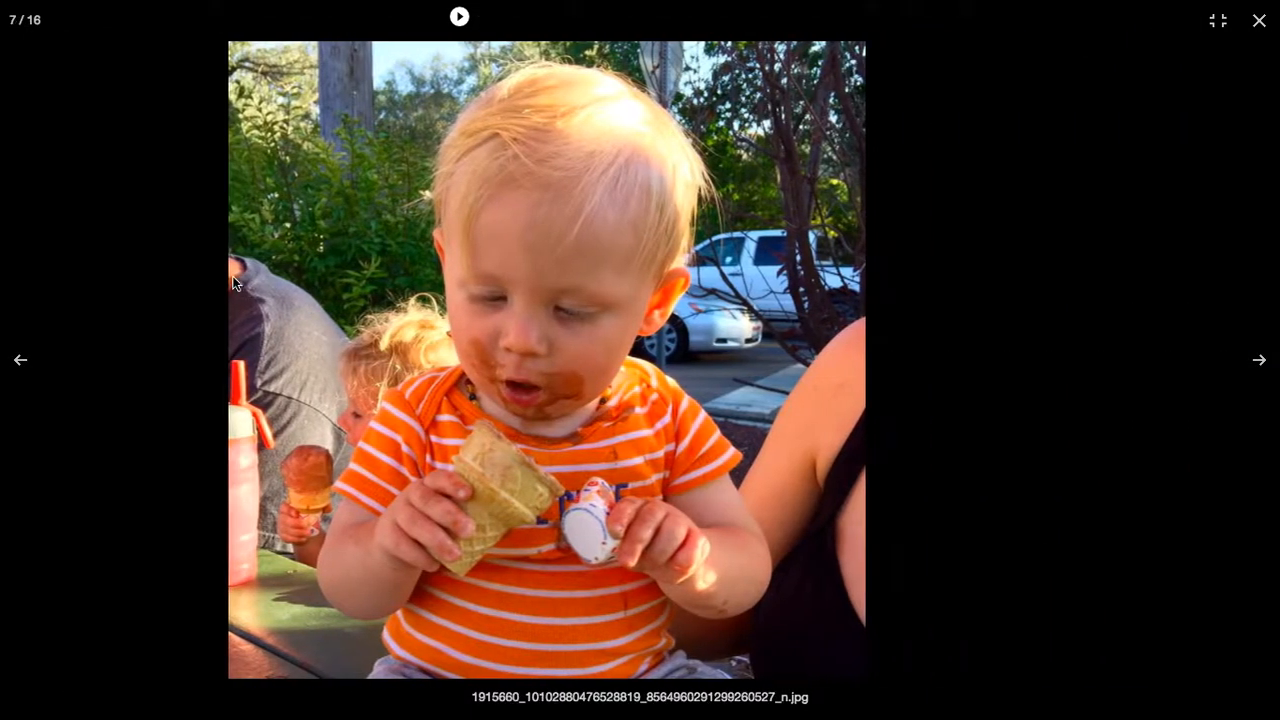
key(Right)
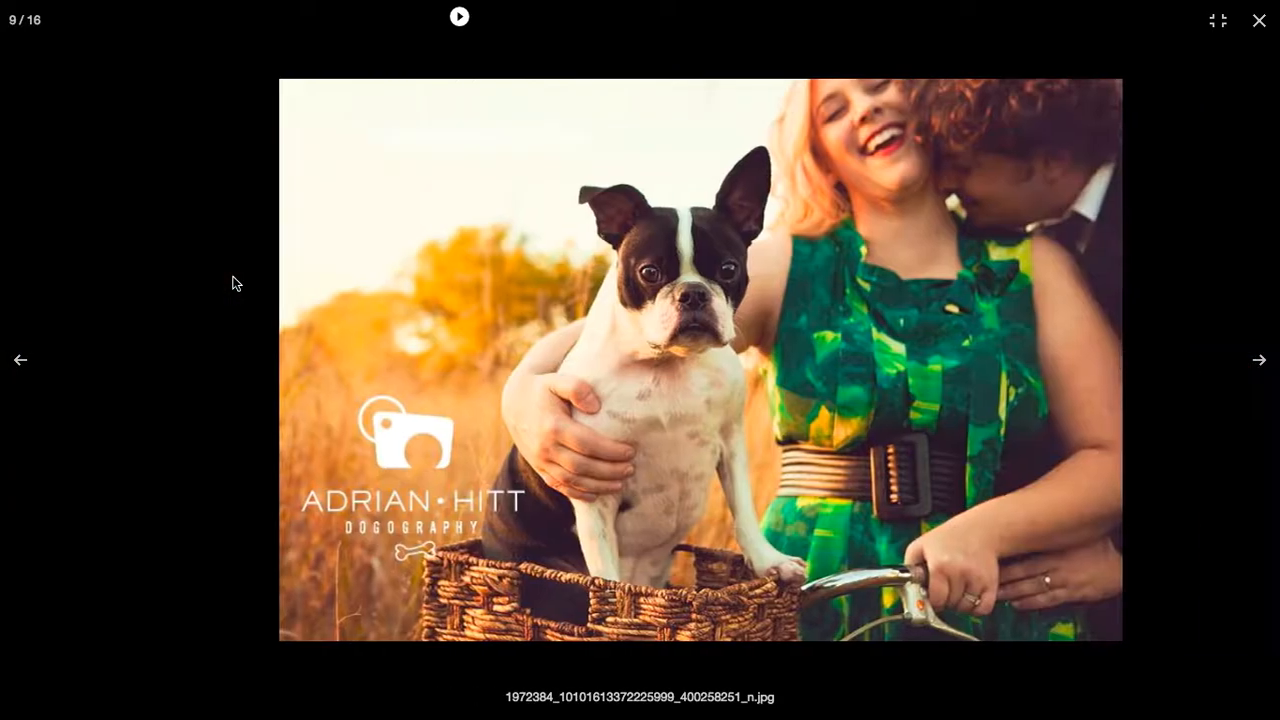
key(Right)
key(Right)
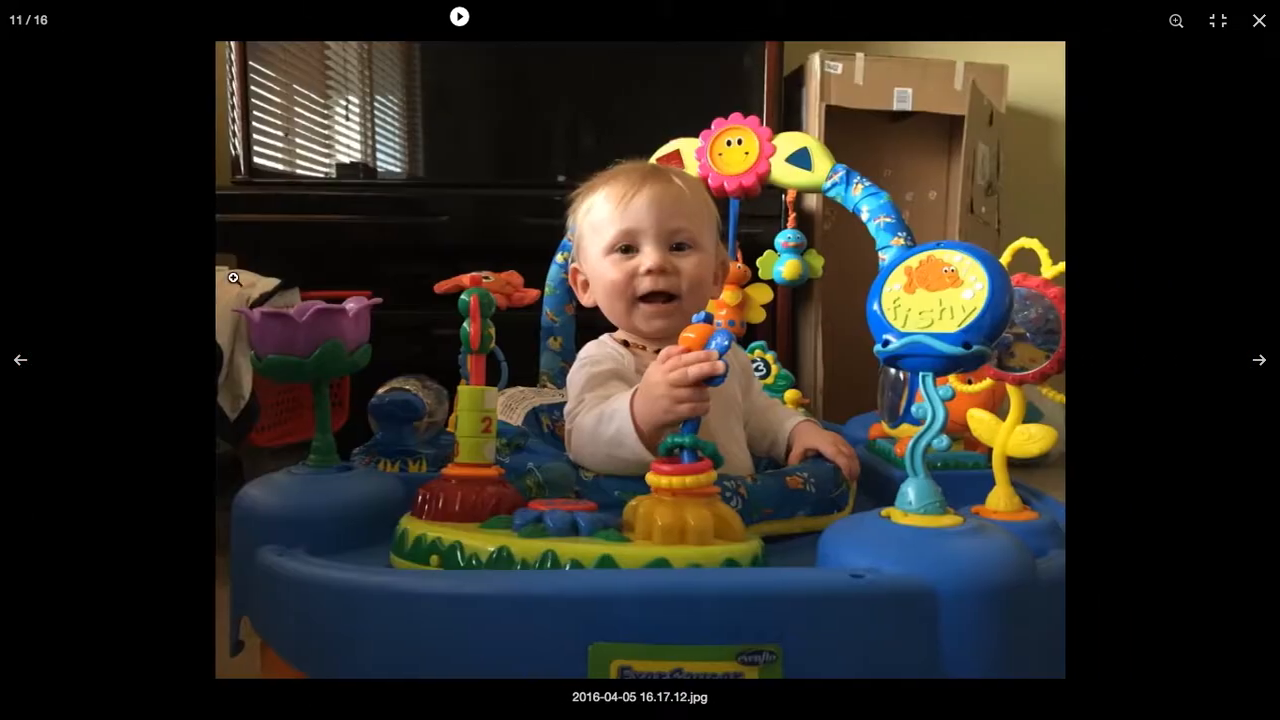
key(Right)
key(Right)
key(Right)
key(Right)
key(Right)
key(Right)
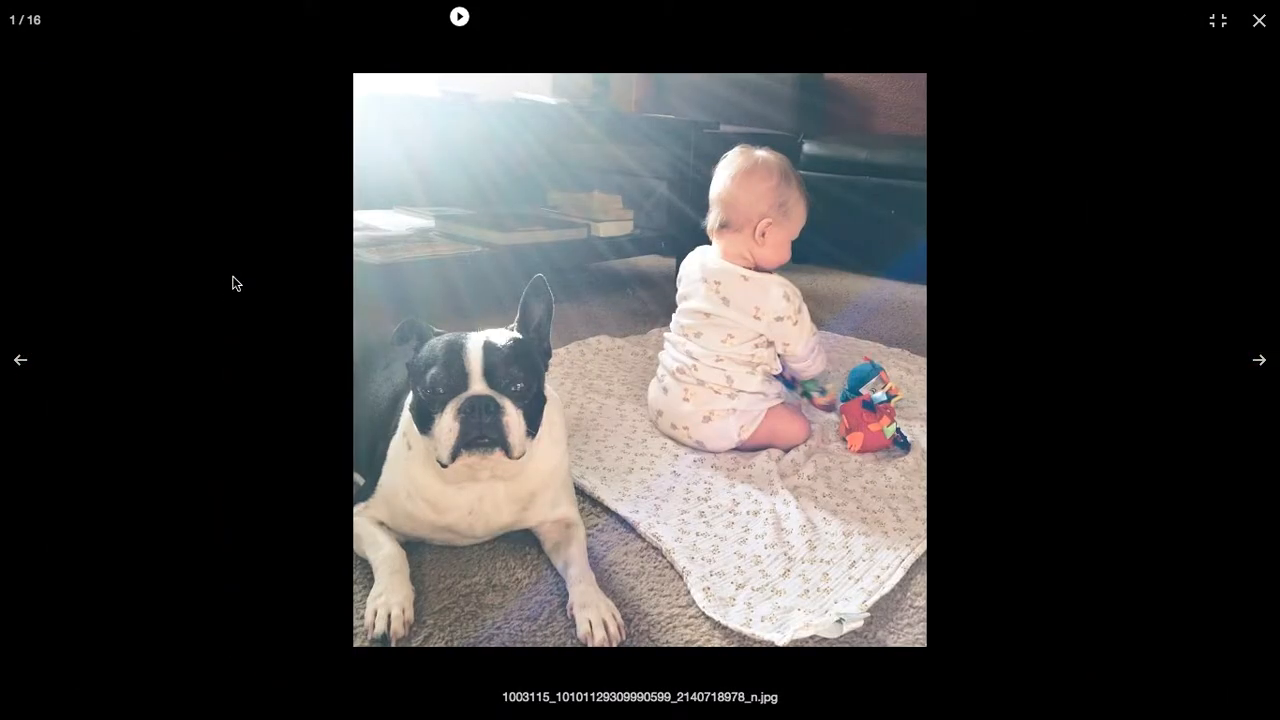
click(1260, 26)
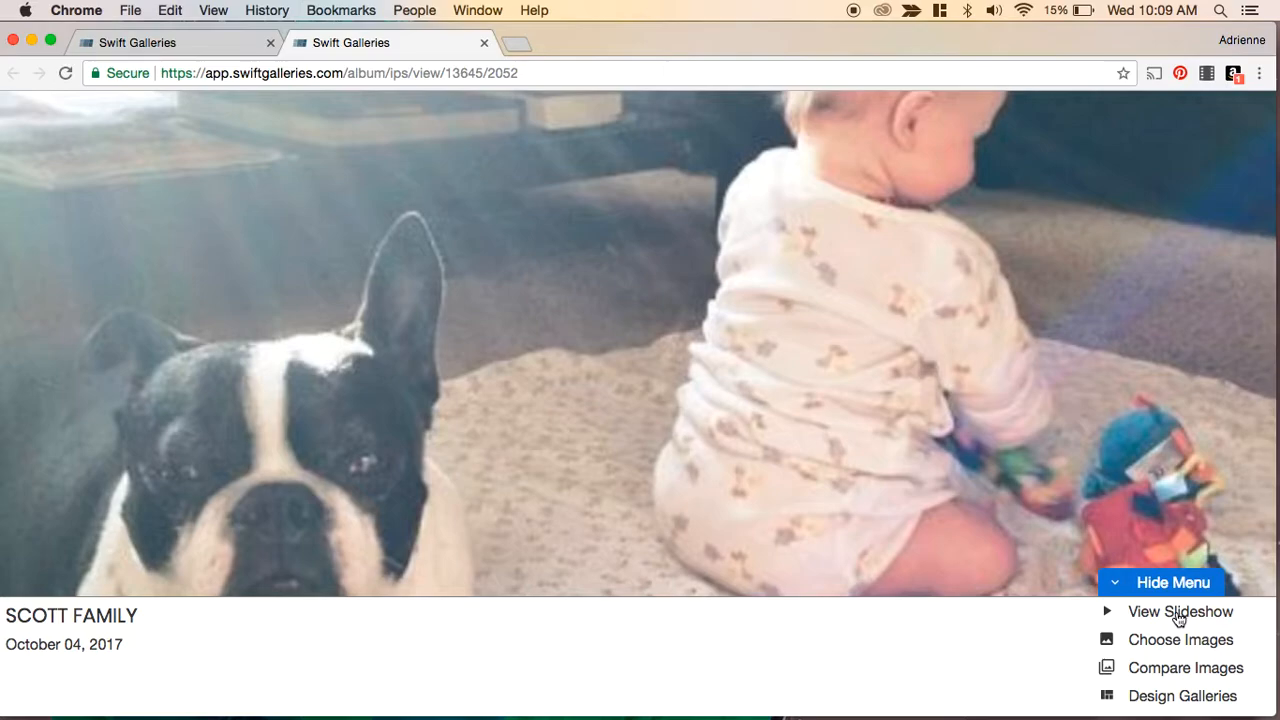
- Switch to choosing images and mark the dog-and-baby photo, the meme and the vintage family photo as No
click(1143, 640)
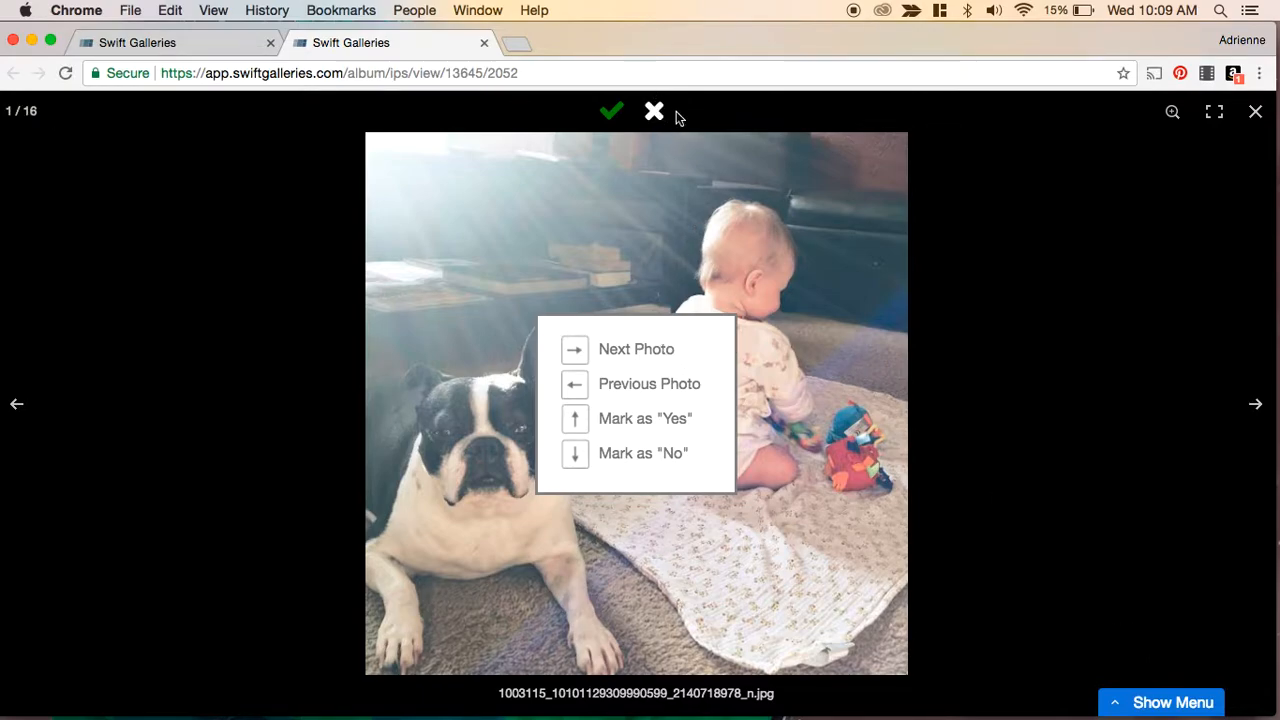
click(609, 114)
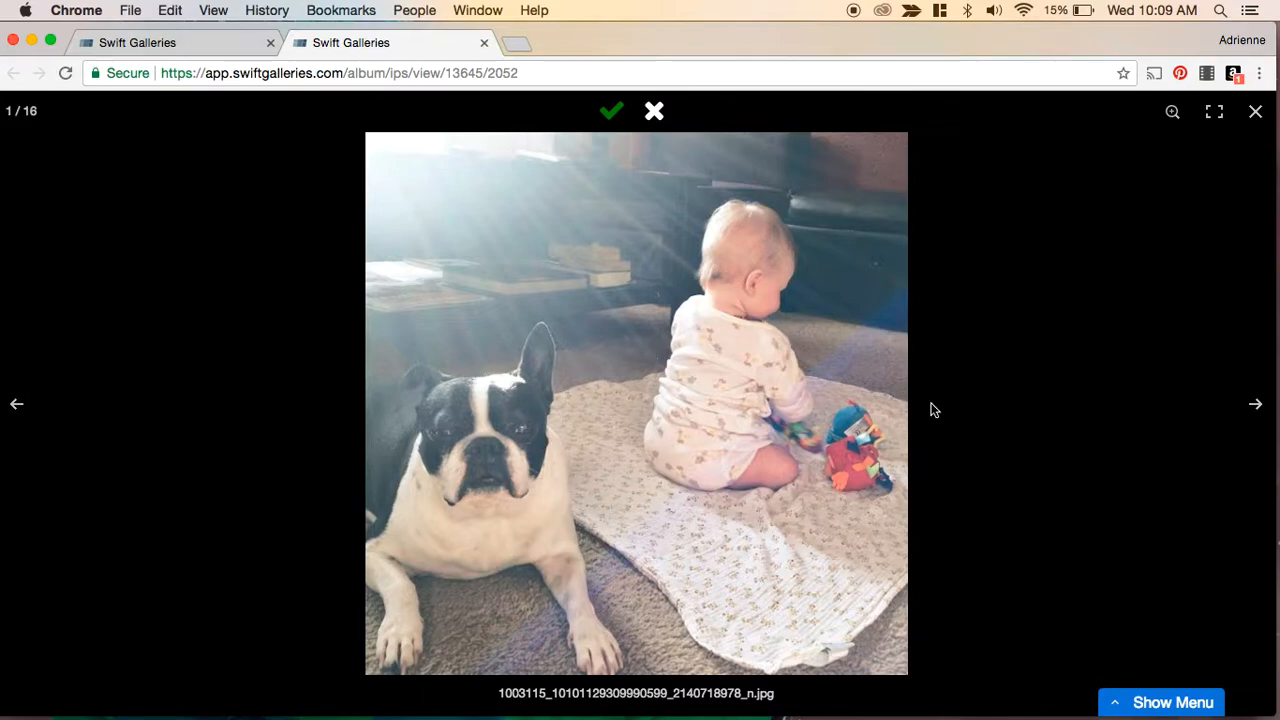
key(n)
key(Right)
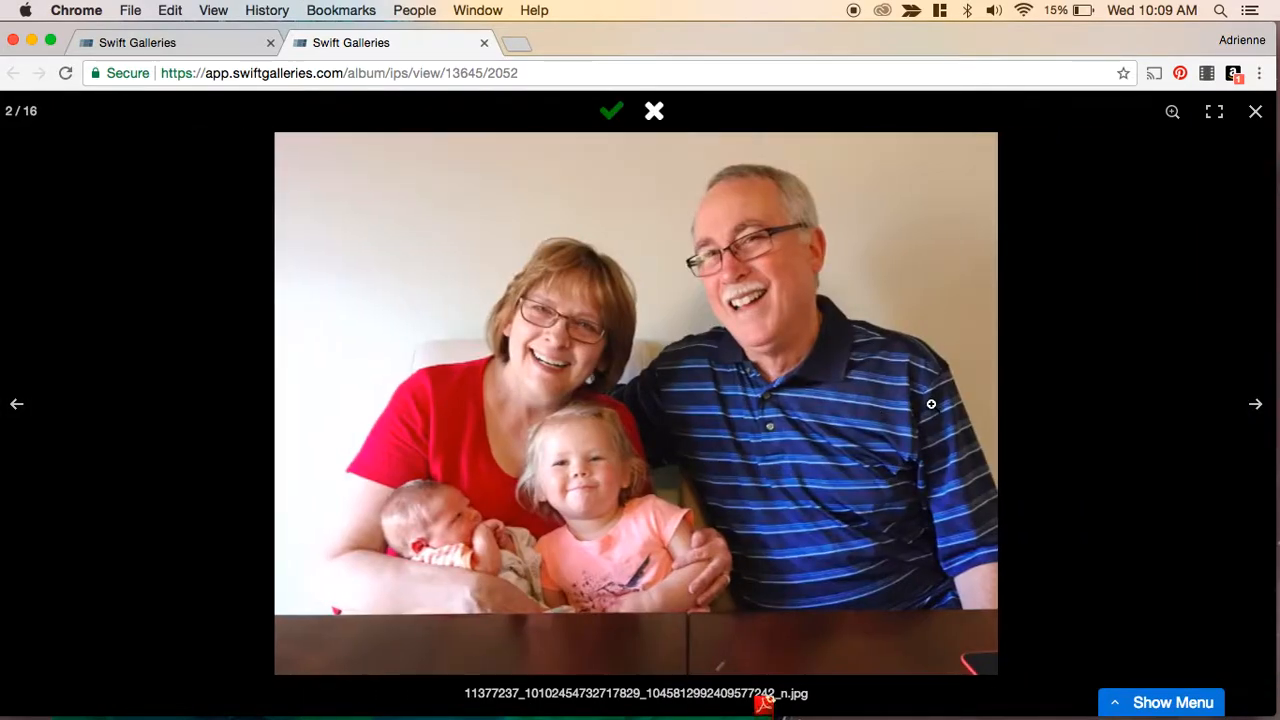
key(Right)
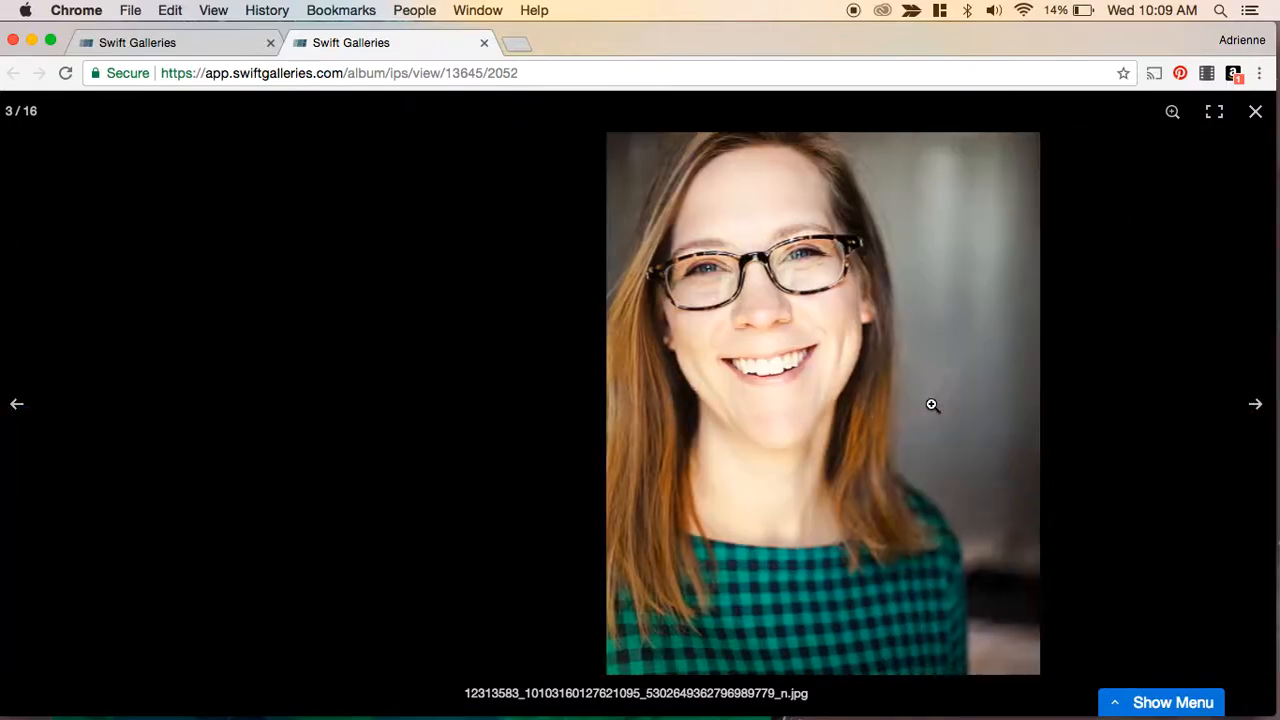
key(Right)
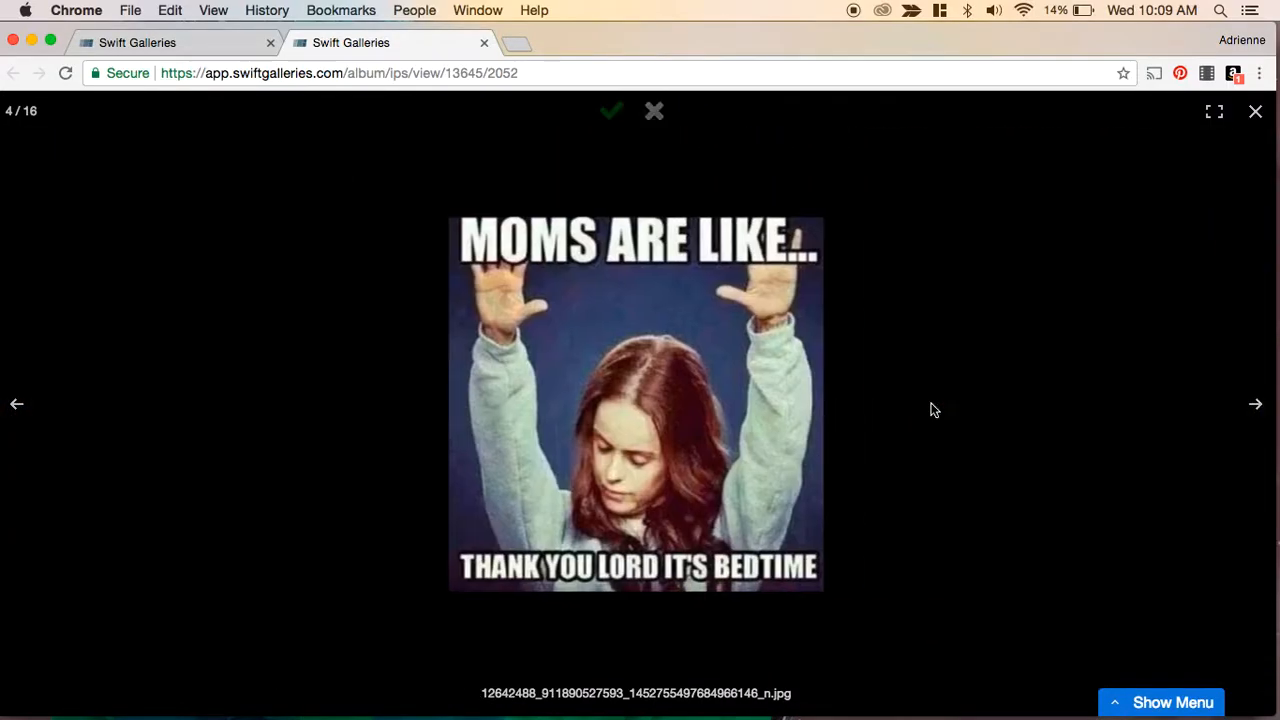
key(n)
key(Right)
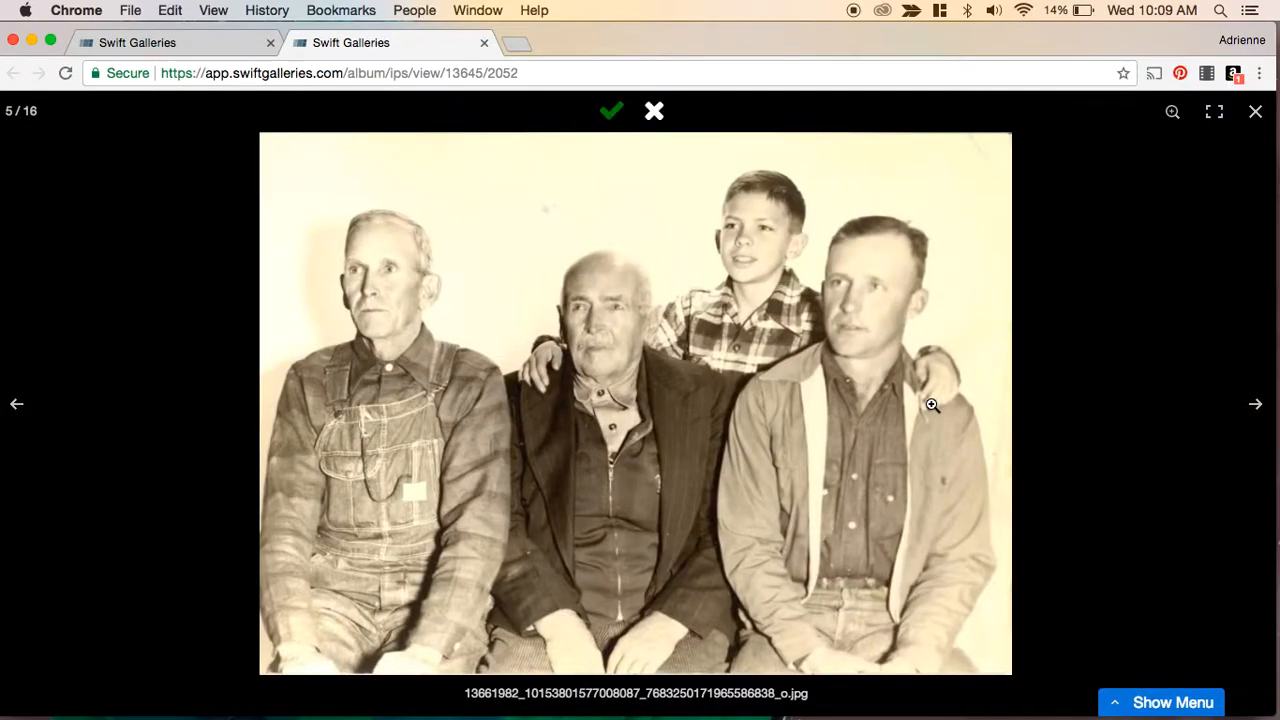
key(n)
- Mark the puppy photo as No and step through the remaining images back to the first one
key(Right)
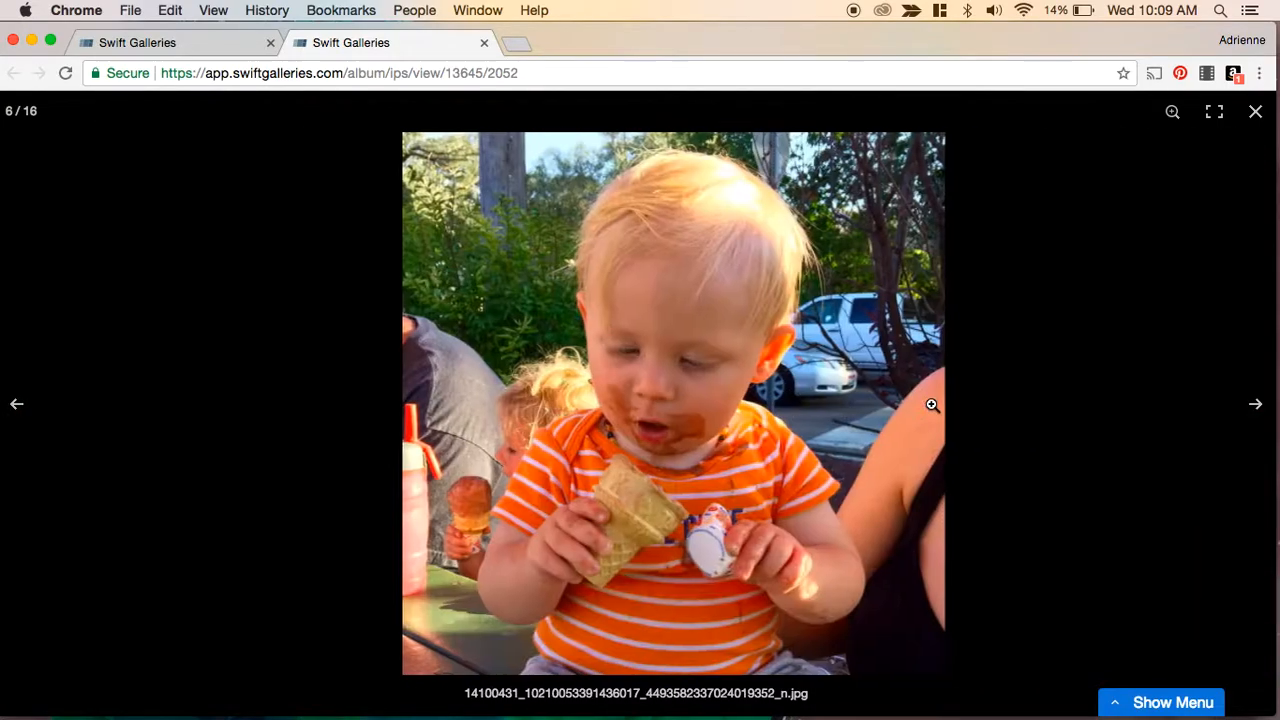
key(Right)
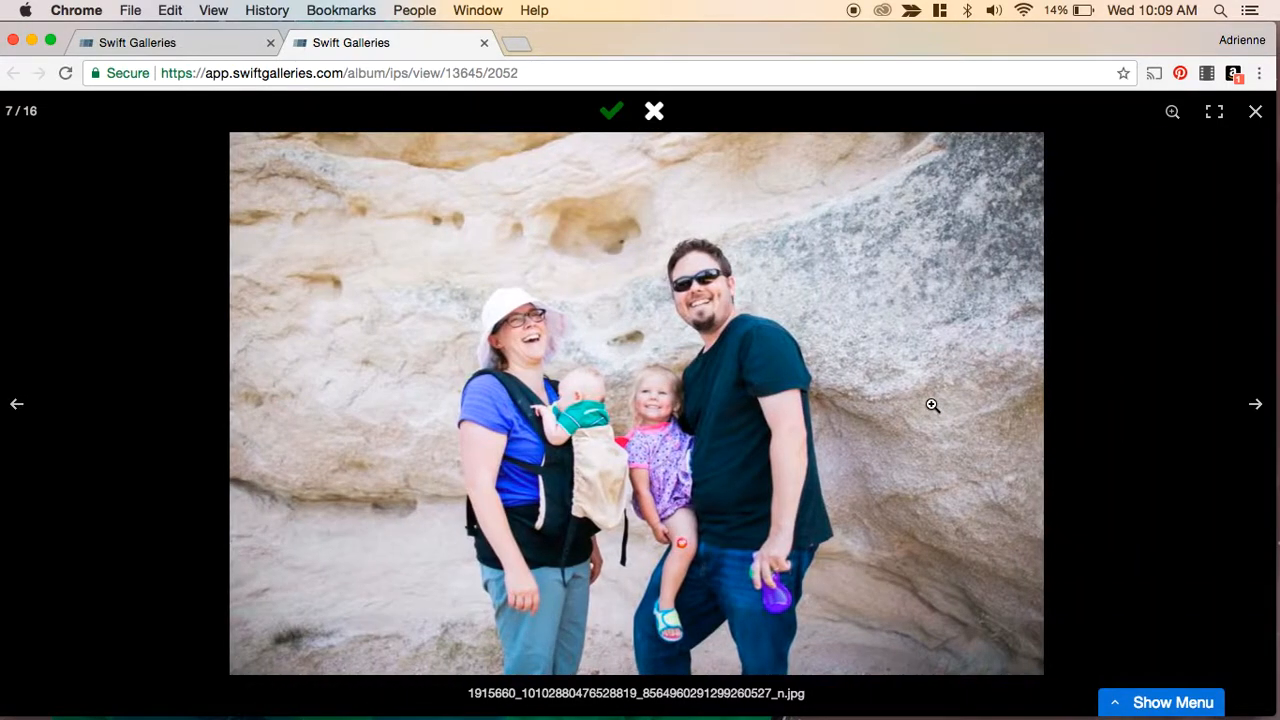
key(Right)
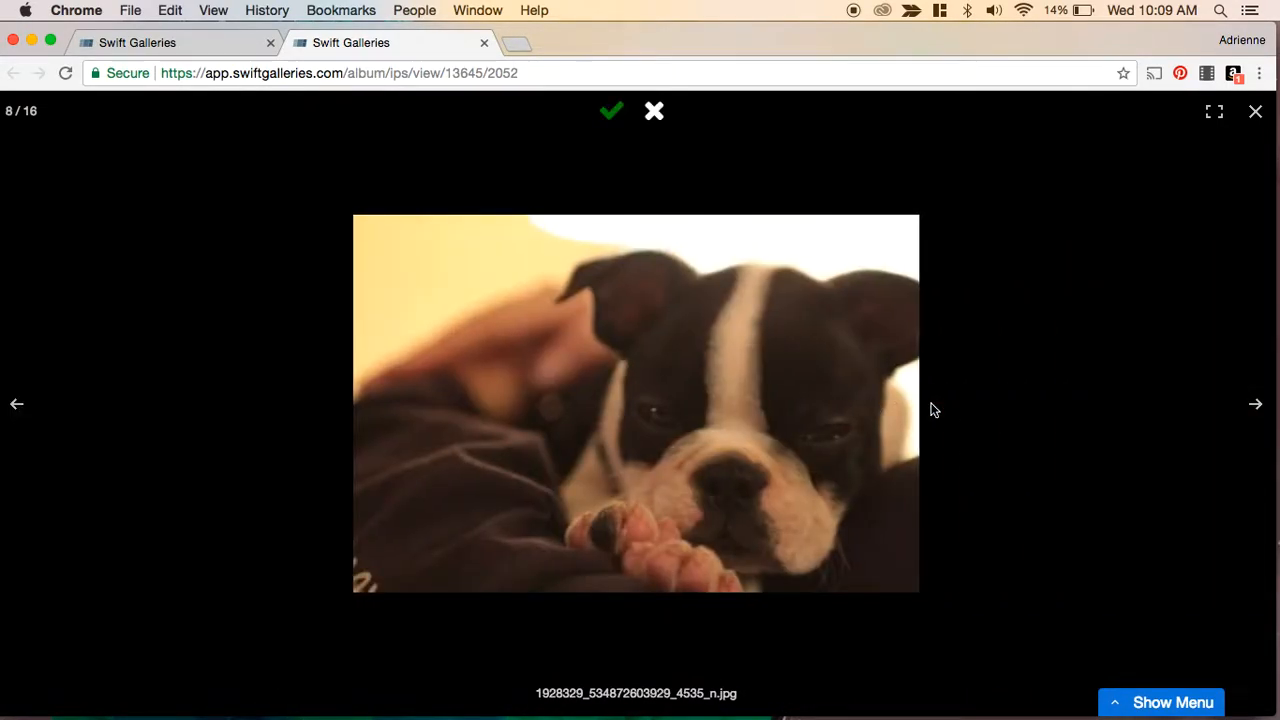
key(n)
key(Right)
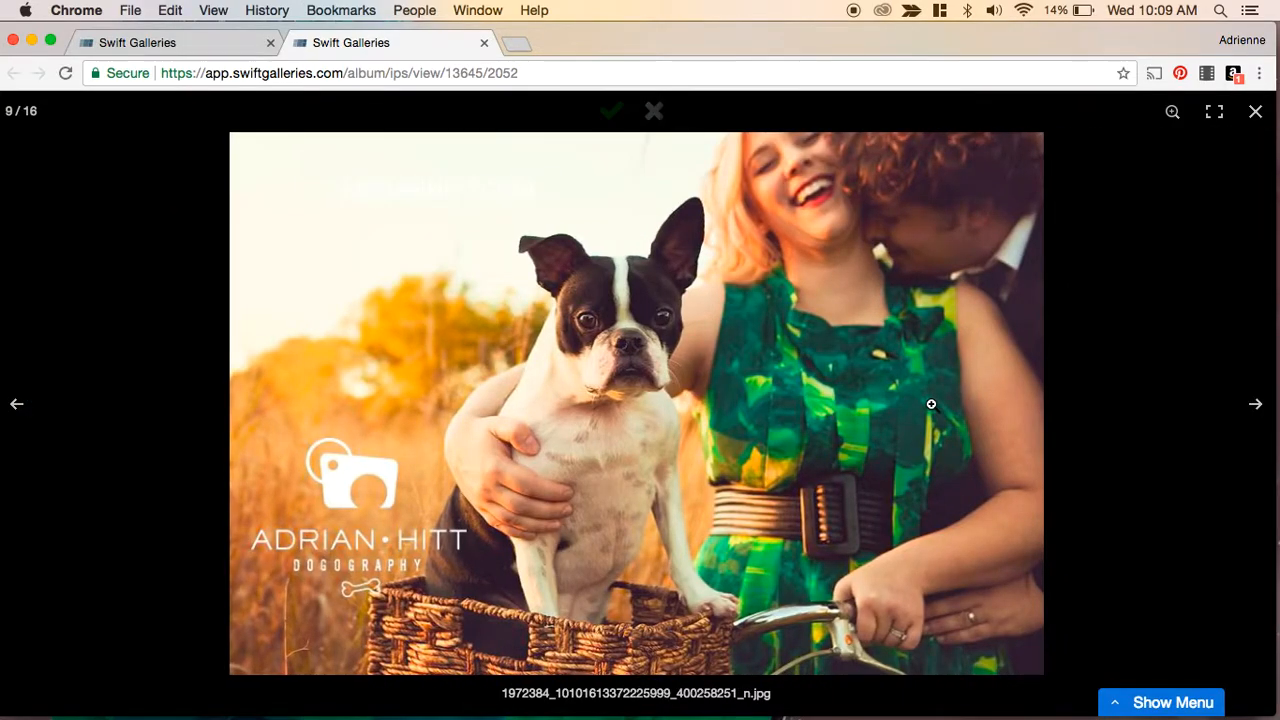
key(Right)
key(Right)
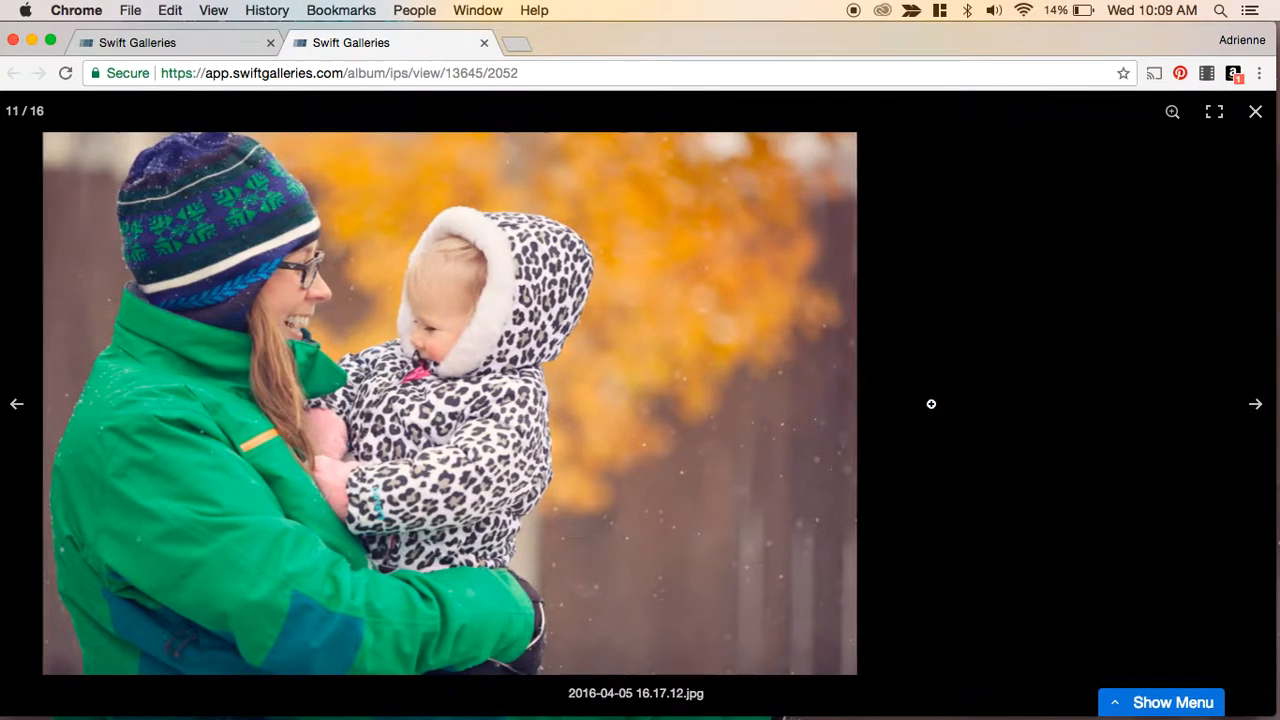
key(Right)
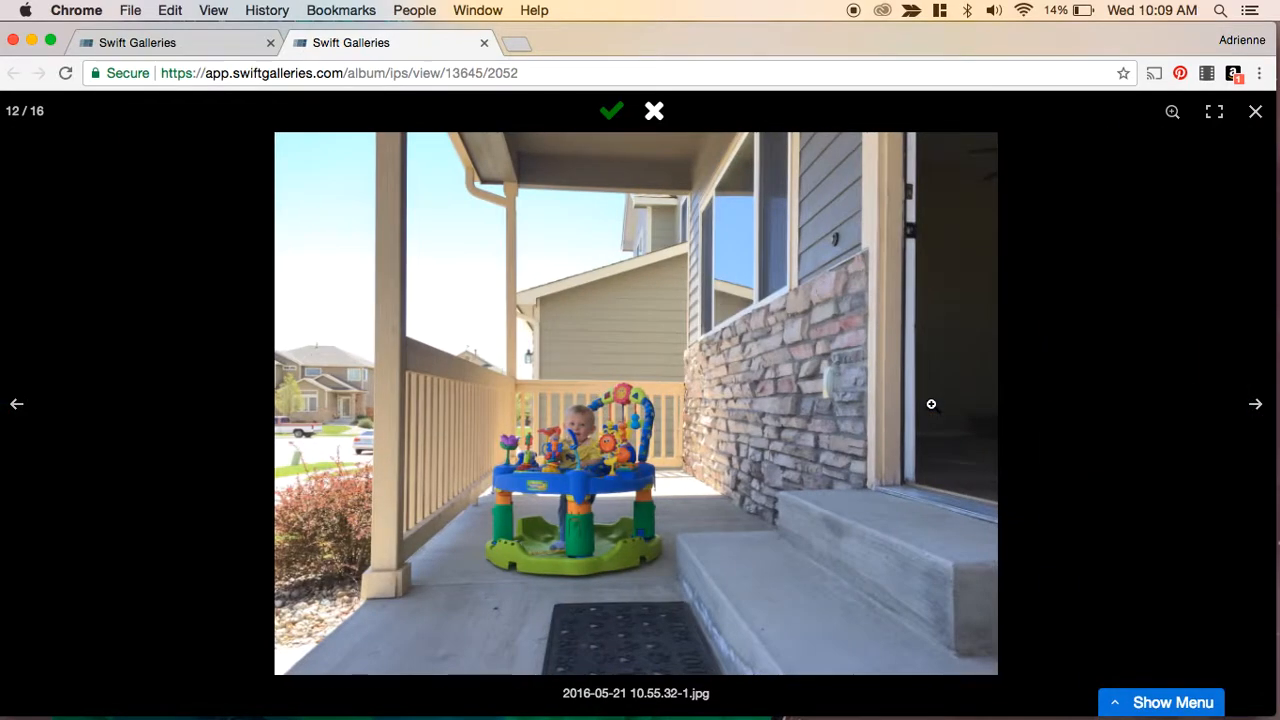
key(Right)
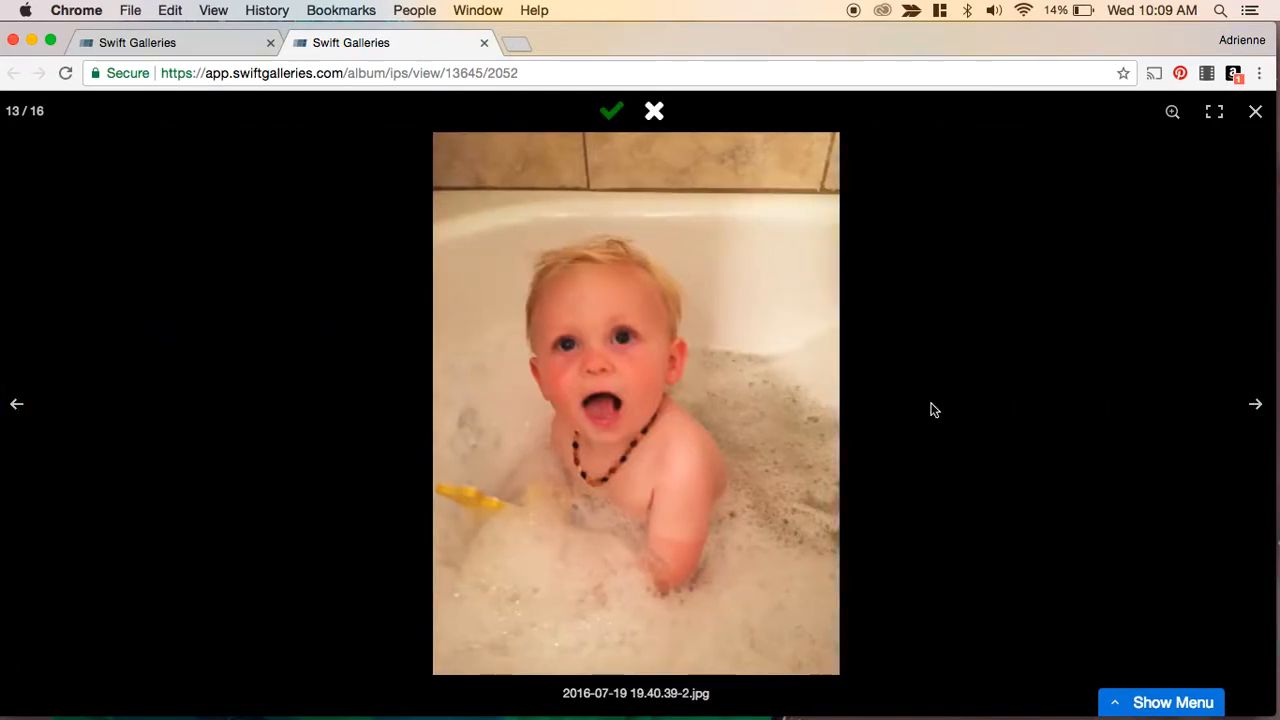
key(Right)
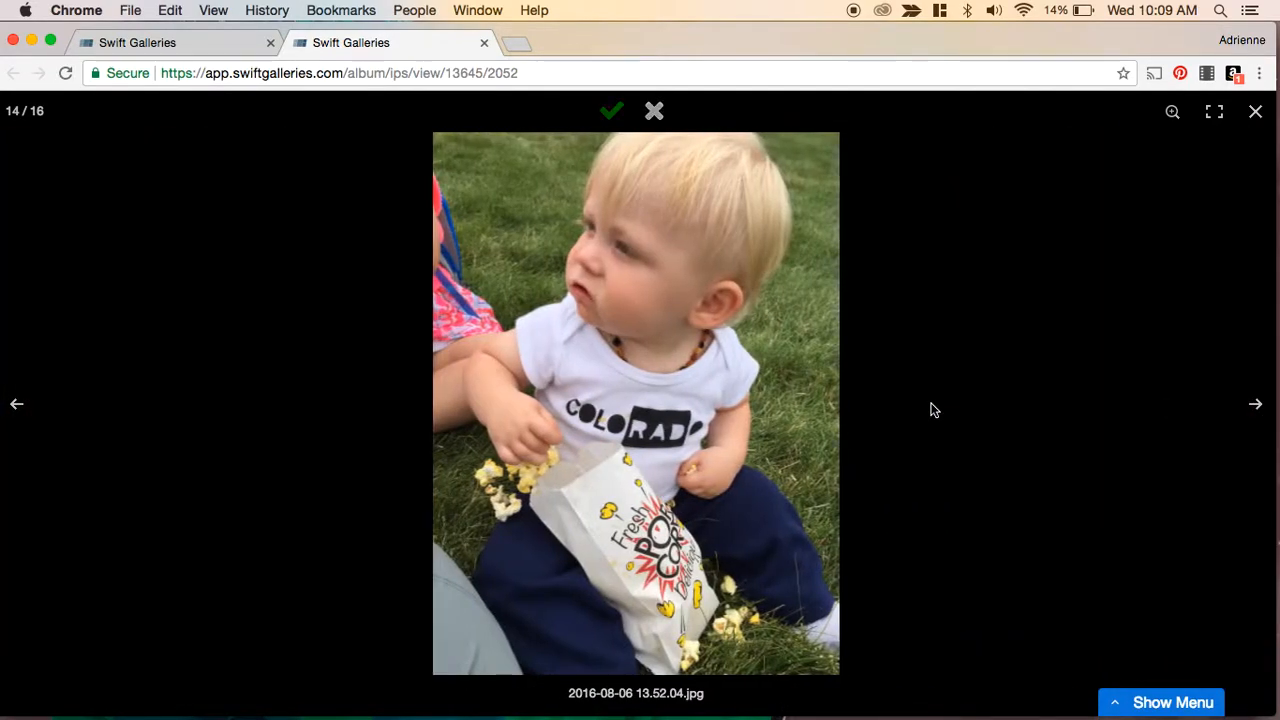
key(Right)
key(Right)
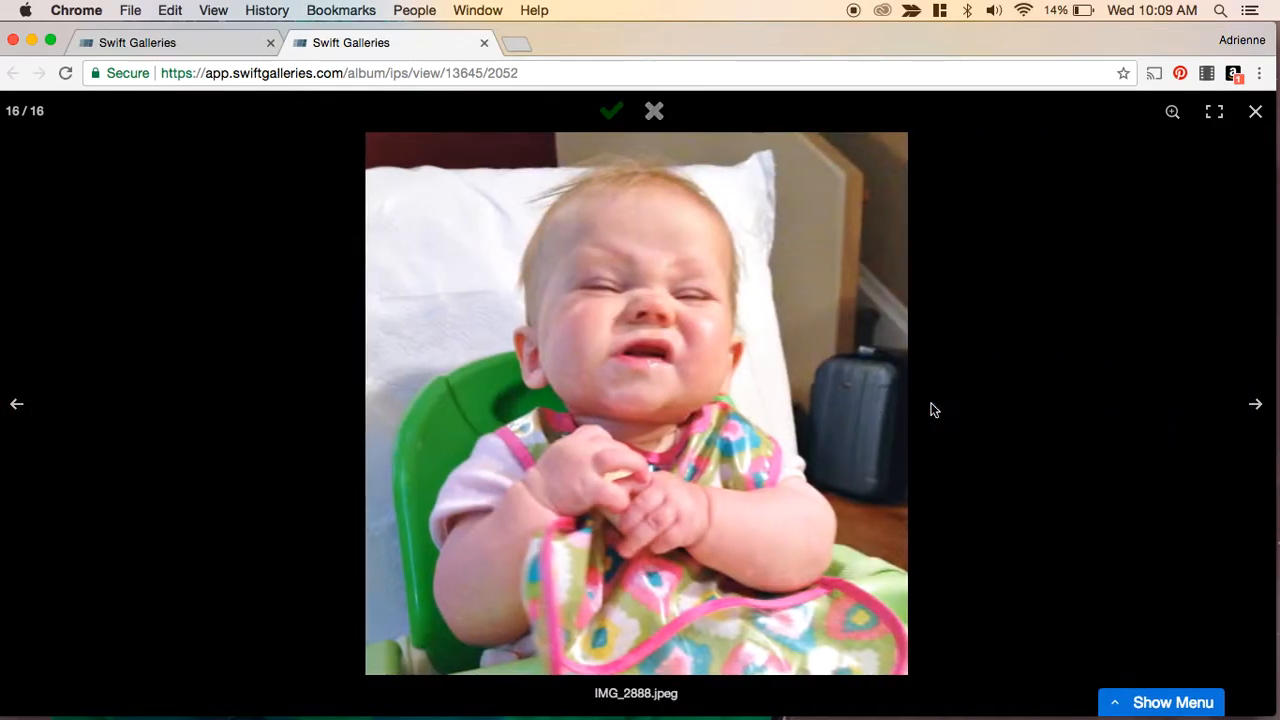
key(Right)
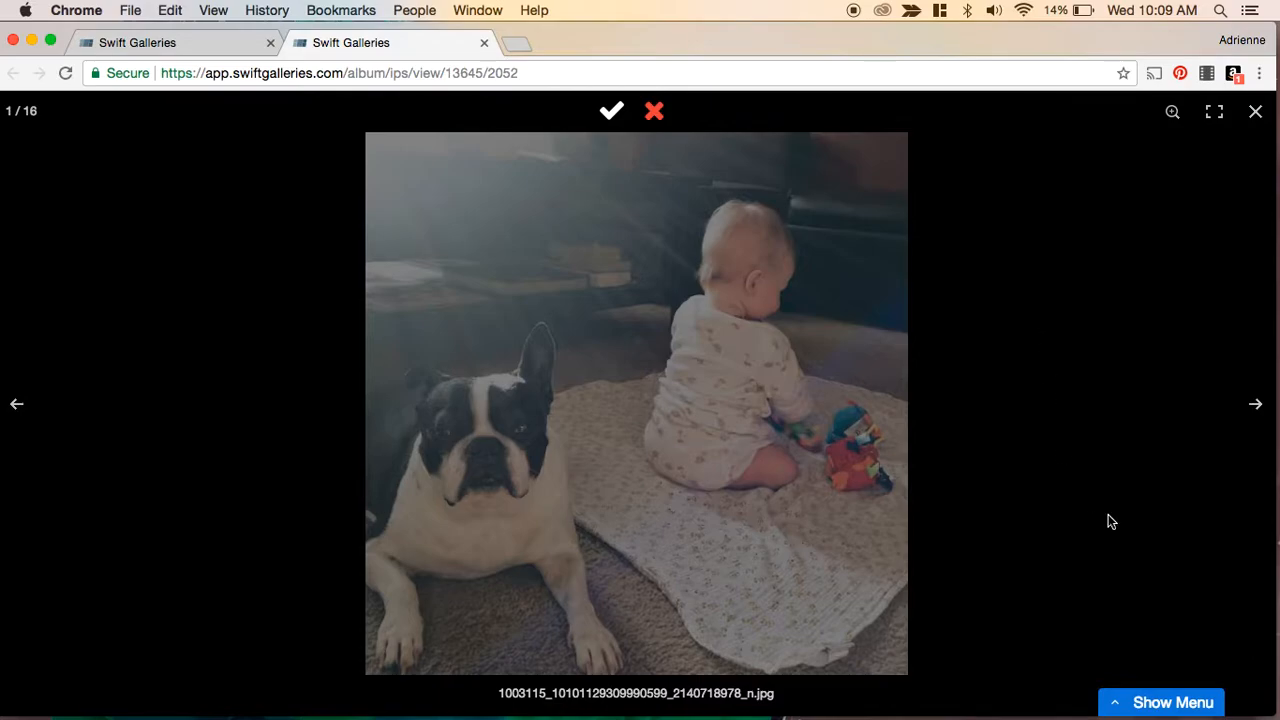
- Open image comparison, select the bath, popcorn and IMG_2888 photos, and compare them
click(1140, 702)
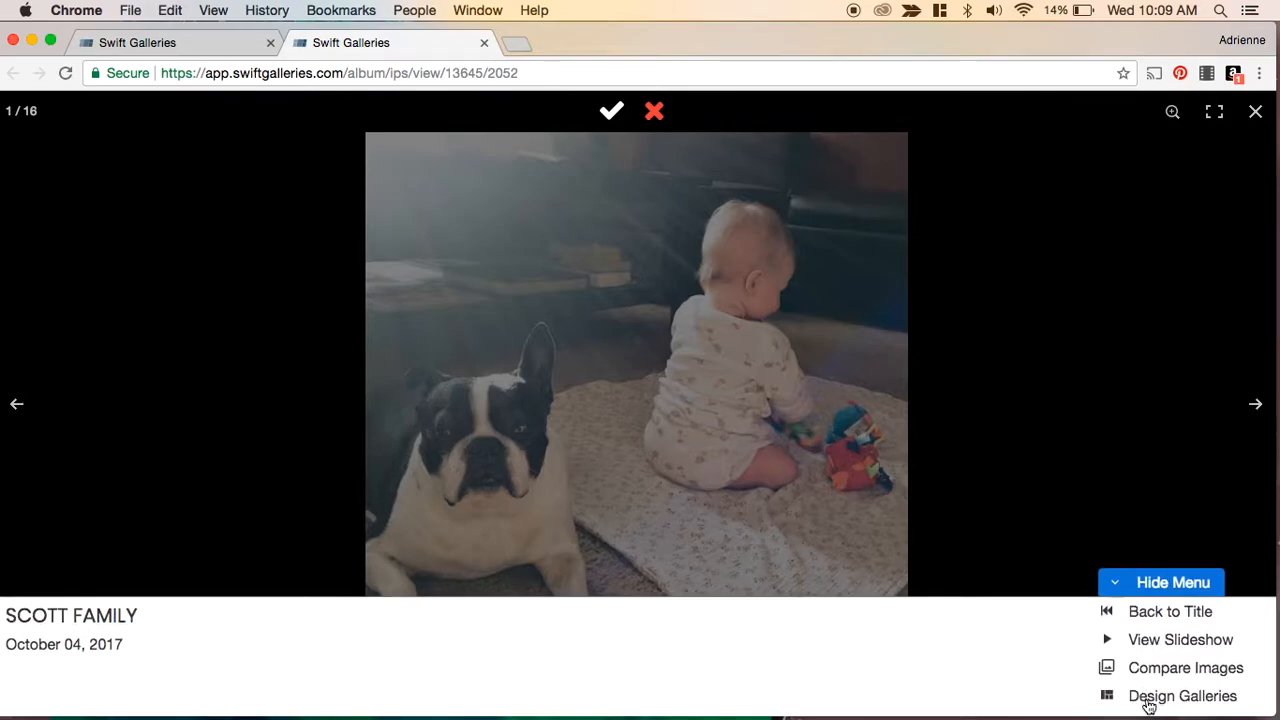
click(1150, 678)
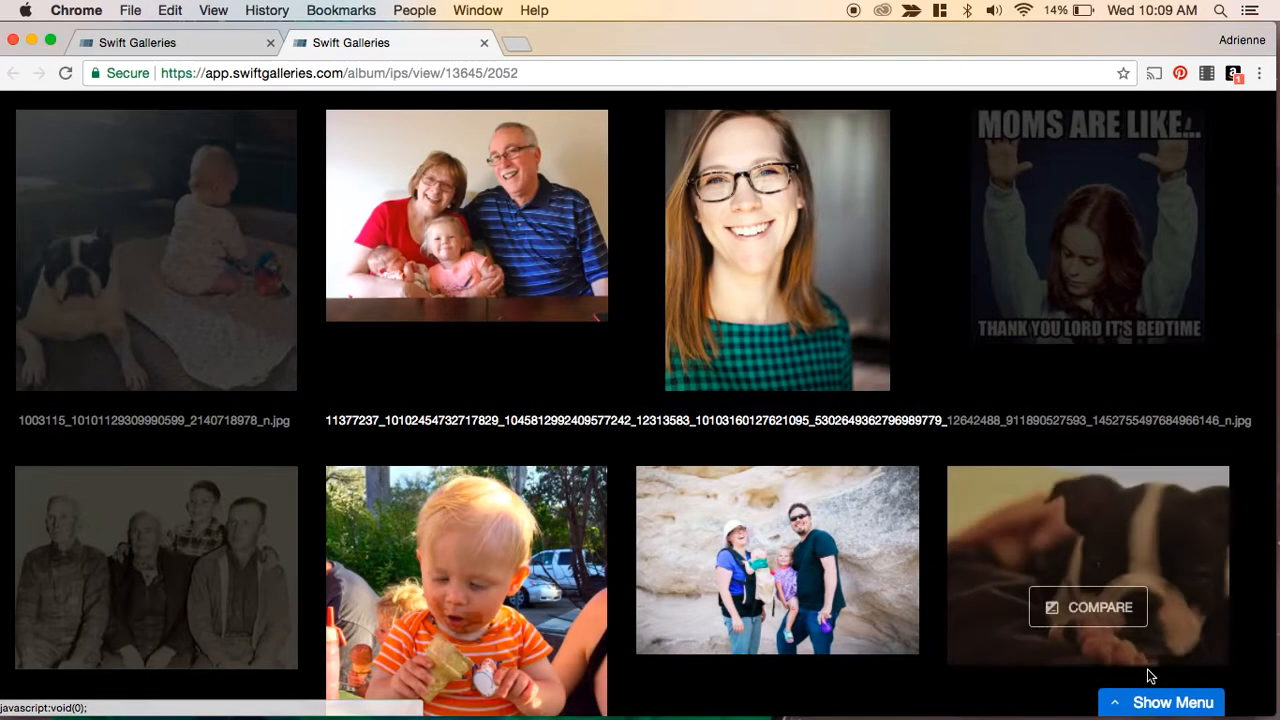
mouse_move(847, 506)
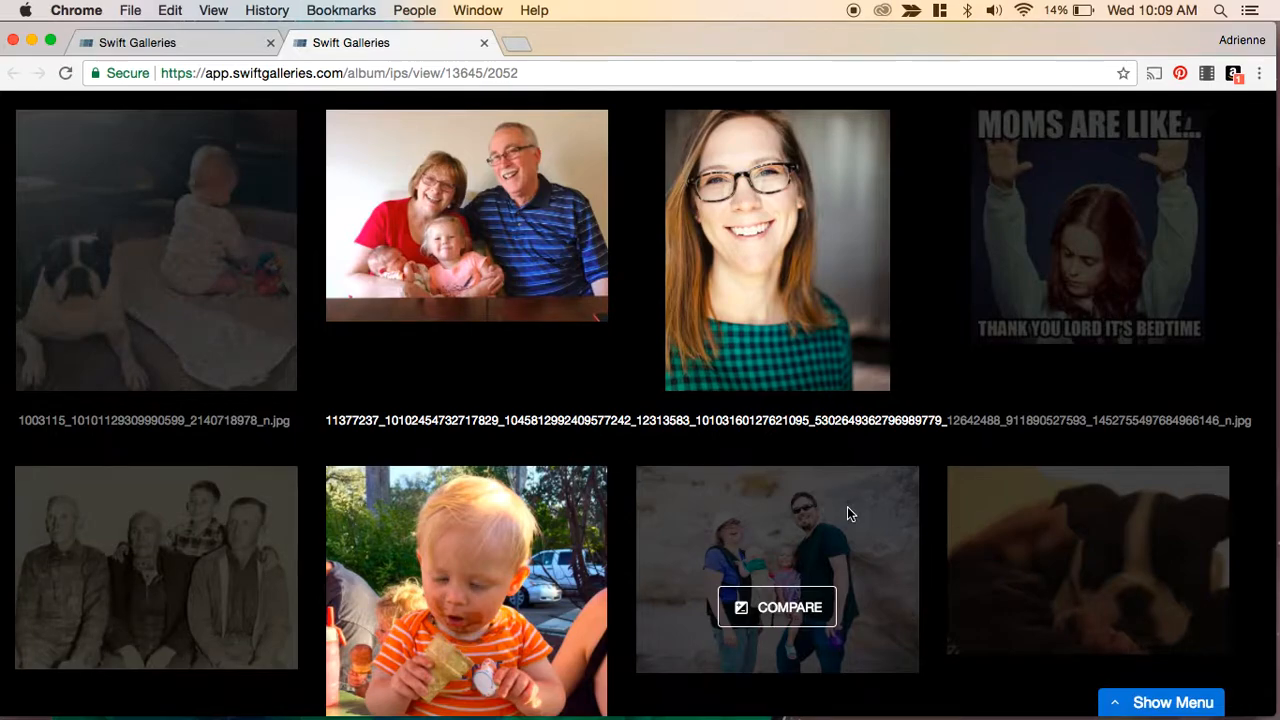
scroll(847, 506, down, 5)
scroll(847, 506, down, 4)
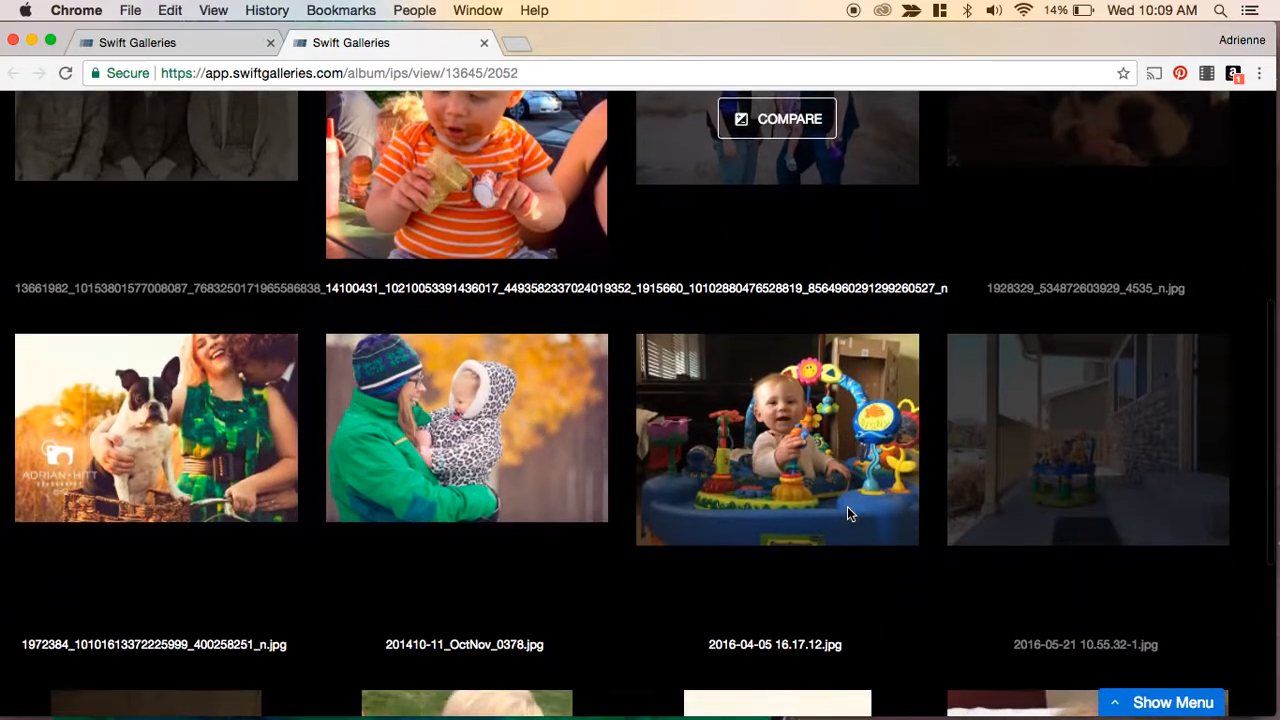
scroll(847, 506, down, 1)
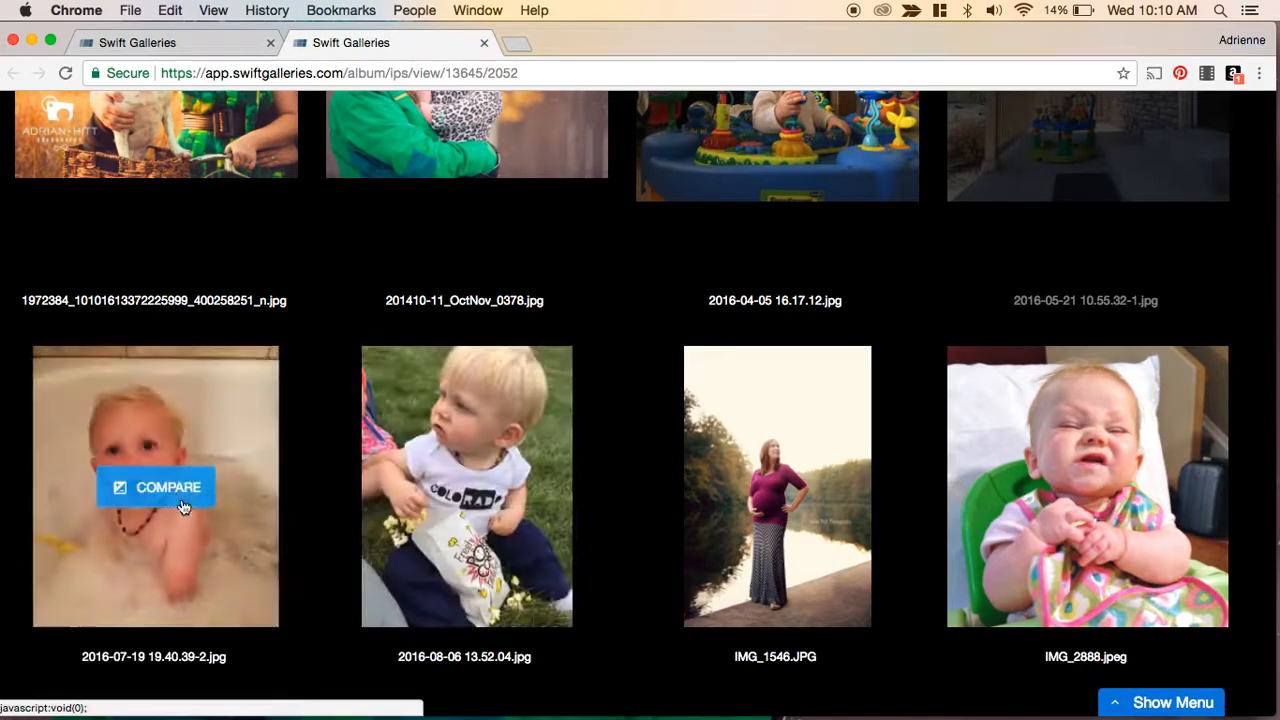
click(152, 492)
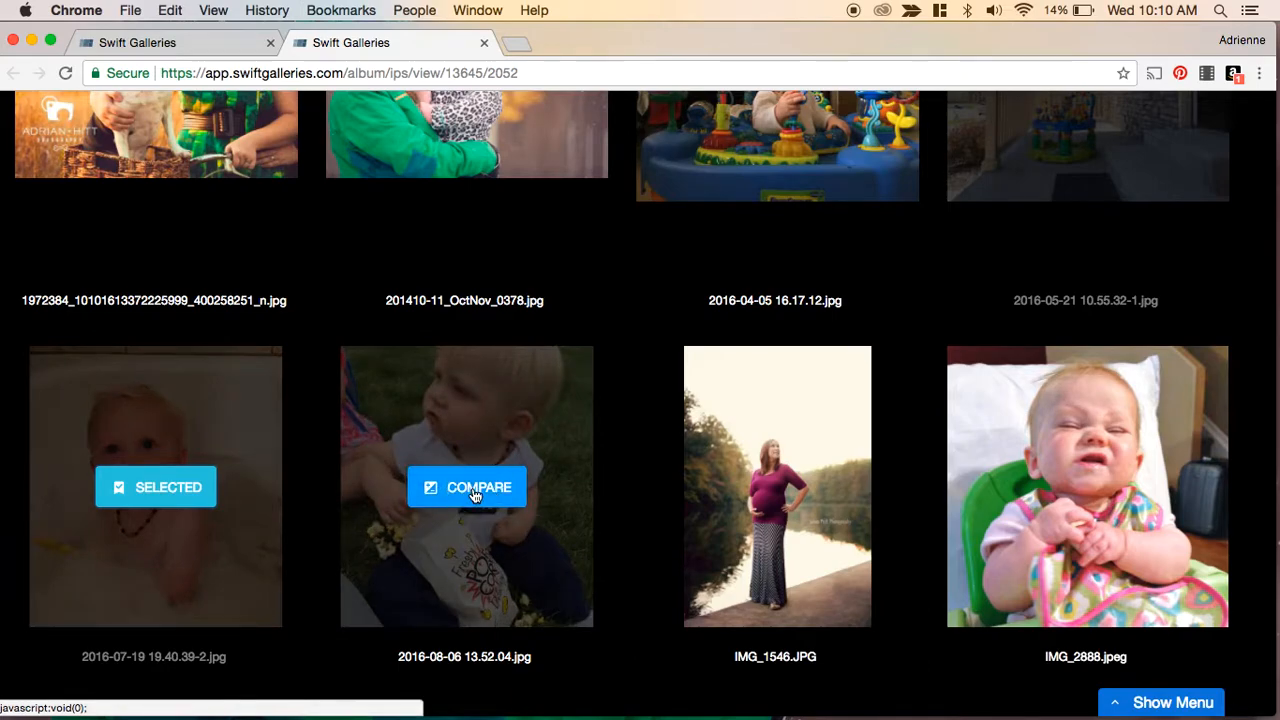
click(452, 500)
click(1091, 498)
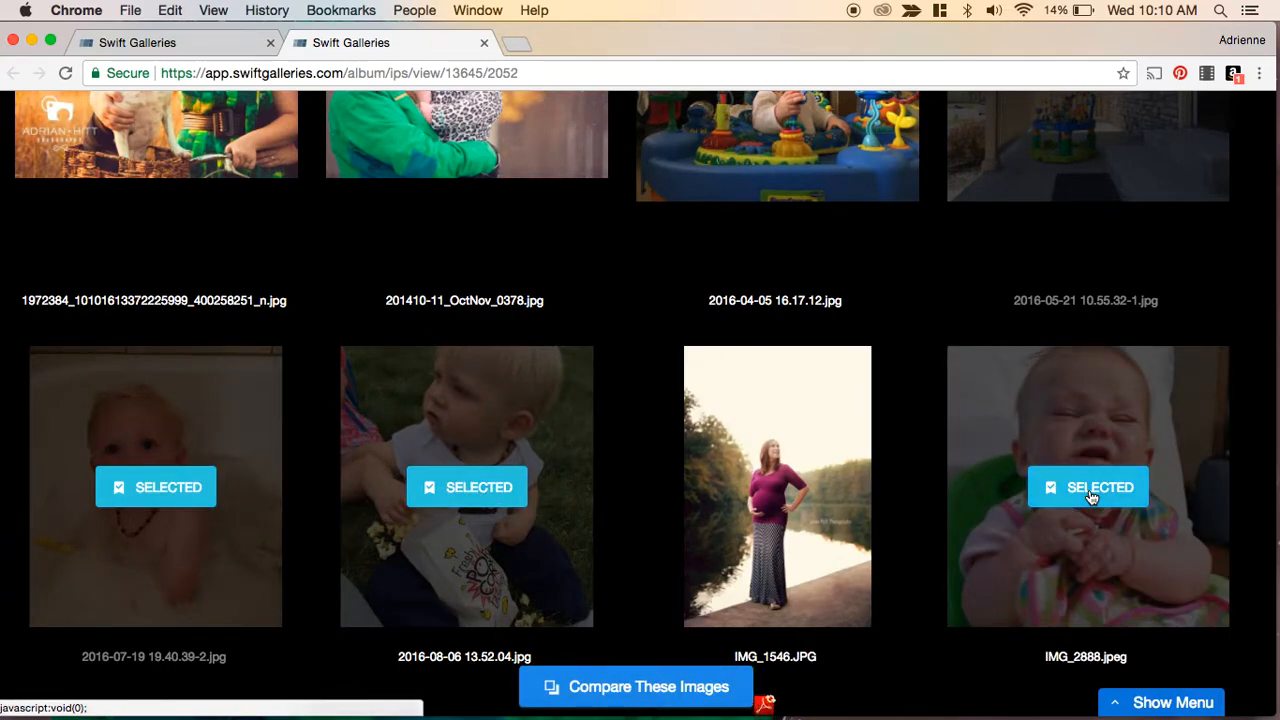
click(629, 689)
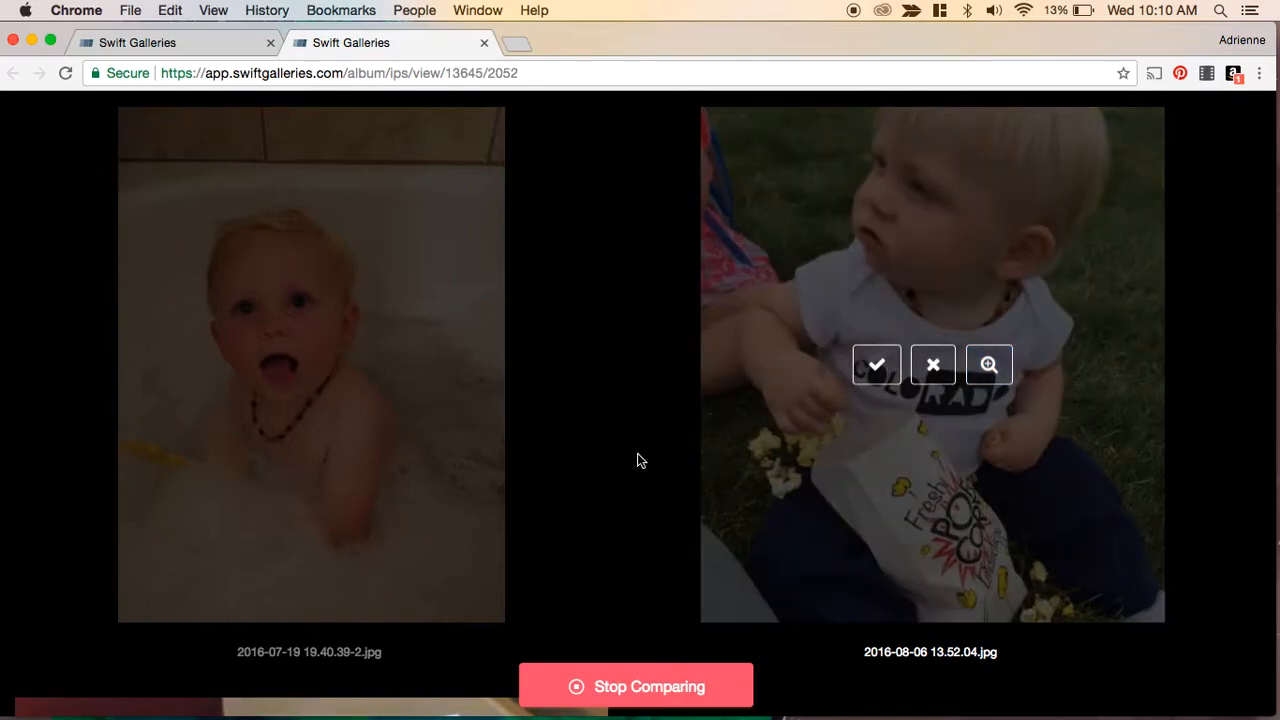
- In the comparison, mark the popcorn photo as No and IMG_2888 as Yes
click(931, 374)
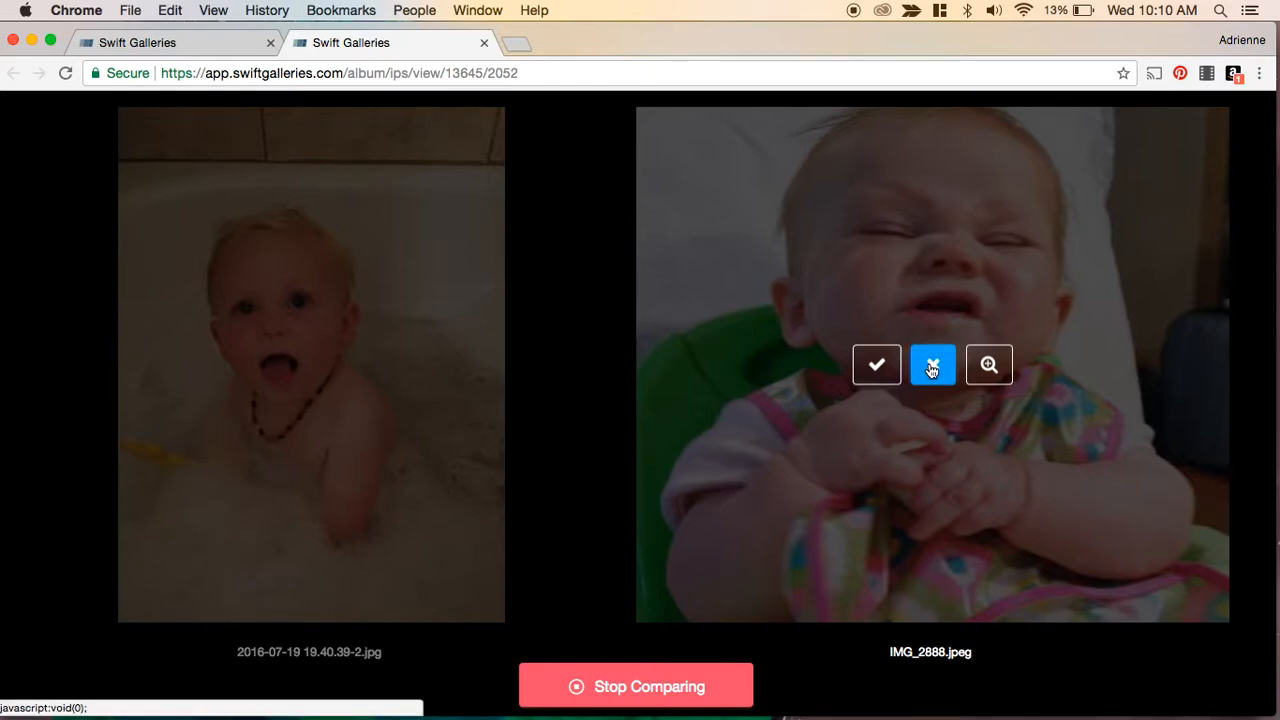
click(877, 365)
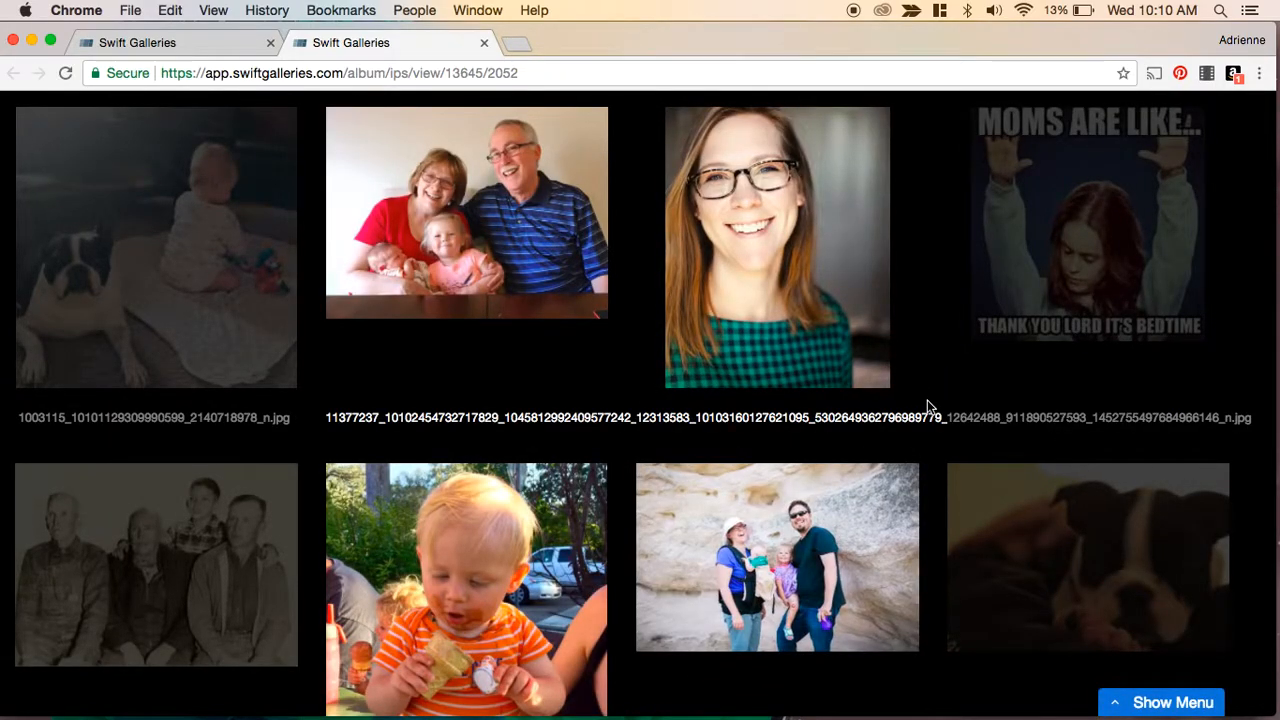
- Open the gallery designer from the album menu
scroll(928, 405, down, 8)
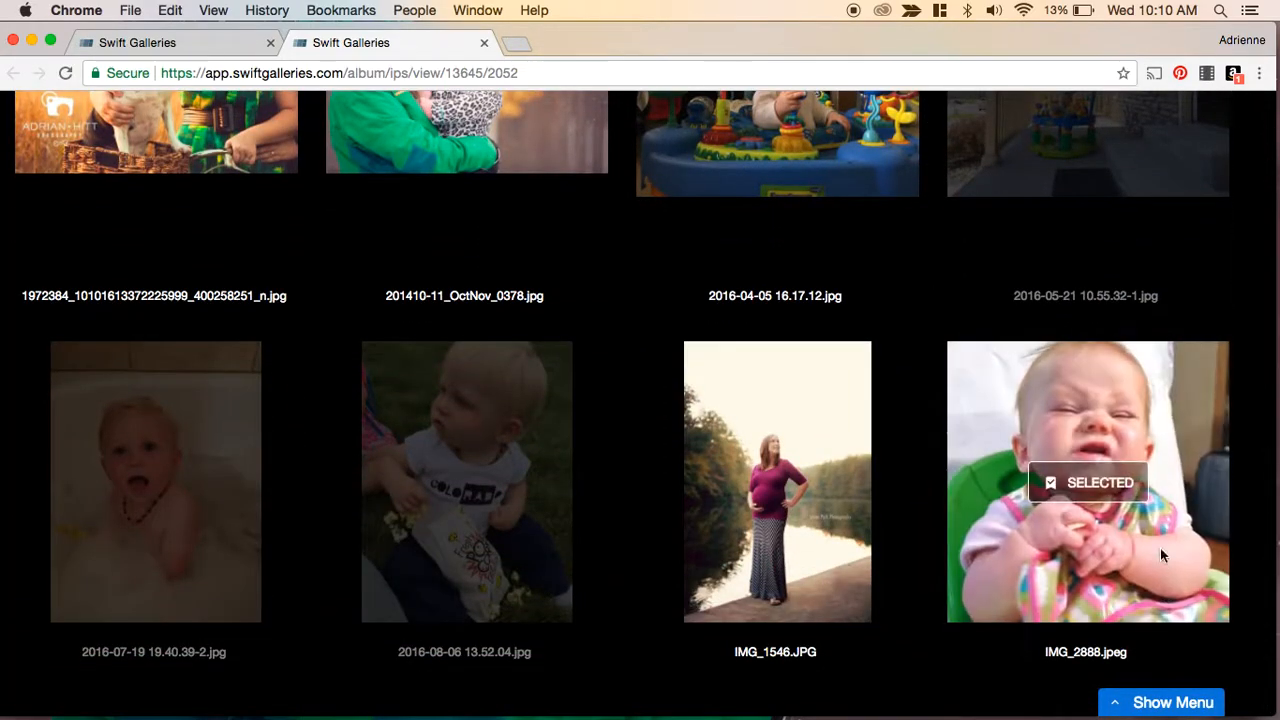
click(1150, 704)
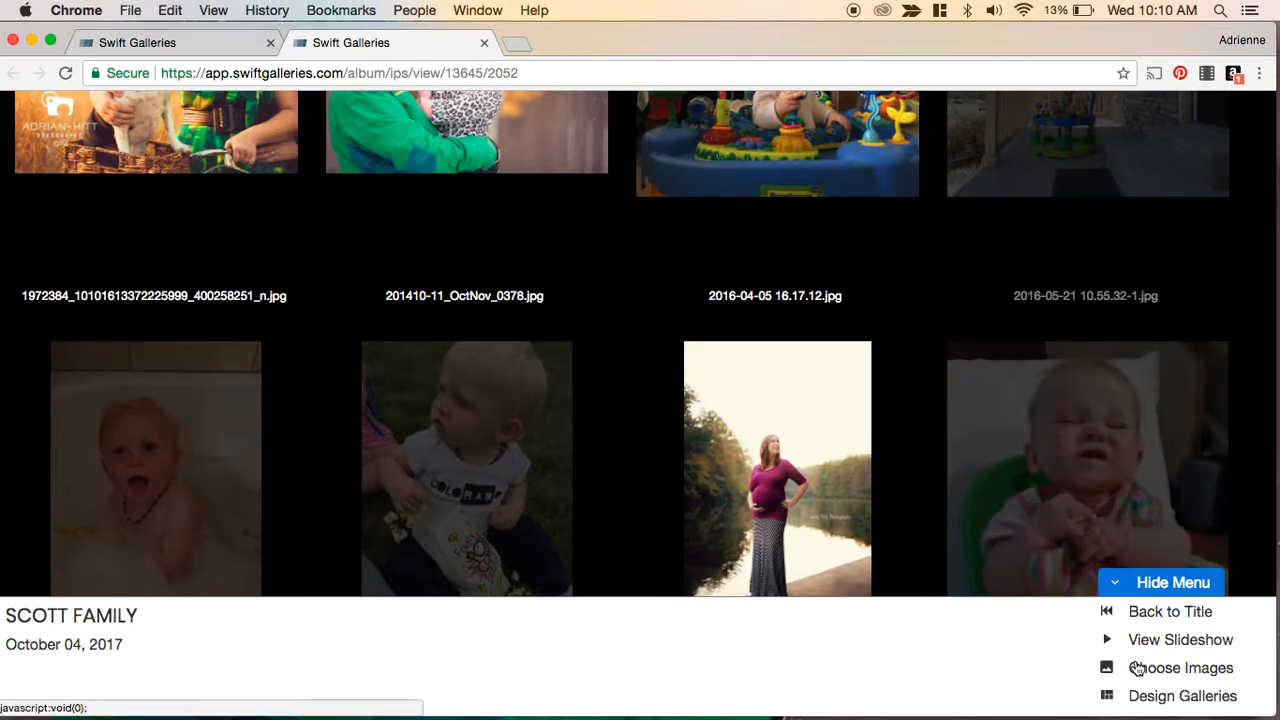
click(1178, 697)
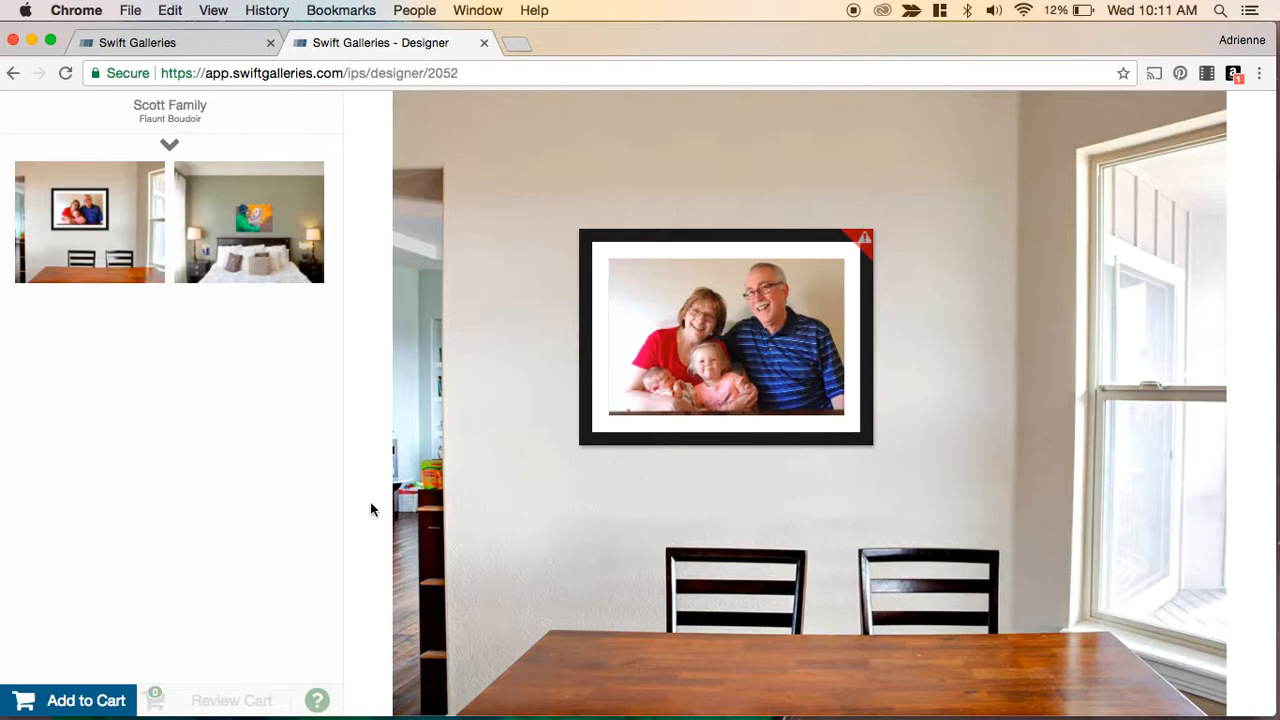
- Inspect the framed grandparents print in the dining room and add that gallery to the cart
click(660, 403)
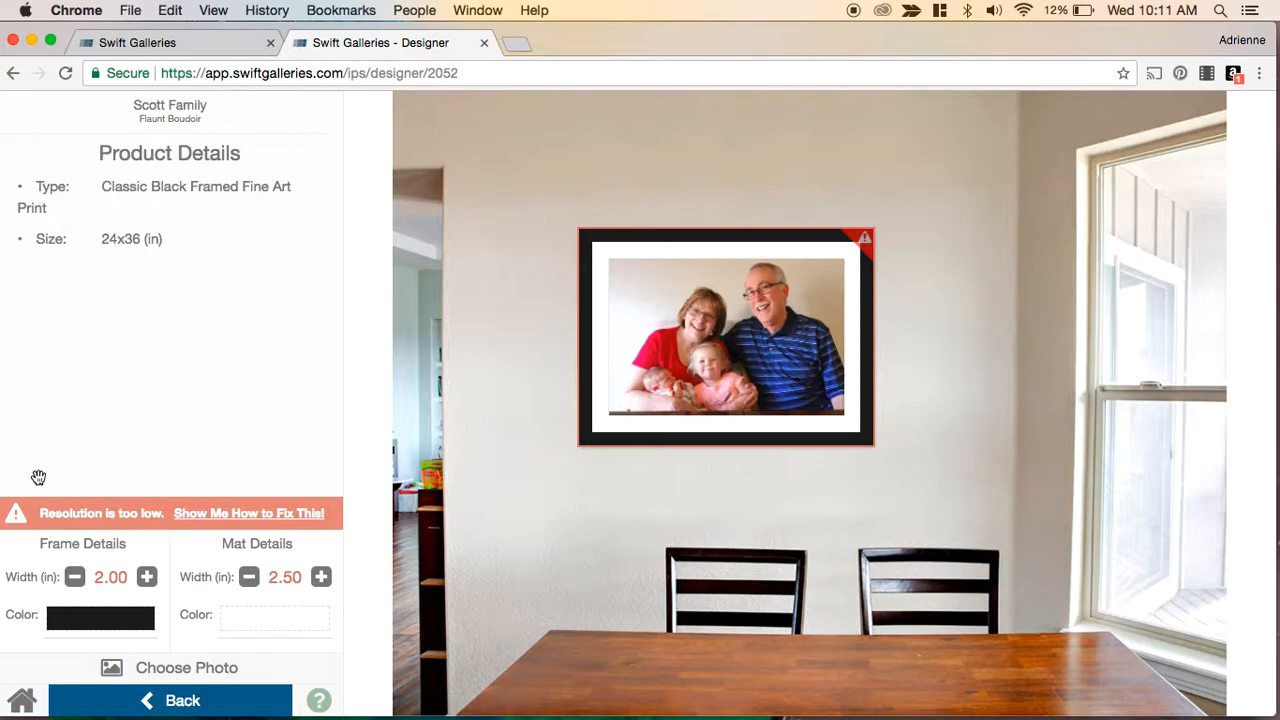
click(577, 511)
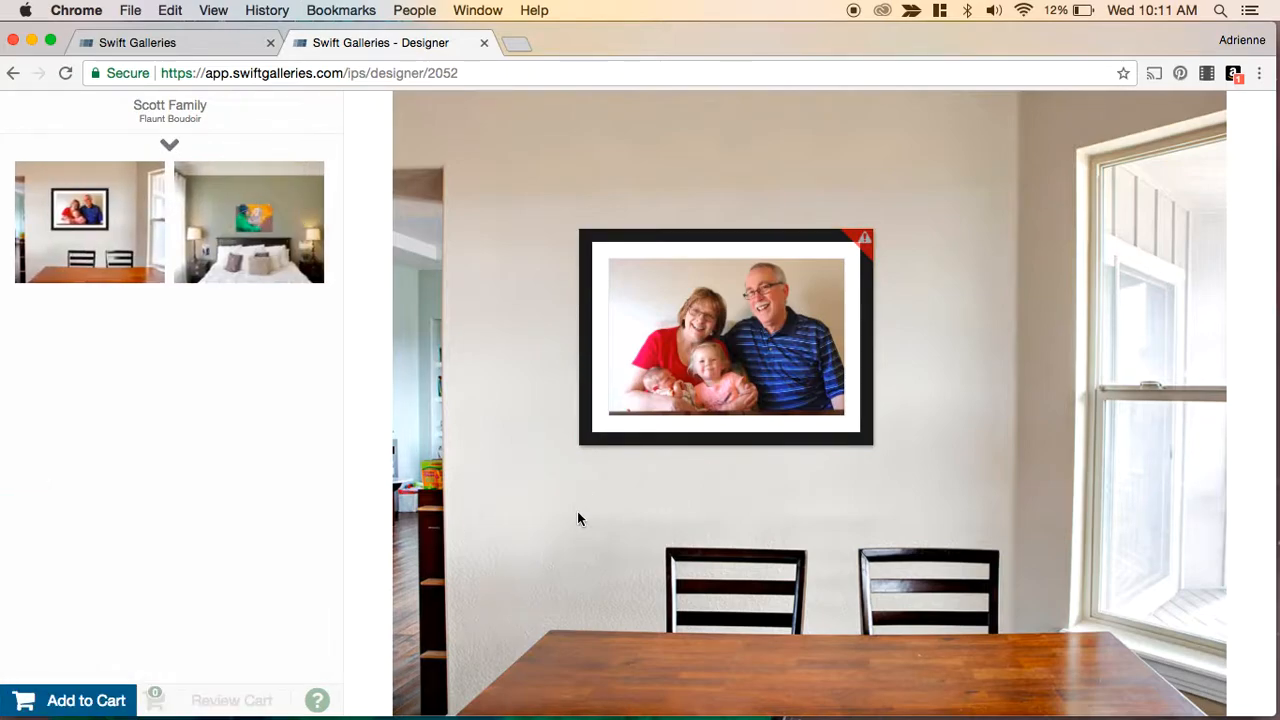
click(640, 410)
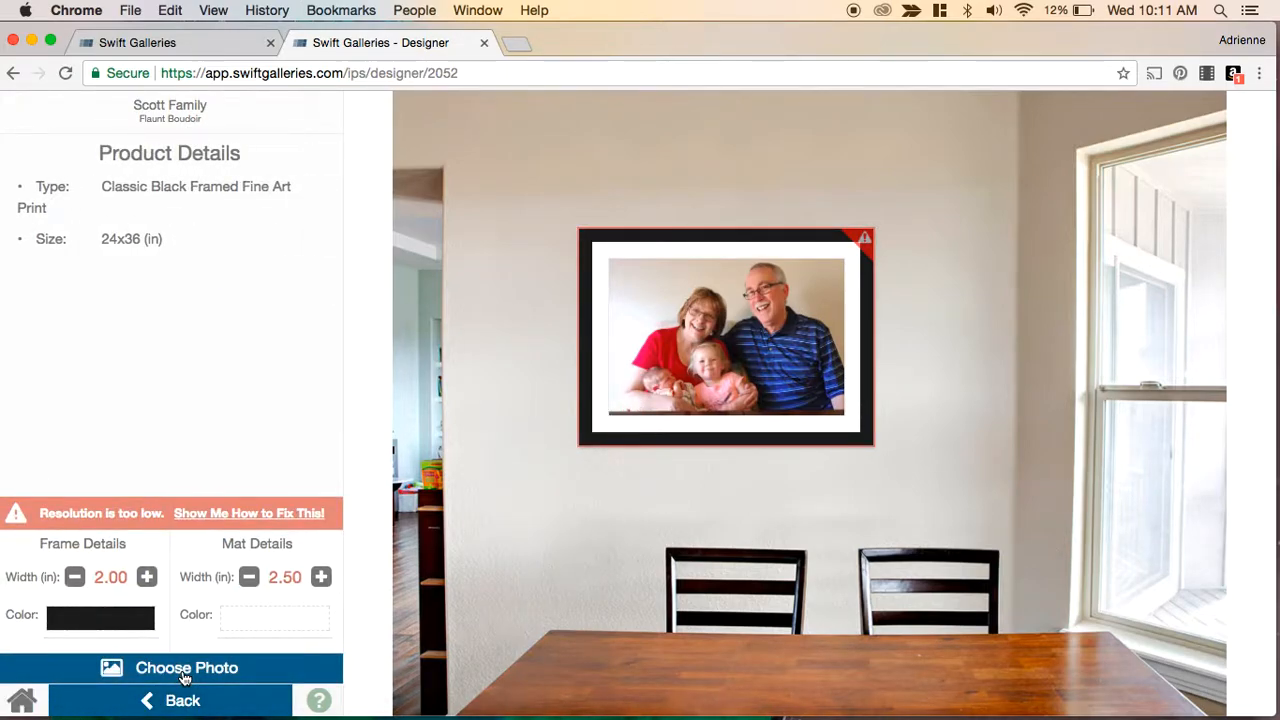
click(656, 520)
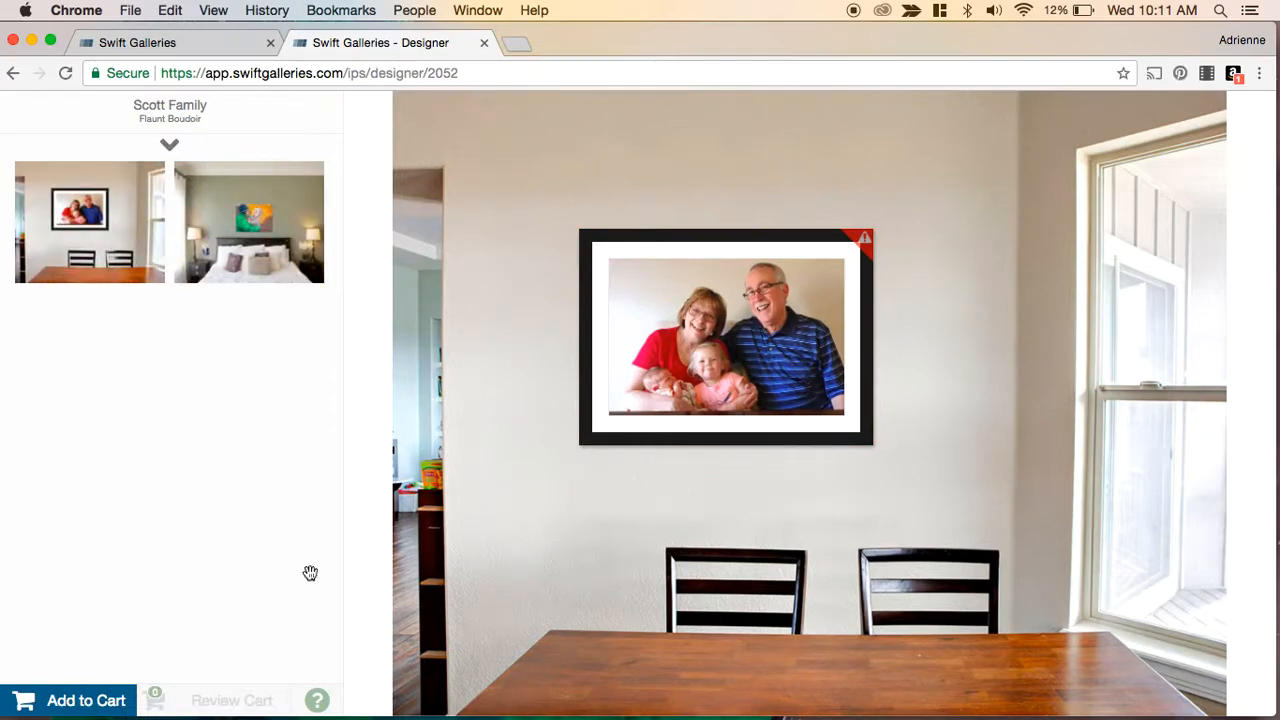
click(64, 698)
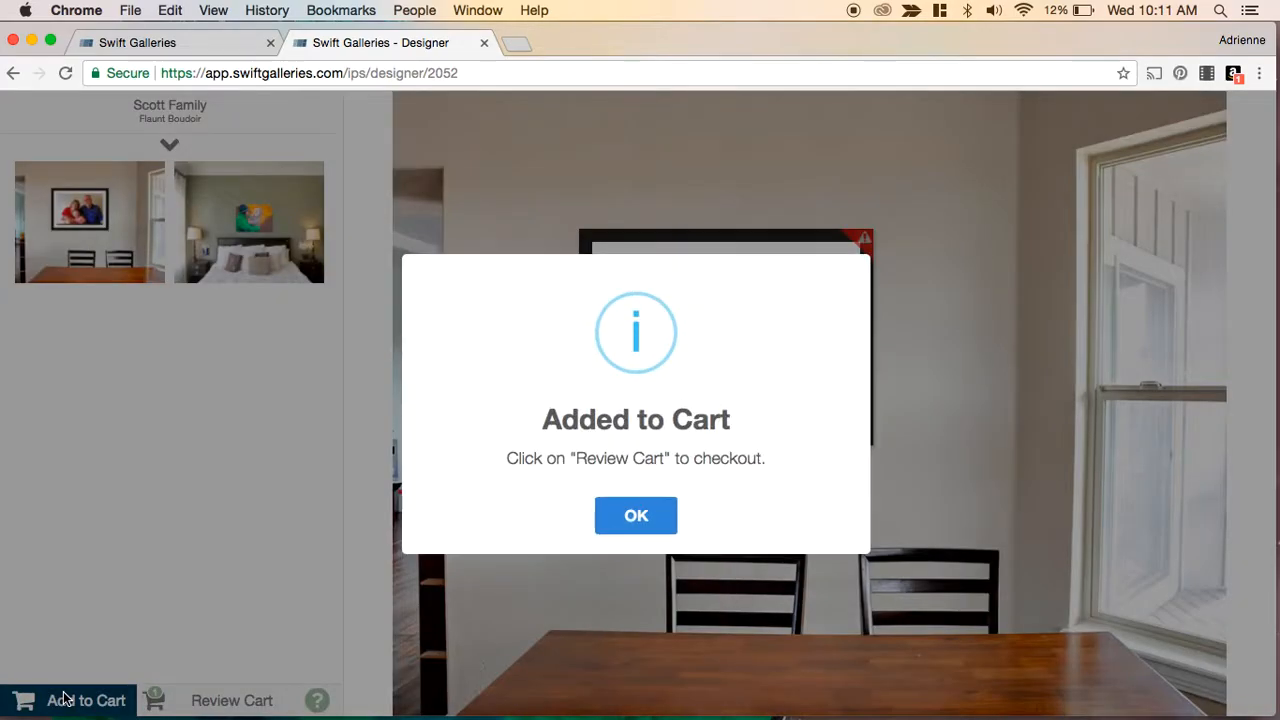
click(636, 516)
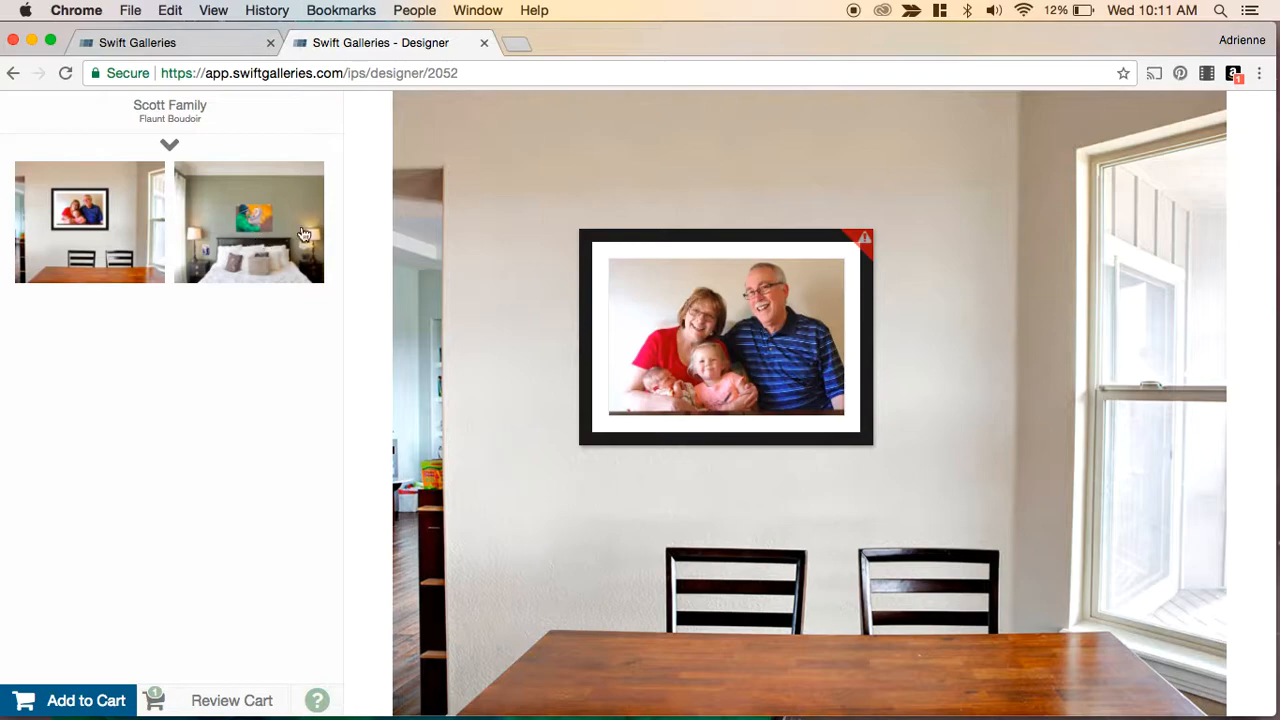
- Expand the designer panel and open the bedroom suggestion with the canvas
click(171, 148)
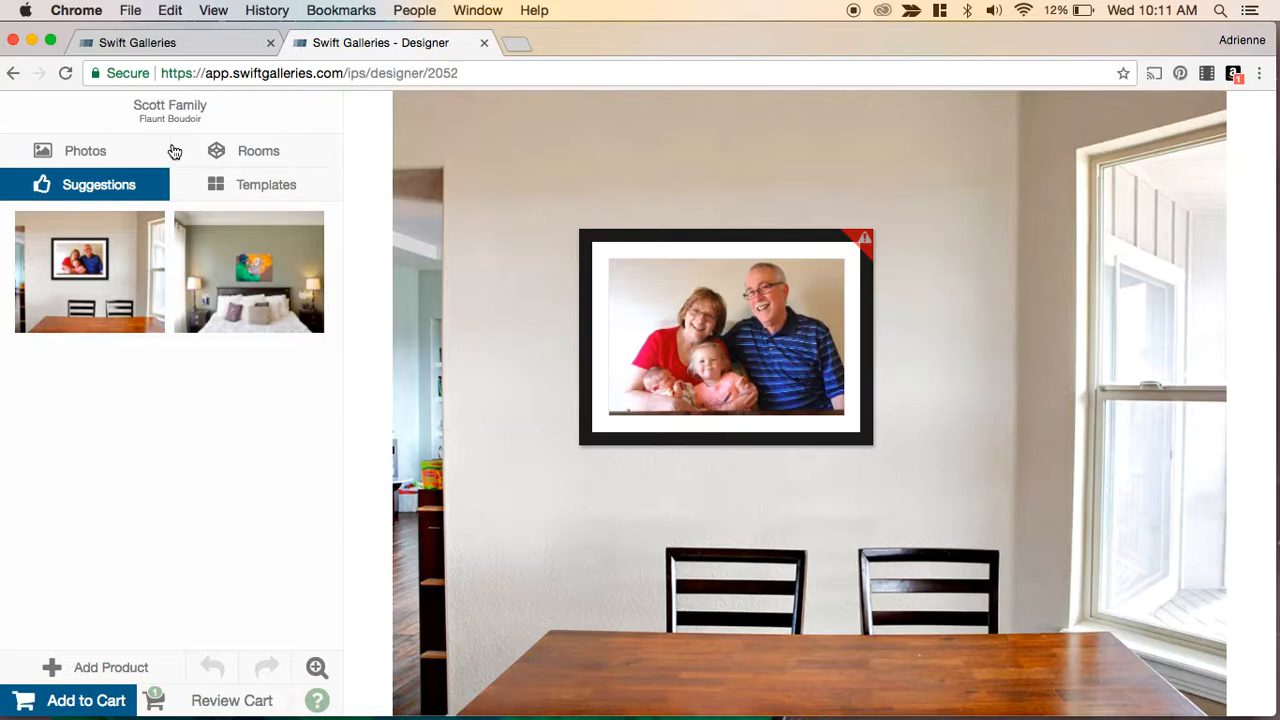
click(118, 700)
click(266, 268)
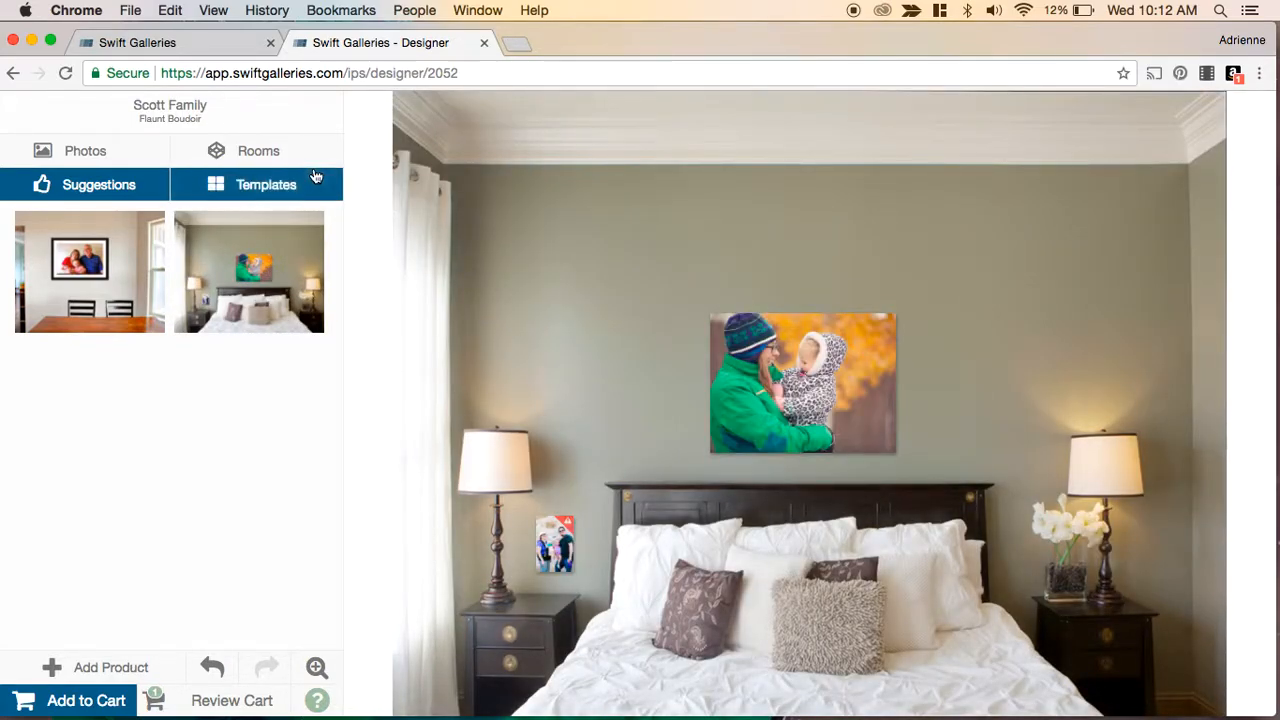
- Browse the room photos and switch the gallery to the piano room
click(266, 156)
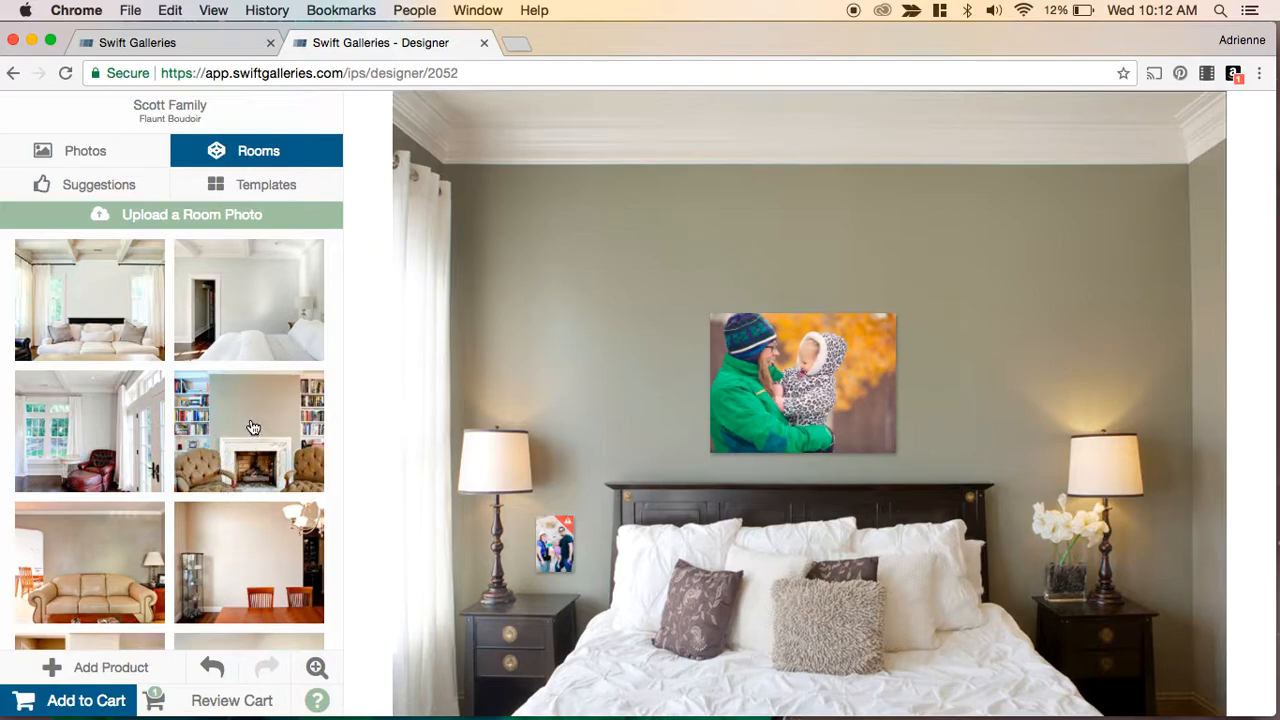
scroll(253, 428, down, 5)
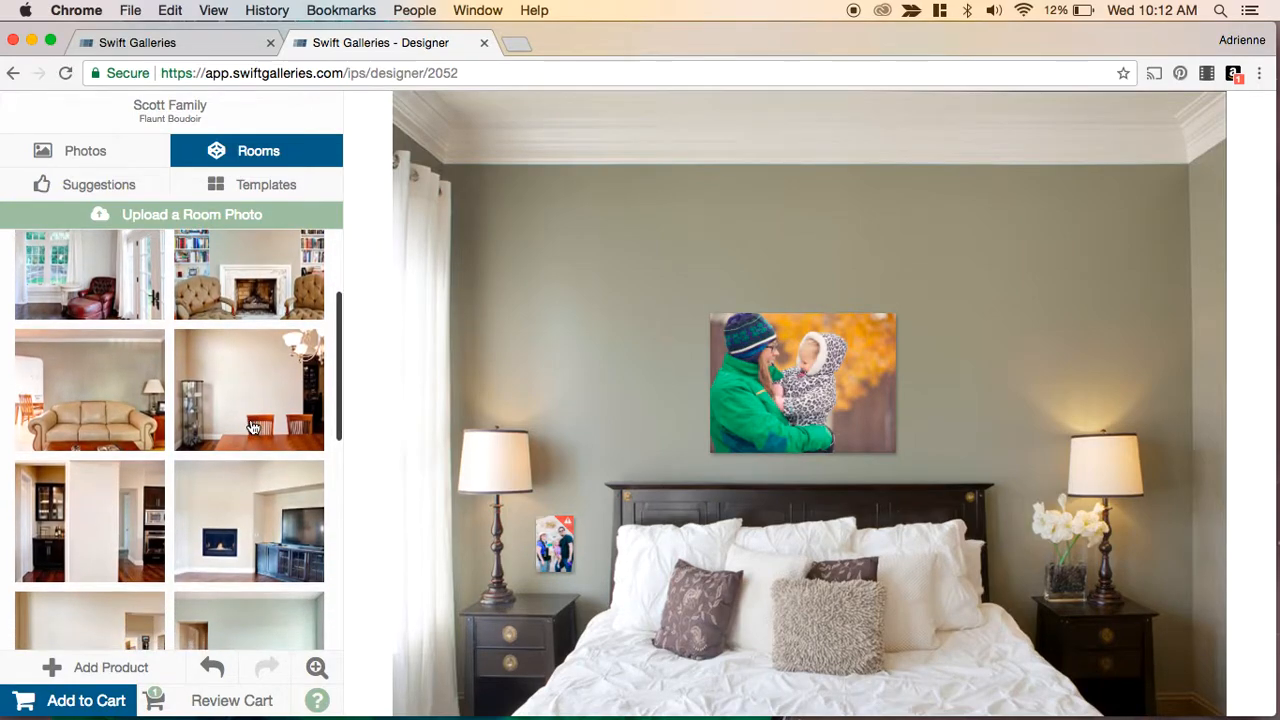
scroll(253, 428, down, 10)
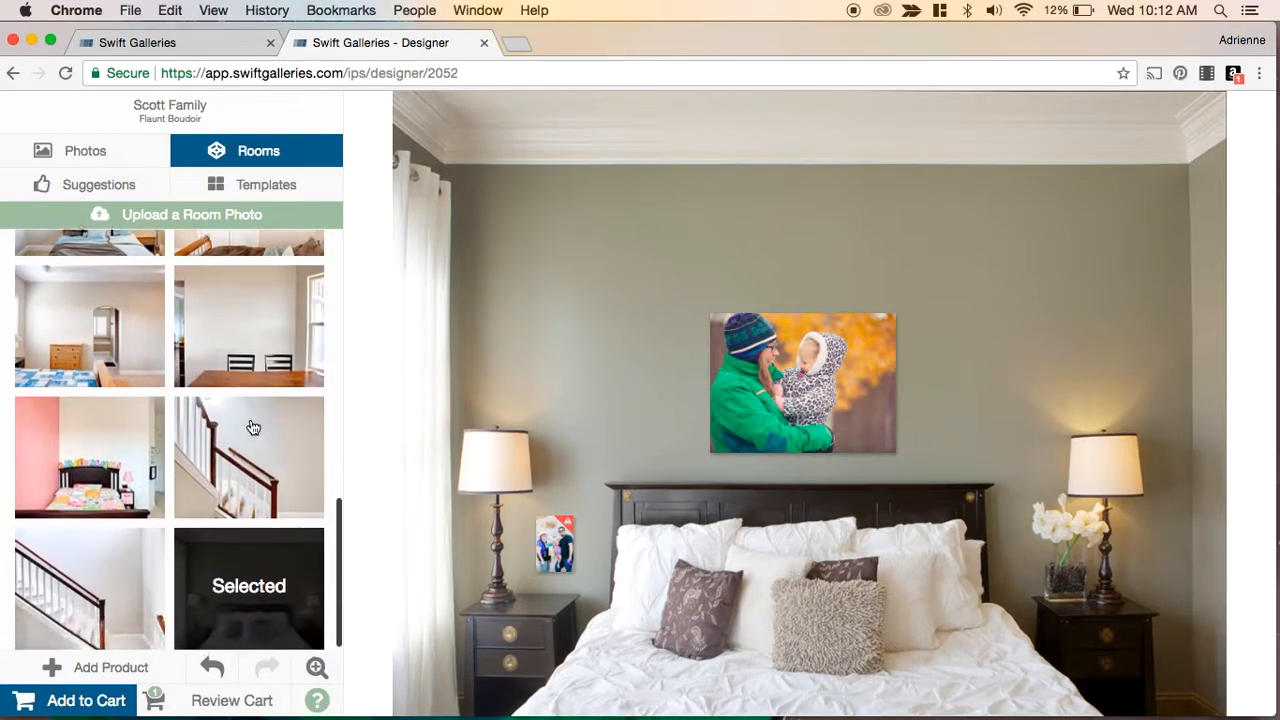
scroll(253, 428, up, 10)
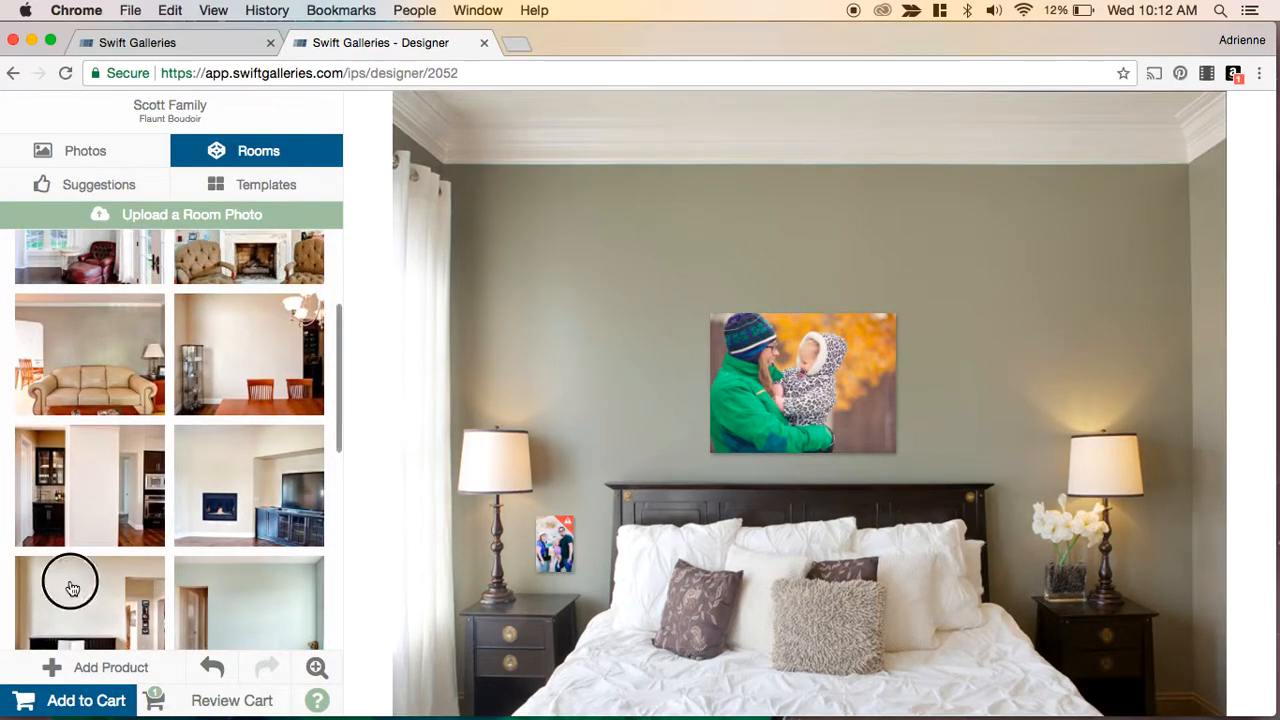
click(100, 613)
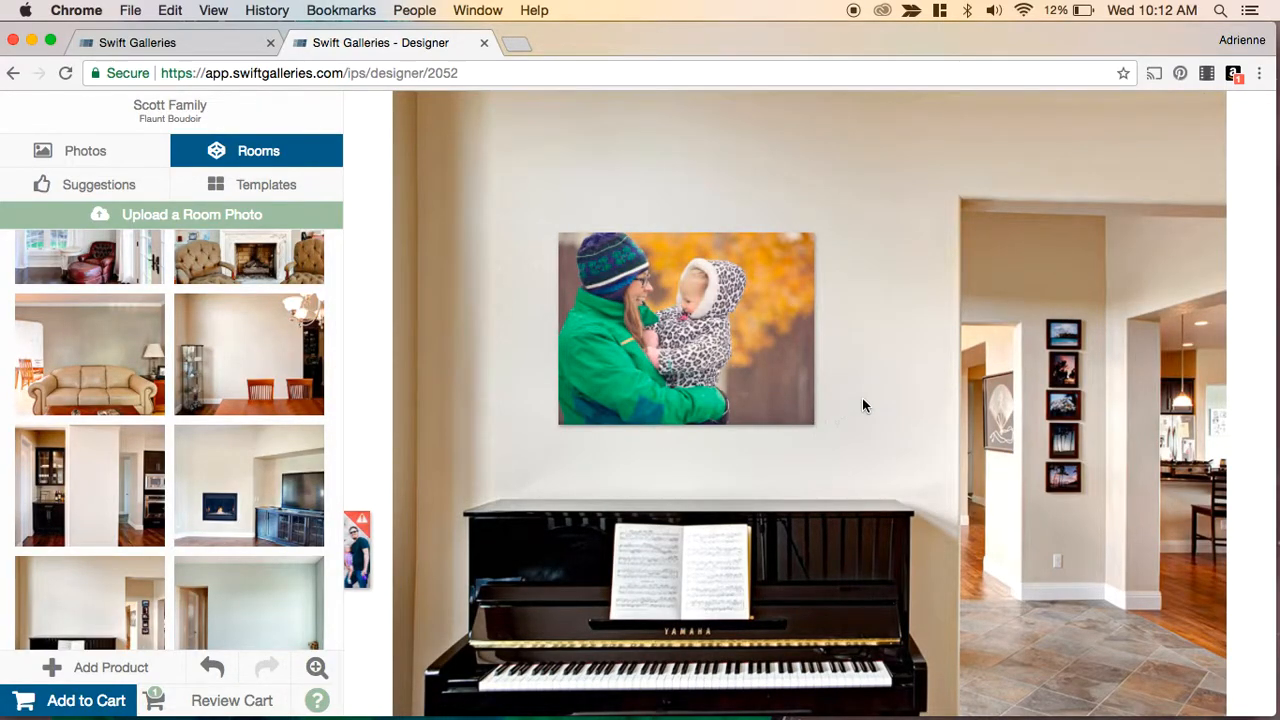
double_click(351, 538)
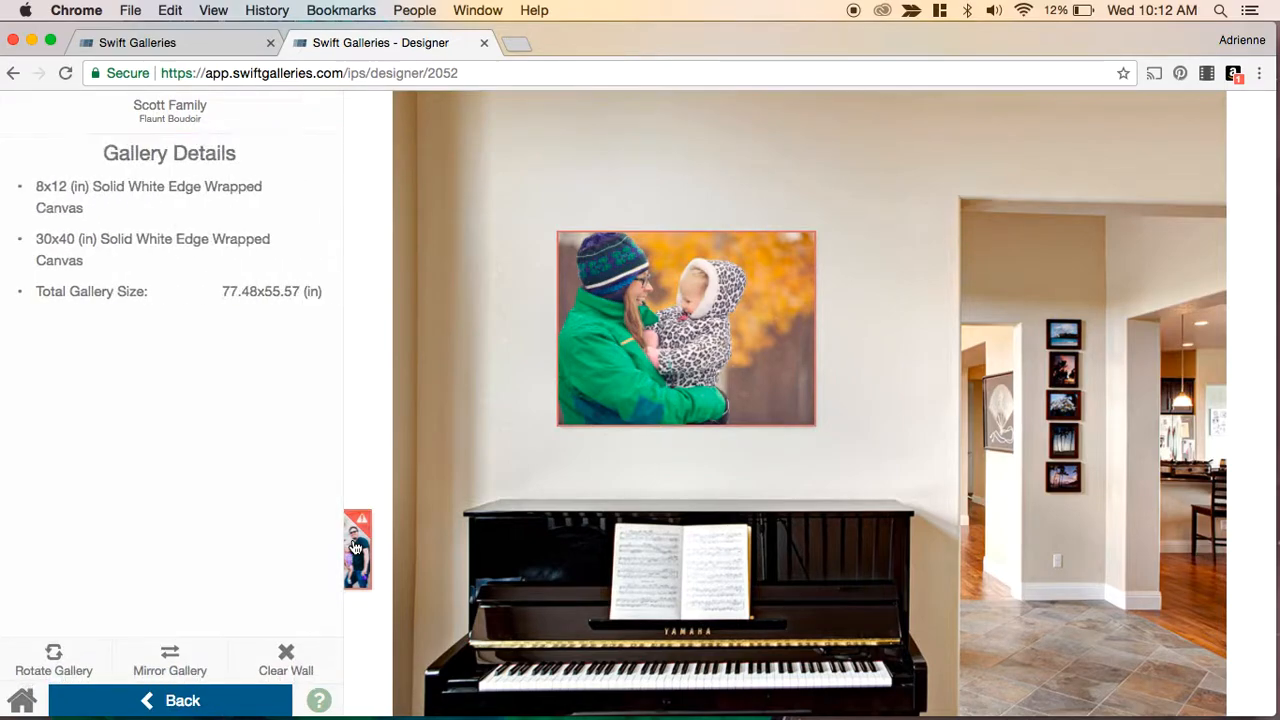
key(Delete)
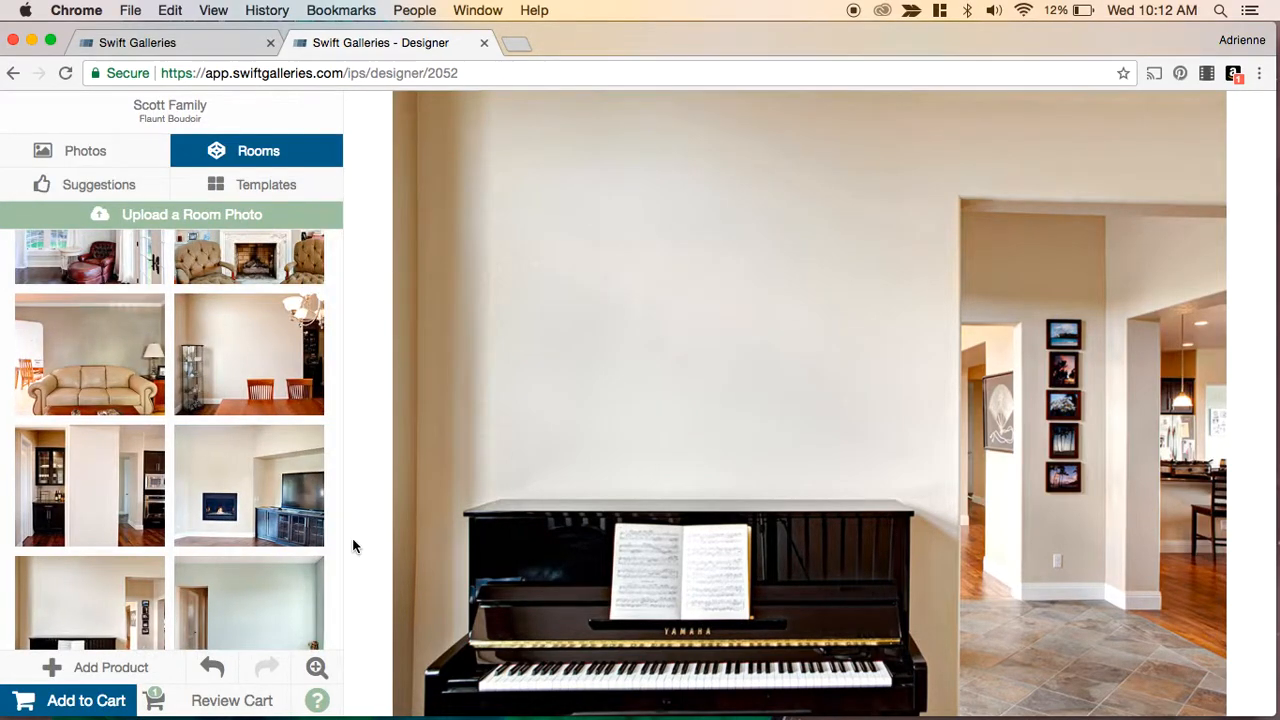
click(116, 668)
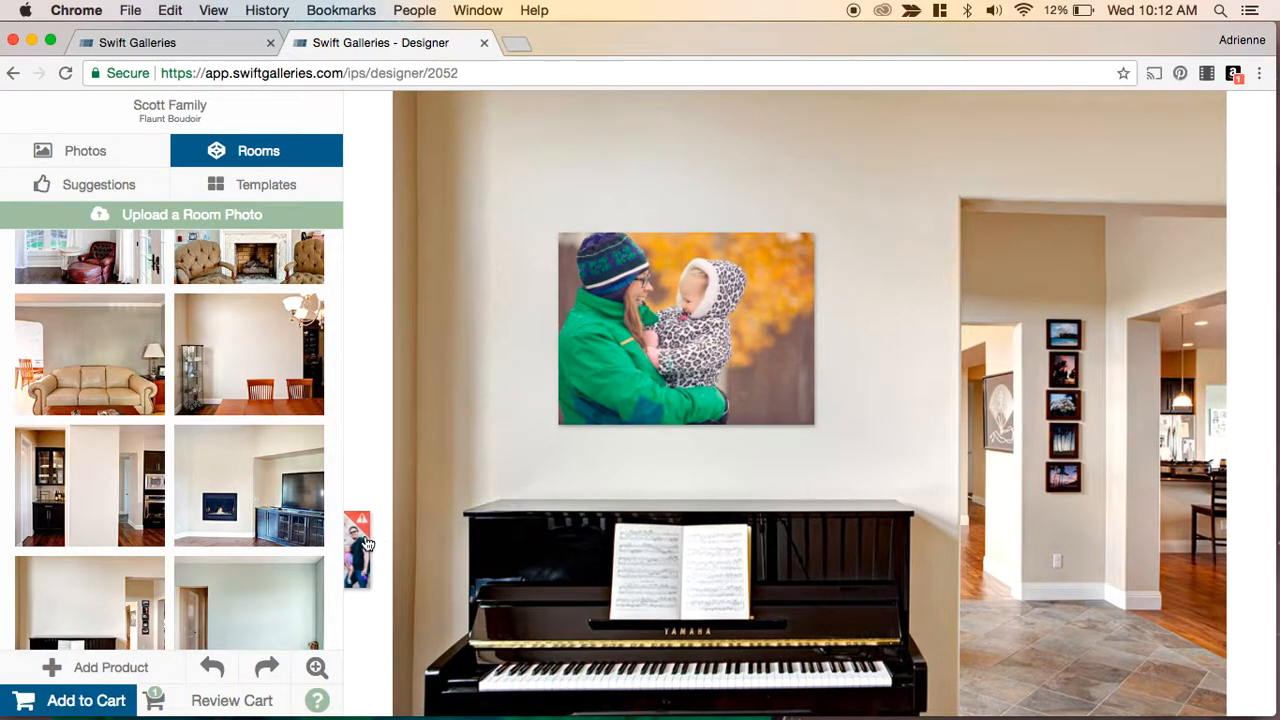
- Delete the small product hanging off the wall's edge
click(366, 543)
click(361, 554)
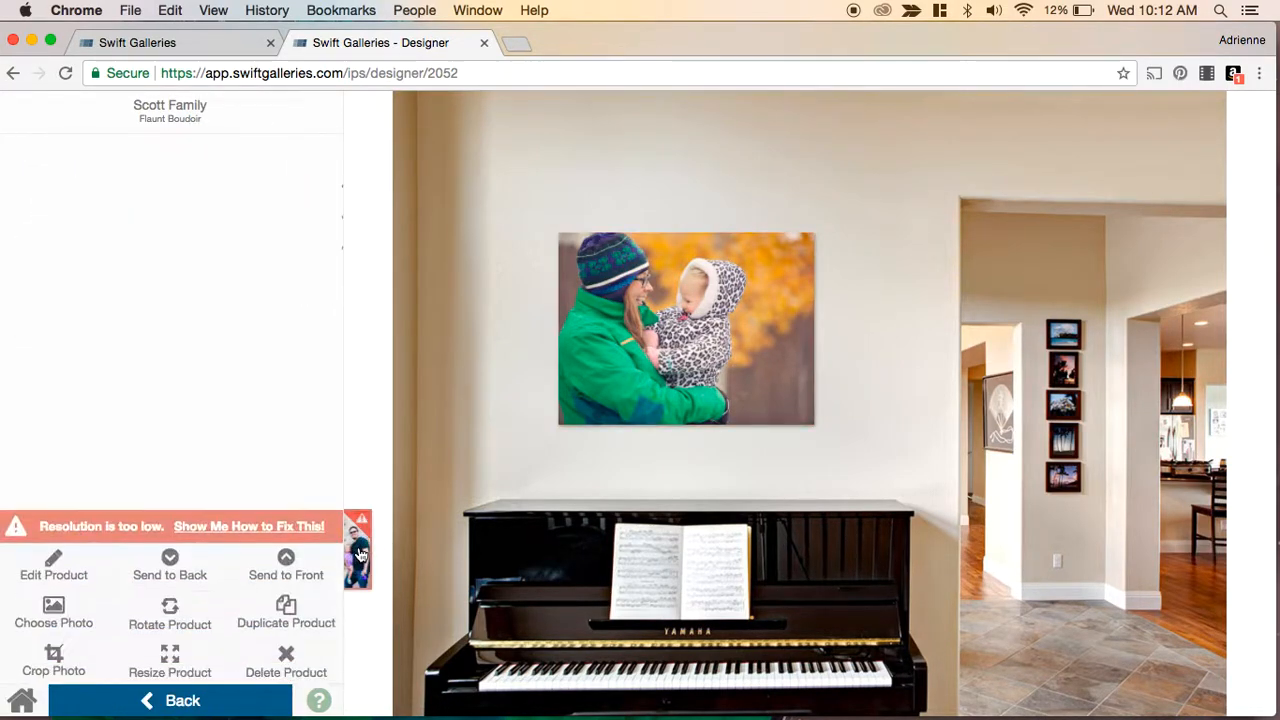
key(Delete)
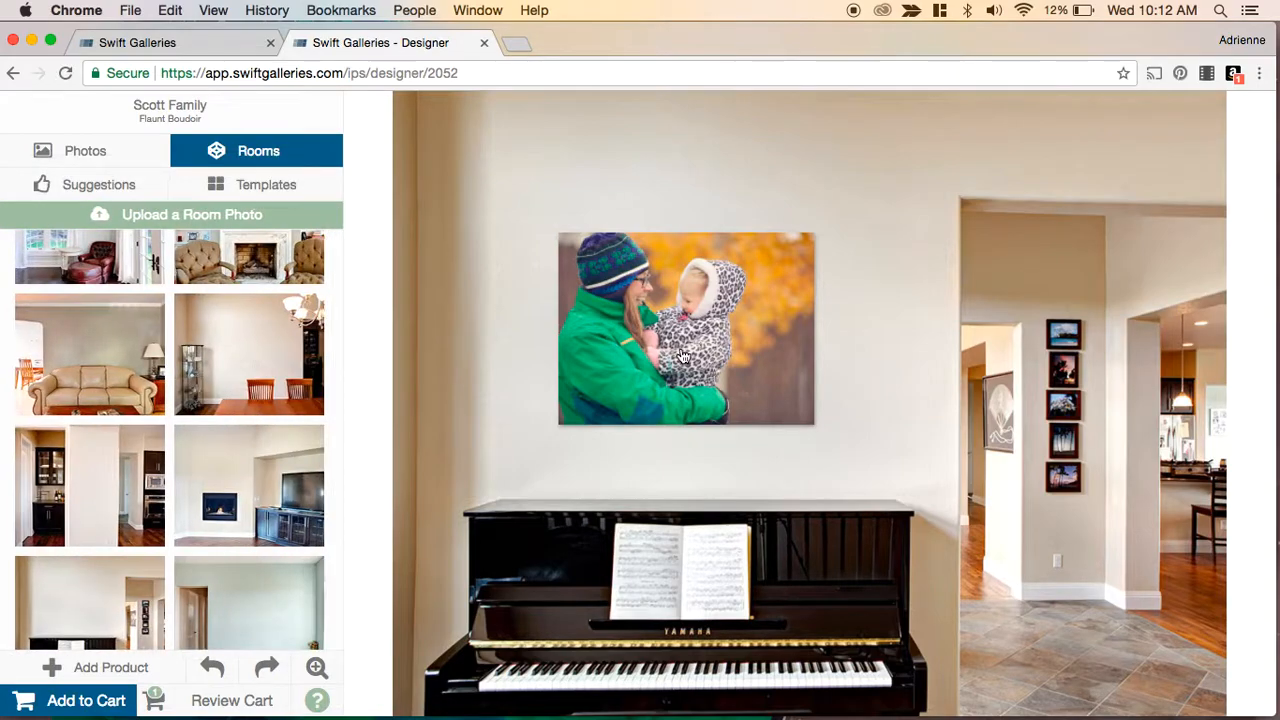
- Nudge the canvas slightly to the right on the wall above the piano
click(683, 333)
mouse_move(683, 333)
mouse_down()
mouse_move(644, 308)
mouse_move(689, 331)
mouse_up()
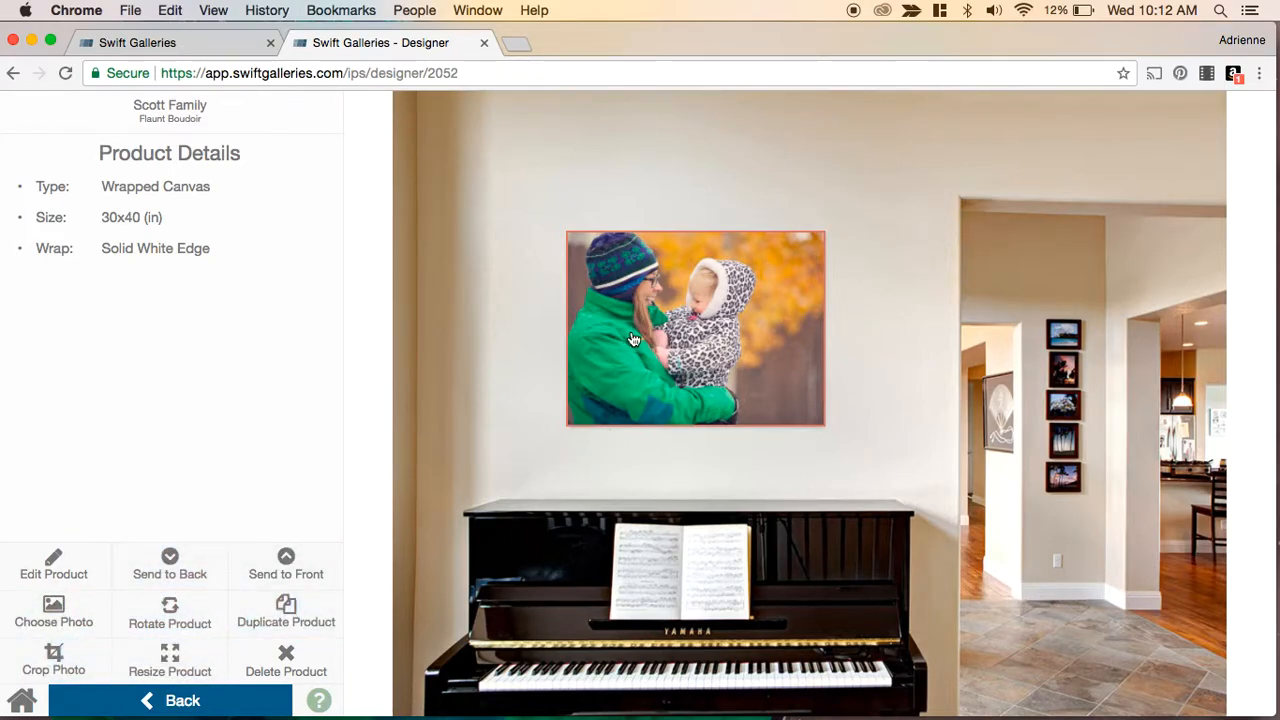
click(511, 418)
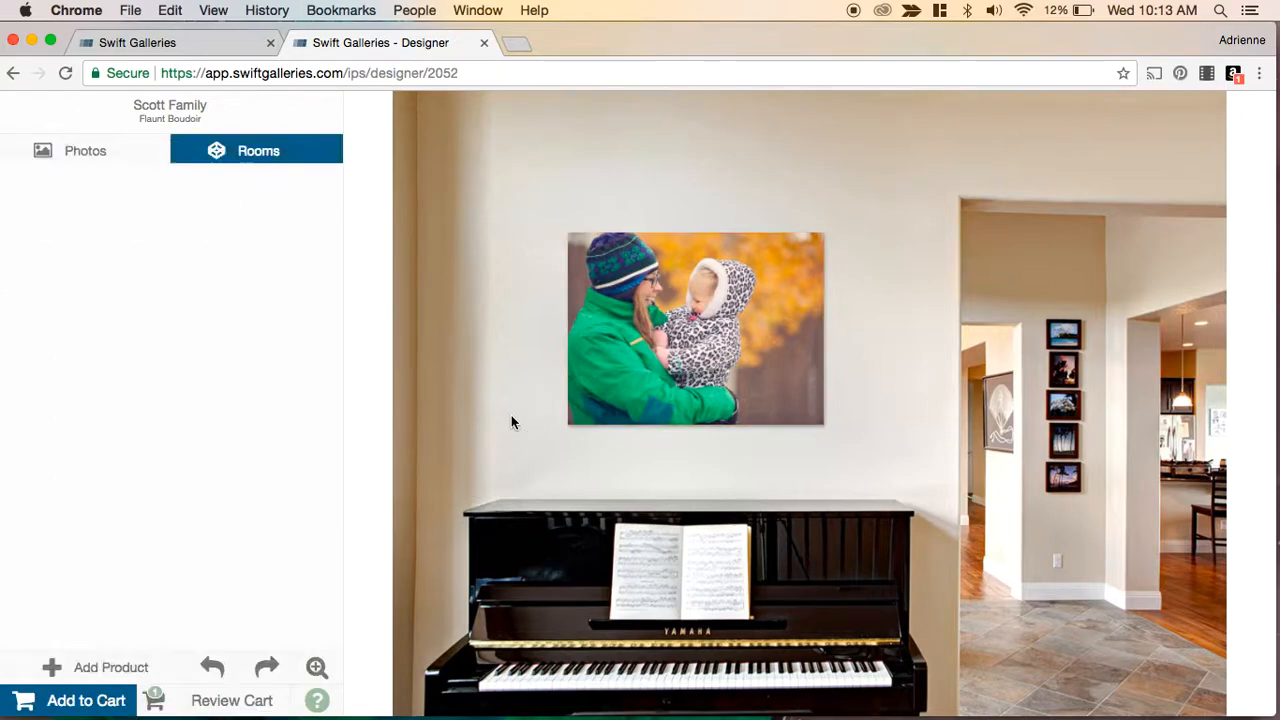
- Change the canvas wrap to Image Wrapped Edge, shift the crop slightly left, and apply it
click(685, 322)
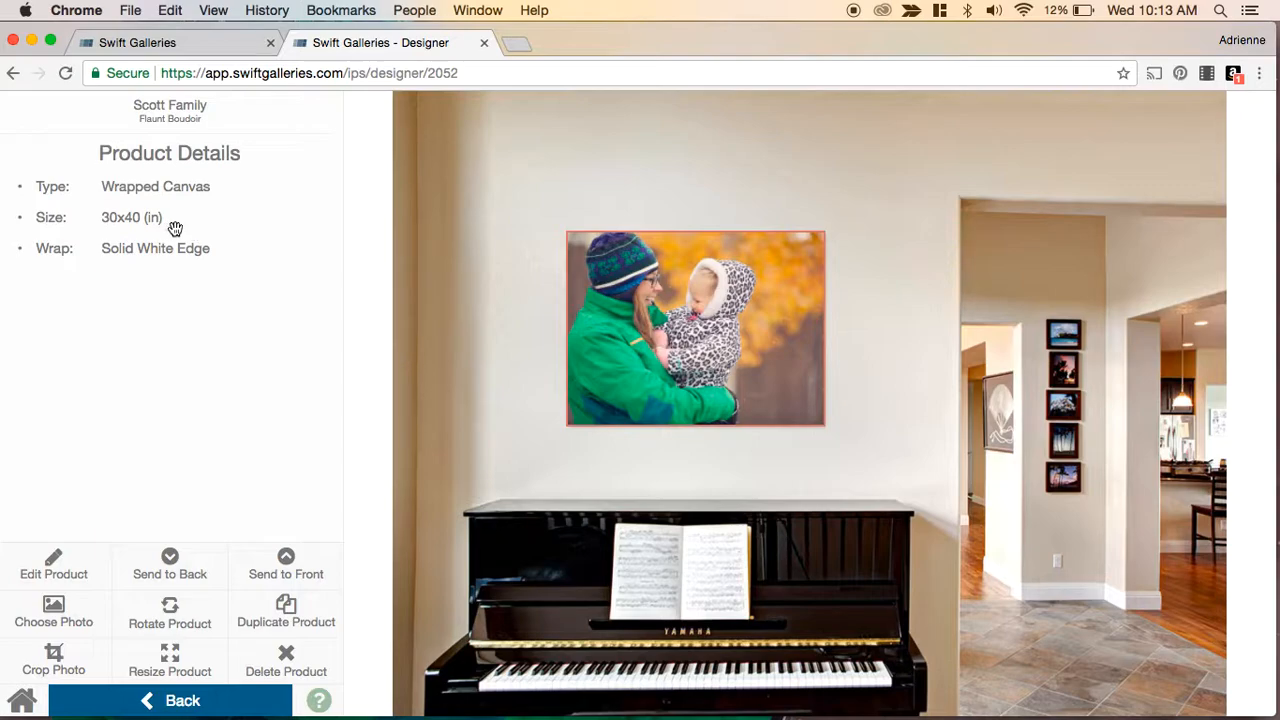
click(78, 573)
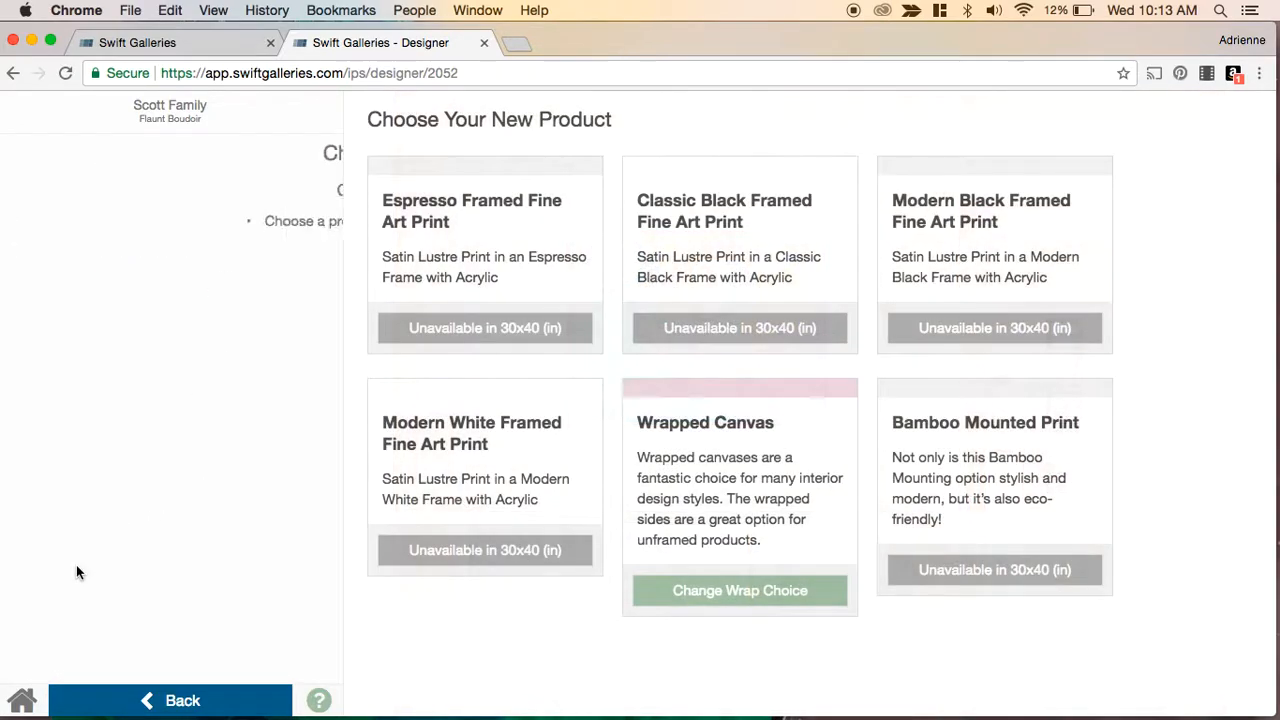
click(776, 600)
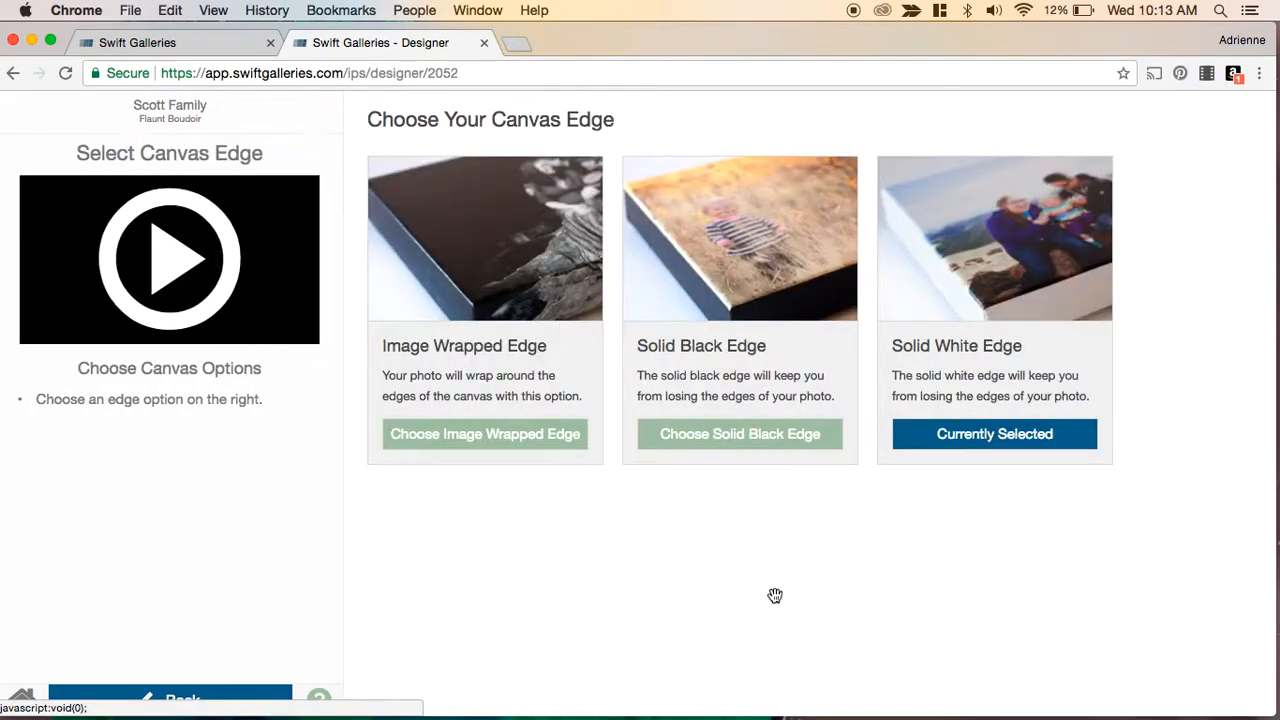
click(514, 440)
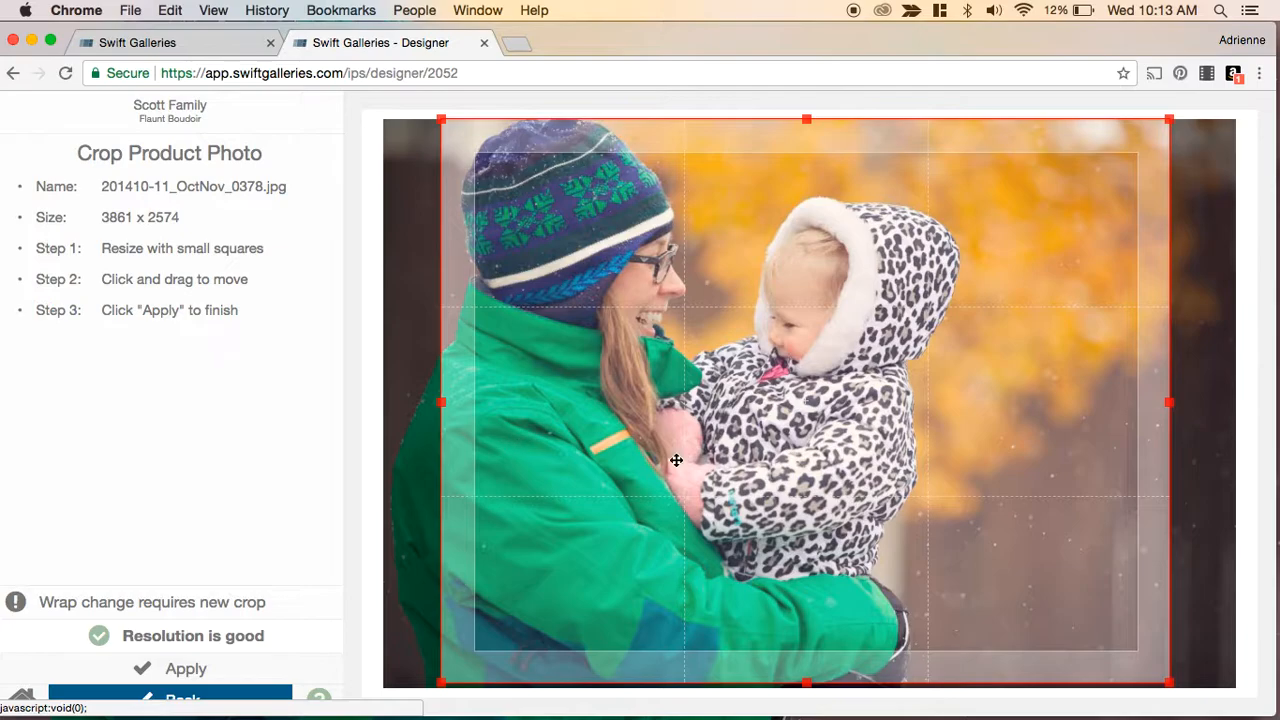
drag(676, 460, 635, 460)
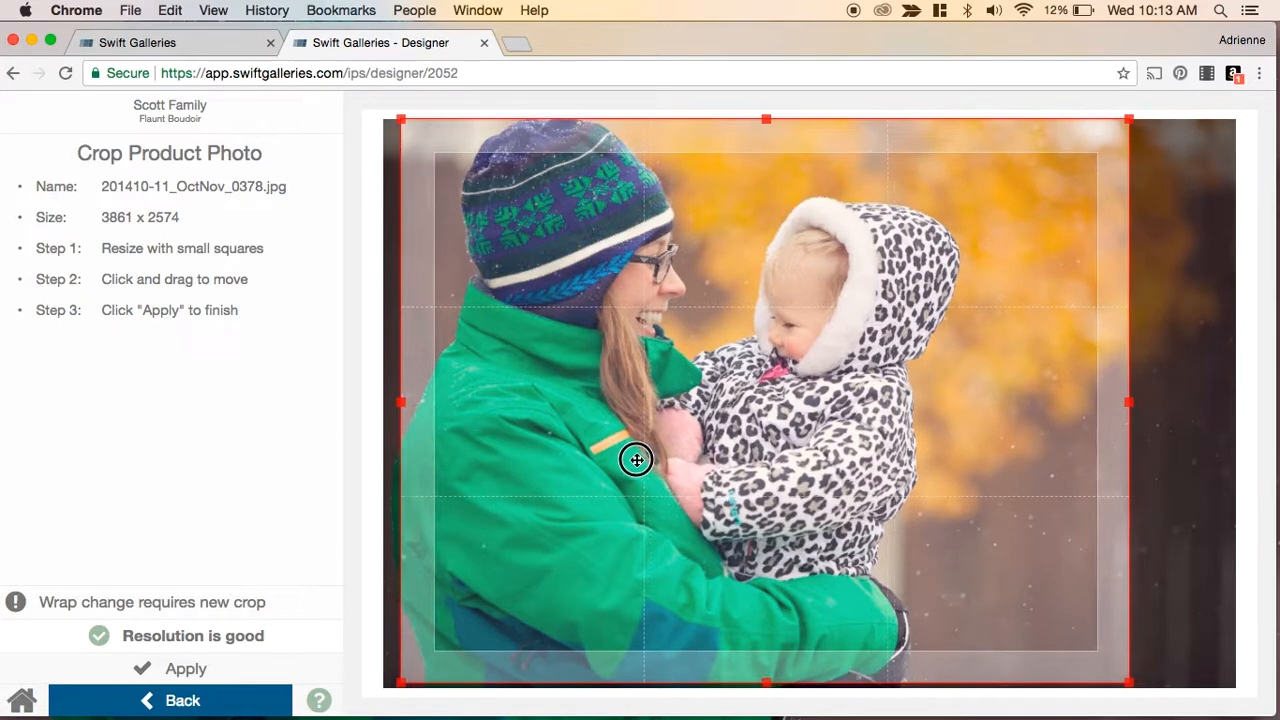
click(200, 664)
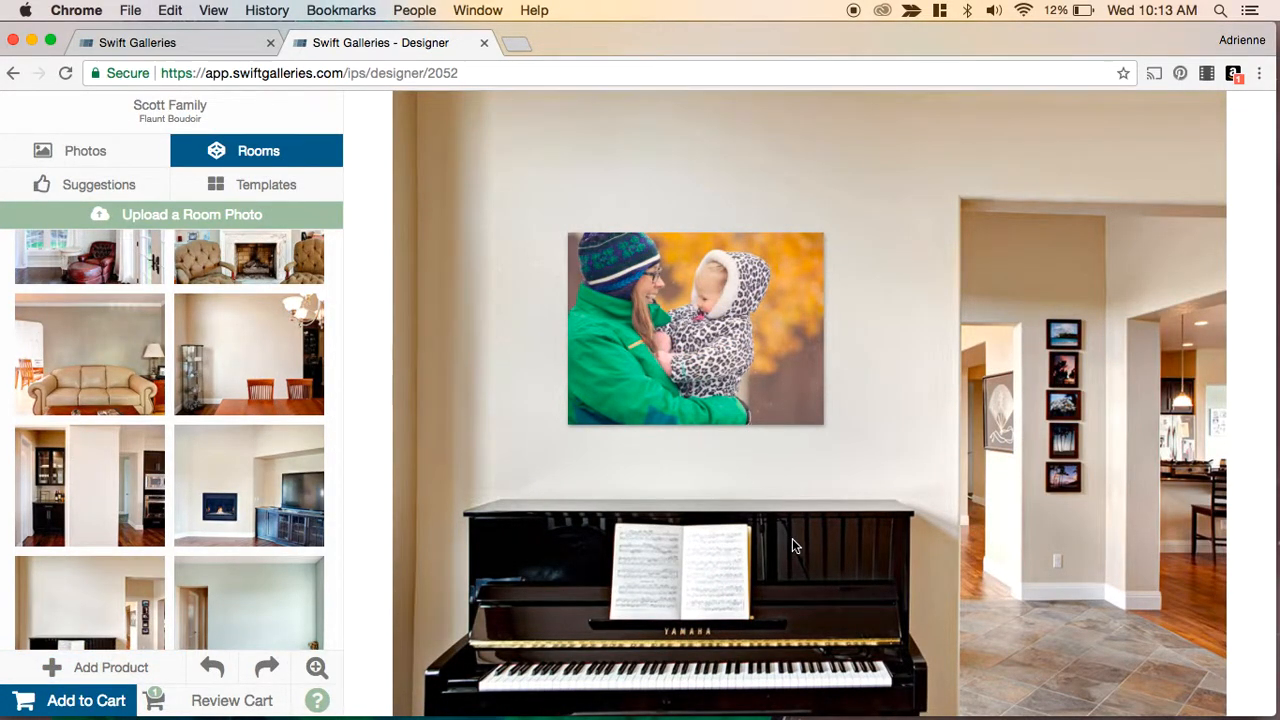
- Add the piano-room canvas gallery to the cart
click(64, 701)
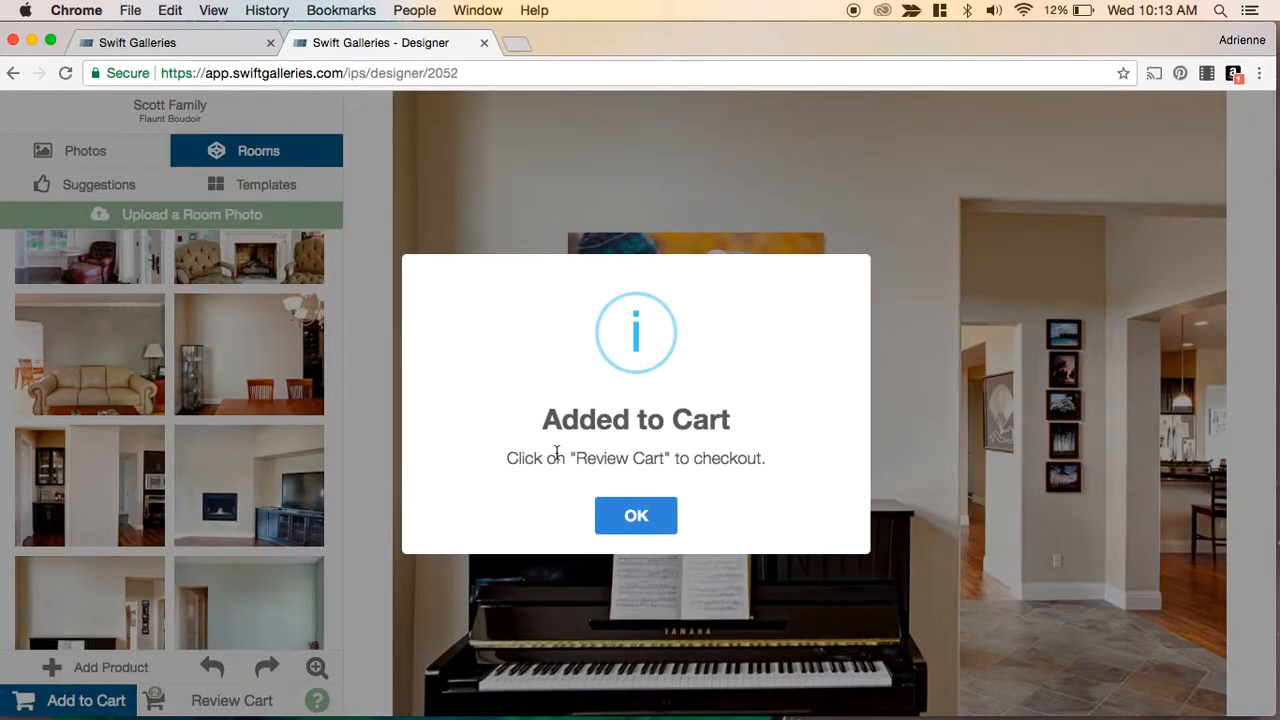
click(633, 514)
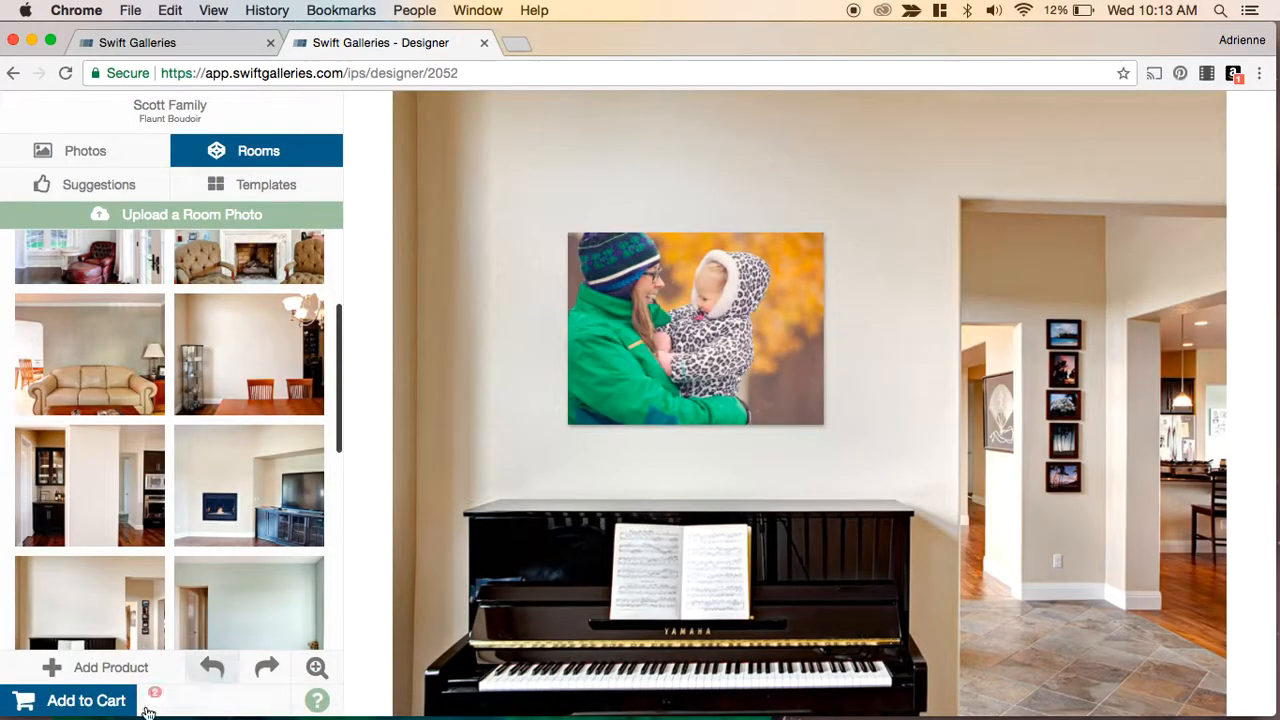
- Review the cart and proceed to offering add-ons at checkout
click(211, 702)
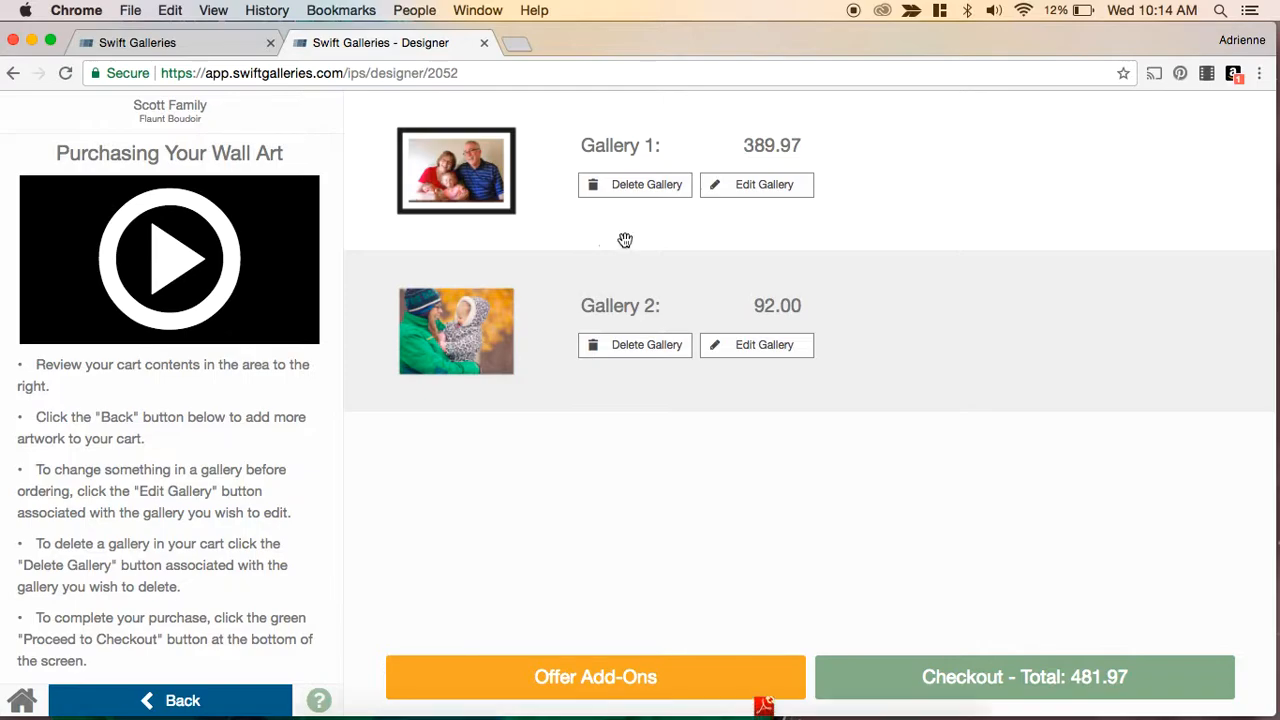
click(592, 680)
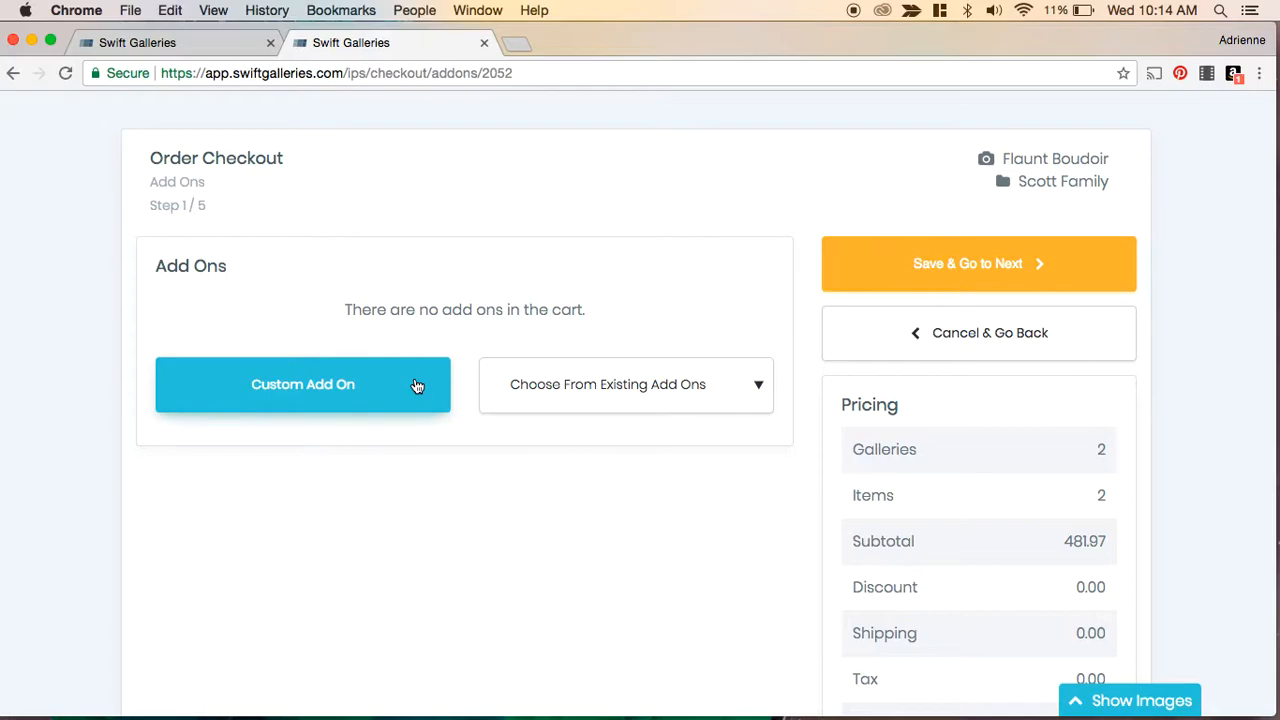
- Add the existing 6x6 Photo Cube add-on to the order
click(757, 389)
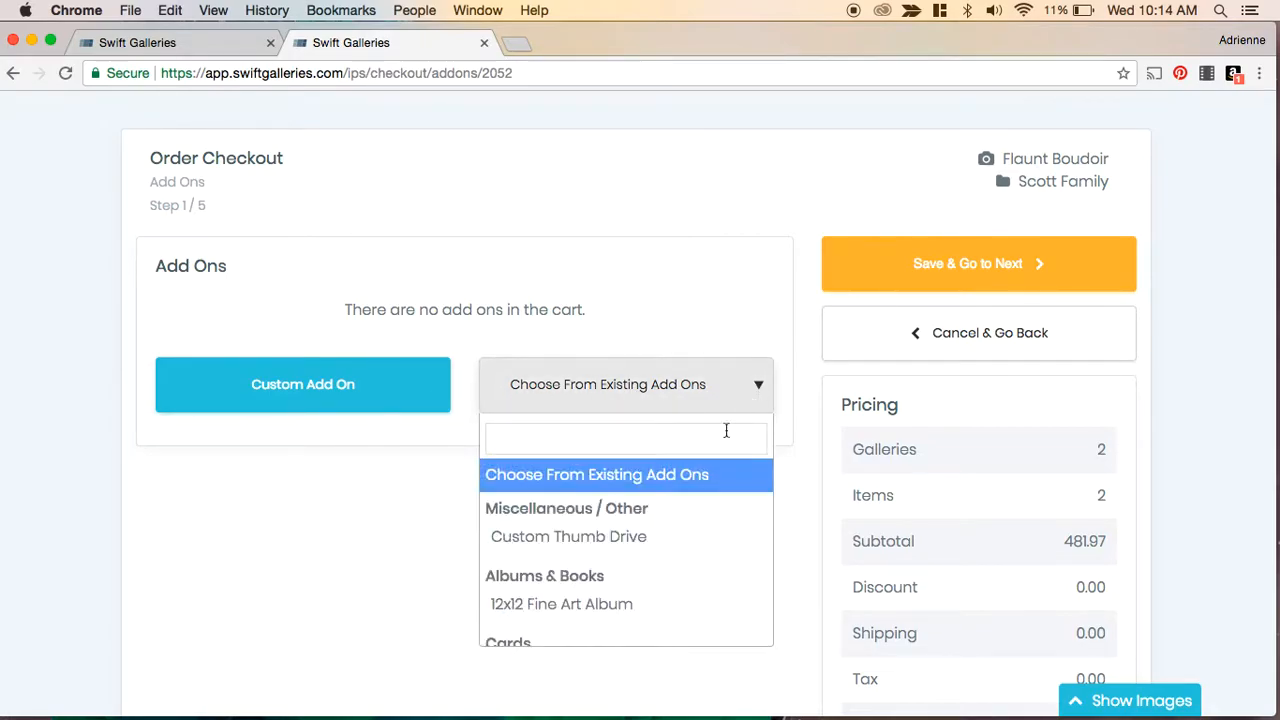
scroll(649, 557, down, 3)
scroll(649, 557, up, 3)
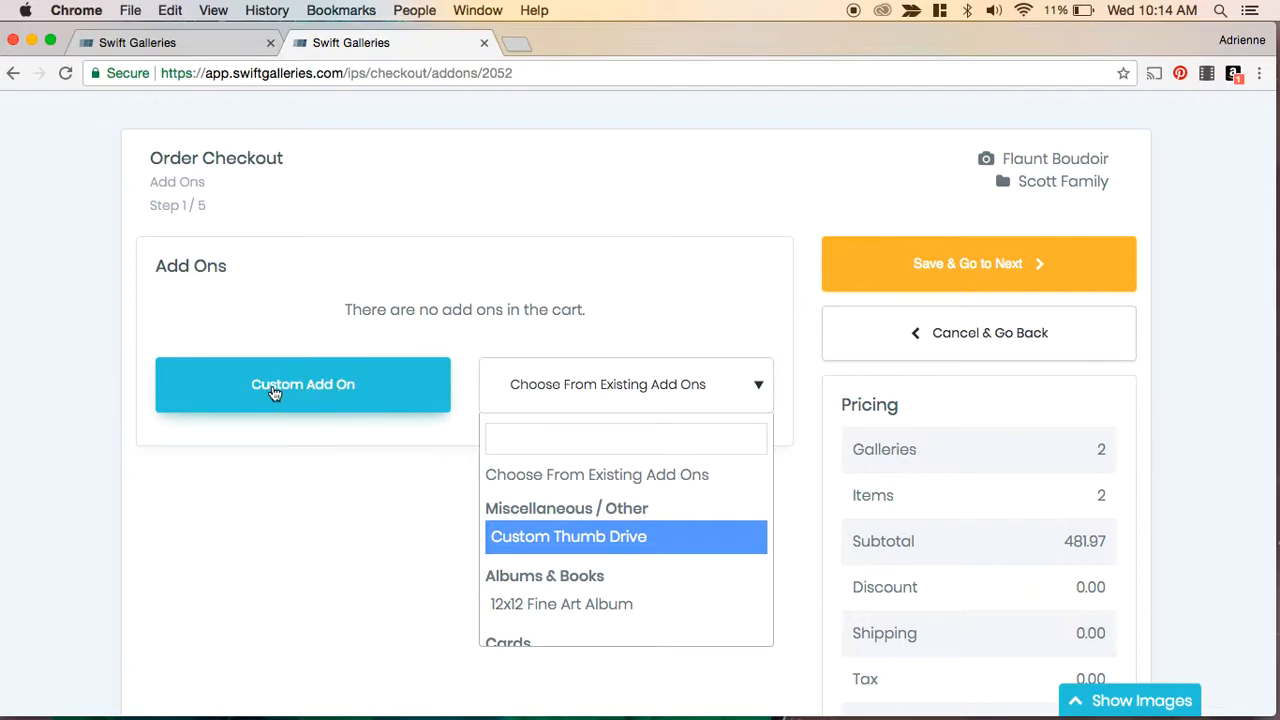
scroll(634, 558, down, 1)
scroll(634, 558, down, 2)
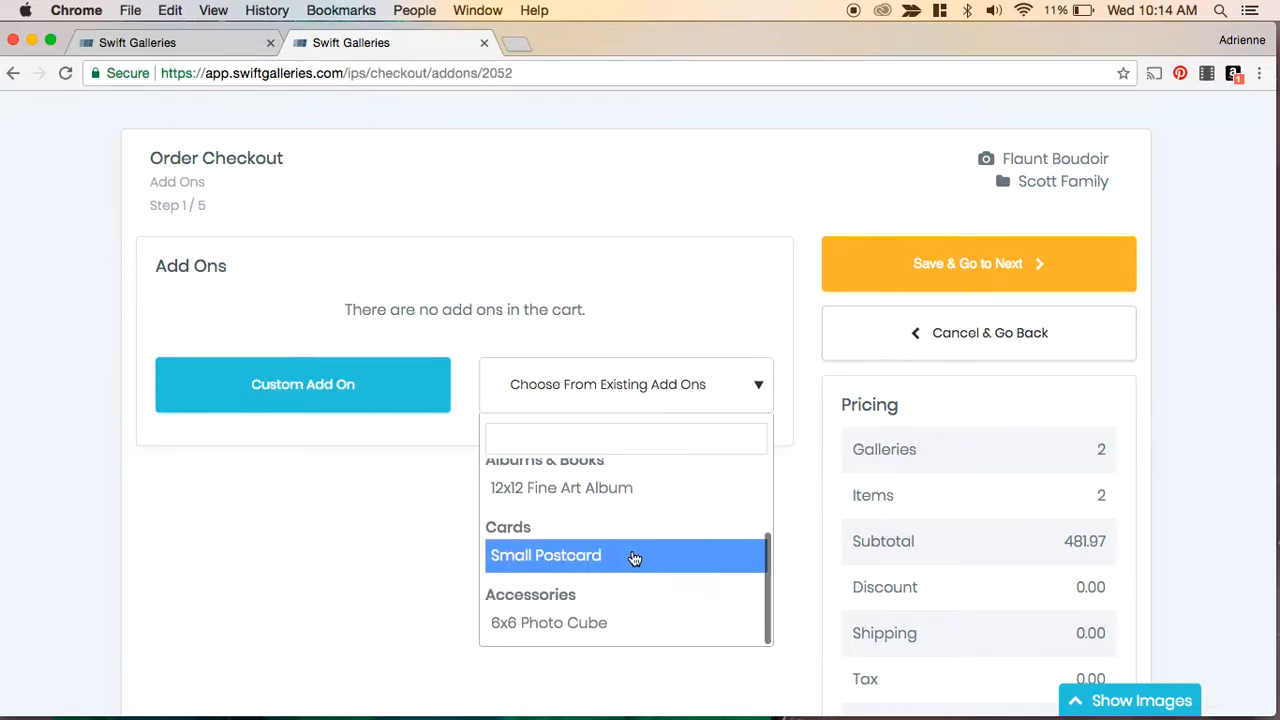
click(597, 623)
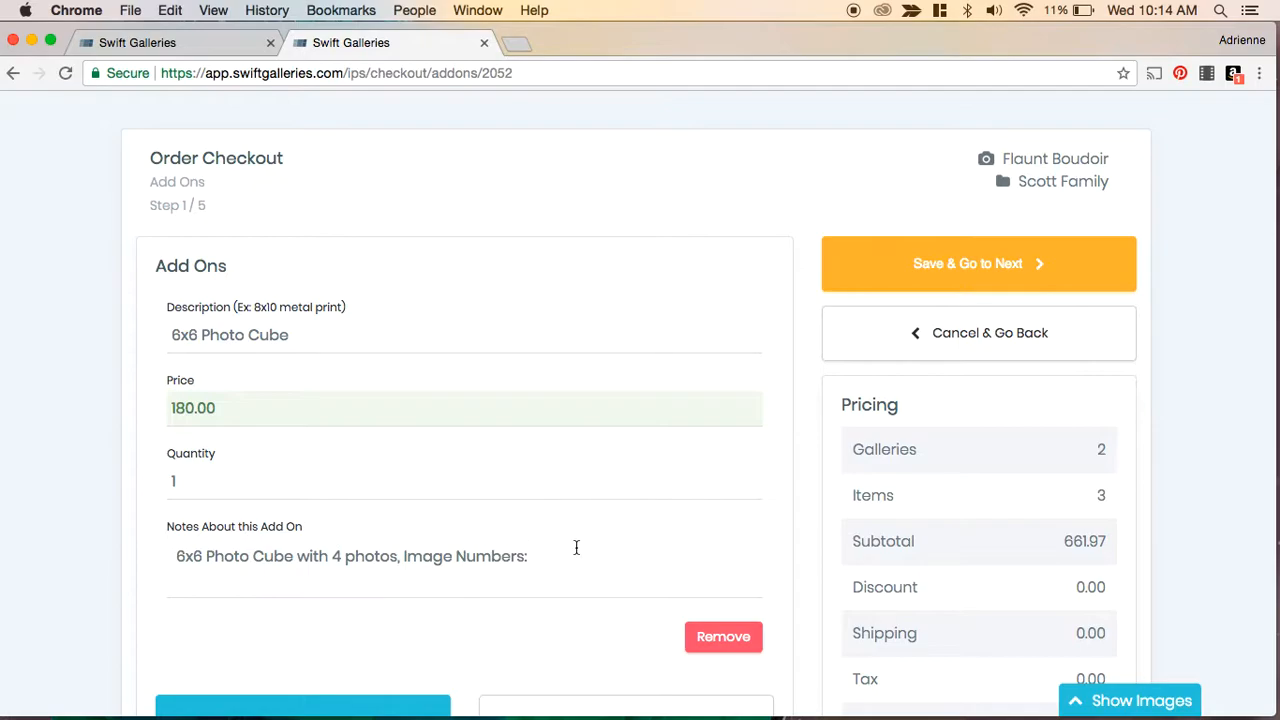
- Open the image strip and add Grandparents, Headshot to the photo cube's notes
click(544, 559)
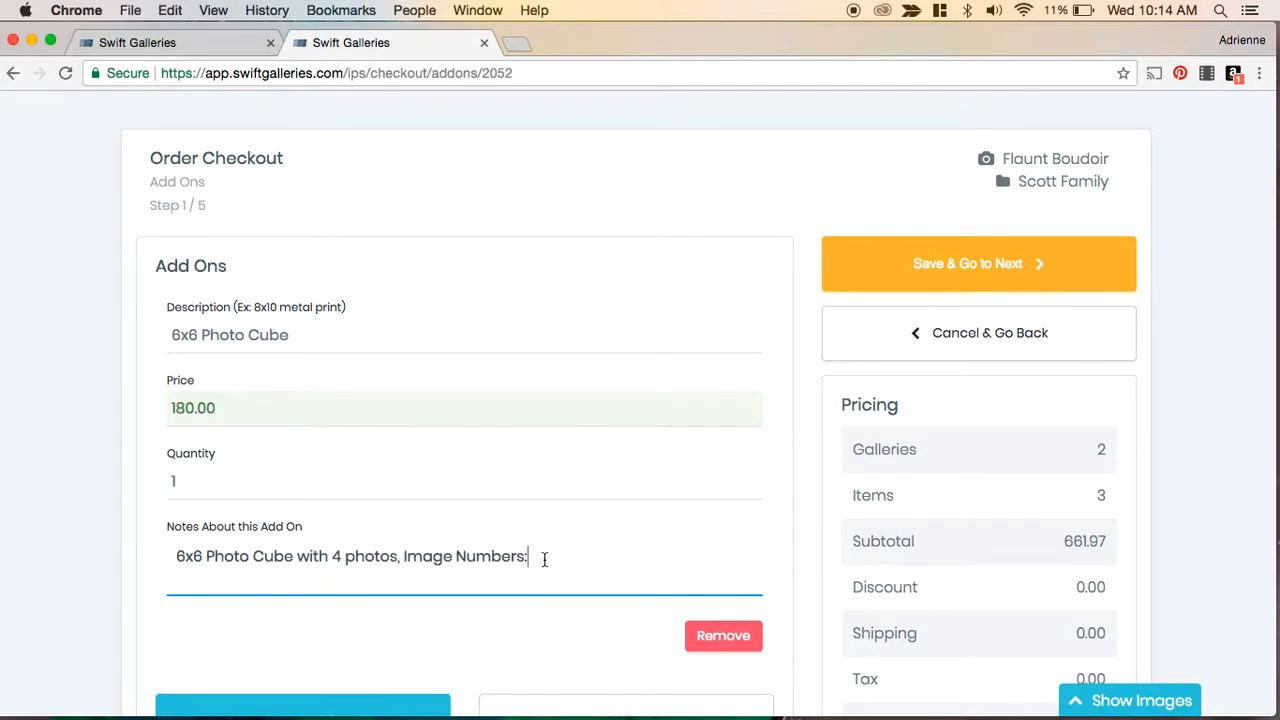
click(1083, 702)
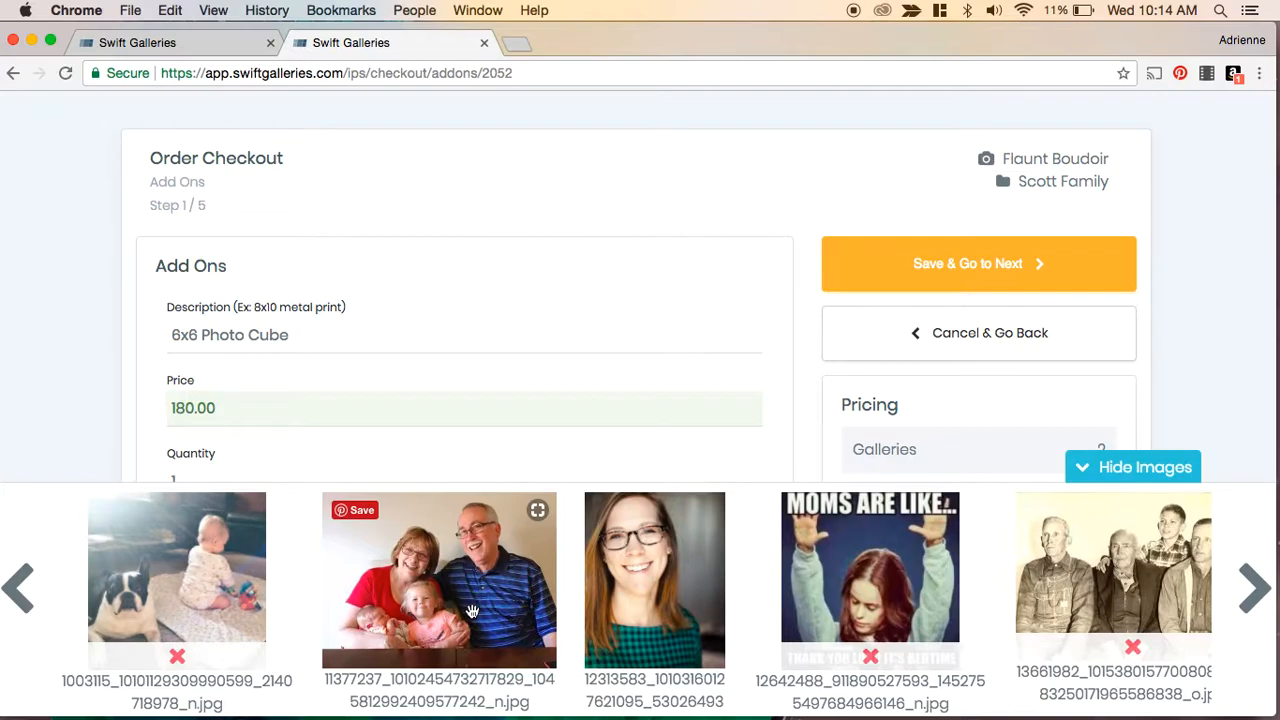
scroll(491, 330, down, 4)
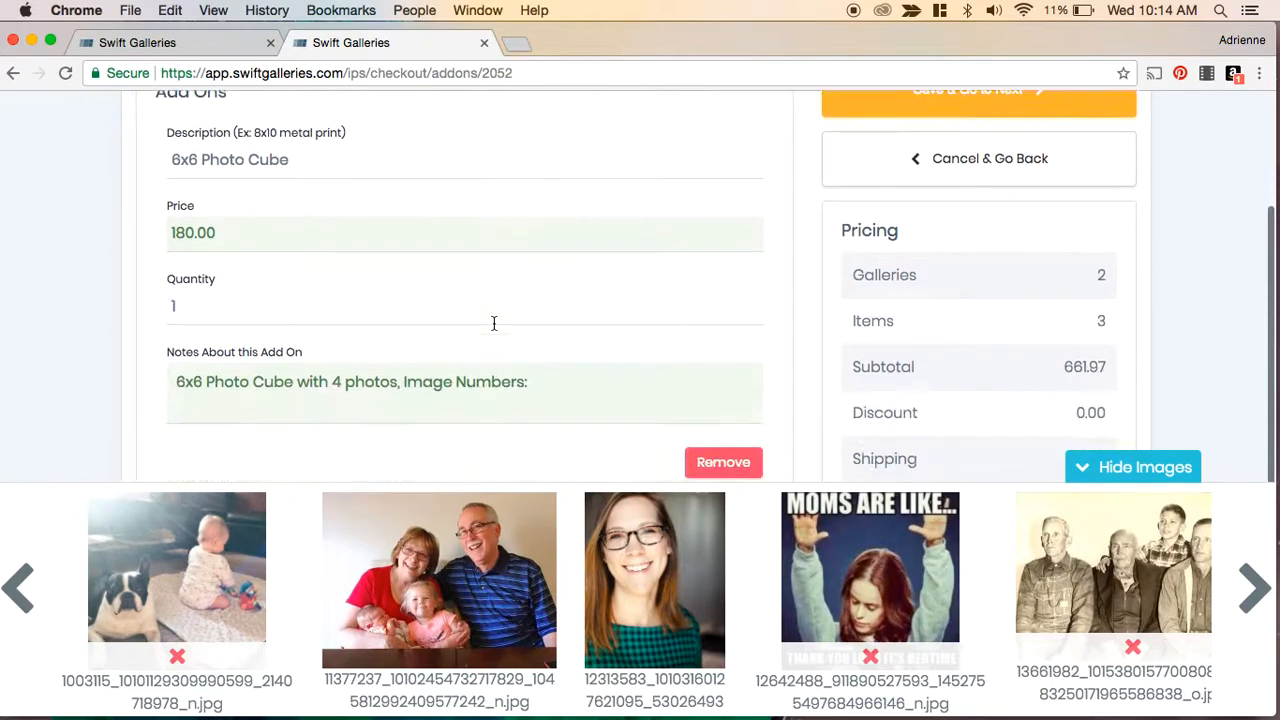
click(571, 359)
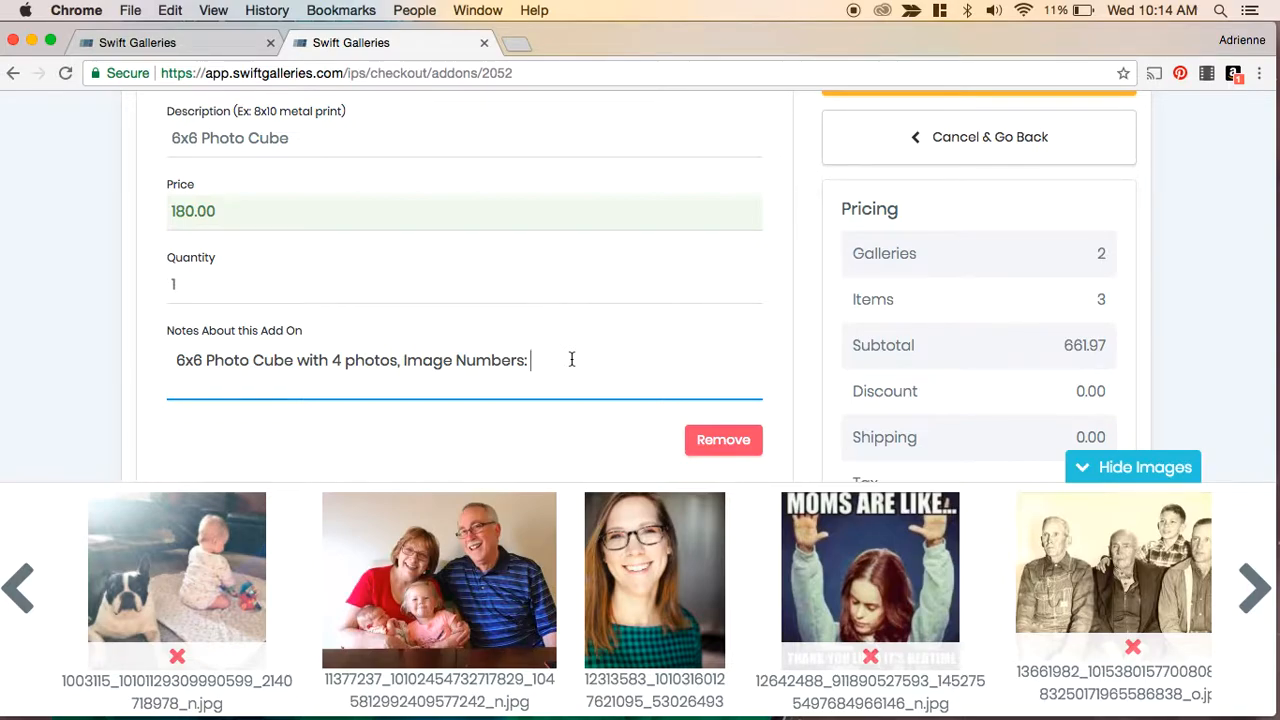
text(Grandparents, Headshot,)
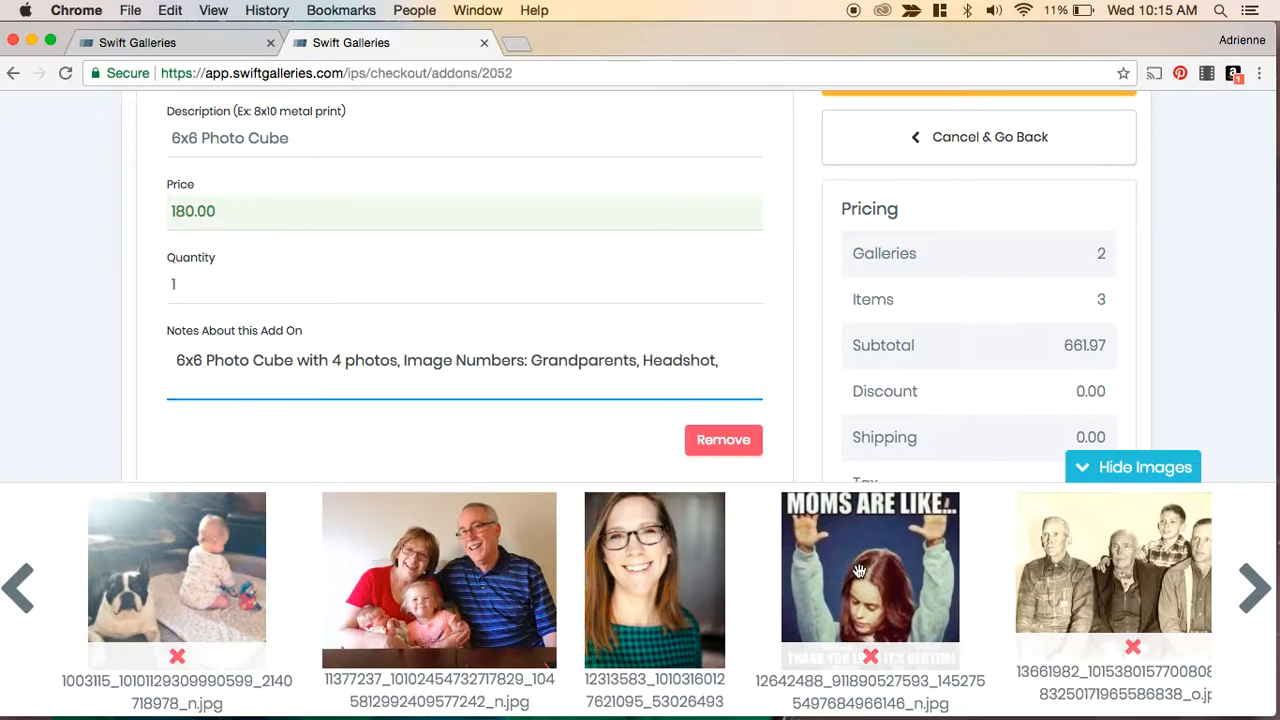
- Browse the album images and append Ice cream, Full Family to the photo cube's notes
click(1252, 586)
click(1252, 586)
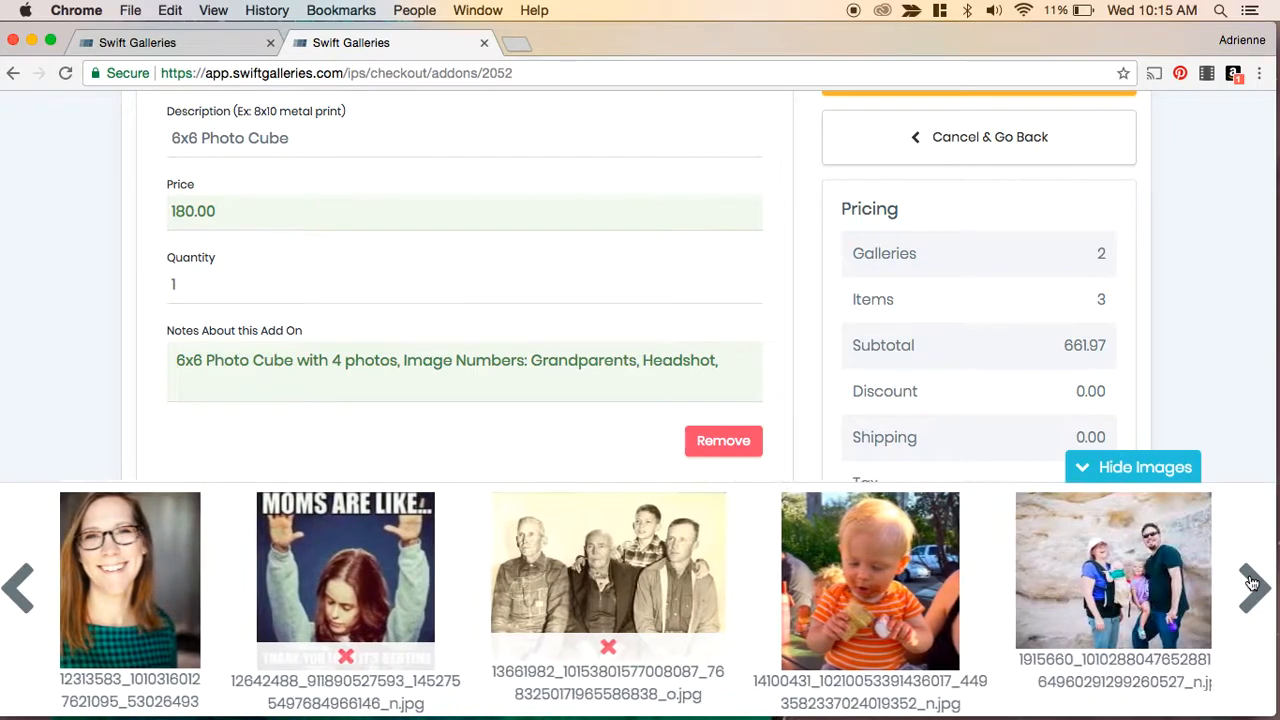
click(1252, 586)
click(1252, 586)
click(1252, 586)
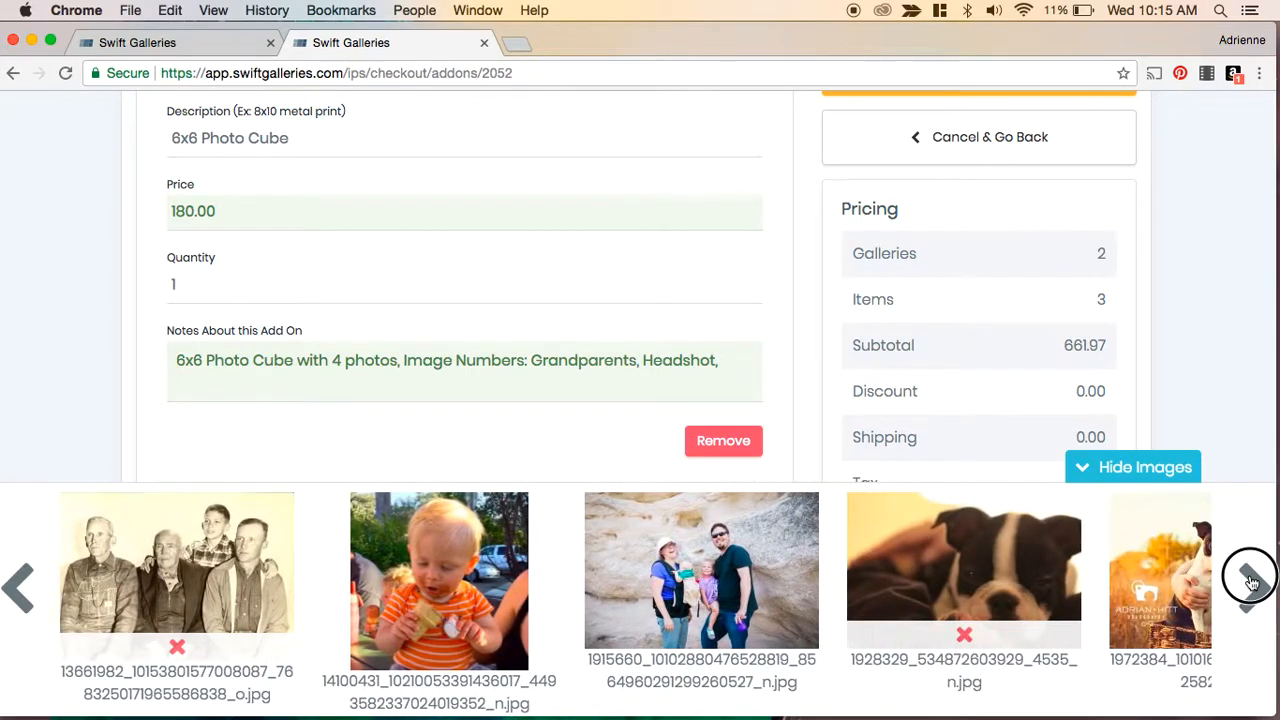
click(741, 363)
text(Ice cream,)
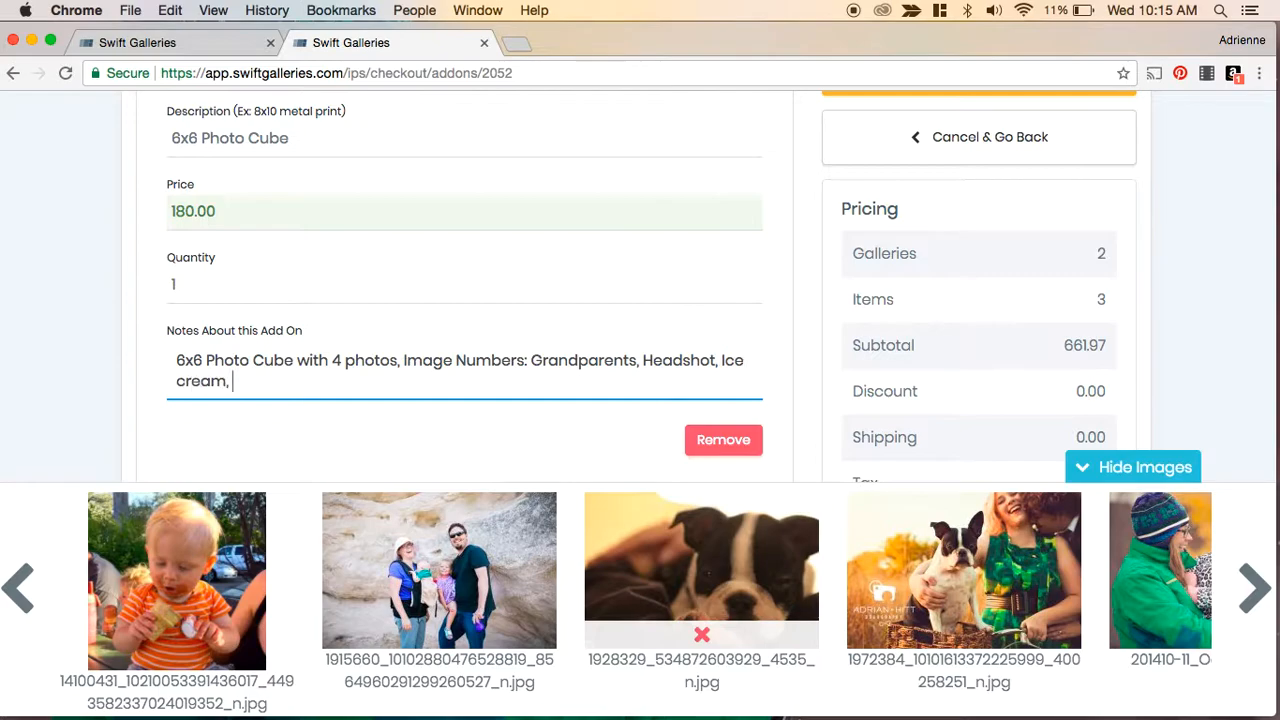
text( Full Family)
- Page through the remaining album images and hide the image strip
click(1253, 588)
click(1255, 590)
click(1258, 598)
click(1258, 598)
click(1258, 598)
click(1258, 600)
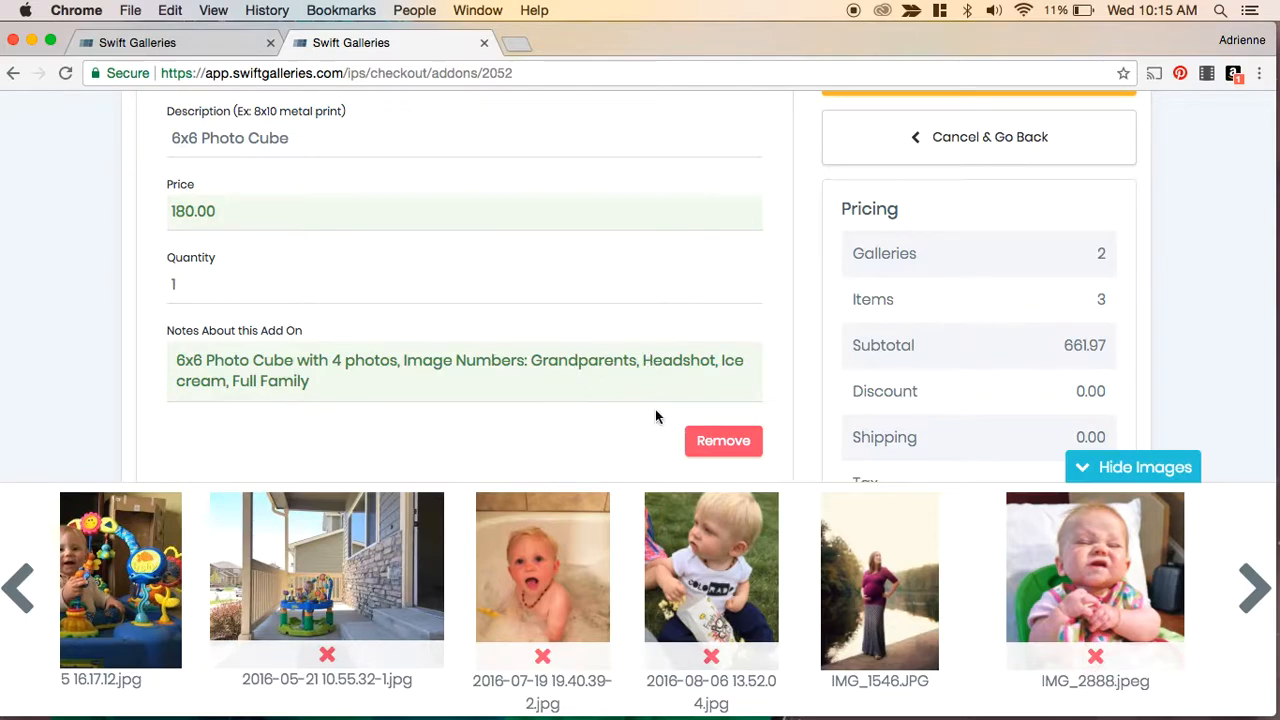
click(1114, 471)
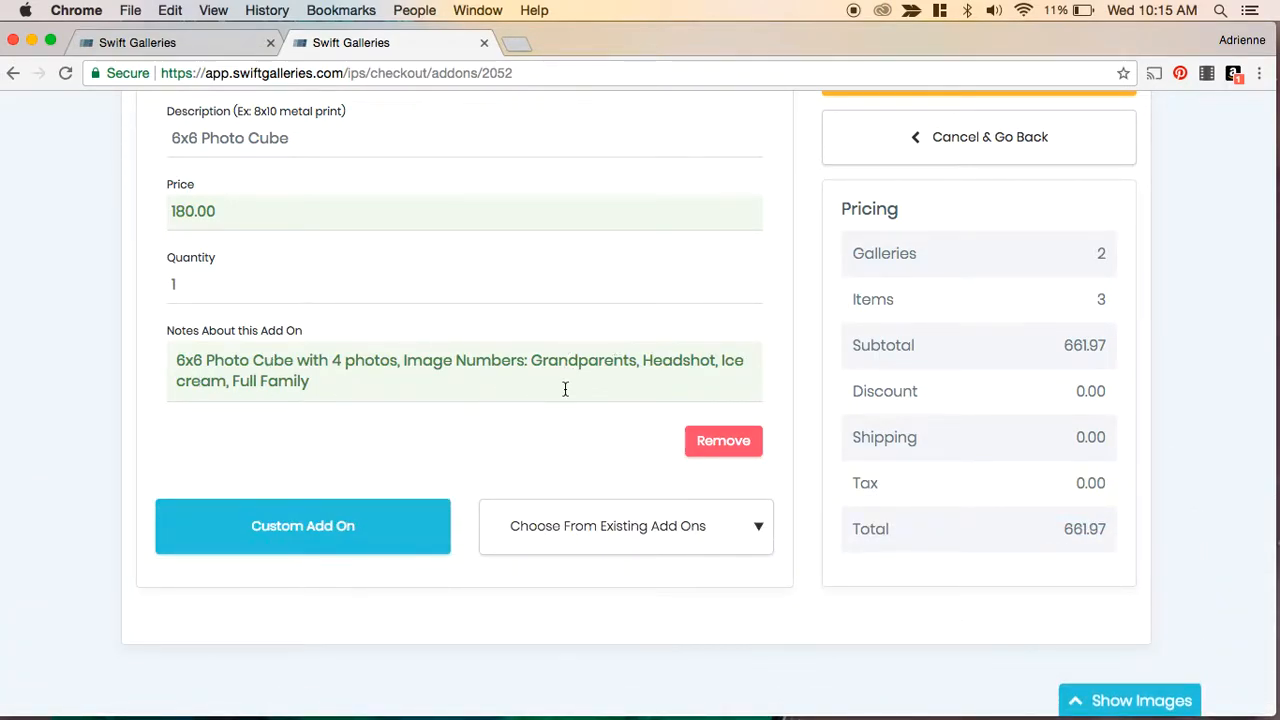
- Add a custom add-on described as 8x10 metal print, priced 40, with quantity 1
click(355, 532)
click(240, 525)
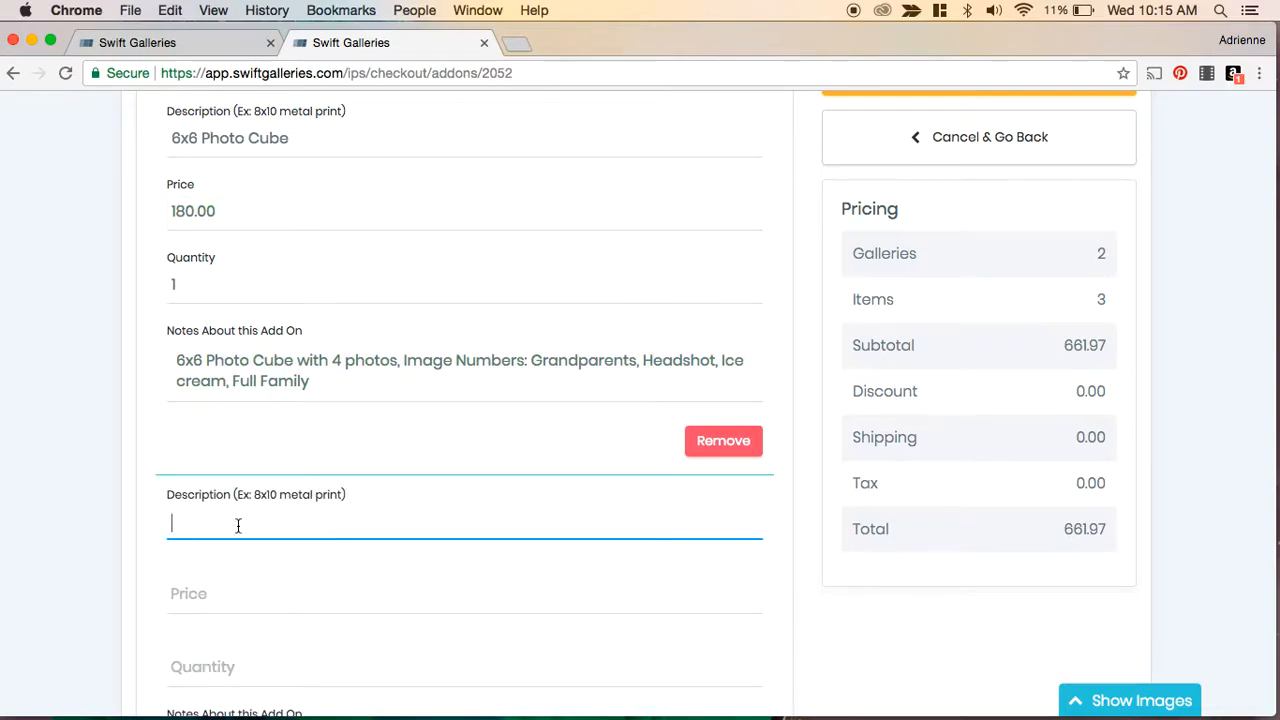
text(8x10 metal print)
click(266, 591)
text(4)
scroll(191, 580, down, 2)
click(191, 557)
text(1)
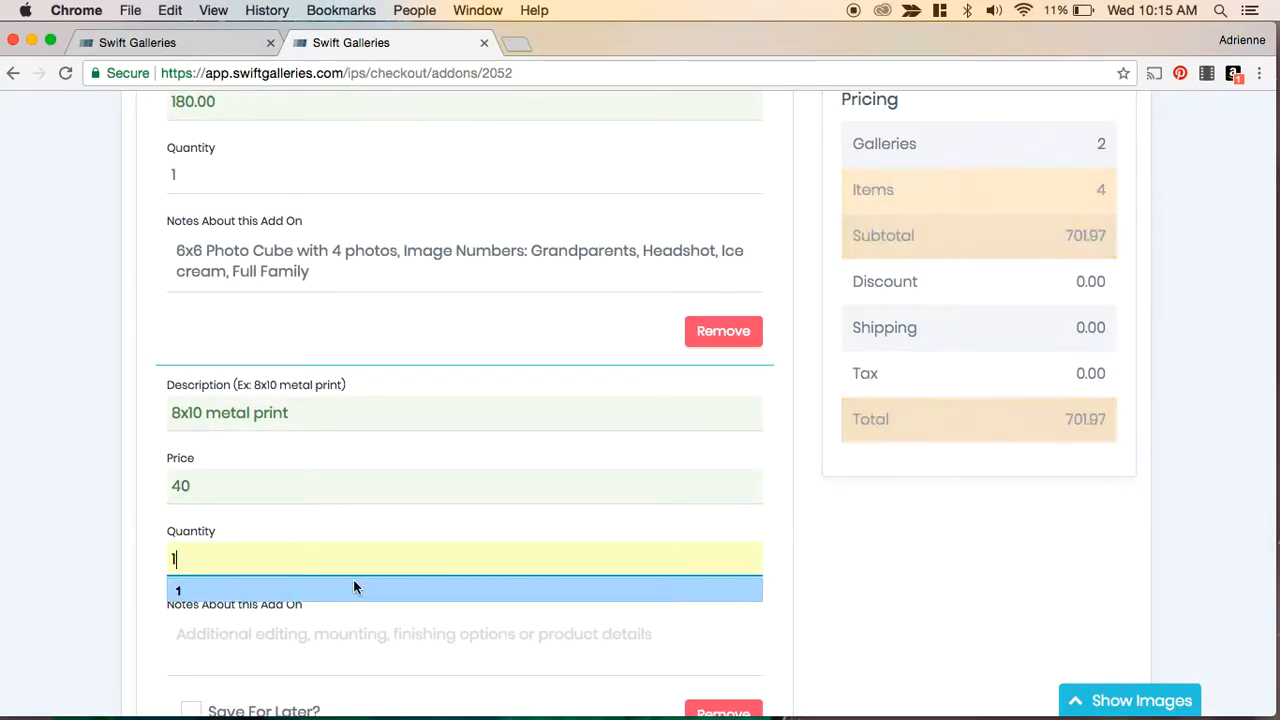
click(353, 579)
- Save the add-ons and continue to the discounts step
scroll(353, 583, down, 3)
scroll(353, 587, down, 1)
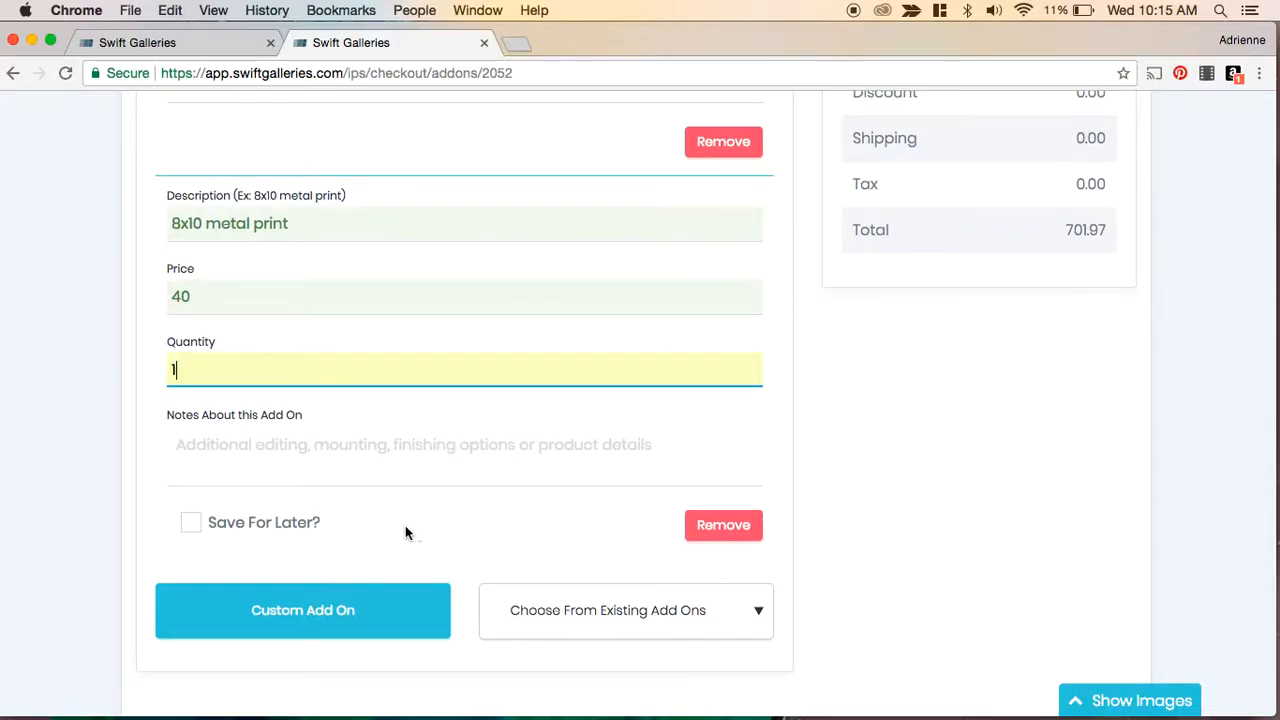
scroll(600, 494, up, 5)
scroll(602, 494, up, 1)
click(974, 262)
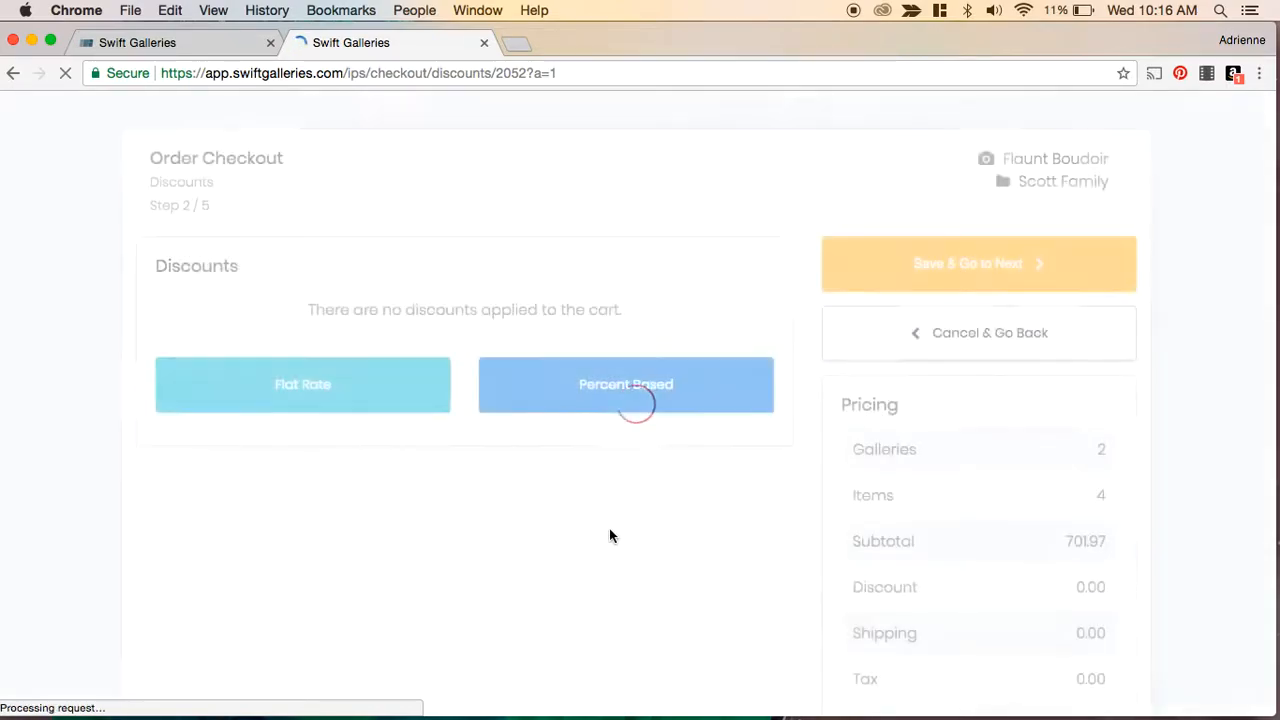
- Apply a flat-rate discount named Photo Session Credit for 50 and continue to shipping details
click(310, 393)
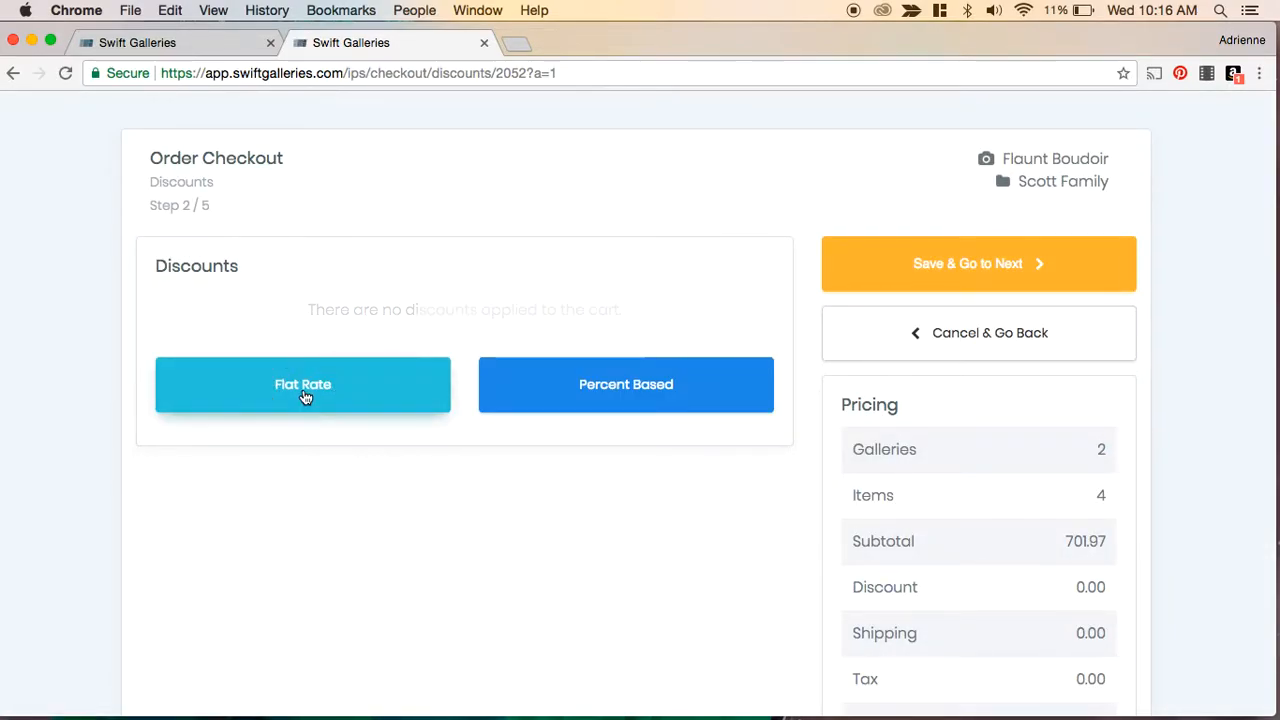
click(222, 334)
text(d)
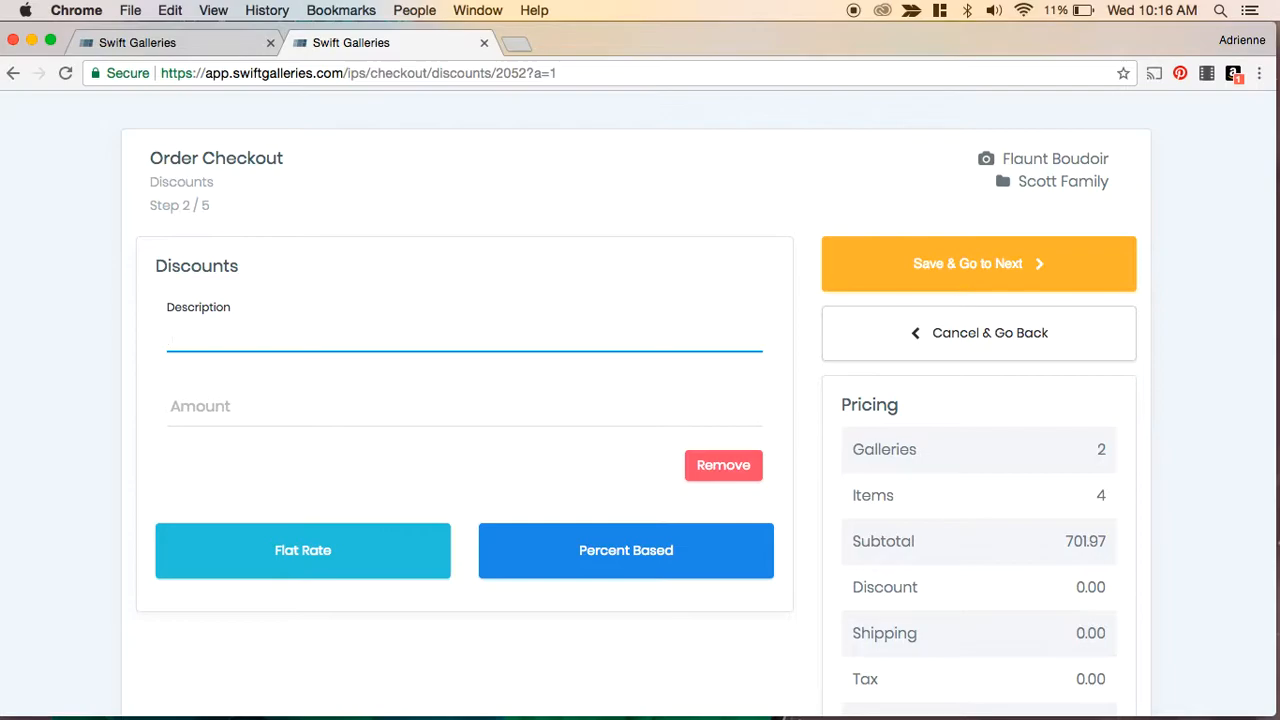
text(Photo Session Credit)
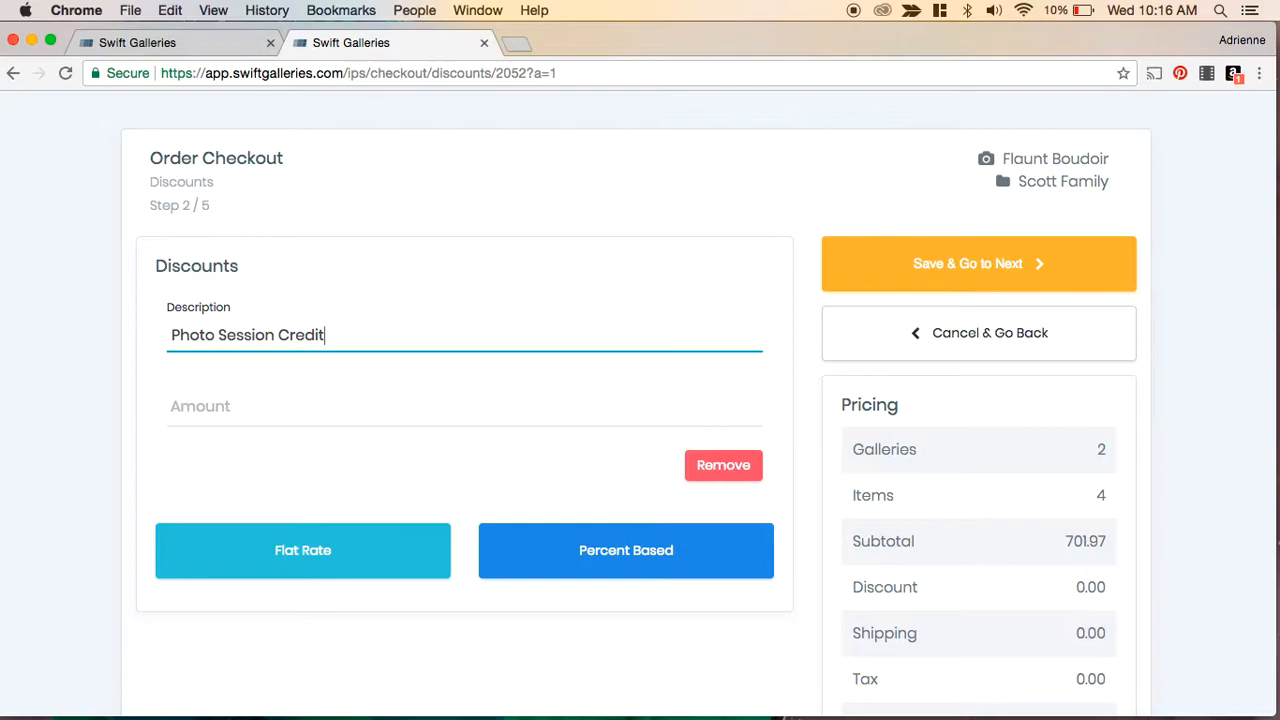
click(199, 403)
text(50)
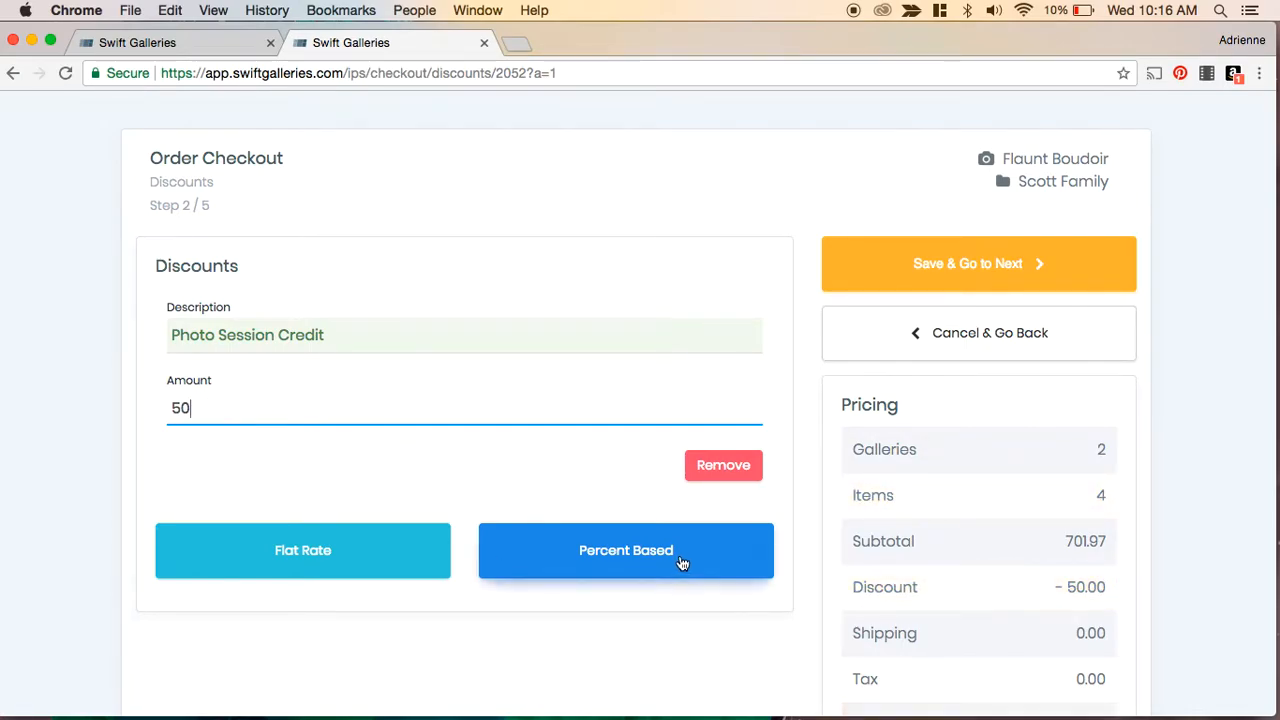
scroll(634, 467, down, 5)
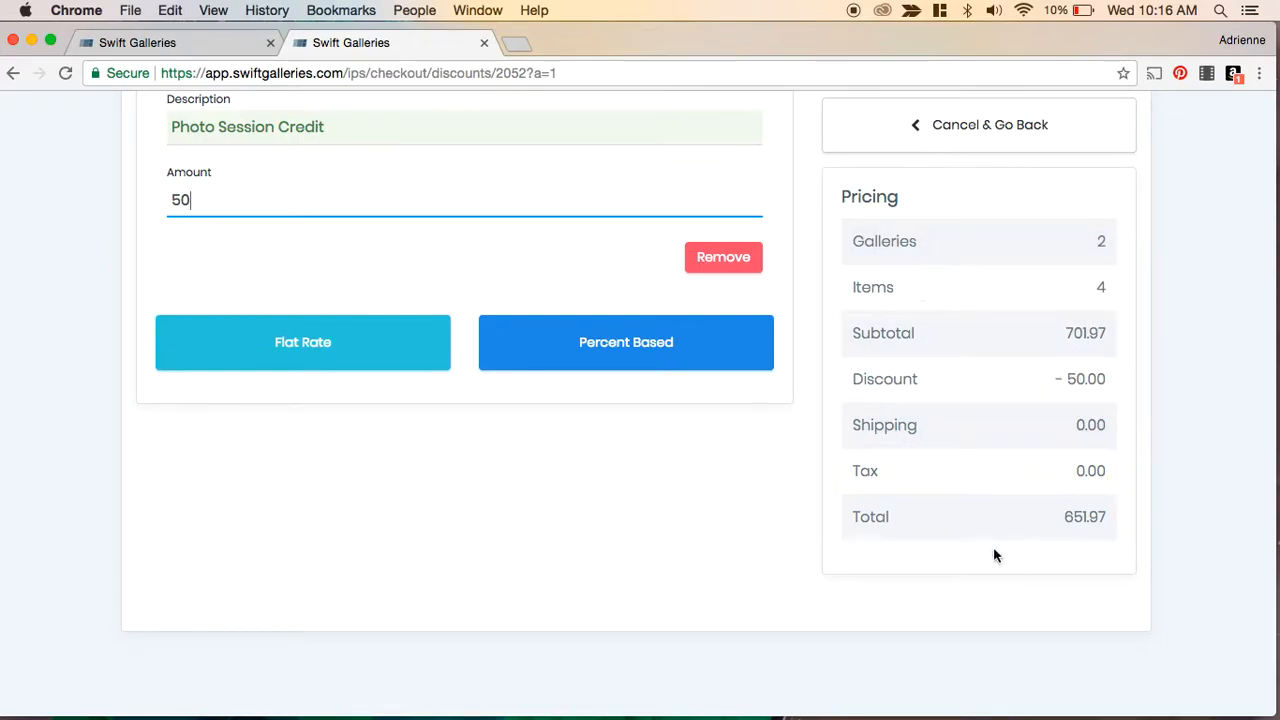
scroll(941, 437, up, 5)
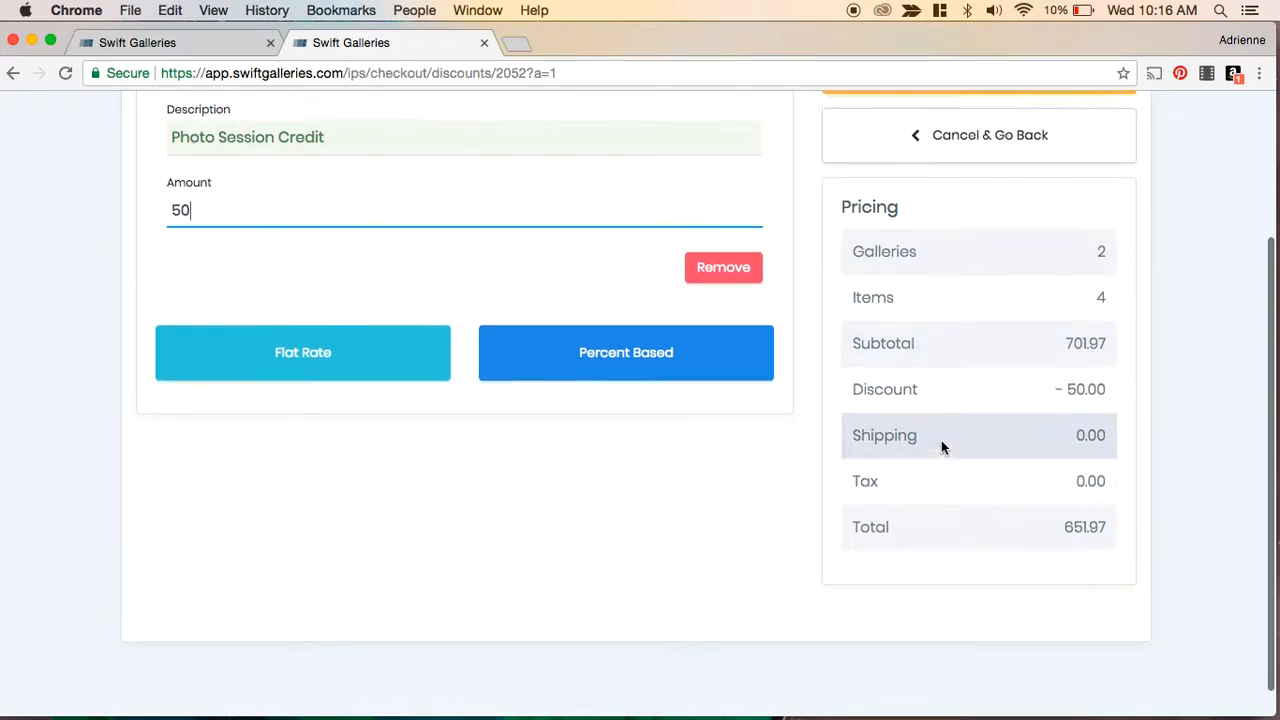
click(977, 264)
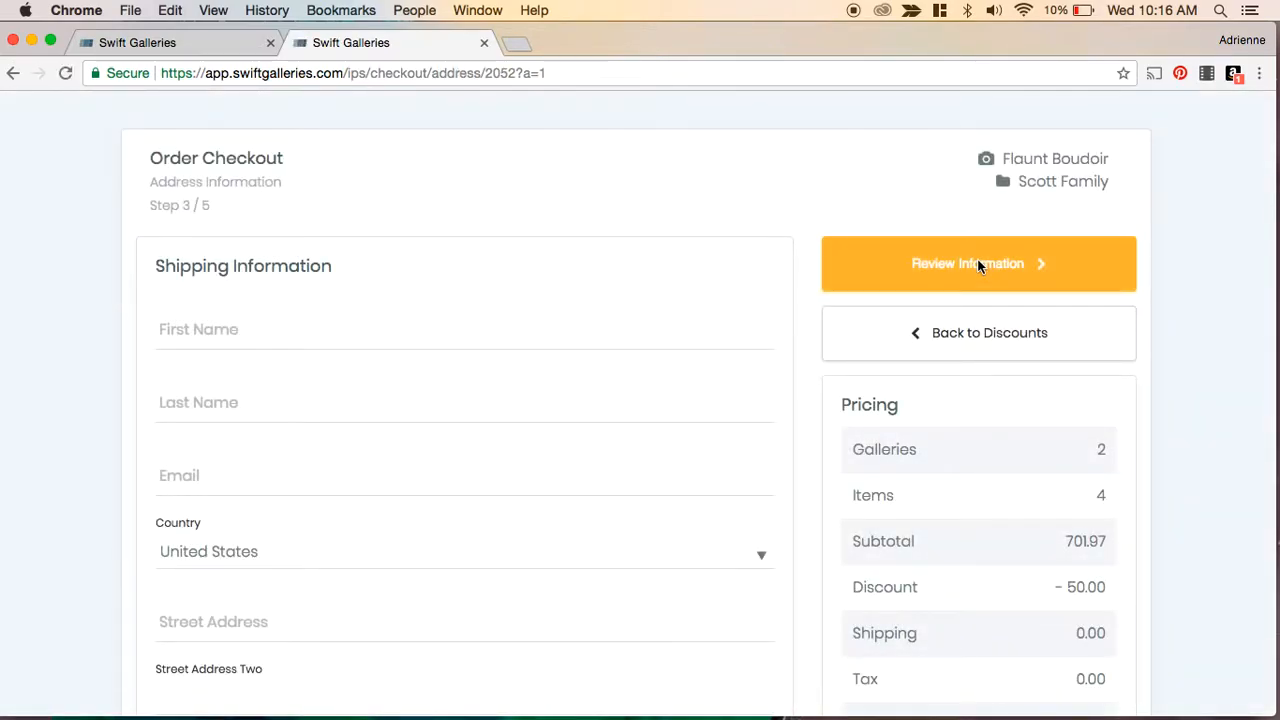
- Autofill the shipping information with the customer's saved name, e-mail and address
click(196, 335)
text(Chris)
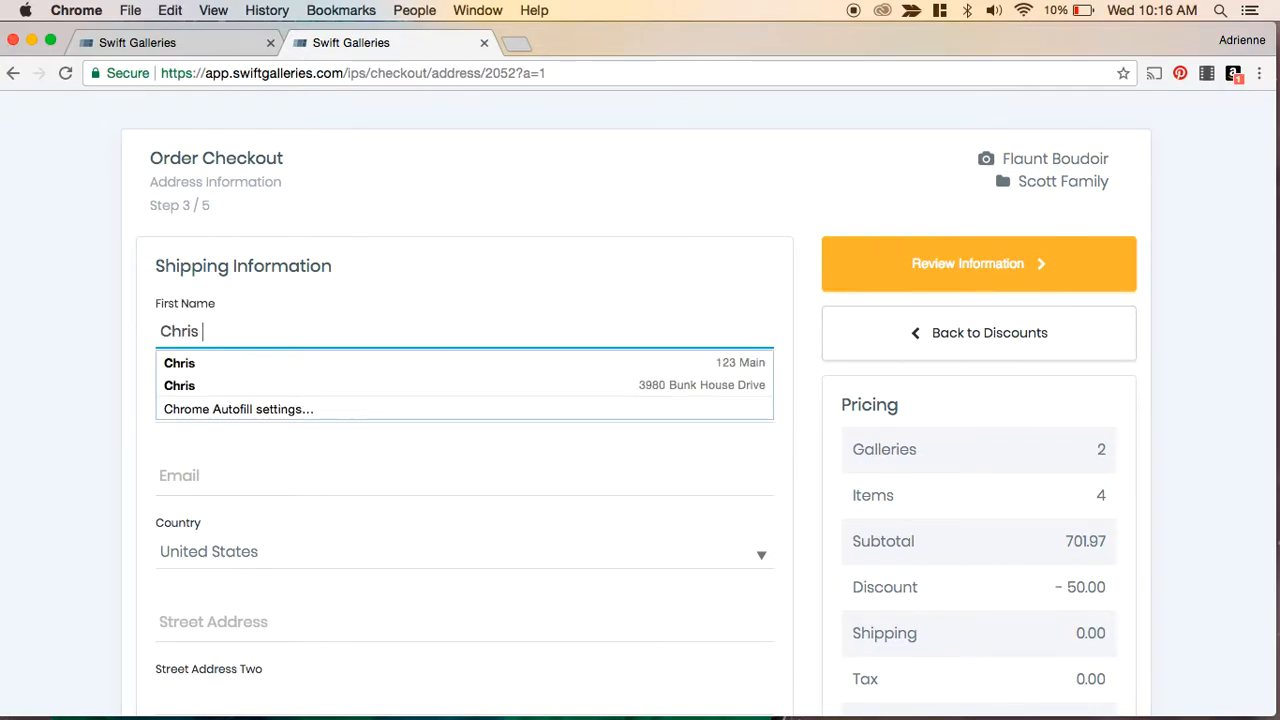
key(Down)
key(Return)
scroll(234, 452, down, 5)
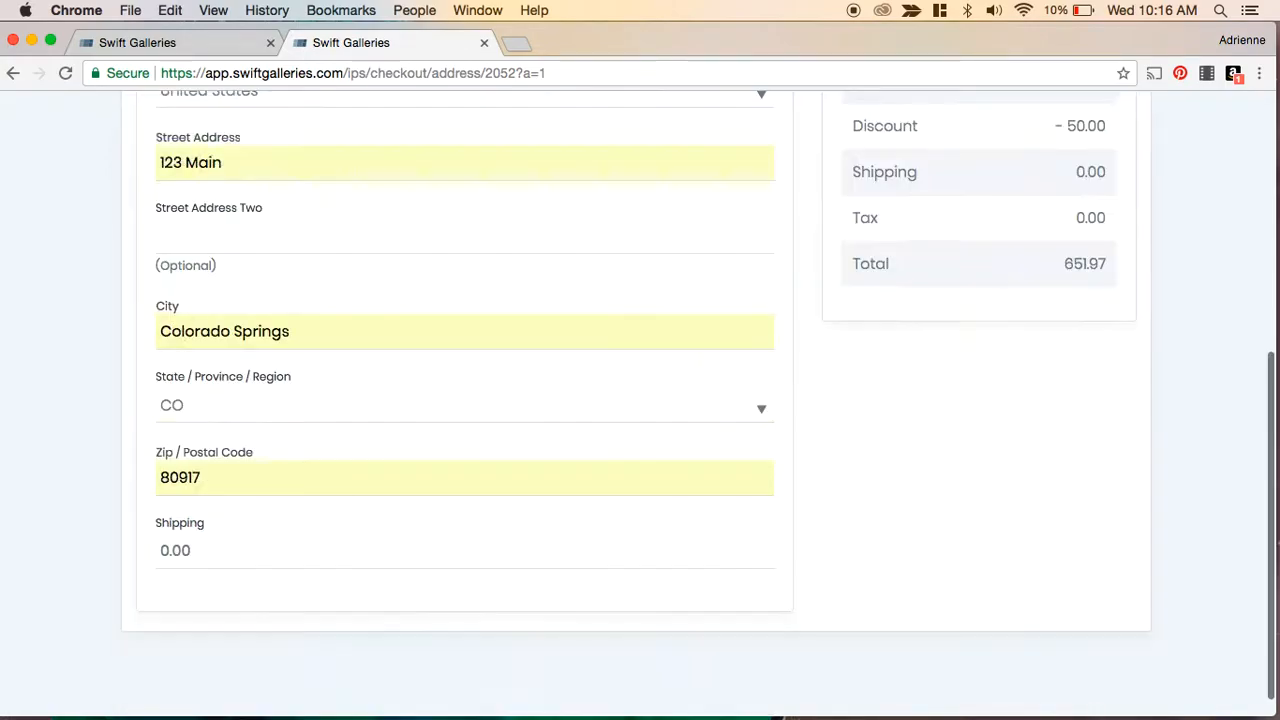
- Check the shipping details, continue to the order review, and examine the order summary
scroll(234, 458, up, 3)
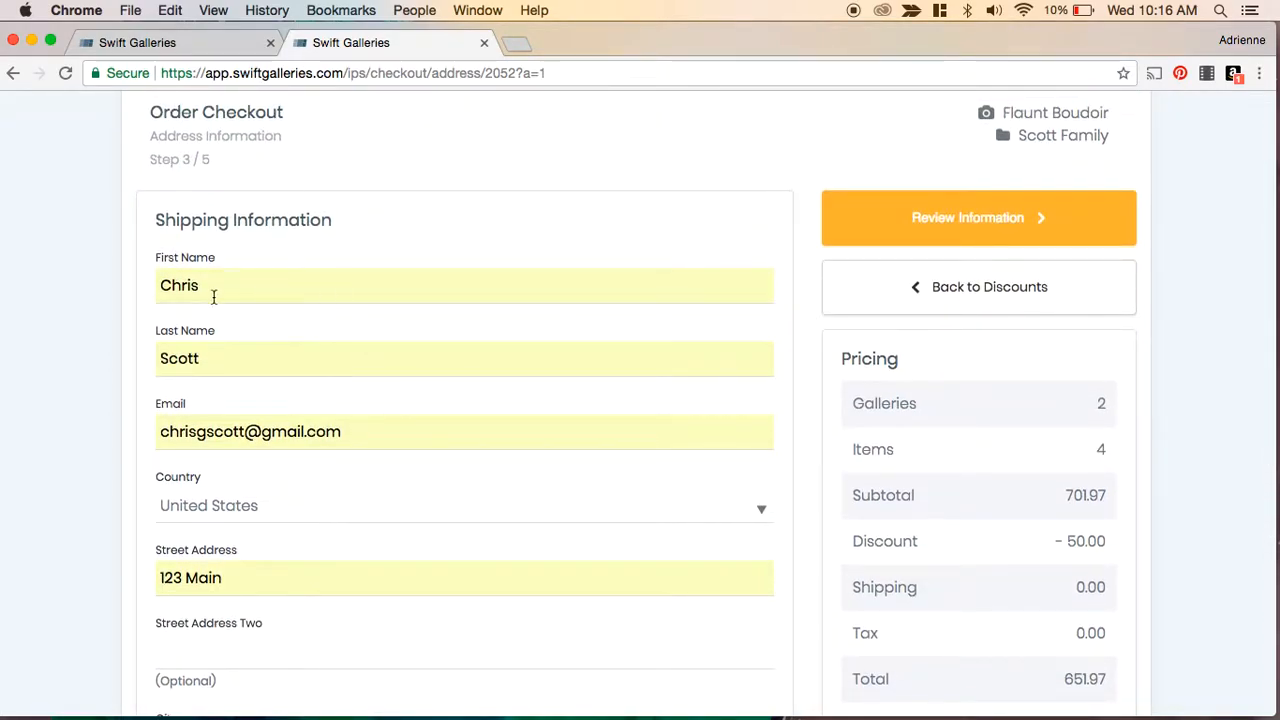
scroll(319, 420, down, 5)
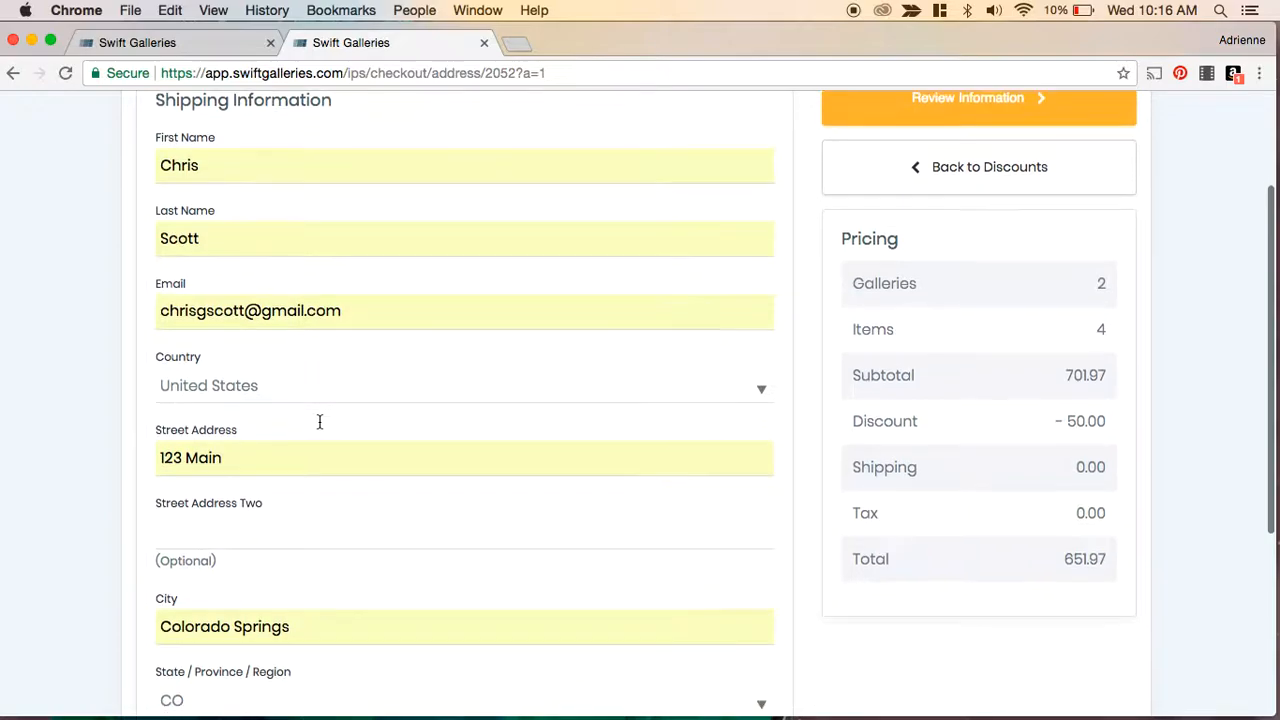
scroll(319, 422, down, 3)
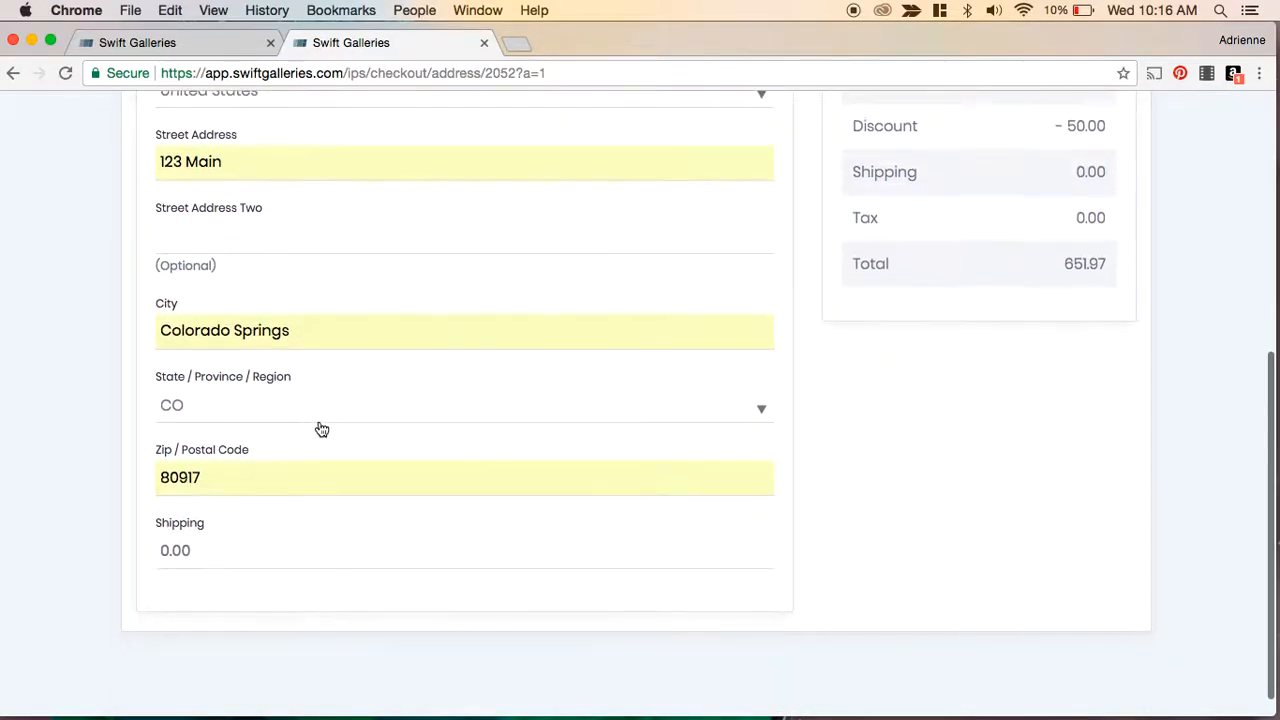
scroll(546, 451, up, 2)
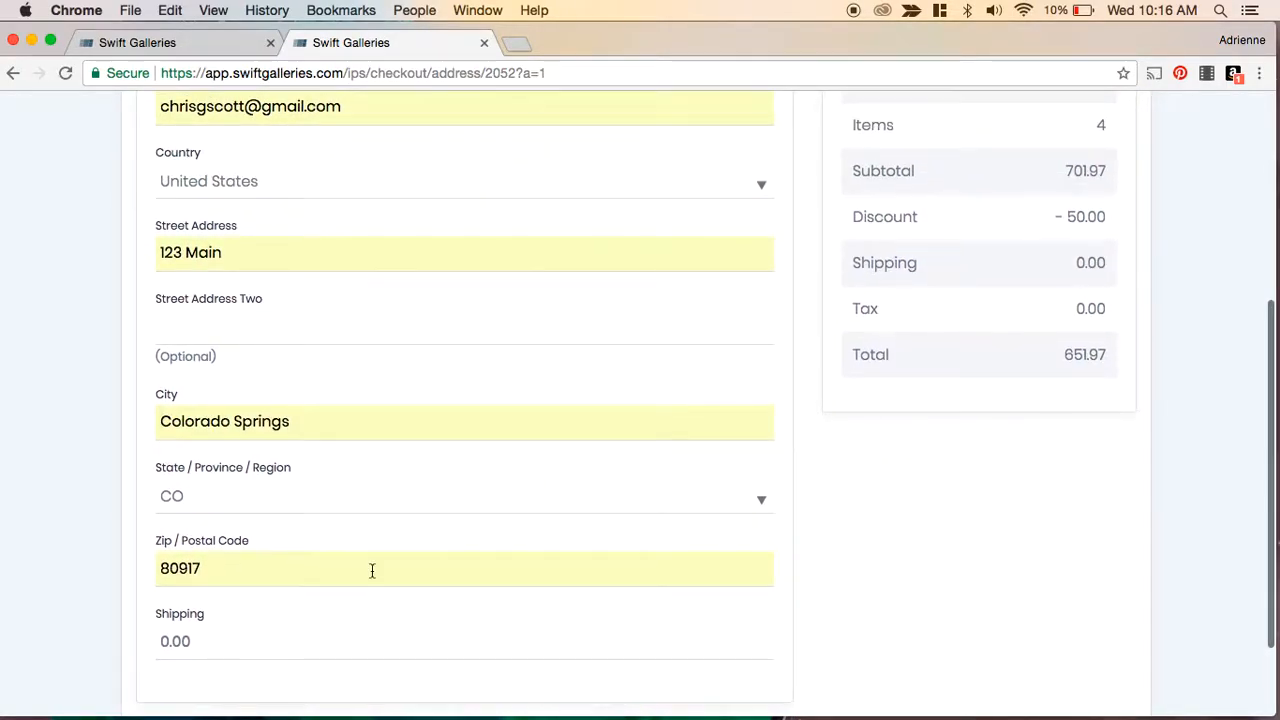
scroll(499, 597, up, 7)
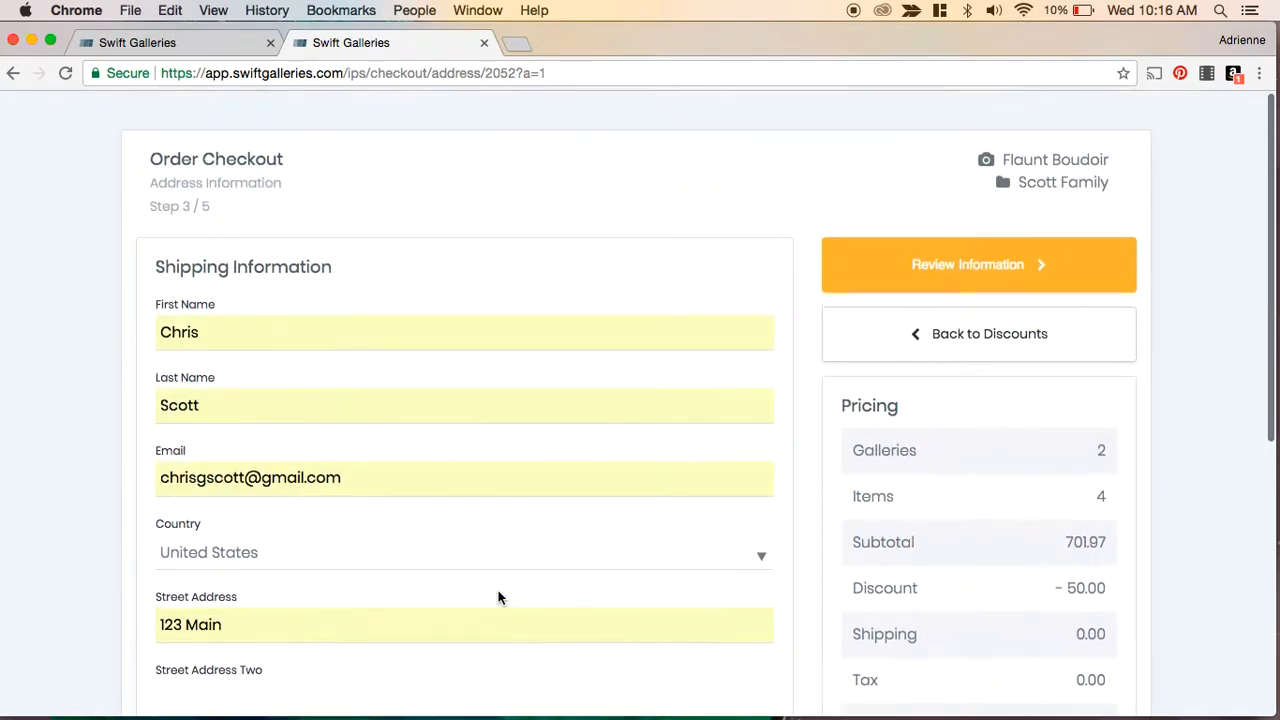
click(944, 266)
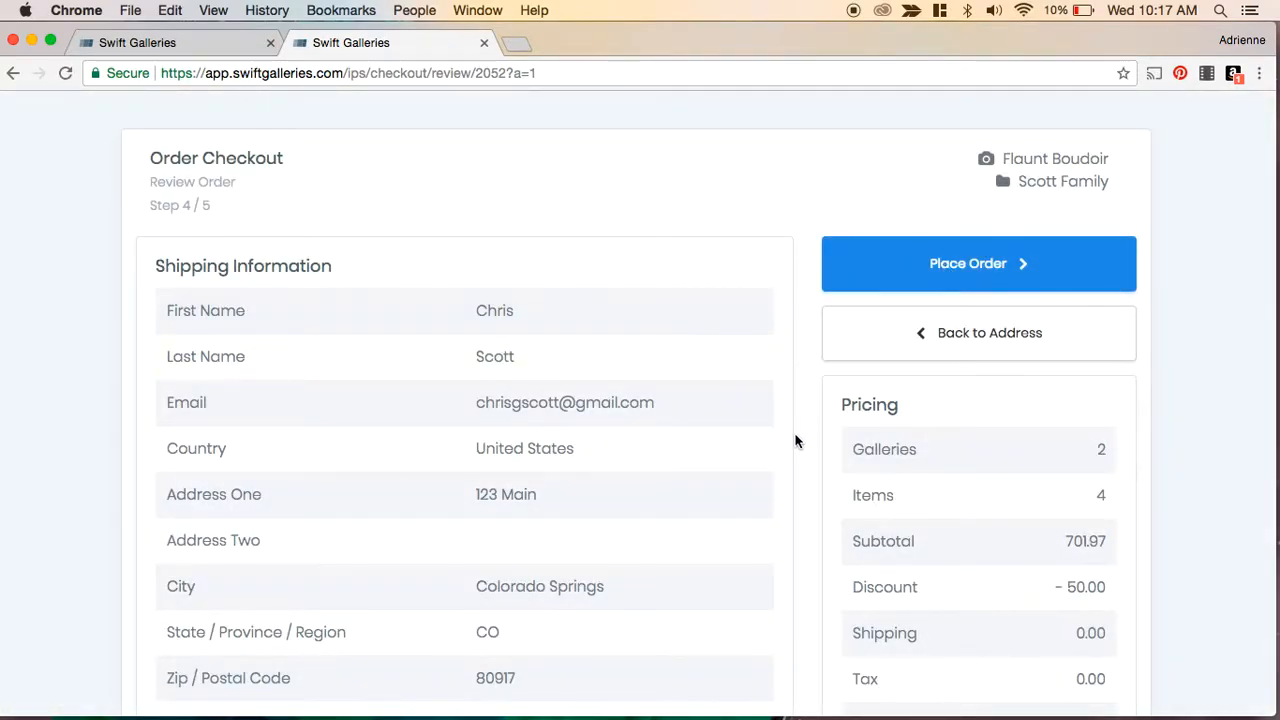
scroll(812, 490, down, 10)
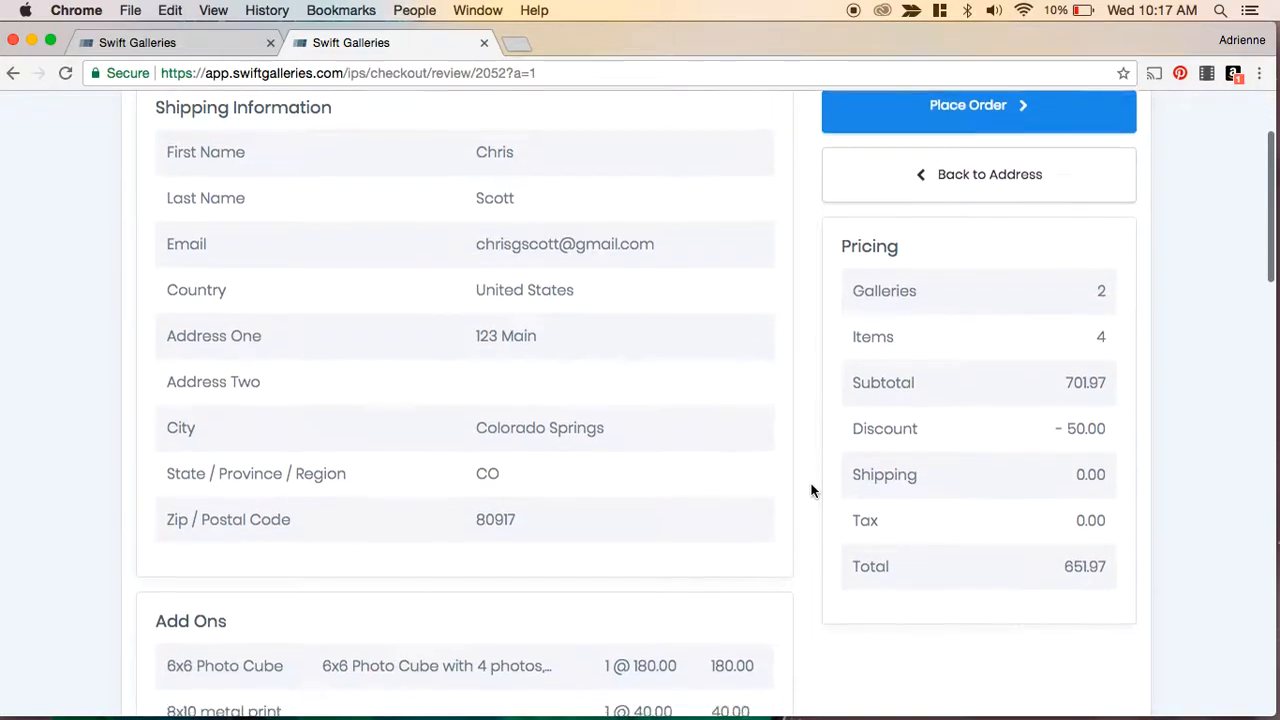
scroll(811, 491, up, 10)
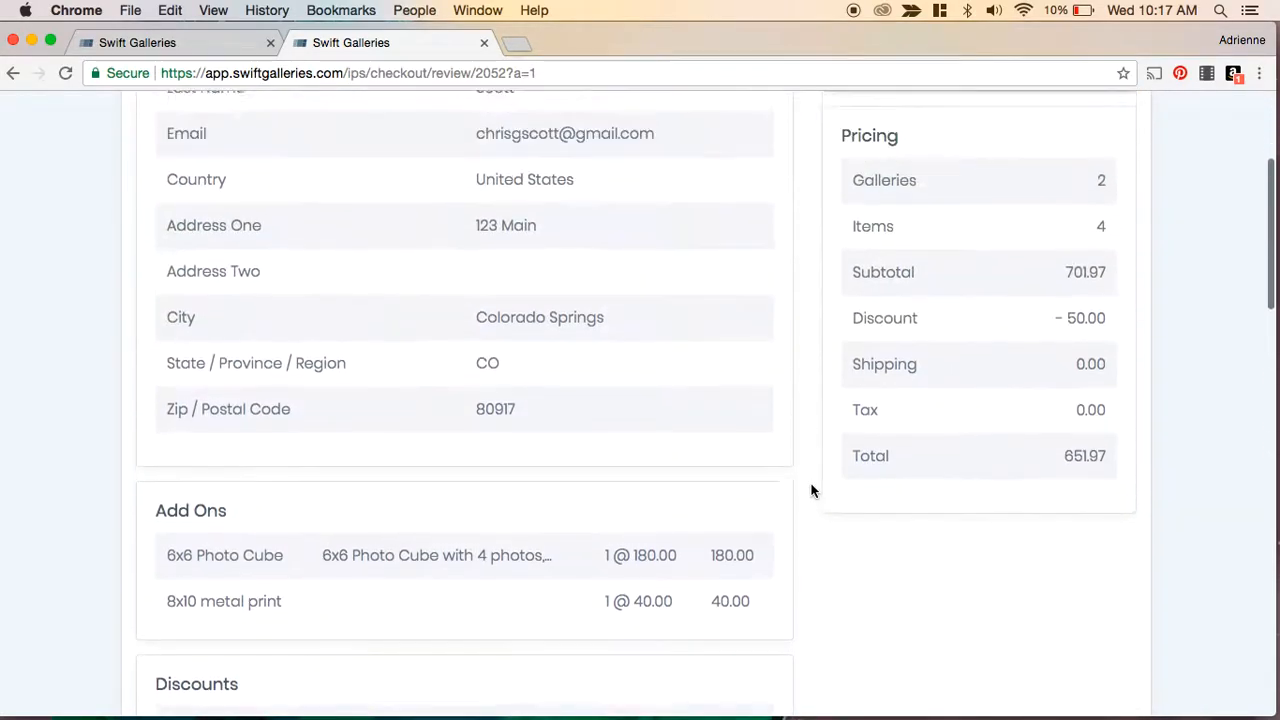
- Review the order's shipping details, add-ons, discount and galleries in cart, then place the order
scroll(534, 465, down, 4)
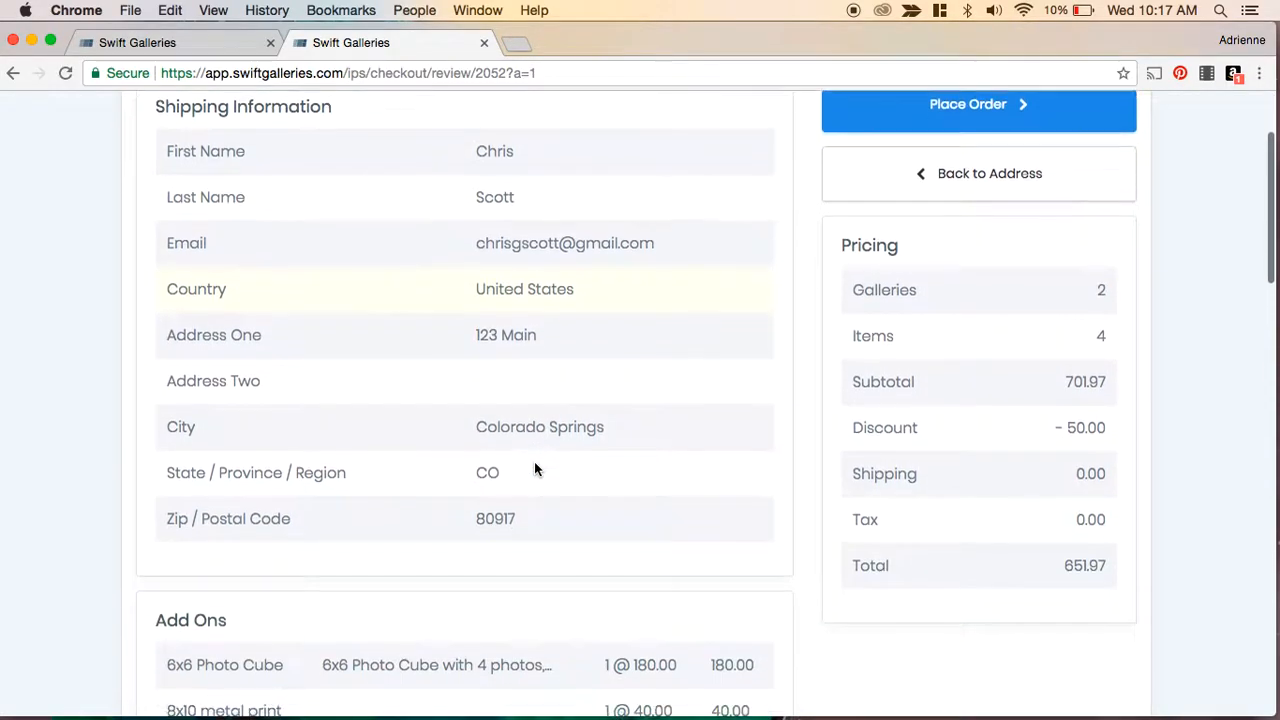
scroll(998, 458, down, 5)
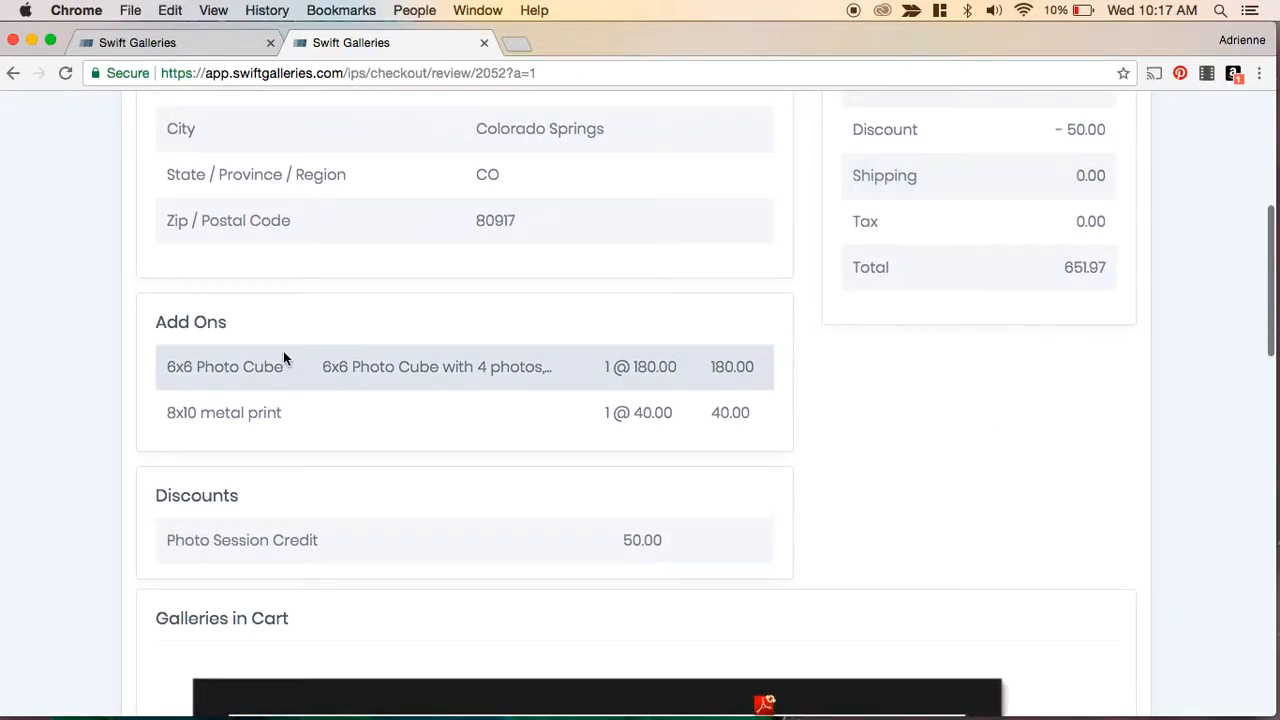
scroll(514, 543, down, 10)
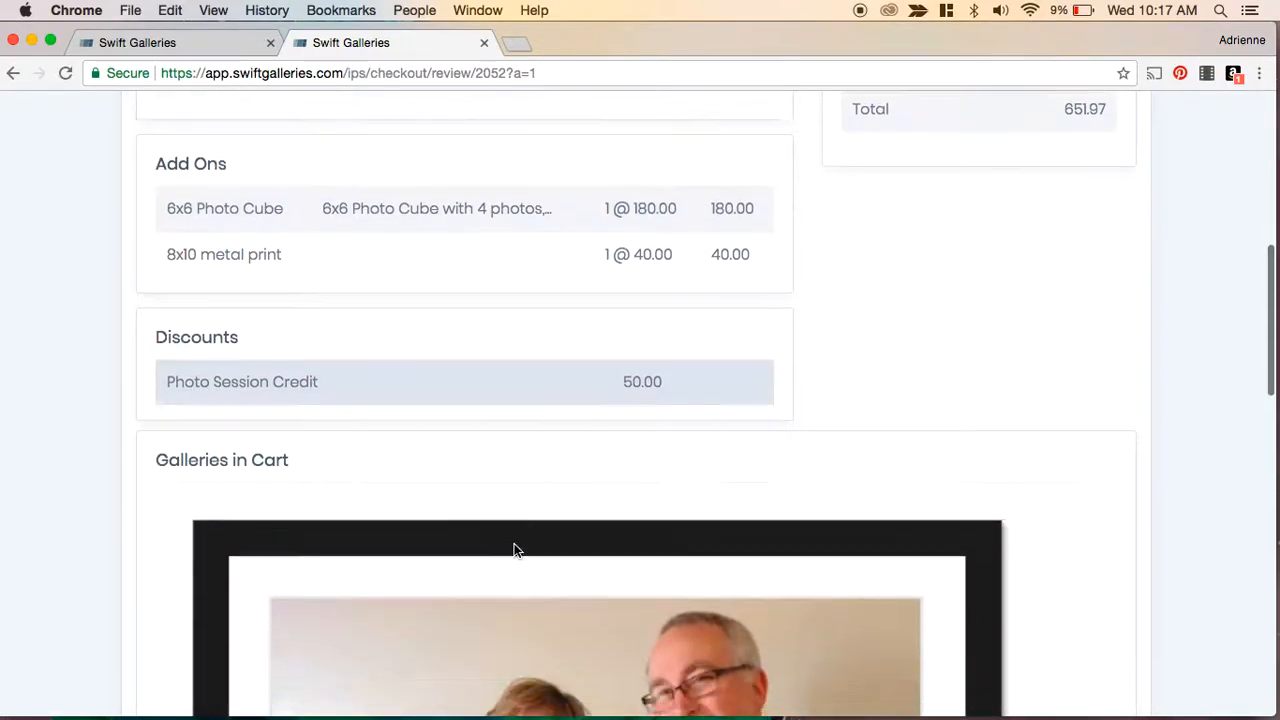
scroll(514, 543, down, 16)
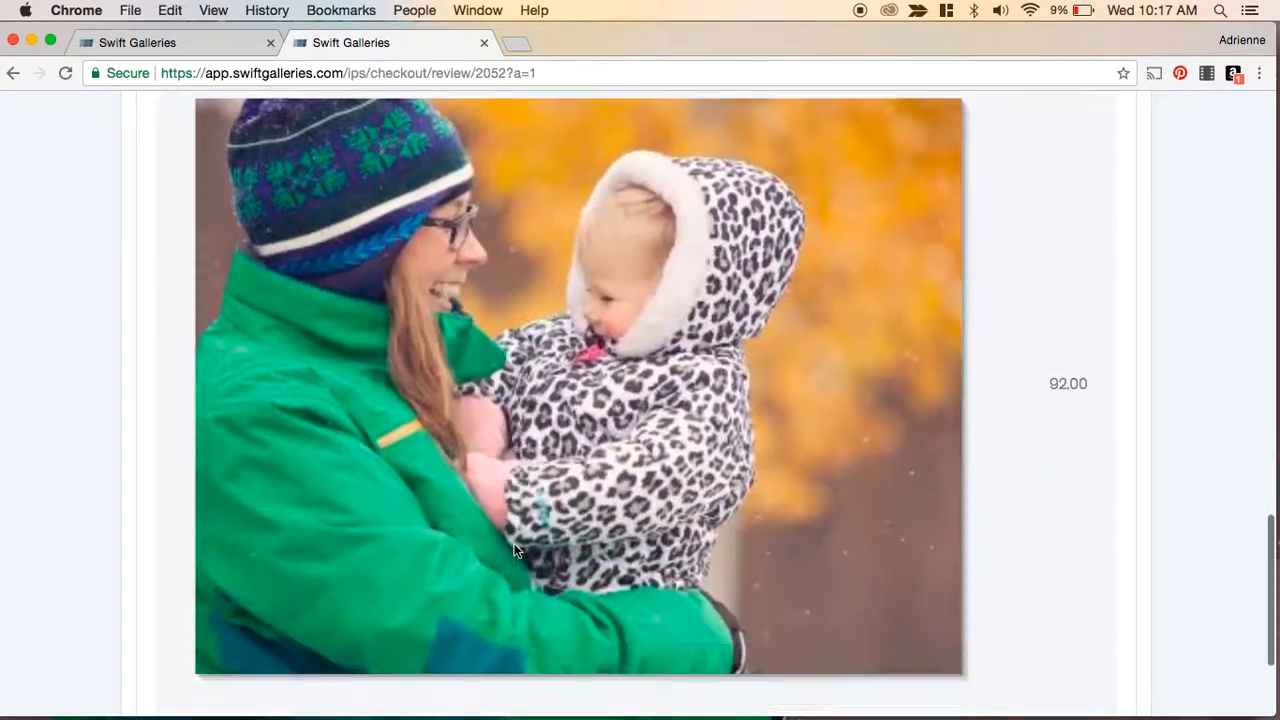
scroll(514, 543, up, 20)
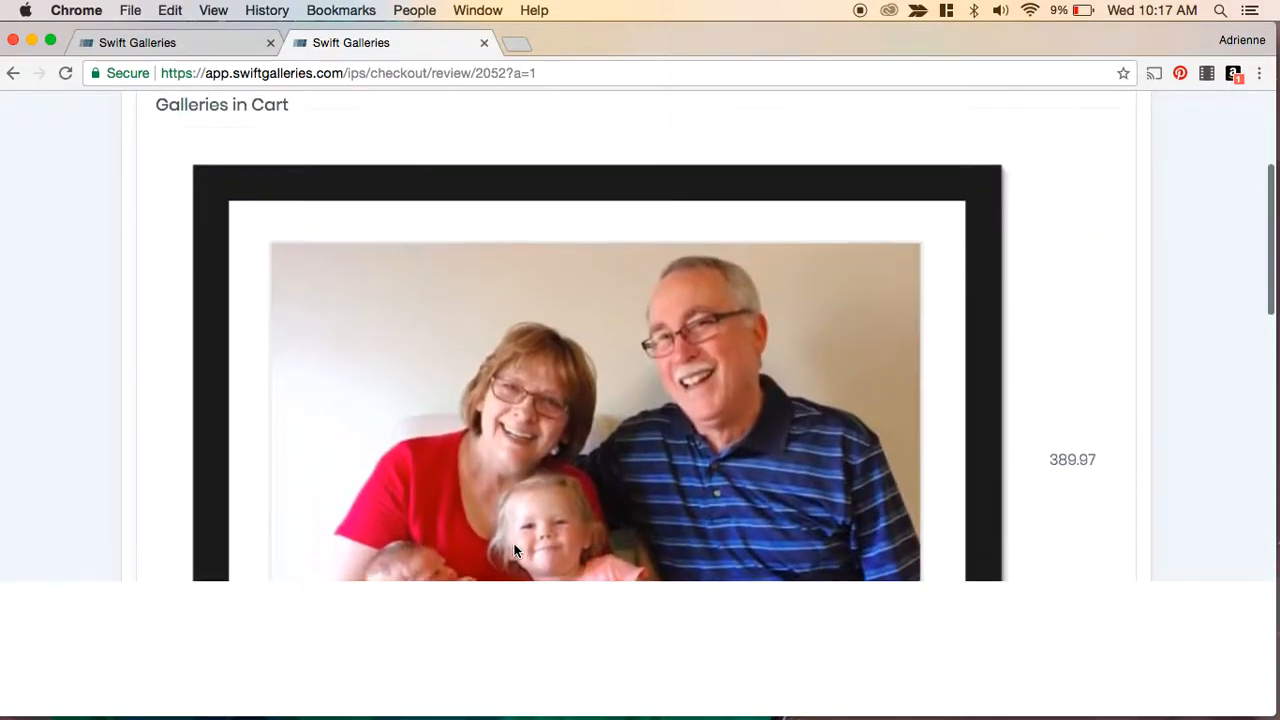
scroll(1085, 396, down, 8)
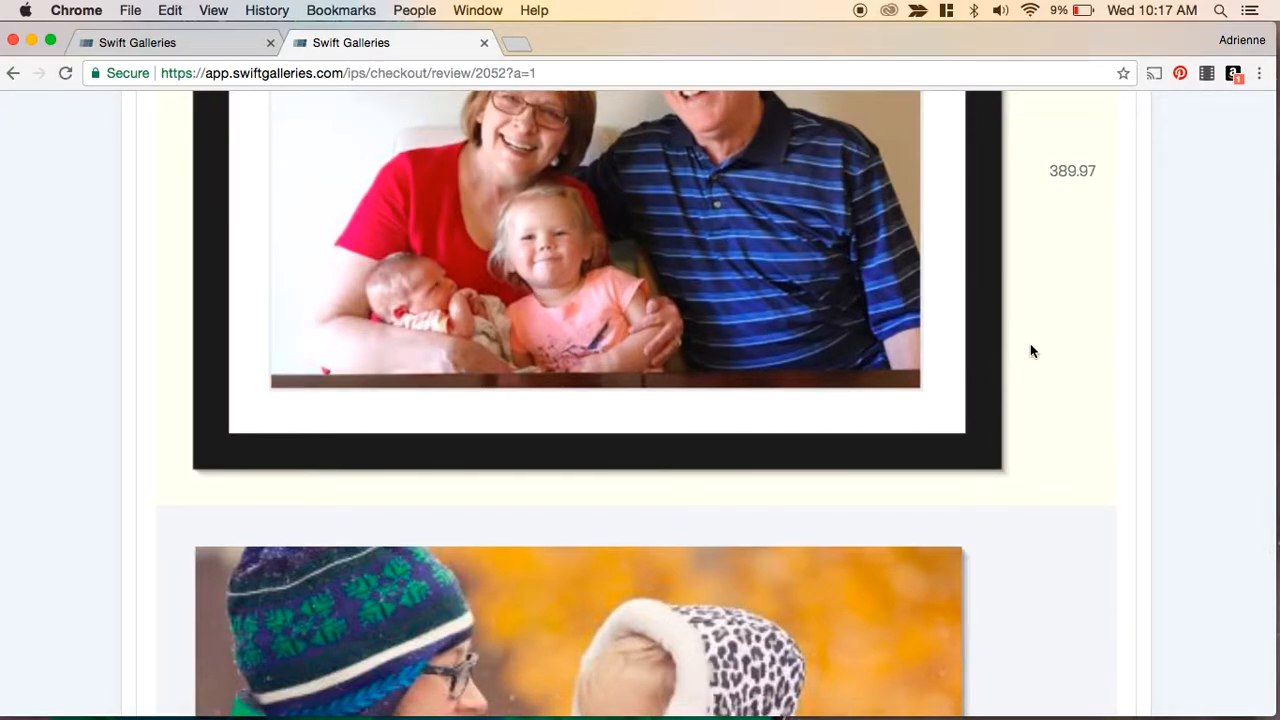
scroll(1051, 401, up, 4)
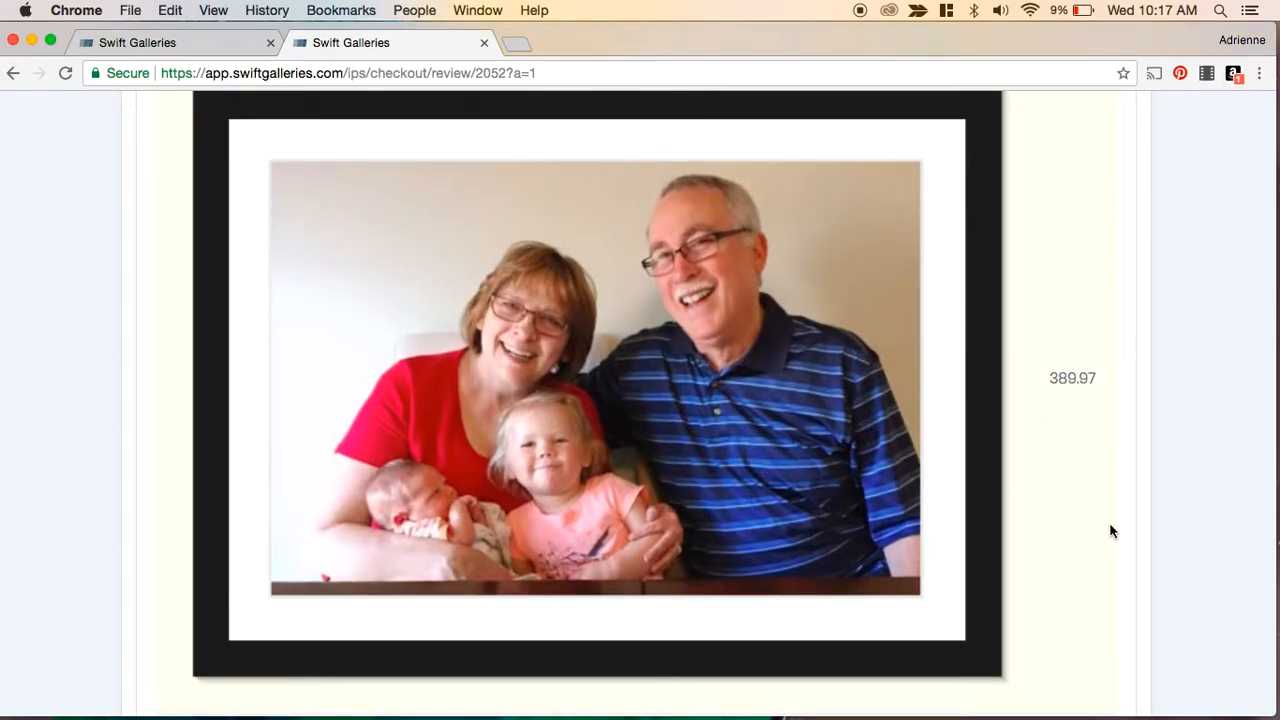
scroll(1110, 531, down, 10)
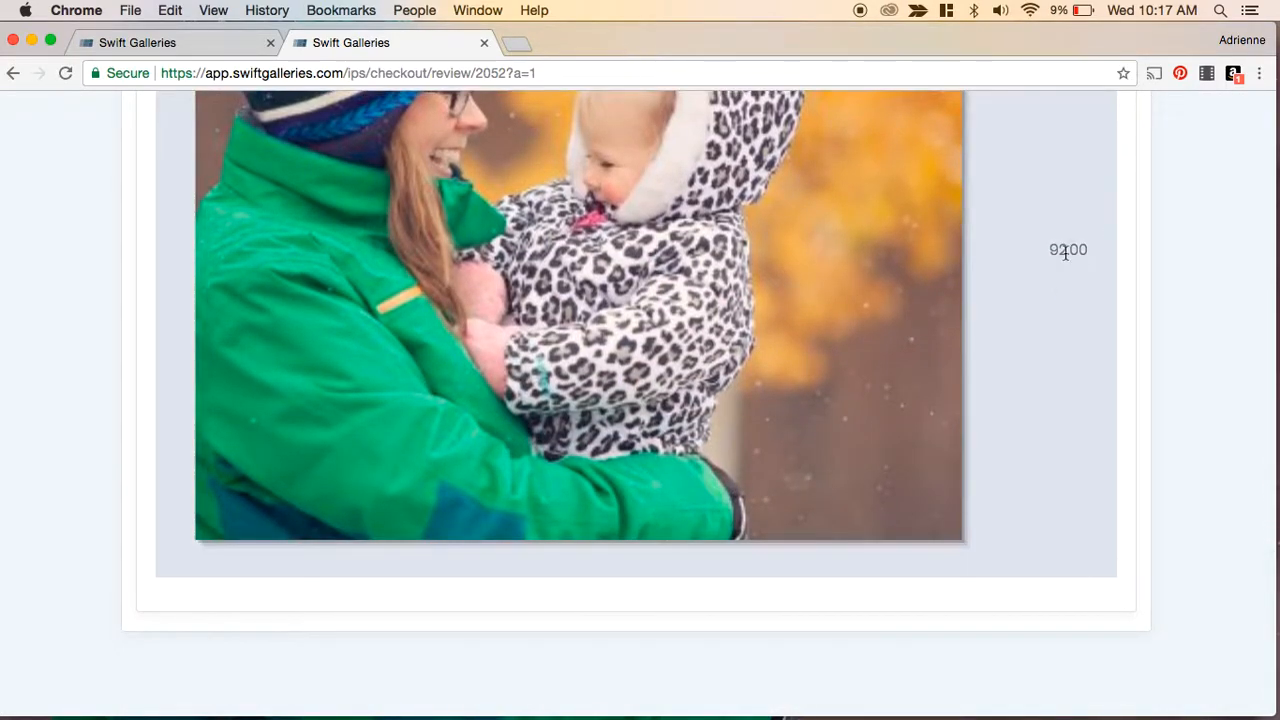
scroll(1051, 391, up, 10)
scroll(1049, 392, up, 8)
click(979, 266)
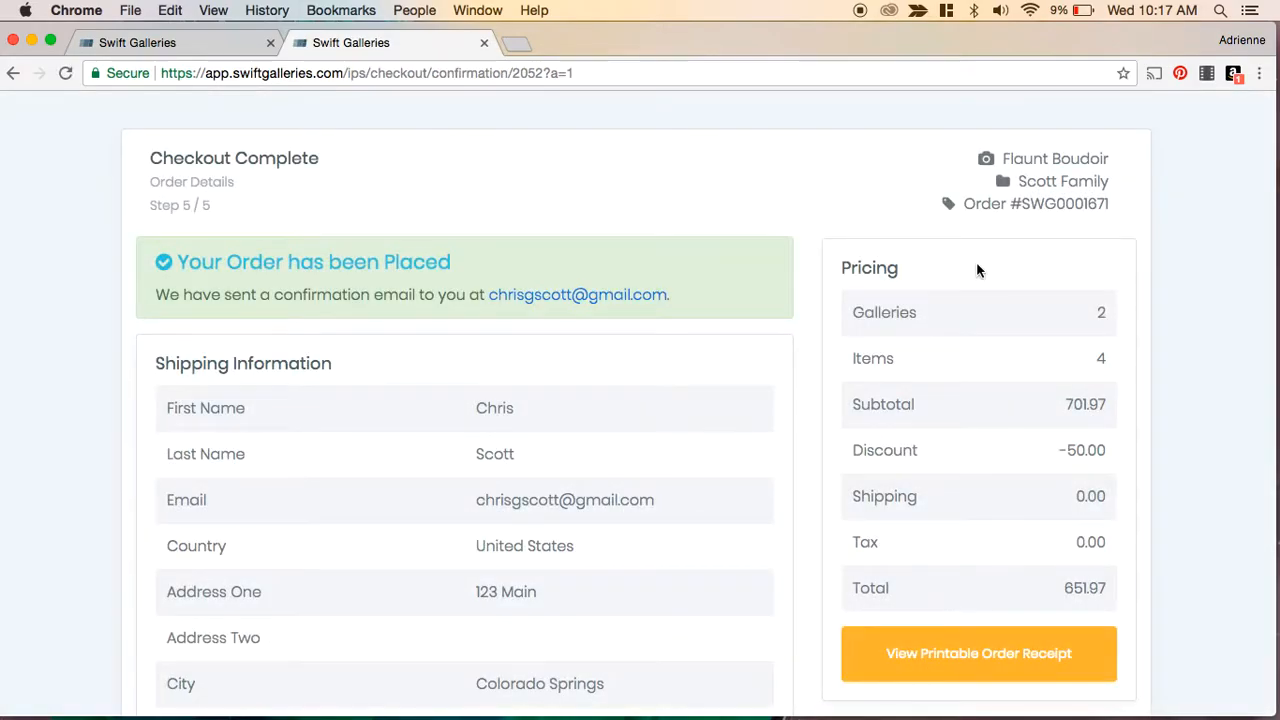
- Examine the order confirmation page, including pricing, shipping information, add-ons, discounts and ordered galleries
scroll(666, 428, down, 2)
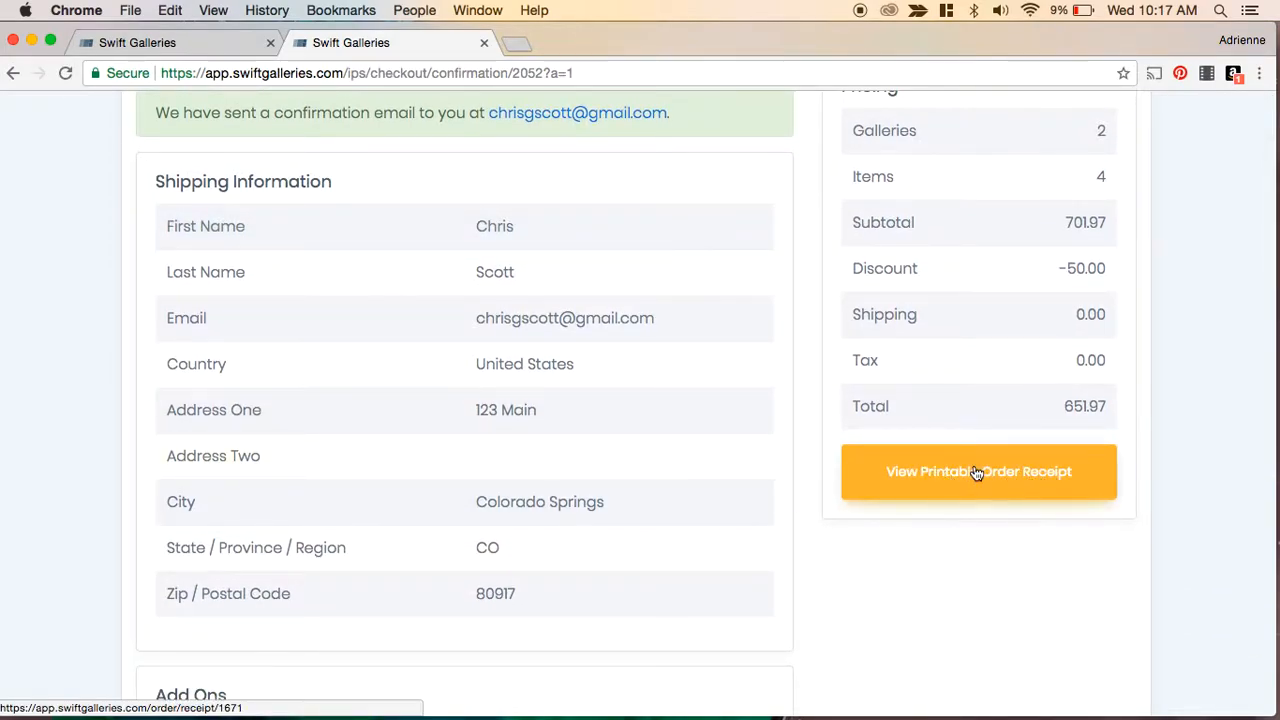
scroll(951, 471, down, 3)
scroll(951, 480, up, 5)
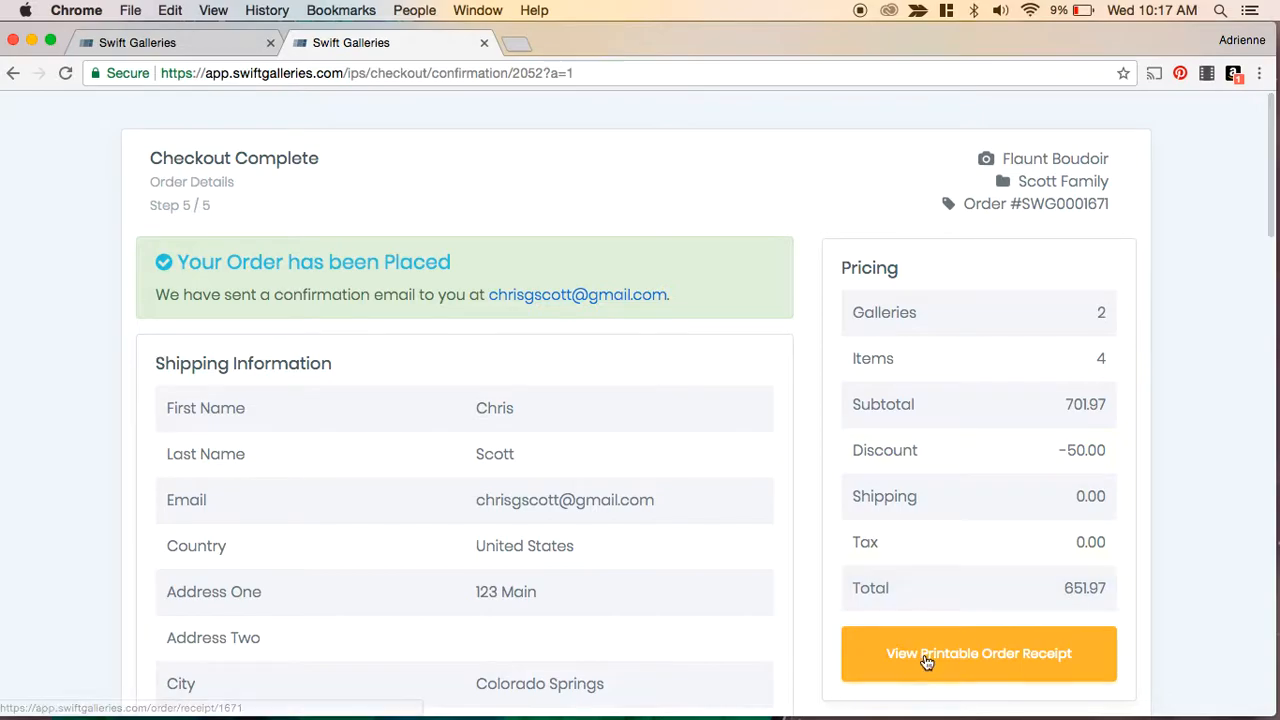
scroll(871, 441, down, 15)
scroll(871, 441, down, 4)
scroll(871, 441, up, 20)
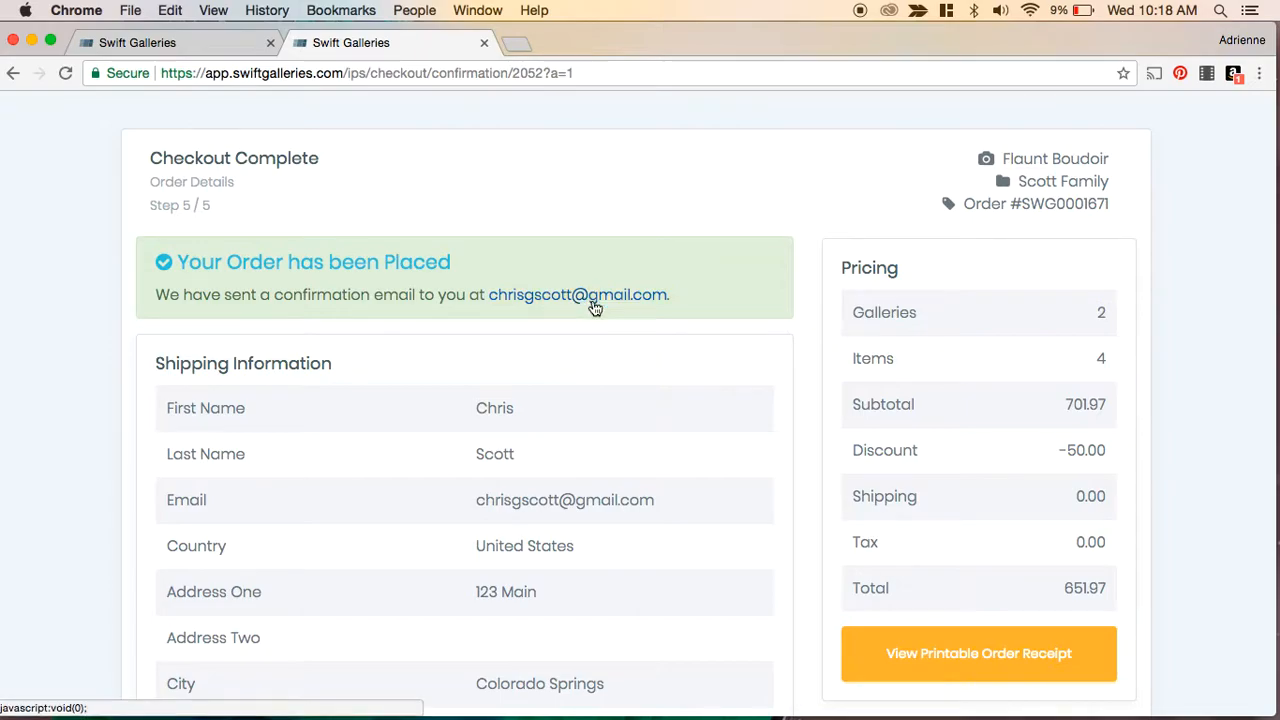
scroll(626, 434, down, 2)
scroll(628, 439, down, 3)
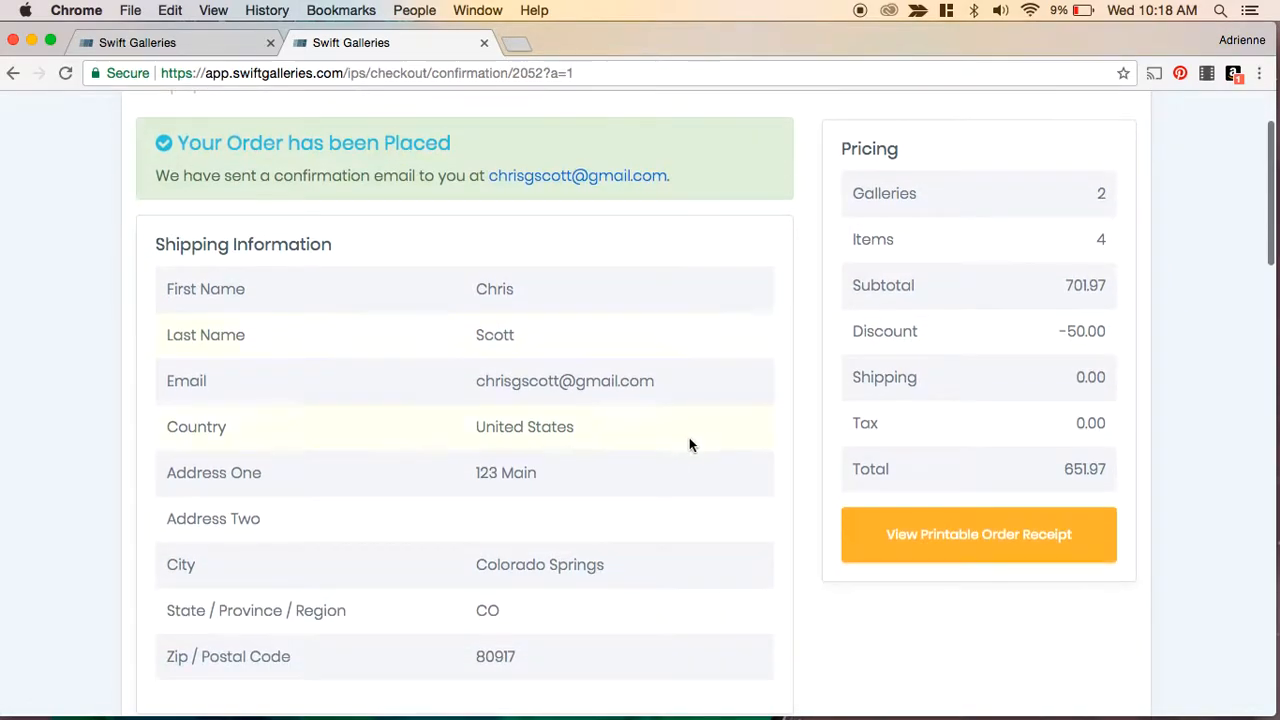
scroll(686, 446, down, 10)
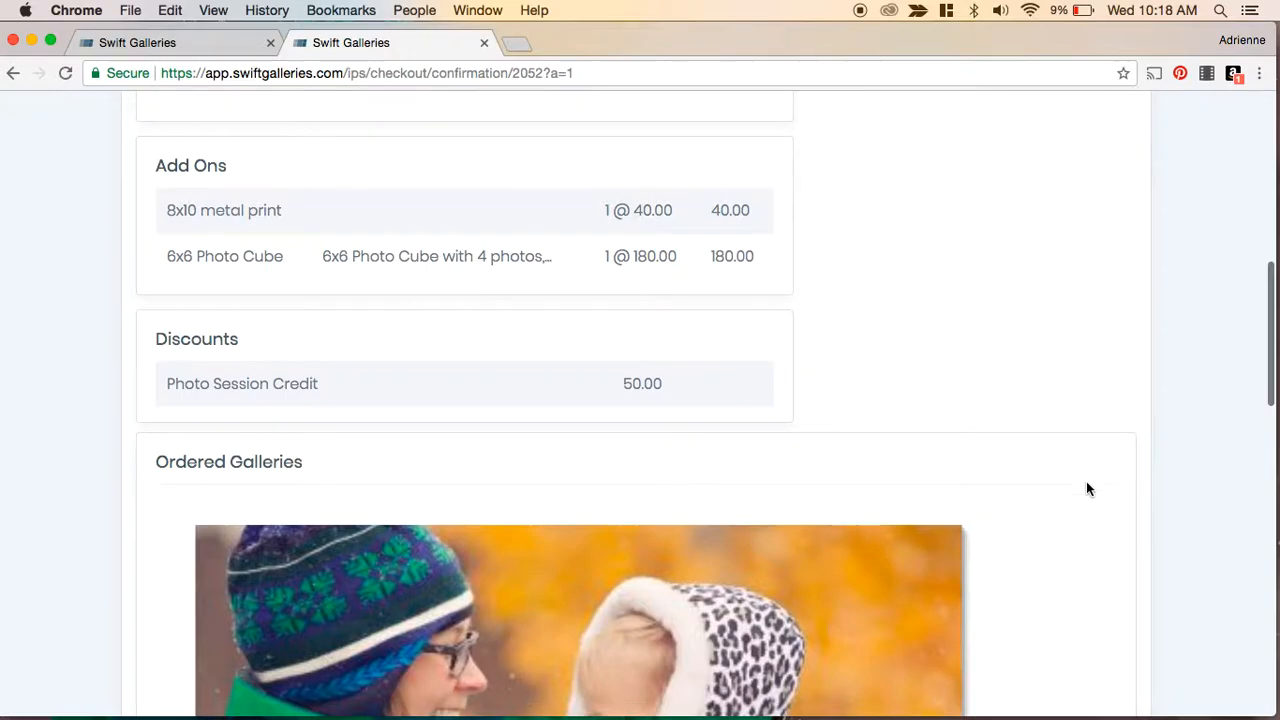
scroll(1145, 565, down, 4)
scroll(1145, 570, up, 20)
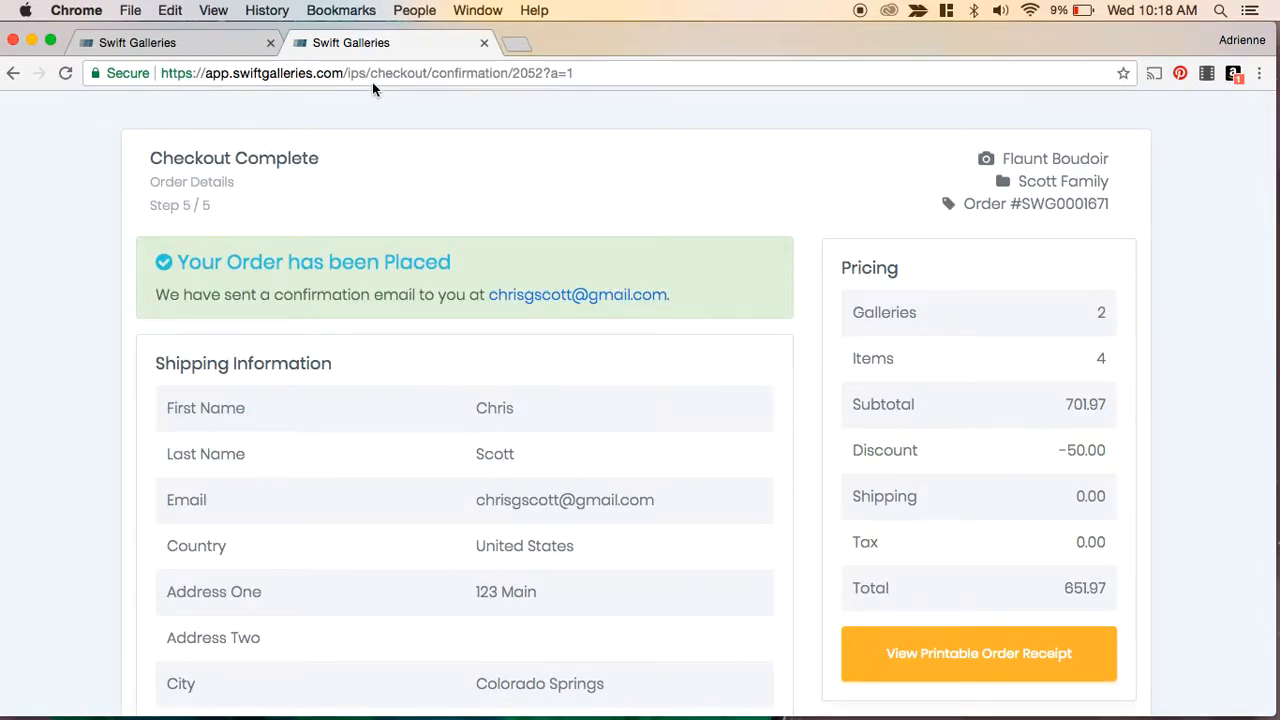
- Close the checkout tab and open the Payment Collection page under Sales Settings
click(484, 44)
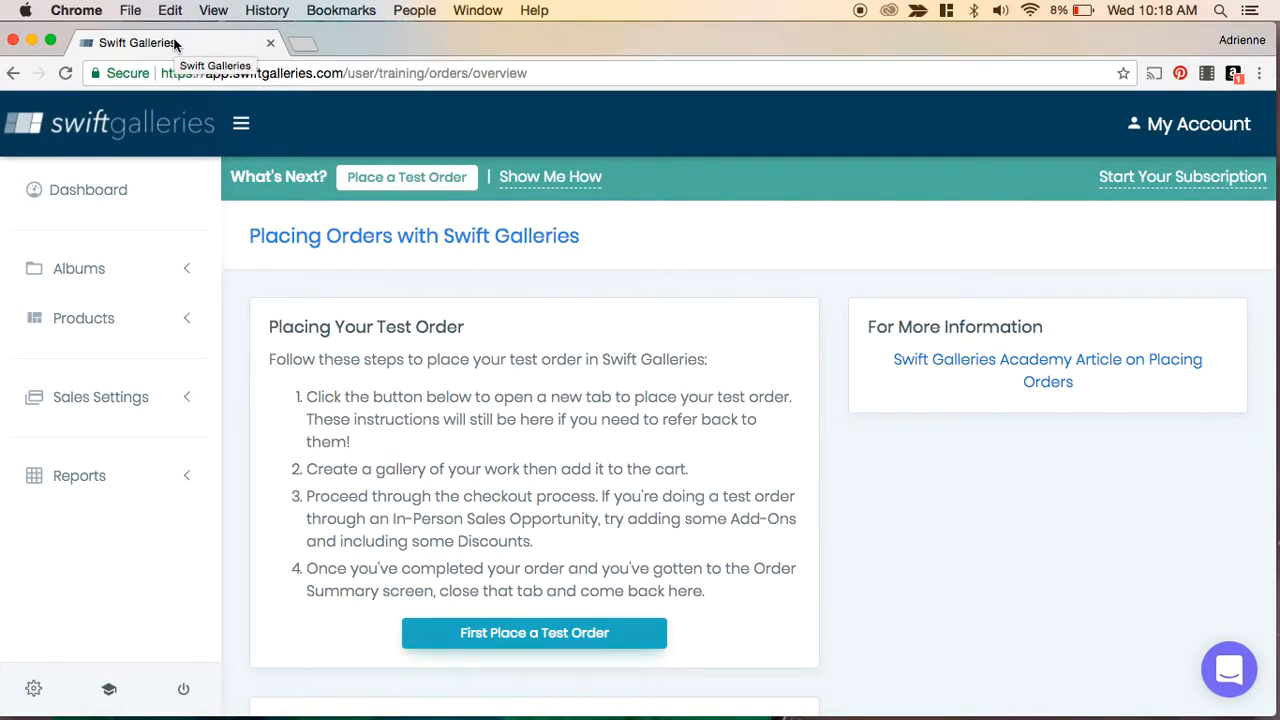
click(87, 407)
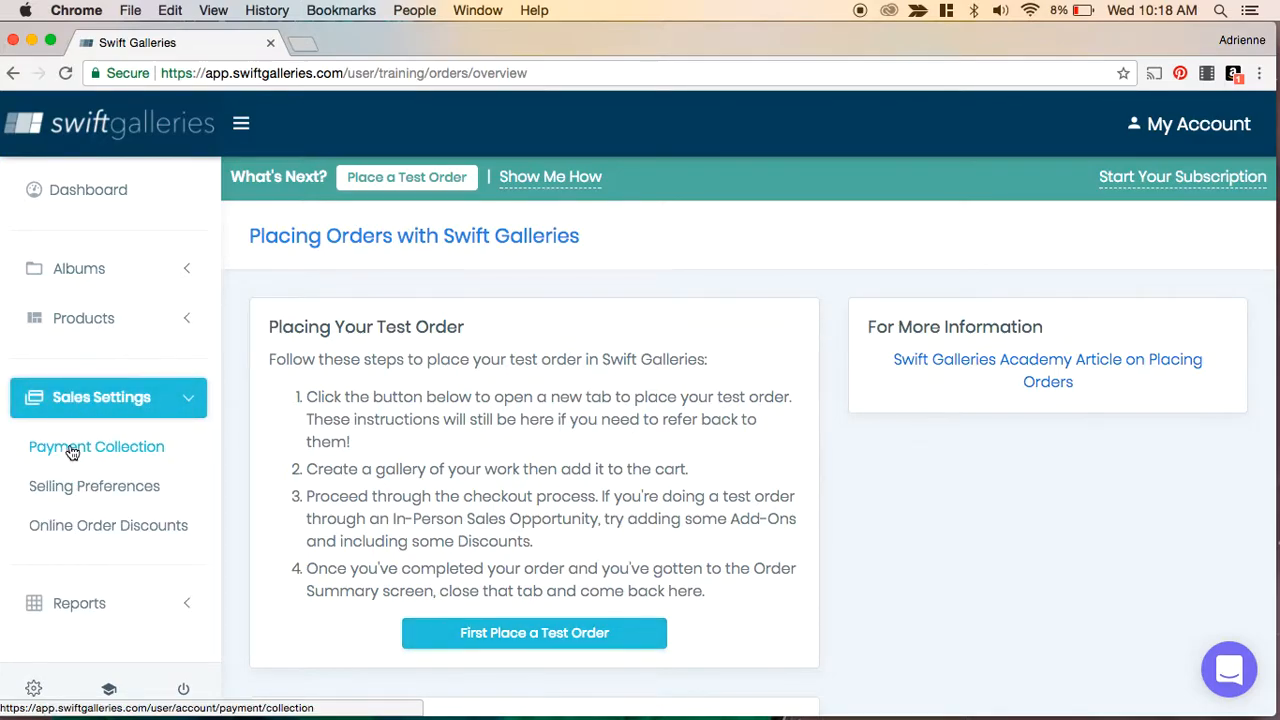
click(72, 450)
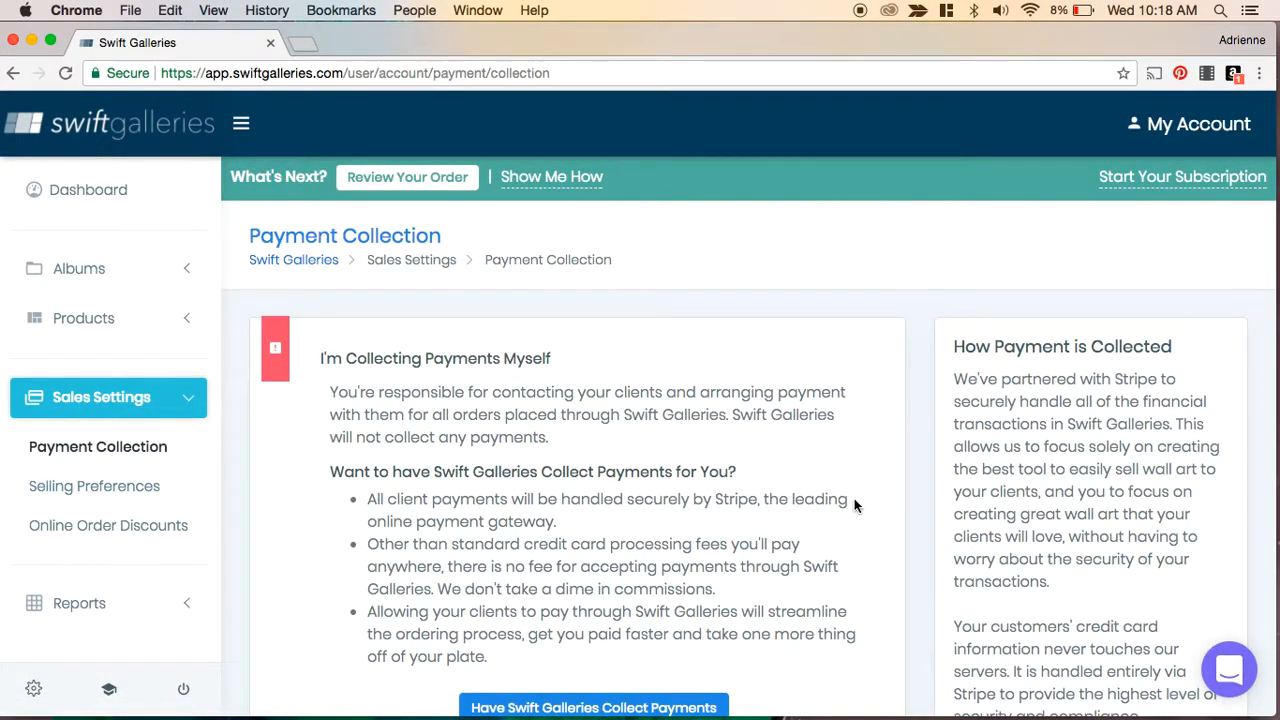
scroll(854, 498, down, 3)
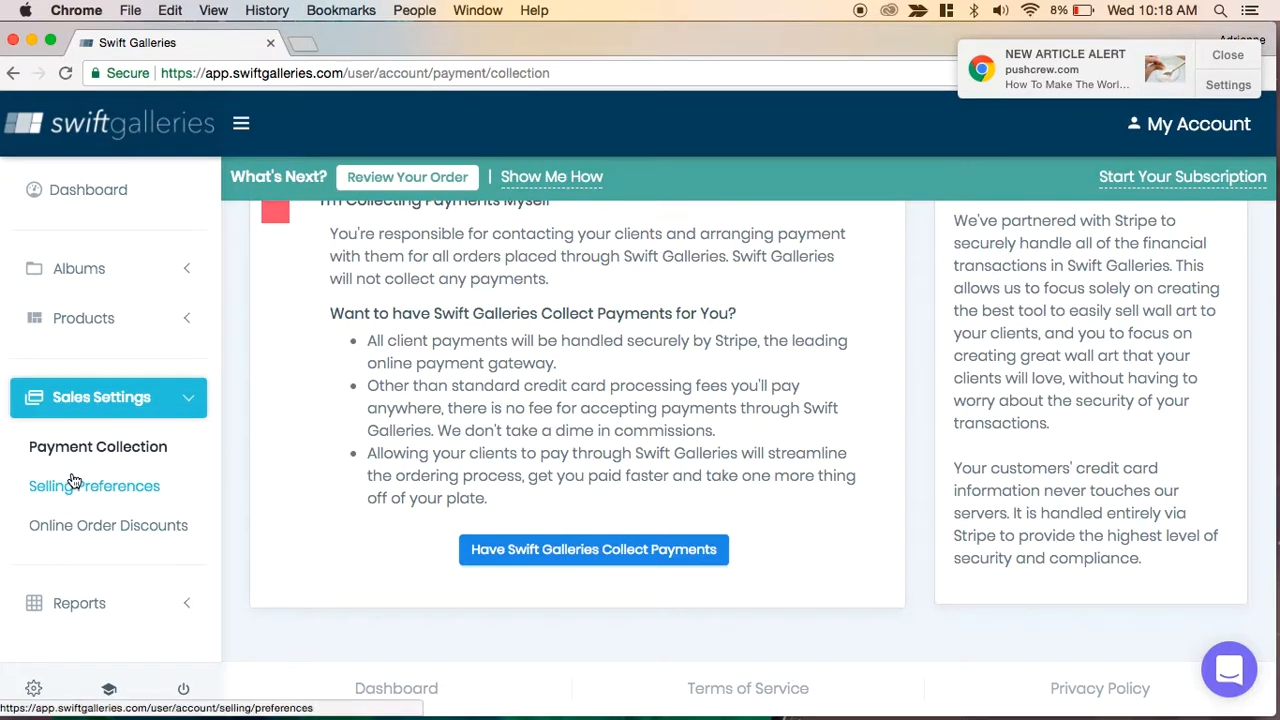
- Open Selling Preferences and review the in-person and online selling options
click(121, 488)
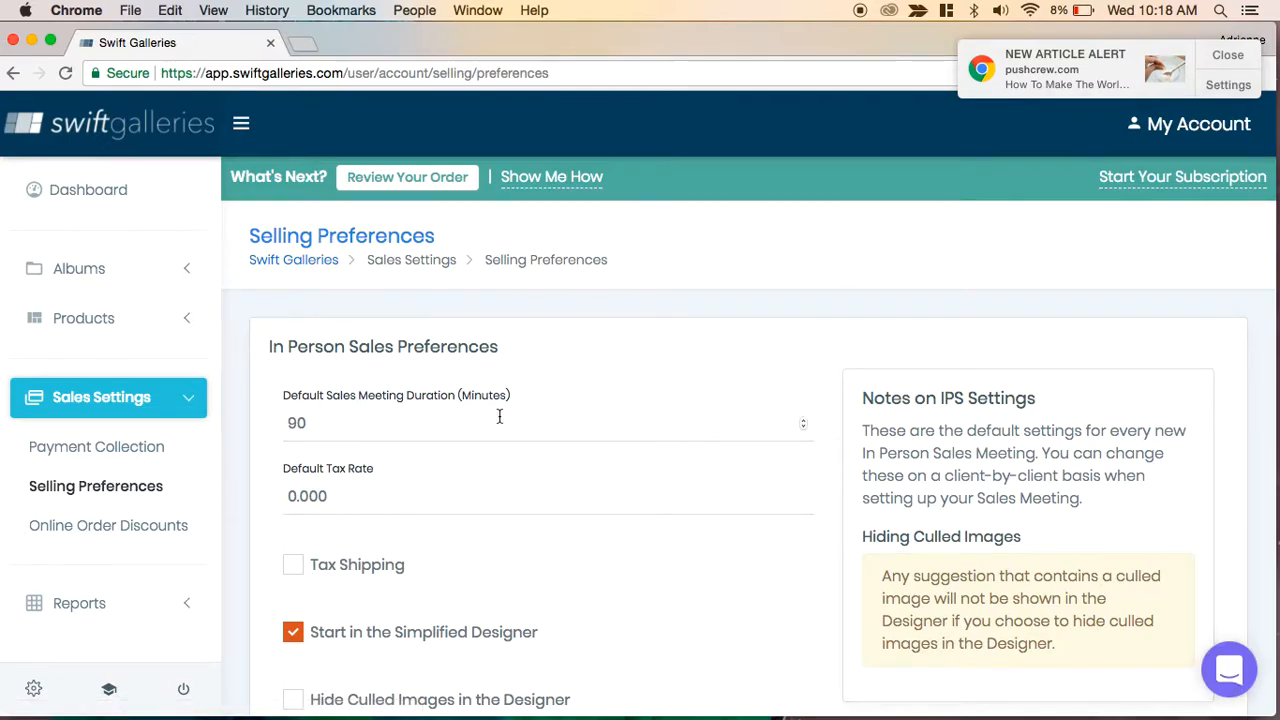
scroll(500, 414, down, 4)
scroll(630, 456, down, 5)
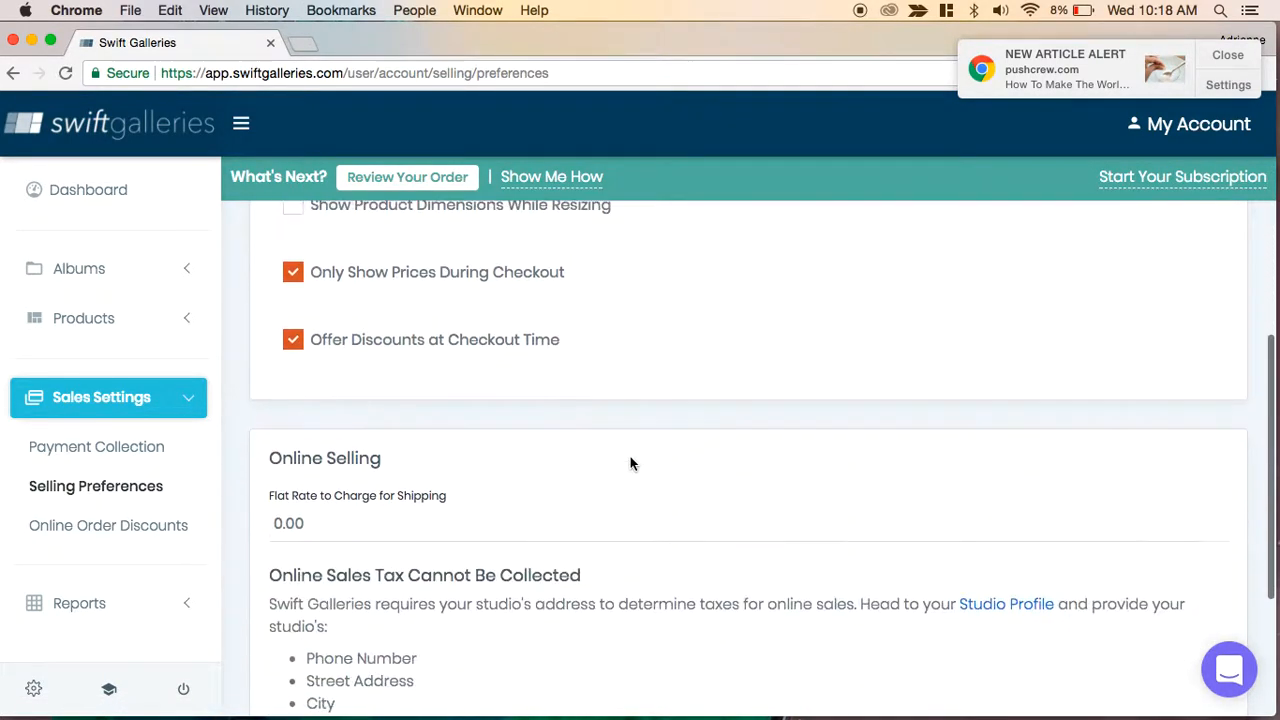
scroll(630, 460, up, 4)
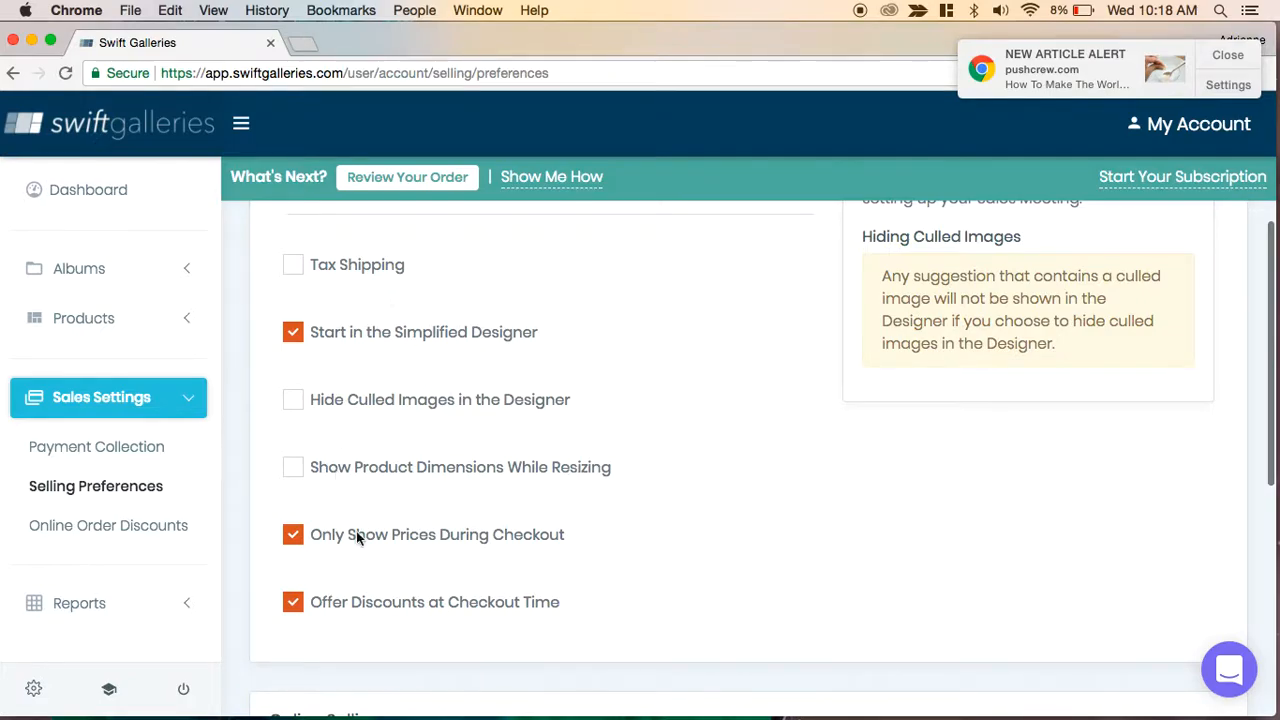
scroll(689, 507, down, 5)
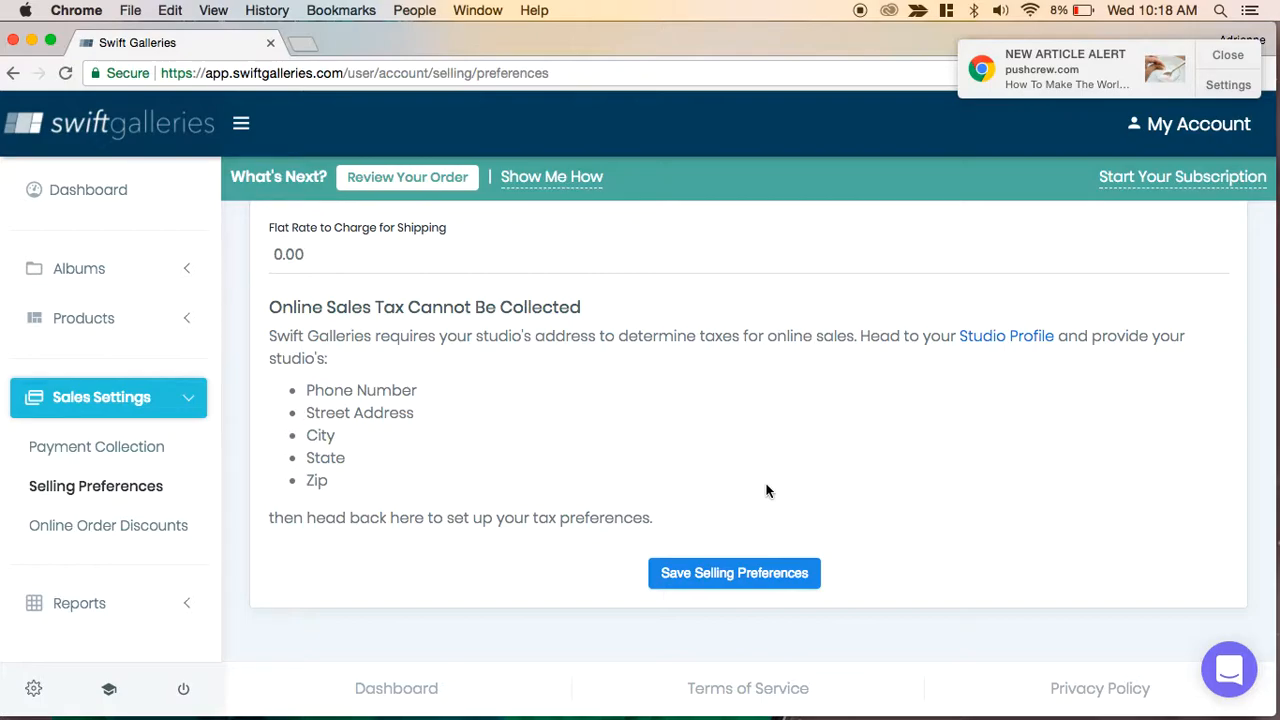
scroll(545, 489, up, 15)
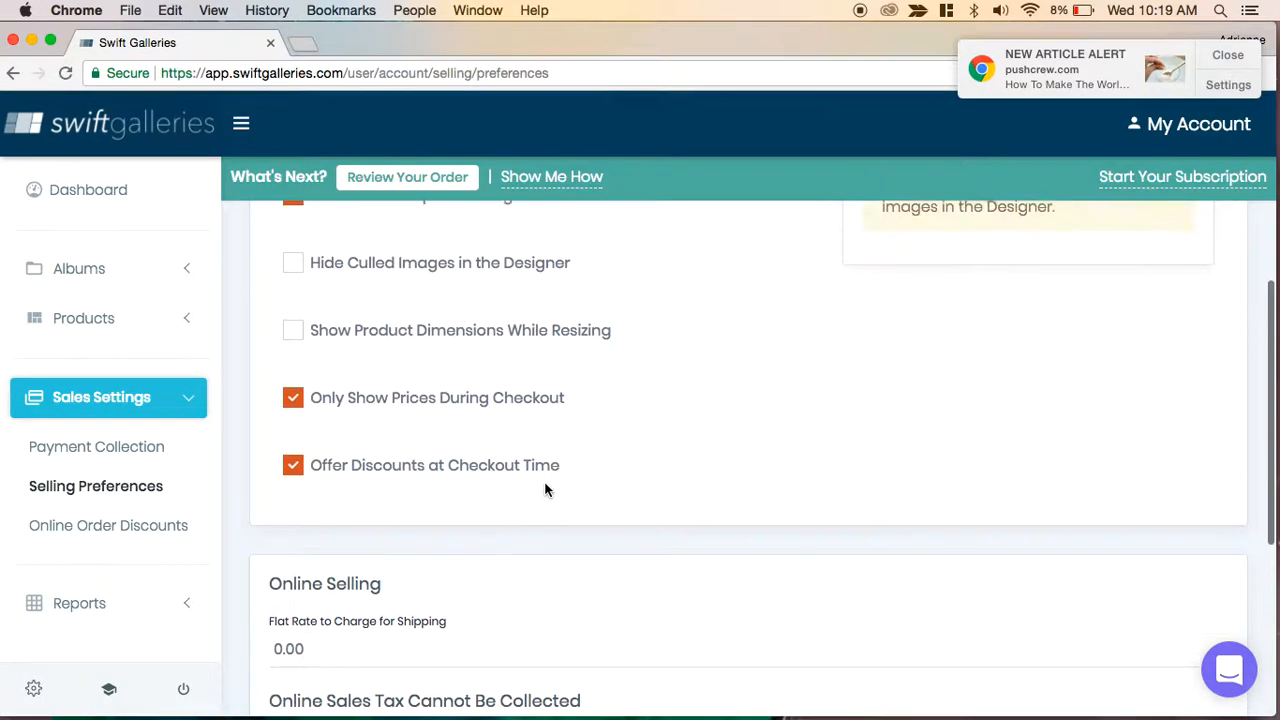
- View the Online Order Discounts settings, then open the Orders report and dismiss the browser notification
click(120, 534)
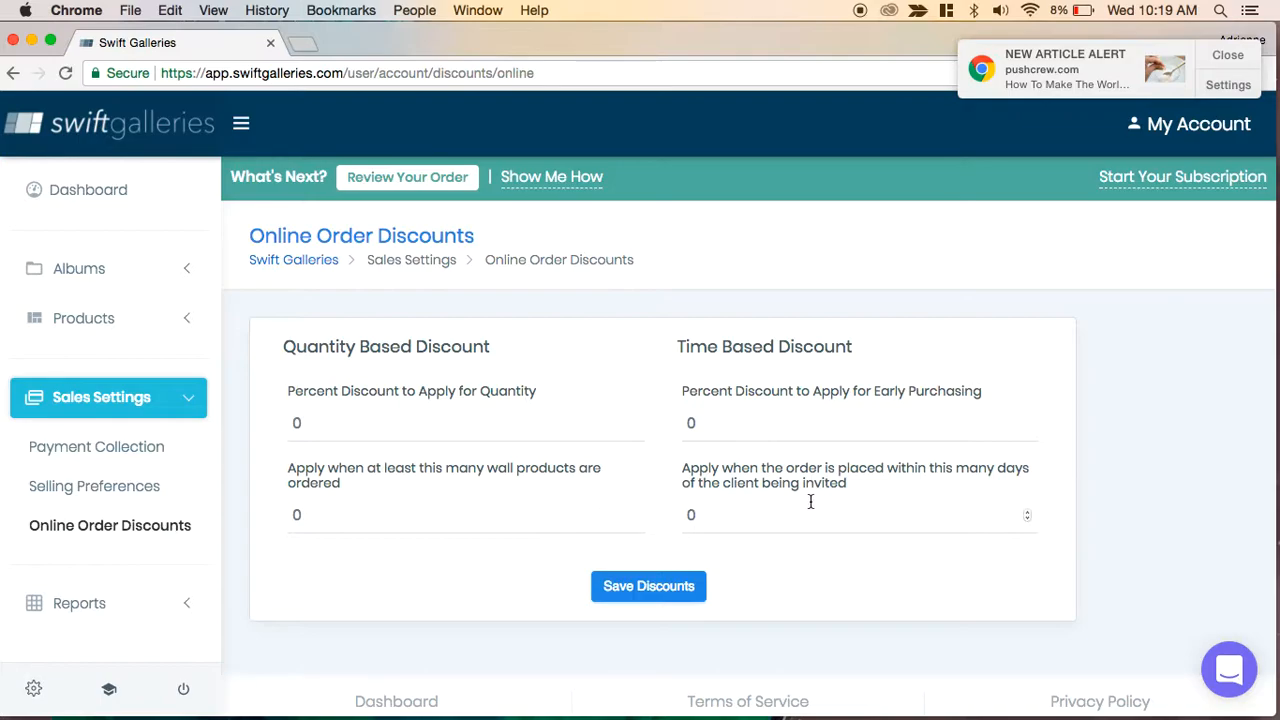
click(72, 600)
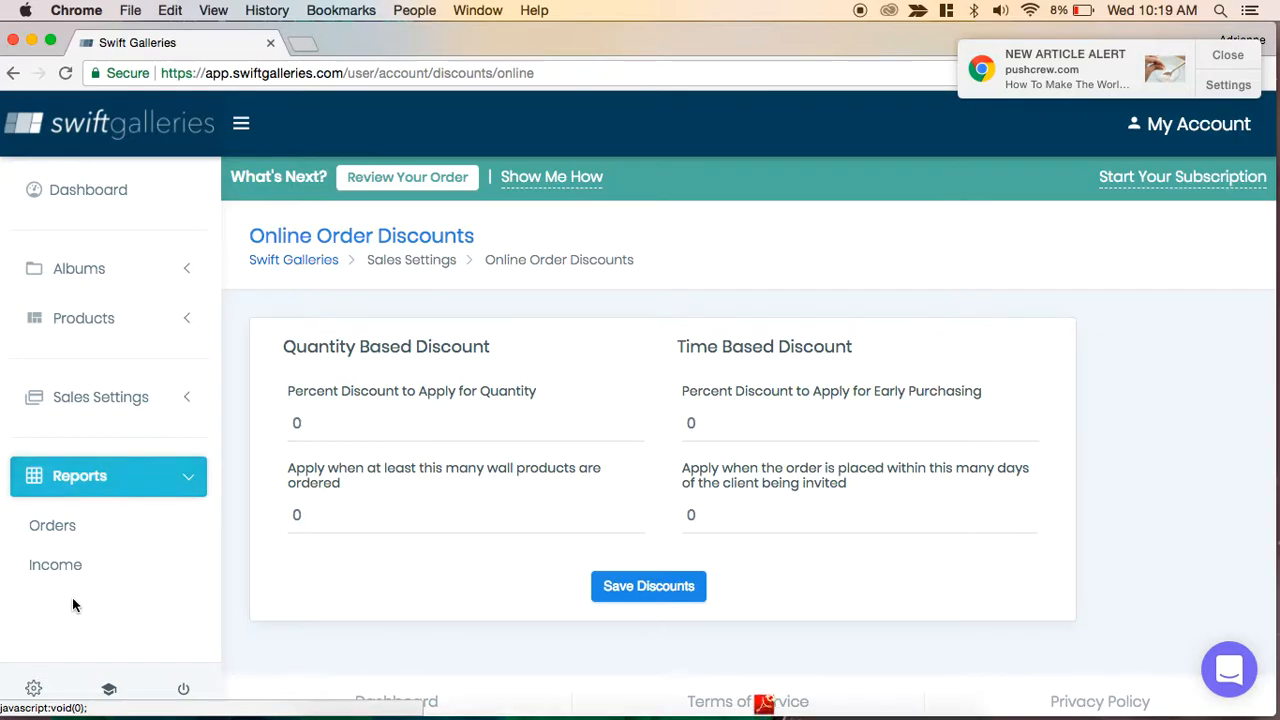
click(55, 529)
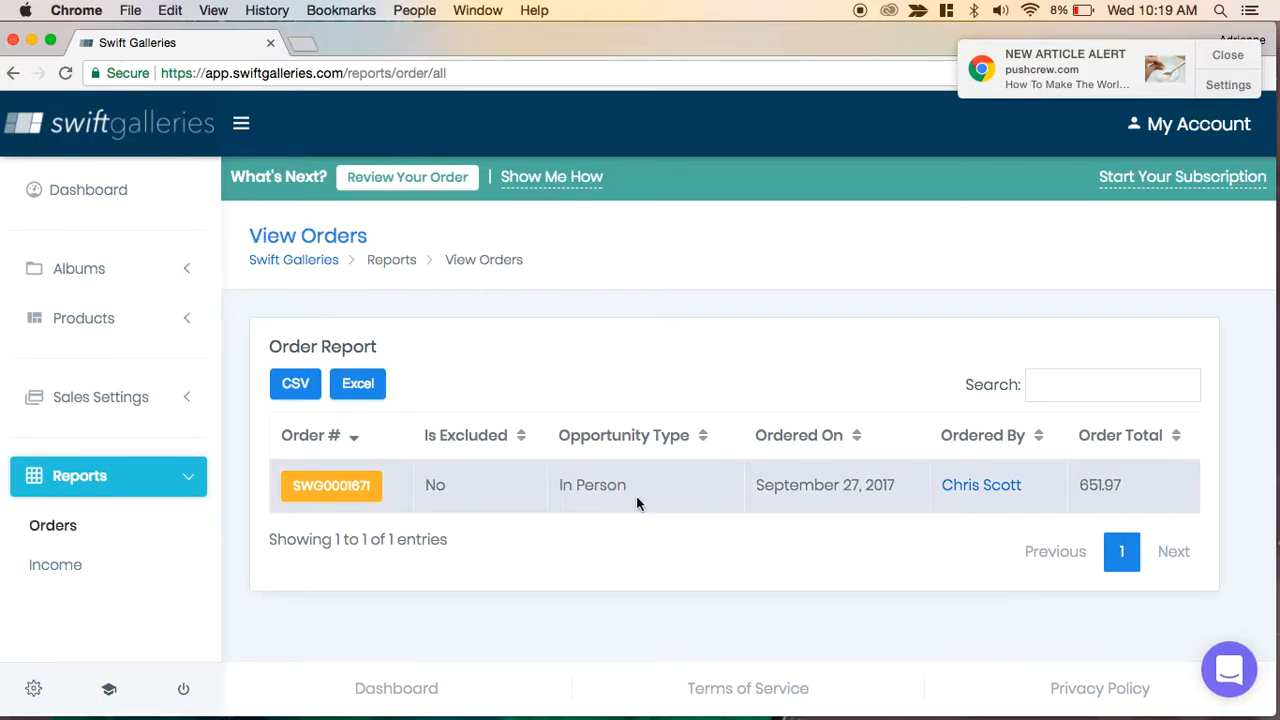
click(1226, 57)
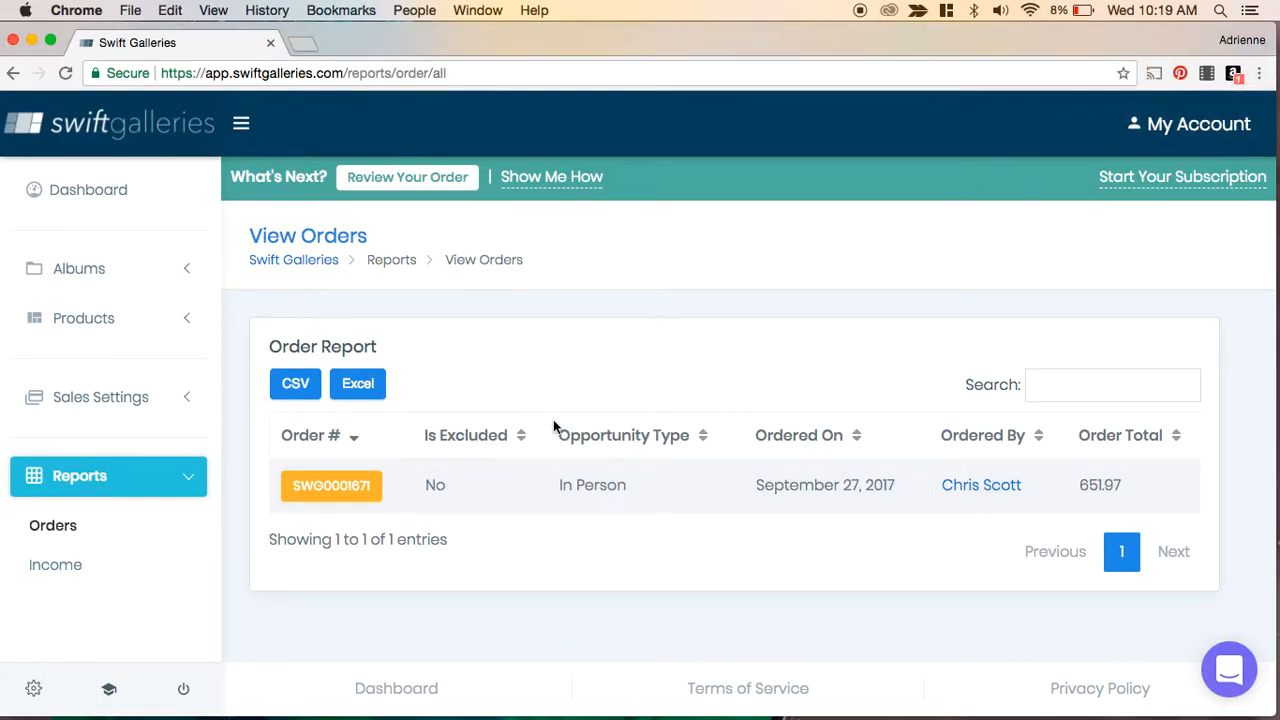
- Open the test order's details, review them, and switch its reporting status to Excluded
click(337, 489)
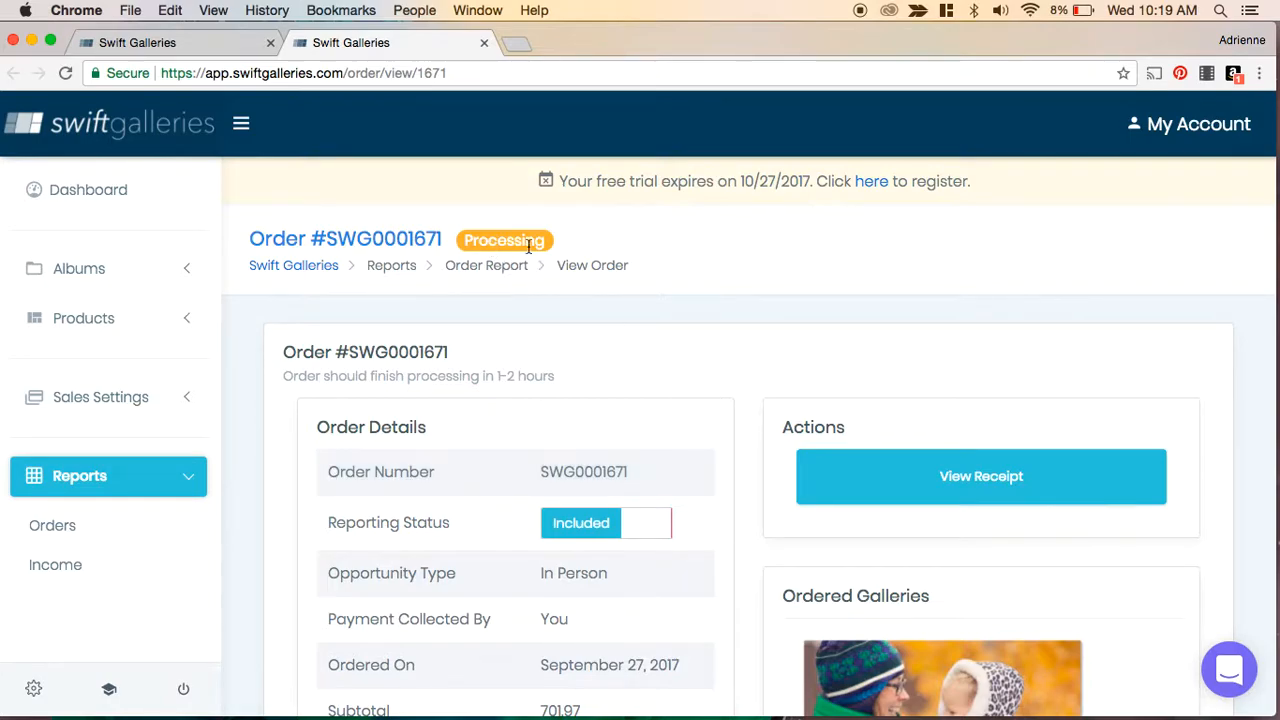
scroll(738, 519, down, 10)
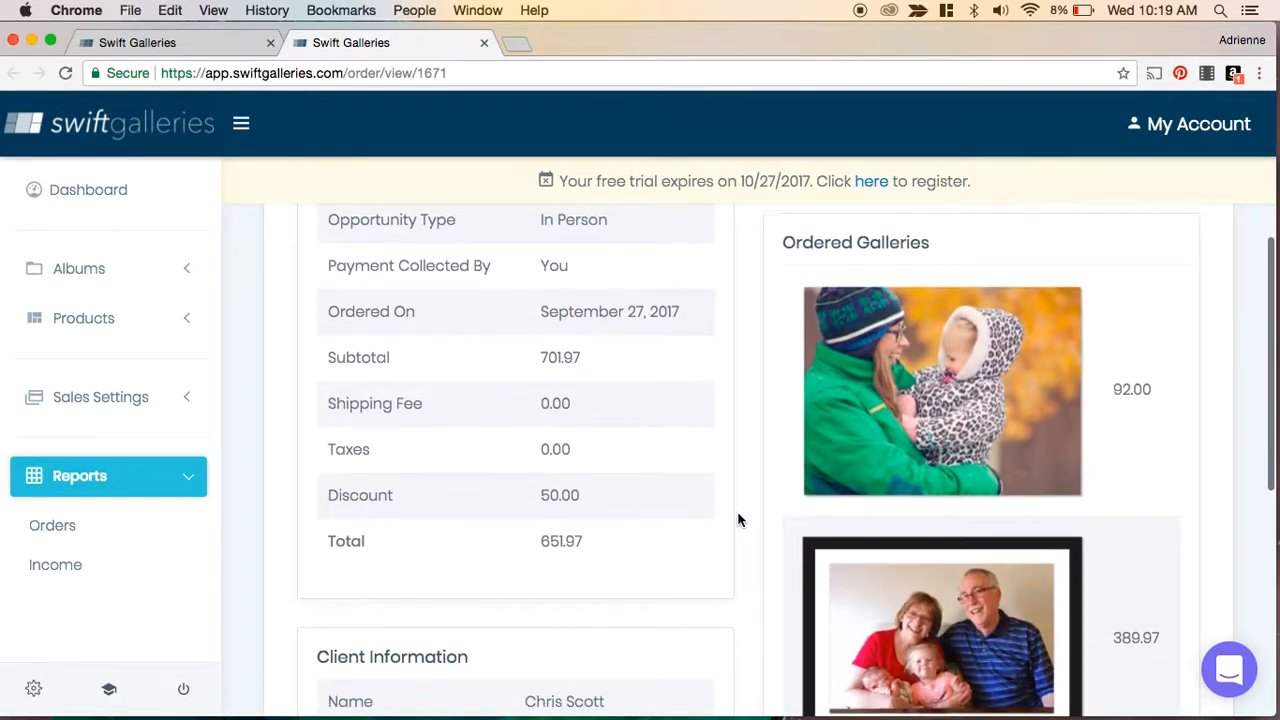
scroll(738, 519, up, 3)
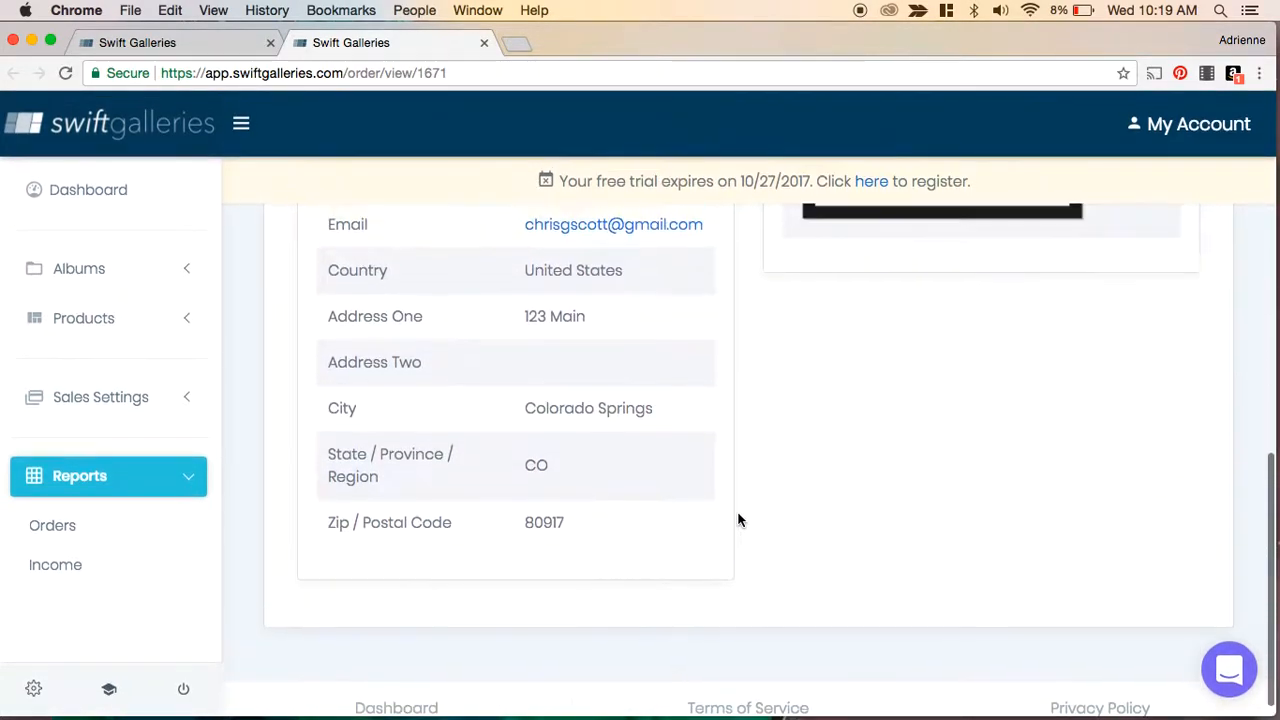
scroll(738, 519, up, 8)
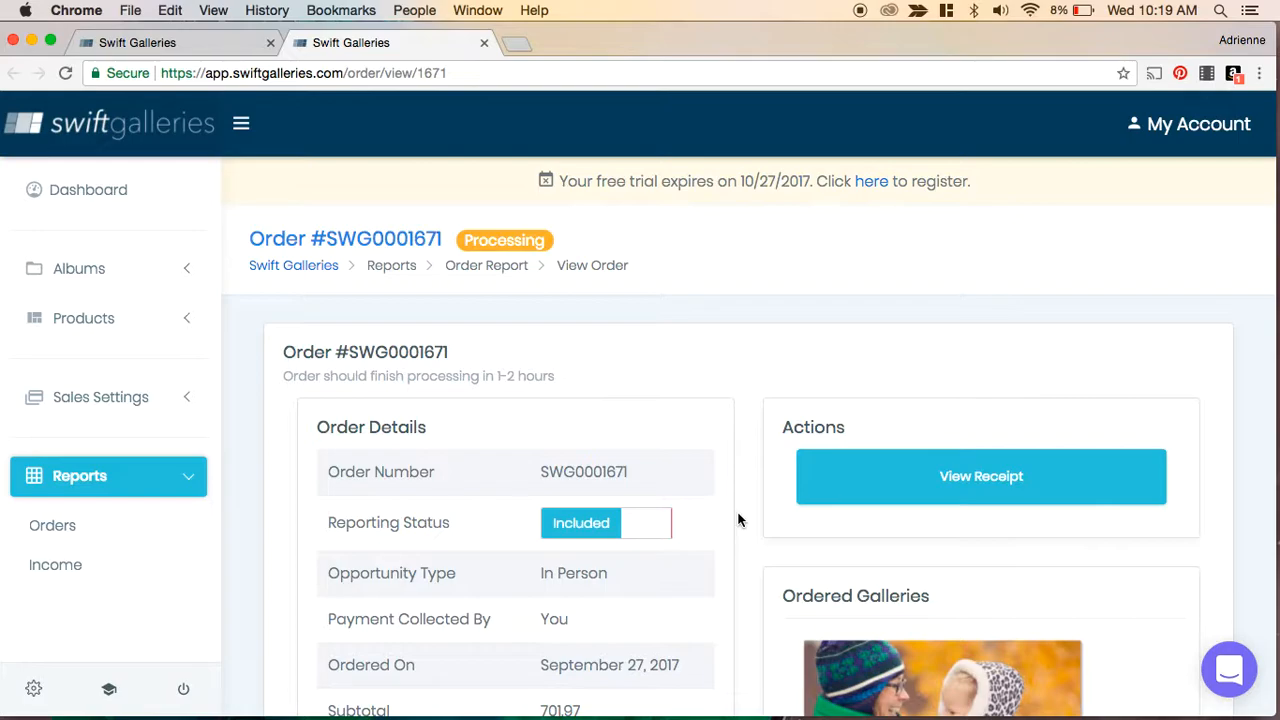
scroll(738, 519, down, 5)
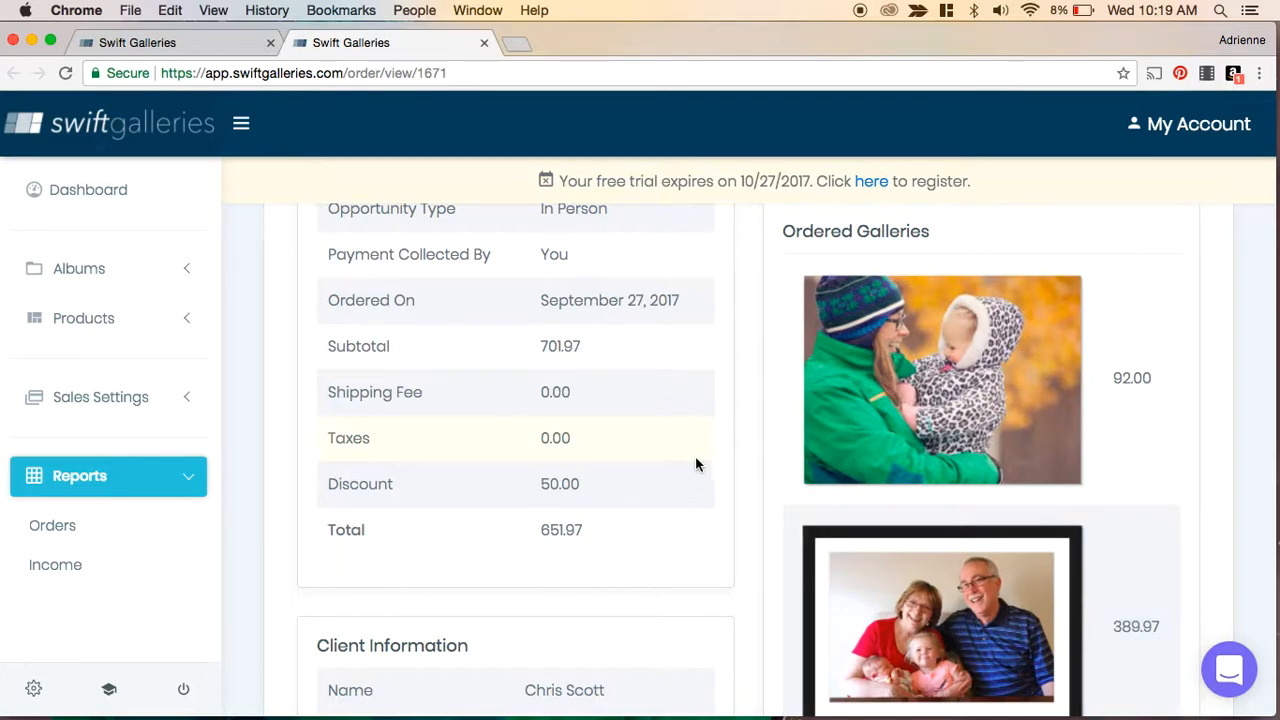
scroll(695, 463, down, 6)
scroll(697, 464, up, 8)
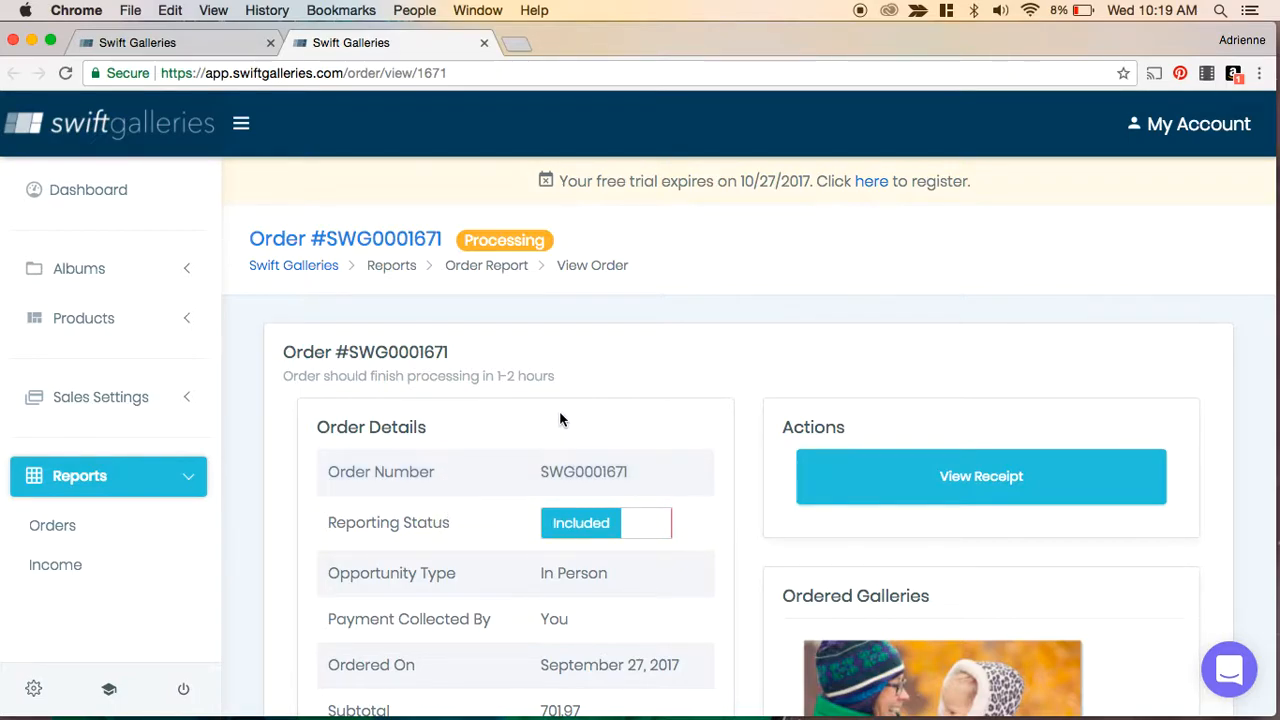
click(578, 530)
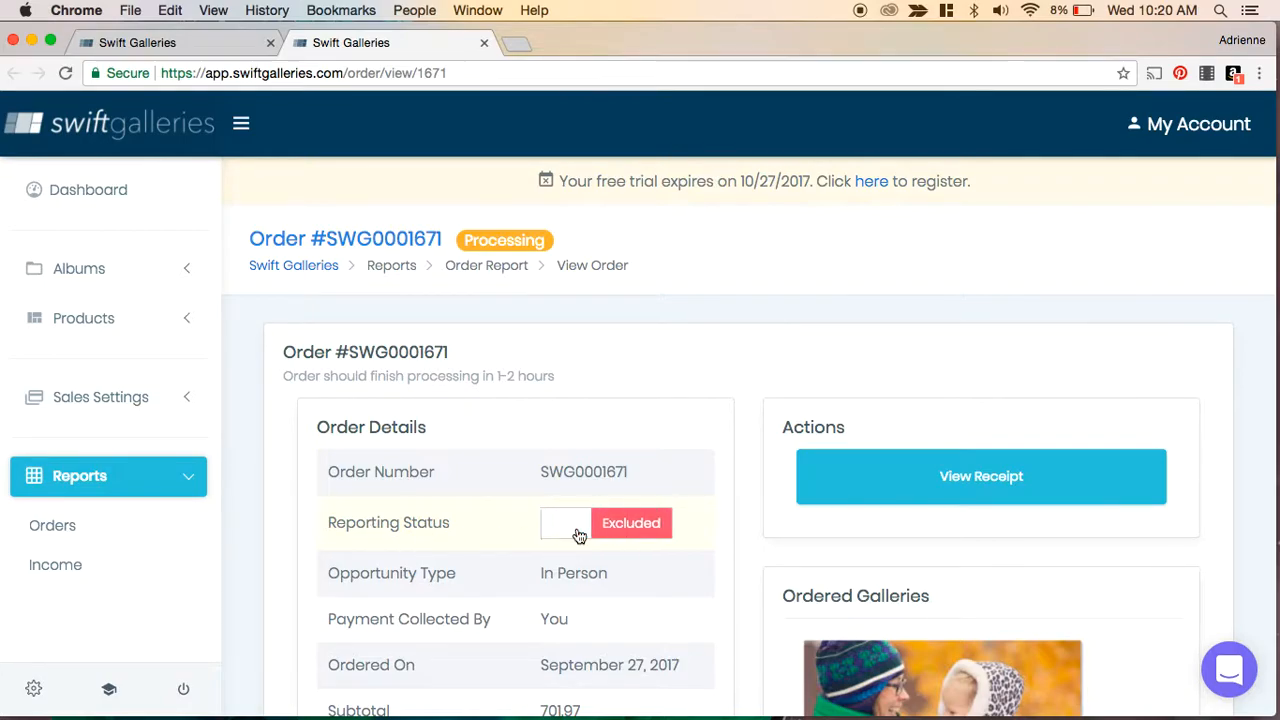
- Review the excluded test order's details, then check the Income report and the Orders list
scroll(722, 374, down, 10)
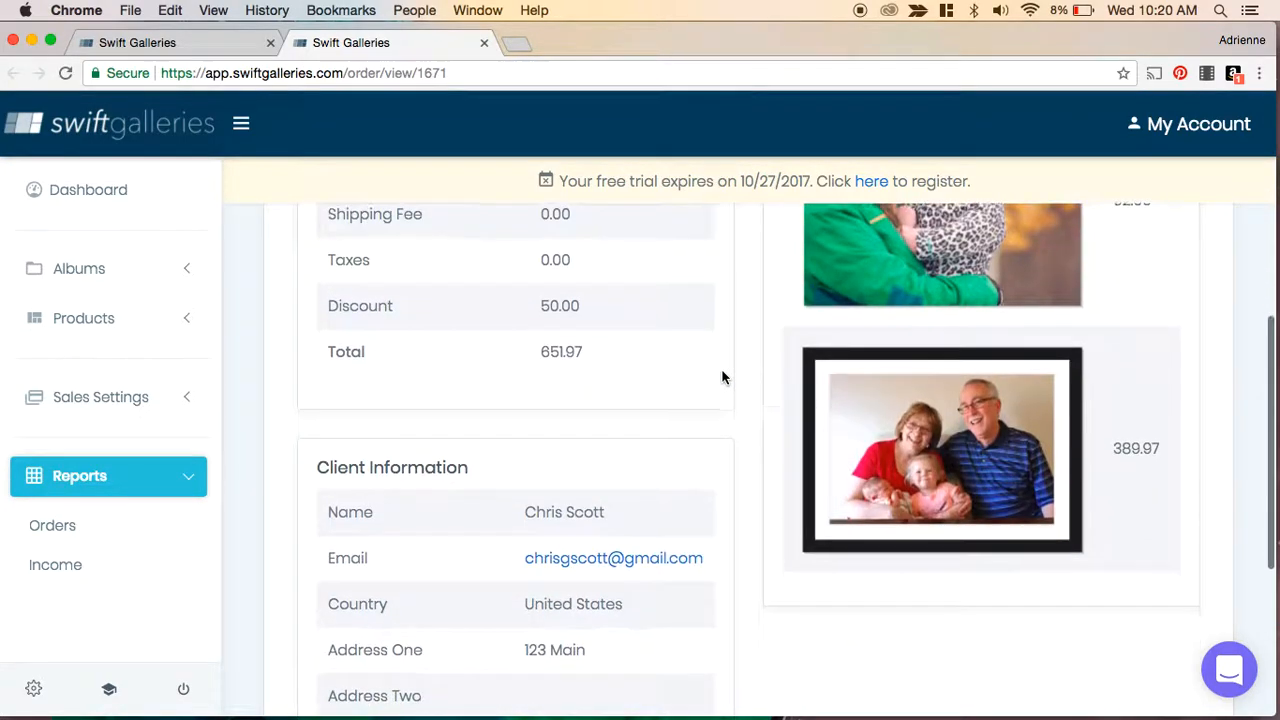
scroll(724, 377, up, 7)
scroll(722, 375, up, 3)
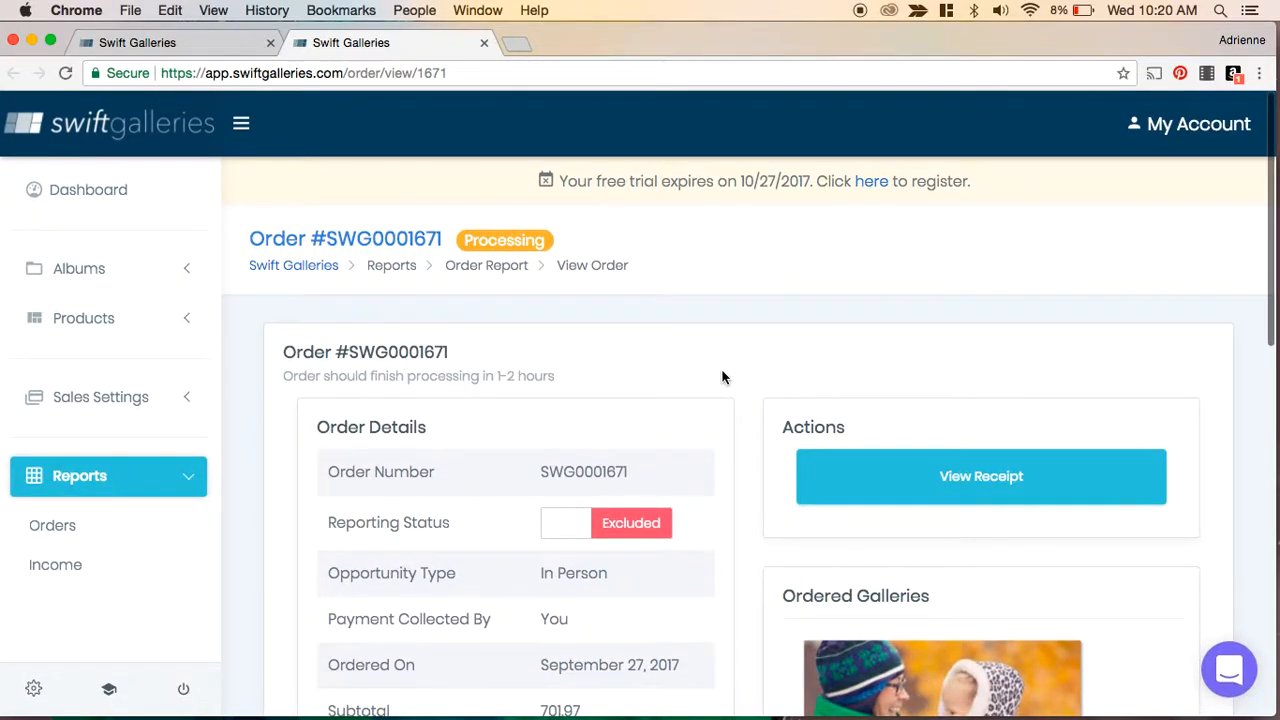
click(52, 568)
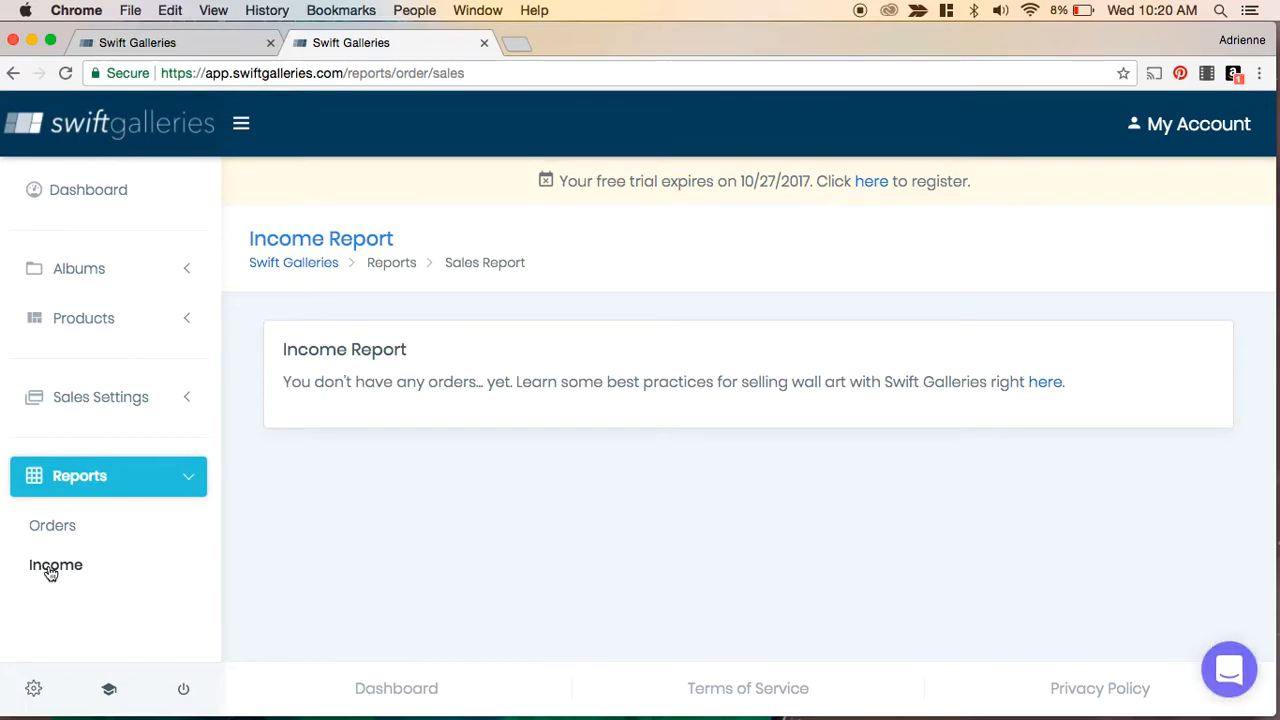
click(44, 527)
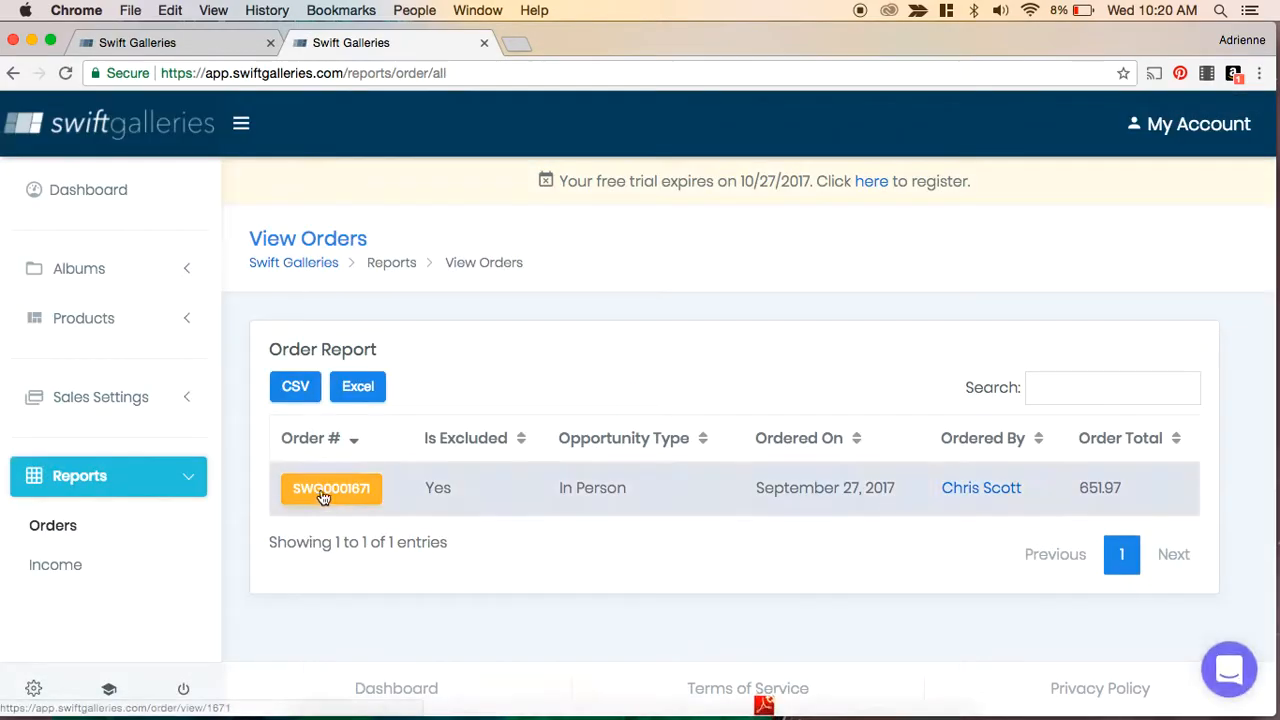
- Open the test order, switch its reporting status back to Included, and review it in the Income report
click(329, 490)
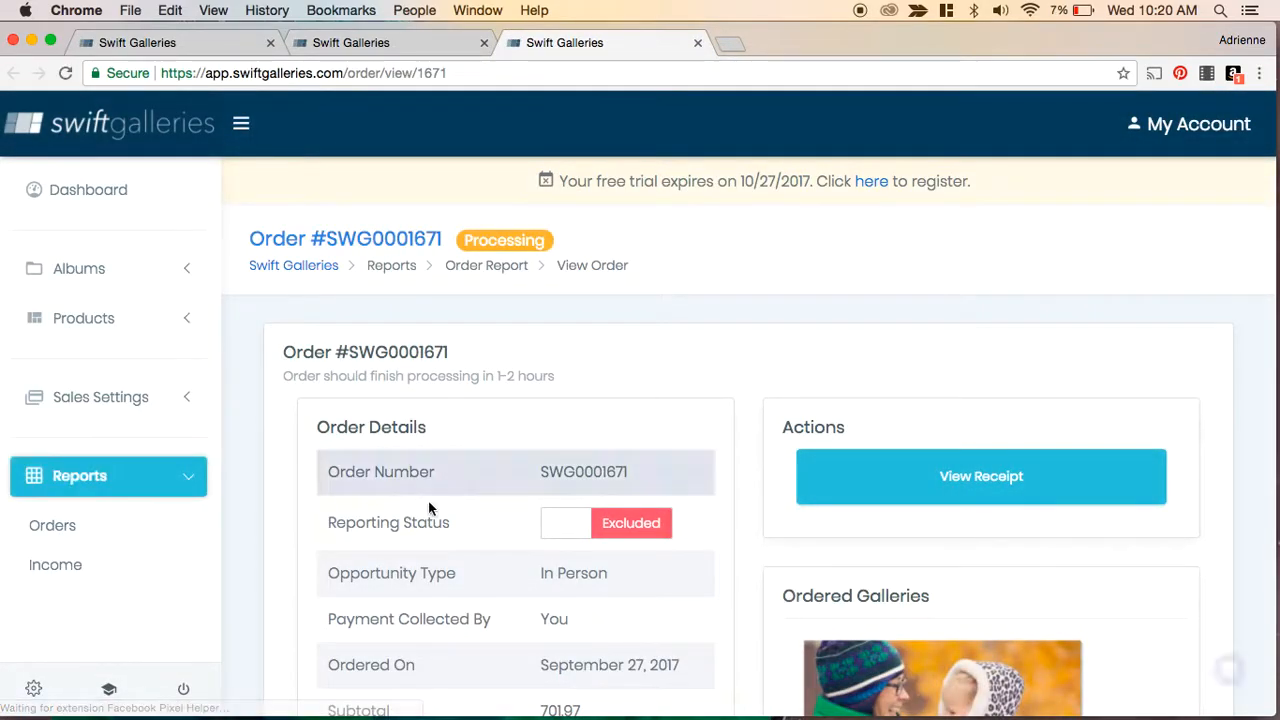
click(625, 522)
click(57, 565)
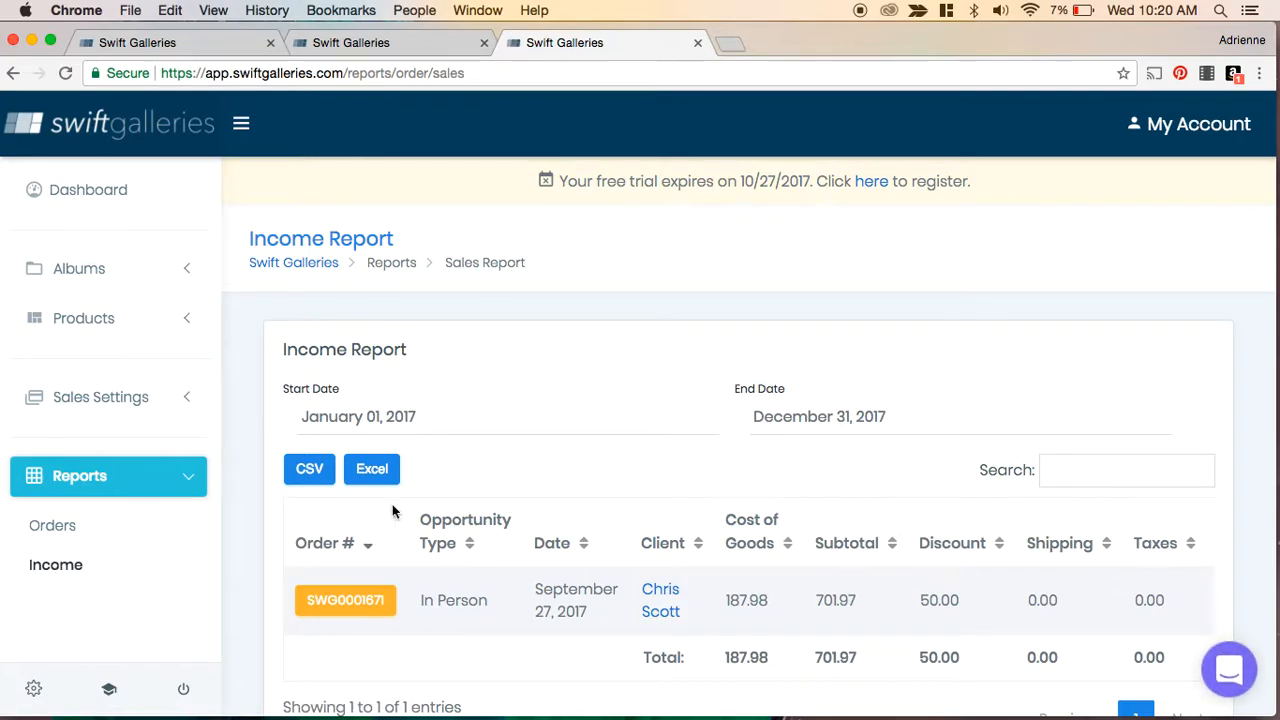
scroll(604, 466, down, 3)
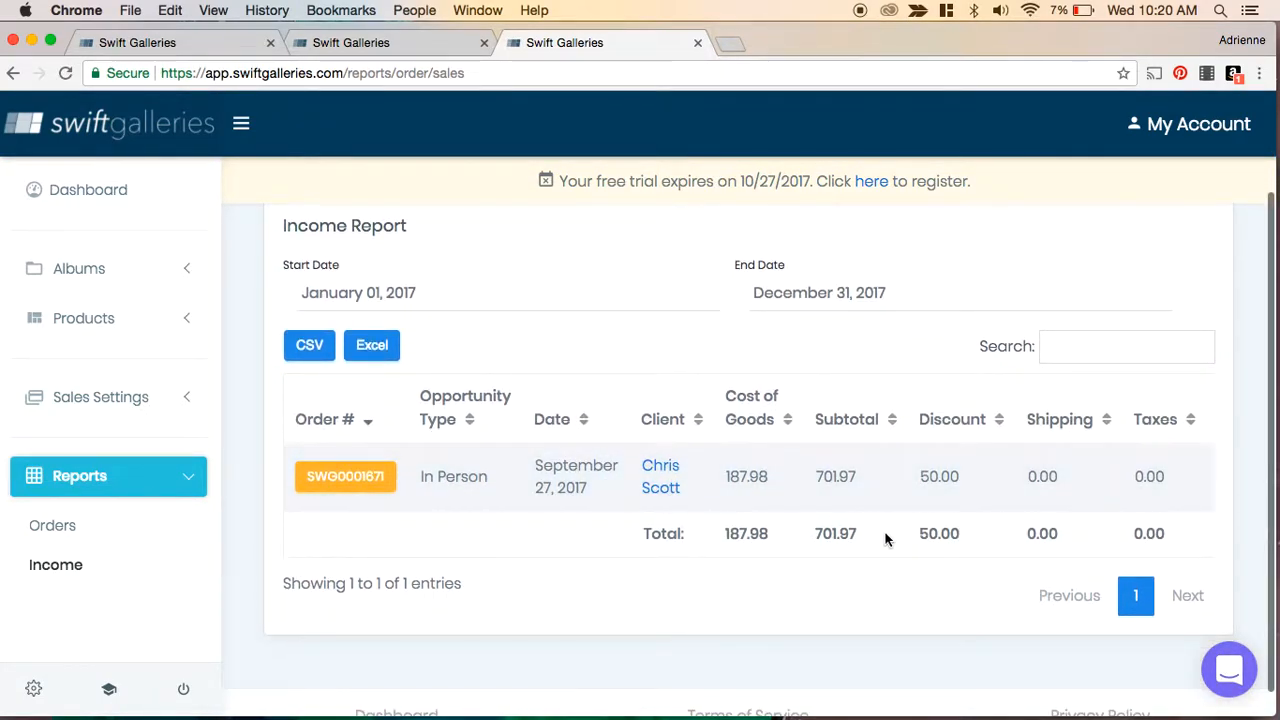
scroll(1054, 523, right, 4)
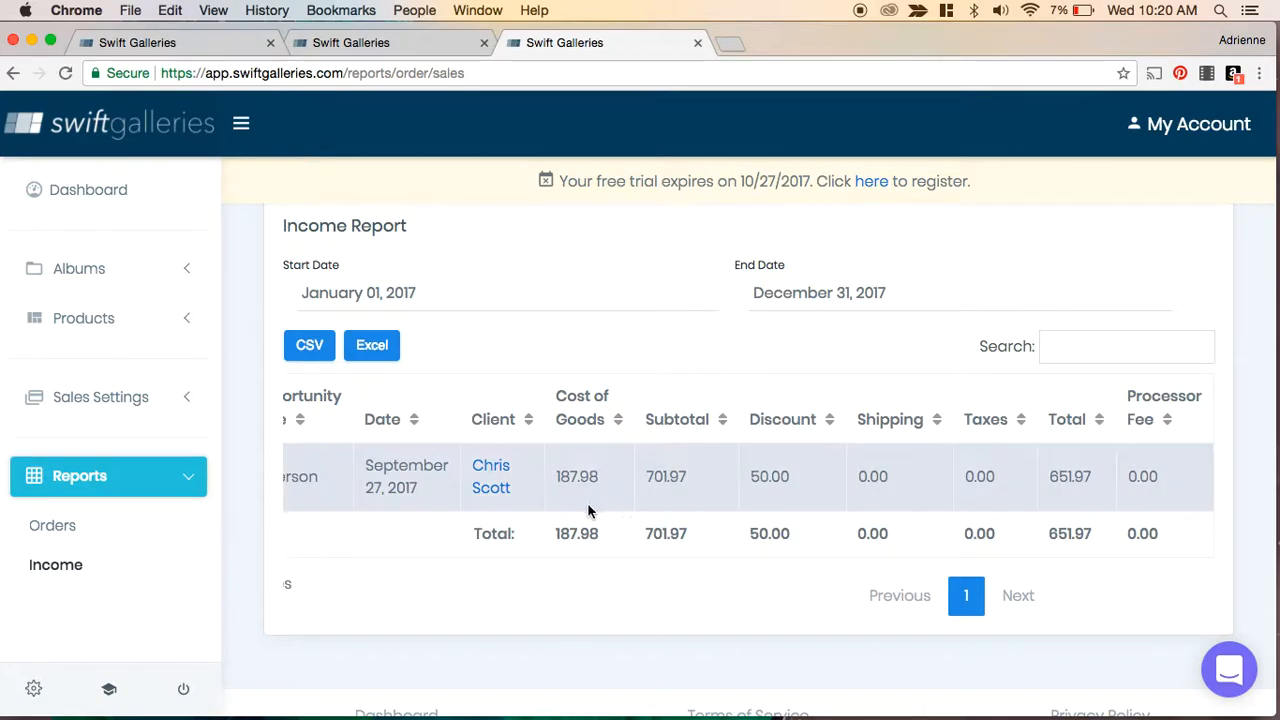
scroll(734, 492, left, 4)
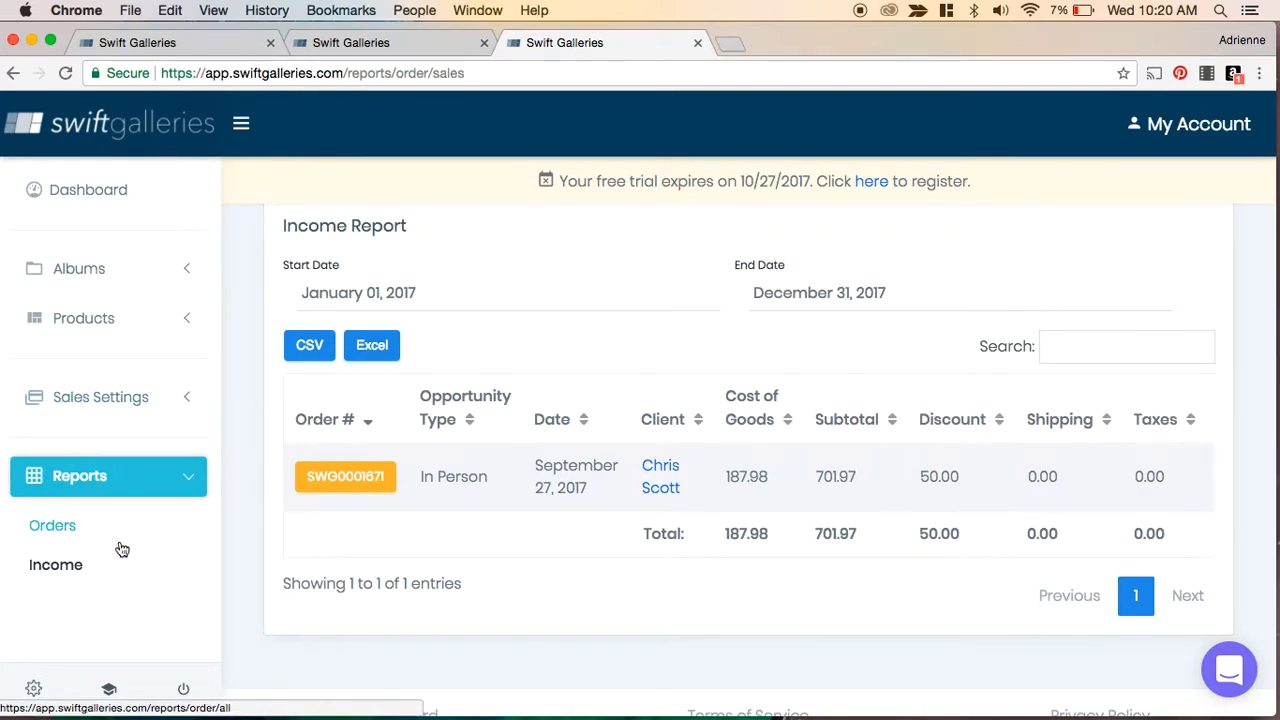
- Open the Dashboard and review its meetings, recent orders, subscription and album summaries
scroll(121, 549, up, 3)
click(90, 201)
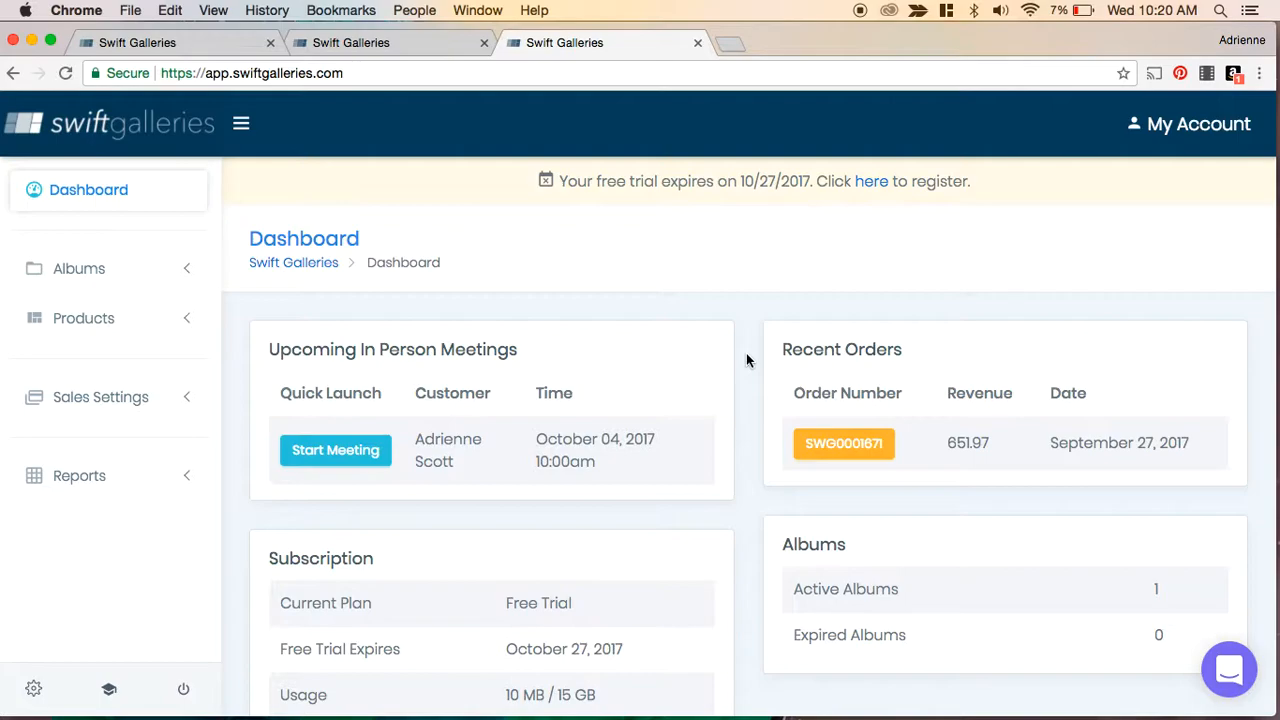
scroll(746, 360, down, 3)
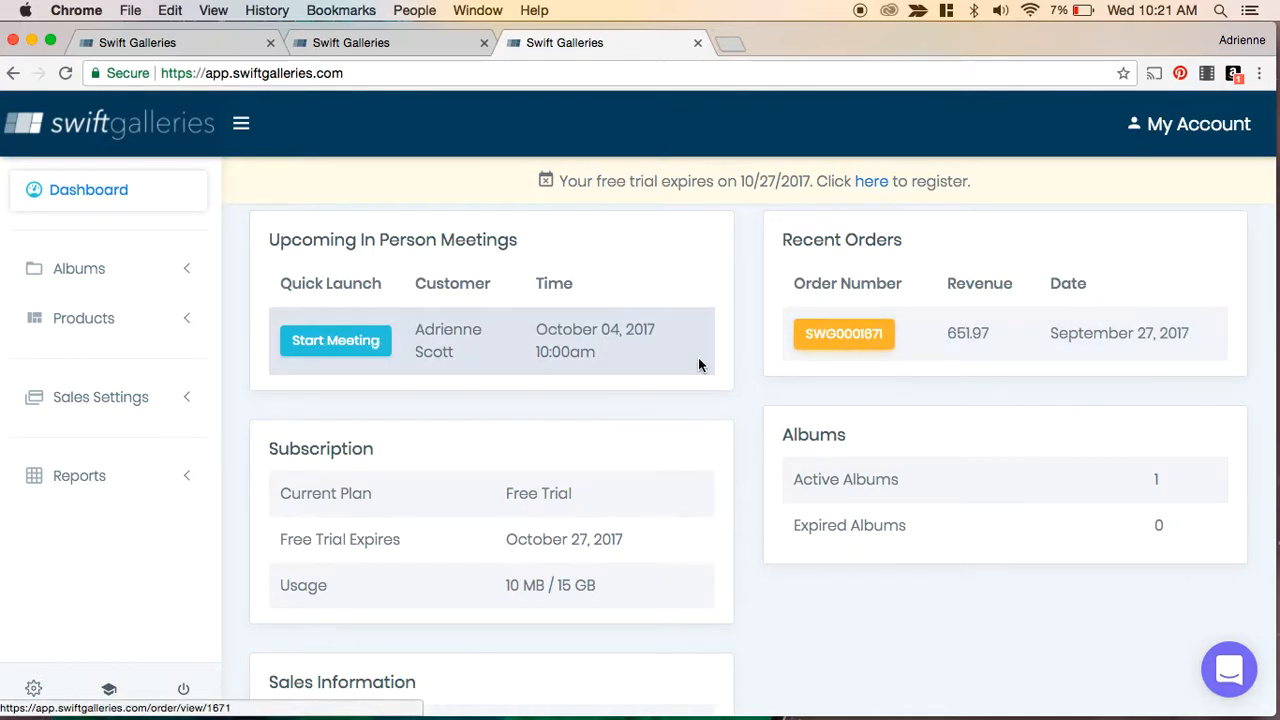
scroll(699, 362, down, 5)
scroll(699, 362, up, 5)
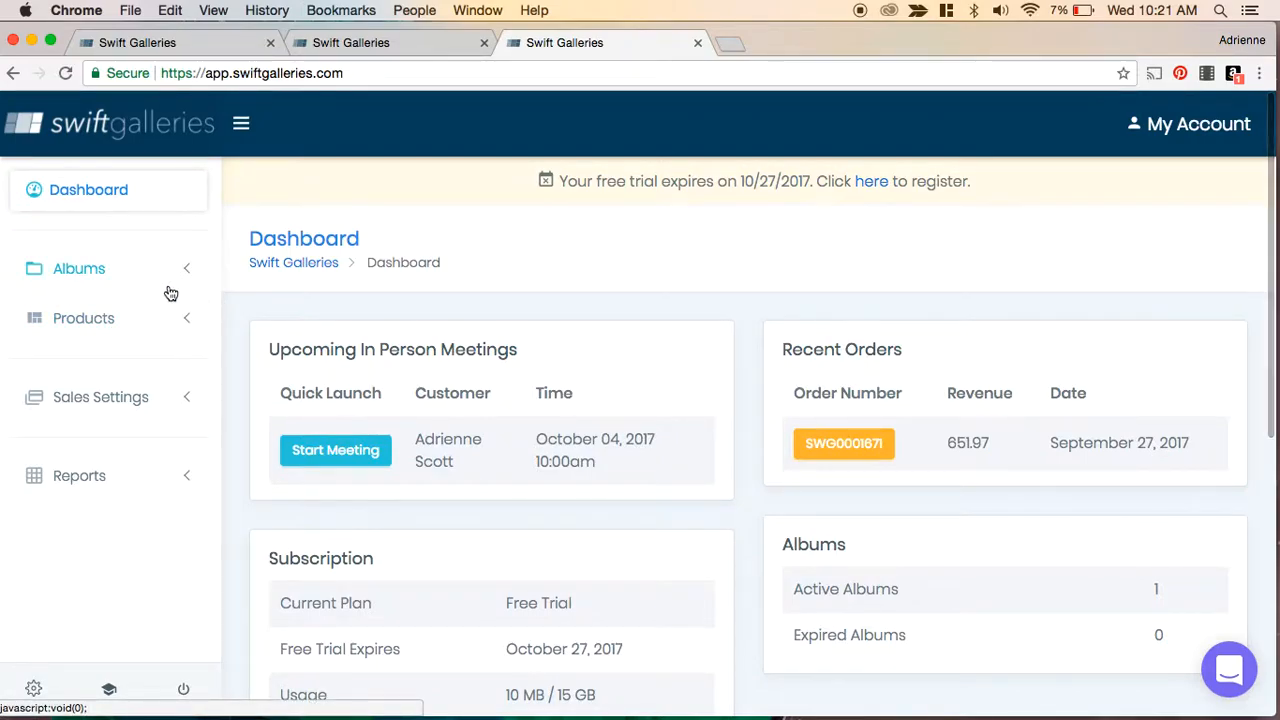
- Open the Scott Family album from Manage Albums and view its online sales opportunities
click(95, 278)
click(84, 362)
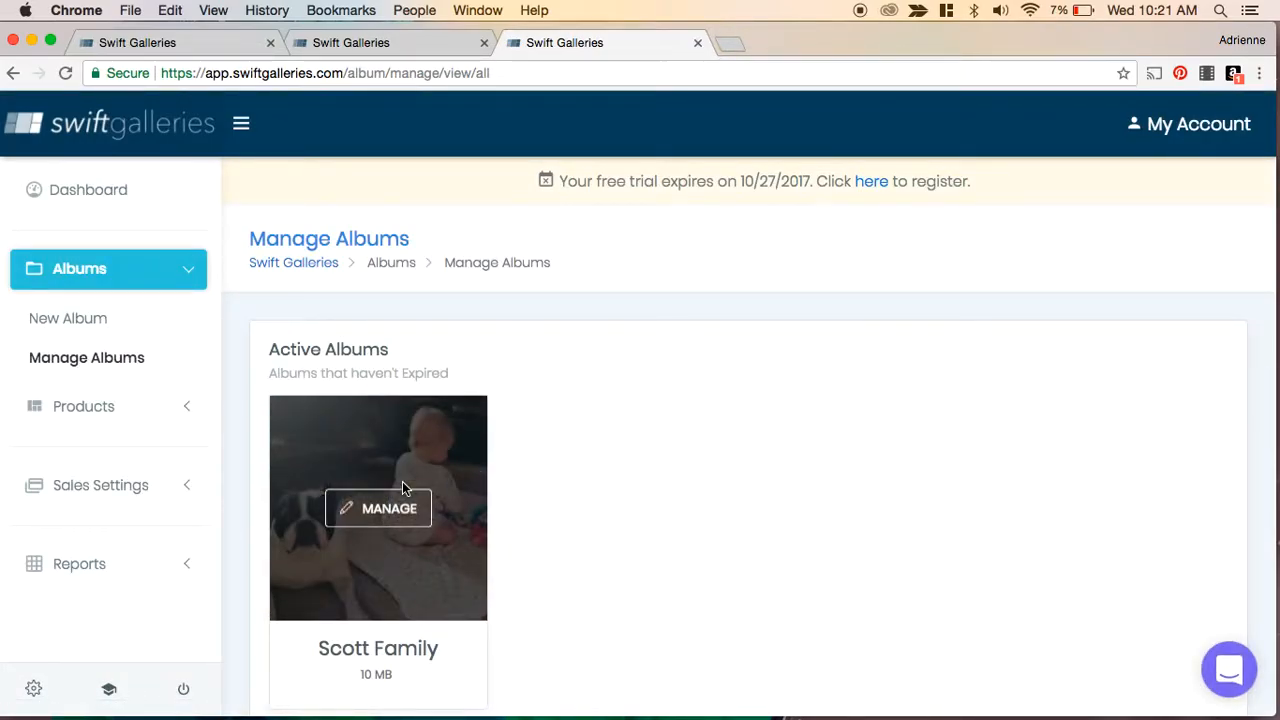
click(393, 512)
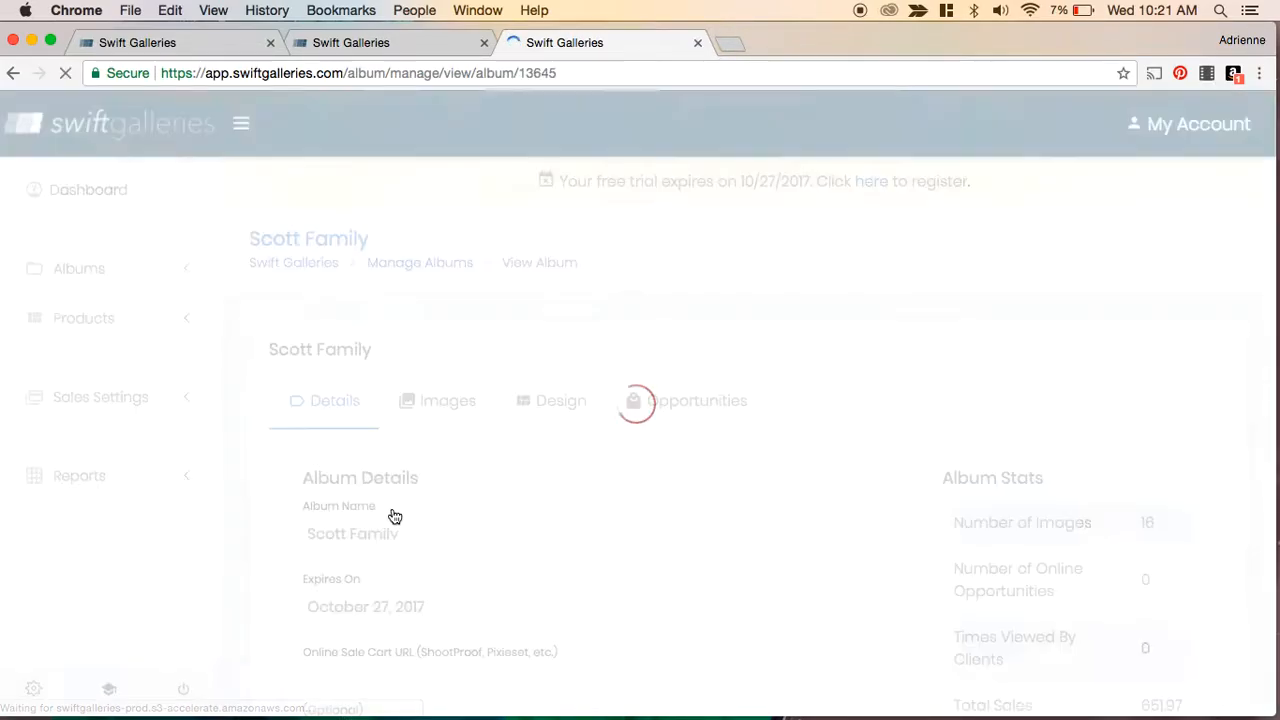
click(675, 401)
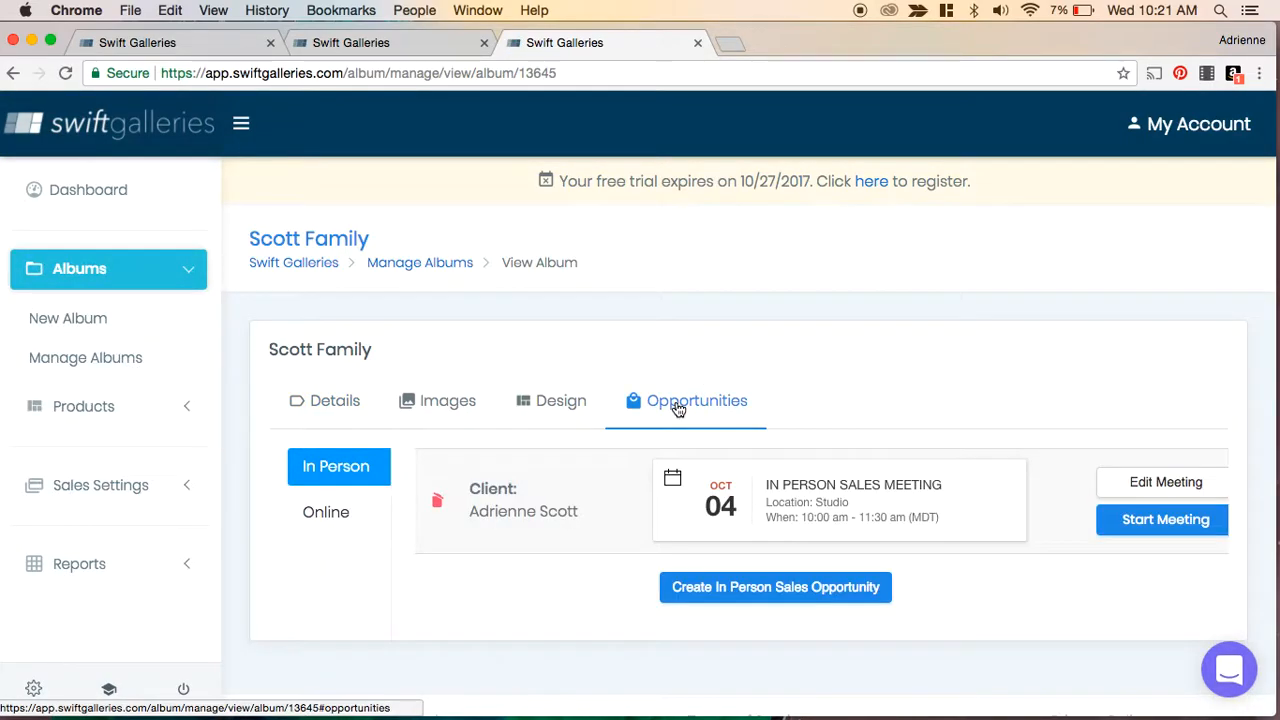
click(330, 520)
- Open the Create Online Sales Opportunity form, review its email template and available keywords, and cancel it
click(768, 506)
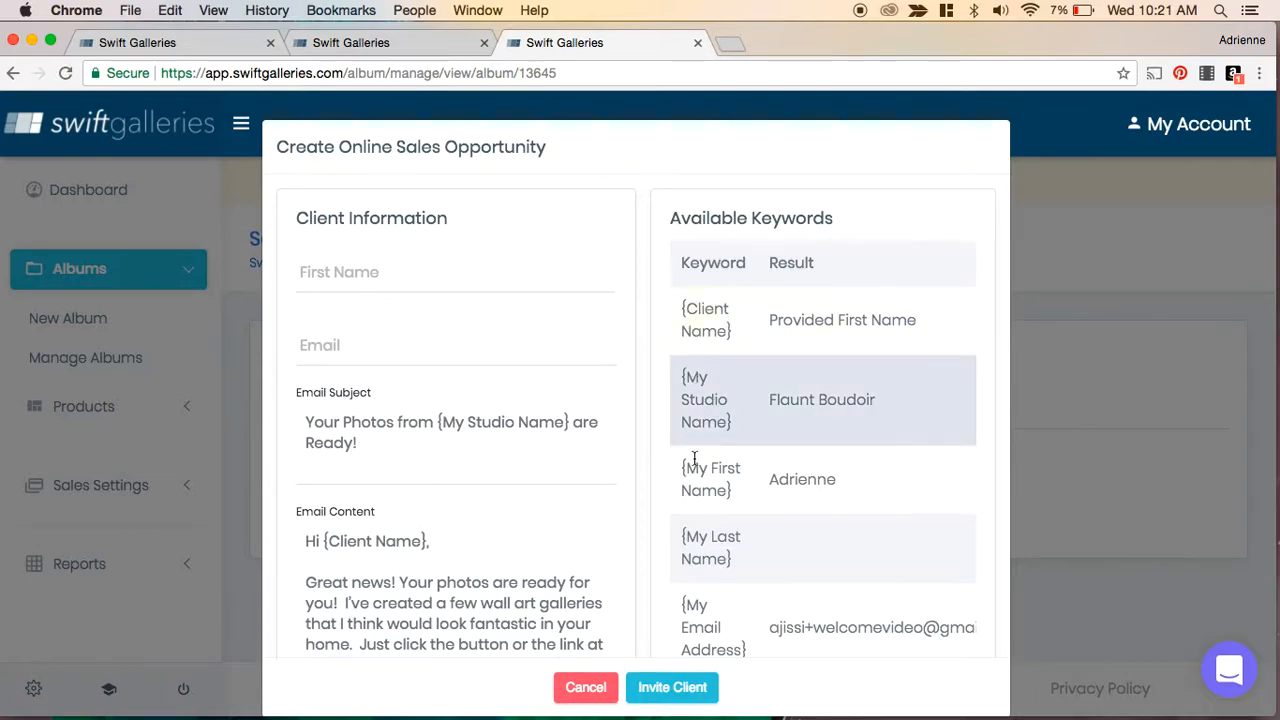
scroll(440, 527, down, 5)
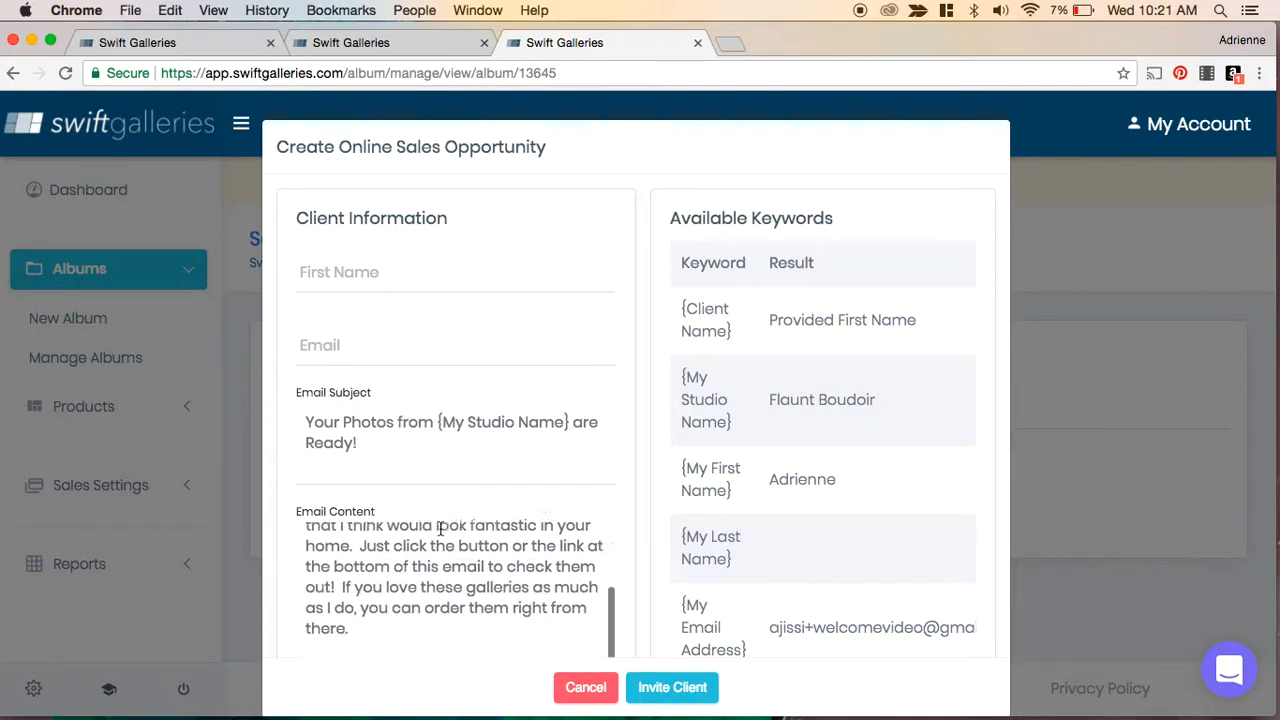
scroll(487, 377, down, 3)
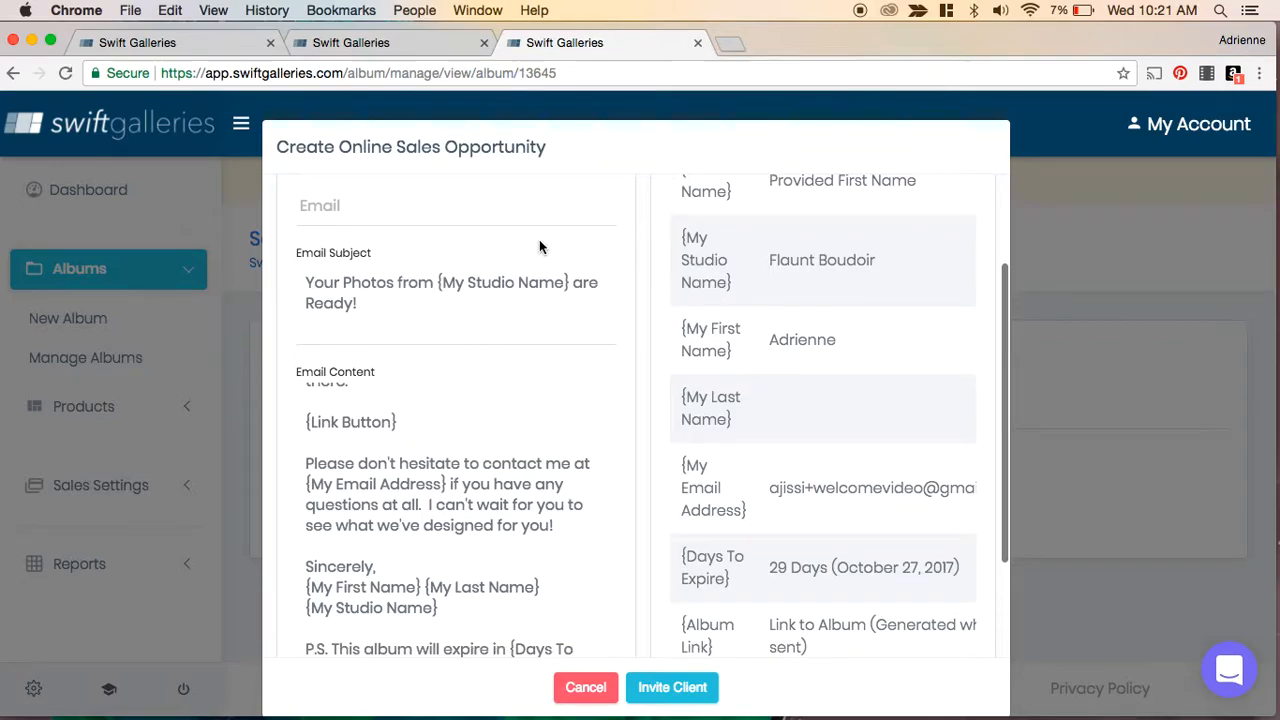
scroll(540, 243, down, 3)
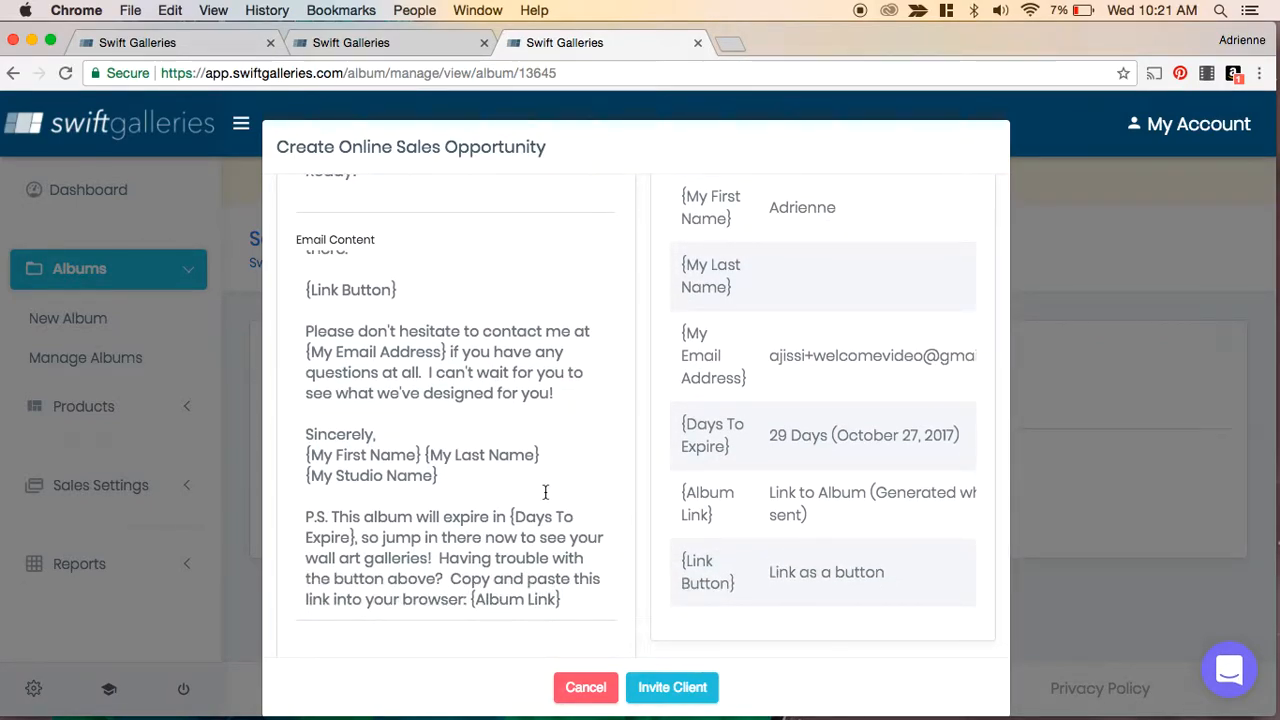
scroll(438, 478, up, 4)
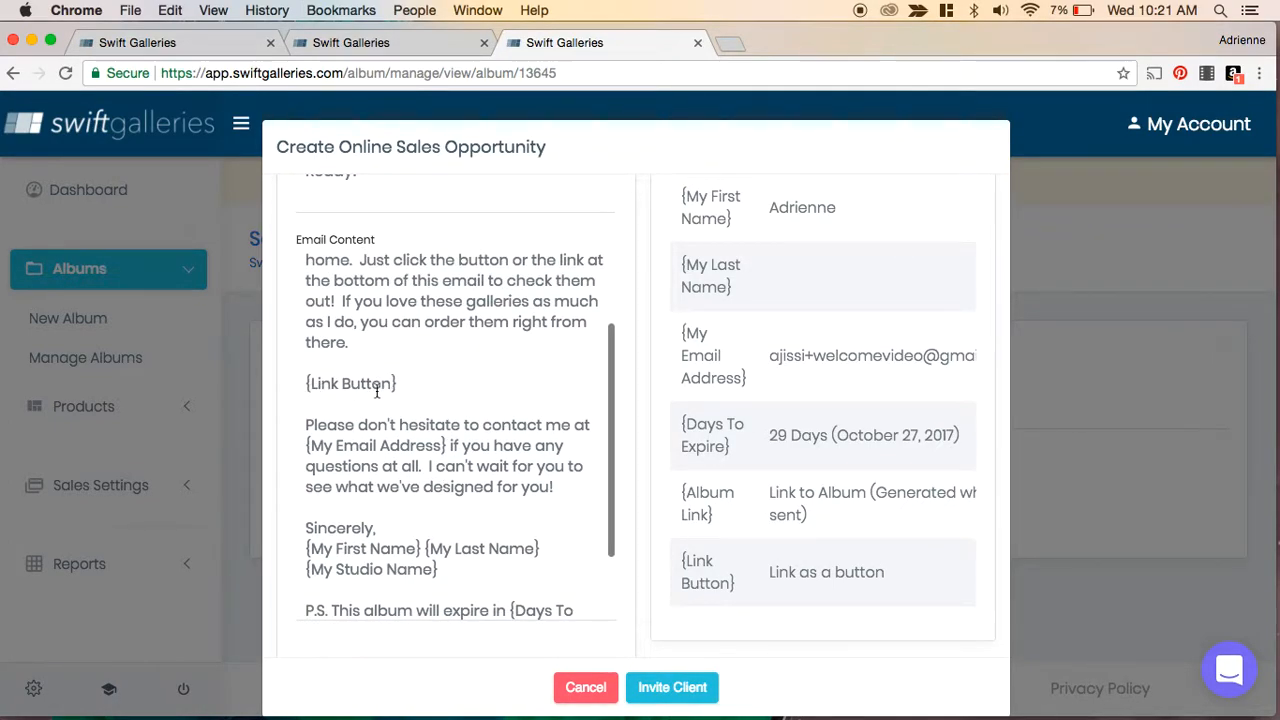
scroll(431, 398, down, 5)
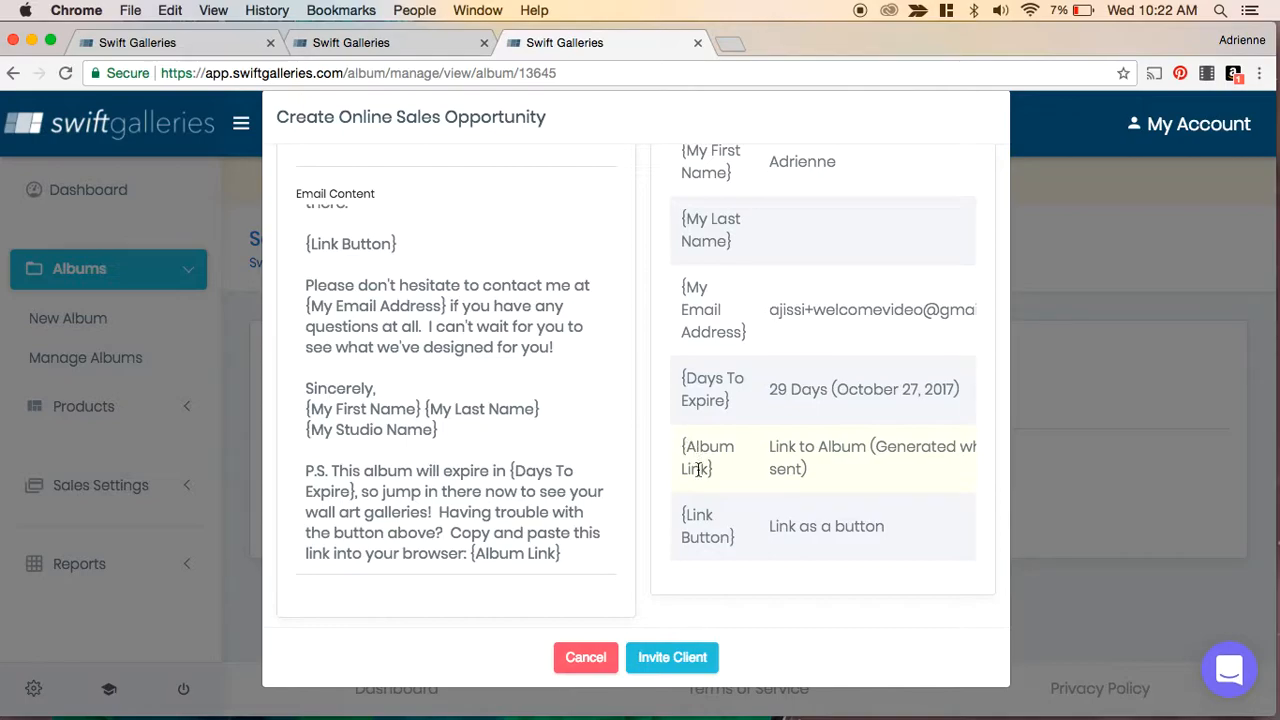
scroll(716, 440, up, 5)
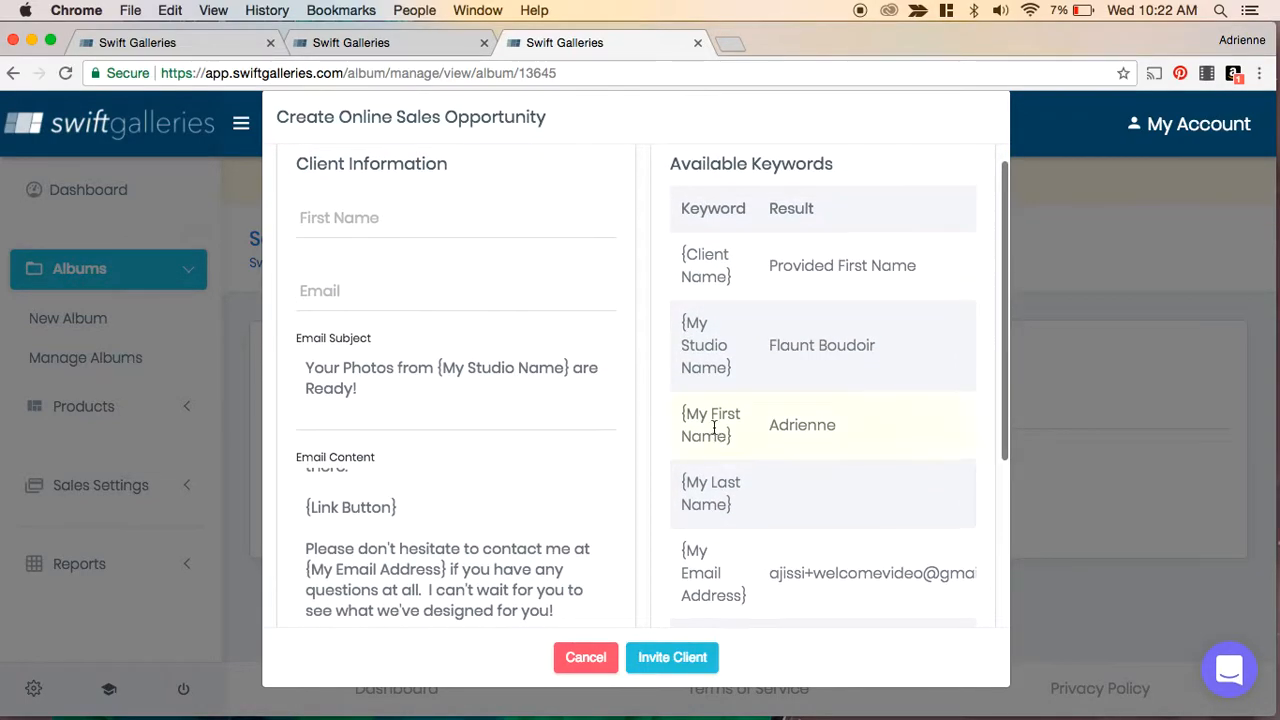
scroll(713, 428, down, 5)
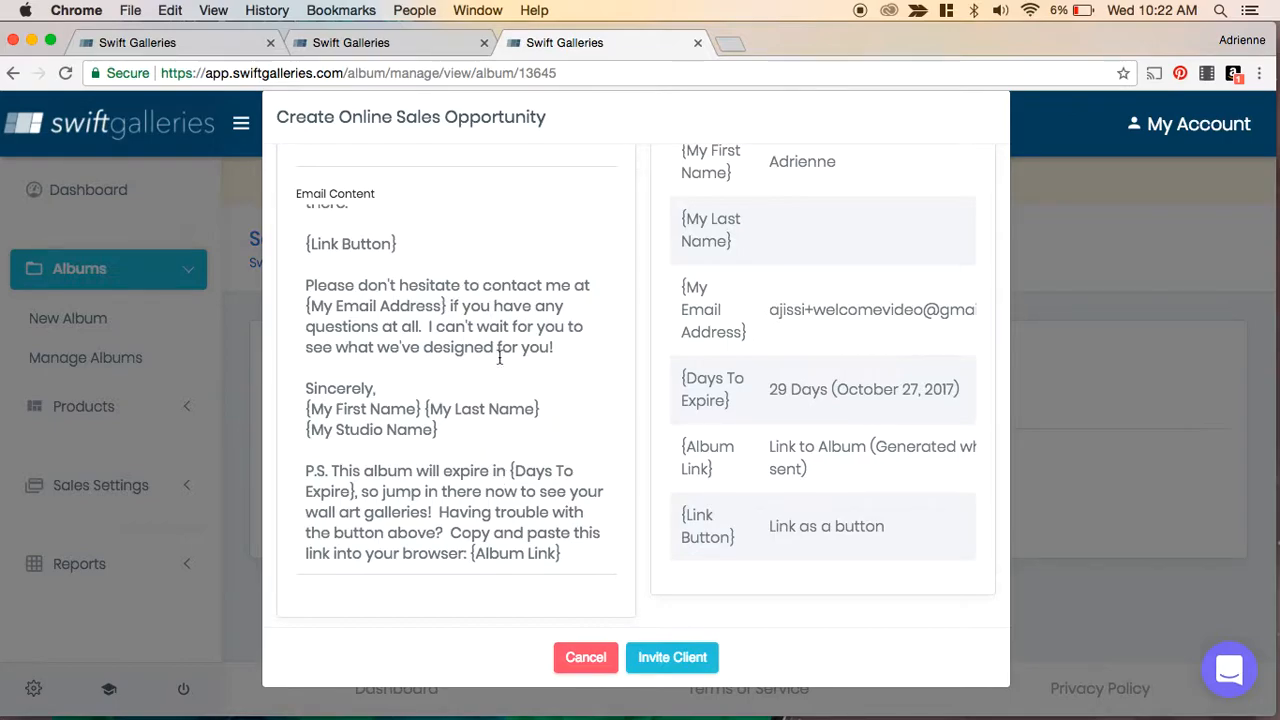
scroll(505, 470, up, 10)
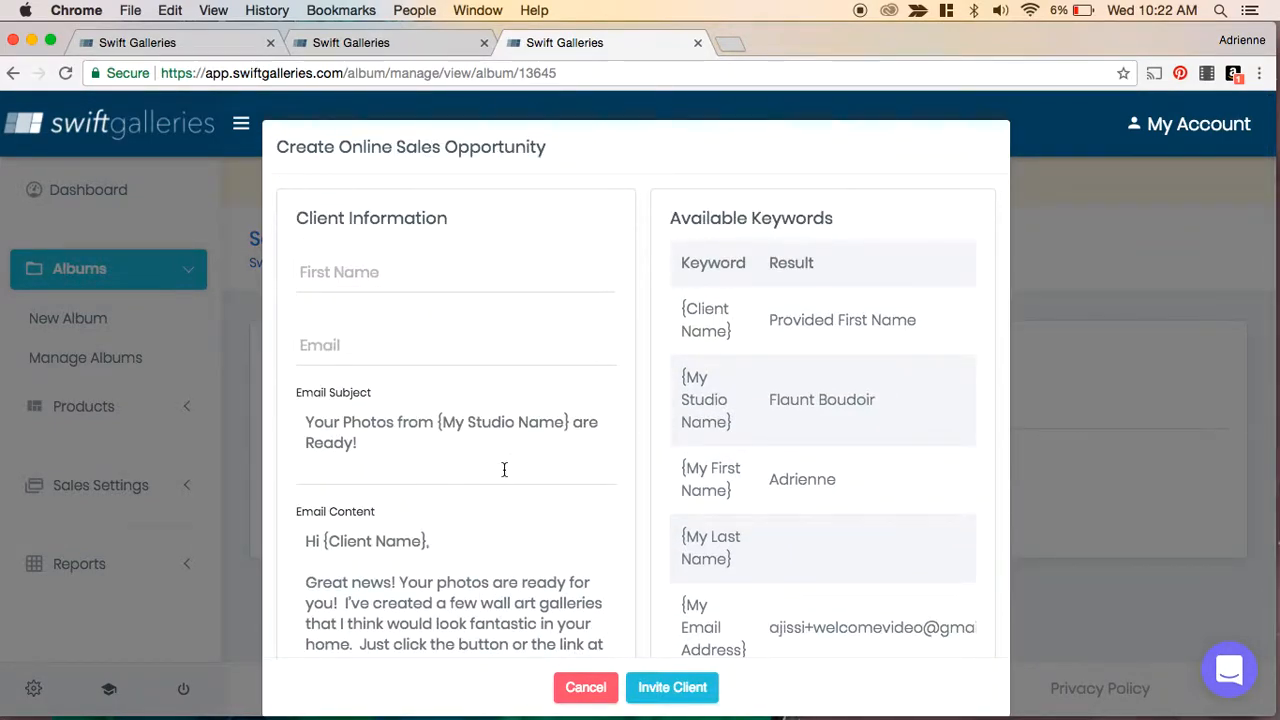
scroll(752, 421, down, 5)
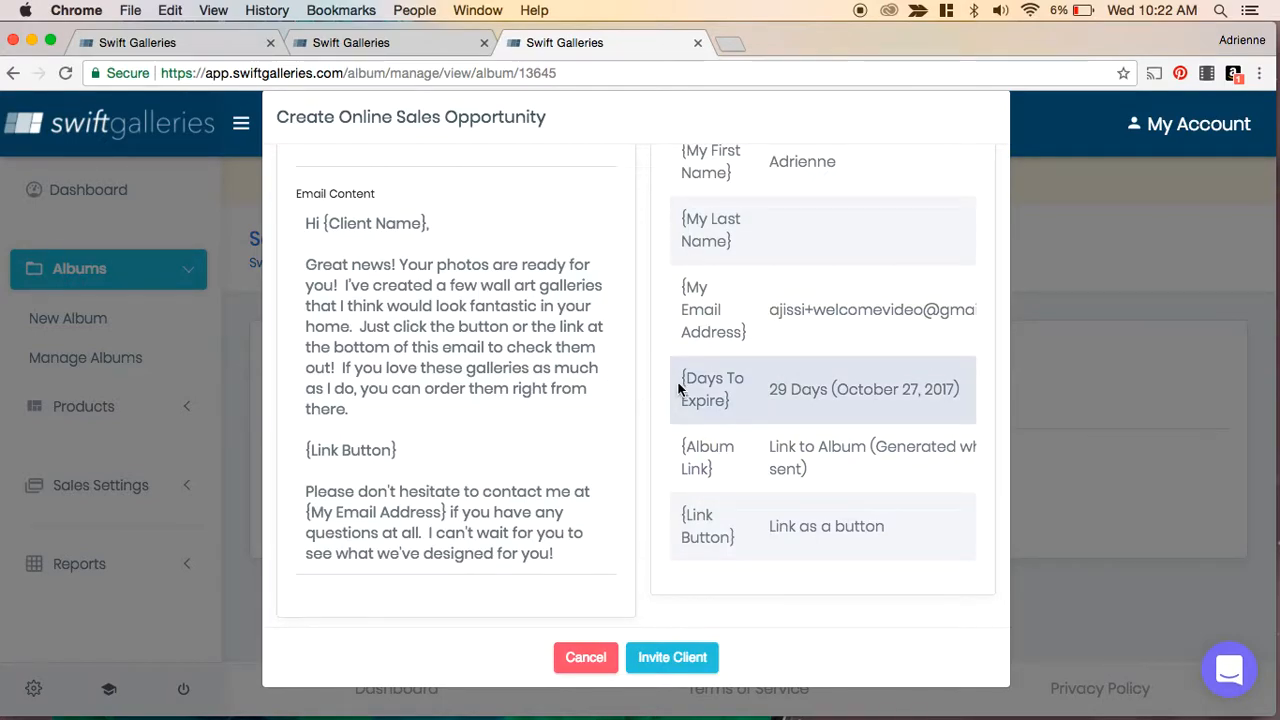
scroll(677, 390, up, 2)
scroll(677, 390, up, 1)
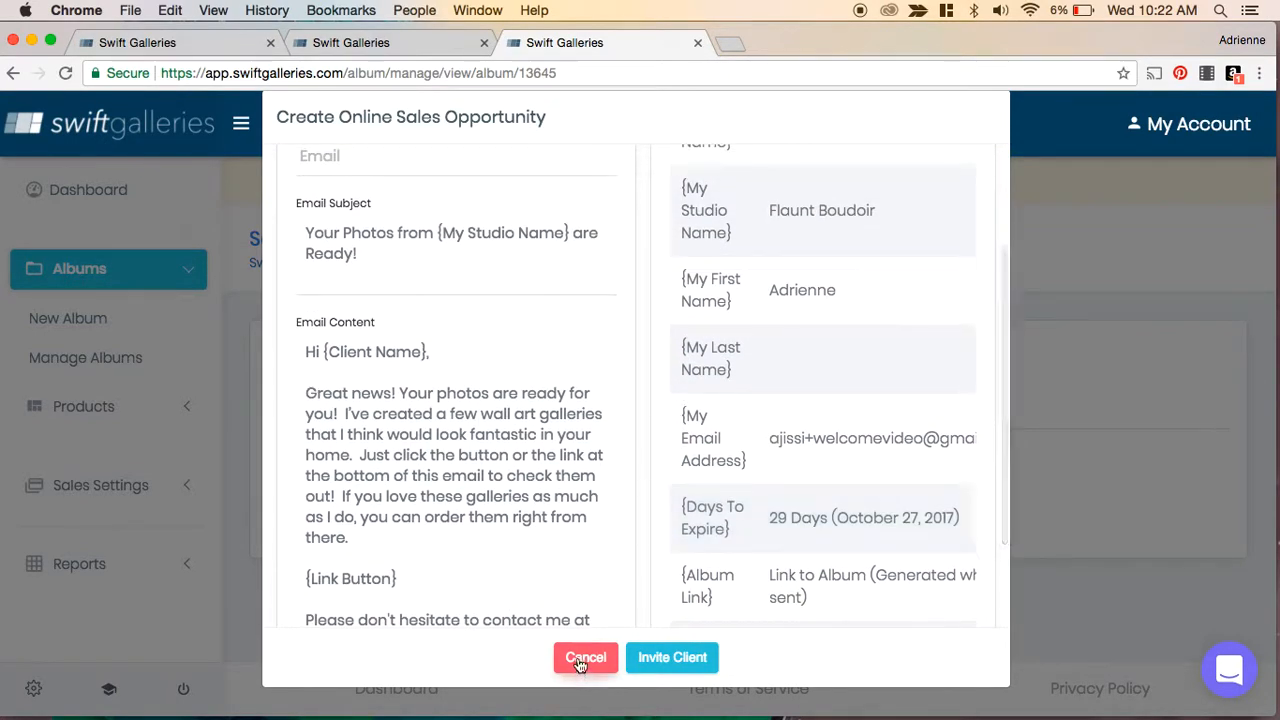
click(586, 657)
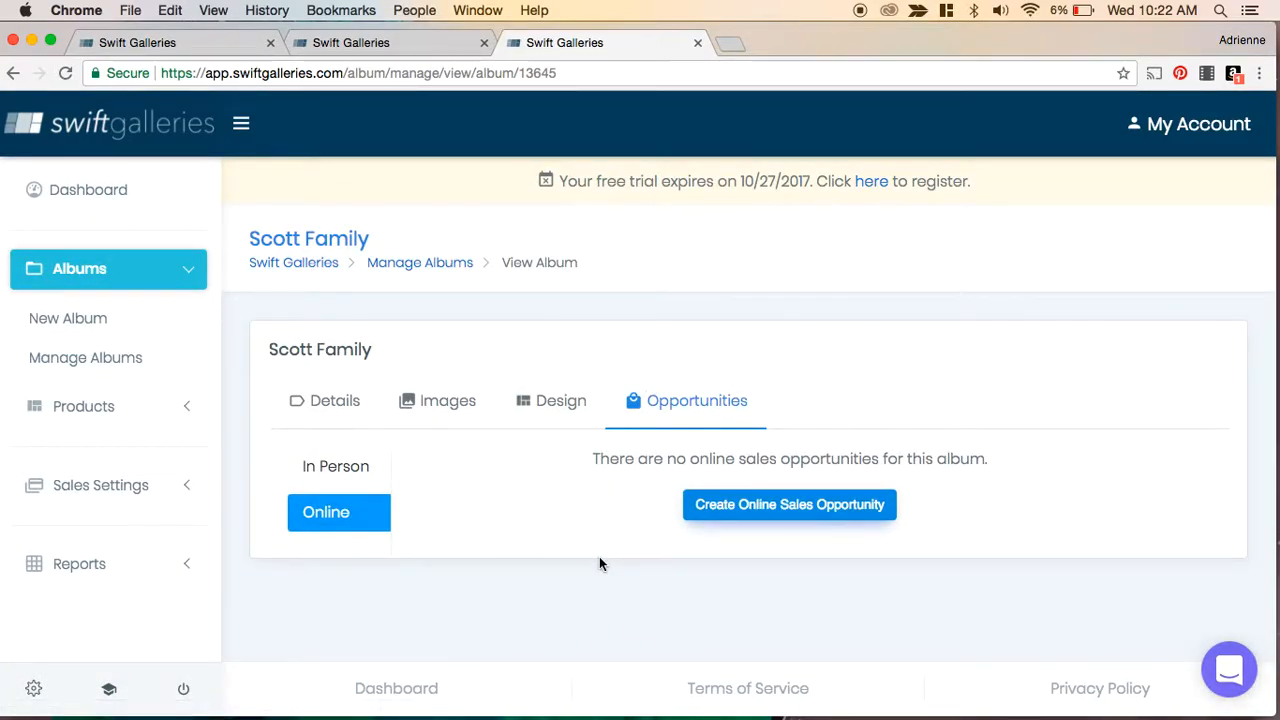
- Collapse and re-expand the sidebar menu, then return to the Dashboard
scroll(409, 555, down, 1)
click(241, 124)
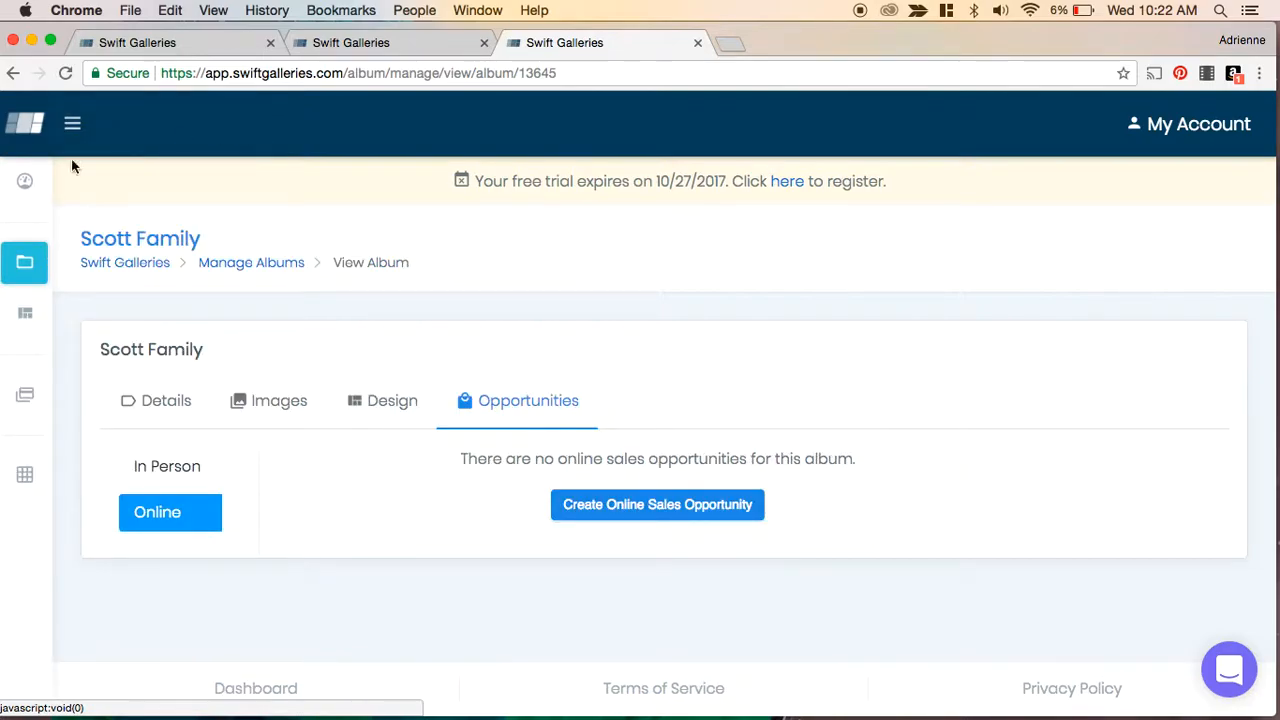
click(72, 123)
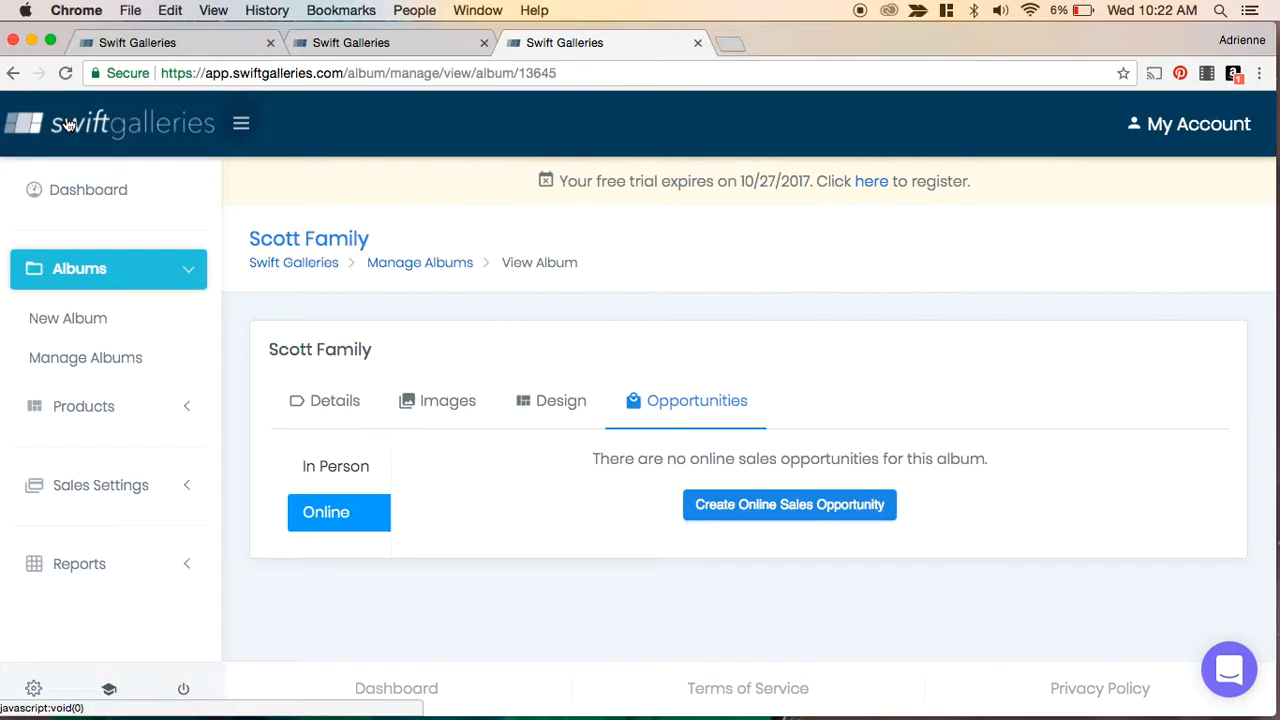
click(92, 195)
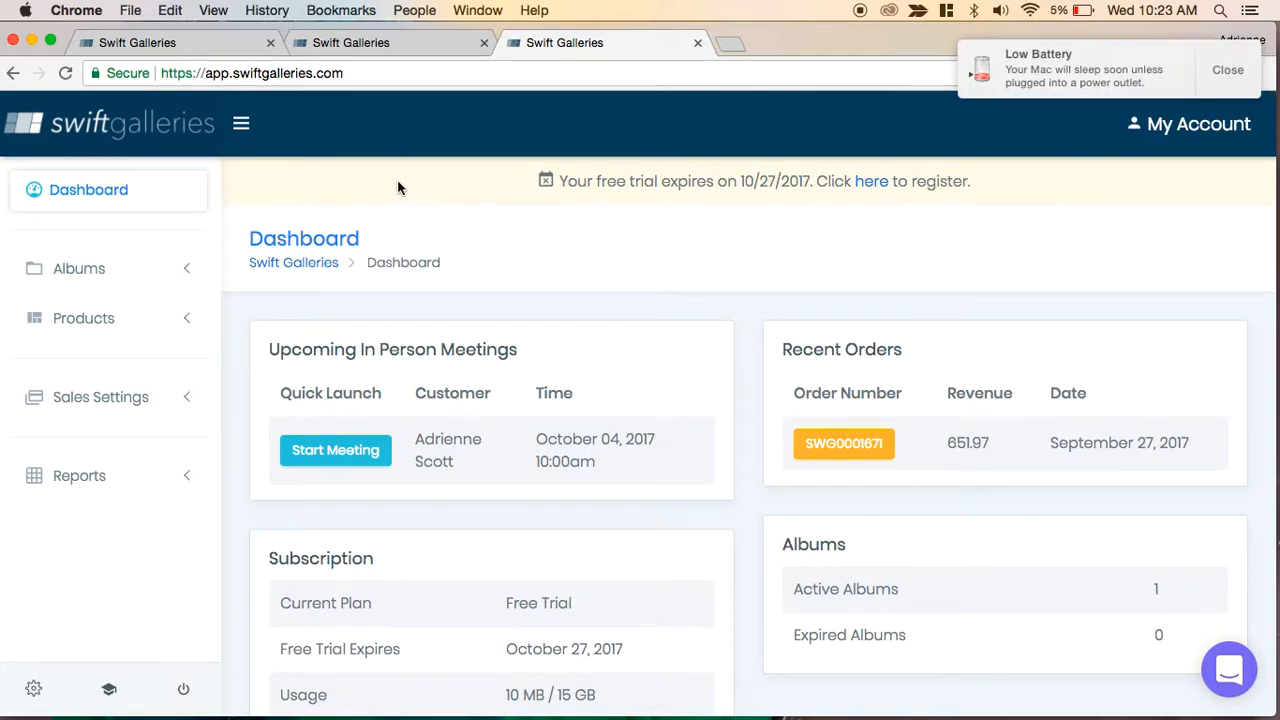
- Open the My Account menu to view its options, then close it
click(1236, 72)
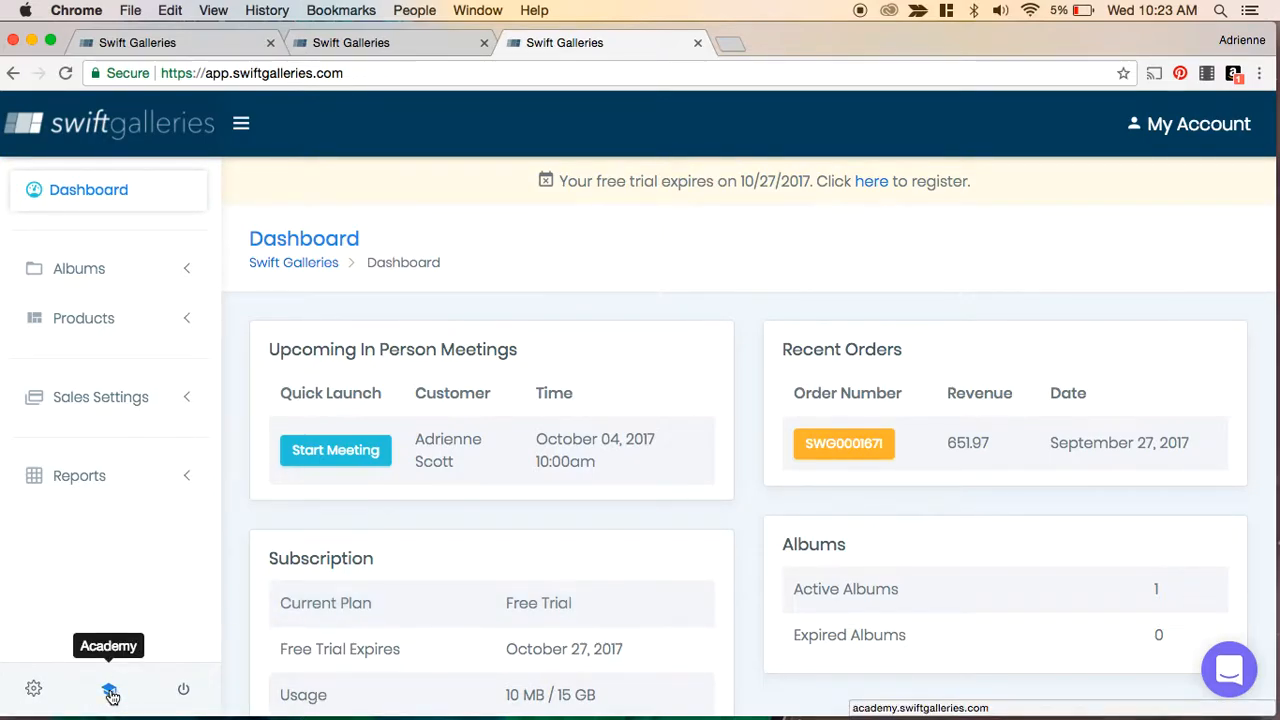
click(1196, 123)
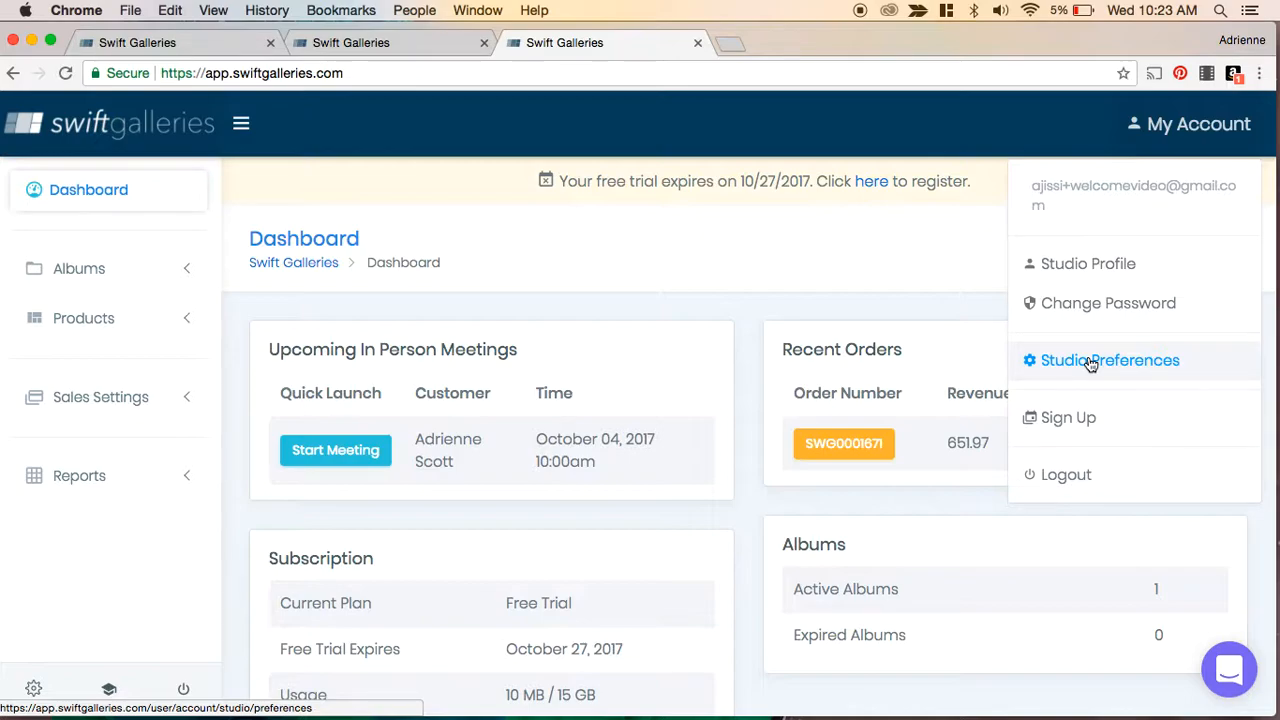
click(938, 253)
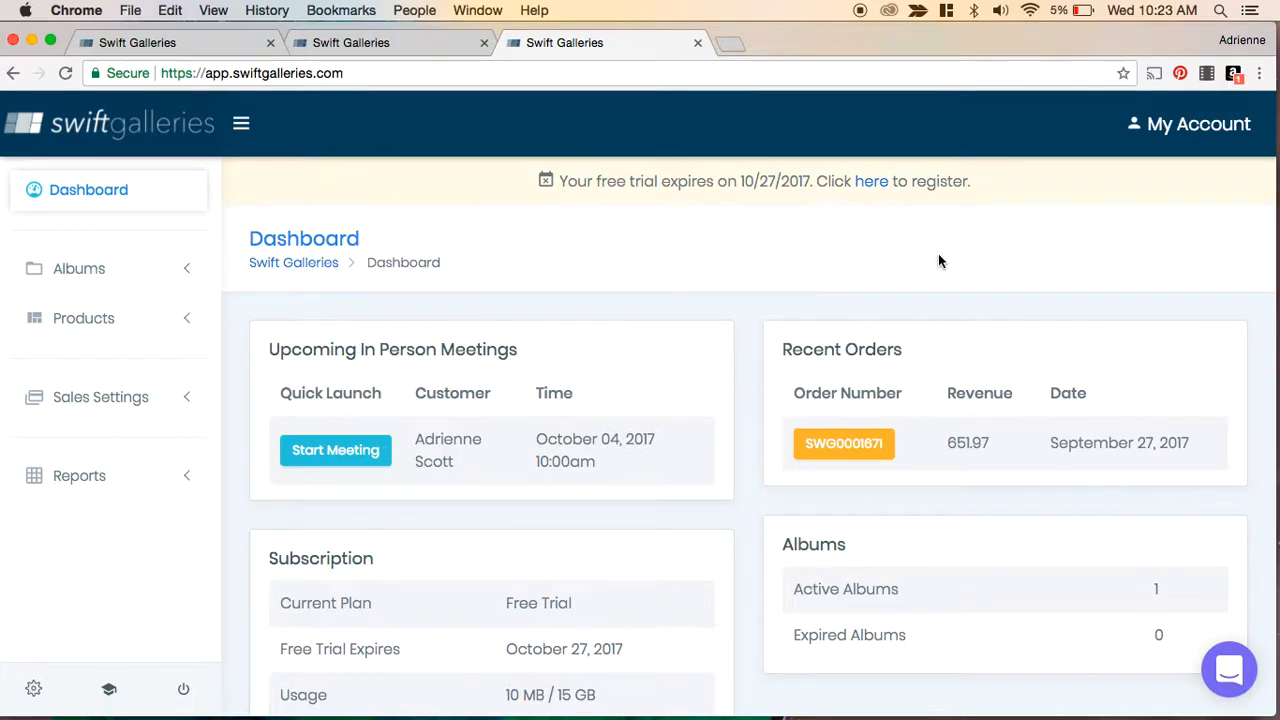